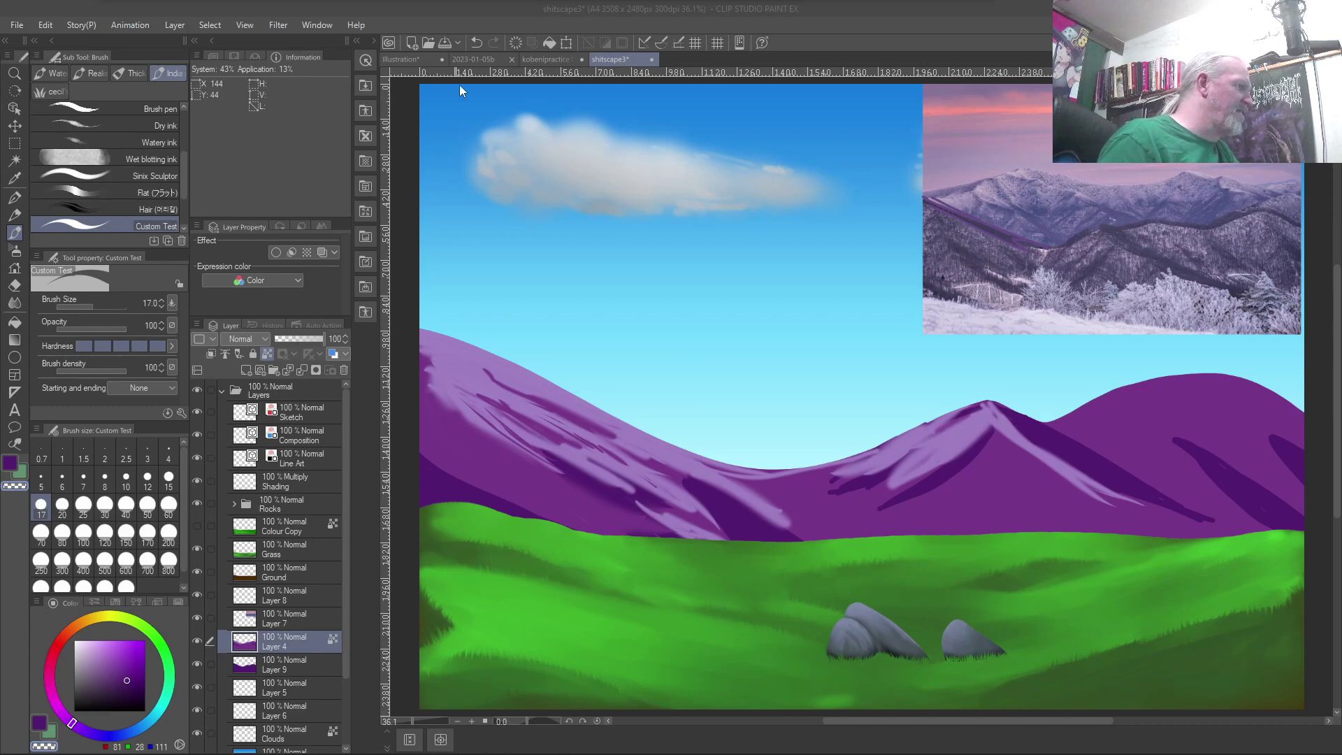
Close the blank 2023-01-05b canvas and review the Illustration and kobenipractice1 drawings.
{"action": "left_click", "coordinate": [469, 59]}
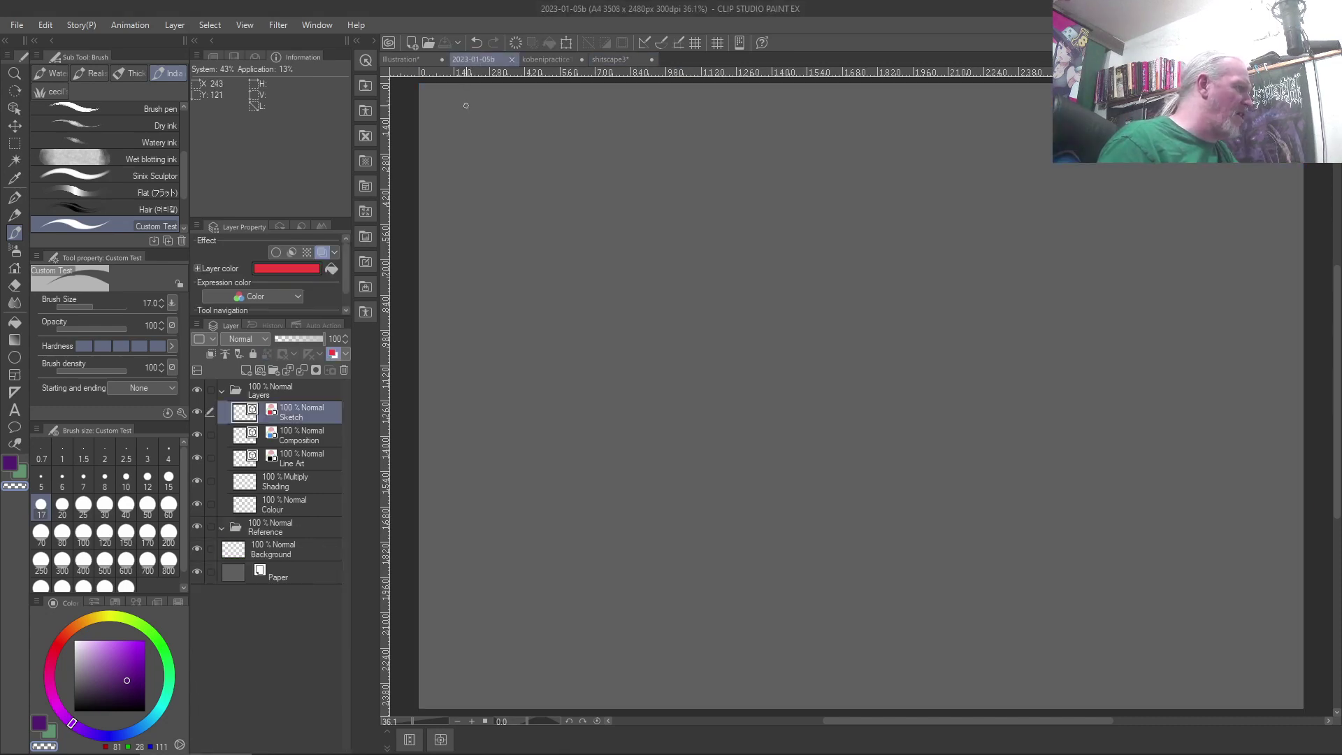
{"action": "left_click", "coordinate": [511, 63]}
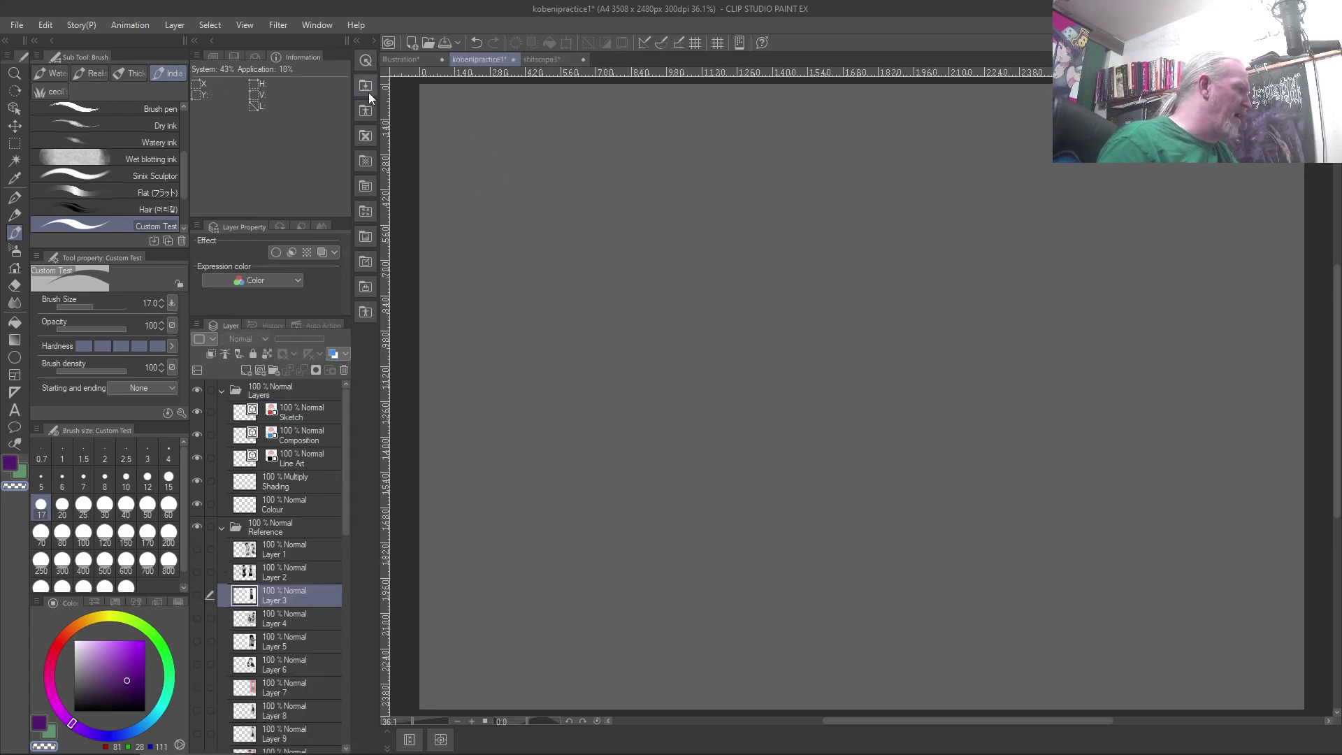
{"action": "left_click", "coordinate": [408, 60]}
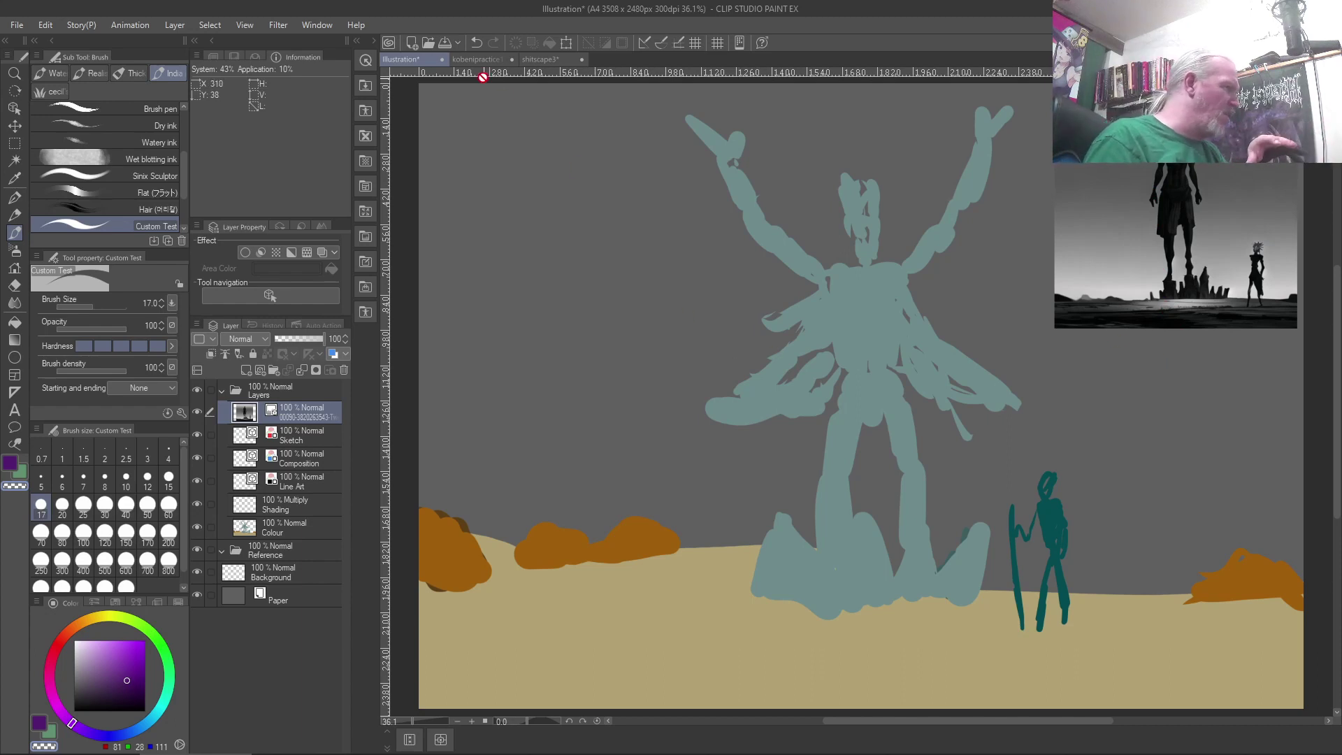
{"action": "left_click", "coordinate": [480, 60]}
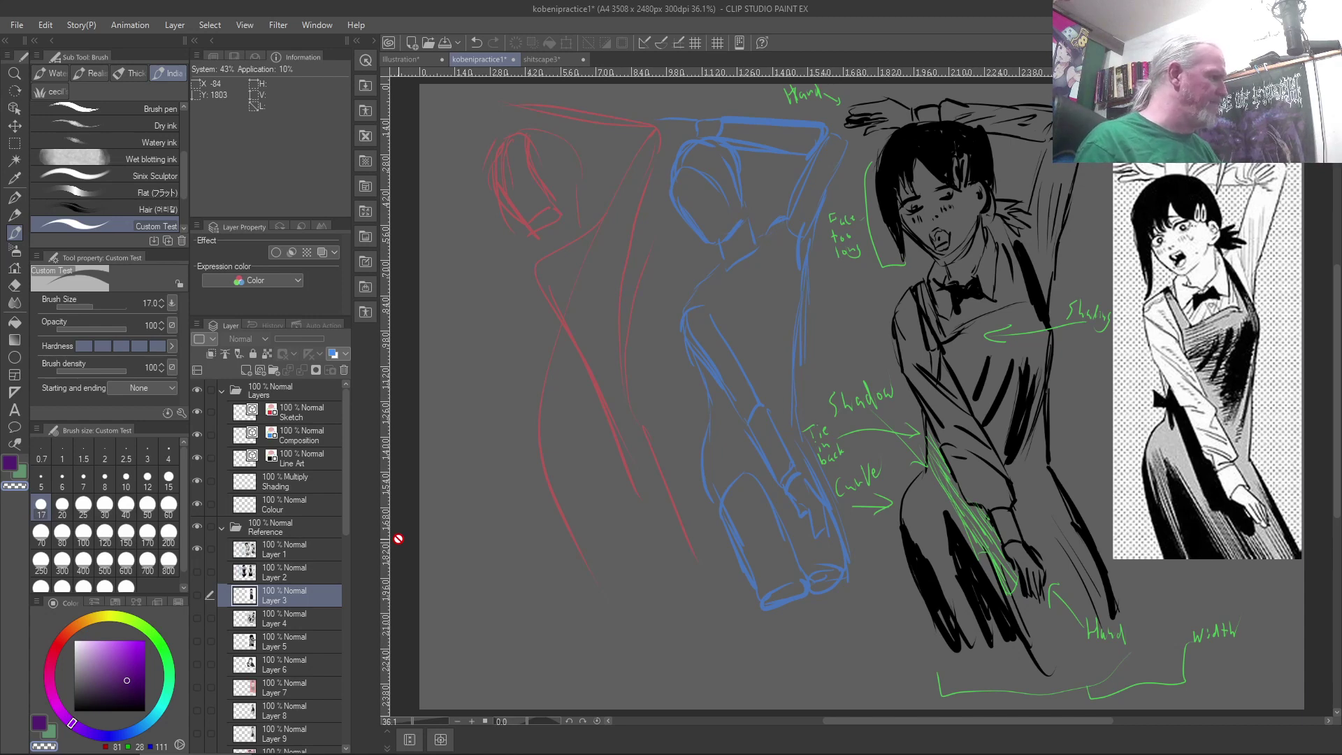
Circle the red, blue and black figure studies in purple on Layer 1 of kobenipractice1.
{"action": "left_click", "coordinate": [287, 555]}
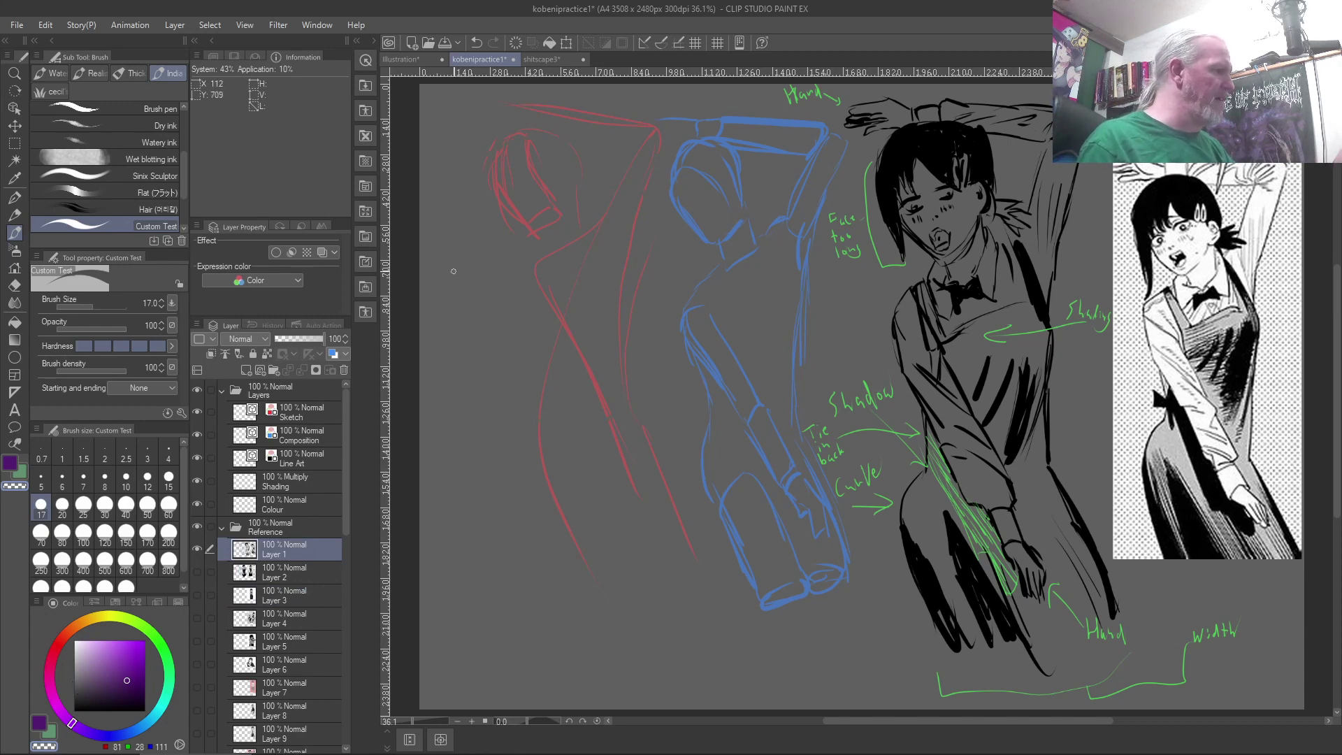
{"action": "key", "text": "b"}
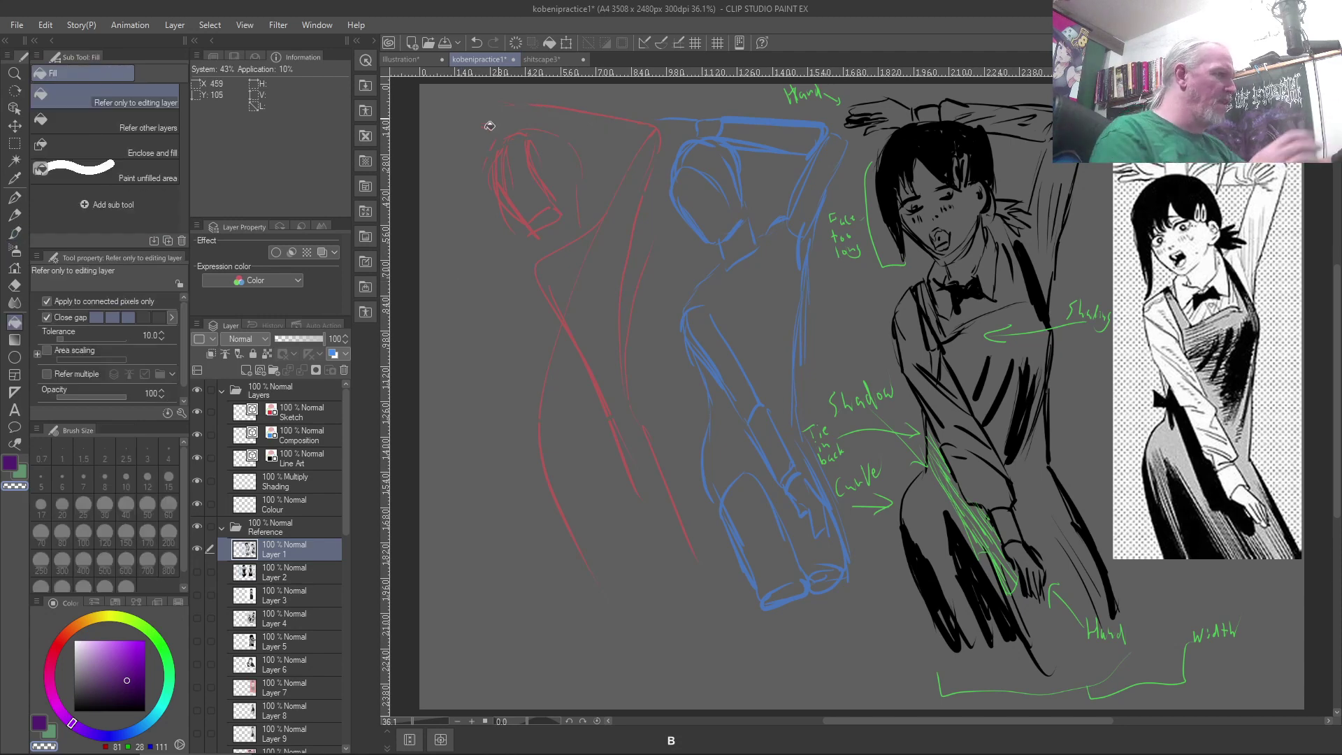
{"action": "key", "text": "ctrl+z"}
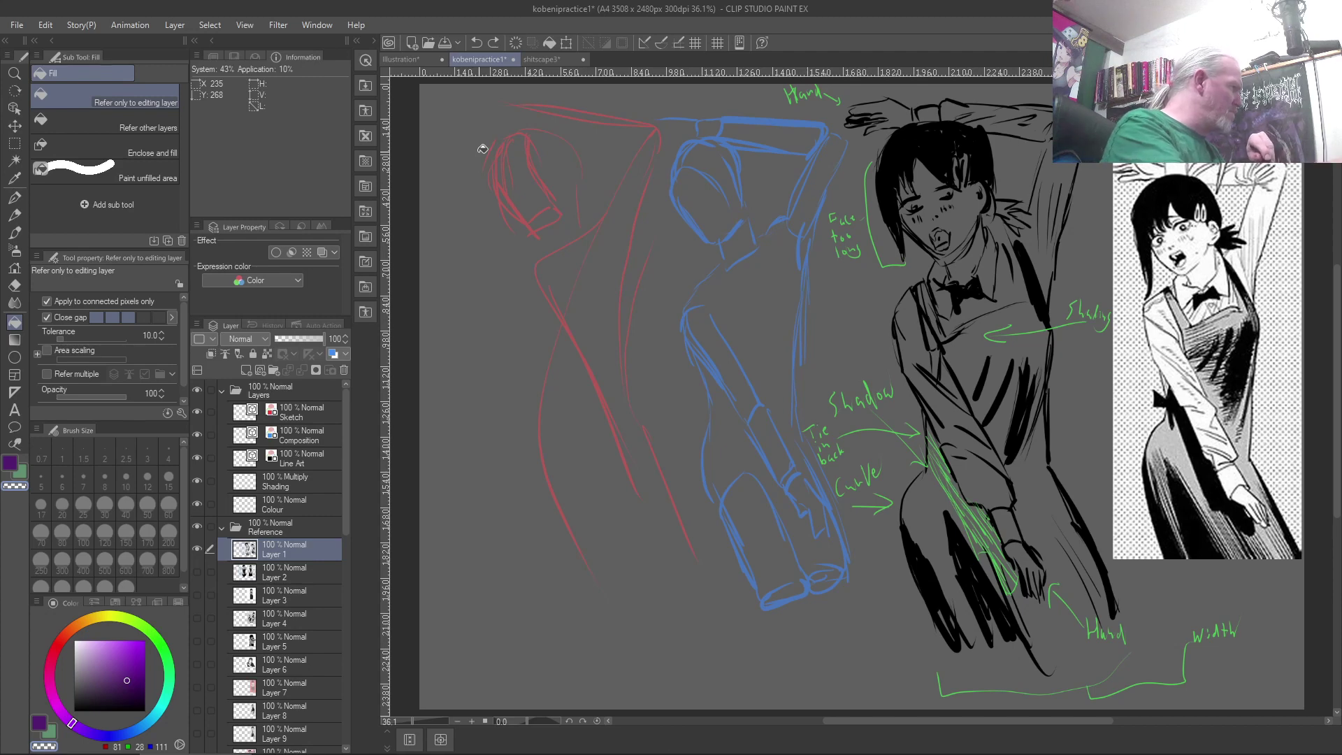
{"action": "key", "text": "b"}
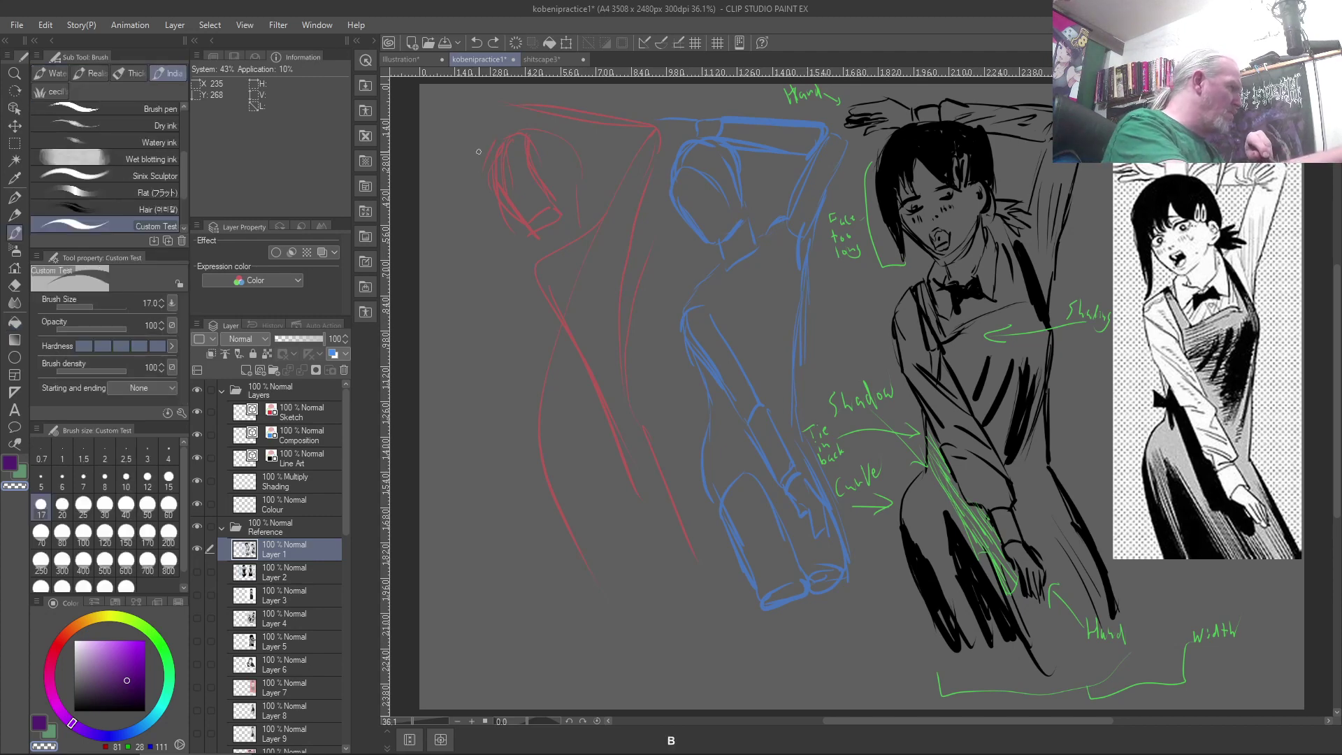
{"action": "left_click", "coordinate": [505, 138]}
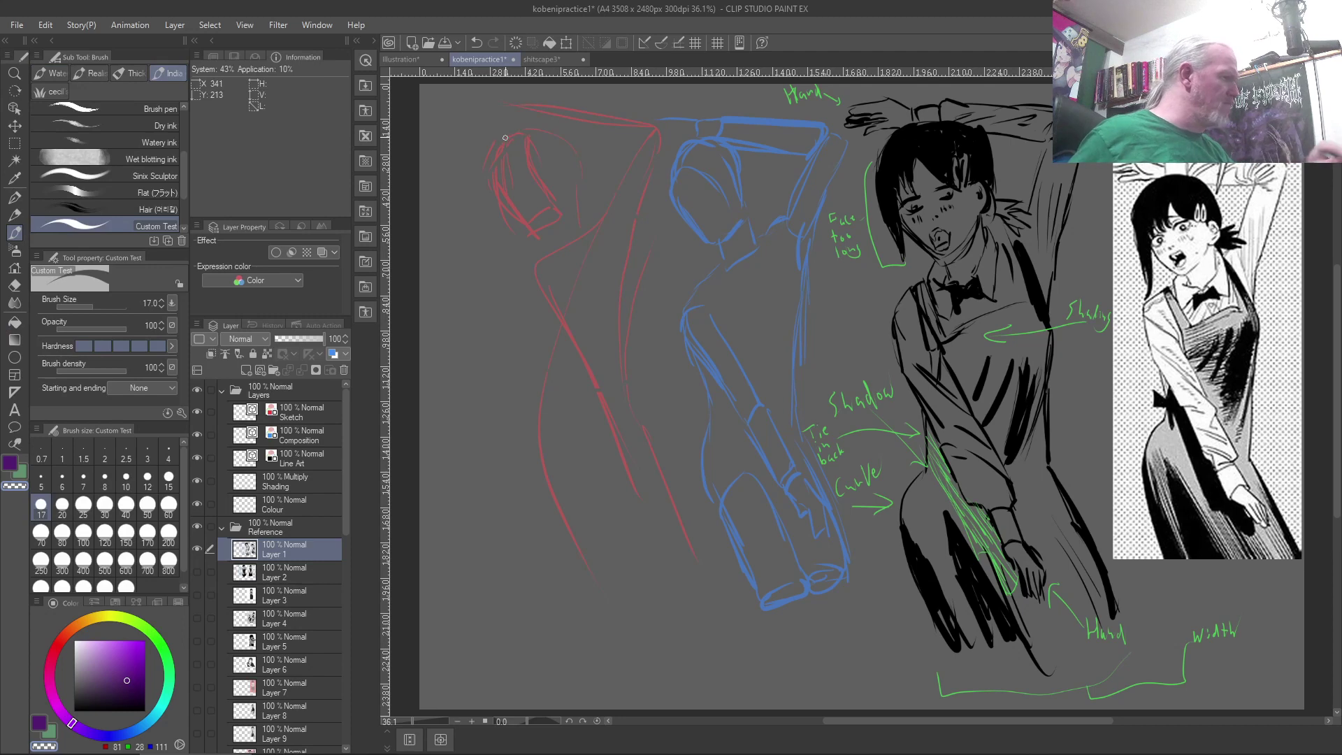
{"action": "key", "text": "ctrl+z"}
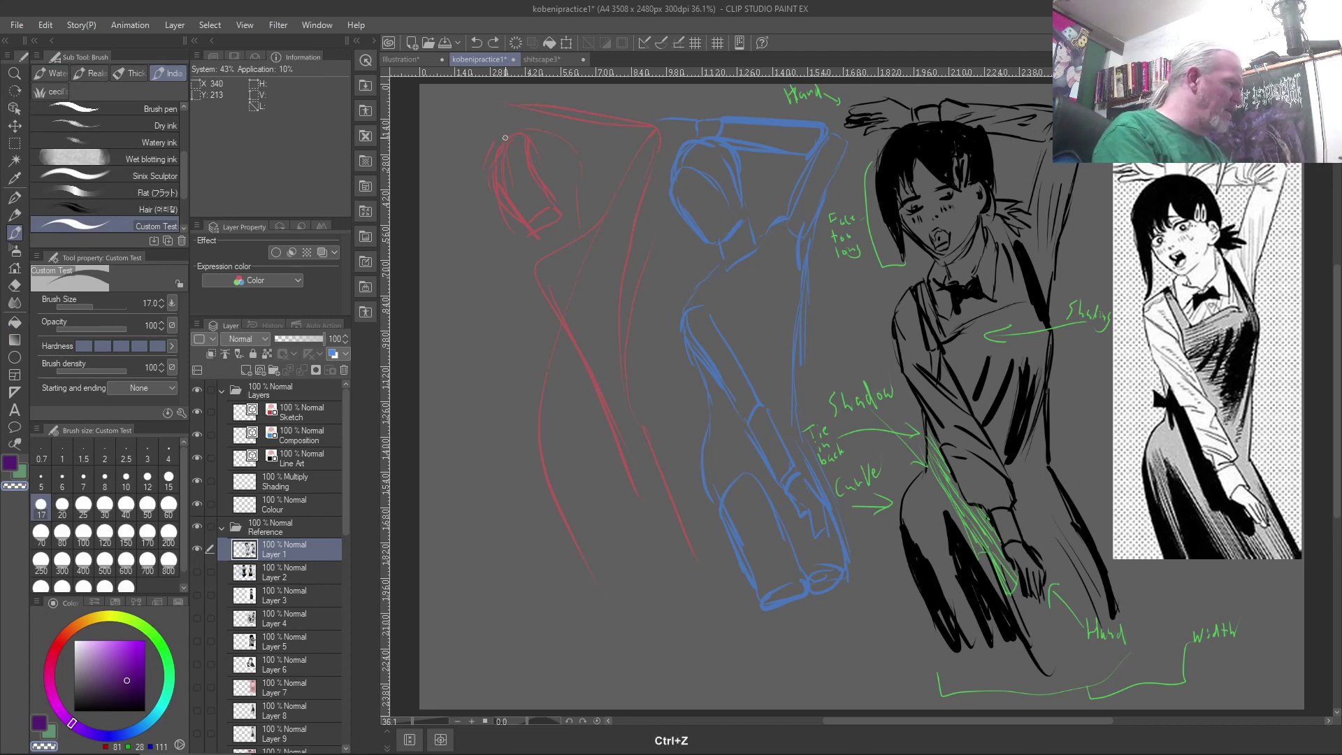
{"action": "key", "text": "c"}
{"action": "mouse_move", "coordinate": [615, 140]}
{"action": "left_mouse_down"}
{"action": "mouse_move", "coordinate": [470, 199]}
{"action": "mouse_move", "coordinate": [675, 182]}
{"action": "mouse_move", "coordinate": [475, 157]}
{"action": "left_mouse_up"}
{"action": "mouse_move", "coordinate": [710, 129]}
{"action": "left_mouse_down"}
{"action": "mouse_move", "coordinate": [664, 395]}
{"action": "mouse_move", "coordinate": [654, 140]}
{"action": "left_mouse_up"}
{"action": "mouse_move", "coordinate": [909, 112]}
{"action": "left_mouse_down"}
{"action": "mouse_move", "coordinate": [1021, 454]}
{"action": "mouse_move", "coordinate": [838, 147]}
{"action": "left_mouse_up"}
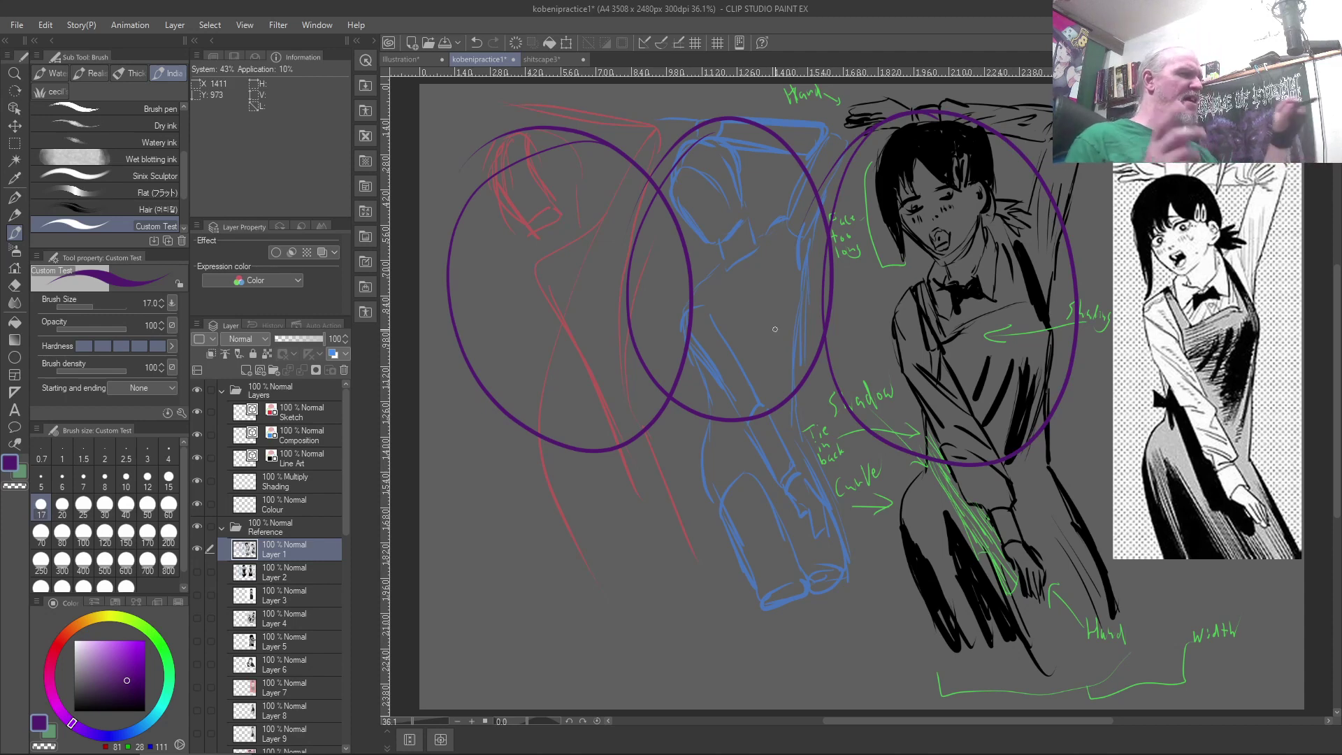
Undo the three purple circles around the figure studies.
{"action": "key", "text": "ctrl+z"}
{"action": "key", "text": "ctrl+z"}
{"action": "key", "text": "ctrl+z"}
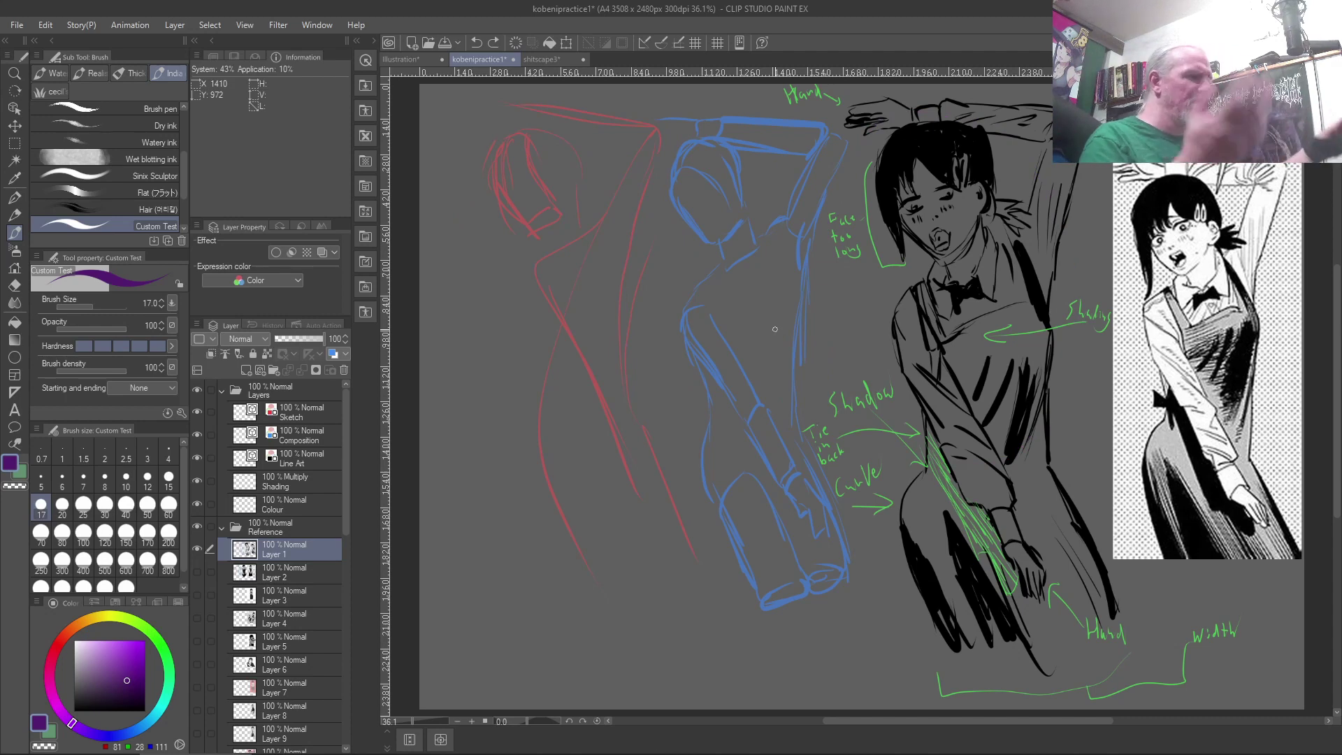
Hide Layer 1 and review the reference layers one at a time, showing Layer 2 and Layer 3 in turn.
{"action": "left_click", "coordinate": [199, 551]}
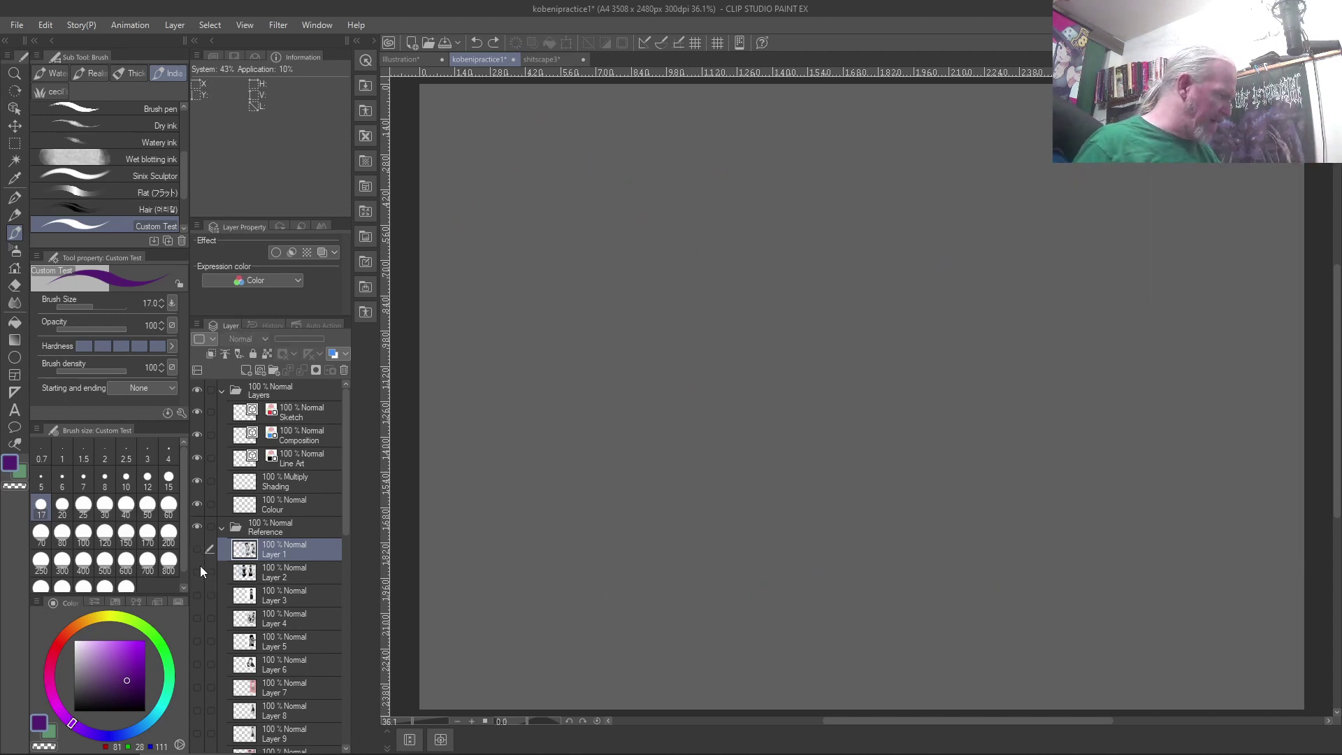
{"action": "left_click", "coordinate": [197, 572]}
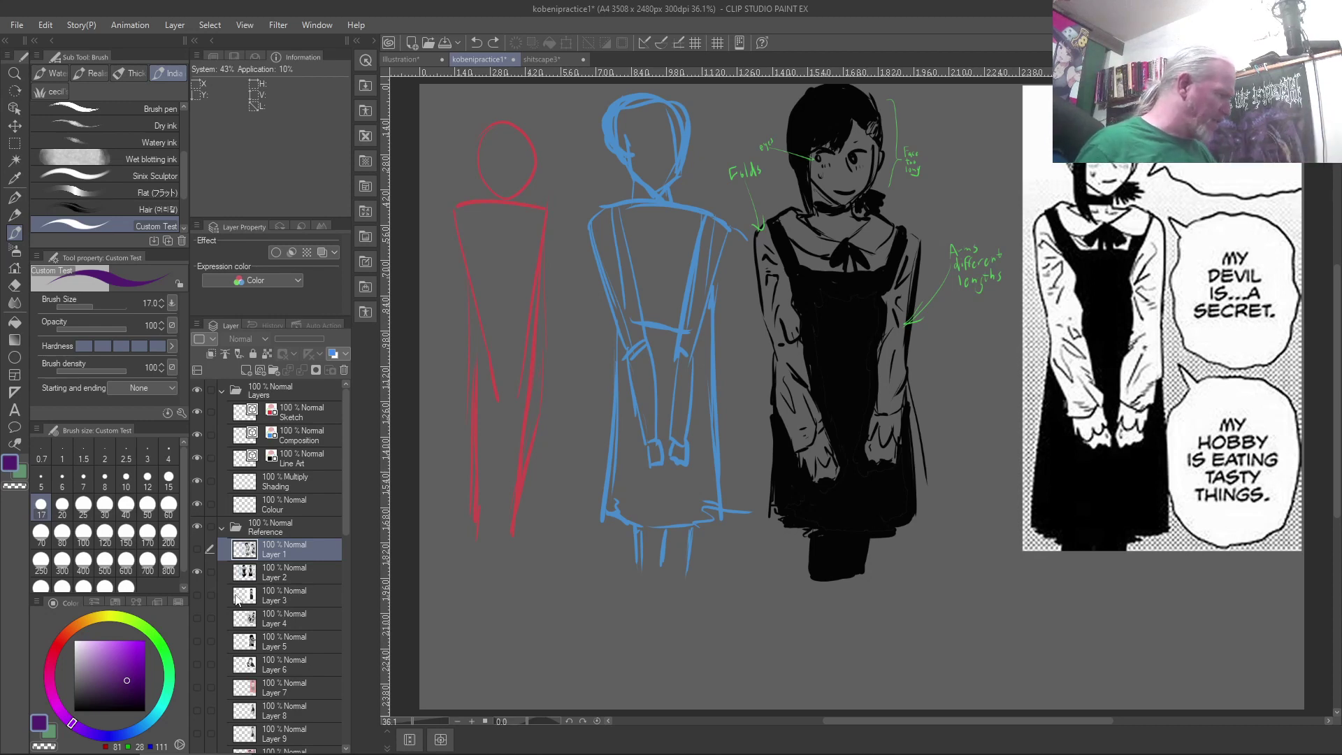
{"action": "left_click", "coordinate": [196, 571]}
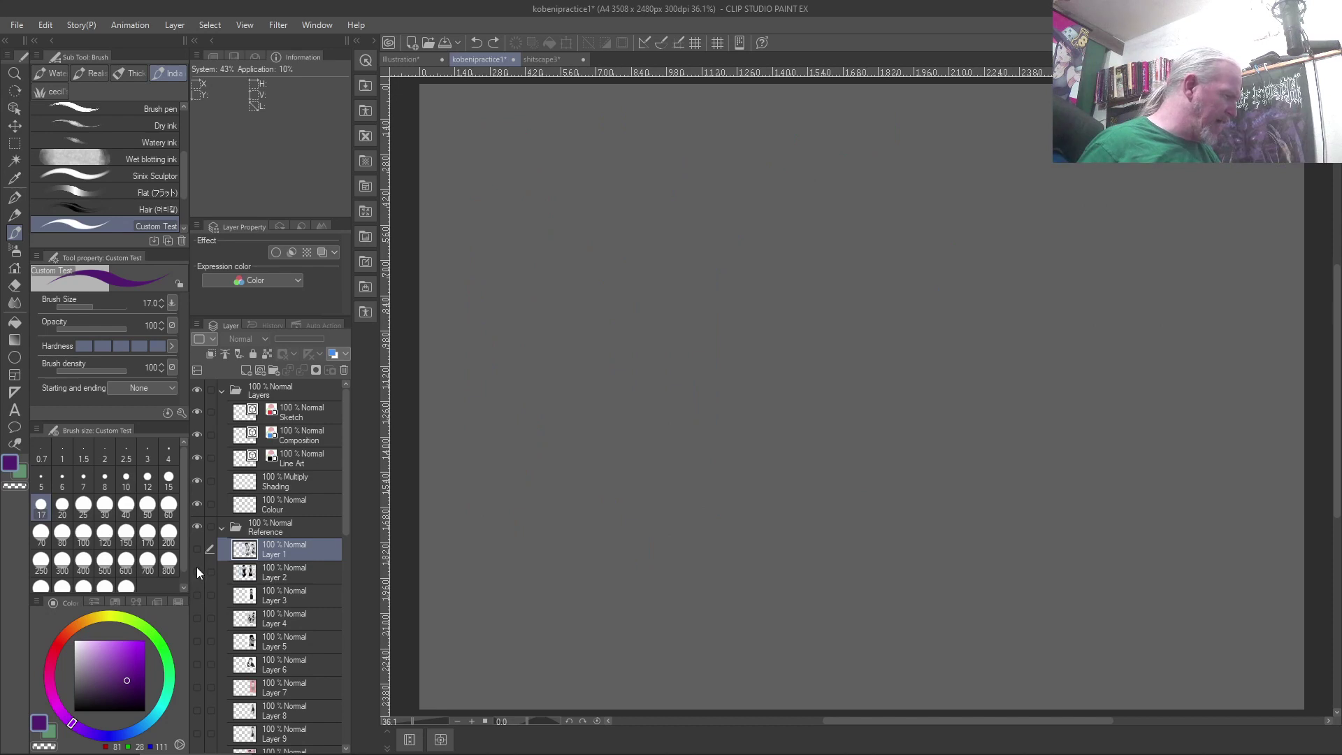
{"action": "left_click", "coordinate": [197, 594]}
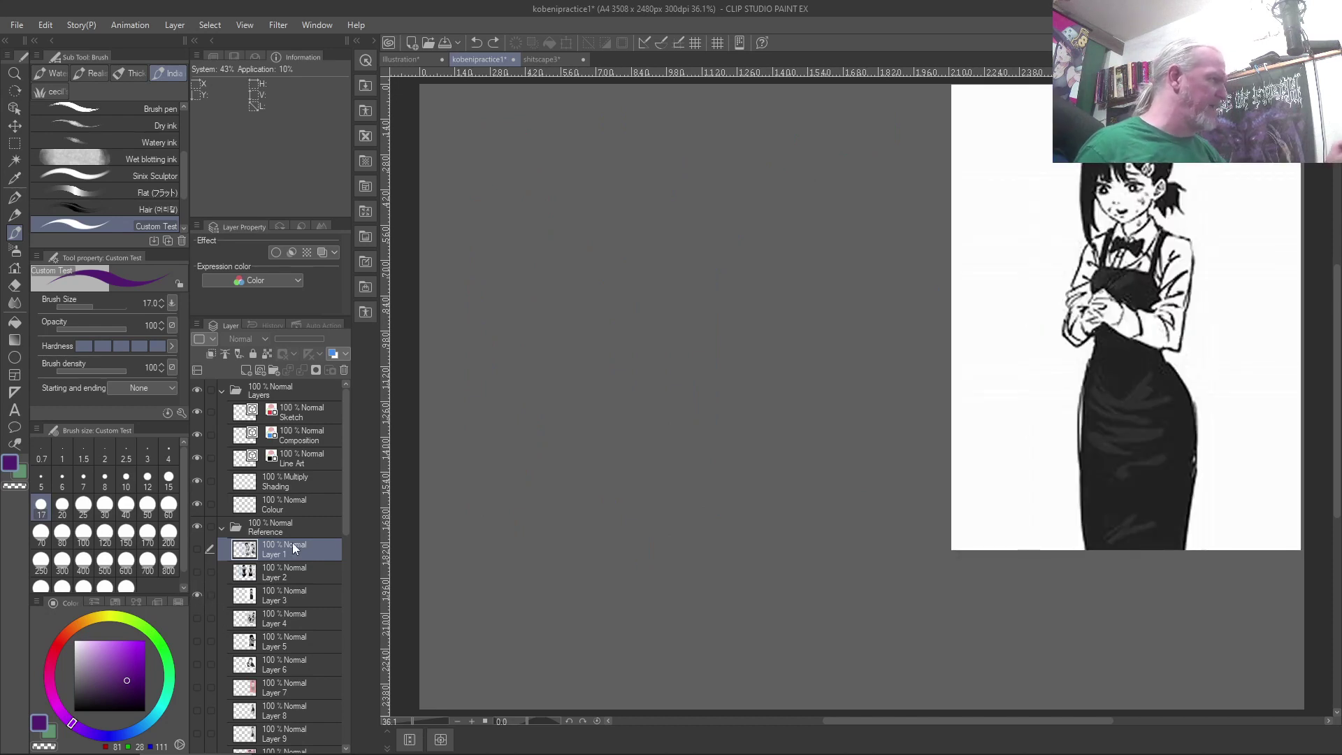
{"action": "left_click", "coordinate": [418, 60]}
{"action": "left_click", "coordinate": [477, 60]}
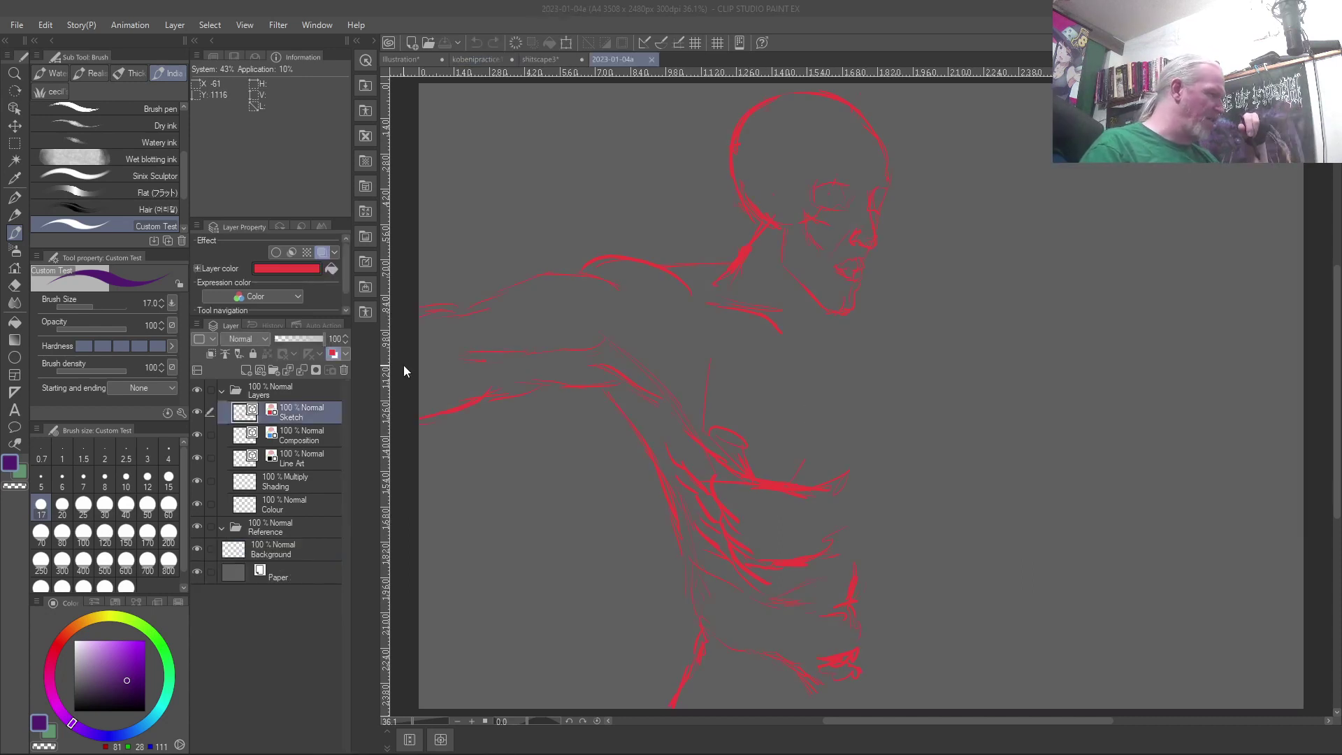
View the 2023-01-04a sketch without its red layer color, restore it, and close 2023-01-04c and 2023-01-04a without saving.
{"action": "left_click", "coordinate": [334, 354]}
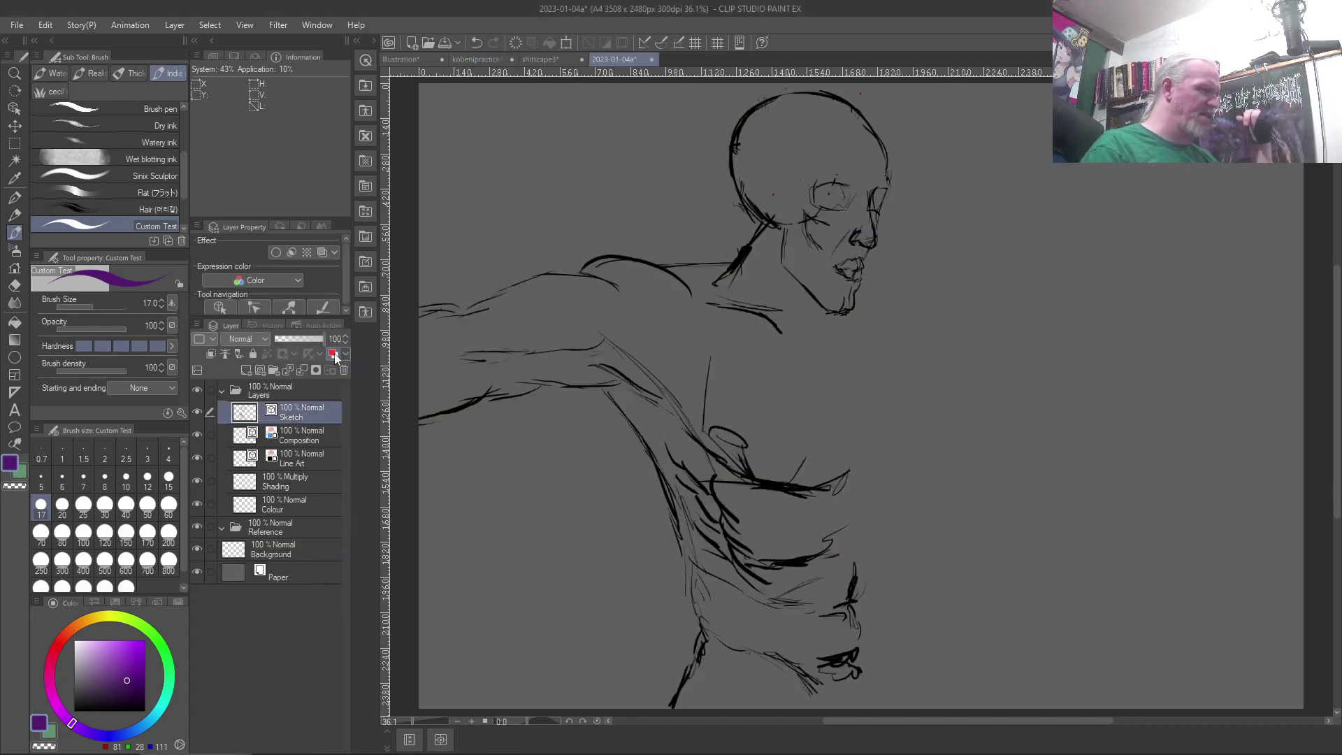
{"action": "left_click", "coordinate": [334, 355]}
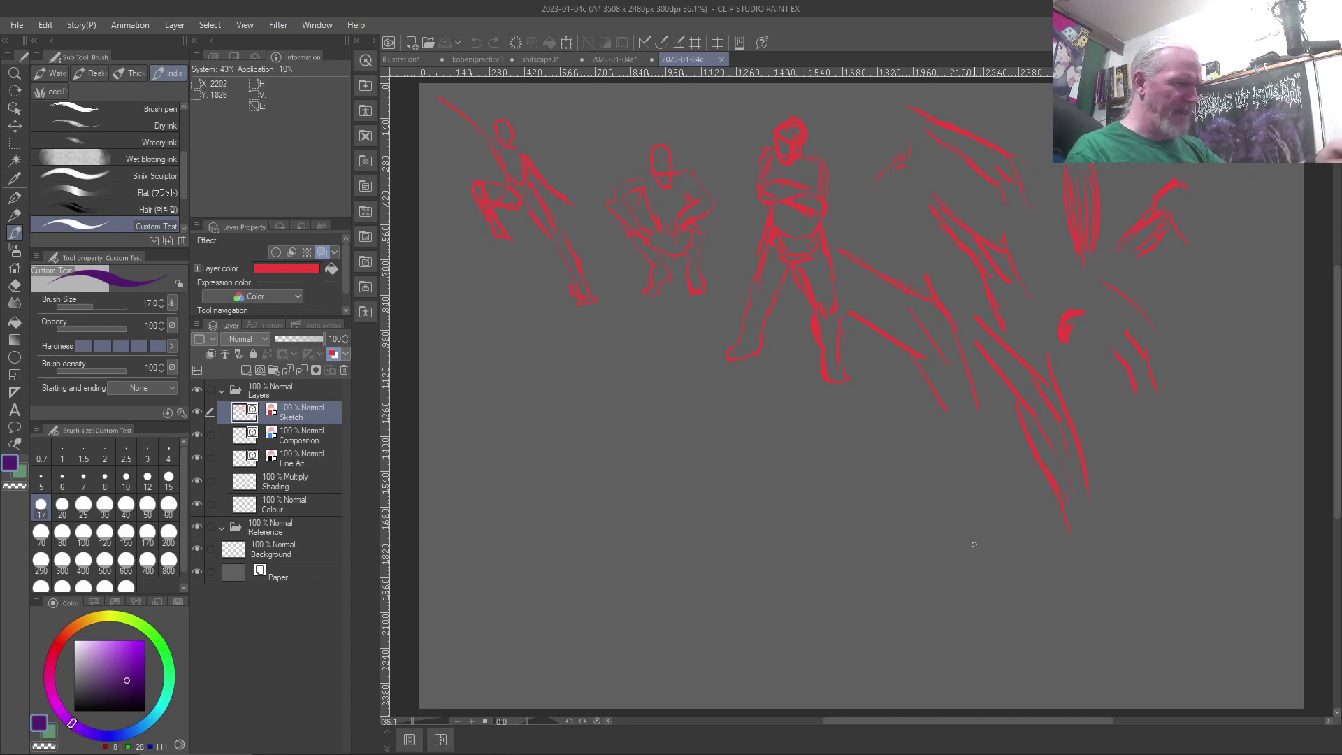
{"action": "left_click", "coordinate": [720, 61]}
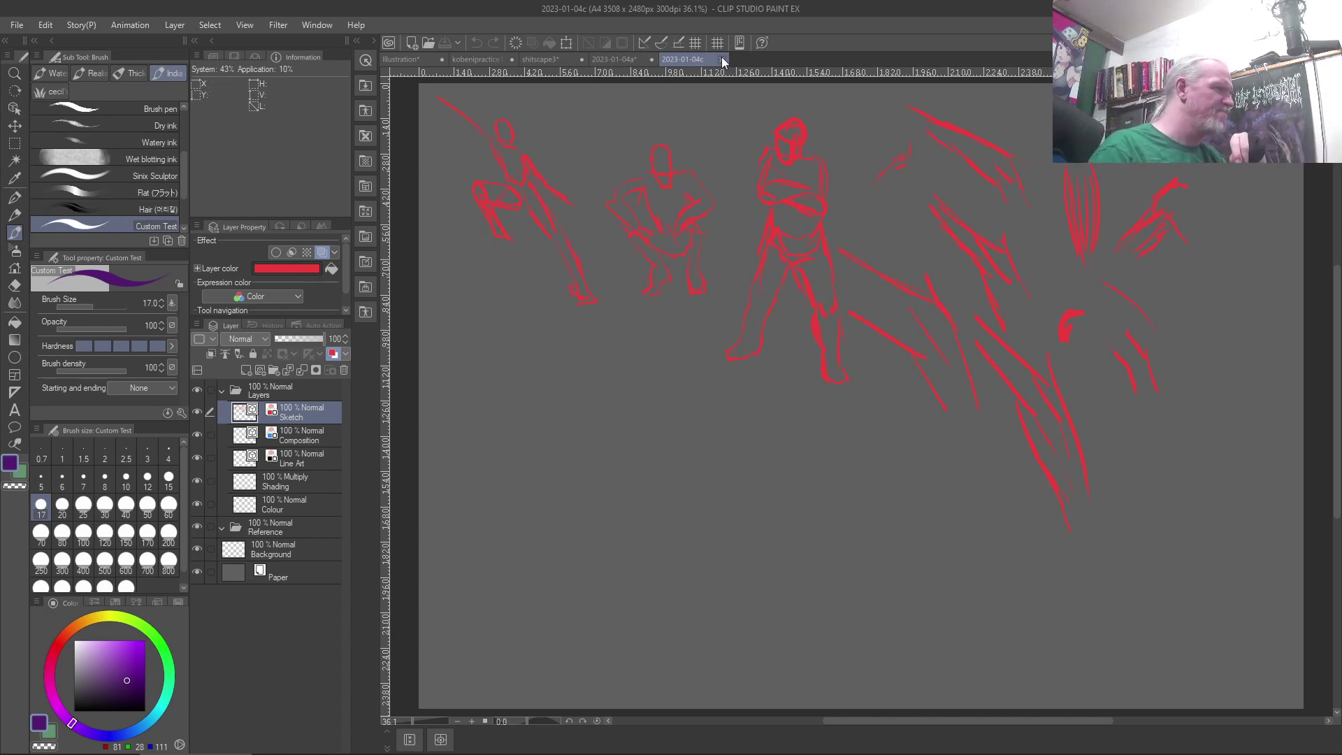
{"action": "left_click", "coordinate": [652, 60]}
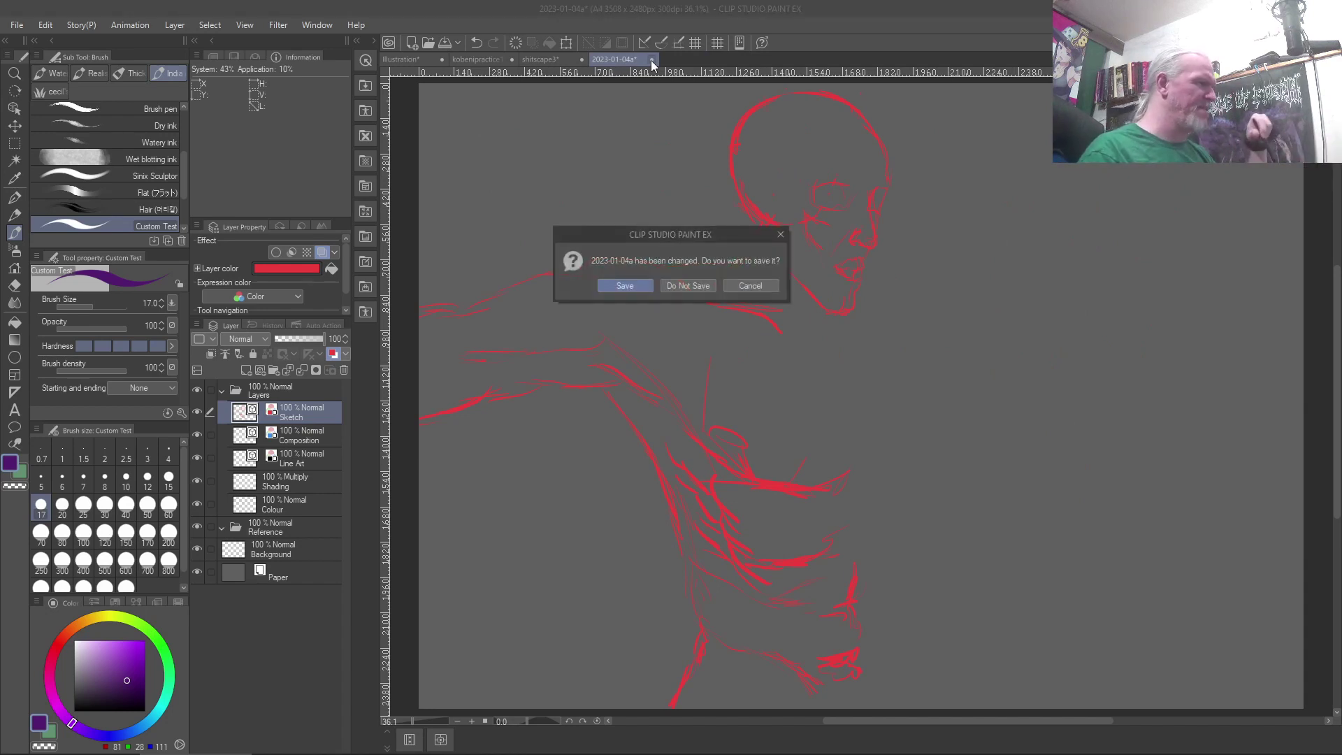
{"action": "left_click", "coordinate": [688, 286]}
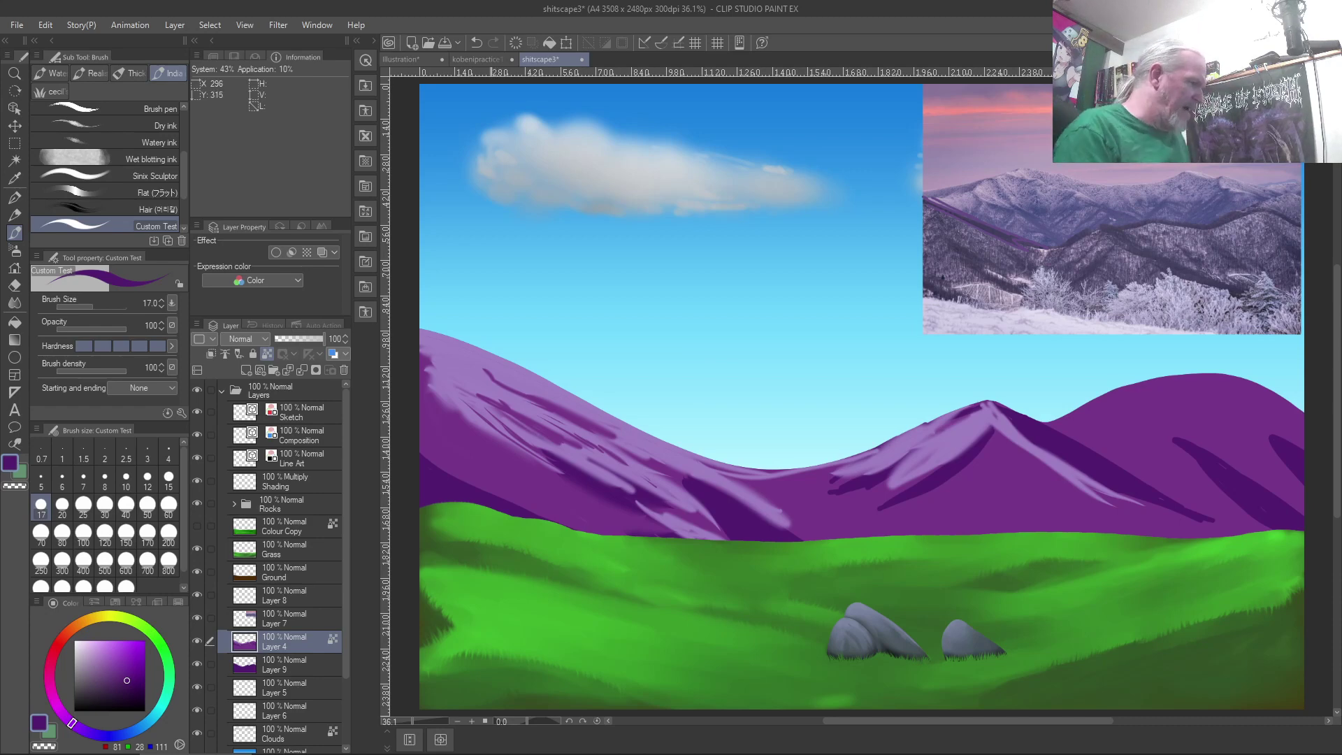
Hide Layer 4 in the landscape and make Layer 9 active with the transparent drawing color.
{"action": "left_click", "coordinate": [196, 641]}
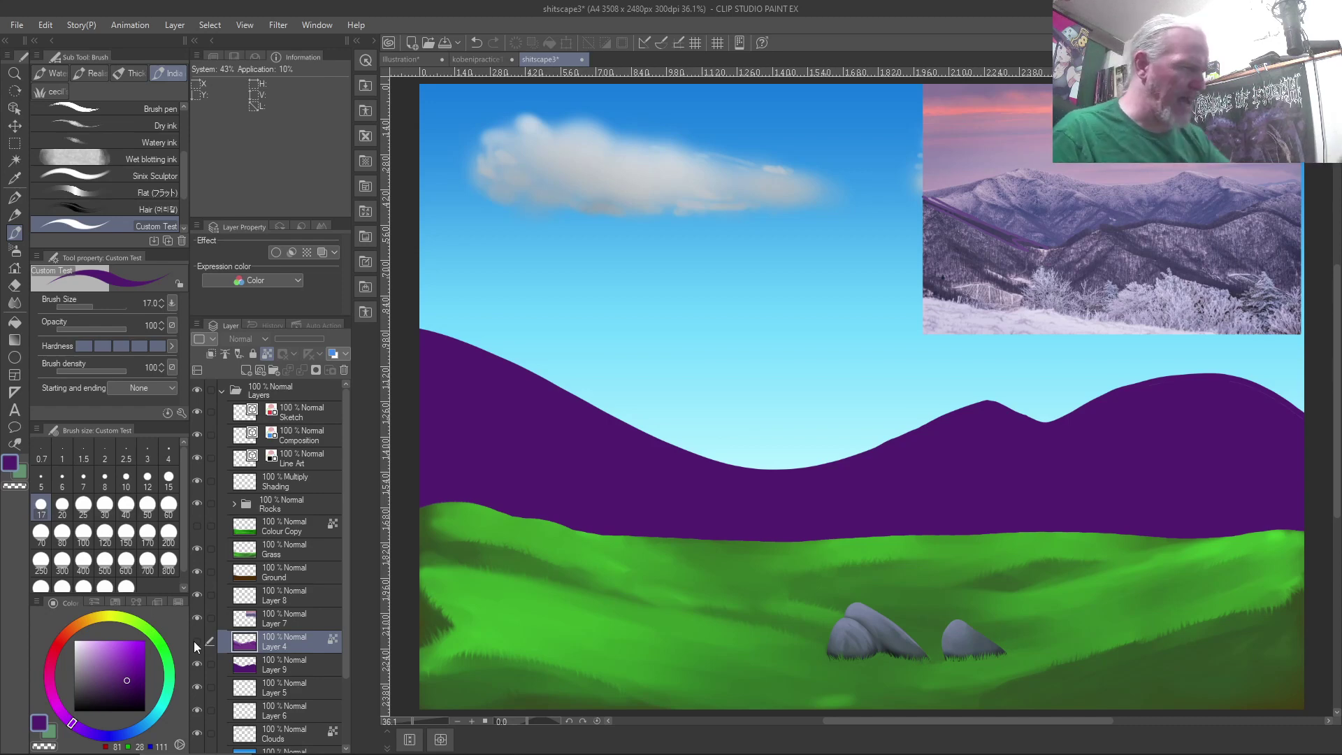
{"action": "key", "text": "c"}
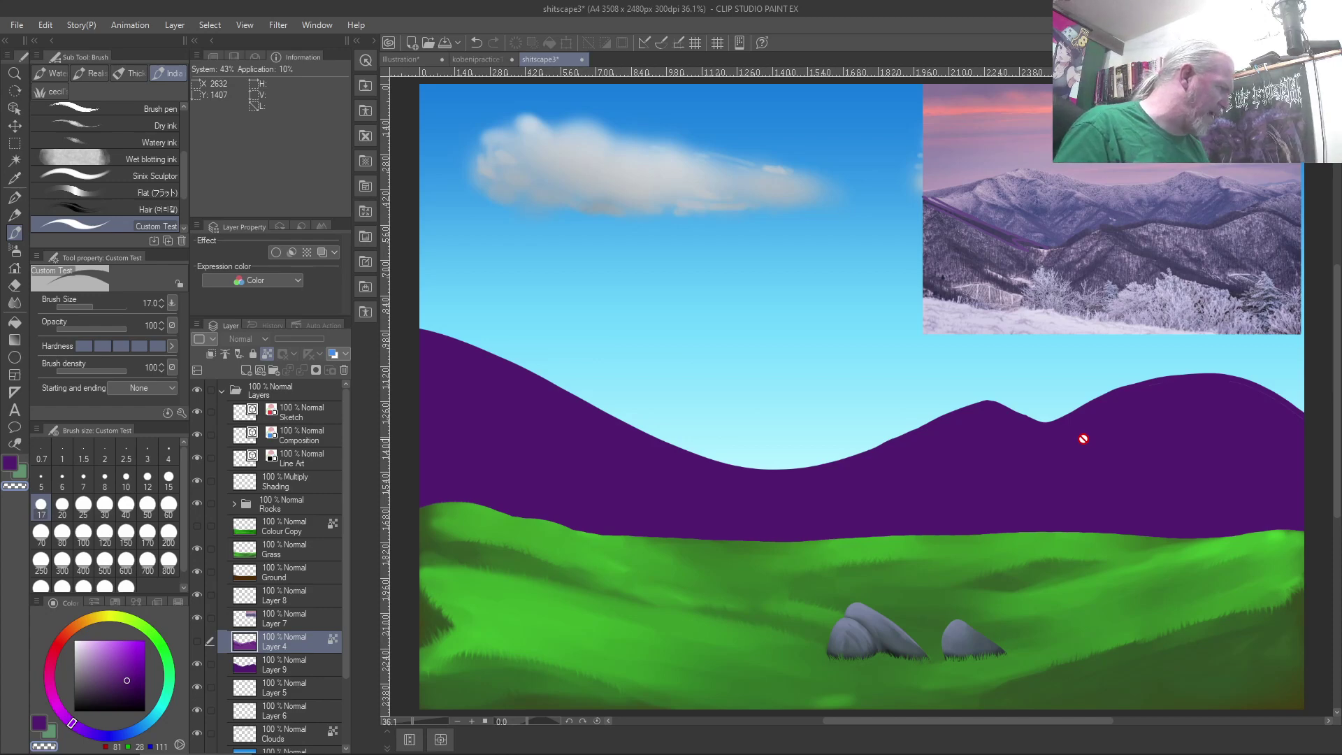
{"action": "left_click", "coordinate": [297, 665]}
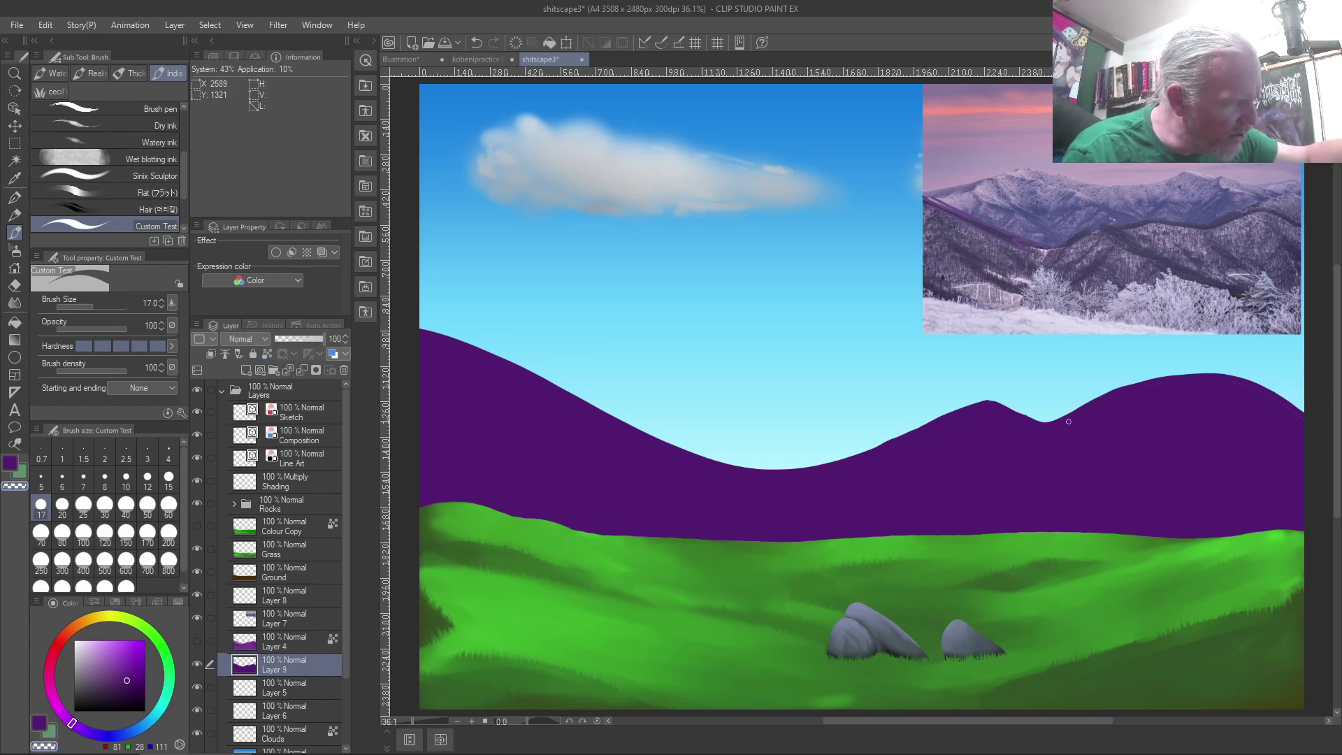
Carve the rounded far-right mountain on Layer 9 into a pointed peak with a size 120 brush and repaint its tip in purple.
{"action": "key", "text": "bracketright"}
{"action": "key", "text": "bracketright"}
{"action": "key", "text": "bracketright"}
{"action": "key", "text": "bracketright"}
{"action": "key", "text": "bracketright"}
{"action": "key", "text": "bracketright"}
{"action": "key", "text": "bracketright"}
{"action": "key", "text": "bracketright"}
{"action": "key", "text": "bracketright"}
{"action": "key", "text": "bracketright"}
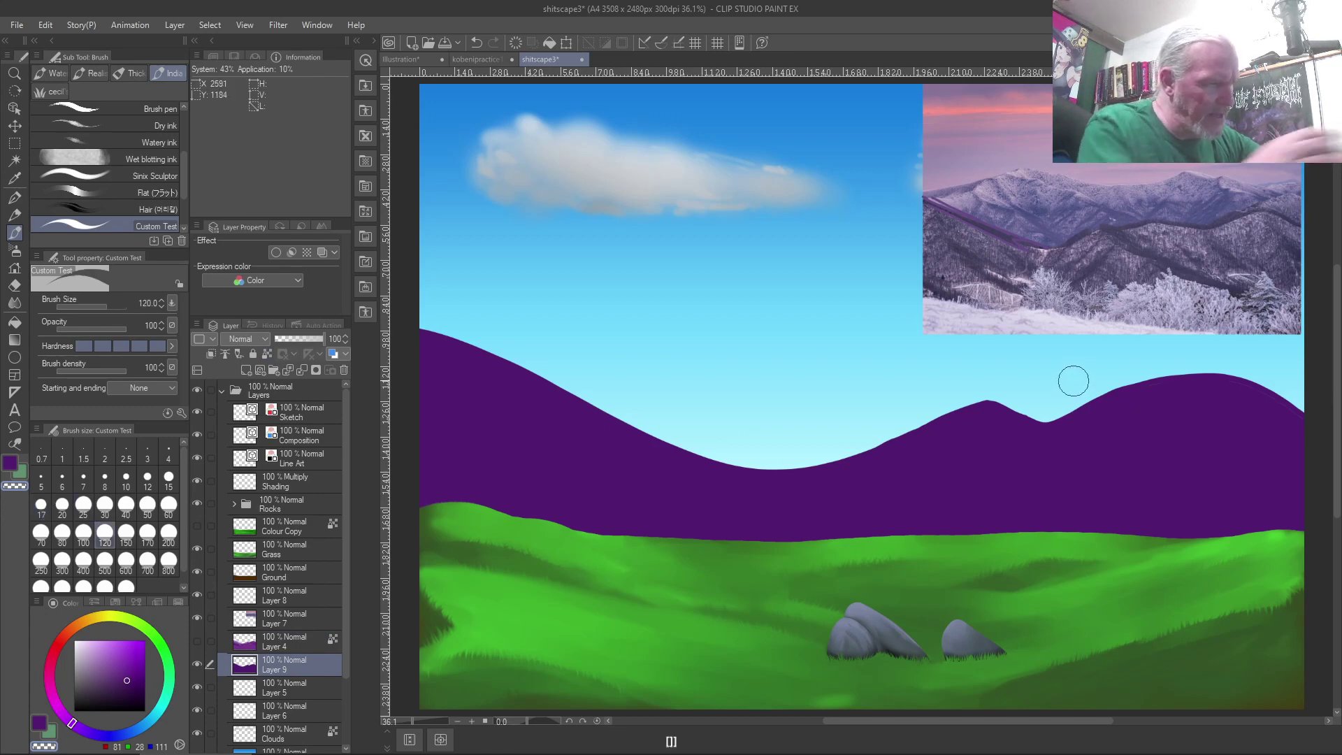
{"action": "mouse_move", "coordinate": [1054, 410]}
{"action": "left_mouse_down"}
{"action": "mouse_move", "coordinate": [1070, 390]}
{"action": "mouse_move", "coordinate": [1067, 401]}
{"action": "mouse_move", "coordinate": [1094, 395]}
{"action": "left_mouse_up"}
{"action": "mouse_move", "coordinate": [1057, 414]}
{"action": "left_mouse_down"}
{"action": "mouse_move", "coordinate": [1045, 412]}
{"action": "mouse_move", "coordinate": [1067, 420]}
{"action": "mouse_move", "coordinate": [1210, 359]}
{"action": "left_mouse_up"}
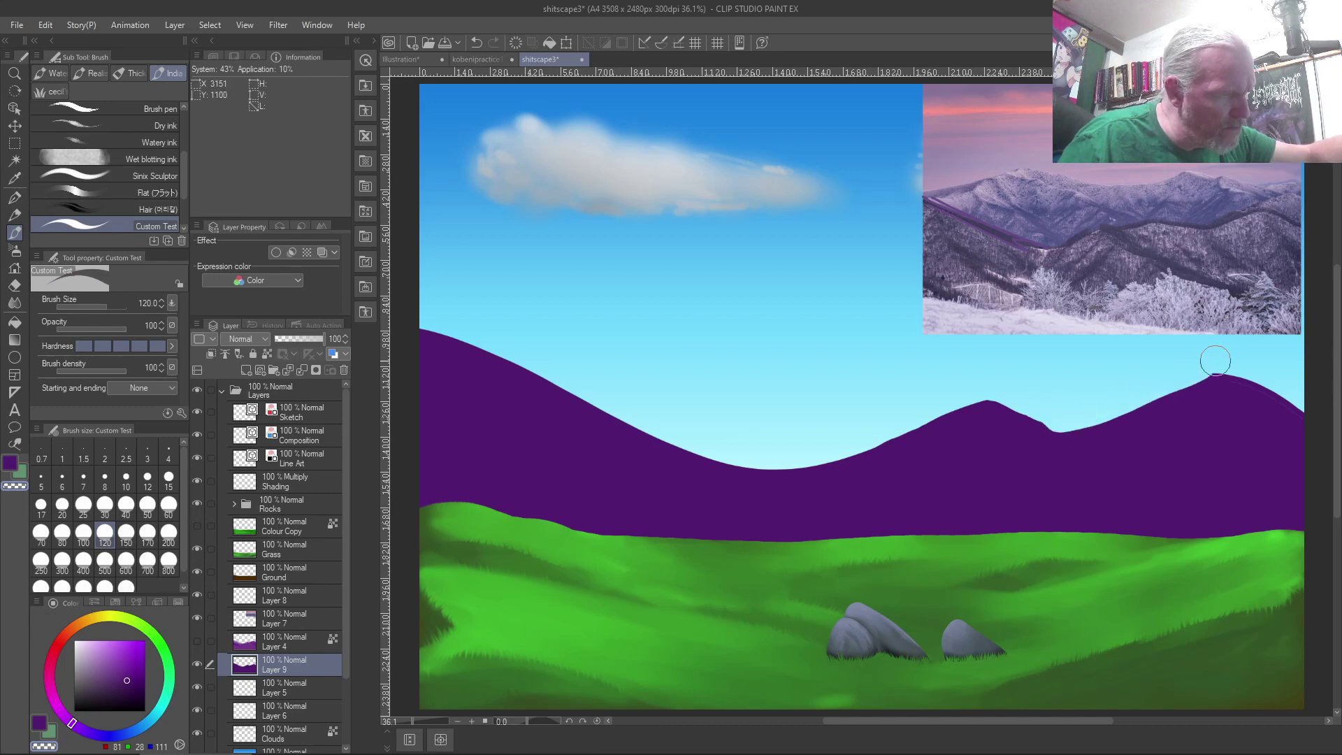
{"action": "mouse_move", "coordinate": [1070, 418]}
{"action": "left_mouse_down"}
{"action": "mouse_move", "coordinate": [1008, 392]}
{"action": "mouse_move", "coordinate": [1079, 441]}
{"action": "mouse_move", "coordinate": [993, 380]}
{"action": "mouse_move", "coordinate": [1062, 433]}
{"action": "mouse_move", "coordinate": [1014, 398]}
{"action": "mouse_move", "coordinate": [1020, 377]}
{"action": "mouse_move", "coordinate": [1075, 430]}
{"action": "mouse_move", "coordinate": [1208, 375]}
{"action": "left_mouse_up"}
{"action": "mouse_move", "coordinate": [1081, 428]}
{"action": "left_mouse_down"}
{"action": "mouse_move", "coordinate": [1212, 372]}
{"action": "mouse_move", "coordinate": [1247, 400]}
{"action": "mouse_move", "coordinate": [1222, 360]}
{"action": "mouse_move", "coordinate": [1319, 439]}
{"action": "mouse_move", "coordinate": [1274, 385]}
{"action": "mouse_move", "coordinate": [1313, 440]}
{"action": "left_mouse_up"}
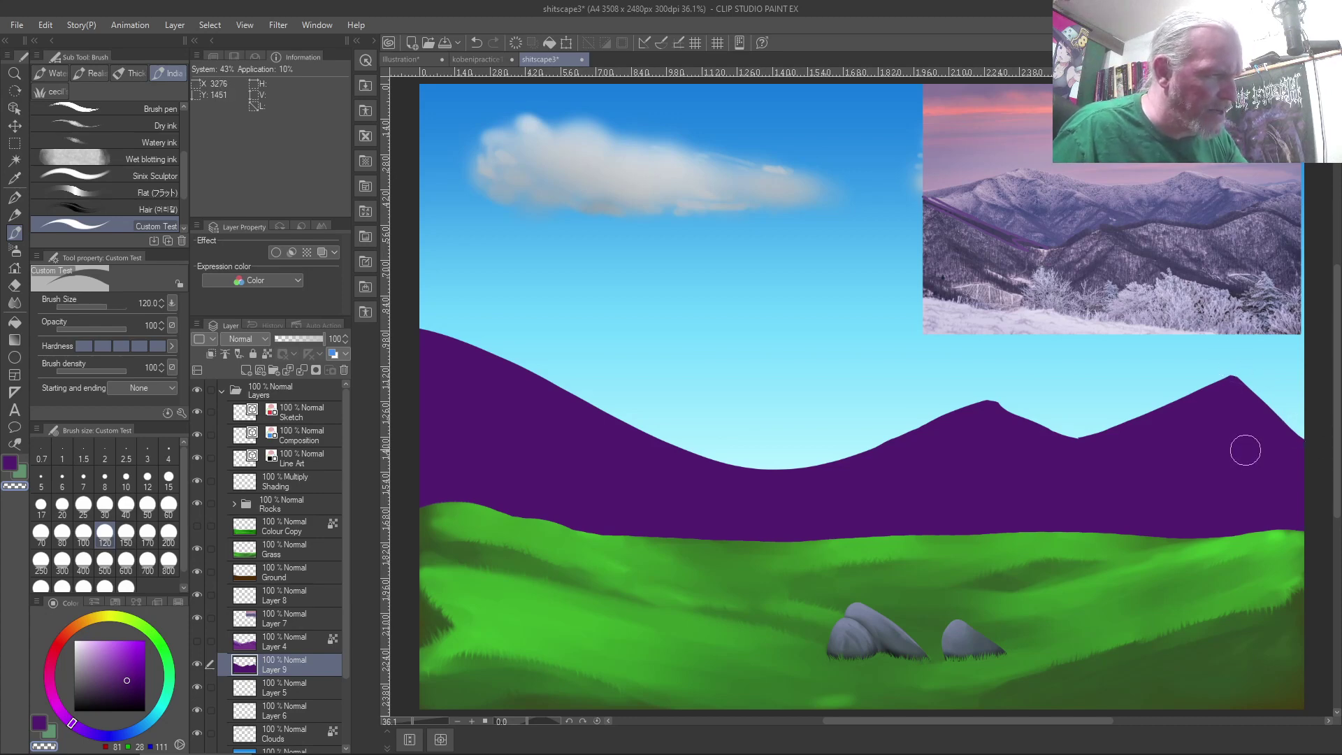
{"action": "right_click", "coordinate": [1216, 477]}
{"action": "mouse_move", "coordinate": [1257, 417]}
{"action": "left_mouse_down"}
{"action": "mouse_move", "coordinate": [1242, 383]}
{"action": "mouse_move", "coordinate": [1285, 419]}
{"action": "mouse_move", "coordinate": [1240, 381]}
{"action": "mouse_move", "coordinate": [1311, 437]}
{"action": "mouse_move", "coordinate": [1237, 380]}
{"action": "left_mouse_up"}
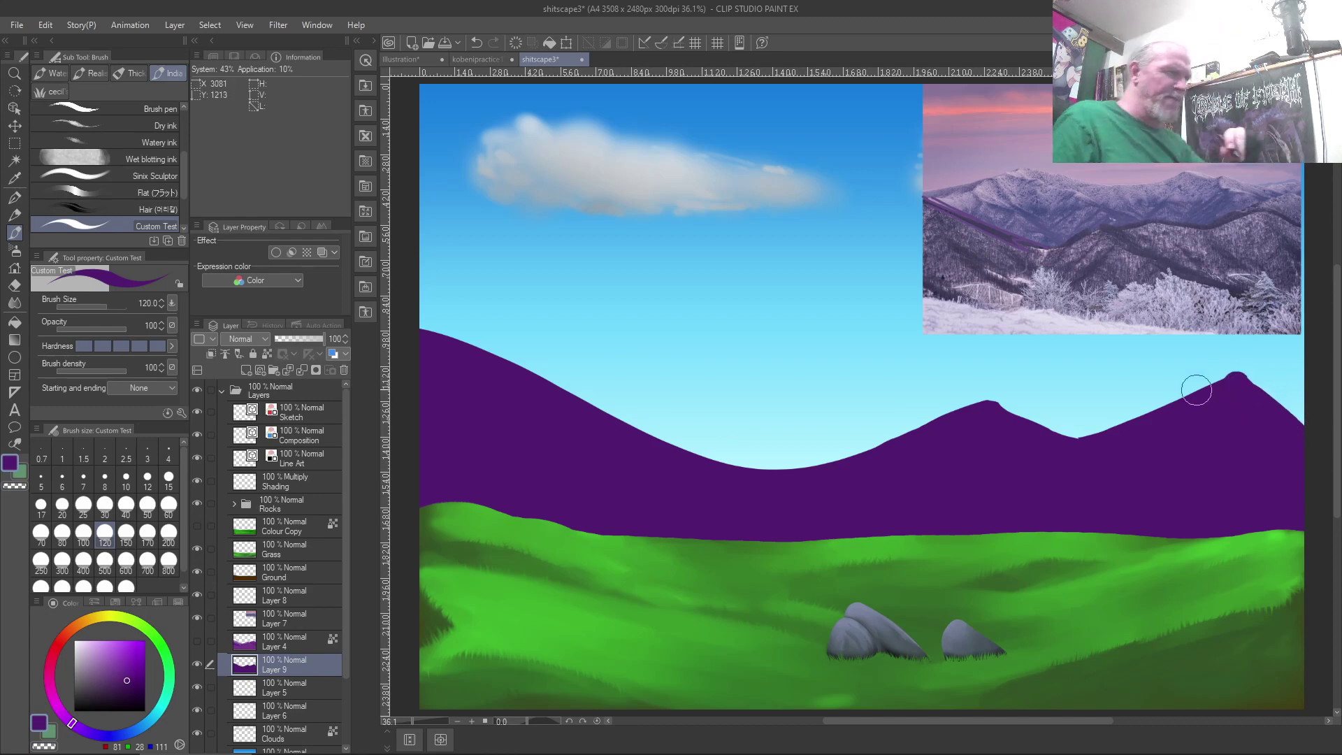
Paint purple lines on Layer 7 along the ridges and slopes of the mountain reference photo.
{"action": "left_click", "coordinate": [276, 616]}
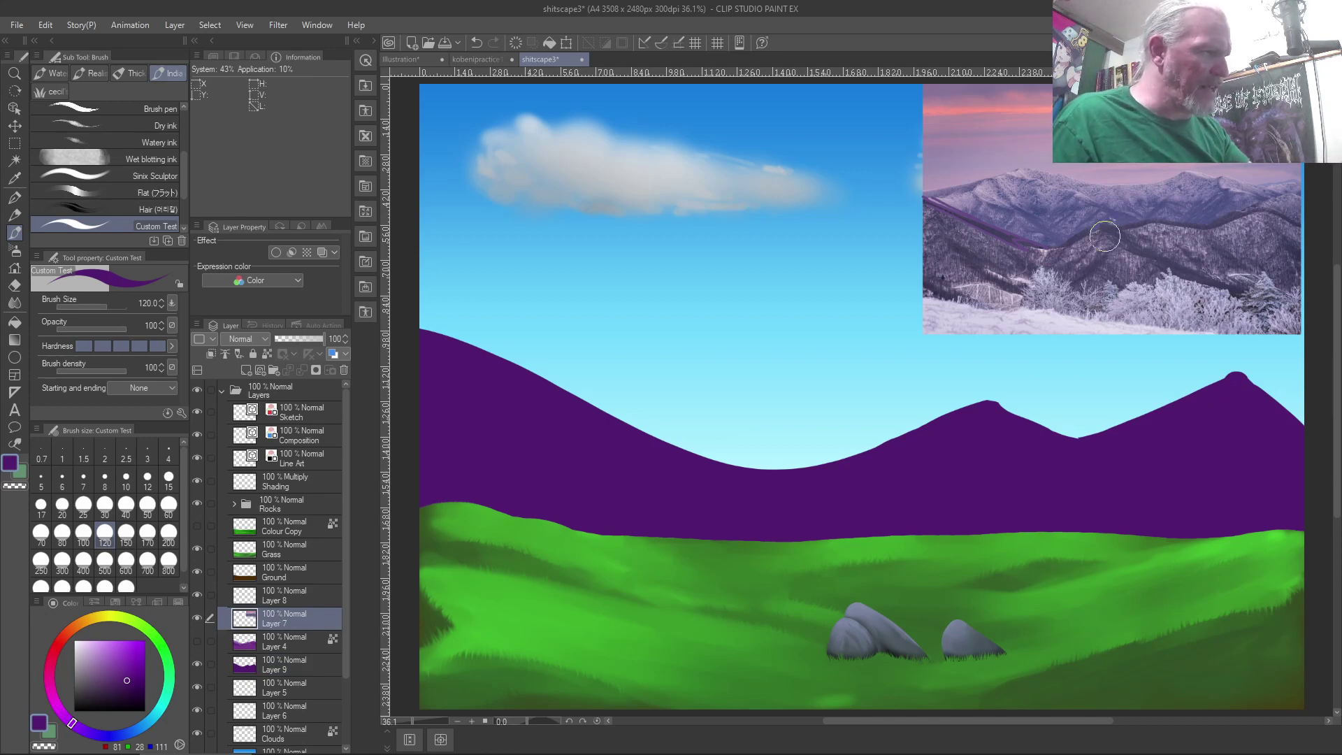
{"action": "mouse_move", "coordinate": [1103, 228]}
{"action": "left_mouse_down"}
{"action": "mouse_move", "coordinate": [1143, 265]}
{"action": "mouse_move", "coordinate": [1220, 297]}
{"action": "left_mouse_up"}
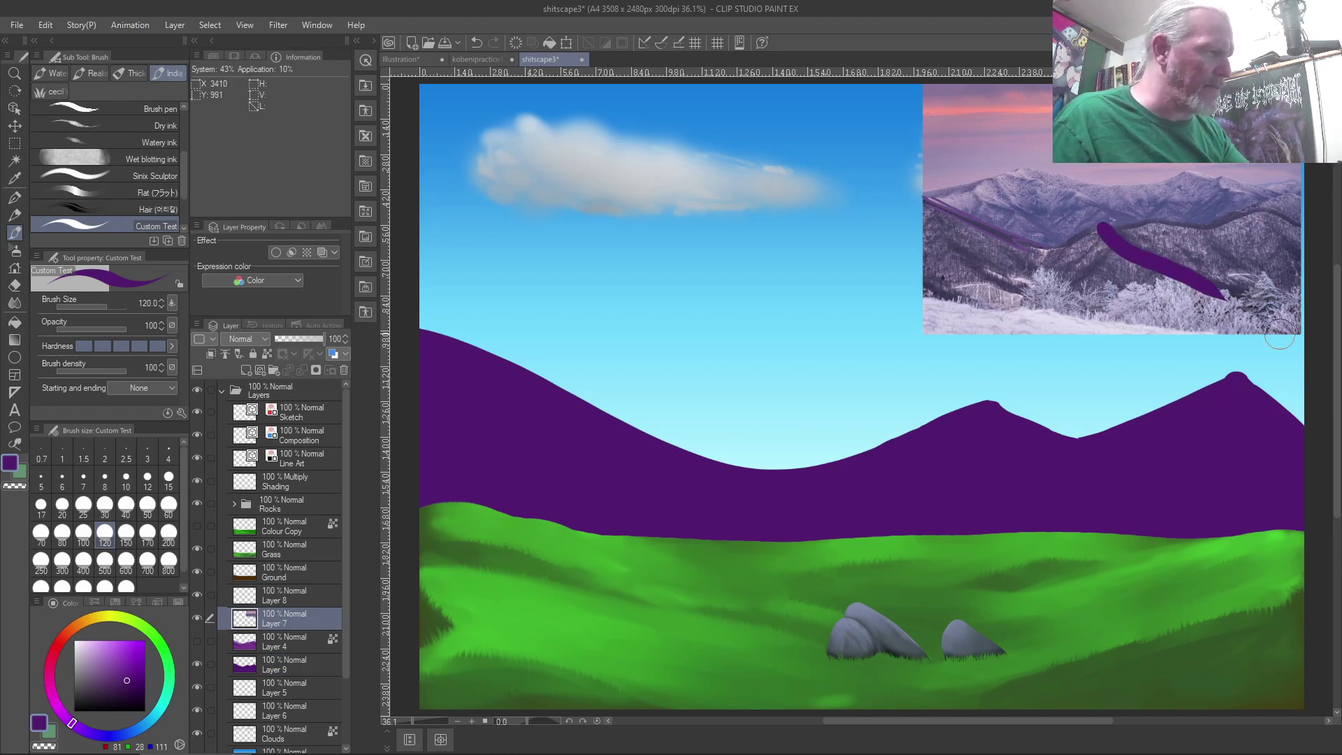
{"action": "mouse_move", "coordinate": [1049, 250]}
{"action": "left_mouse_down"}
{"action": "mouse_move", "coordinate": [1148, 223]}
{"action": "mouse_move", "coordinate": [1207, 234]}
{"action": "mouse_move", "coordinate": [1257, 211]}
{"action": "mouse_move", "coordinate": [1288, 219]}
{"action": "mouse_move", "coordinate": [1281, 240]}
{"action": "mouse_move", "coordinate": [1301, 288]}
{"action": "left_mouse_up"}
{"action": "left_click_drag", "start_coordinate": [1197, 230], "coordinate": [1281, 302]}
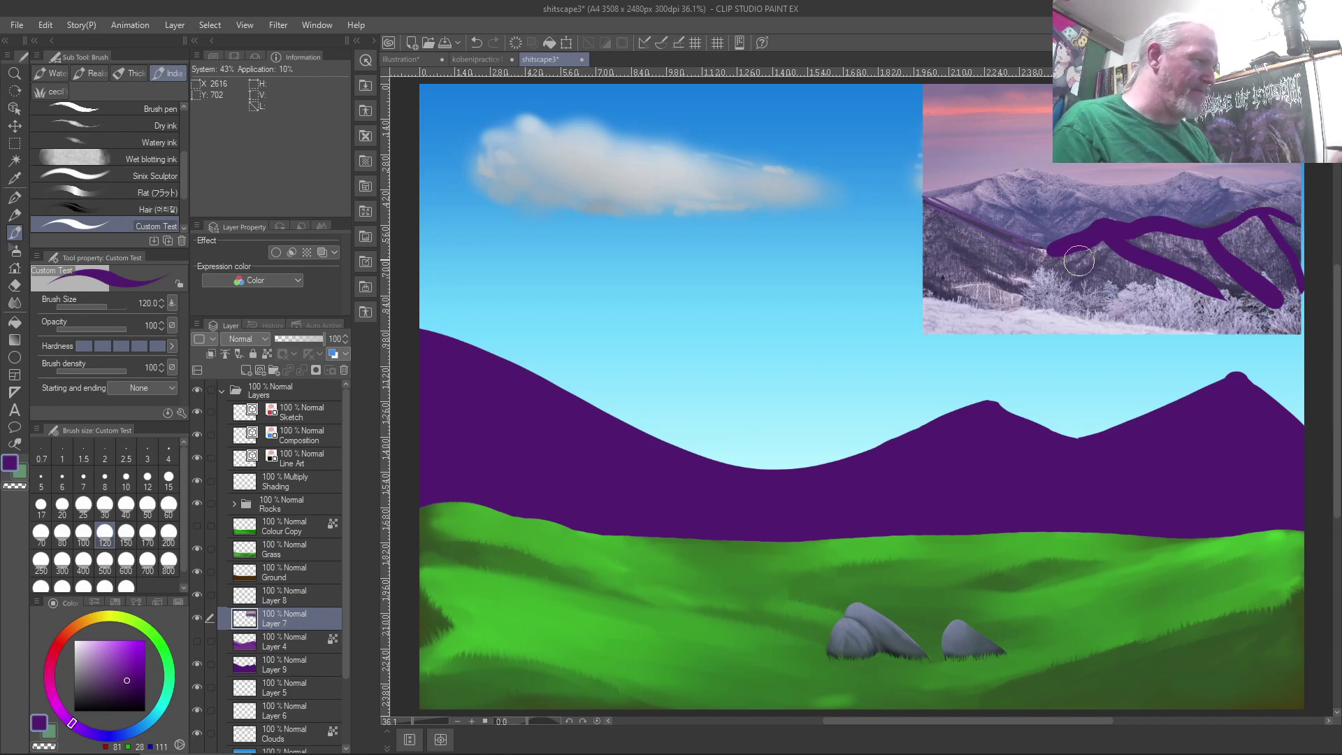
{"action": "mouse_move", "coordinate": [930, 203]}
{"action": "left_mouse_down"}
{"action": "mouse_move", "coordinate": [1029, 292]}
{"action": "mouse_move", "coordinate": [1055, 274]}
{"action": "mouse_move", "coordinate": [1063, 288]}
{"action": "left_mouse_up"}
{"action": "left_click_drag", "start_coordinate": [1108, 244], "coordinate": [1064, 288]}
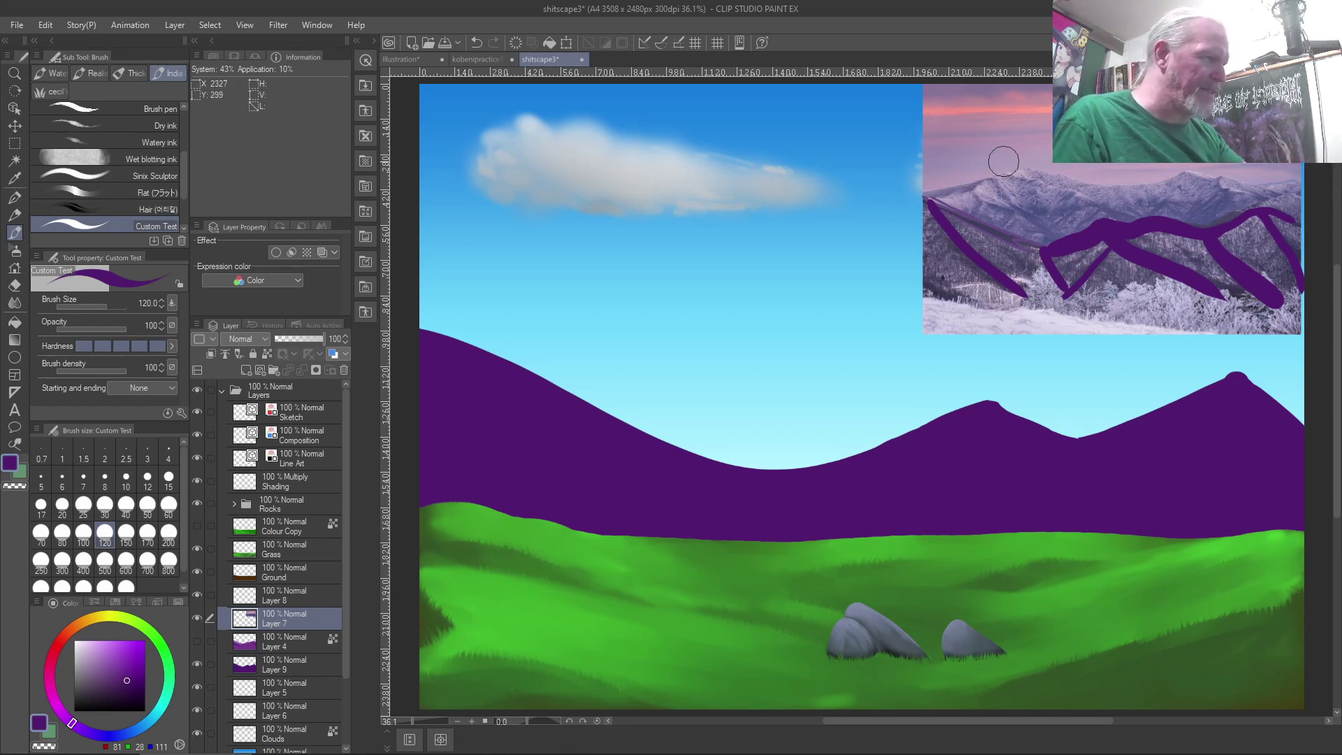
{"action": "left_click_drag", "start_coordinate": [937, 192], "coordinate": [1026, 170]}
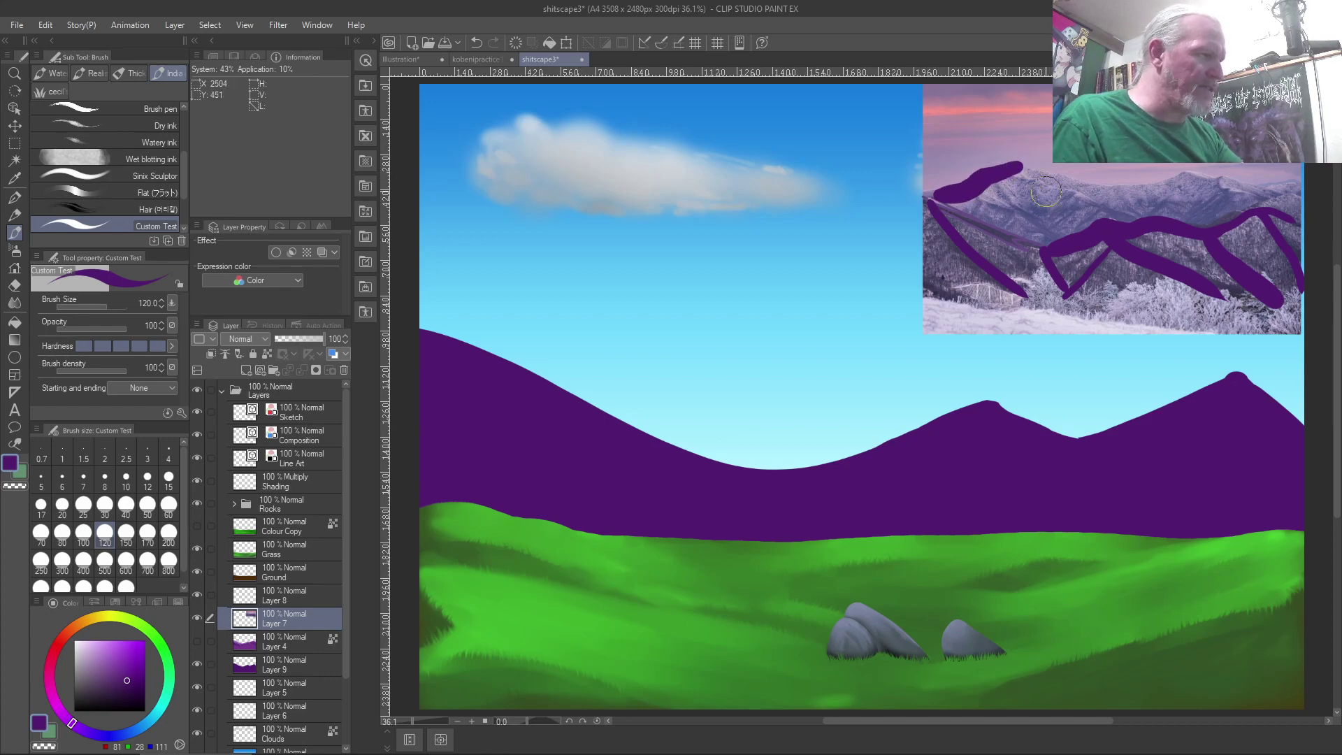
Reduce the brush size to 15.
{"action": "key", "text": "bracketleft"}
{"action": "key", "text": "bracketleft"}
{"action": "key", "text": "bracketleft"}
{"action": "key", "text": "bracketleft"}
{"action": "key", "text": "bracketleft"}
{"action": "key", "text": "bracketleft"}
{"action": "key", "text": "bracketleft"}
{"action": "key", "text": "bracketleft"}
{"action": "key", "text": "bracketleft"}
{"action": "key", "text": "bracketleft"}
{"action": "key", "text": "bracketleft"}
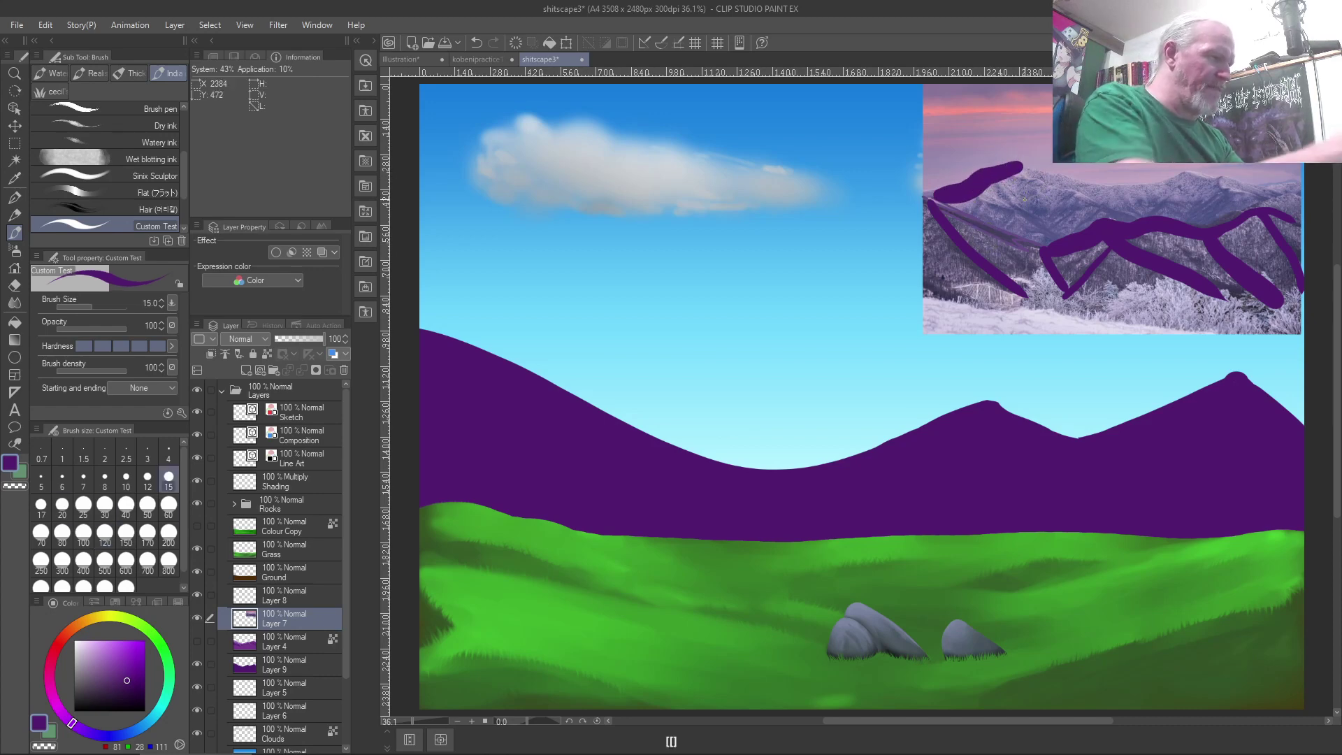
Trace the distant ridgeline and the slopes below it on the mountain reference photo with thin purple lines on Layer 7.
{"action": "left_click_drag", "start_coordinate": [1065, 178], "coordinate": [1133, 186]}
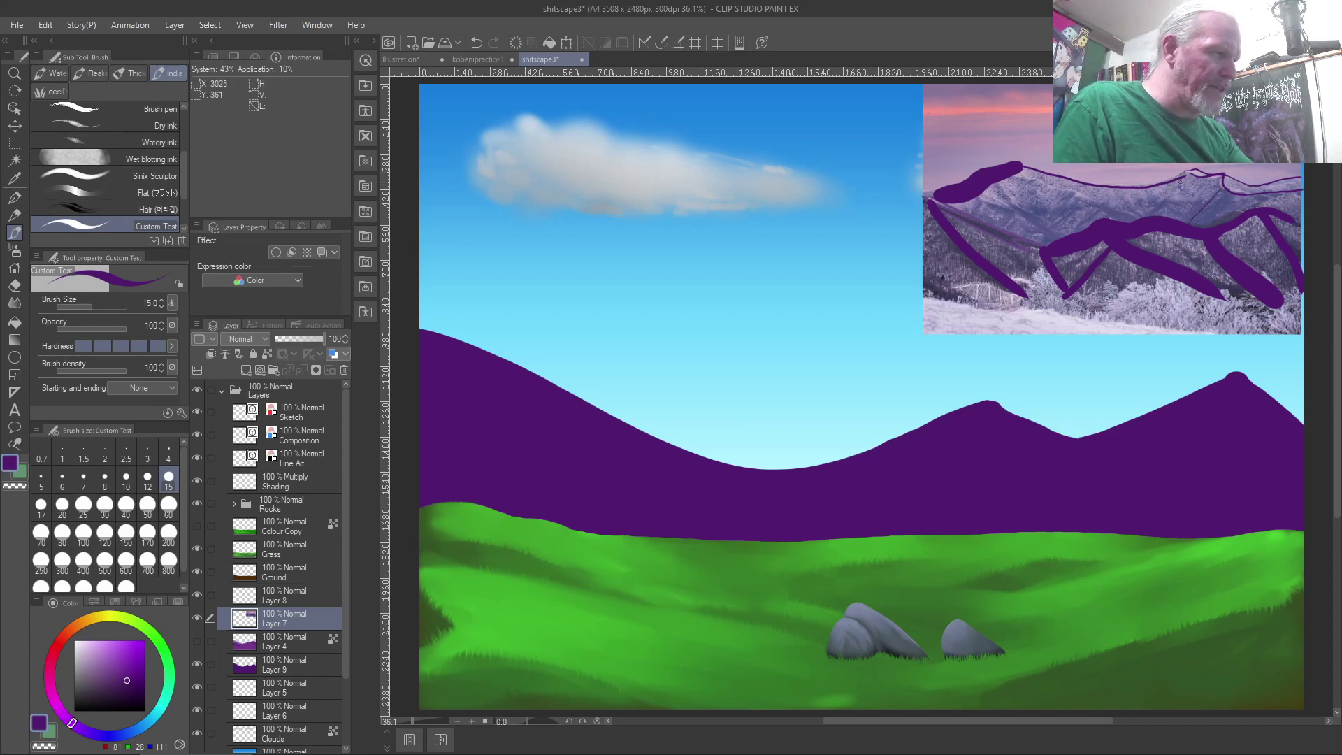
{"action": "left_click_drag", "start_coordinate": [1025, 167], "coordinate": [1133, 212]}
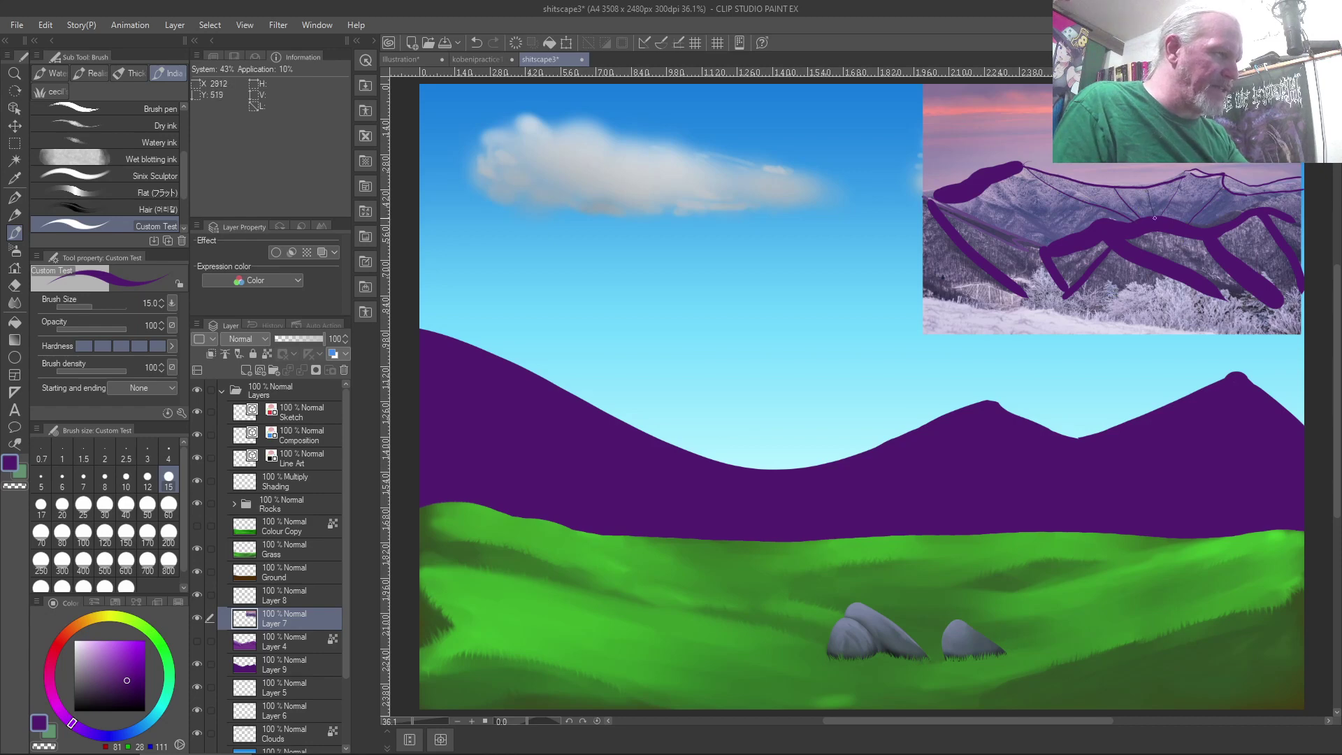
{"action": "left_click_drag", "start_coordinate": [997, 190], "coordinate": [1051, 242]}
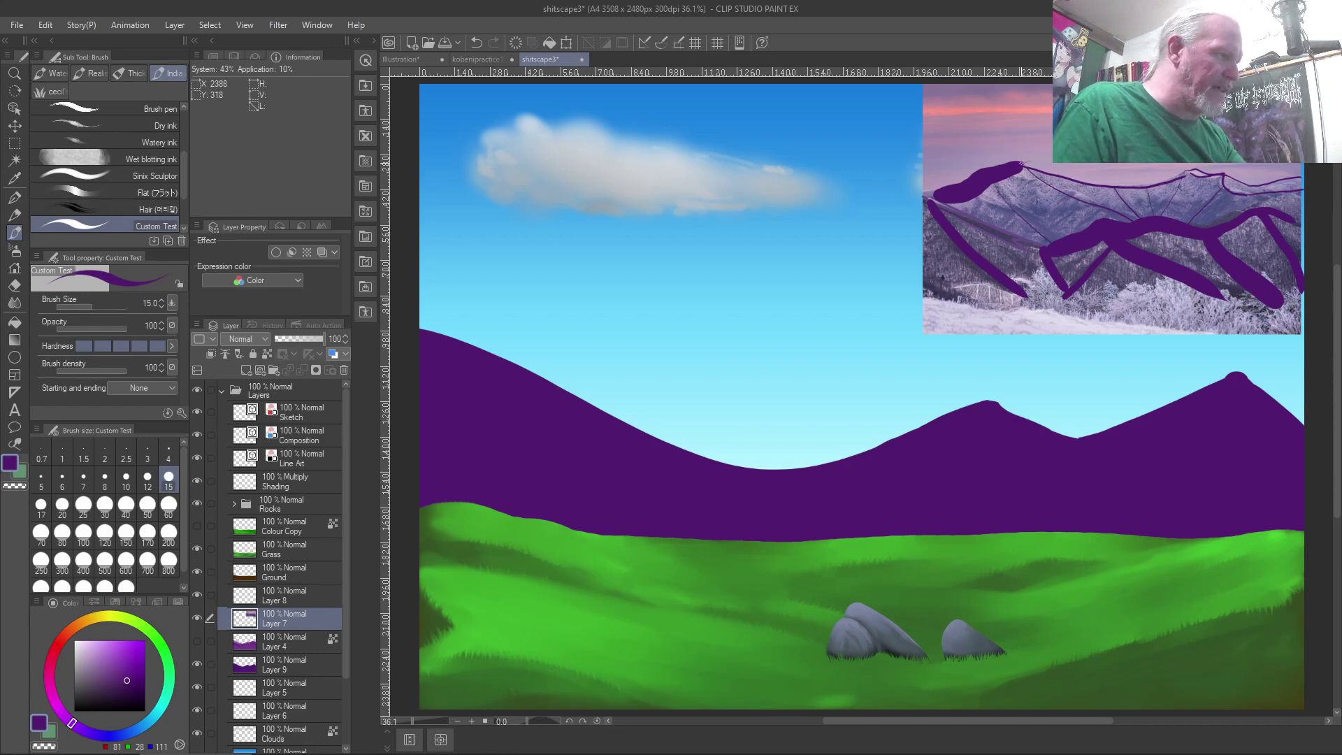
{"action": "left_click_drag", "start_coordinate": [1024, 167], "coordinate": [1041, 218]}
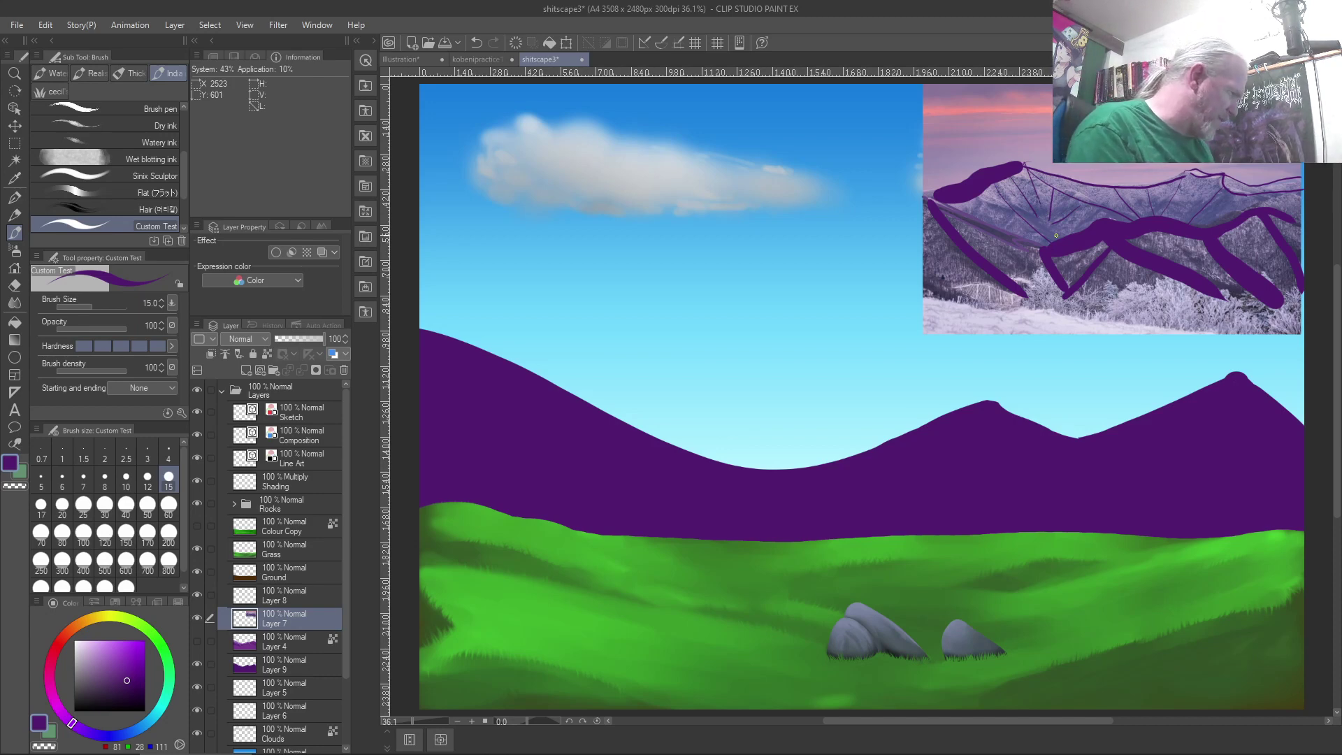
Add a new raster layer directly above Layer 4 and choose a lighter purple as the drawing color.
{"action": "left_click", "coordinate": [264, 641]}
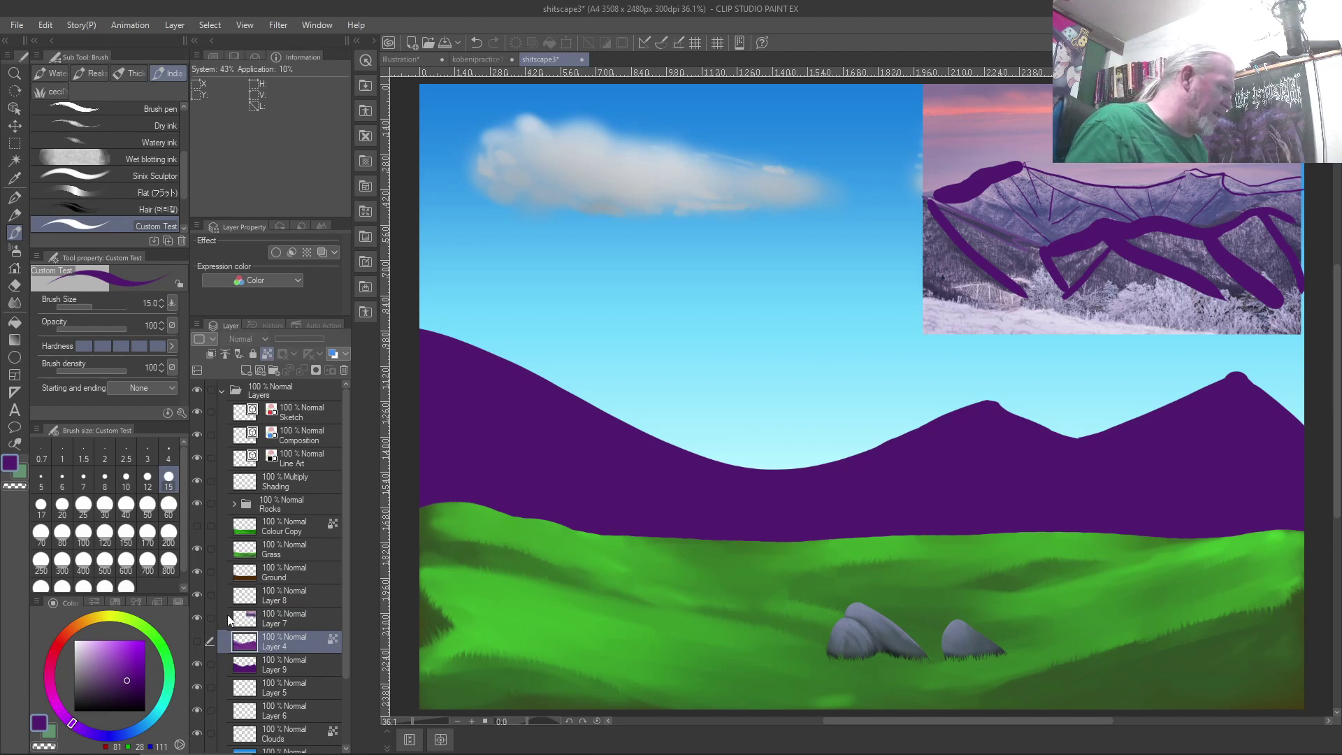
{"action": "left_click", "coordinate": [245, 370]}
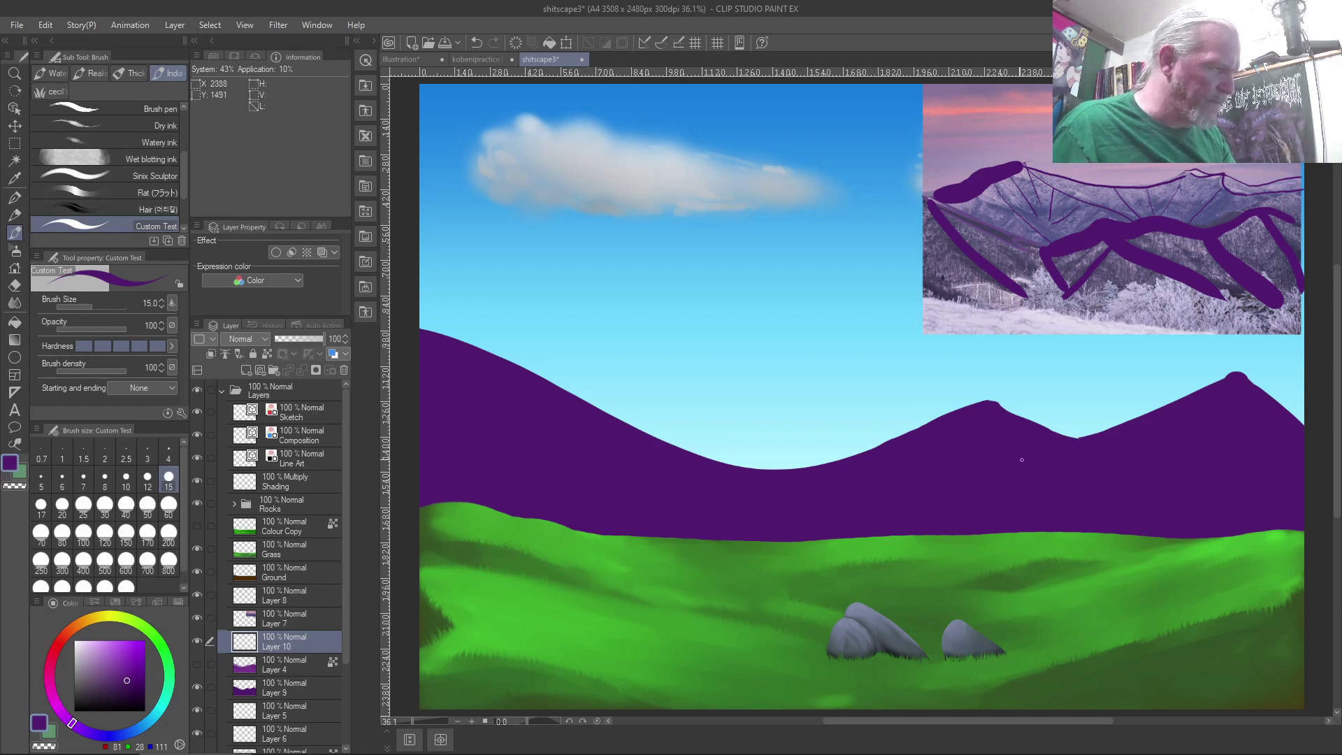
{"action": "left_click", "coordinate": [105, 655]}
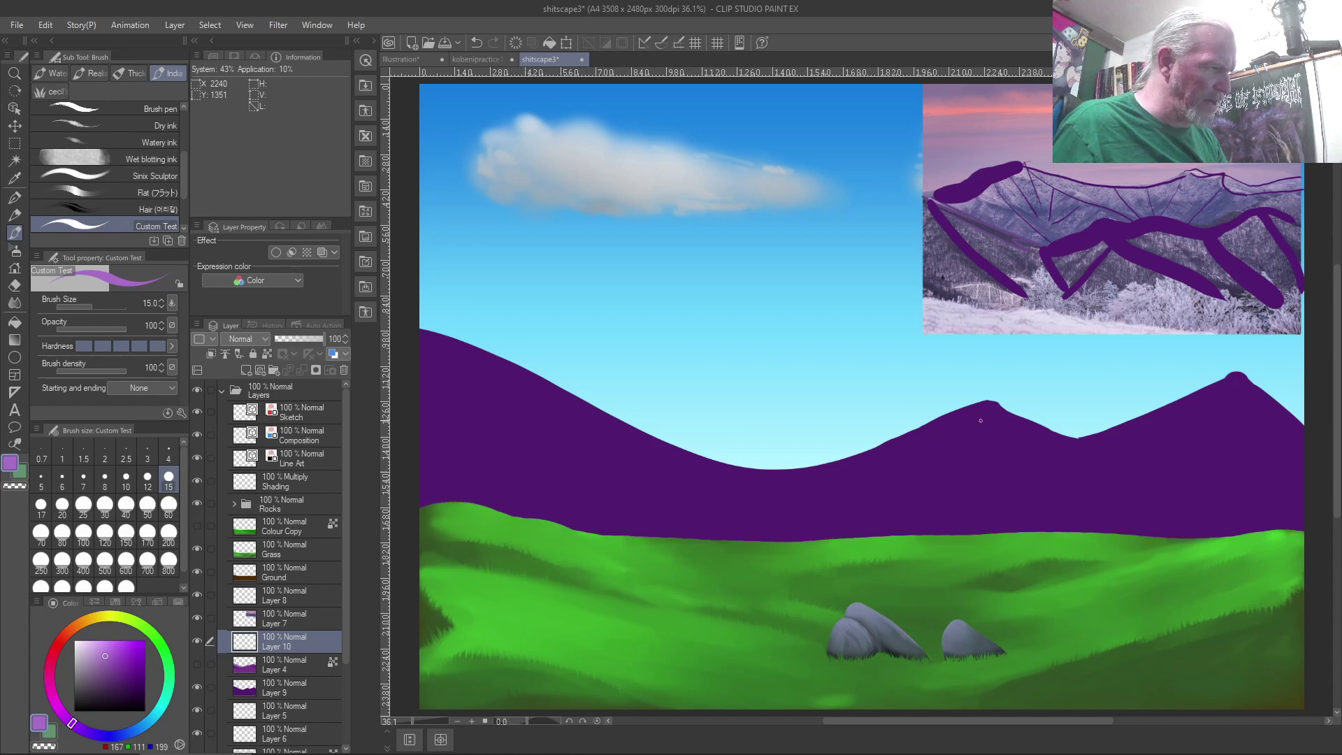
Sketch light purple ridge lines on Layer 10 from the mountains' peaks and dips down to the grass, redoing the far-right peak's line.
{"action": "mouse_move", "coordinate": [991, 406]}
{"action": "left_mouse_down"}
{"action": "mouse_move", "coordinate": [1006, 438]}
{"action": "mouse_move", "coordinate": [998, 462]}
{"action": "mouse_move", "coordinate": [1037, 525]}
{"action": "left_mouse_up"}
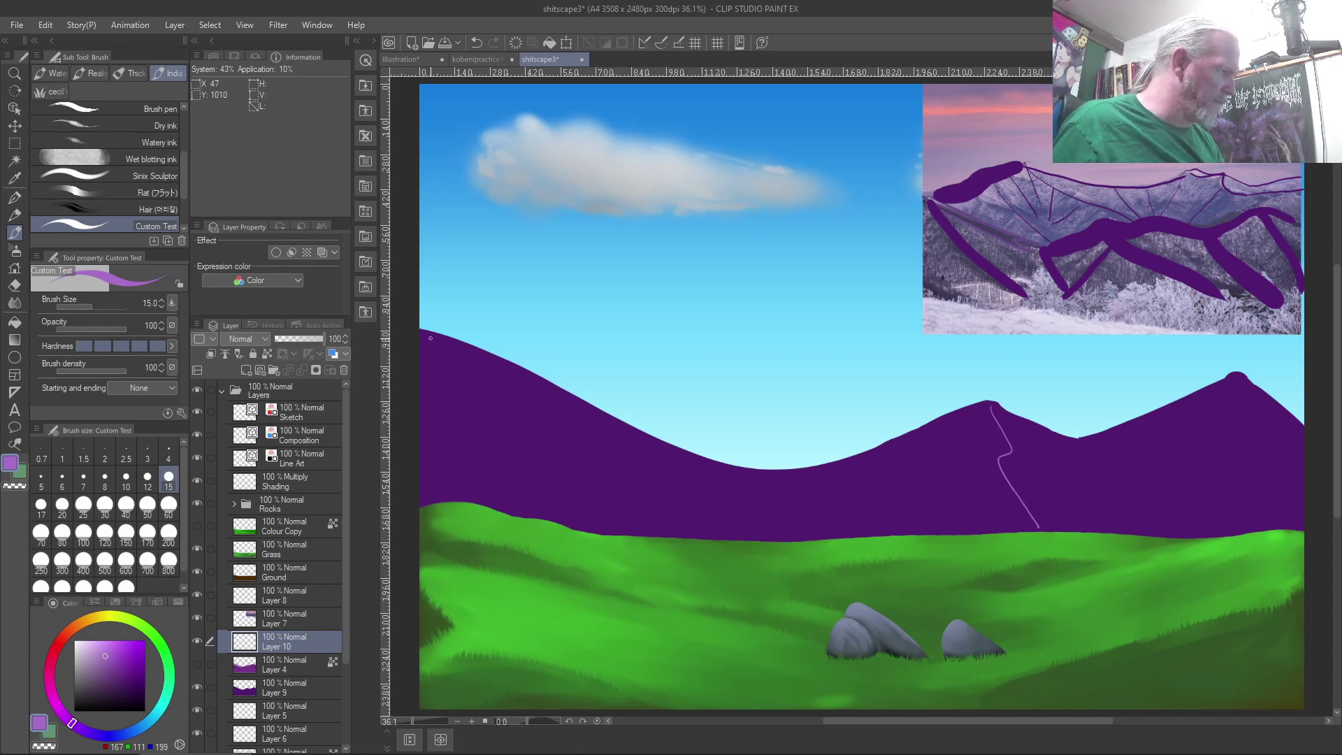
{"action": "left_click_drag", "start_coordinate": [422, 337], "coordinate": [589, 508]}
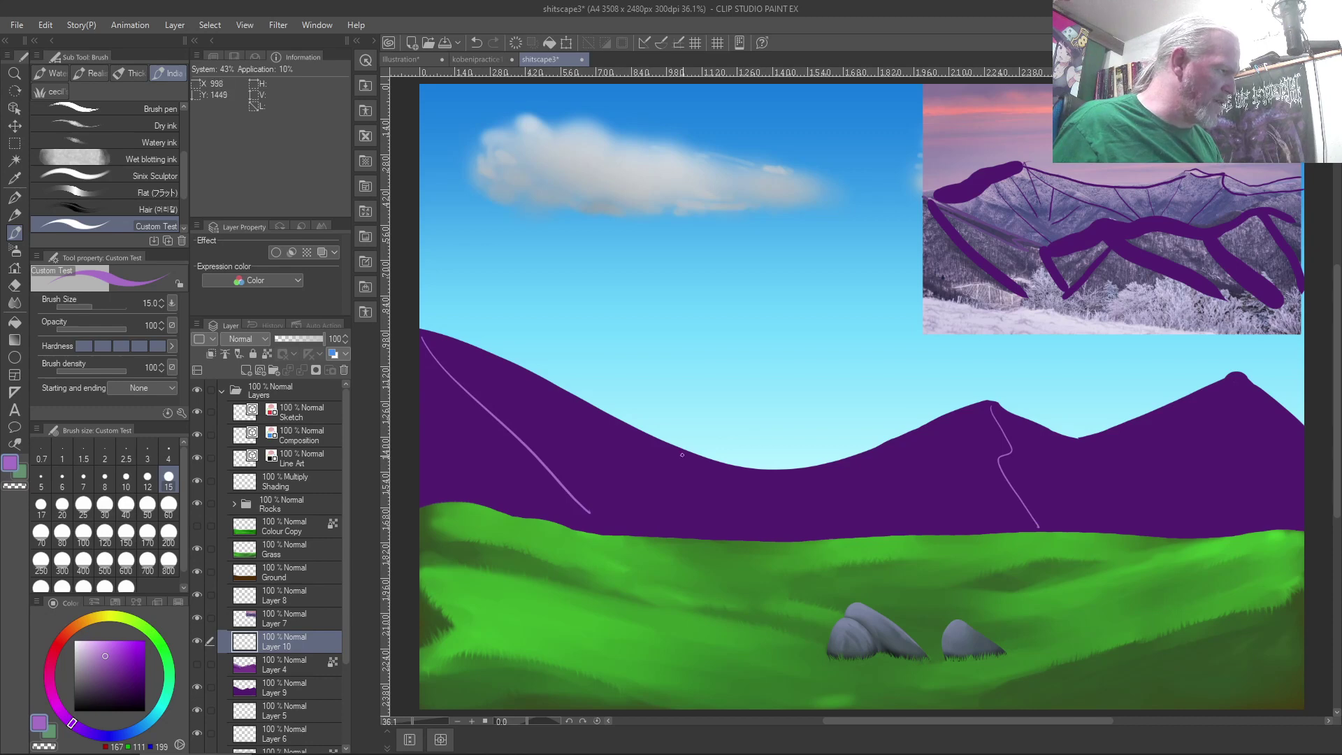
{"action": "left_click_drag", "start_coordinate": [762, 472], "coordinate": [776, 509]}
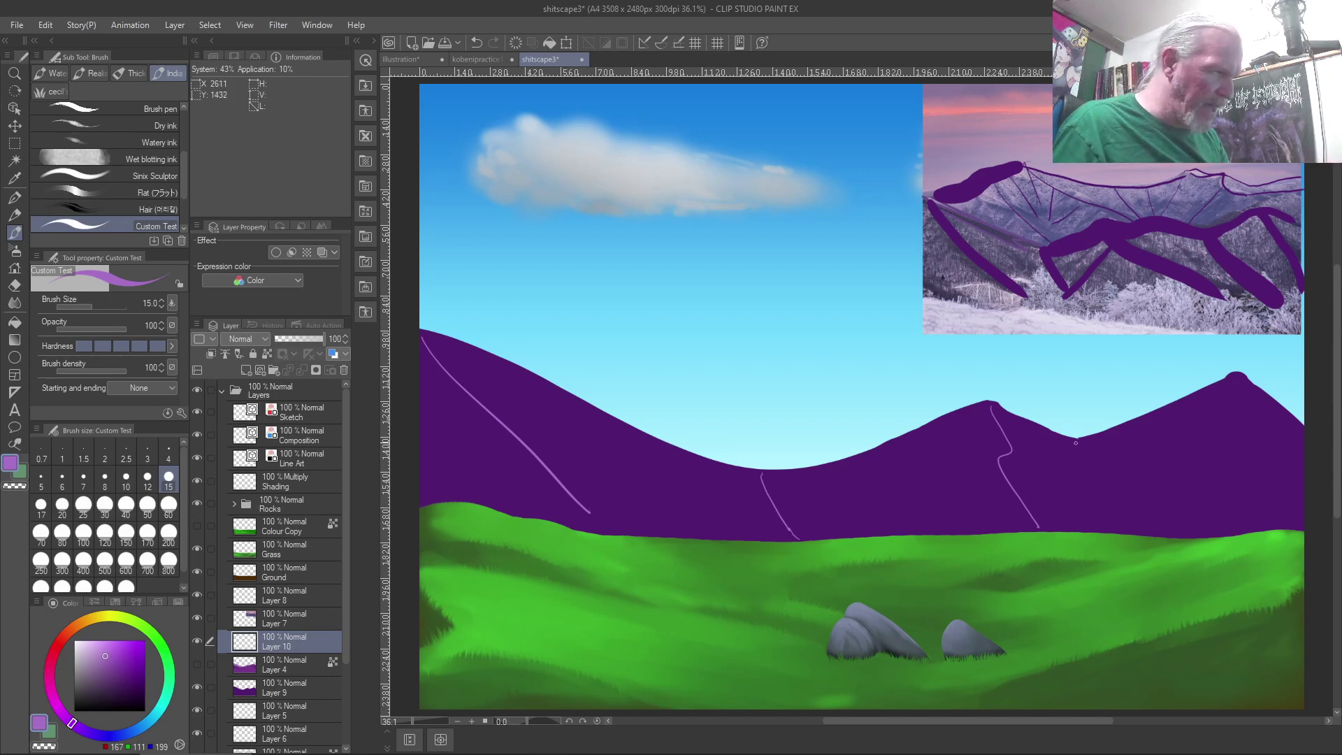
{"action": "left_click_drag", "start_coordinate": [1075, 438], "coordinate": [1177, 524]}
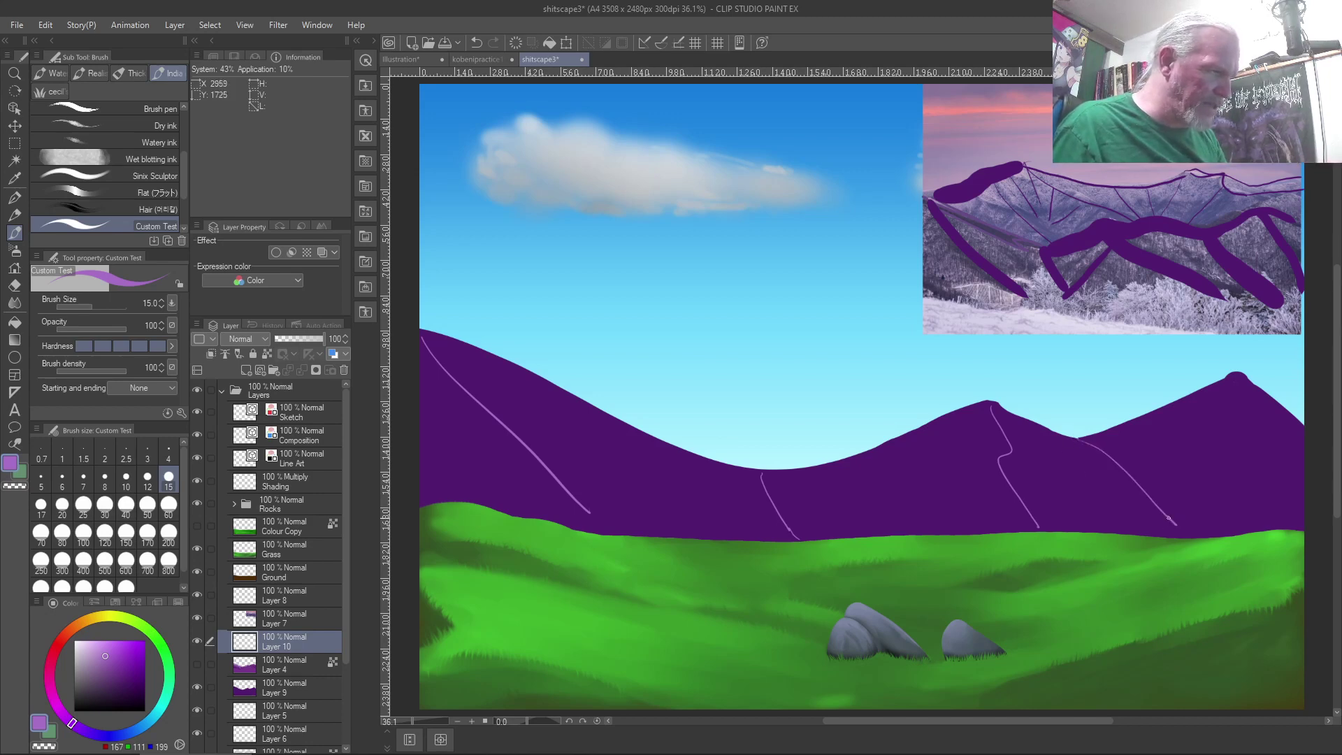
{"action": "mouse_move", "coordinate": [1235, 374]}
{"action": "left_mouse_down"}
{"action": "mouse_move", "coordinate": [1253, 477]}
{"action": "mouse_move", "coordinate": [1292, 529]}
{"action": "left_mouse_up"}
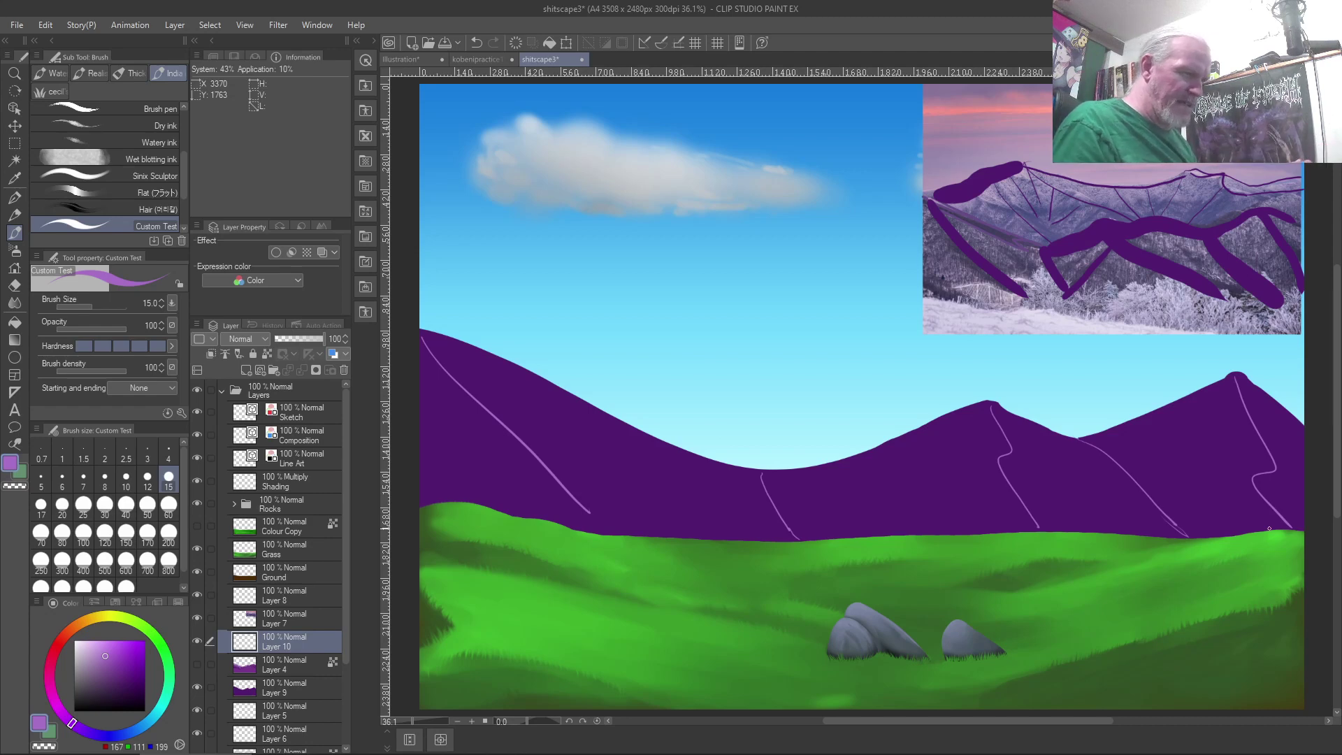
{"action": "key", "text": "ctrl+z"}
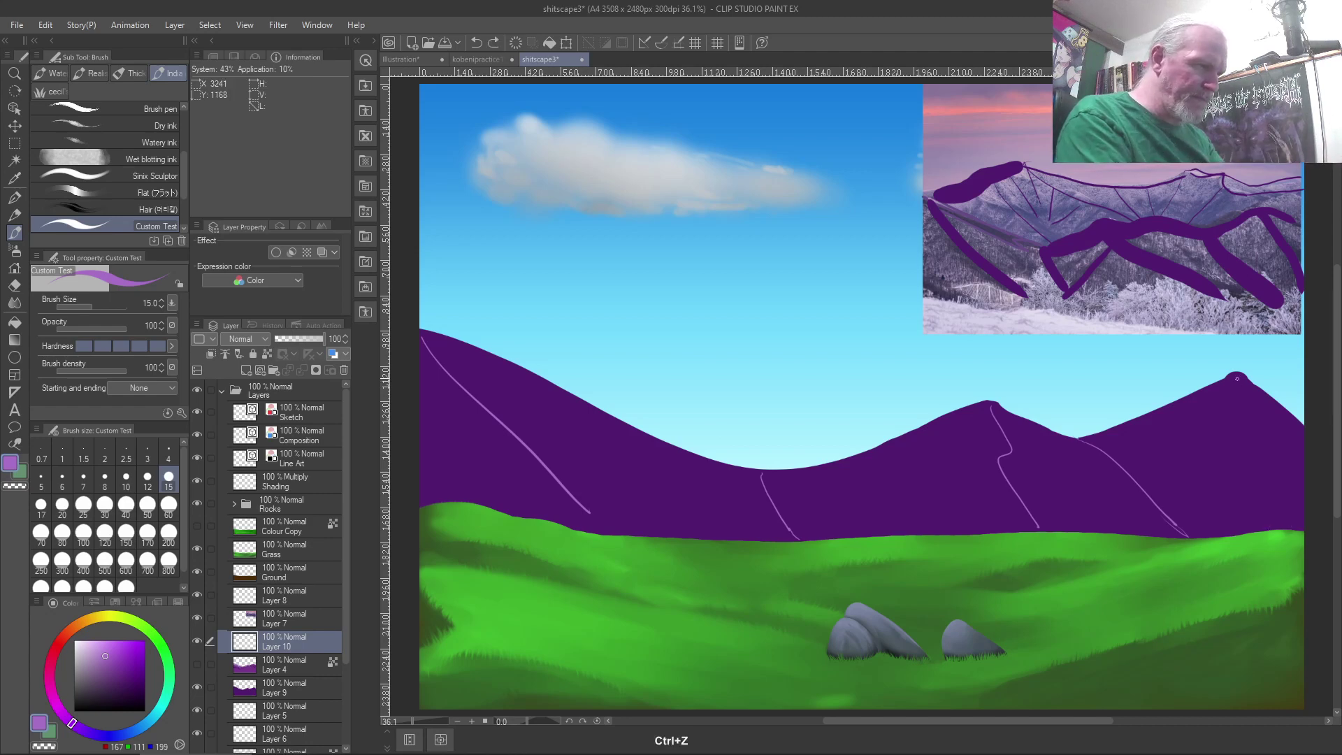
{"action": "mouse_move", "coordinate": [1236, 379]}
{"action": "left_mouse_down"}
{"action": "mouse_move", "coordinate": [1228, 444]}
{"action": "mouse_move", "coordinate": [1278, 465]}
{"action": "mouse_move", "coordinate": [1302, 503]}
{"action": "left_mouse_up"}
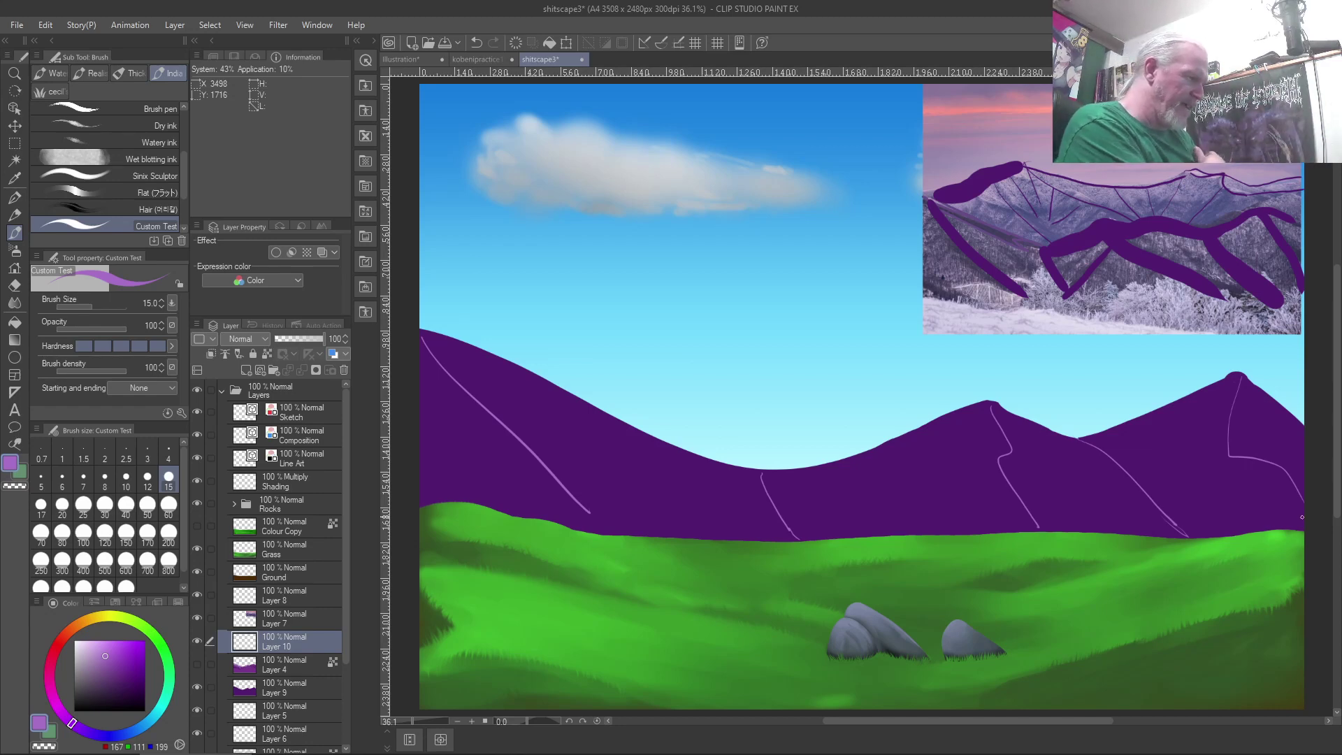
{"action": "left_click_drag", "start_coordinate": [607, 533], "coordinate": [561, 490]}
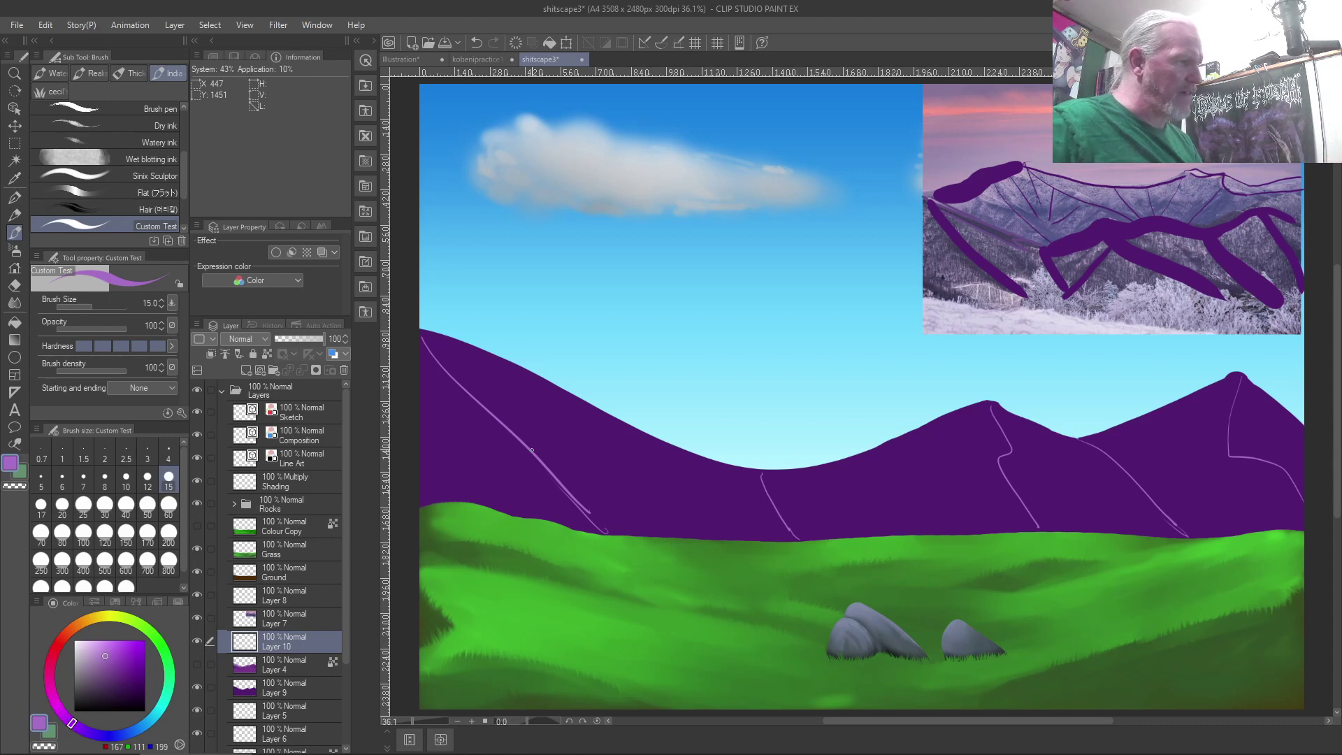
Hatch short slanted light purple strokes over the left-hand slopes of the middle and far-right mountains.
{"action": "mouse_move", "coordinate": [776, 483]}
{"action": "left_mouse_down"}
{"action": "mouse_move", "coordinate": [812, 507]}
{"action": "mouse_move", "coordinate": [870, 523]}
{"action": "left_mouse_up"}
{"action": "left_click_drag", "start_coordinate": [817, 478], "coordinate": [887, 518]}
{"action": "left_click_drag", "start_coordinate": [844, 472], "coordinate": [890, 497]}
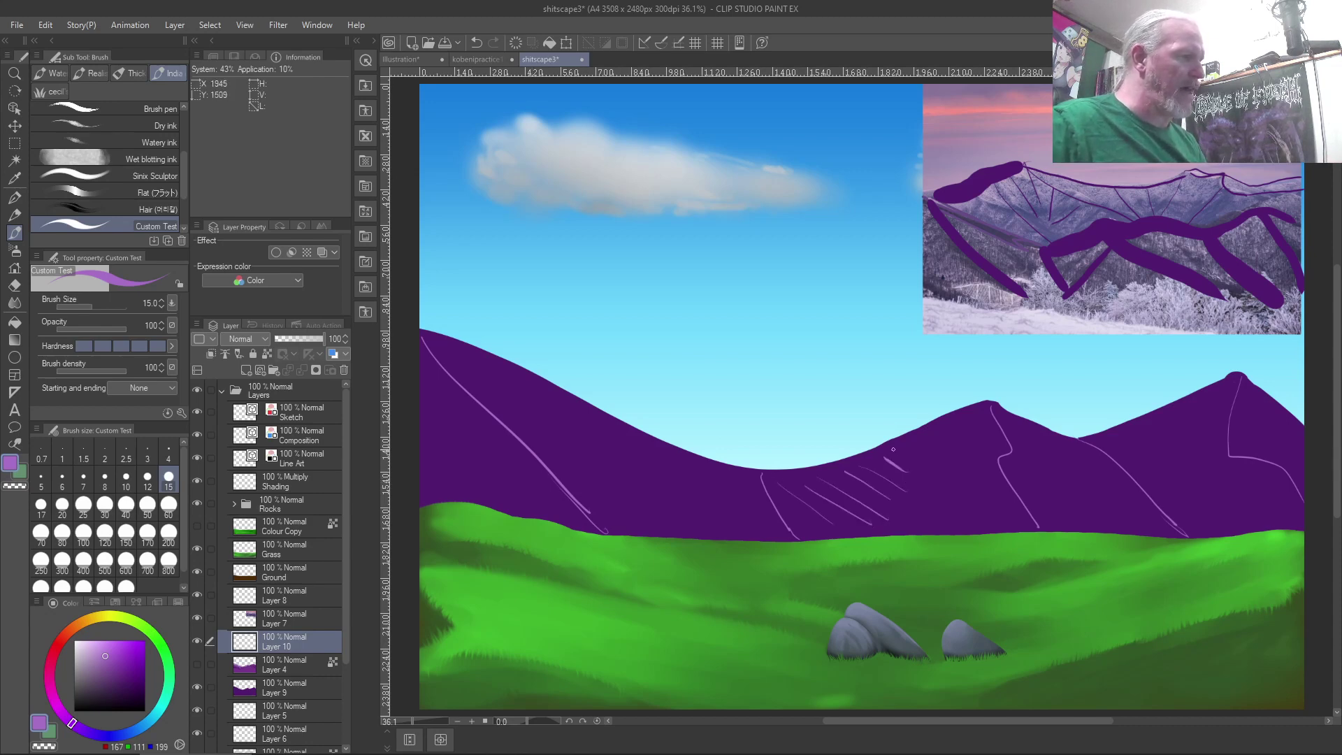
{"action": "left_click_drag", "start_coordinate": [947, 419], "coordinate": [982, 413]}
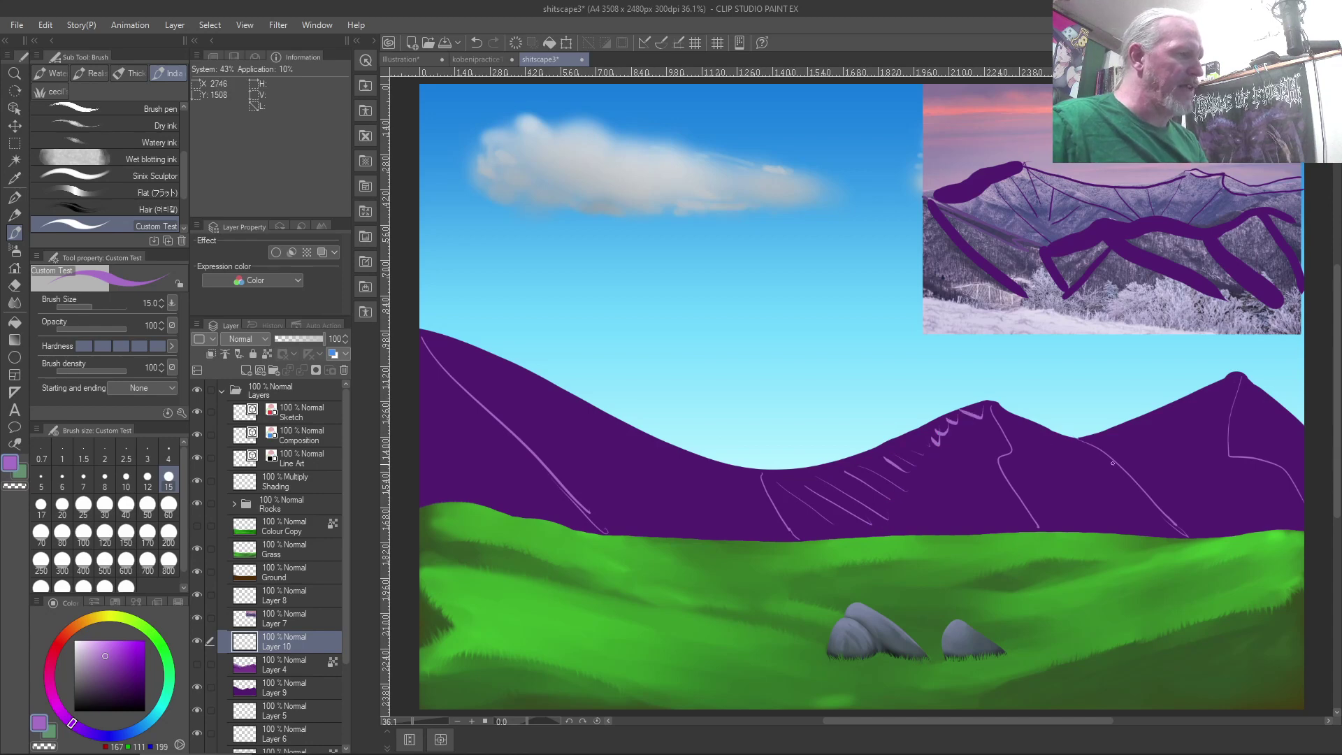
{"action": "left_click_drag", "start_coordinate": [1143, 504], "coordinate": [1159, 518]}
{"action": "left_click_drag", "start_coordinate": [1119, 504], "coordinate": [1153, 522]}
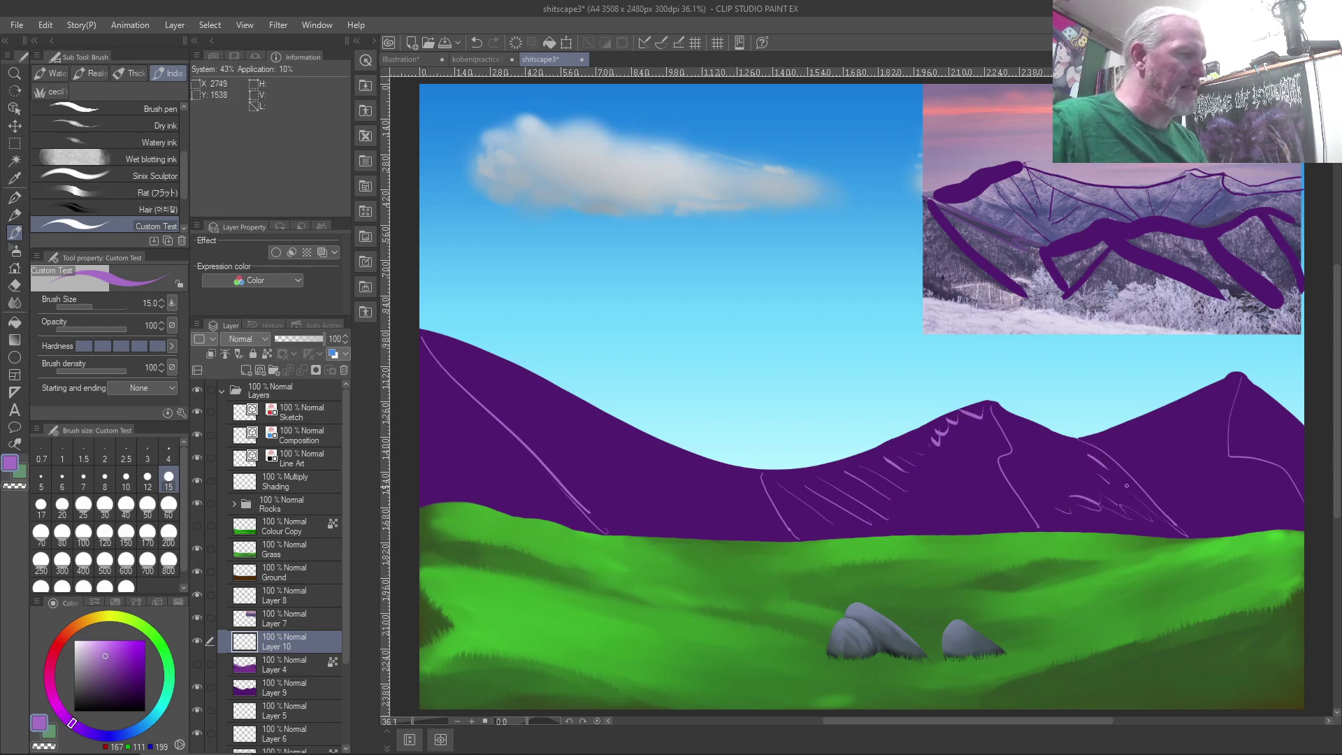
{"action": "mouse_move", "coordinate": [1119, 435]}
{"action": "left_mouse_down"}
{"action": "mouse_move", "coordinate": [1161, 473]}
{"action": "mouse_move", "coordinate": [1157, 442]}
{"action": "left_mouse_up"}
{"action": "left_click_drag", "start_coordinate": [1165, 429], "coordinate": [1184, 435]}
{"action": "left_click_drag", "start_coordinate": [1184, 427], "coordinate": [1201, 420]}
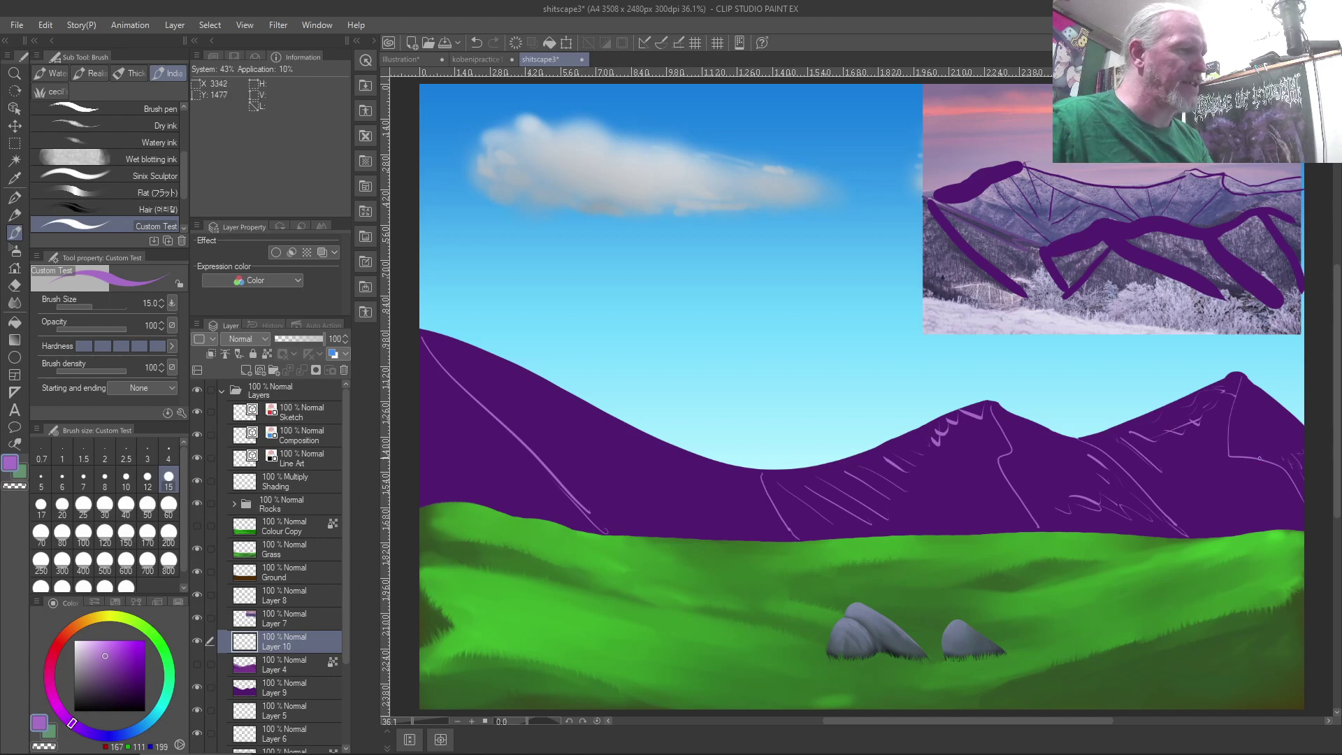
Hatch light purple slope strokes on the left mountain, on both sides of its ridge line.
{"action": "left_click_drag", "start_coordinate": [583, 490], "coordinate": [624, 515]}
{"action": "mouse_move", "coordinate": [614, 494]}
{"action": "left_mouse_down"}
{"action": "mouse_move", "coordinate": [661, 520]}
{"action": "mouse_move", "coordinate": [716, 524]}
{"action": "left_mouse_up"}
{"action": "left_click_drag", "start_coordinate": [675, 469], "coordinate": [718, 487]}
{"action": "mouse_move", "coordinate": [713, 480]}
{"action": "left_mouse_down"}
{"action": "mouse_move", "coordinate": [737, 496]}
{"action": "mouse_move", "coordinate": [753, 484]}
{"action": "left_mouse_up"}
{"action": "left_click_drag", "start_coordinate": [740, 502], "coordinate": [773, 528]}
{"action": "left_click_drag", "start_coordinate": [689, 520], "coordinate": [713, 526]}
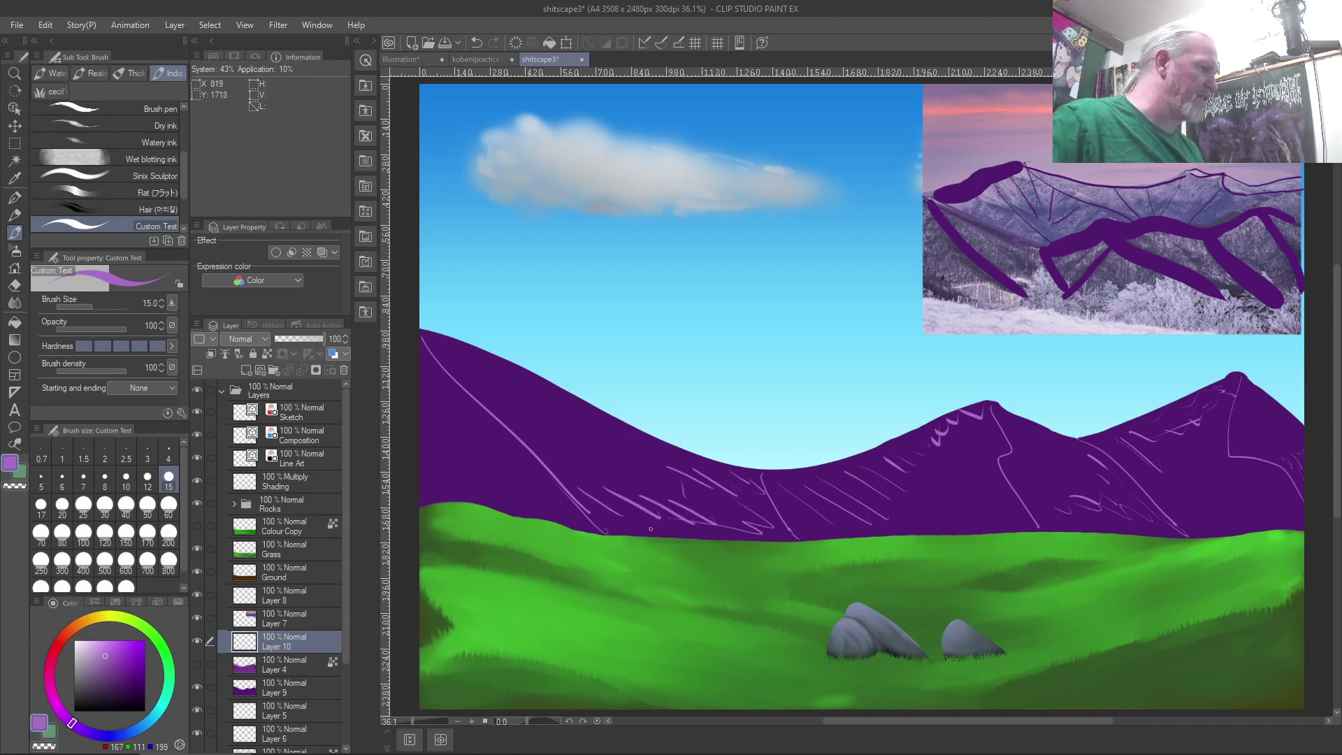
{"action": "mouse_move", "coordinate": [447, 381]}
{"action": "left_mouse_down"}
{"action": "mouse_move", "coordinate": [479, 433]}
{"action": "mouse_move", "coordinate": [441, 444]}
{"action": "mouse_move", "coordinate": [428, 481]}
{"action": "left_mouse_up"}
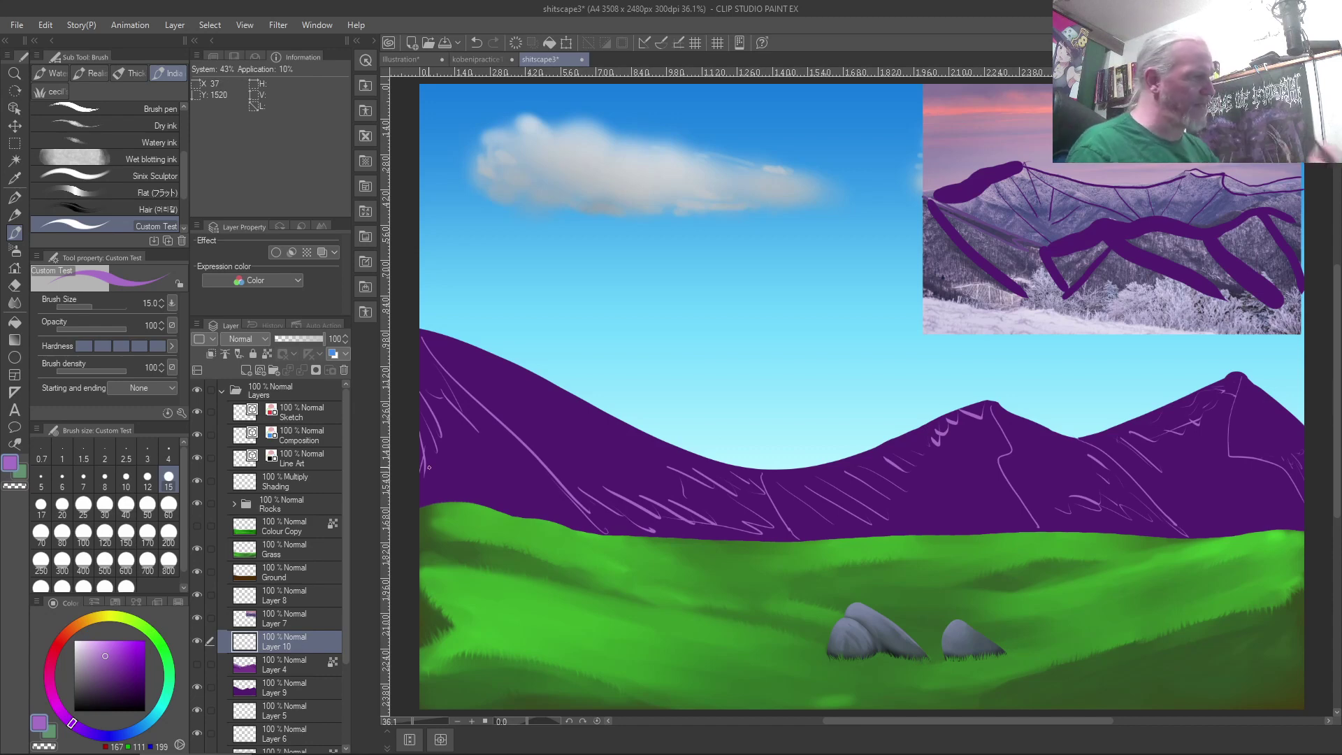
Add long downward strokes fanning from the peaks across the left faces of the middle and left mountains.
{"action": "mouse_move", "coordinate": [887, 459]}
{"action": "left_mouse_down"}
{"action": "mouse_move", "coordinate": [810, 501]}
{"action": "mouse_move", "coordinate": [837, 512]}
{"action": "left_mouse_up"}
{"action": "mouse_move", "coordinate": [969, 432]}
{"action": "left_mouse_down"}
{"action": "mouse_move", "coordinate": [891, 508]}
{"action": "mouse_move", "coordinate": [923, 505]}
{"action": "left_mouse_up"}
{"action": "left_click_drag", "start_coordinate": [1001, 433], "coordinate": [932, 521]}
{"action": "mouse_move", "coordinate": [1003, 457]}
{"action": "left_mouse_down"}
{"action": "mouse_move", "coordinate": [973, 486]}
{"action": "mouse_move", "coordinate": [972, 515]}
{"action": "left_mouse_up"}
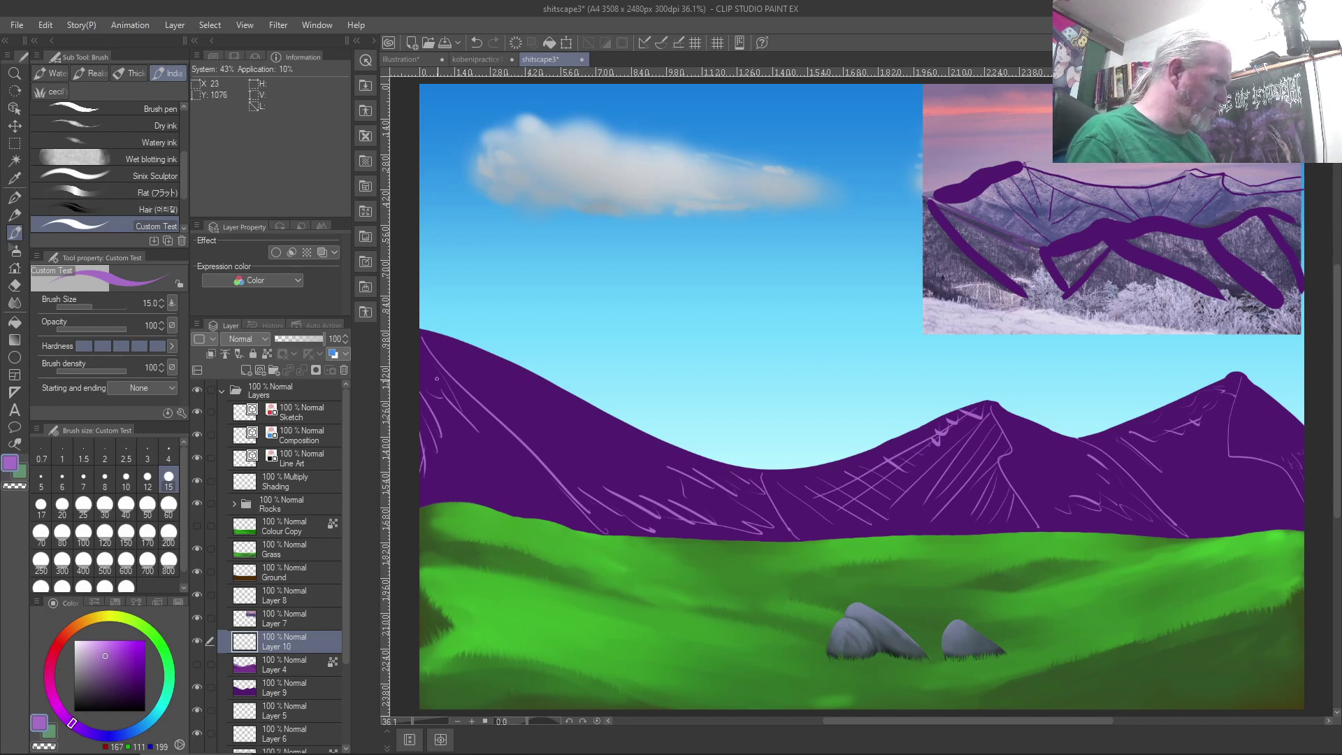
{"action": "mouse_move", "coordinate": [427, 353]}
{"action": "left_mouse_down"}
{"action": "mouse_move", "coordinate": [550, 520]}
{"action": "mouse_move", "coordinate": [451, 416]}
{"action": "mouse_move", "coordinate": [469, 503]}
{"action": "left_mouse_up"}
{"action": "mouse_move", "coordinate": [421, 365]}
{"action": "left_mouse_down"}
{"action": "mouse_move", "coordinate": [441, 474]}
{"action": "mouse_move", "coordinate": [428, 497]}
{"action": "mouse_move", "coordinate": [502, 493]}
{"action": "left_mouse_up"}
{"action": "left_click_drag", "start_coordinate": [470, 411], "coordinate": [546, 516]}
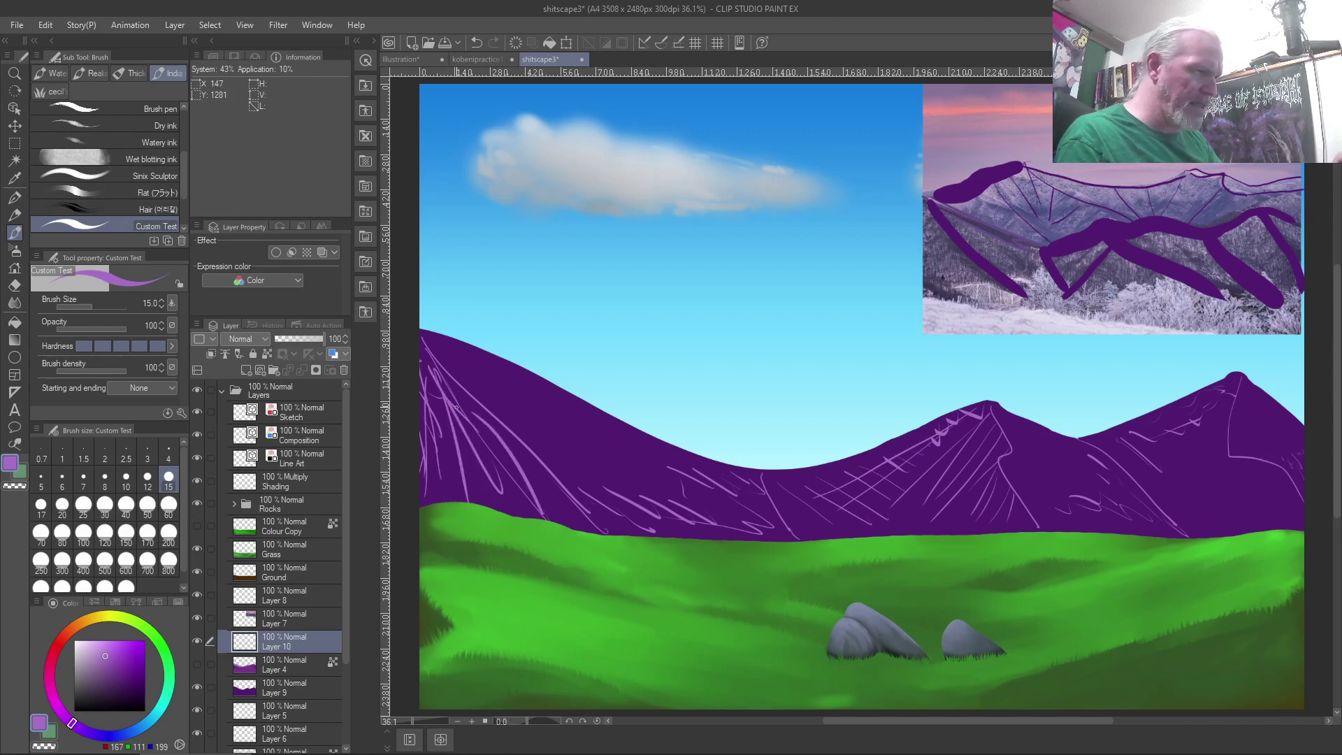
Add fanning strokes to the far-right mountain and cross strokes to the middle one, and clear all the sketching from Layer 10.
{"action": "left_click_drag", "start_coordinate": [1116, 453], "coordinate": [1232, 386]}
{"action": "left_click_drag", "start_coordinate": [1200, 420], "coordinate": [1165, 432]}
{"action": "mouse_move", "coordinate": [1241, 386]}
{"action": "left_mouse_down"}
{"action": "mouse_move", "coordinate": [1160, 469]}
{"action": "mouse_move", "coordinate": [1175, 490]}
{"action": "left_mouse_up"}
{"action": "left_click_drag", "start_coordinate": [1225, 422], "coordinate": [1189, 509]}
{"action": "mouse_move", "coordinate": [1230, 463]}
{"action": "left_mouse_down"}
{"action": "mouse_move", "coordinate": [1179, 529]}
{"action": "mouse_move", "coordinate": [1209, 519]}
{"action": "left_mouse_up"}
{"action": "left_click_drag", "start_coordinate": [1272, 477], "coordinate": [1205, 526]}
{"action": "left_click_drag", "start_coordinate": [1289, 504], "coordinate": [1223, 524]}
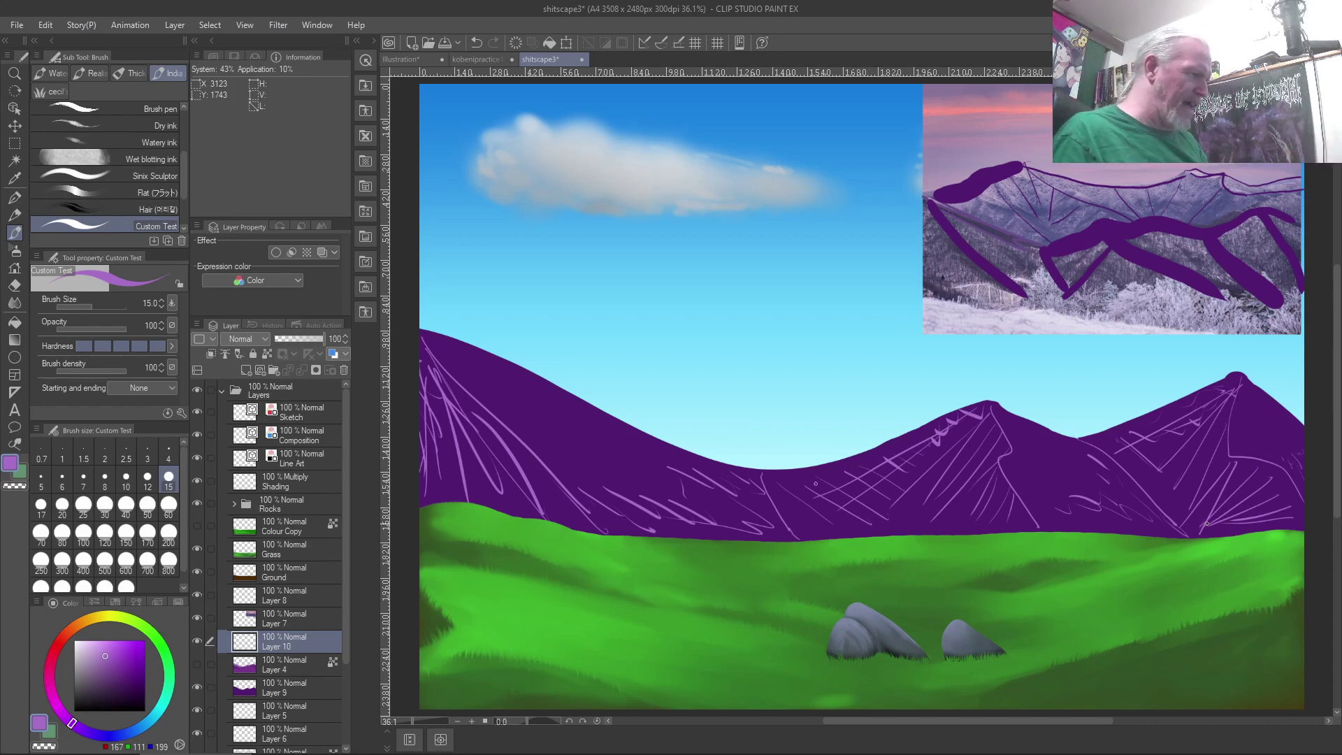
{"action": "mouse_move", "coordinate": [852, 516]}
{"action": "left_mouse_down"}
{"action": "mouse_move", "coordinate": [940, 489]}
{"action": "mouse_move", "coordinate": [971, 454]}
{"action": "mouse_move", "coordinate": [977, 419]}
{"action": "left_mouse_up"}
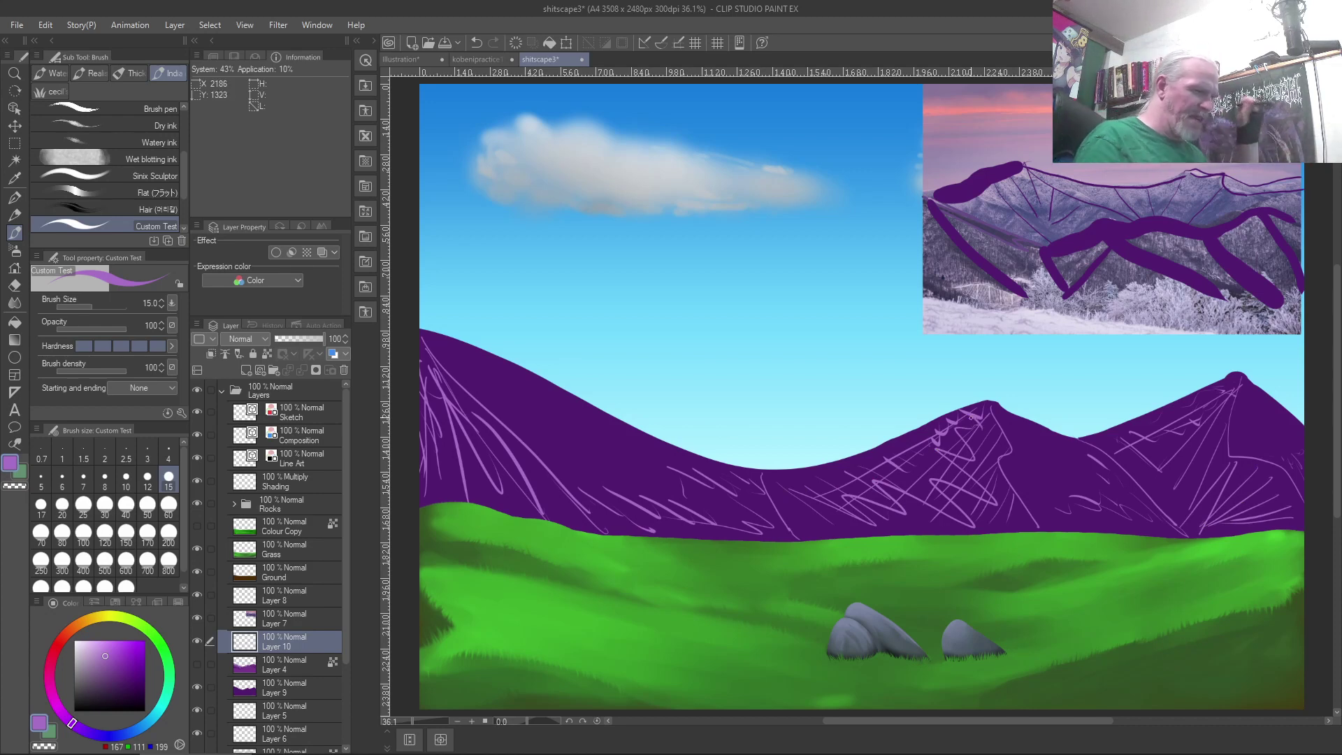
{"action": "key", "text": "Delete"}
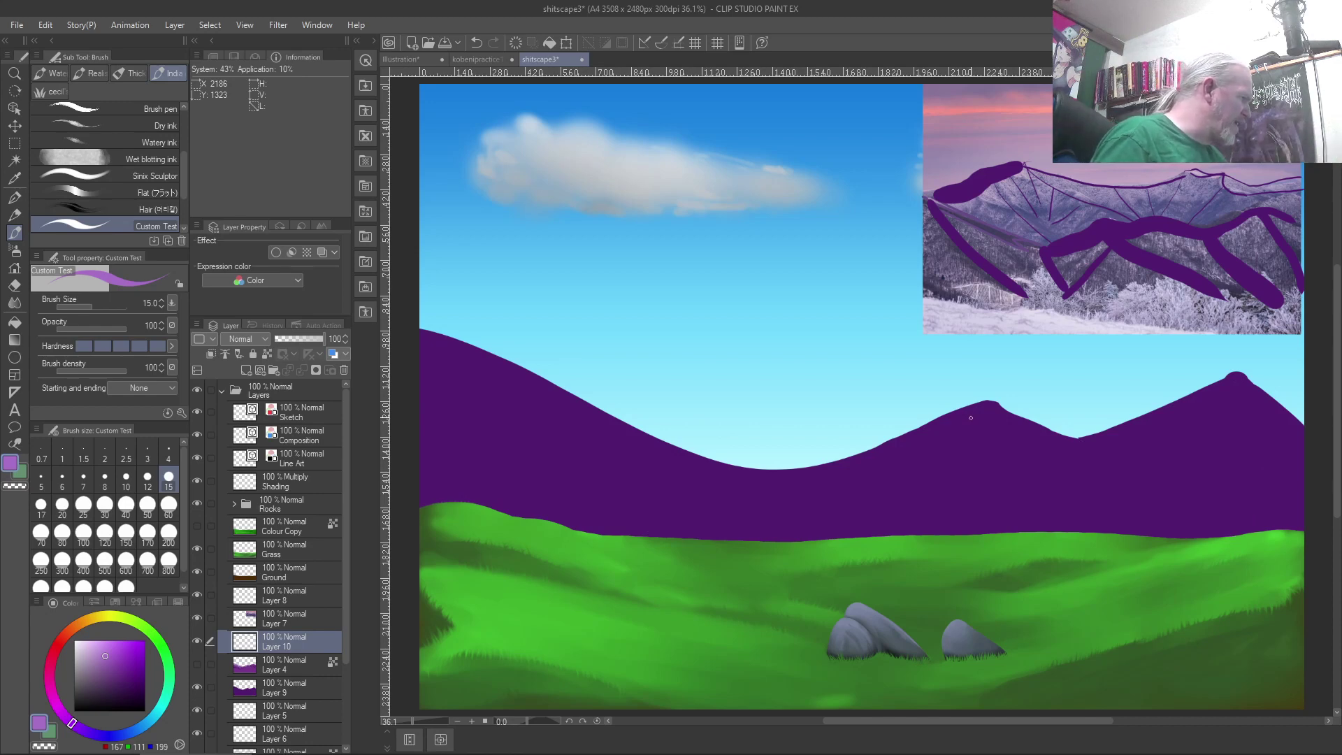
Open the Custom Test brush's detailed brush tip settings and set the tip thickness to 10.
{"action": "left_click", "coordinate": [184, 412]}
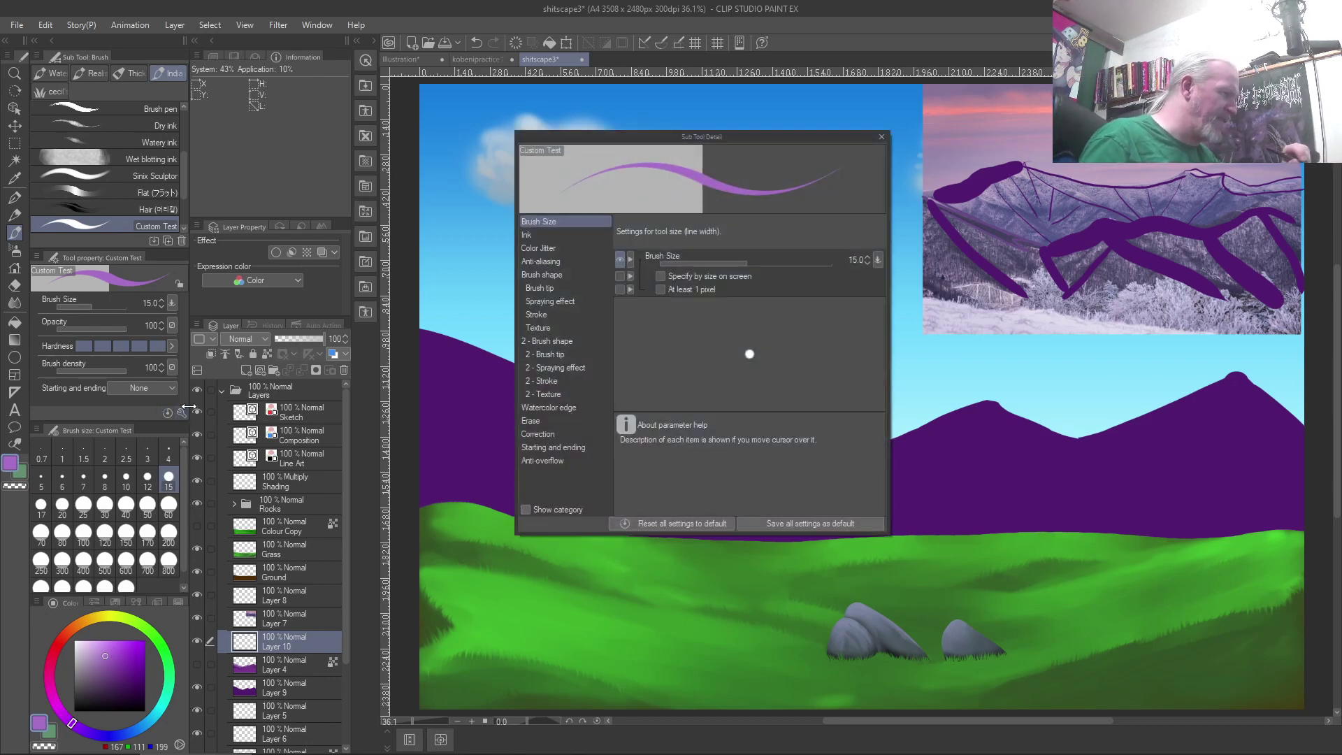
{"action": "left_click", "coordinate": [543, 288]}
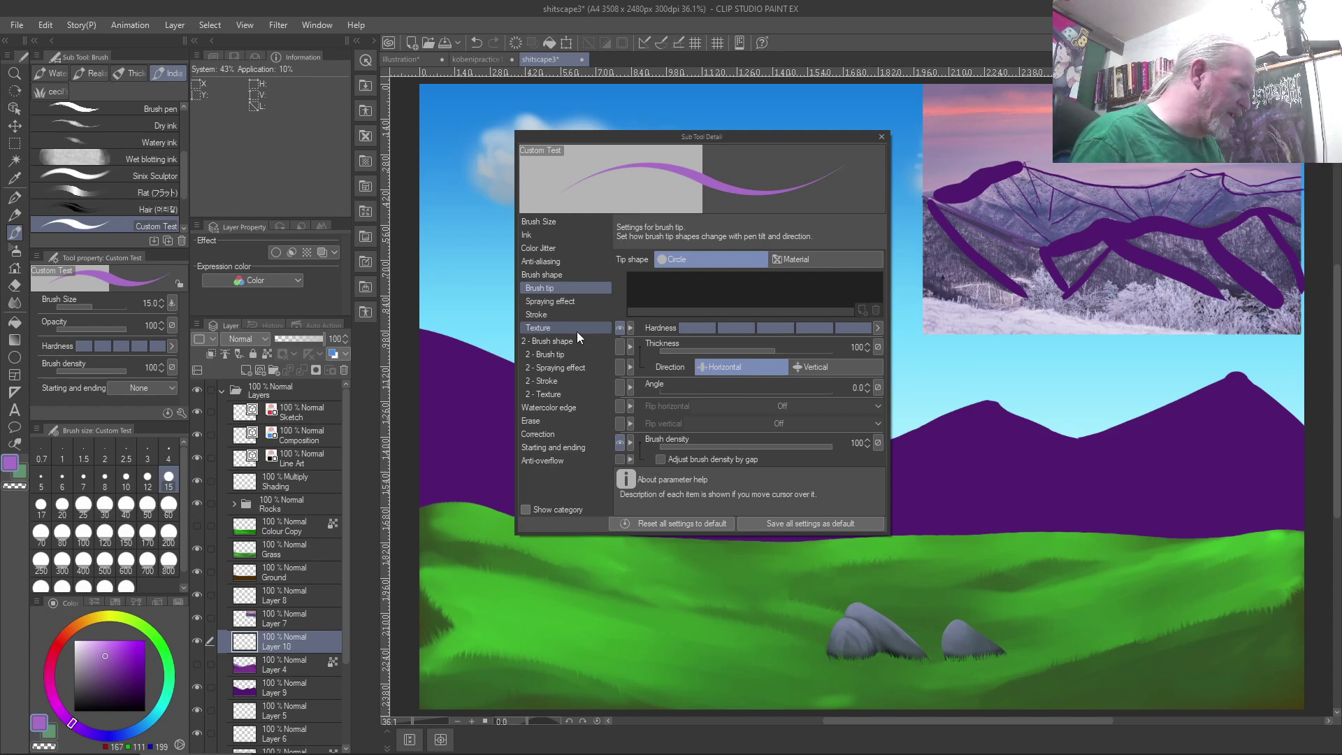
{"action": "left_click_drag", "start_coordinate": [773, 349], "coordinate": [760, 355]}
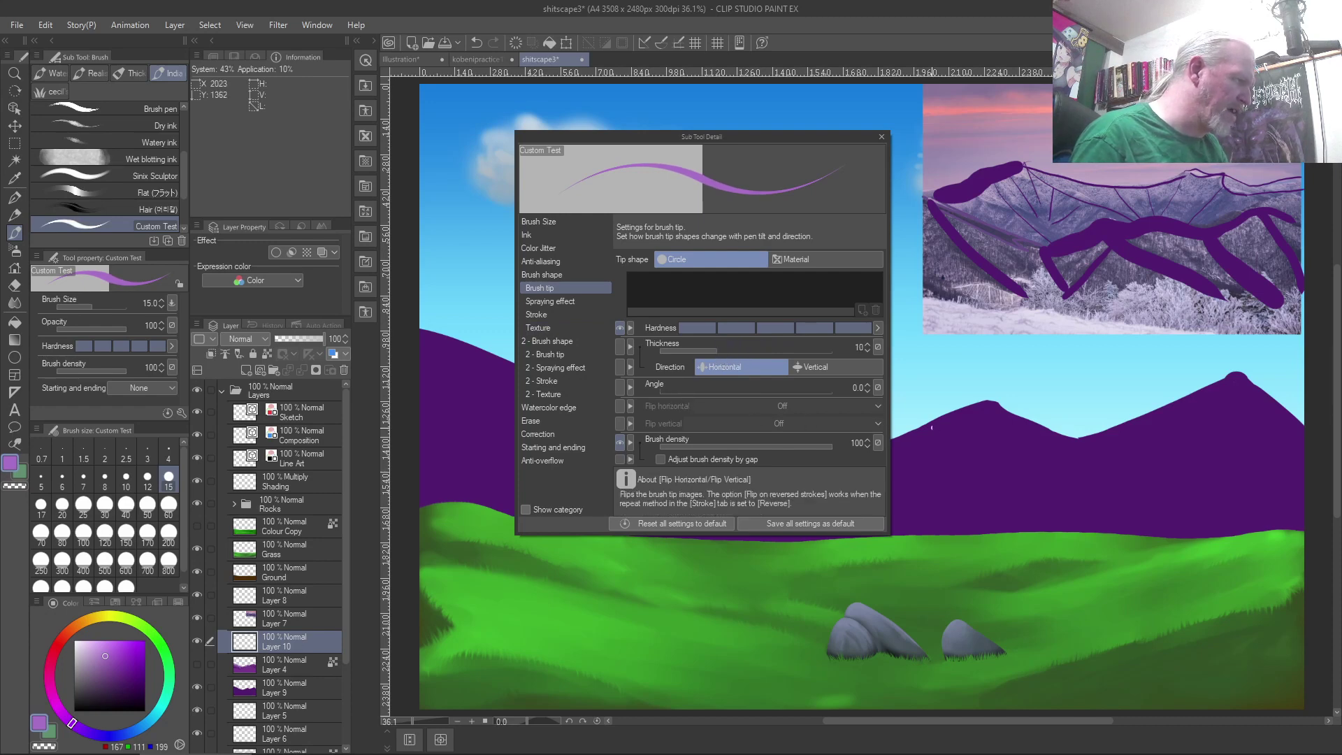
Enlarge the Custom Test brush to size 170.
{"action": "key", "text": "bracketright"}
{"action": "key", "text": "bracketright"}
{"action": "key", "text": "bracketright"}
{"action": "key", "text": "bracketright"}
{"action": "key", "text": "bracketright"}
{"action": "key", "text": "bracketright"}
{"action": "key", "text": "bracketright"}
{"action": "key", "text": "bracketright"}
{"action": "key", "text": "bracketright"}
{"action": "key", "text": "bracketright"}
{"action": "key", "text": "bracketright"}
{"action": "key", "text": "bracketright"}
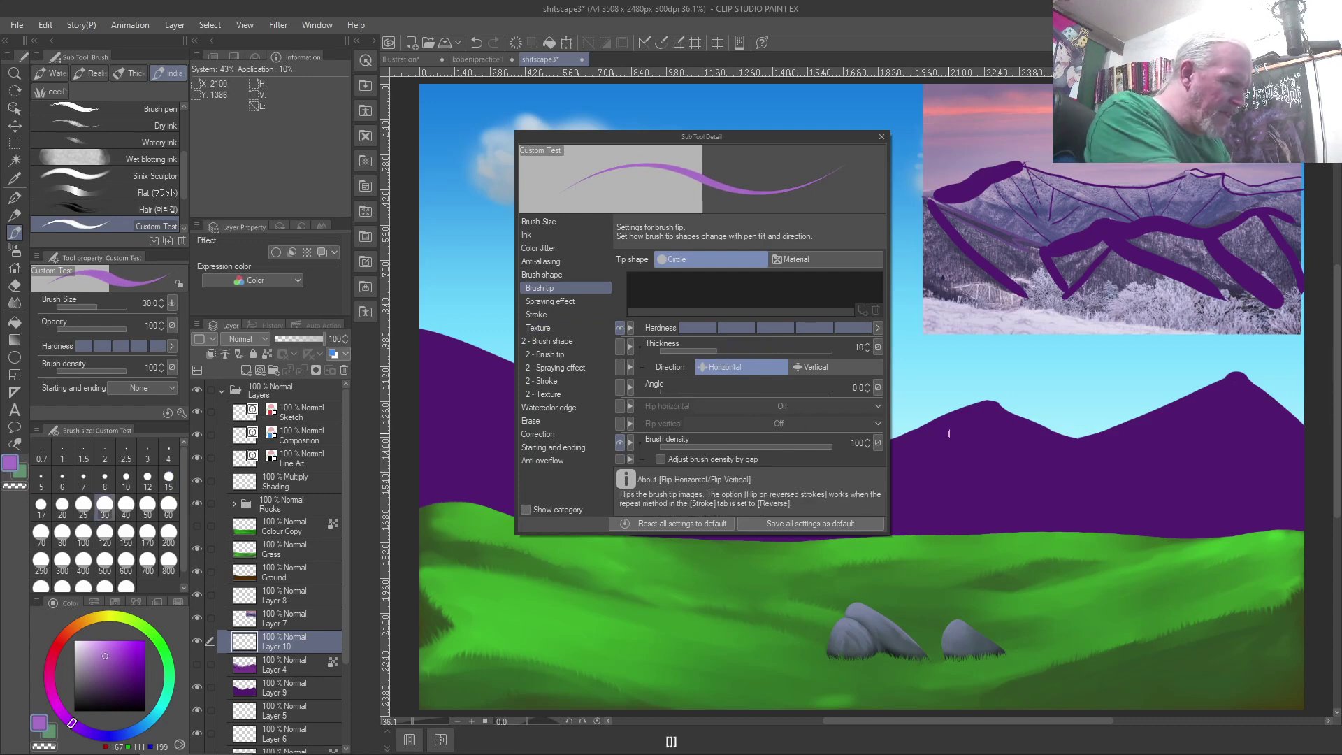
{"action": "key", "text": "bracketright"}
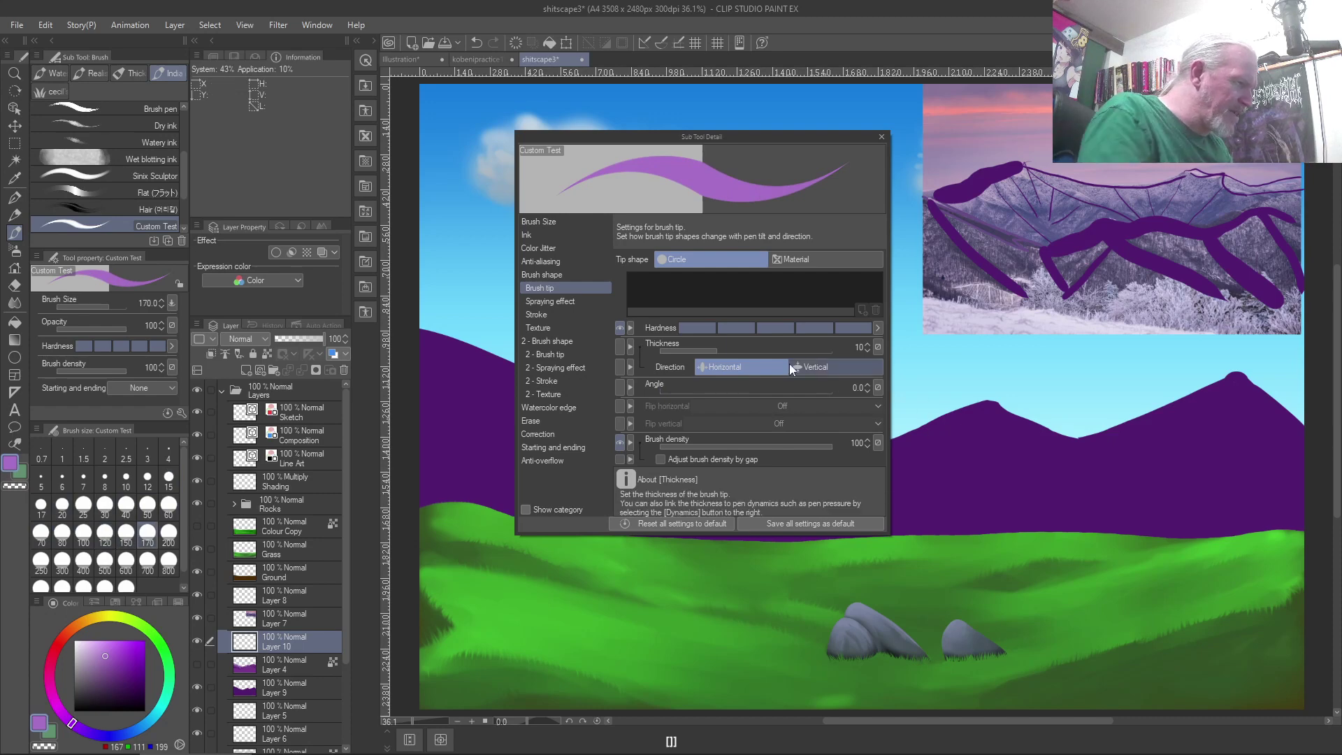
Set the brush tip's thickness to 23 and its angle to 37.9, and close the detailed brush settings.
{"action": "left_click", "coordinate": [721, 347]}
{"action": "mouse_move", "coordinate": [724, 354]}
{"action": "left_mouse_down"}
{"action": "mouse_move", "coordinate": [752, 355]}
{"action": "mouse_move", "coordinate": [738, 351]}
{"action": "left_mouse_up"}
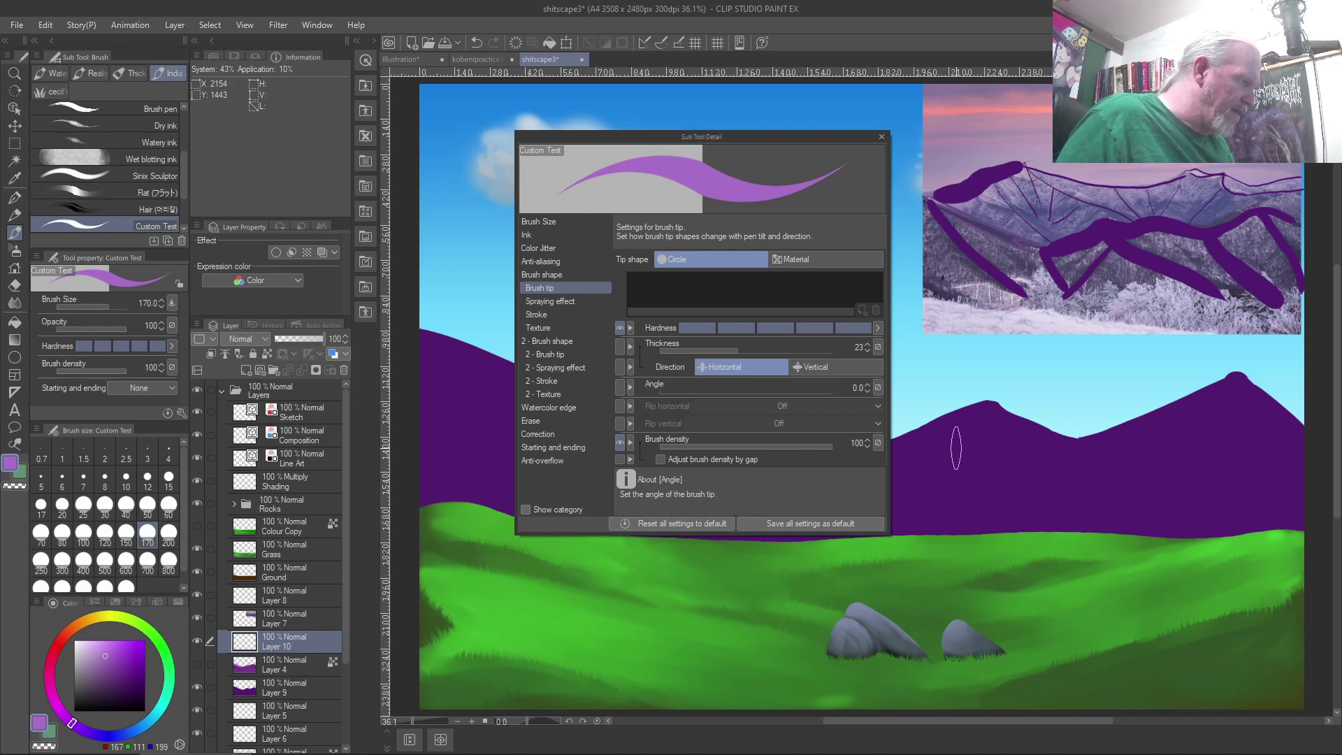
{"action": "mouse_move", "coordinate": [665, 393]}
{"action": "left_mouse_down"}
{"action": "mouse_move", "coordinate": [707, 393]}
{"action": "mouse_move", "coordinate": [673, 393]}
{"action": "left_mouse_up"}
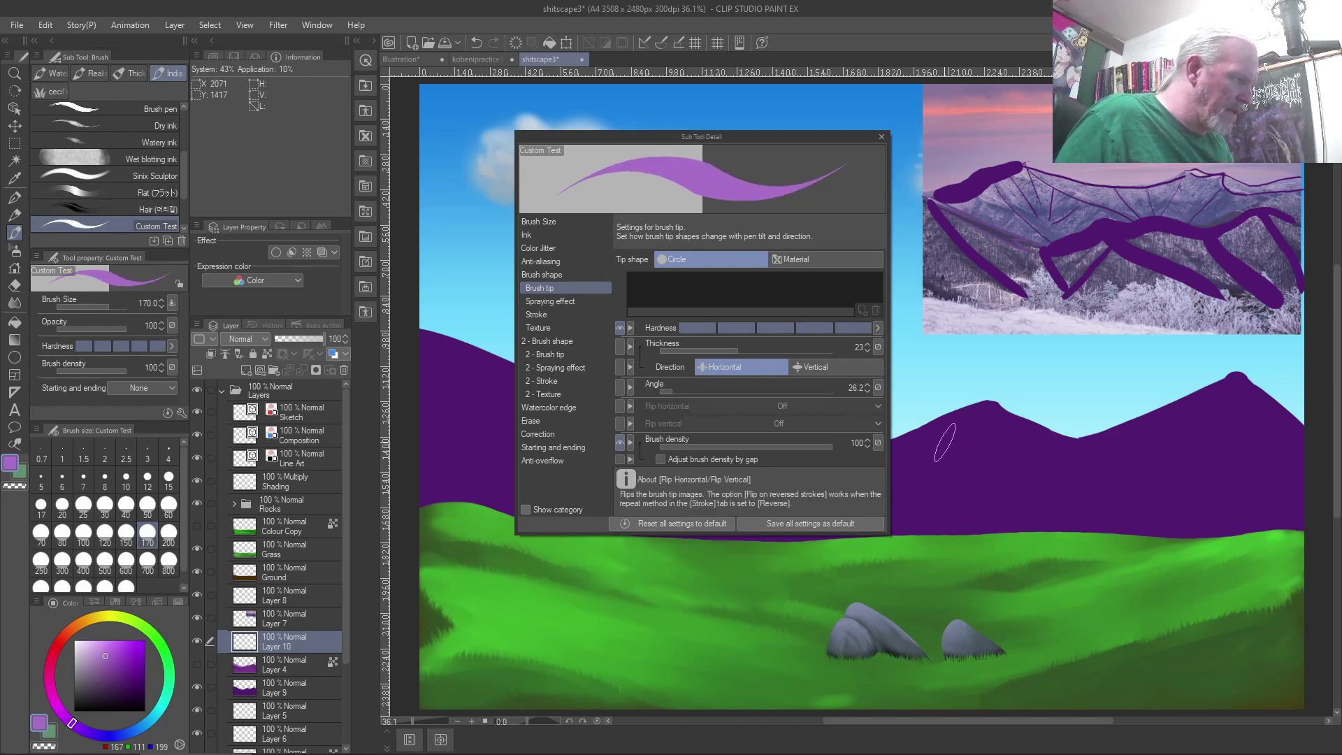
{"action": "left_click_drag", "start_coordinate": [673, 392], "coordinate": [678, 392]}
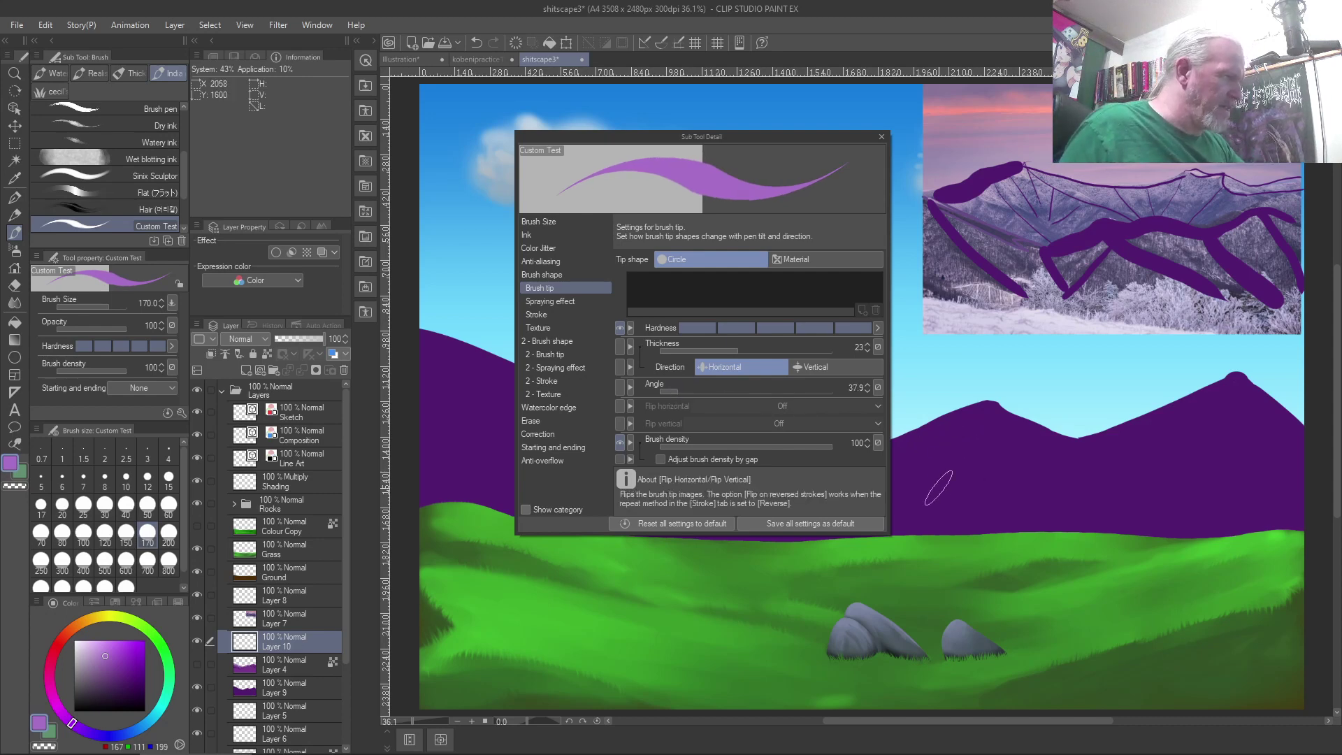
{"action": "left_click", "coordinate": [880, 137]}
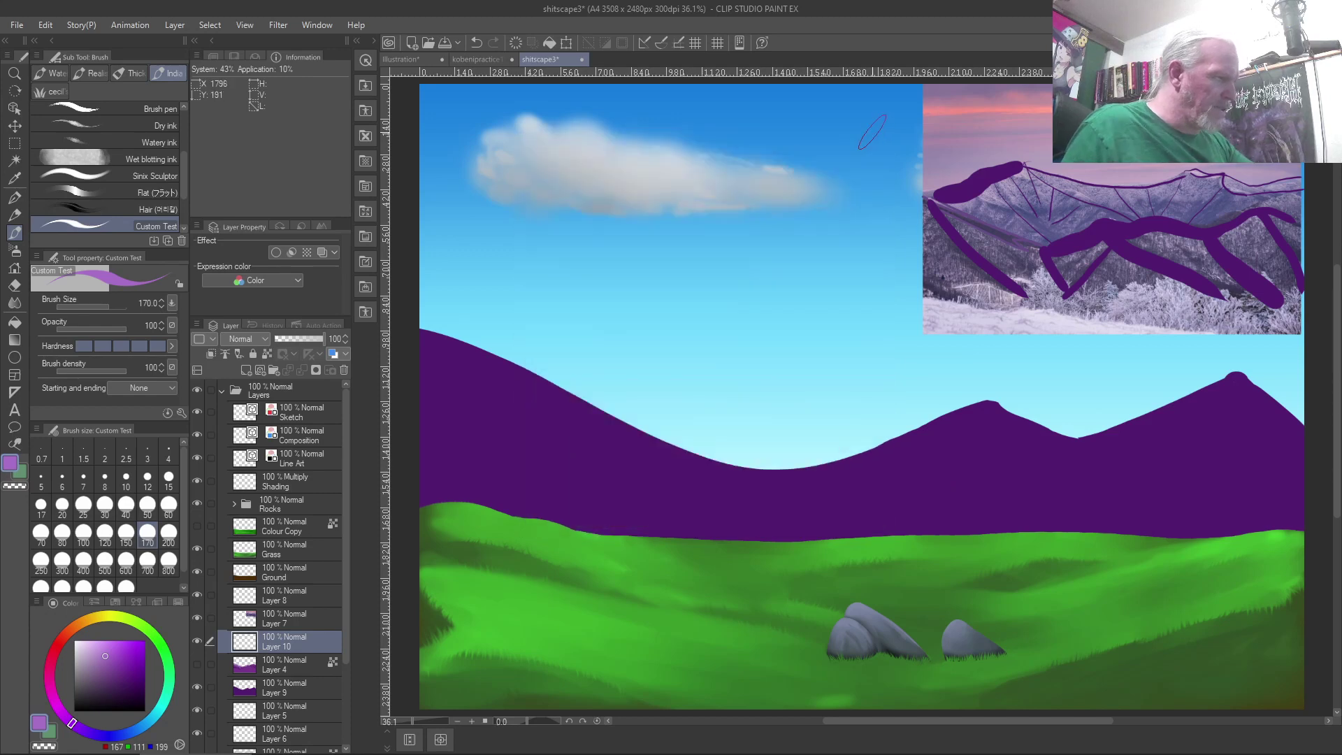
Shade the left-facing slopes of the middle and right mountains with size 120 brush strokes in muted purple (RGB 100, 58, 124).
{"action": "key", "text": "bracketleft"}
{"action": "key", "text": "bracketleft"}
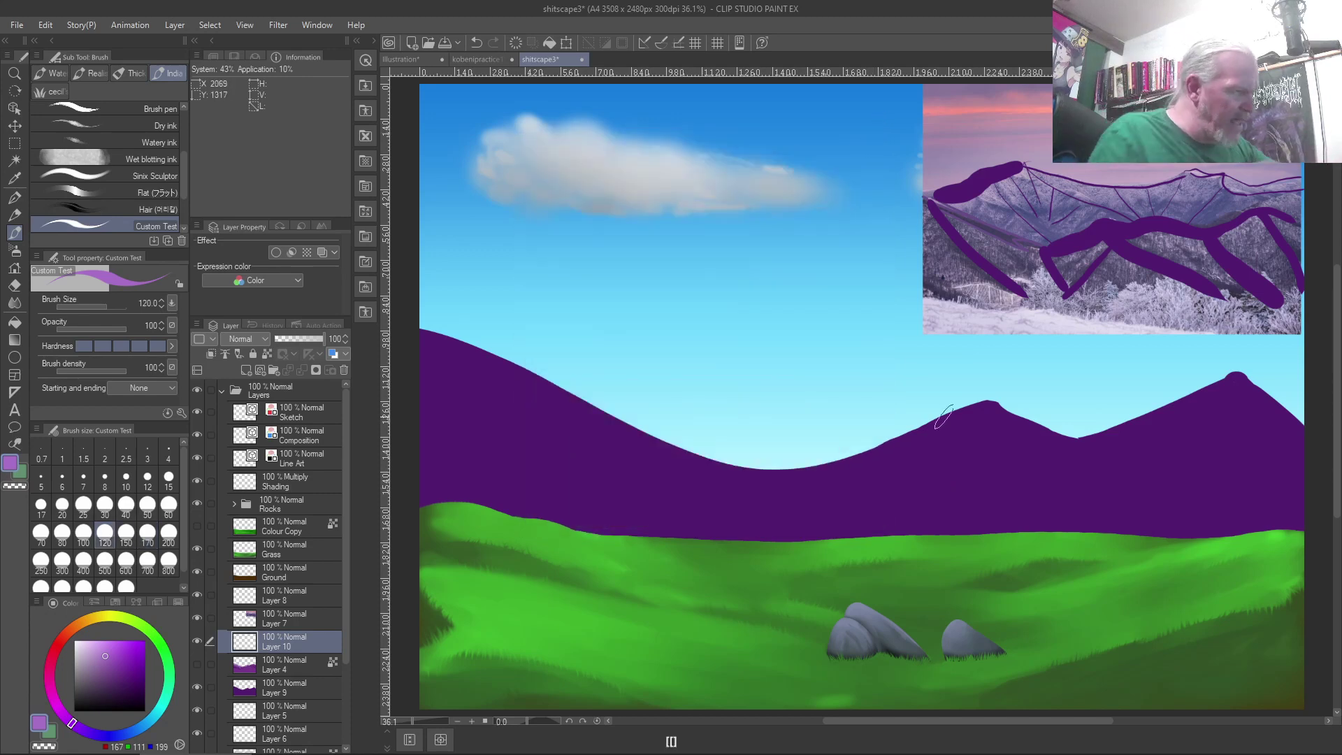
{"action": "left_click_drag", "start_coordinate": [111, 651], "coordinate": [120, 671]}
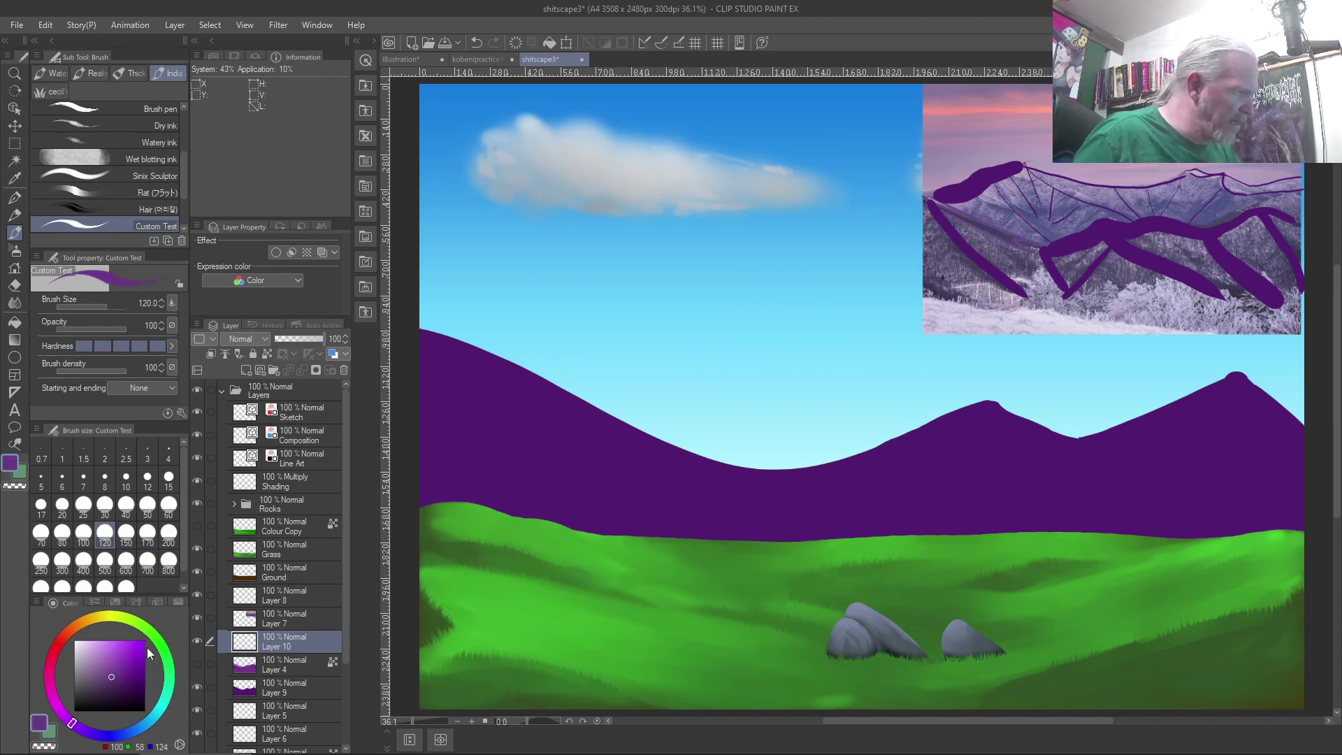
{"action": "mouse_move", "coordinate": [971, 409]}
{"action": "left_mouse_down"}
{"action": "mouse_move", "coordinate": [933, 447]}
{"action": "mouse_move", "coordinate": [944, 455]}
{"action": "mouse_move", "coordinate": [926, 444]}
{"action": "mouse_move", "coordinate": [935, 435]}
{"action": "mouse_move", "coordinate": [919, 483]}
{"action": "mouse_move", "coordinate": [884, 517]}
{"action": "mouse_move", "coordinate": [846, 464]}
{"action": "mouse_move", "coordinate": [822, 489]}
{"action": "mouse_move", "coordinate": [778, 498]}
{"action": "mouse_move", "coordinate": [919, 443]}
{"action": "mouse_move", "coordinate": [865, 486]}
{"action": "mouse_move", "coordinate": [895, 475]}
{"action": "mouse_move", "coordinate": [875, 505]}
{"action": "mouse_move", "coordinate": [942, 467]}
{"action": "mouse_move", "coordinate": [890, 514]}
{"action": "left_mouse_up"}
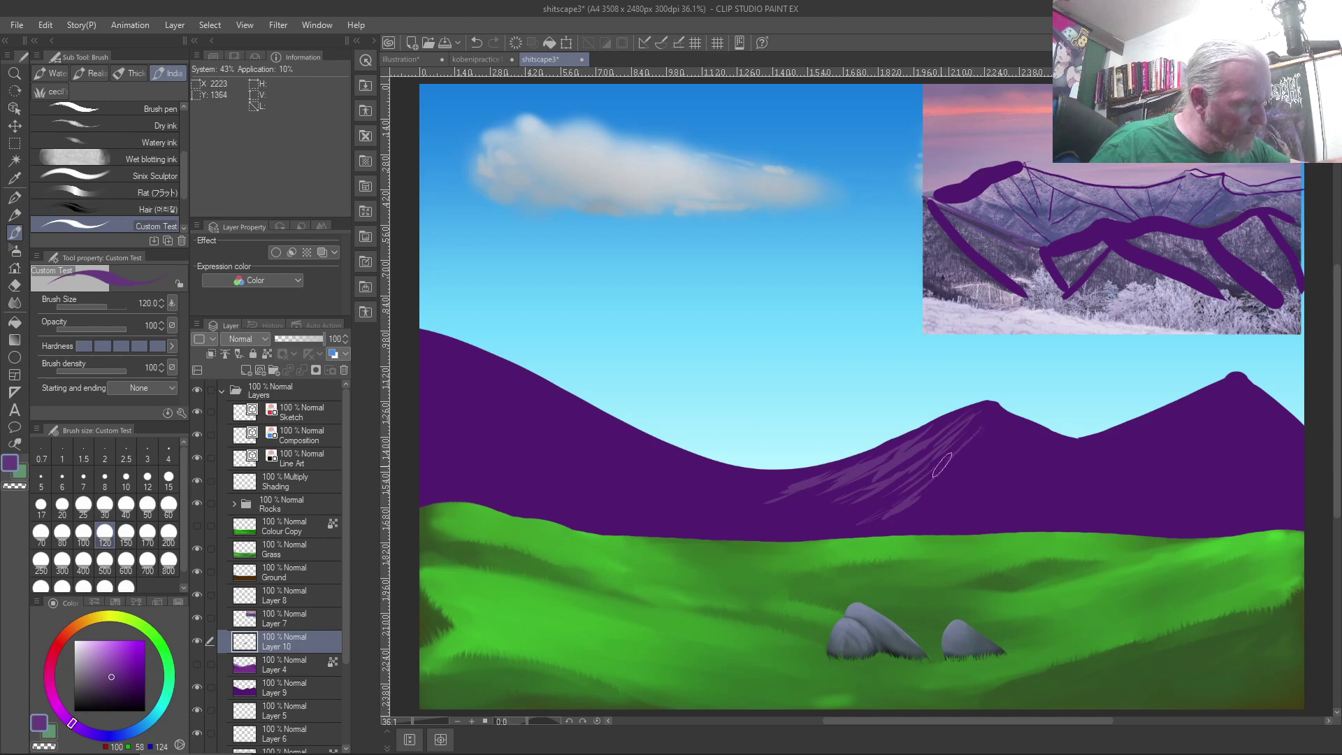
{"action": "mouse_move", "coordinate": [1195, 401]}
{"action": "left_mouse_down"}
{"action": "mouse_move", "coordinate": [1133, 434]}
{"action": "mouse_move", "coordinate": [1192, 403]}
{"action": "mouse_move", "coordinate": [1087, 467]}
{"action": "mouse_move", "coordinate": [1217, 400]}
{"action": "mouse_move", "coordinate": [1111, 478]}
{"action": "mouse_move", "coordinate": [1219, 395]}
{"action": "mouse_move", "coordinate": [1170, 458]}
{"action": "mouse_move", "coordinate": [1221, 414]}
{"action": "mouse_move", "coordinate": [1161, 485]}
{"action": "mouse_move", "coordinate": [1228, 388]}
{"action": "mouse_move", "coordinate": [1159, 497]}
{"action": "mouse_move", "coordinate": [1206, 422]}
{"action": "mouse_move", "coordinate": [1142, 469]}
{"action": "mouse_move", "coordinate": [1199, 450]}
{"action": "mouse_move", "coordinate": [1119, 478]}
{"action": "mouse_move", "coordinate": [1173, 435]}
{"action": "mouse_move", "coordinate": [1107, 461]}
{"action": "mouse_move", "coordinate": [1180, 425]}
{"action": "mouse_move", "coordinate": [1157, 463]}
{"action": "mouse_move", "coordinate": [1195, 460]}
{"action": "mouse_move", "coordinate": [1168, 495]}
{"action": "mouse_move", "coordinate": [1221, 455]}
{"action": "mouse_move", "coordinate": [1171, 509]}
{"action": "mouse_move", "coordinate": [1209, 489]}
{"action": "mouse_move", "coordinate": [1203, 509]}
{"action": "mouse_move", "coordinate": [1222, 506]}
{"action": "mouse_move", "coordinate": [1097, 520]}
{"action": "mouse_move", "coordinate": [1099, 466]}
{"action": "left_mouse_up"}
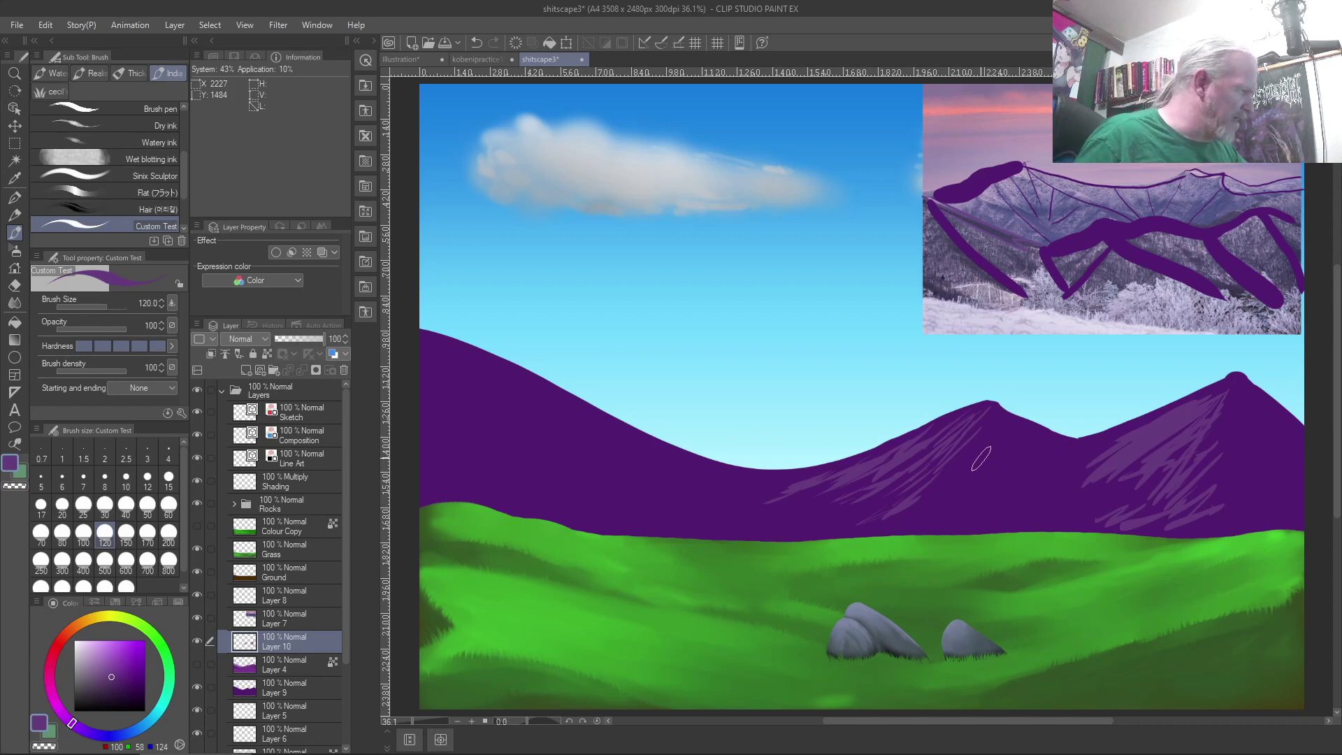
Try light shading strokes on the far-left mountain, and erase the stroke along its new ridge with the transparent colour.
{"action": "mouse_move", "coordinate": [432, 349]}
{"action": "left_mouse_down"}
{"action": "mouse_move", "coordinate": [460, 464]}
{"action": "mouse_move", "coordinate": [439, 389]}
{"action": "mouse_move", "coordinate": [444, 474]}
{"action": "mouse_move", "coordinate": [457, 464]}
{"action": "mouse_move", "coordinate": [437, 473]}
{"action": "mouse_move", "coordinate": [443, 405]}
{"action": "mouse_move", "coordinate": [429, 474]}
{"action": "mouse_move", "coordinate": [466, 471]}
{"action": "mouse_move", "coordinate": [467, 493]}
{"action": "mouse_move", "coordinate": [451, 483]}
{"action": "mouse_move", "coordinate": [431, 498]}
{"action": "mouse_move", "coordinate": [431, 400]}
{"action": "left_mouse_up"}
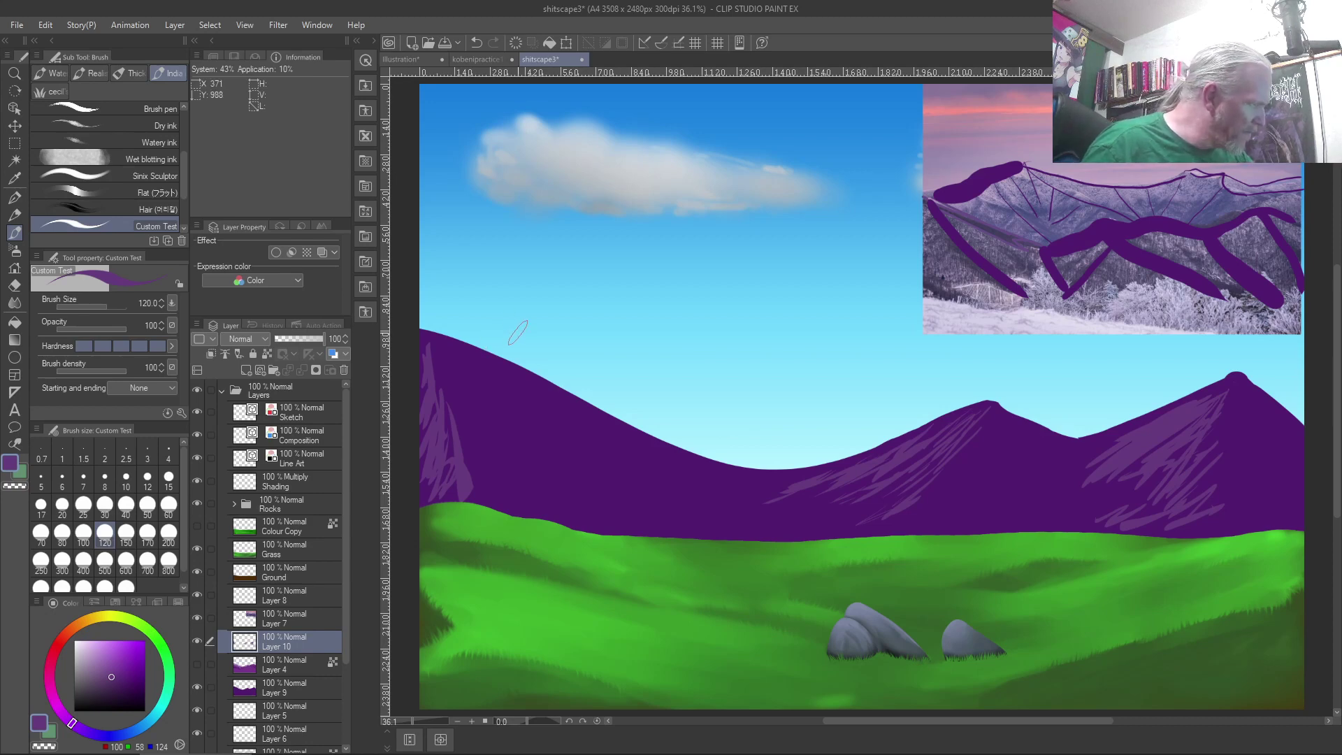
{"action": "left_click_drag", "start_coordinate": [498, 346], "coordinate": [429, 422]}
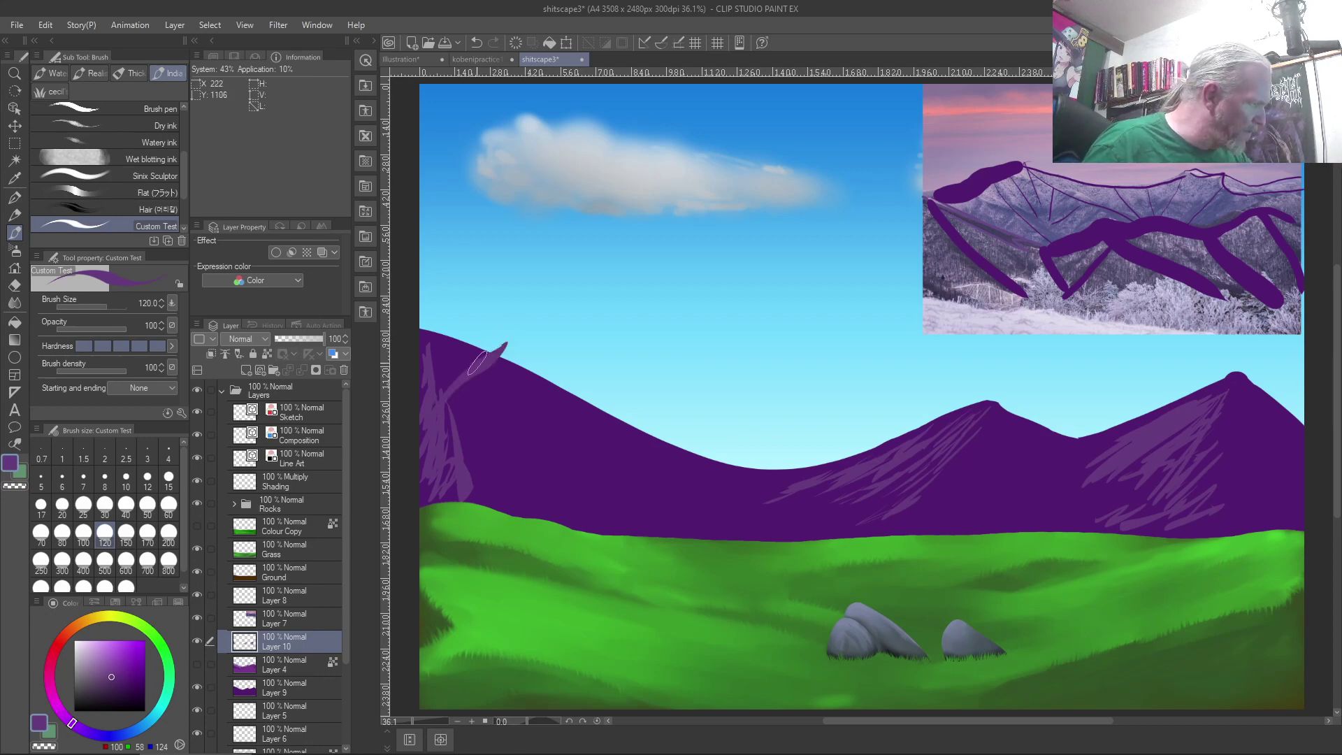
{"action": "key", "text": "c"}
{"action": "left_click_drag", "start_coordinate": [501, 346], "coordinate": [455, 384]}
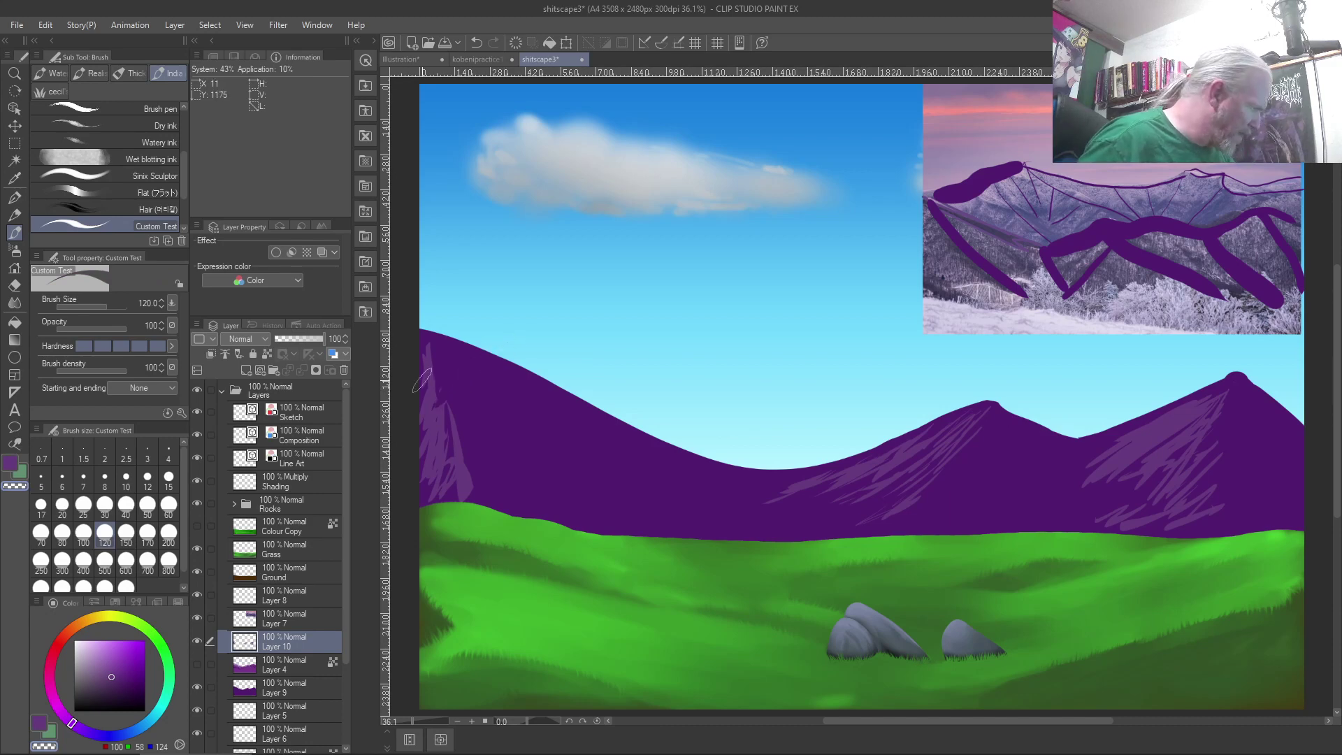
Carve the far-left mountain on Layer 9 into a pointed peak with the transparent colour, and erase the leftover strokes on Layer 10.
{"action": "left_click", "coordinate": [280, 660]}
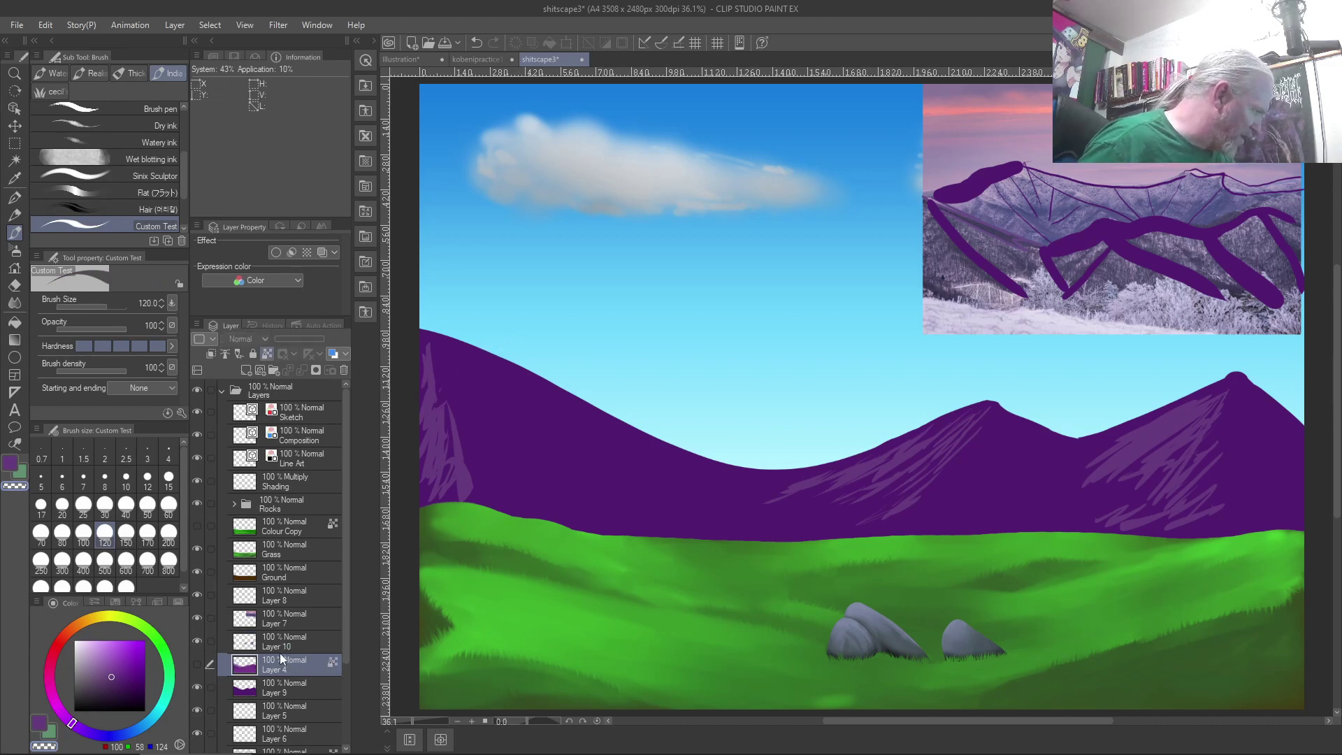
{"action": "left_click", "coordinate": [276, 685]}
{"action": "left_click_drag", "start_coordinate": [512, 361], "coordinate": [421, 481]}
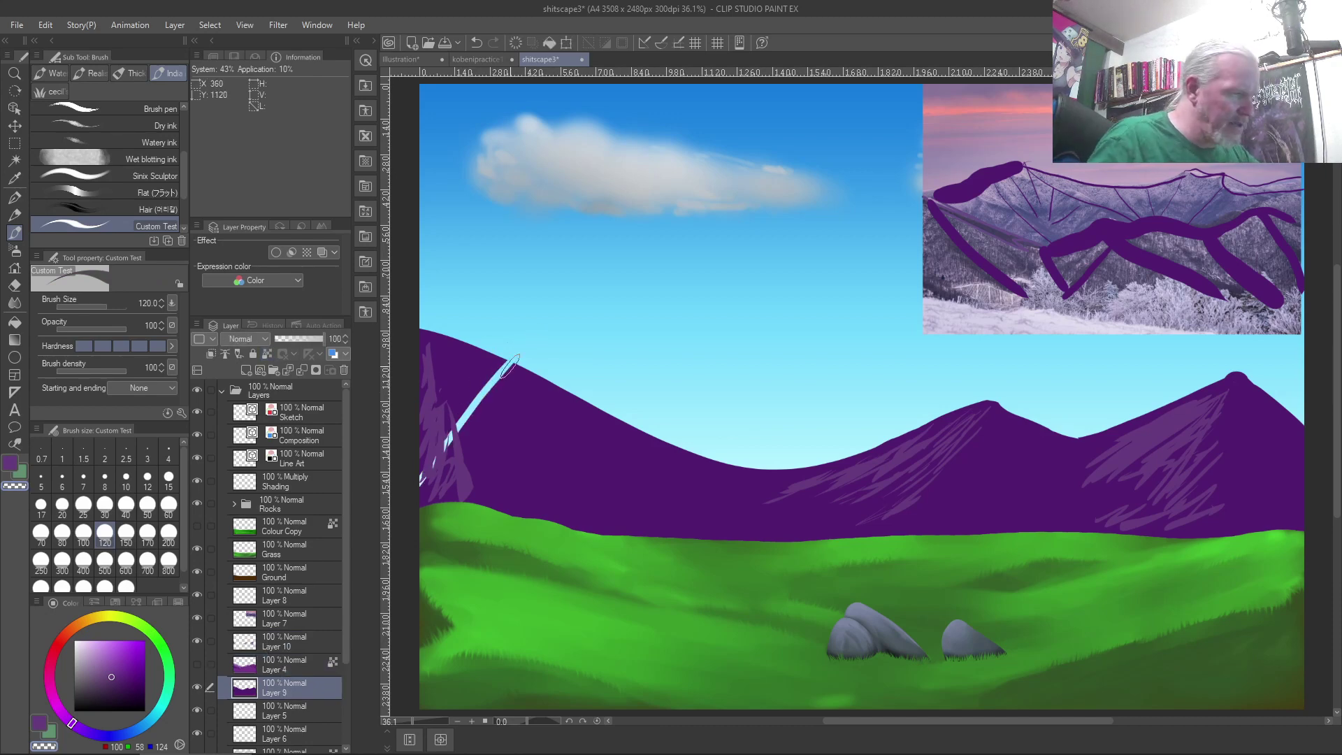
{"action": "key", "text": "ctrl+z"}
{"action": "left_click_drag", "start_coordinate": [512, 362], "coordinate": [422, 439]}
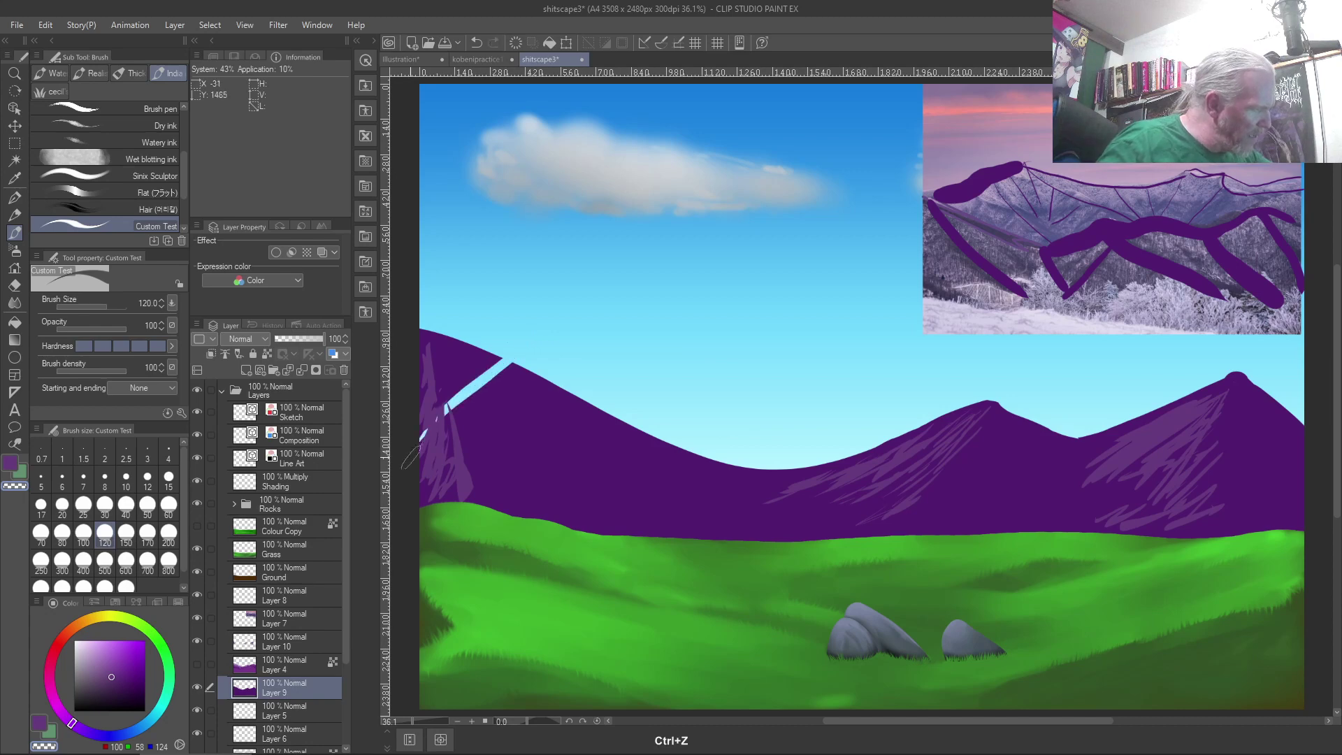
{"action": "mouse_move", "coordinate": [494, 358]}
{"action": "left_mouse_down"}
{"action": "mouse_move", "coordinate": [420, 433]}
{"action": "mouse_move", "coordinate": [440, 392]}
{"action": "mouse_move", "coordinate": [414, 367]}
{"action": "mouse_move", "coordinate": [422, 326]}
{"action": "mouse_move", "coordinate": [441, 385]}
{"action": "mouse_move", "coordinate": [485, 352]}
{"action": "left_mouse_up"}
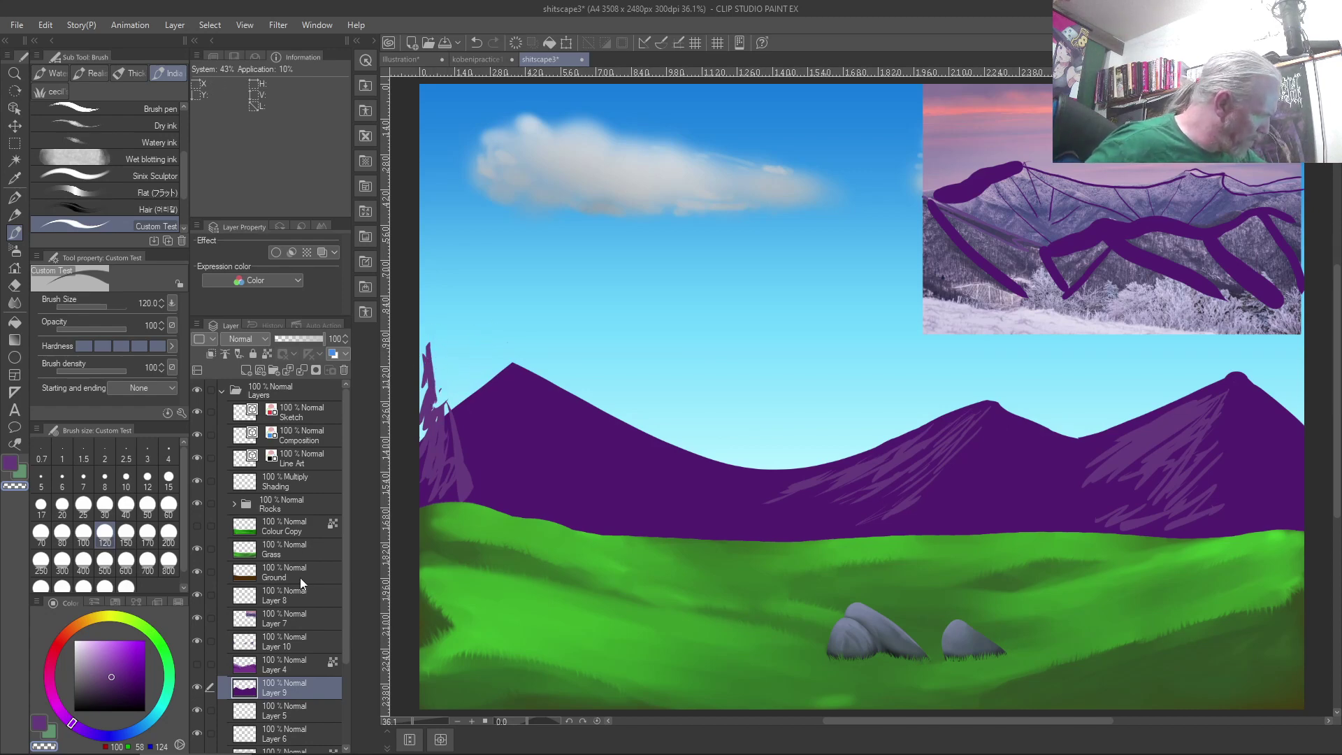
{"action": "left_click", "coordinate": [245, 644]}
{"action": "mouse_move", "coordinate": [428, 344]}
{"action": "left_mouse_down"}
{"action": "mouse_move", "coordinate": [431, 422]}
{"action": "mouse_move", "coordinate": [443, 390]}
{"action": "mouse_move", "coordinate": [470, 489]}
{"action": "mouse_move", "coordinate": [472, 465]}
{"action": "mouse_move", "coordinate": [444, 447]}
{"action": "mouse_move", "coordinate": [438, 488]}
{"action": "mouse_move", "coordinate": [424, 444]}
{"action": "mouse_move", "coordinate": [460, 487]}
{"action": "mouse_move", "coordinate": [441, 470]}
{"action": "mouse_move", "coordinate": [443, 490]}
{"action": "mouse_move", "coordinate": [428, 441]}
{"action": "left_mouse_up"}
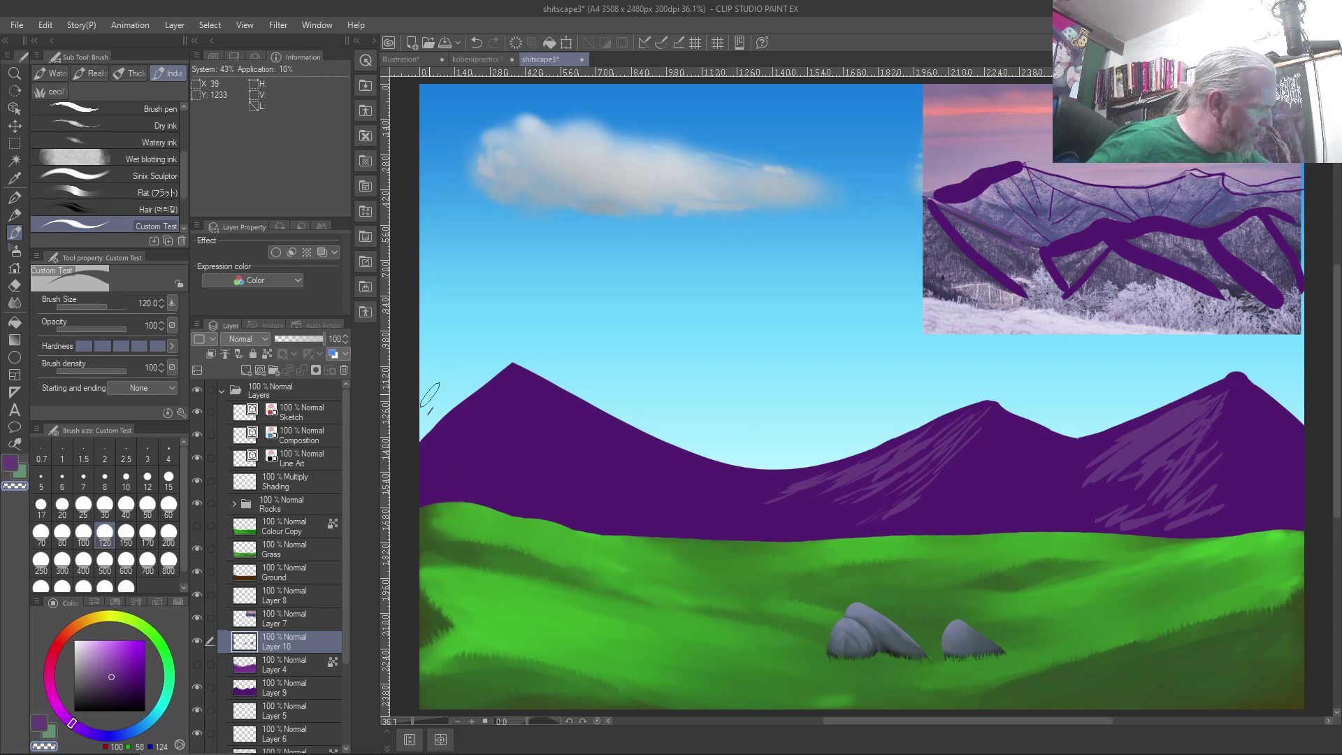
Sample the shading purple from the middle mountain and paint strokes down the left mountain's left slope on Layer 10.
{"action": "left_click", "coordinate": [266, 688]}
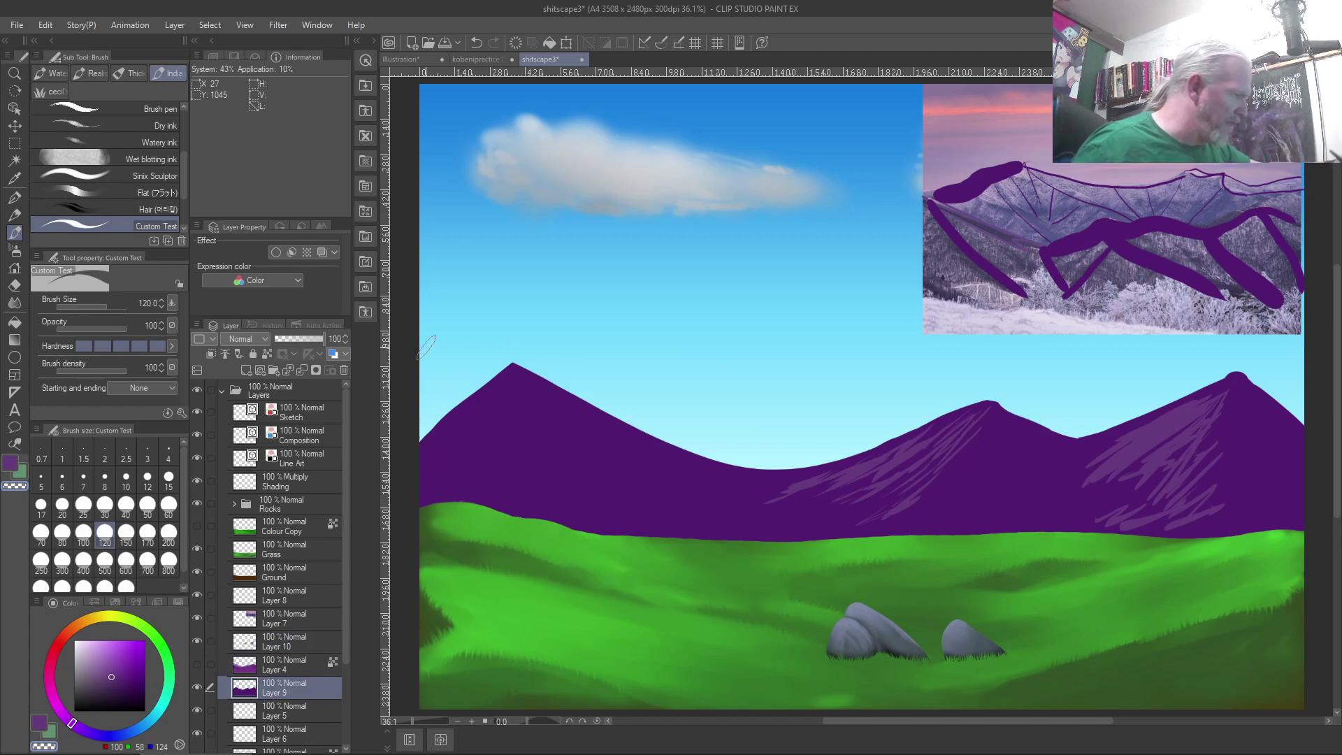
{"action": "left_click", "coordinate": [278, 639]}
{"action": "right_click", "coordinate": [901, 453]}
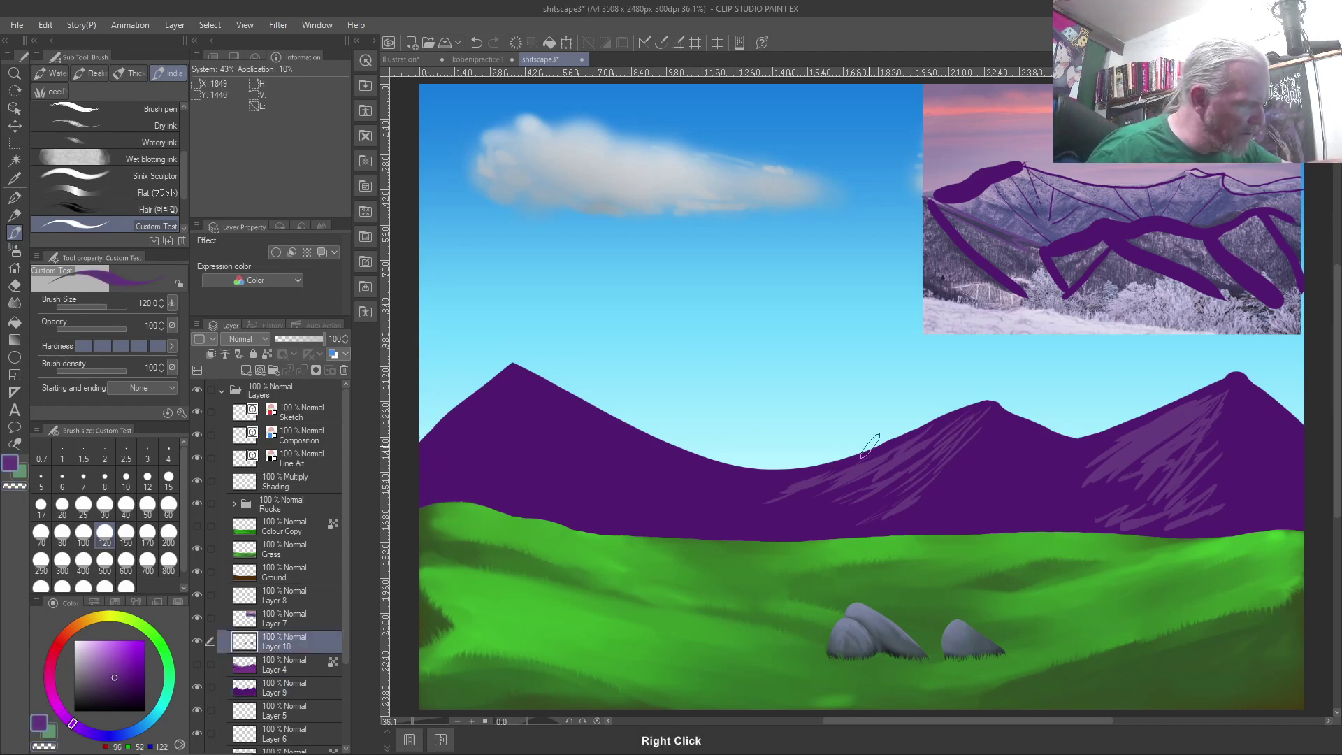
{"action": "mouse_move", "coordinate": [477, 392]}
{"action": "left_mouse_down"}
{"action": "mouse_move", "coordinate": [434, 447]}
{"action": "mouse_move", "coordinate": [501, 376]}
{"action": "mouse_move", "coordinate": [474, 443]}
{"action": "mouse_move", "coordinate": [491, 386]}
{"action": "mouse_move", "coordinate": [440, 453]}
{"action": "mouse_move", "coordinate": [440, 437]}
{"action": "mouse_move", "coordinate": [471, 414]}
{"action": "mouse_move", "coordinate": [459, 469]}
{"action": "mouse_move", "coordinate": [472, 464]}
{"action": "mouse_move", "coordinate": [464, 483]}
{"action": "mouse_move", "coordinate": [475, 479]}
{"action": "mouse_move", "coordinate": [435, 494]}
{"action": "mouse_move", "coordinate": [484, 433]}
{"action": "mouse_move", "coordinate": [452, 429]}
{"action": "mouse_move", "coordinate": [461, 413]}
{"action": "mouse_move", "coordinate": [435, 439]}
{"action": "mouse_move", "coordinate": [420, 465]}
{"action": "mouse_move", "coordinate": [442, 464]}
{"action": "mouse_move", "coordinate": [430, 485]}
{"action": "mouse_move", "coordinate": [472, 439]}
{"action": "mouse_move", "coordinate": [440, 431]}
{"action": "mouse_move", "coordinate": [509, 376]}
{"action": "mouse_move", "coordinate": [489, 451]}
{"action": "left_mouse_up"}
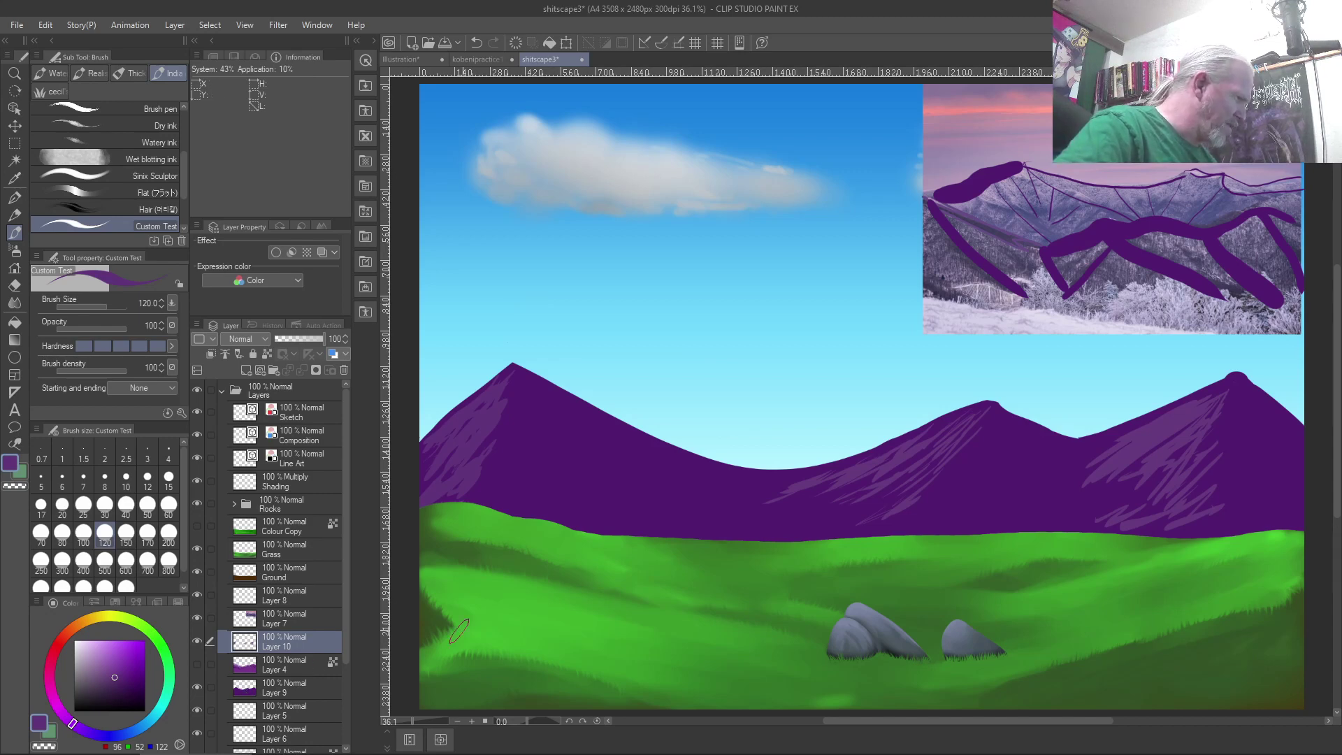
Choose a dark purple (RGB 63, 14, 91) based on the mountain colour and set the brush tip's angle to 134.1.
{"action": "right_click", "coordinate": [546, 448]}
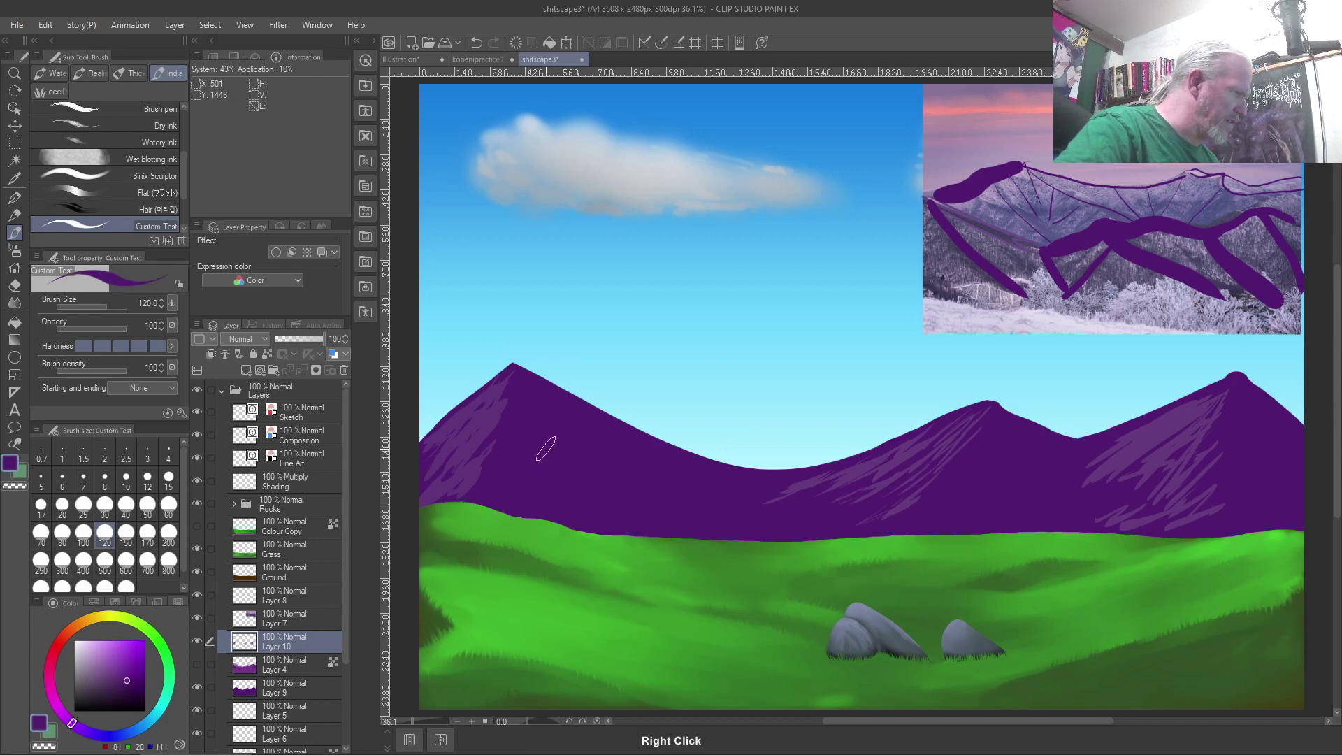
{"action": "left_click", "coordinate": [139, 677]}
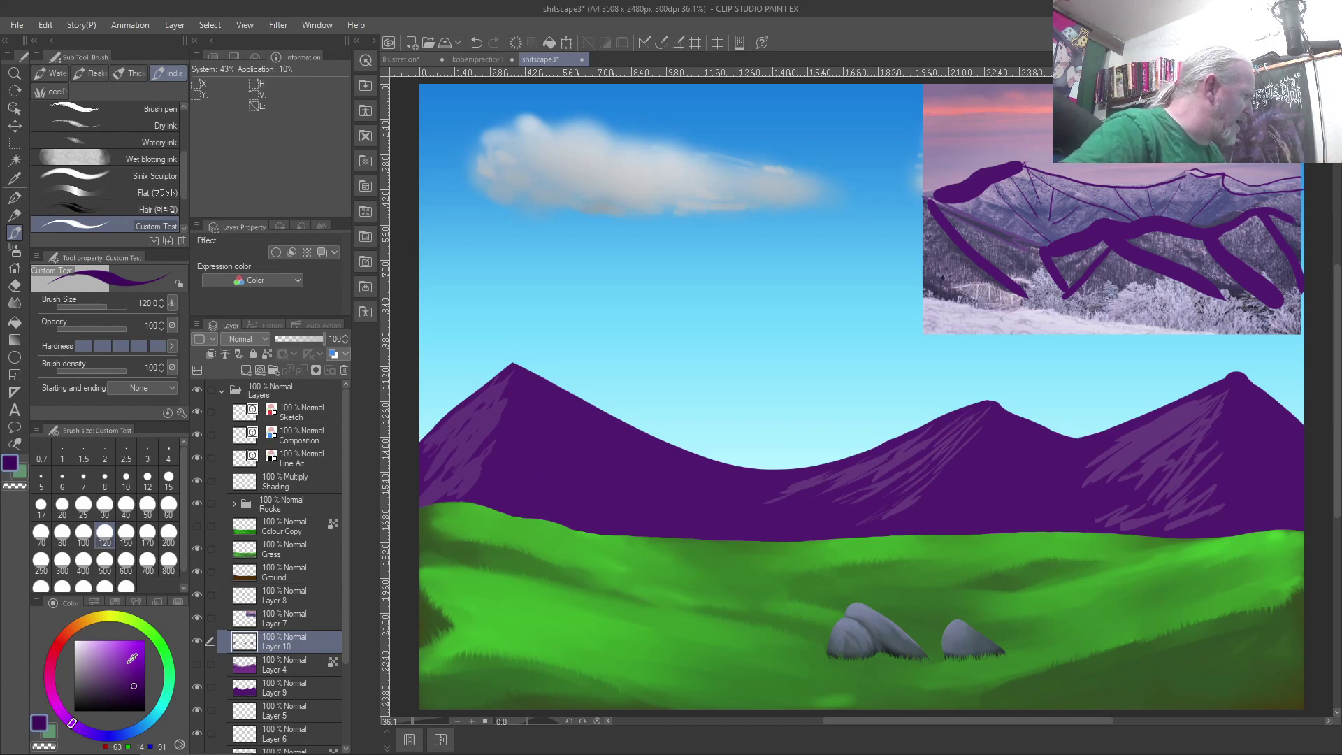
{"action": "left_click", "coordinate": [183, 414]}
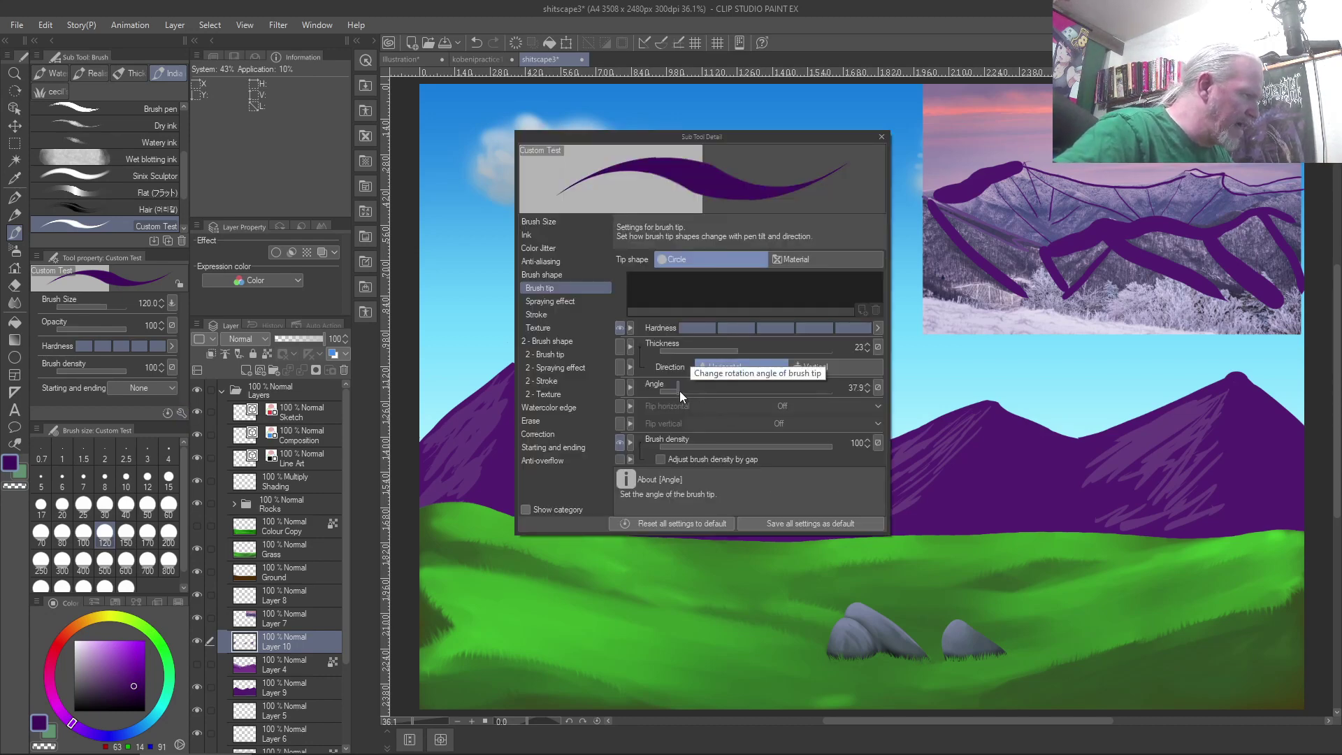
{"action": "left_click_drag", "start_coordinate": [685, 393], "coordinate": [716, 396]}
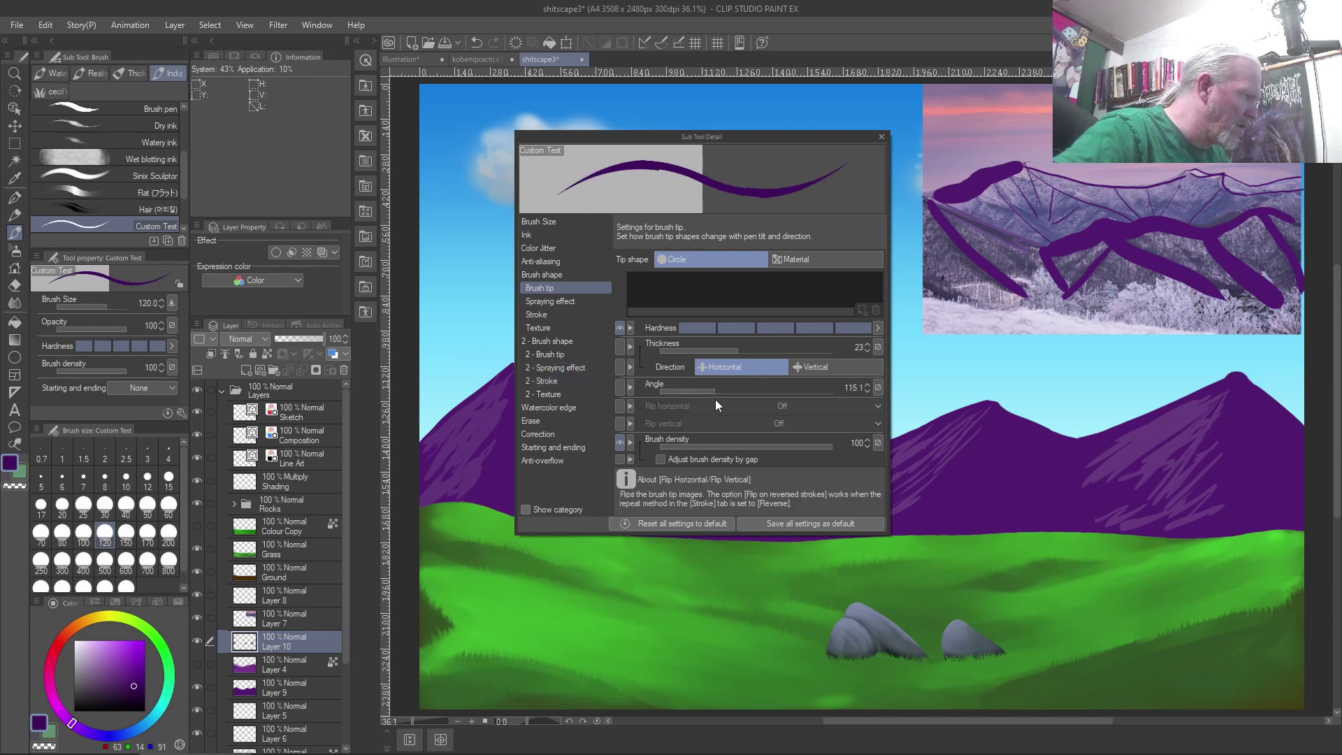
{"action": "left_click_drag", "start_coordinate": [716, 393], "coordinate": [728, 392]}
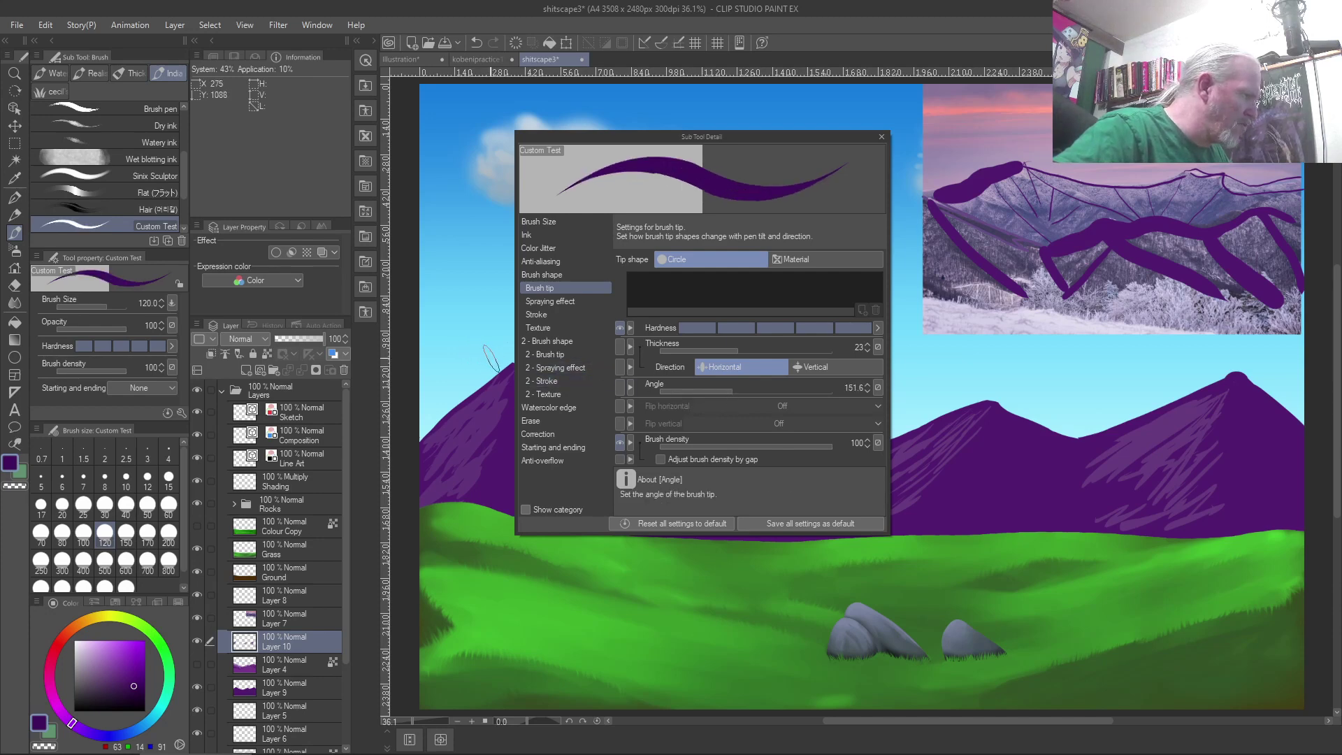
{"action": "left_click_drag", "start_coordinate": [728, 396], "coordinate": [724, 393]}
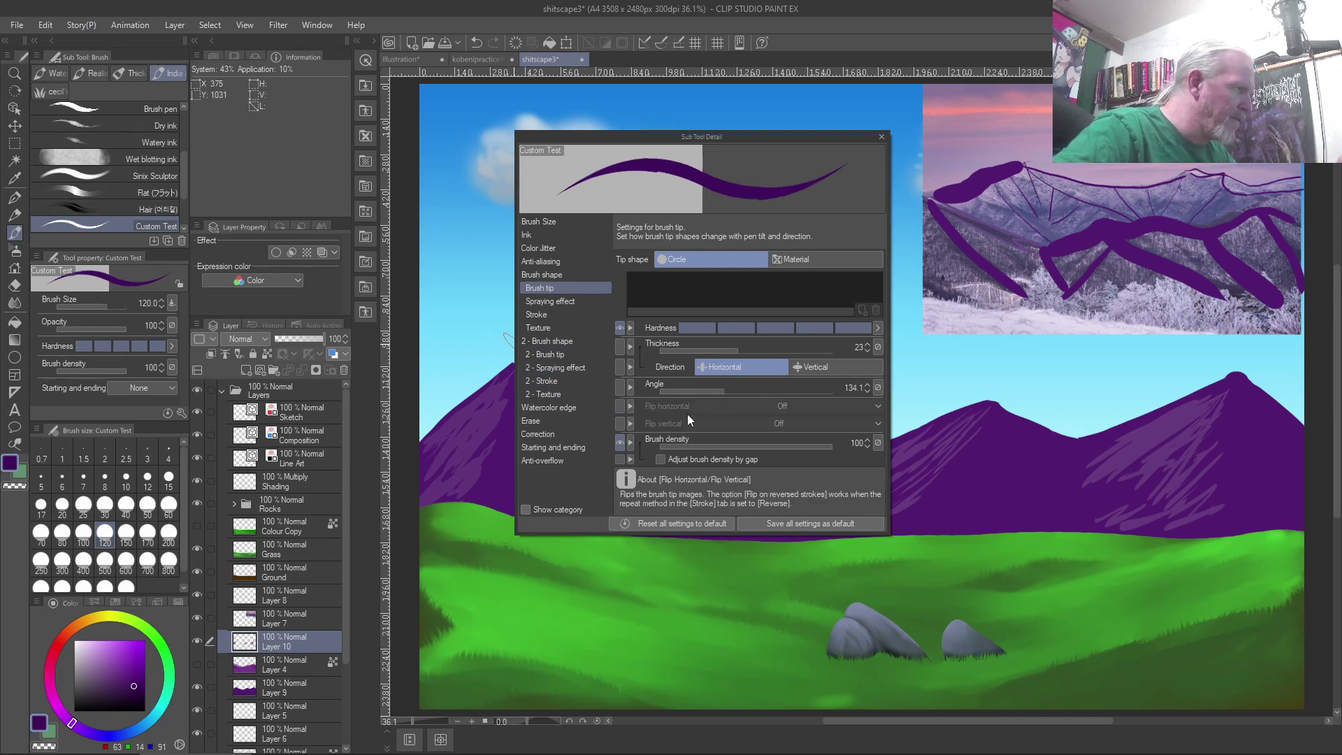
{"action": "left_click", "coordinate": [882, 137]}
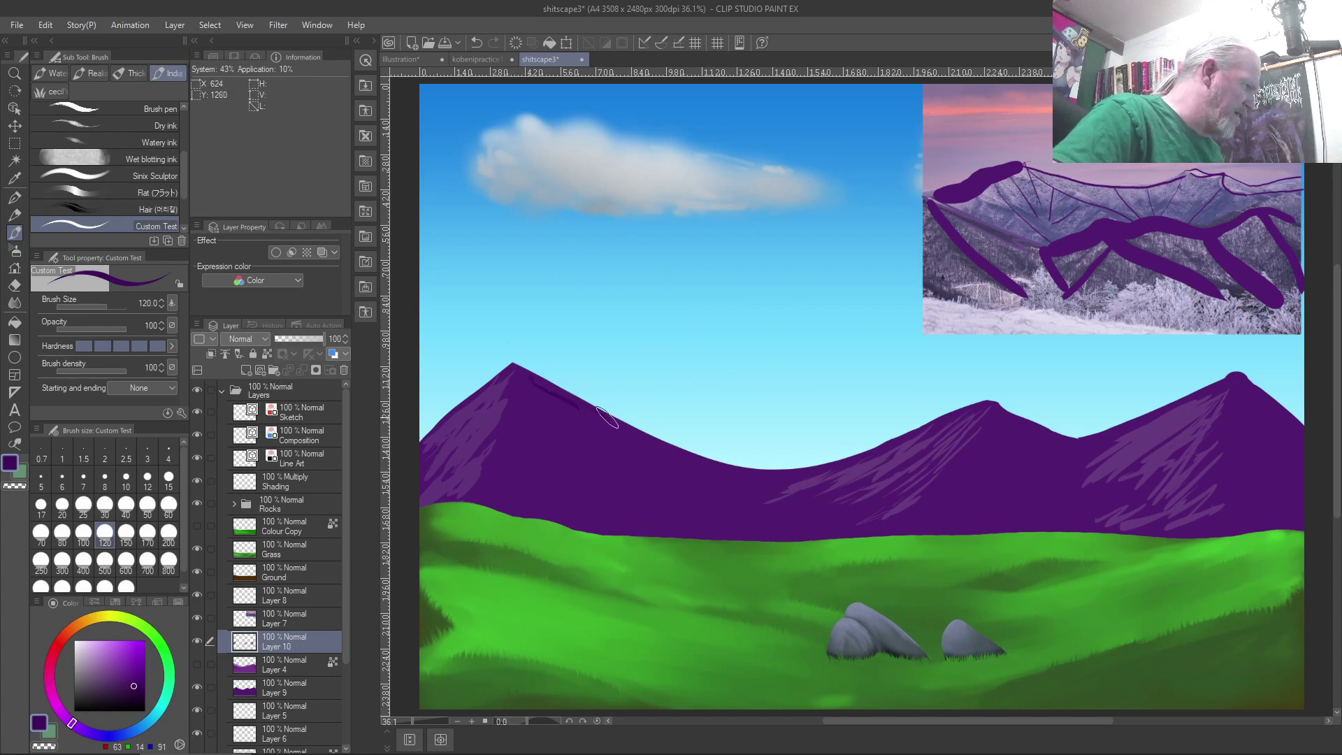
Paint dark purple shadow strokes down the right slope of the left mountain and along its base.
{"action": "mouse_move", "coordinate": [584, 404]}
{"action": "left_mouse_down"}
{"action": "mouse_move", "coordinate": [645, 445]}
{"action": "mouse_move", "coordinate": [664, 509]}
{"action": "left_mouse_up"}
{"action": "left_click_drag", "start_coordinate": [507, 486], "coordinate": [584, 524]}
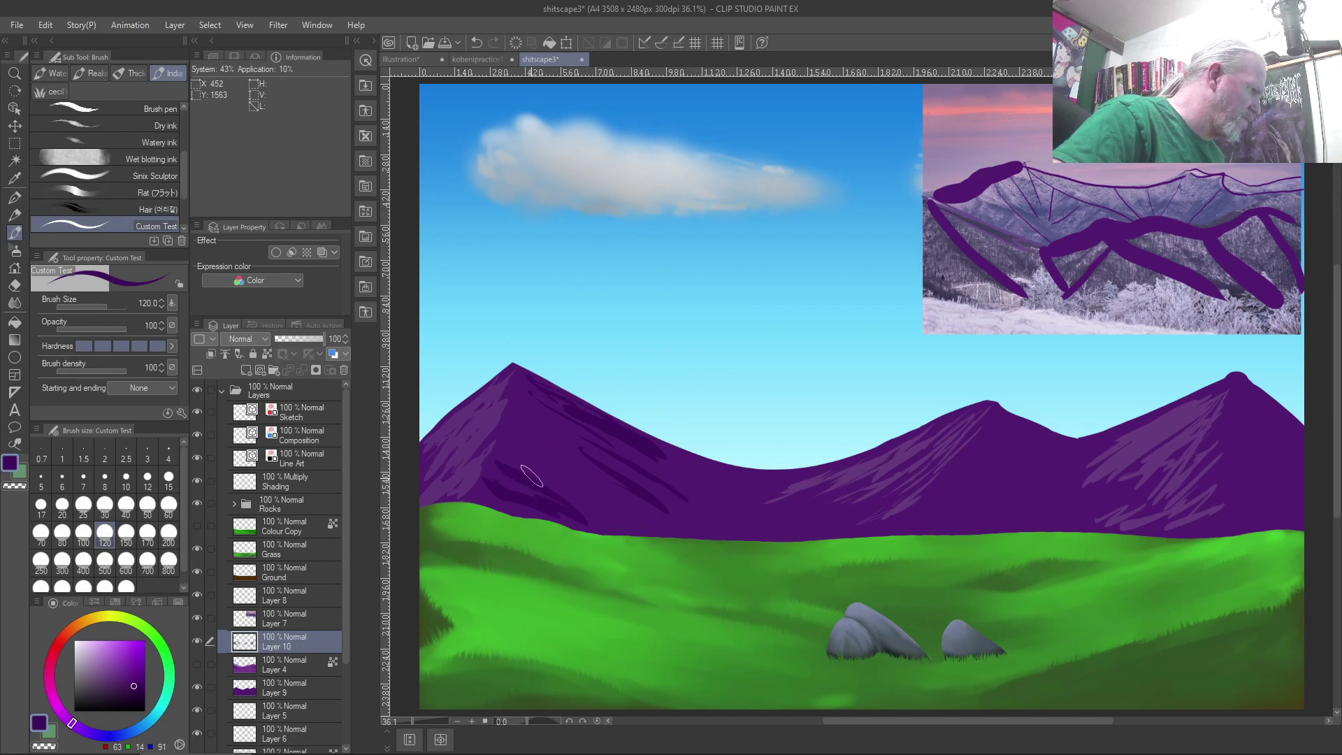
{"action": "left_click_drag", "start_coordinate": [534, 391], "coordinate": [601, 418]}
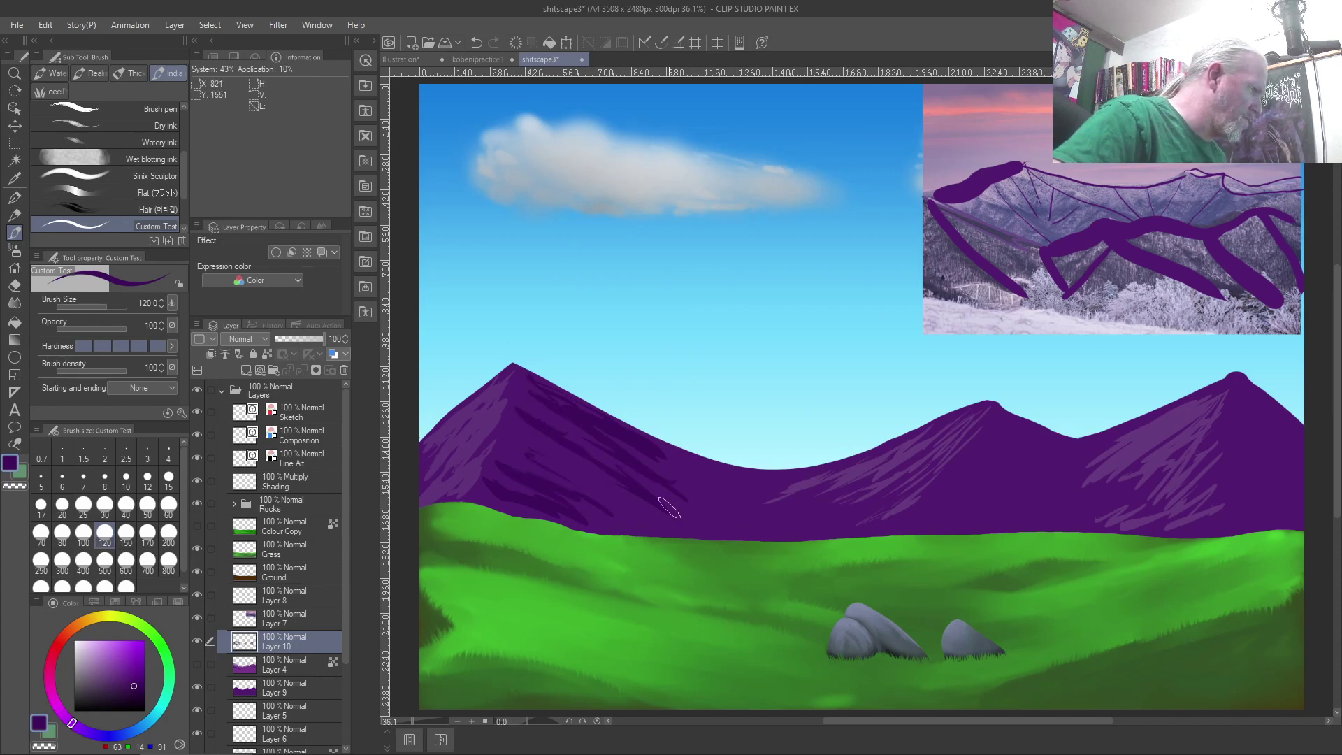
{"action": "mouse_move", "coordinate": [689, 461]}
{"action": "left_mouse_down"}
{"action": "mouse_move", "coordinate": [743, 475]}
{"action": "mouse_move", "coordinate": [741, 514]}
{"action": "left_mouse_up"}
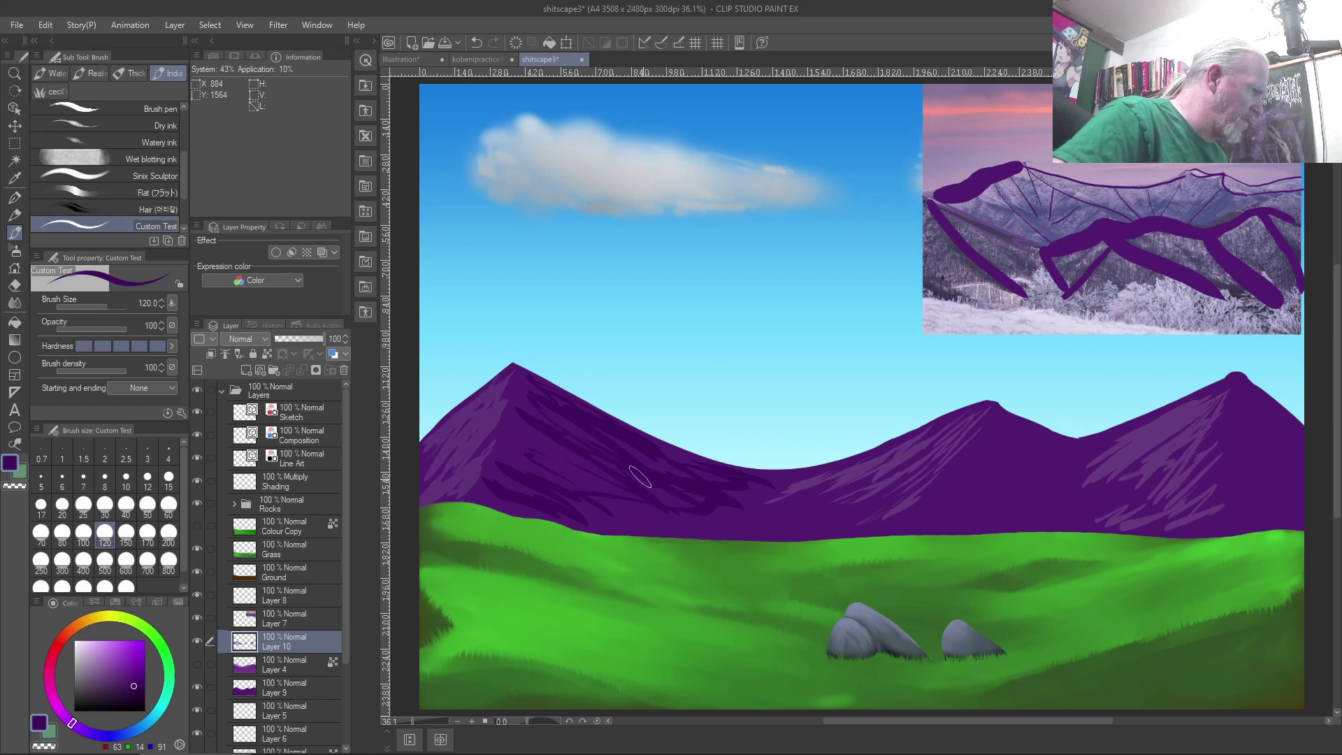
{"action": "left_click_drag", "start_coordinate": [549, 461], "coordinate": [699, 523]}
{"action": "left_click_drag", "start_coordinate": [559, 517], "coordinate": [727, 535]}
{"action": "left_click_drag", "start_coordinate": [622, 506], "coordinate": [699, 518]}
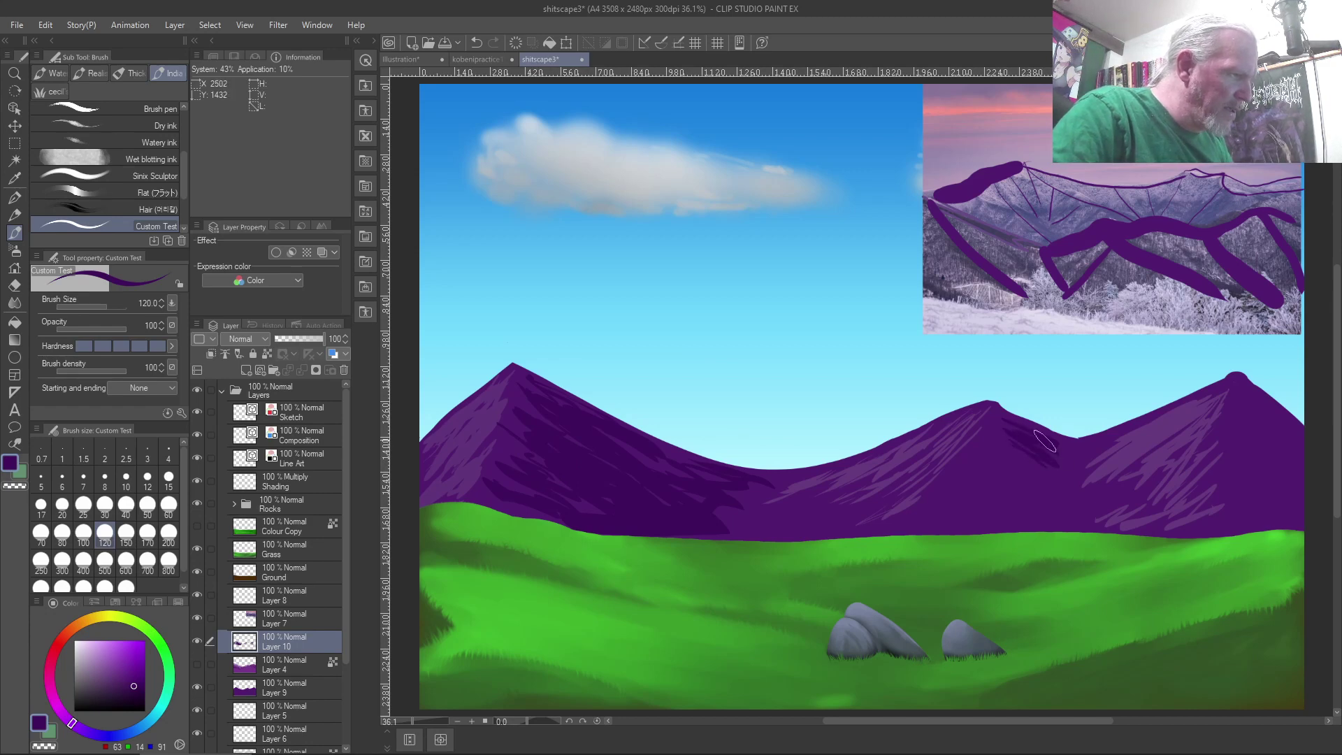
Paint dark purple shadow strokes on the right-facing slopes of the middle and right mountains.
{"action": "left_click_drag", "start_coordinate": [1067, 493], "coordinate": [1063, 514]}
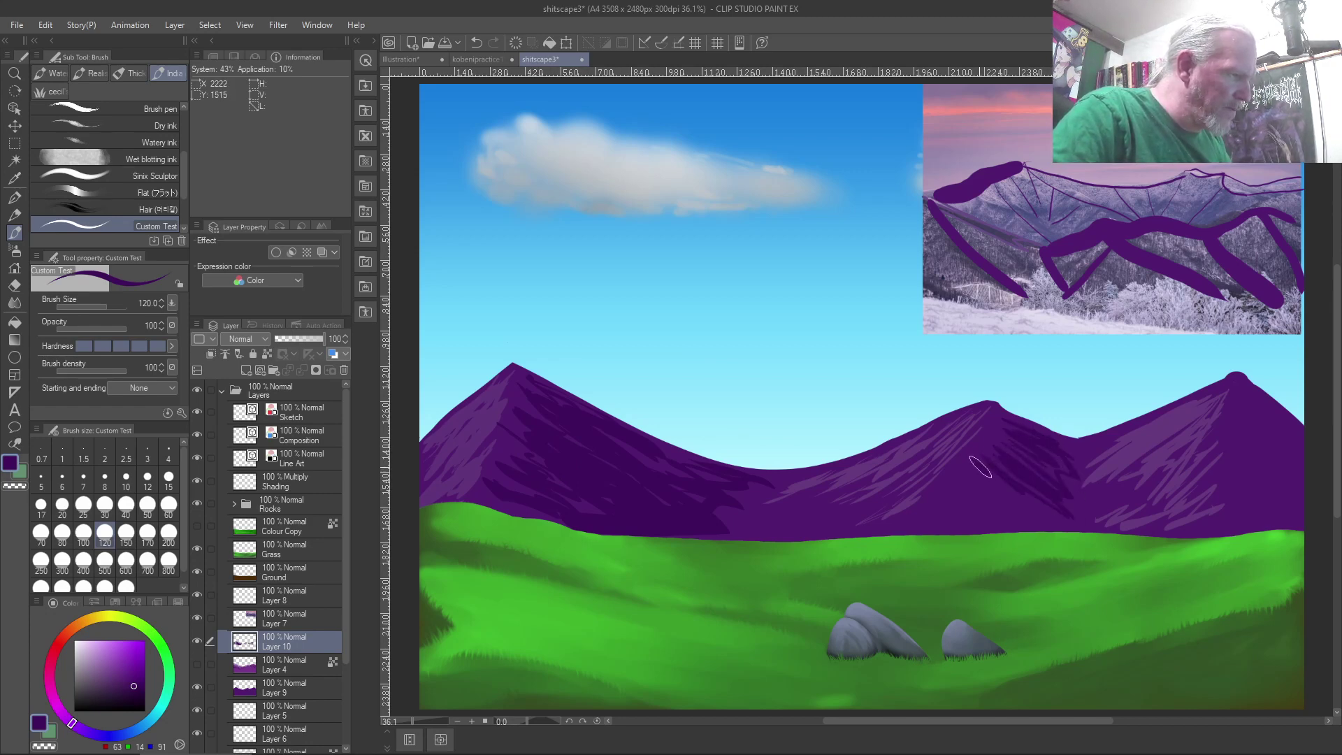
{"action": "left_click_drag", "start_coordinate": [971, 484], "coordinate": [945, 514]}
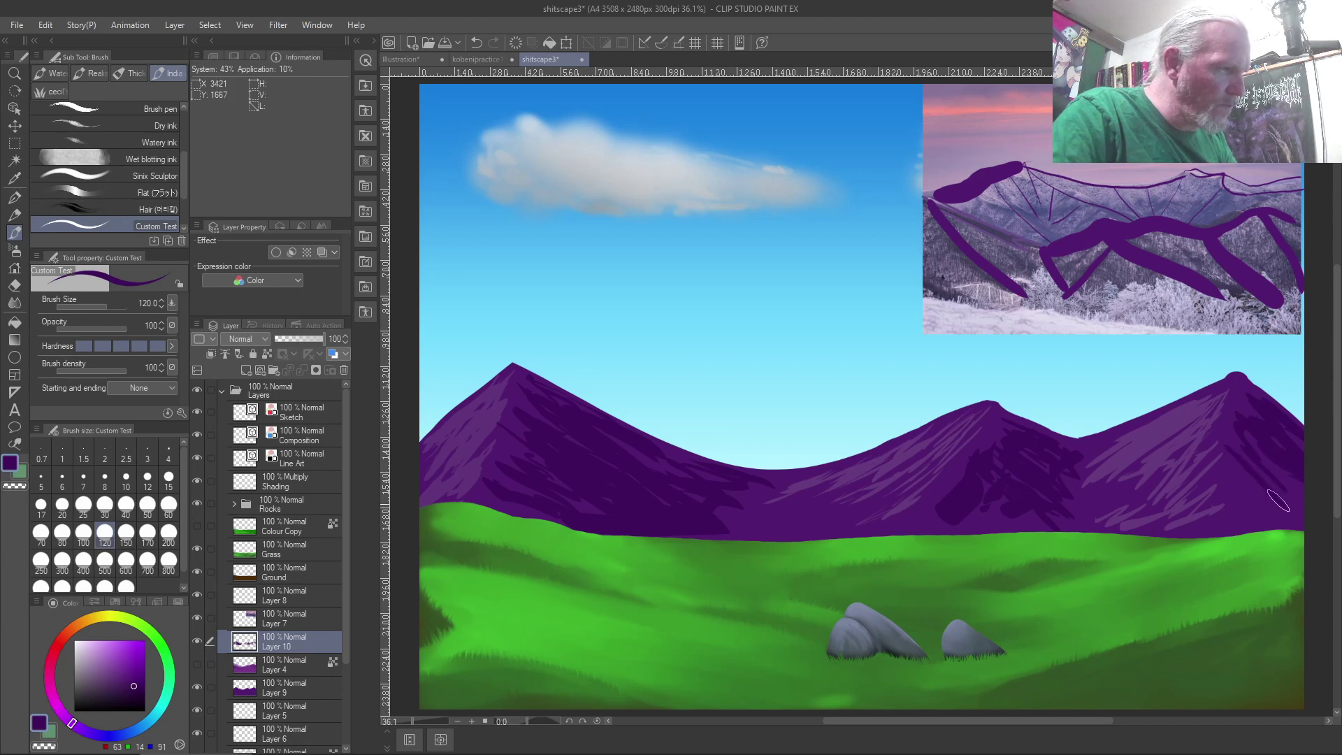
{"action": "left_click_drag", "start_coordinate": [1245, 405], "coordinate": [1219, 458]}
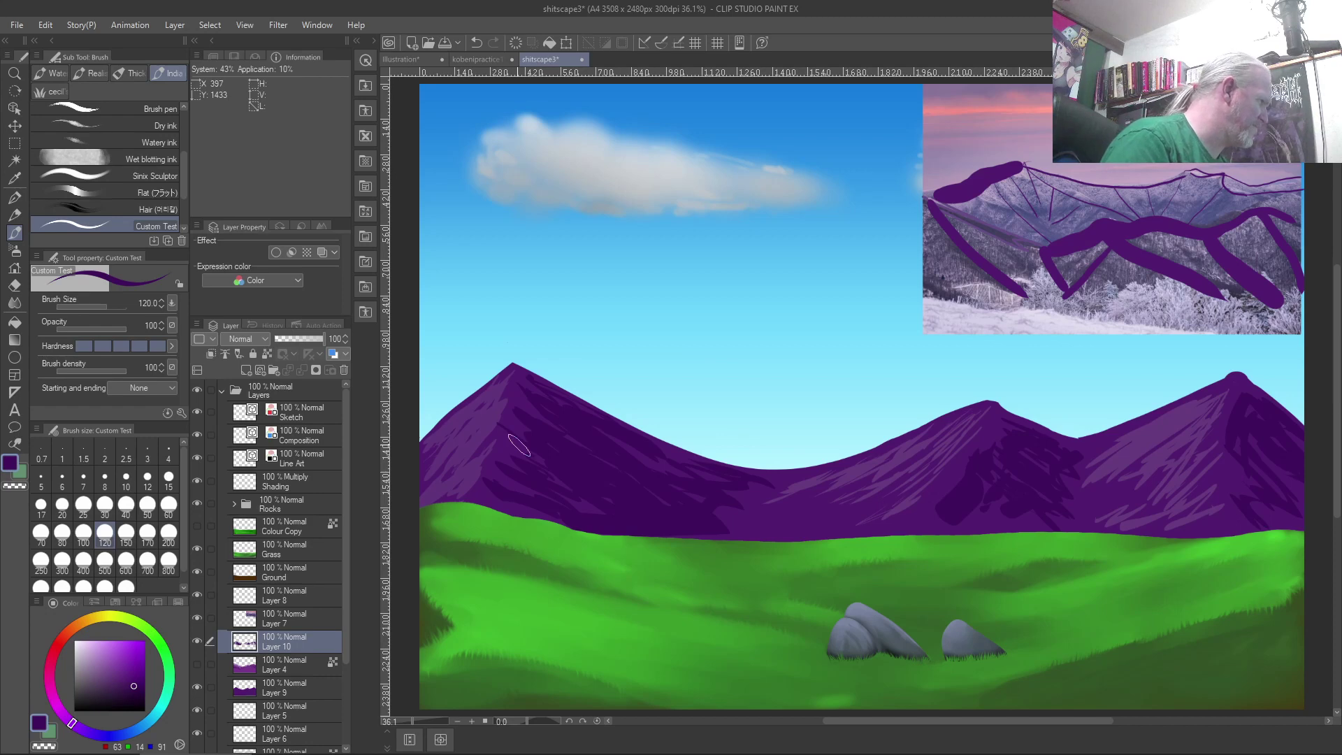
Soften the brush to the lowest hardness, size 300 and opacity 42, and glaze dark purple over the mountains' shadowed slopes.
{"action": "left_click", "coordinate": [122, 345]}
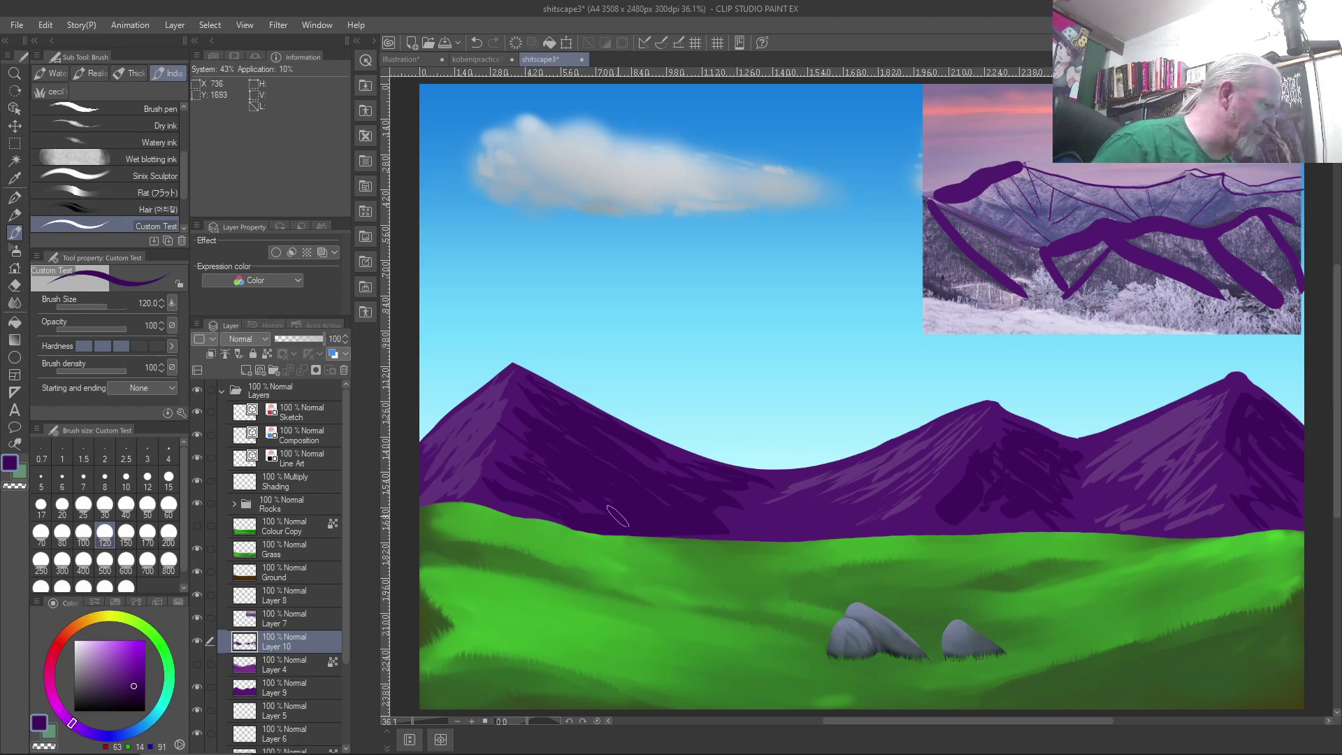
{"action": "key", "text": "bracketright"}
{"action": "key", "text": "bracketright"}
{"action": "key", "text": "bracketright"}
{"action": "key", "text": "bracketright"}
{"action": "key", "text": "bracketright"}
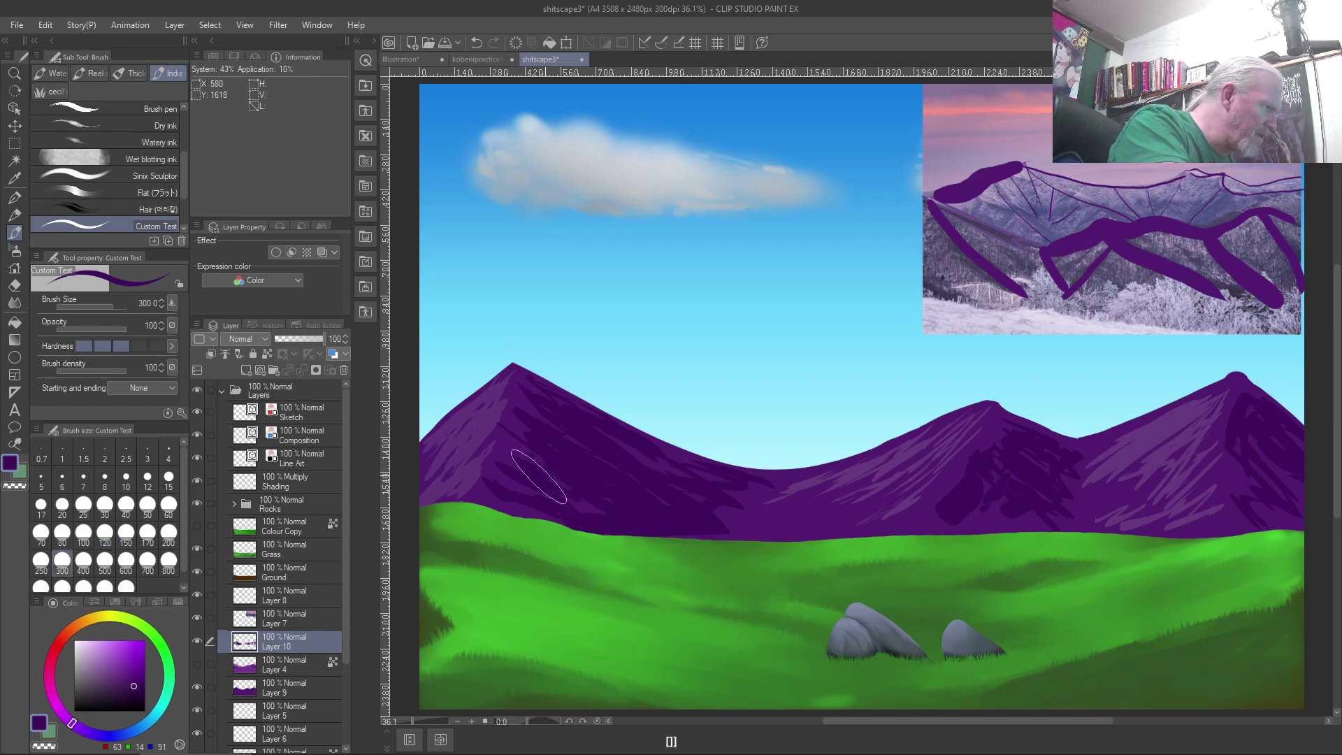
{"action": "left_click_drag", "start_coordinate": [132, 332], "coordinate": [88, 332]}
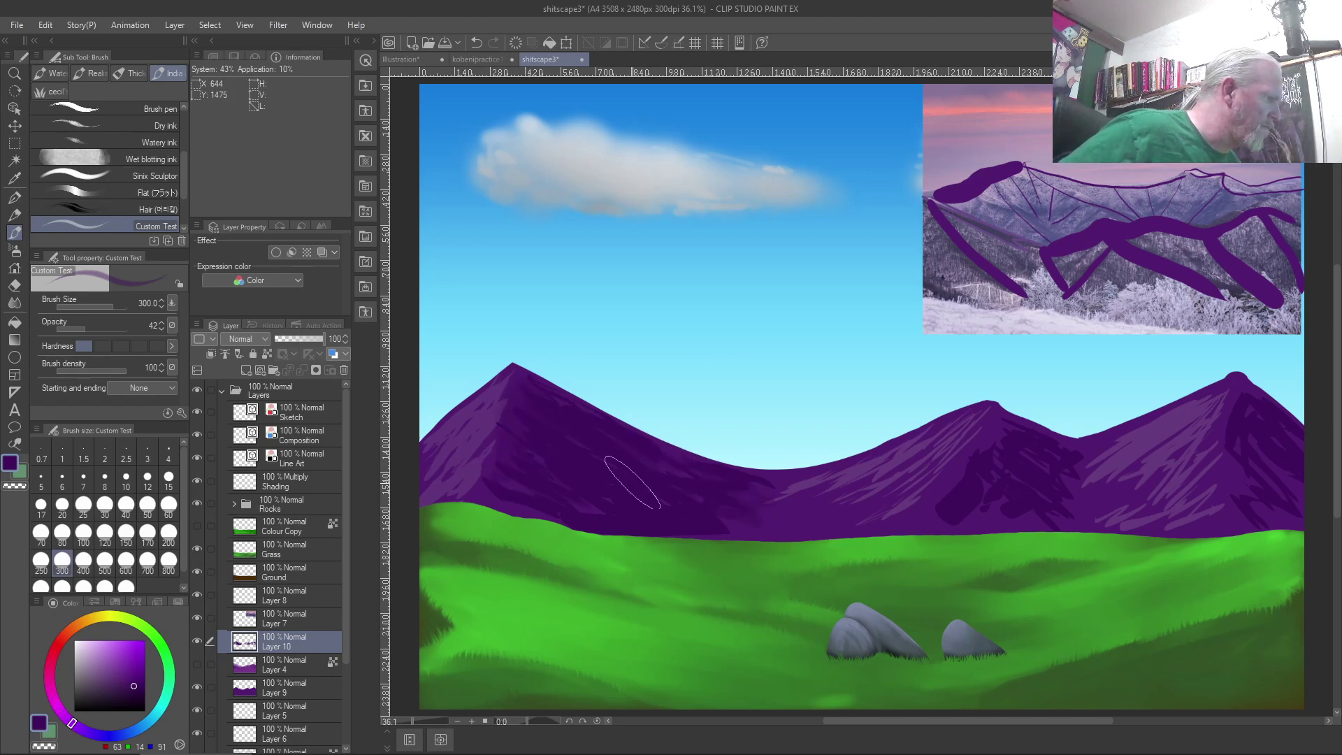
{"action": "left_click_drag", "start_coordinate": [956, 517], "coordinate": [997, 510]}
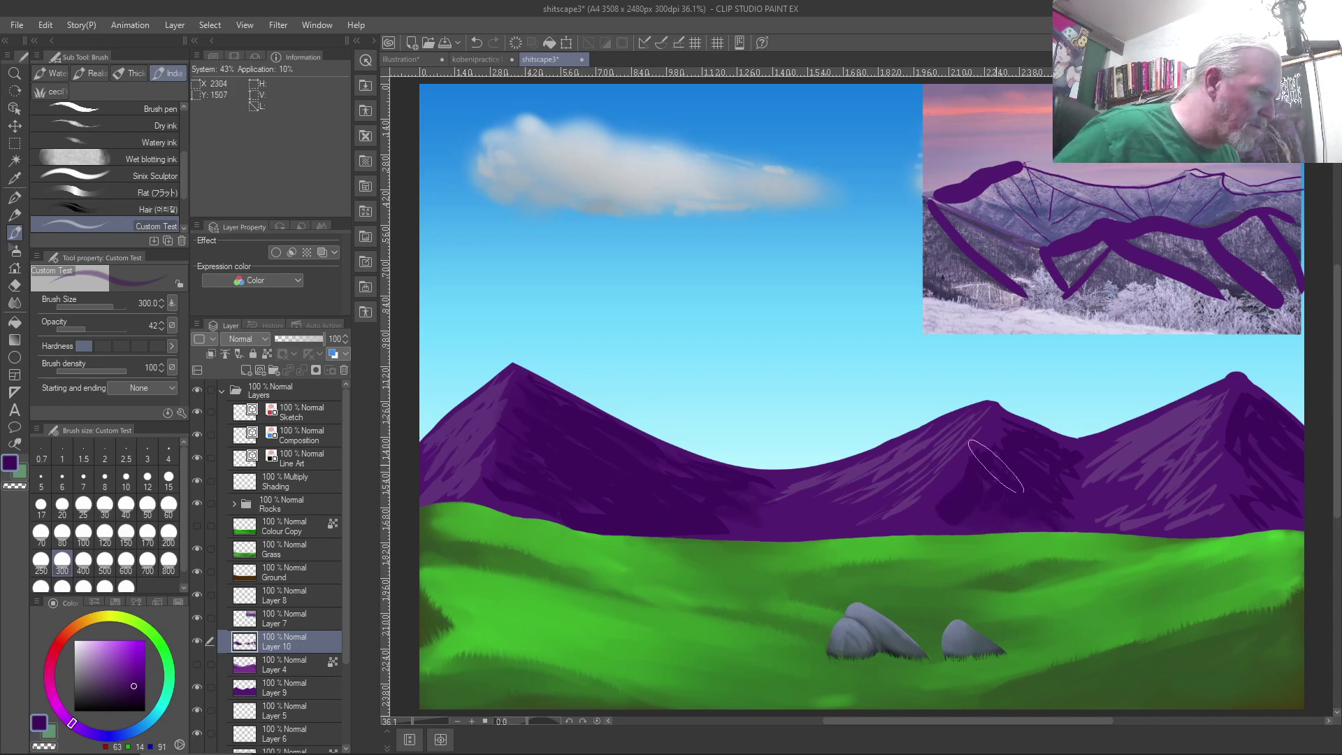
{"action": "left_click_drag", "start_coordinate": [946, 392], "coordinate": [1076, 437]}
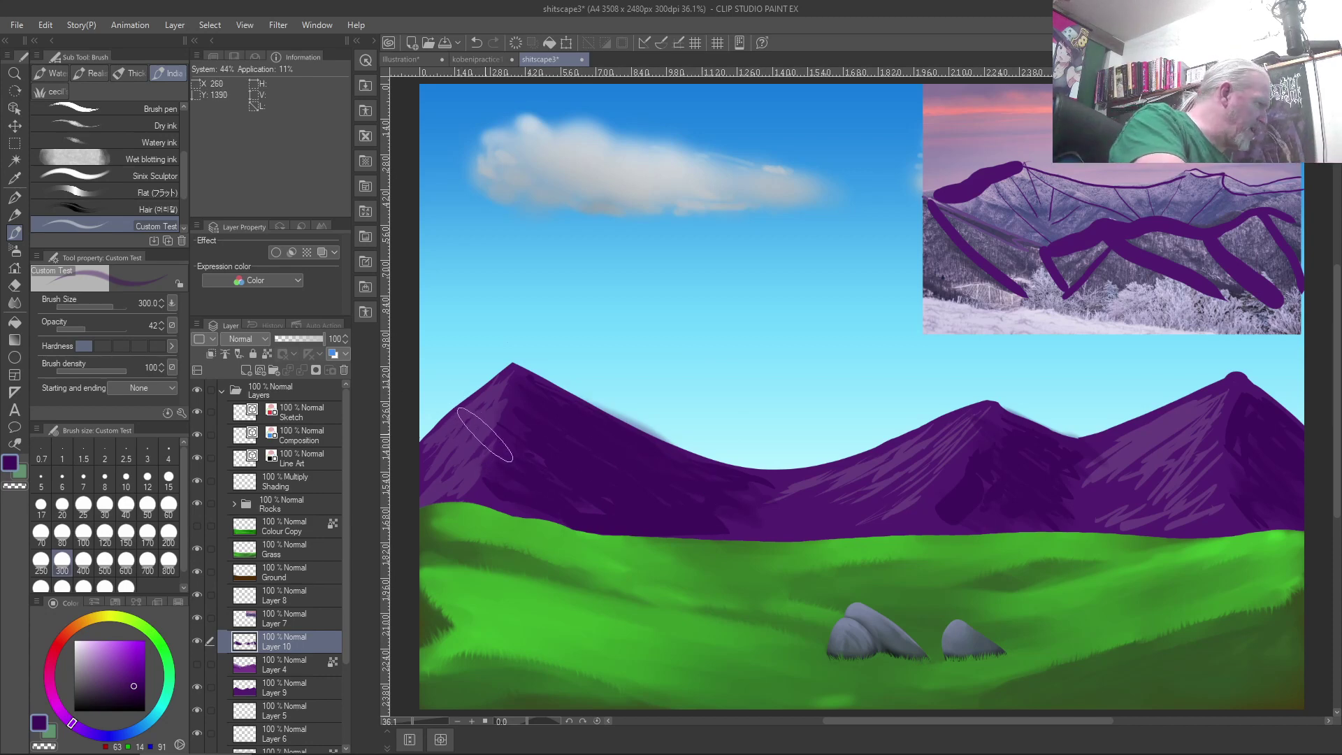
Set the brush tip's angle to 39.4 and glaze a mid purple sampled from the mountains over their left-facing slopes.
{"action": "left_click", "coordinate": [181, 413]}
{"action": "left_click_drag", "start_coordinate": [719, 390], "coordinate": [675, 404]}
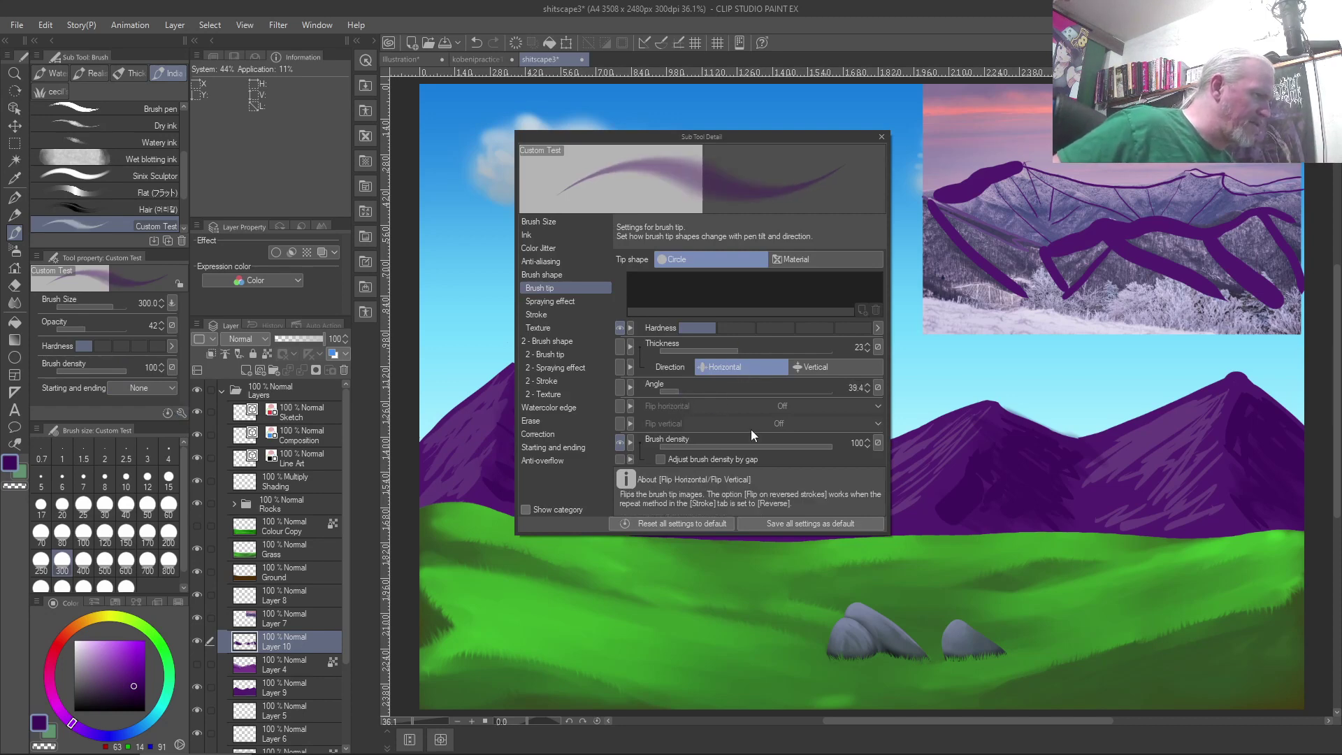
{"action": "left_click", "coordinate": [881, 136]}
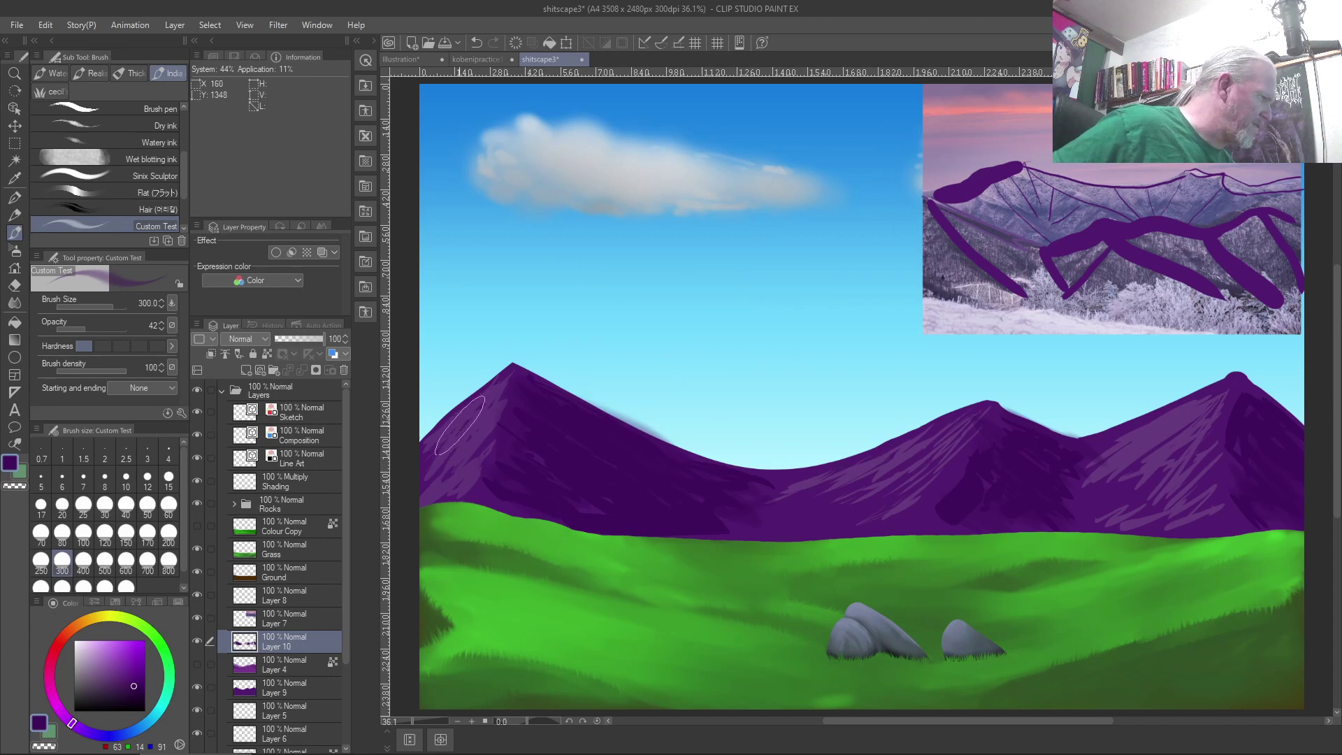
{"action": "right_click", "coordinate": [901, 458]}
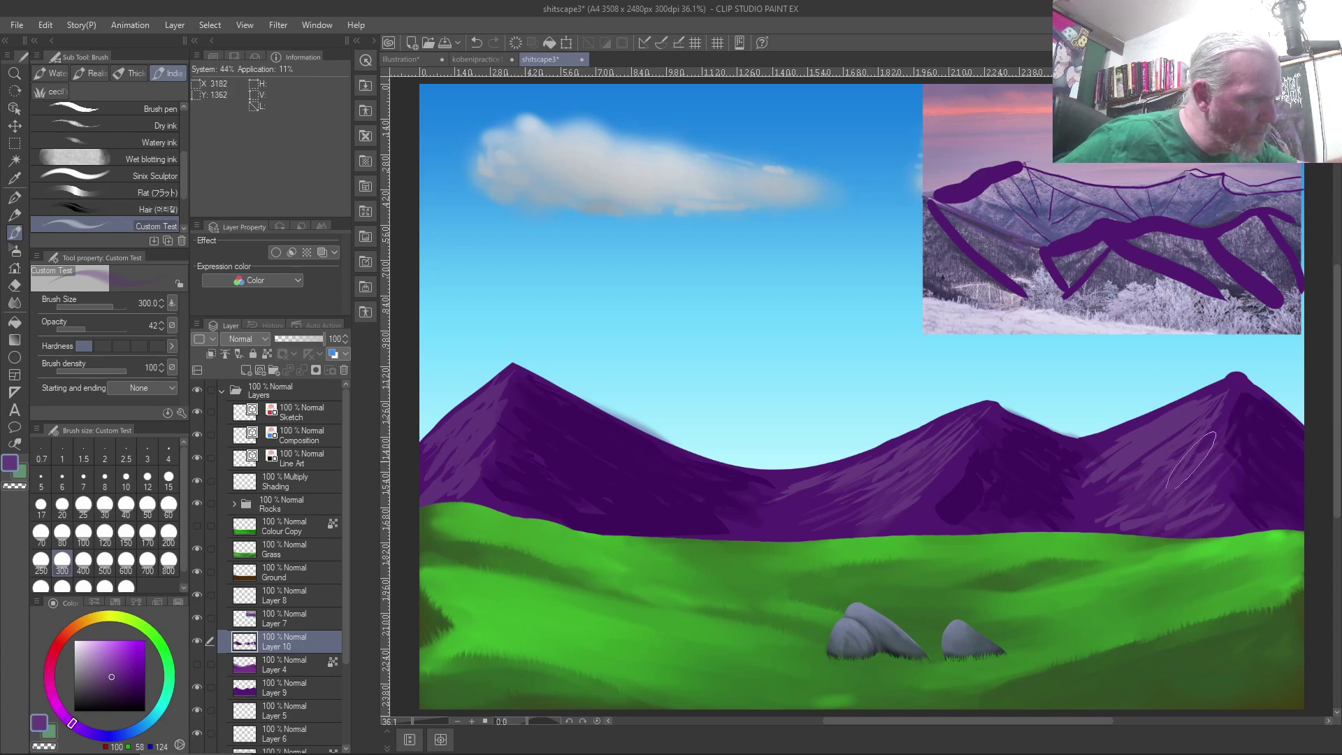
{"action": "mouse_move", "coordinate": [1215, 397]}
{"action": "left_mouse_down"}
{"action": "mouse_move", "coordinate": [1117, 454]}
{"action": "mouse_move", "coordinate": [1168, 444]}
{"action": "mouse_move", "coordinate": [1106, 502]}
{"action": "mouse_move", "coordinate": [1117, 472]}
{"action": "mouse_move", "coordinate": [1070, 504]}
{"action": "left_mouse_up"}
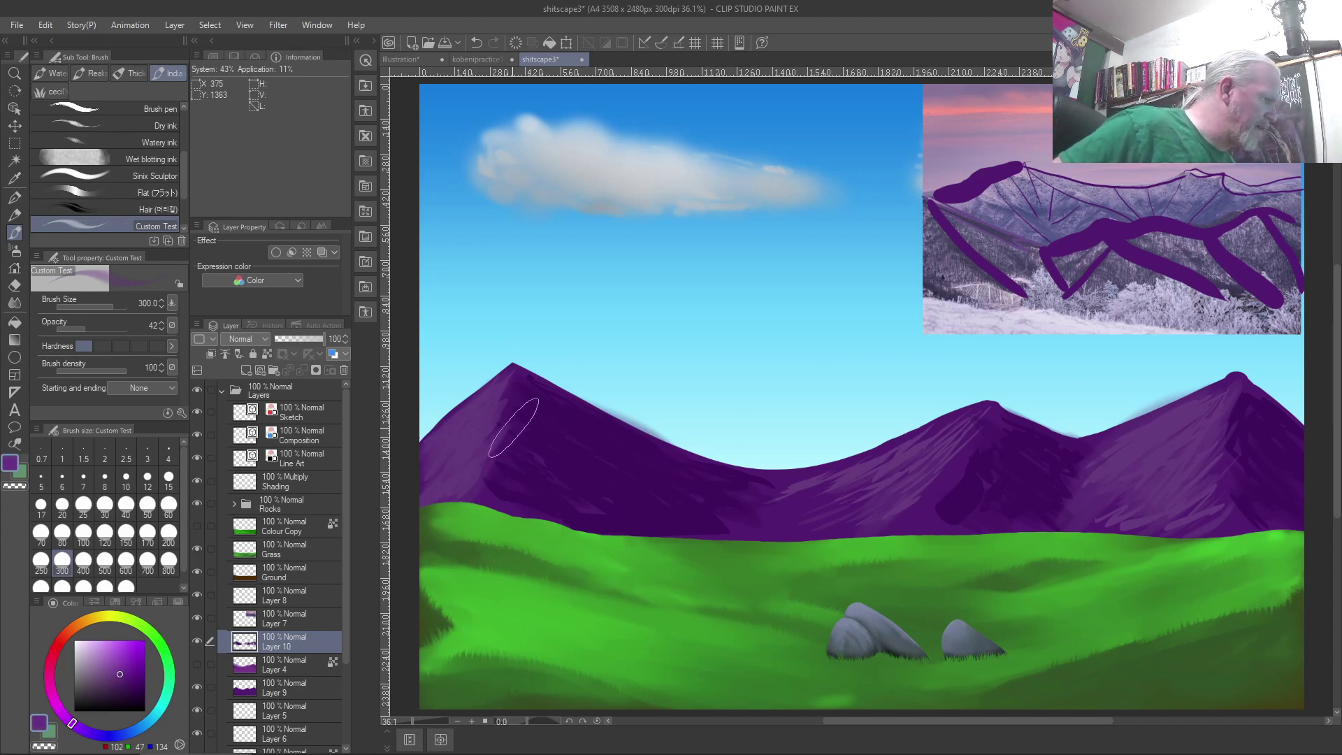
Set the brush tip's angle to 132.6 and blend mid purple (RGB 102, 47, 134) into the mountains' right-facing slopes.
{"action": "left_click", "coordinate": [180, 412]}
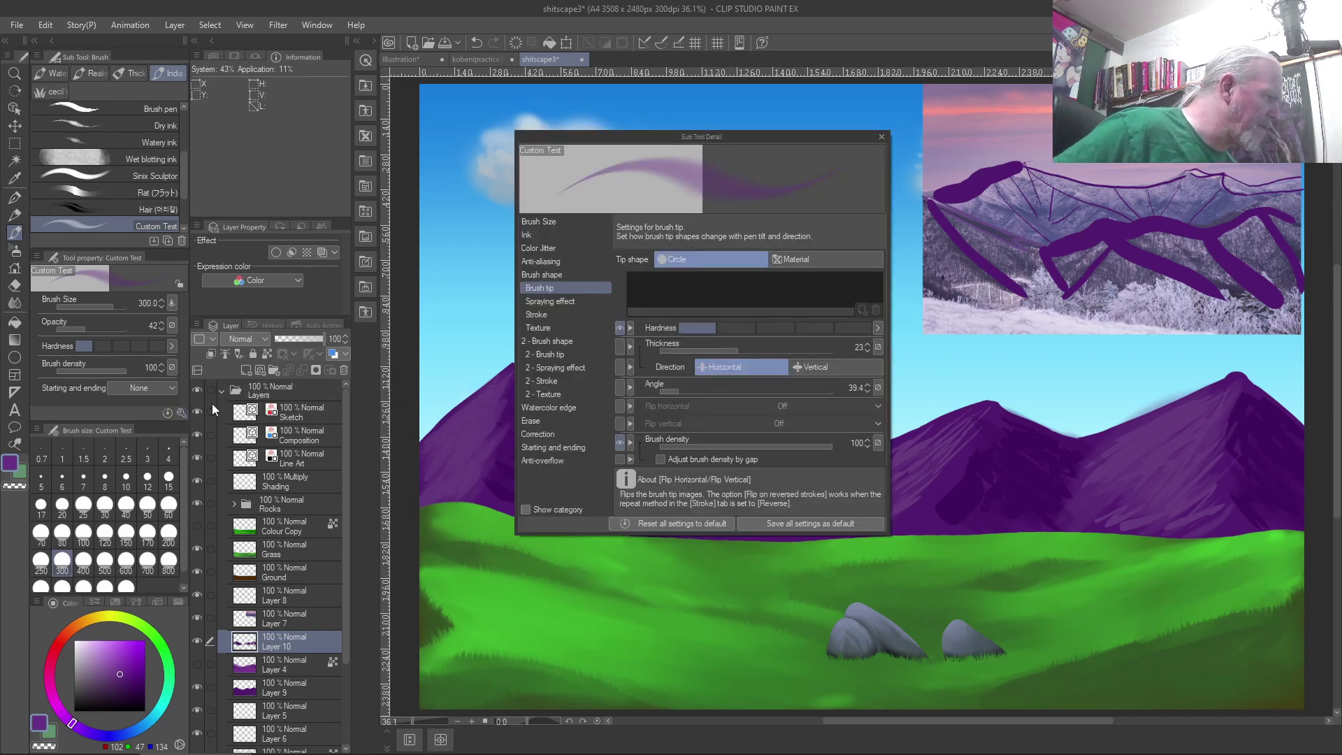
{"action": "left_click_drag", "start_coordinate": [673, 392], "coordinate": [724, 399]}
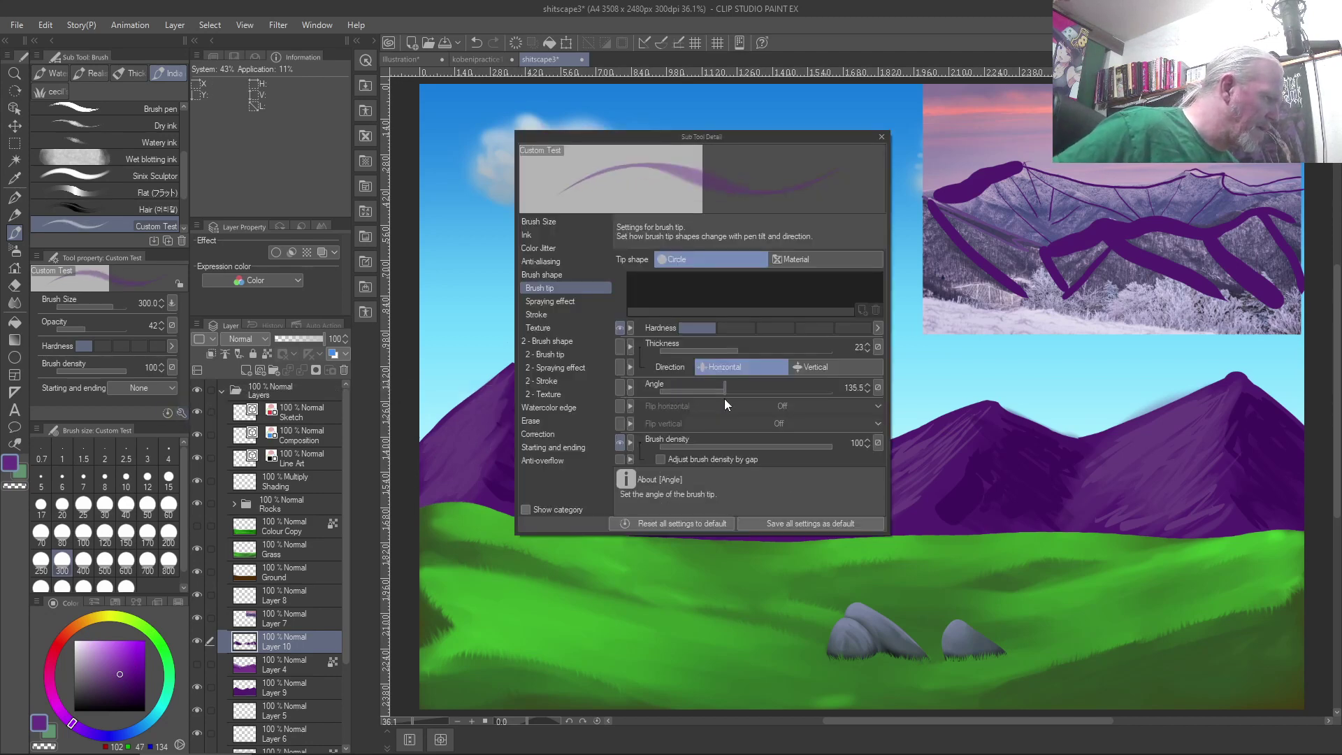
{"action": "left_click", "coordinate": [881, 136]}
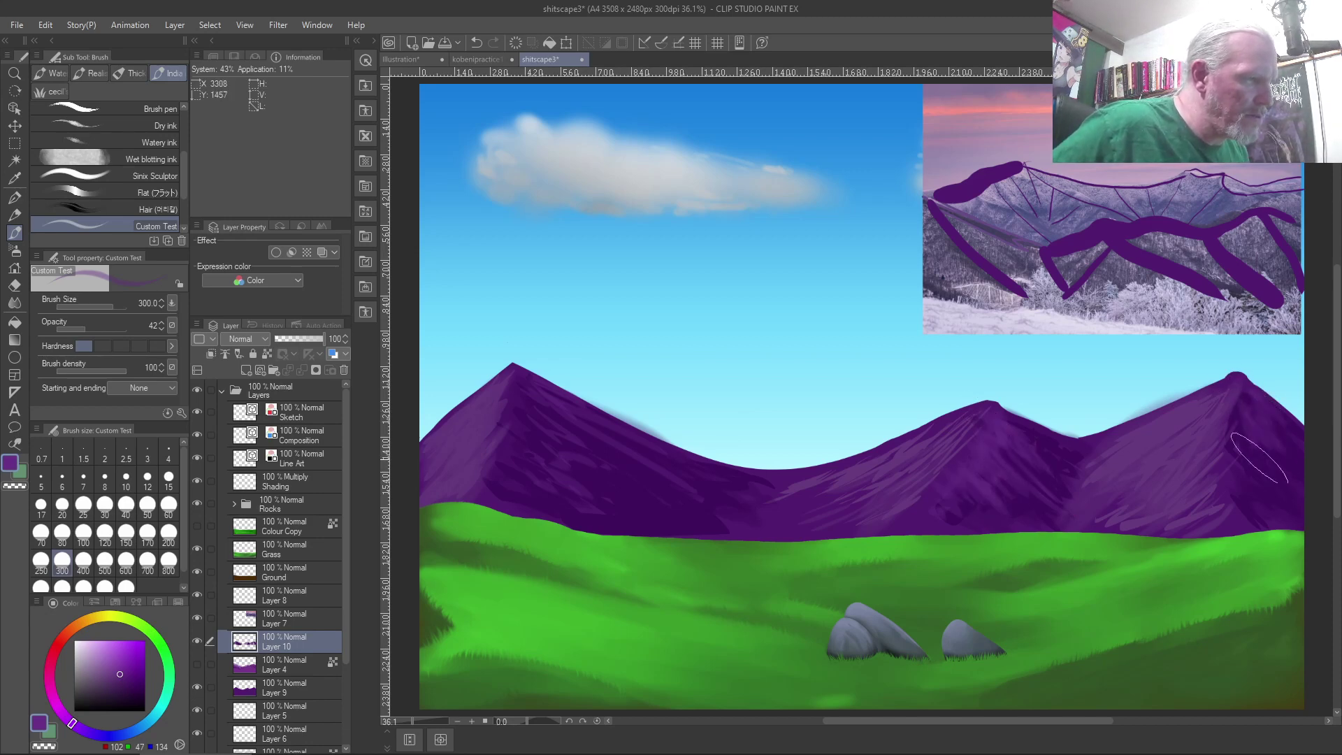
Paint light purple (RGB 189, 133, 222) highlights on the left-facing slopes below all three peaks with the brush tip angled at 36.4.
{"action": "left_click", "coordinate": [102, 649]}
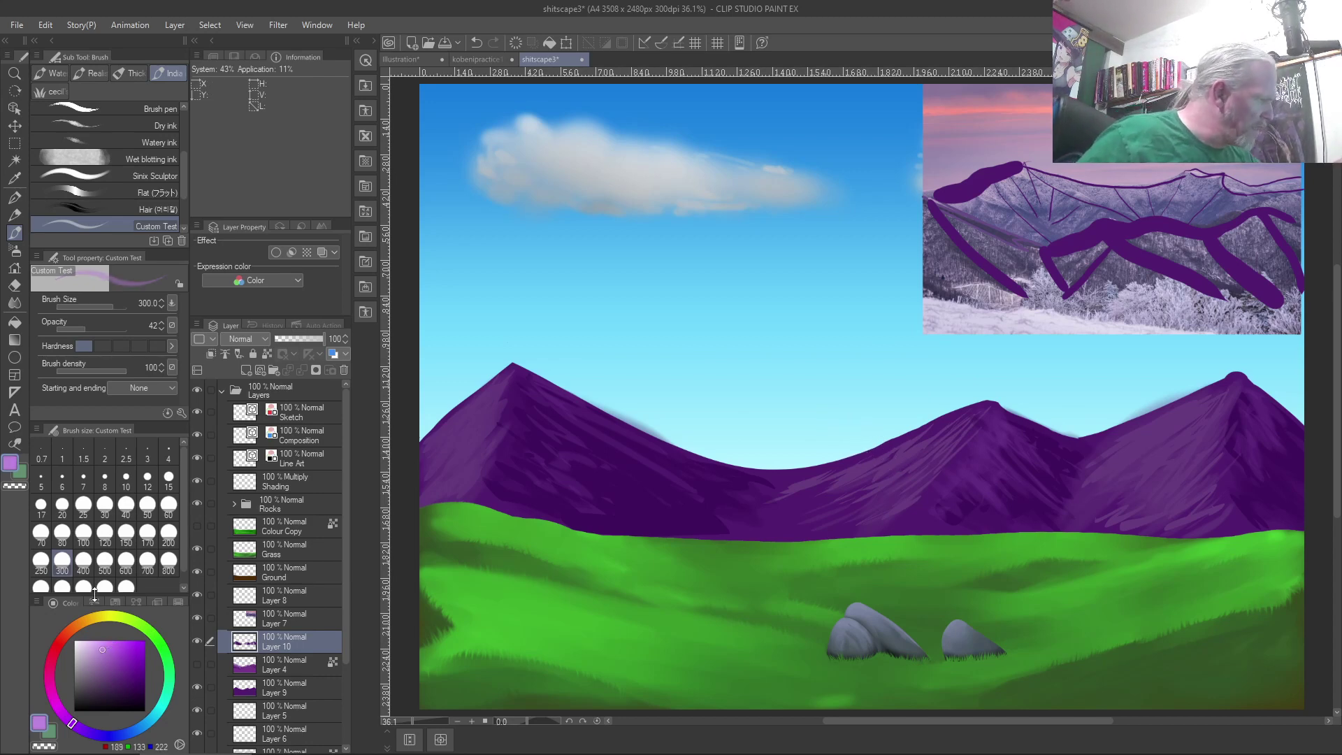
{"action": "left_click", "coordinate": [182, 413]}
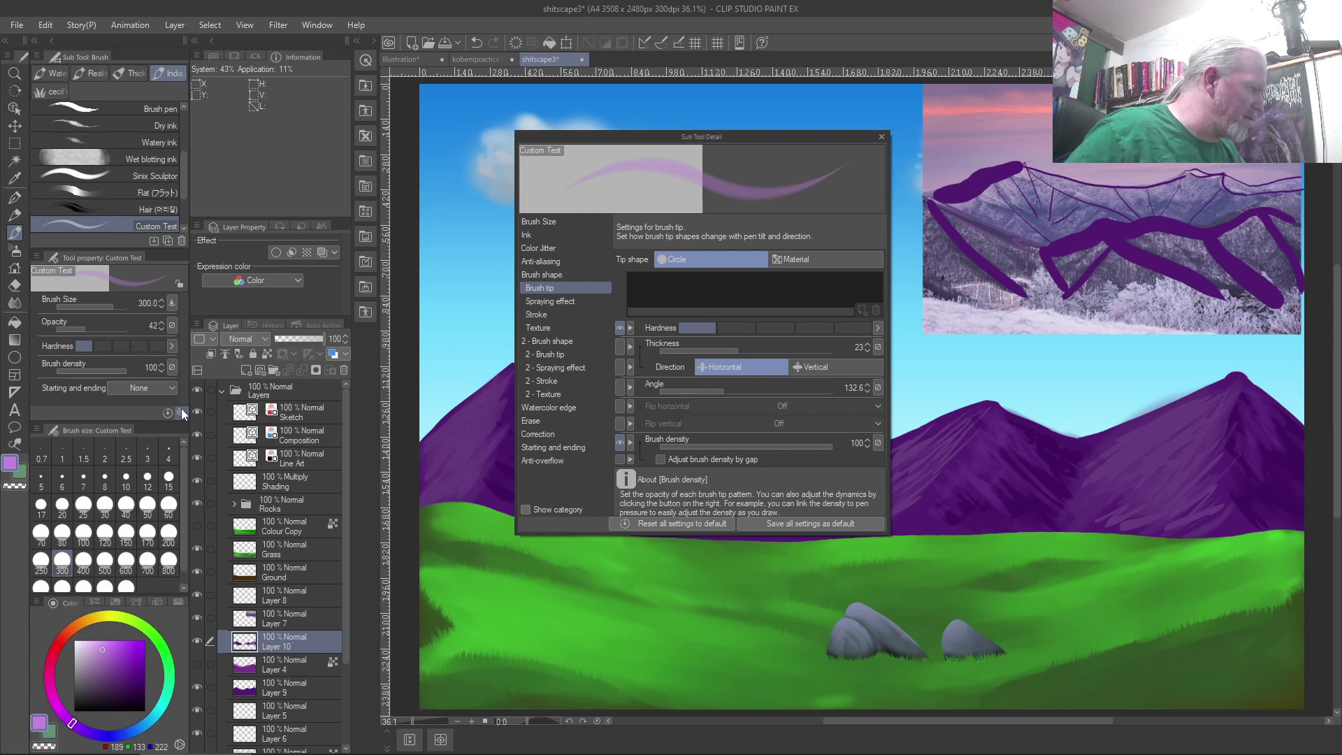
{"action": "left_click_drag", "start_coordinate": [714, 393], "coordinate": [675, 396]}
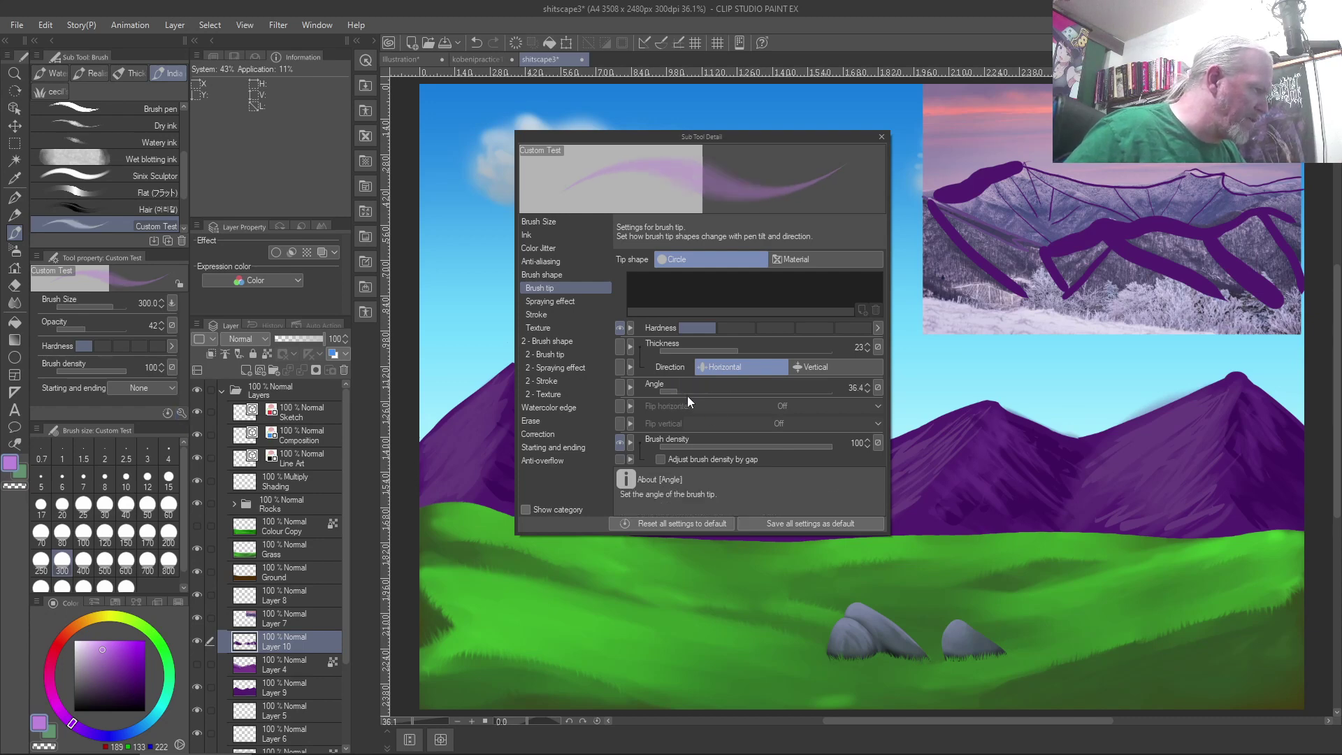
{"action": "left_click", "coordinate": [881, 137]}
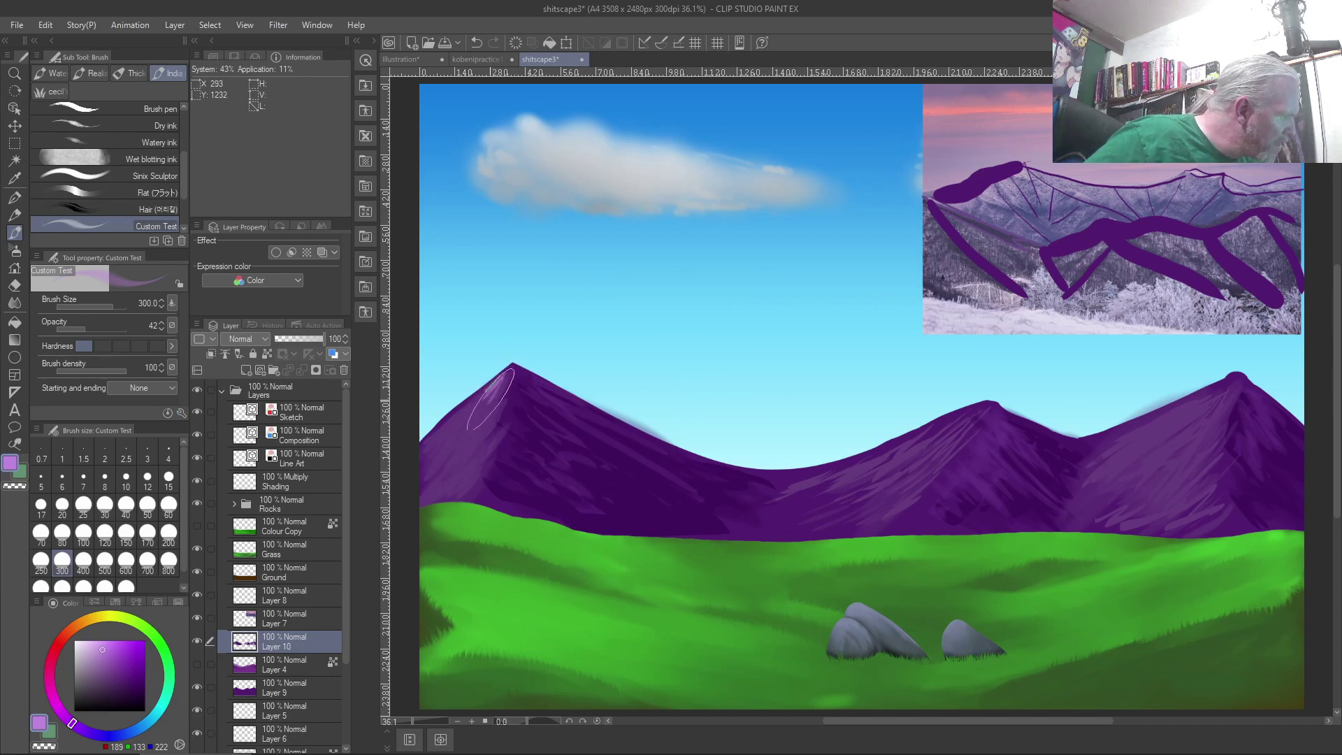
{"action": "mouse_move", "coordinate": [503, 372]}
{"action": "left_mouse_down"}
{"action": "mouse_move", "coordinate": [484, 392]}
{"action": "mouse_move", "coordinate": [502, 384]}
{"action": "mouse_move", "coordinate": [476, 441]}
{"action": "mouse_move", "coordinate": [503, 413]}
{"action": "mouse_move", "coordinate": [491, 438]}
{"action": "mouse_move", "coordinate": [503, 429]}
{"action": "mouse_move", "coordinate": [483, 458]}
{"action": "mouse_move", "coordinate": [476, 433]}
{"action": "mouse_move", "coordinate": [467, 467]}
{"action": "mouse_move", "coordinate": [498, 377]}
{"action": "left_mouse_up"}
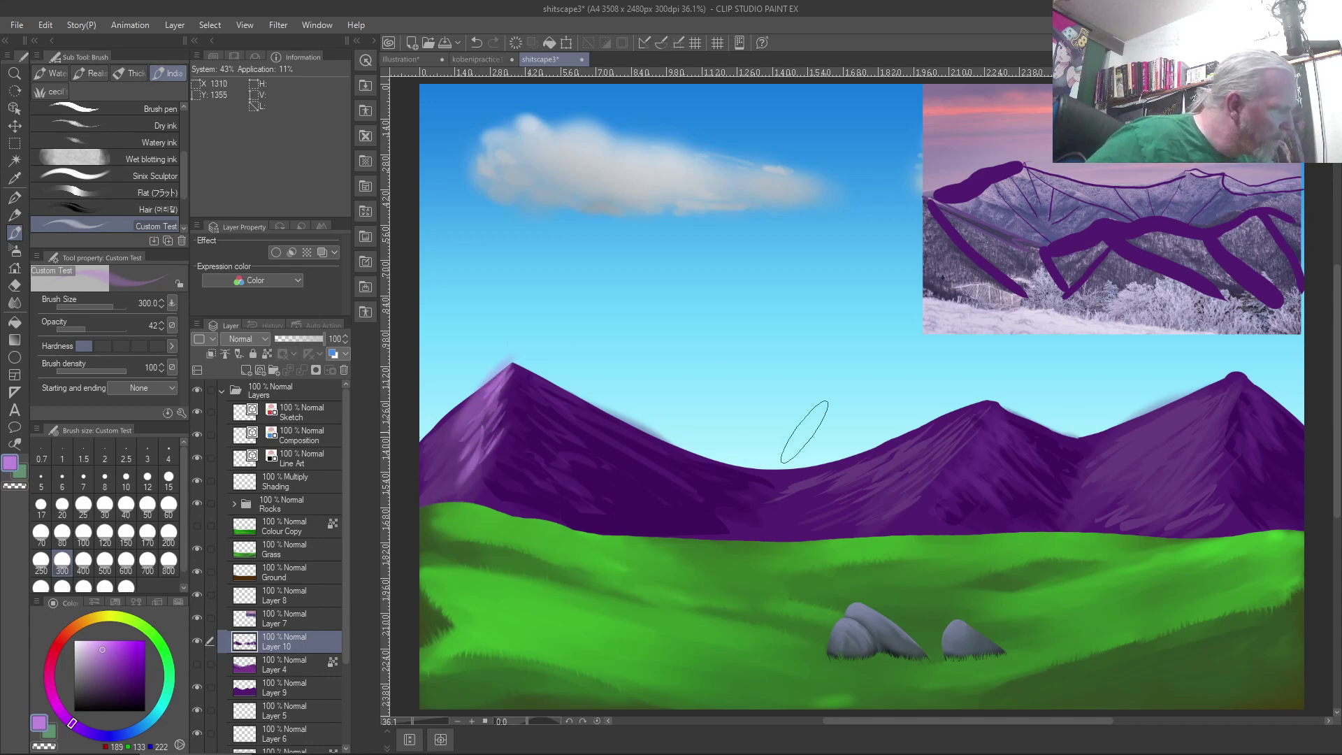
{"action": "mouse_move", "coordinate": [973, 418]}
{"action": "left_mouse_down"}
{"action": "mouse_move", "coordinate": [917, 497]}
{"action": "mouse_move", "coordinate": [984, 399]}
{"action": "mouse_move", "coordinate": [937, 435]}
{"action": "left_mouse_up"}
{"action": "mouse_move", "coordinate": [952, 430]}
{"action": "left_mouse_down"}
{"action": "mouse_move", "coordinate": [941, 437]}
{"action": "mouse_move", "coordinate": [996, 383]}
{"action": "mouse_move", "coordinate": [940, 461]}
{"action": "mouse_move", "coordinate": [970, 423]}
{"action": "mouse_move", "coordinate": [954, 433]}
{"action": "left_mouse_up"}
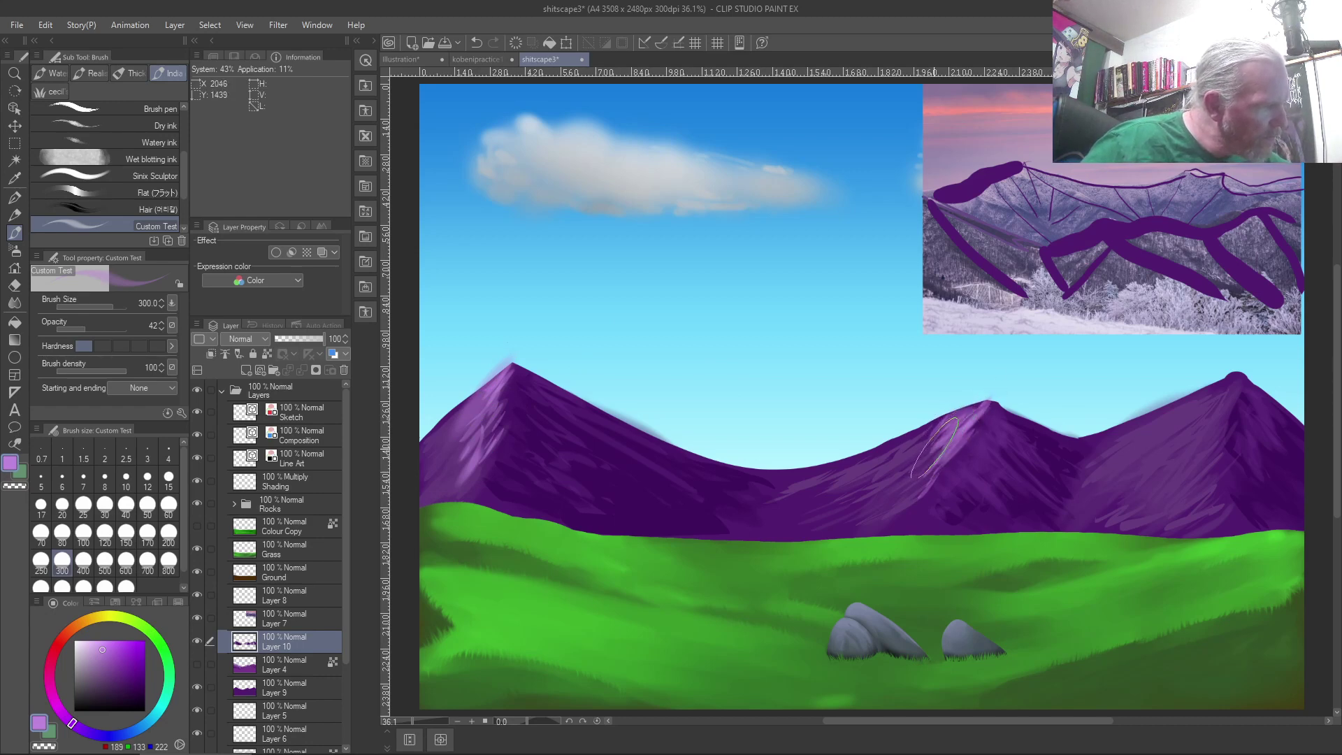
{"action": "mouse_move", "coordinate": [1220, 393]}
{"action": "left_mouse_down"}
{"action": "mouse_move", "coordinate": [1234, 391]}
{"action": "mouse_move", "coordinate": [1230, 402]}
{"action": "mouse_move", "coordinate": [1224, 385]}
{"action": "mouse_move", "coordinate": [1190, 413]}
{"action": "mouse_move", "coordinate": [1231, 409]}
{"action": "left_mouse_up"}
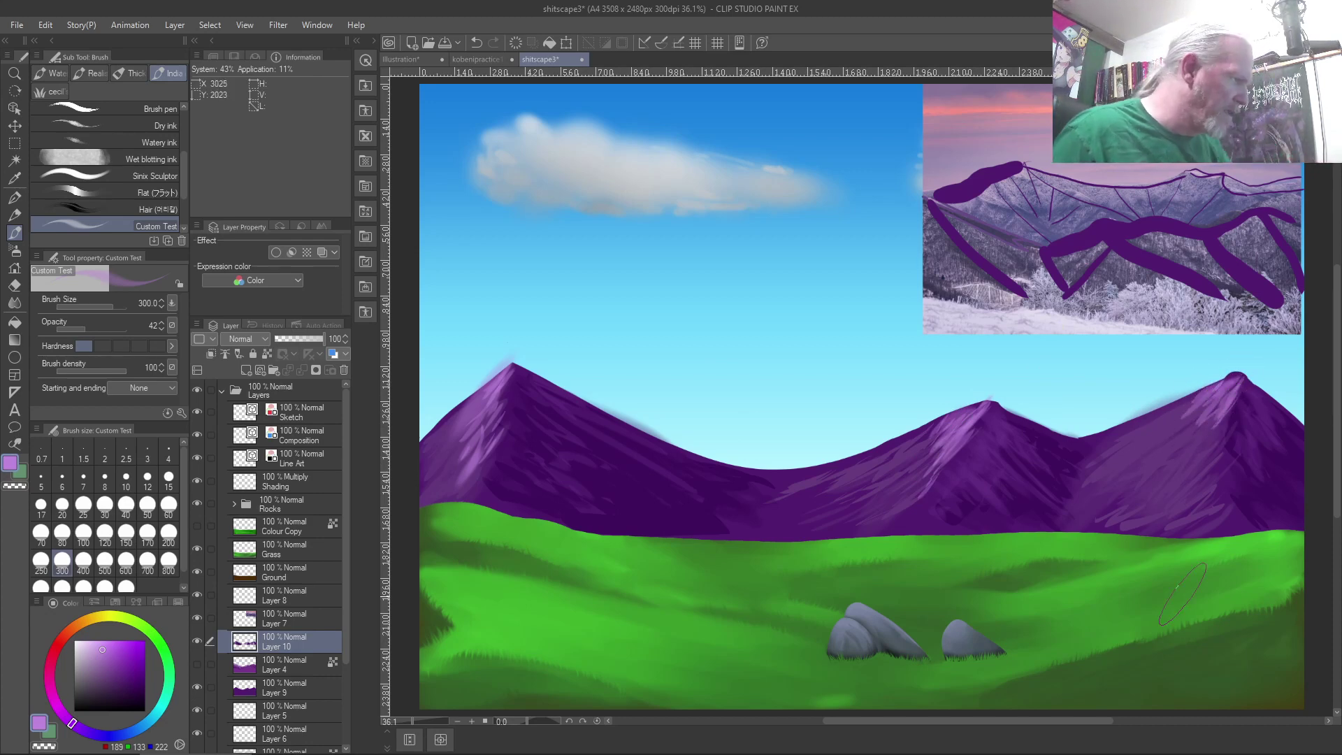
Extend the light purple highlights down the left mountain and, with the brush reduced to size 100, along the middle mountain's lower left slope.
{"action": "mouse_move", "coordinate": [455, 420]}
{"action": "left_mouse_down"}
{"action": "mouse_move", "coordinate": [425, 467]}
{"action": "mouse_move", "coordinate": [429, 444]}
{"action": "mouse_move", "coordinate": [429, 492]}
{"action": "mouse_move", "coordinate": [454, 463]}
{"action": "left_mouse_up"}
{"action": "key", "text": "bracketleft"}
{"action": "key", "text": "bracketleft"}
{"action": "key", "text": "bracketleft"}
{"action": "key", "text": "bracketleft"}
{"action": "key", "text": "bracketleft"}
{"action": "key", "text": "bracketleft"}
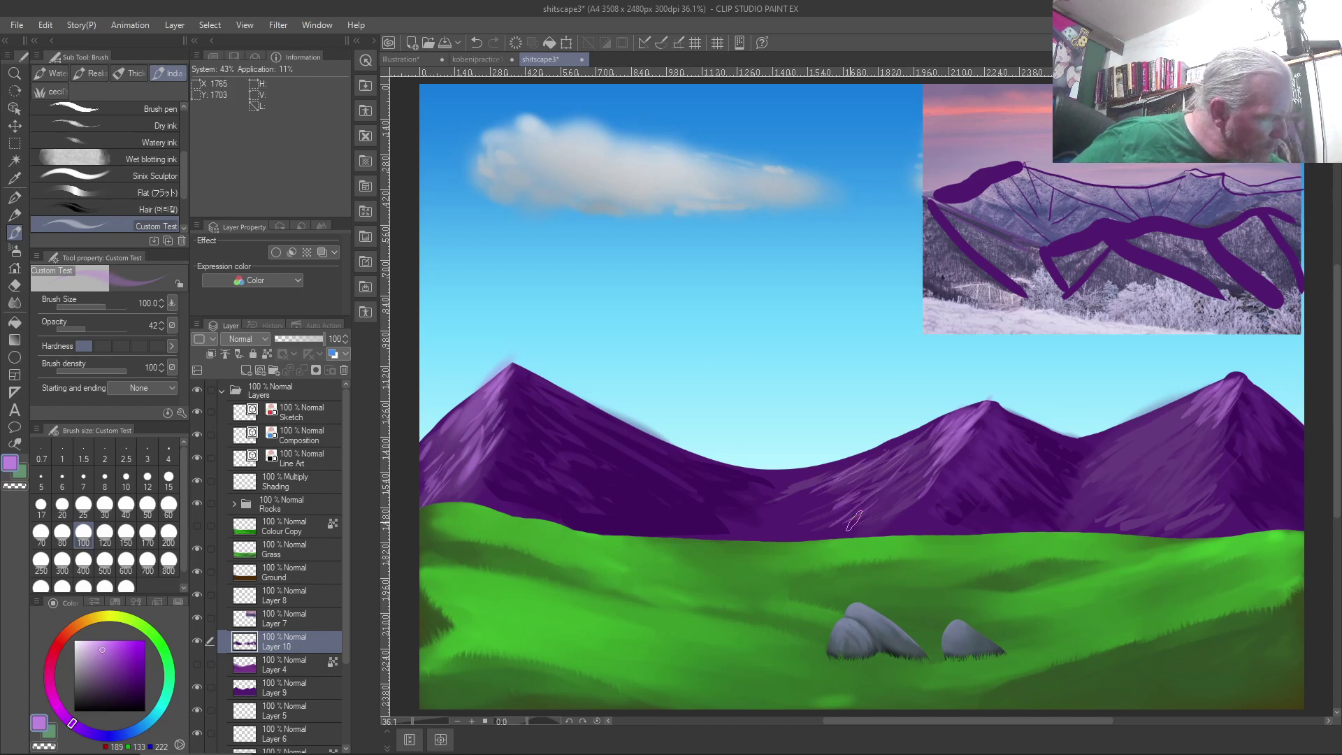
{"action": "mouse_move", "coordinate": [868, 521]}
{"action": "left_mouse_down"}
{"action": "mouse_move", "coordinate": [918, 497]}
{"action": "mouse_move", "coordinate": [841, 524]}
{"action": "left_mouse_up"}
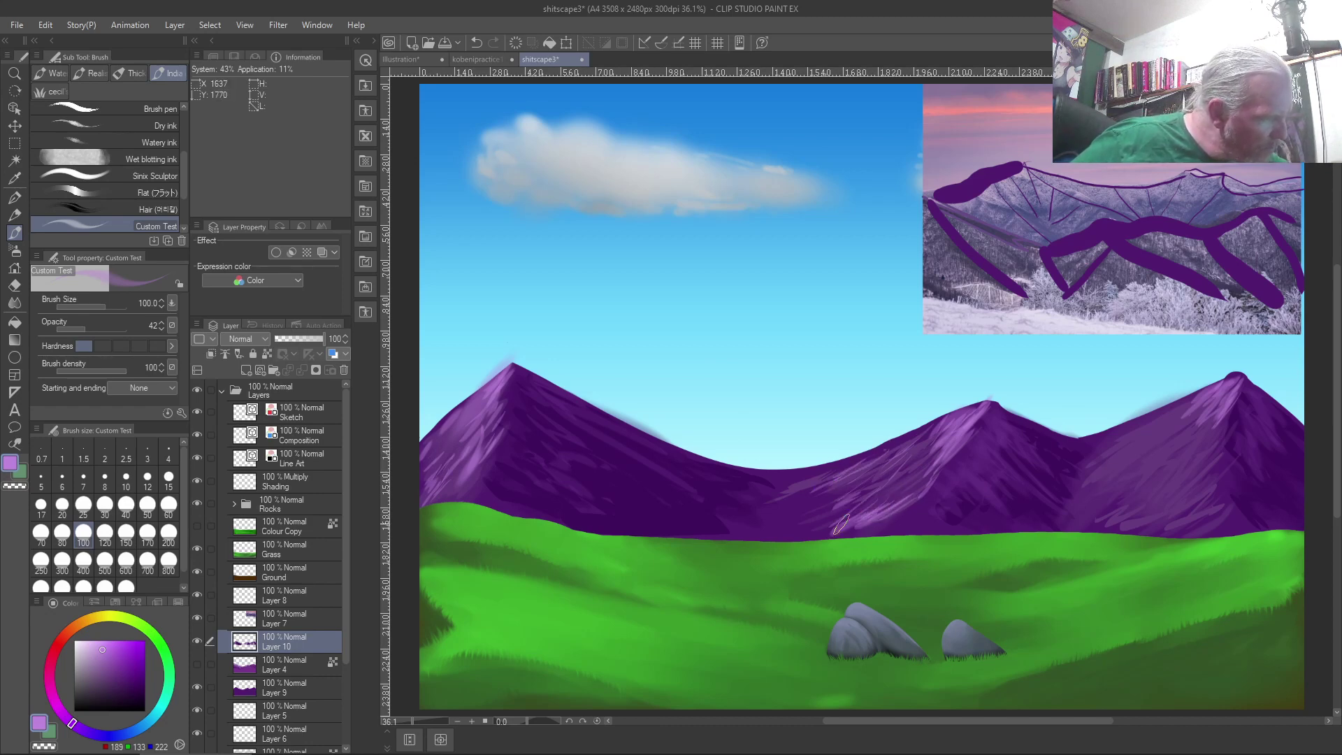
{"action": "mouse_move", "coordinate": [897, 491]}
{"action": "left_mouse_down"}
{"action": "mouse_move", "coordinate": [869, 506]}
{"action": "mouse_move", "coordinate": [913, 467]}
{"action": "left_mouse_up"}
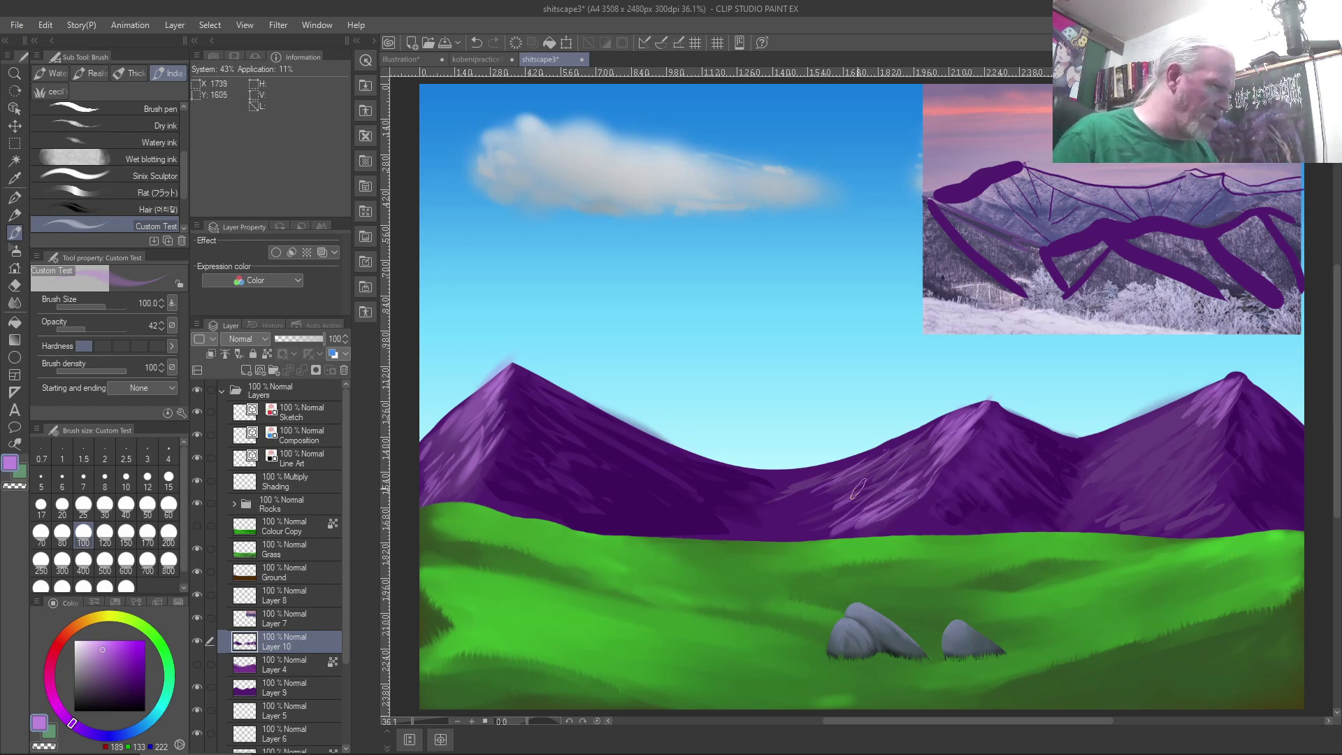
Blend the middle mountain's lit slope with muted purple (RGB 103, 63, 126) and the right mountain's left ridge with sampled purple (RGB 156, 105, 185).
{"action": "left_click_drag", "start_coordinate": [113, 665], "coordinate": [118, 694]}
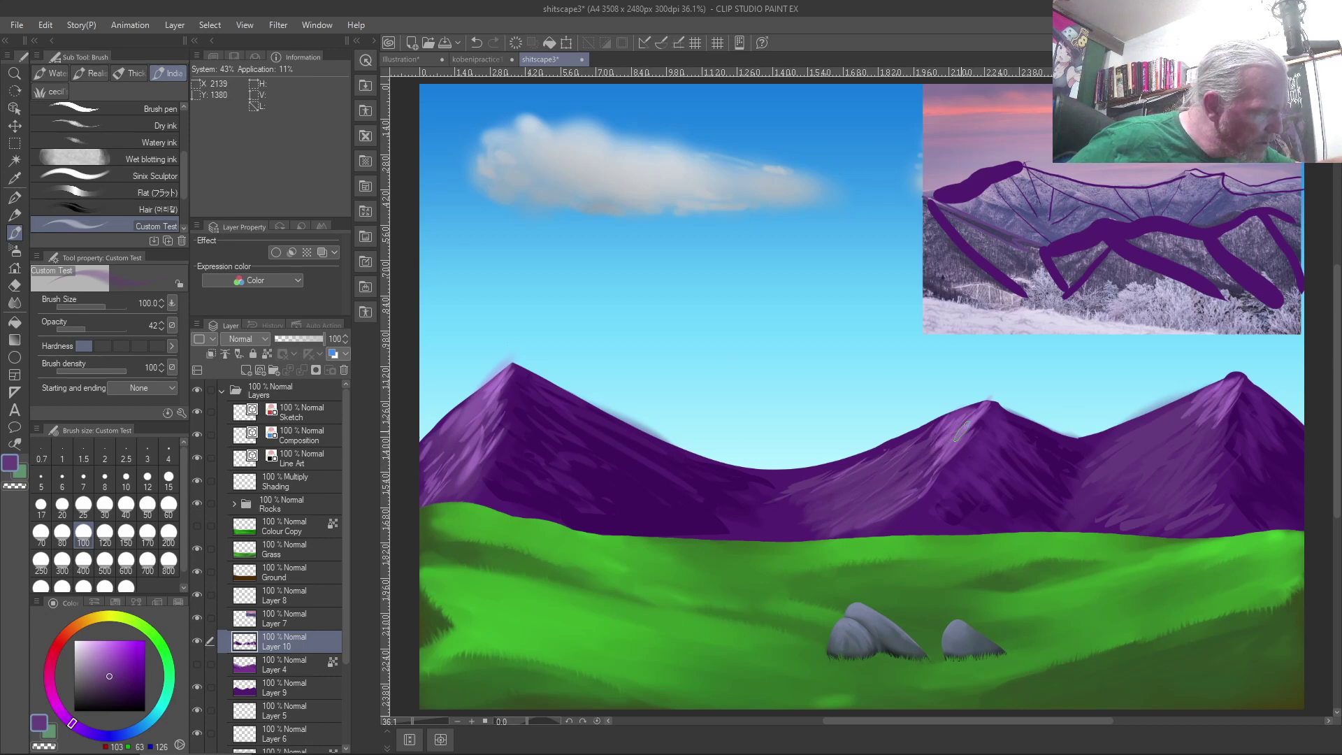
{"action": "right_click", "coordinate": [945, 445]}
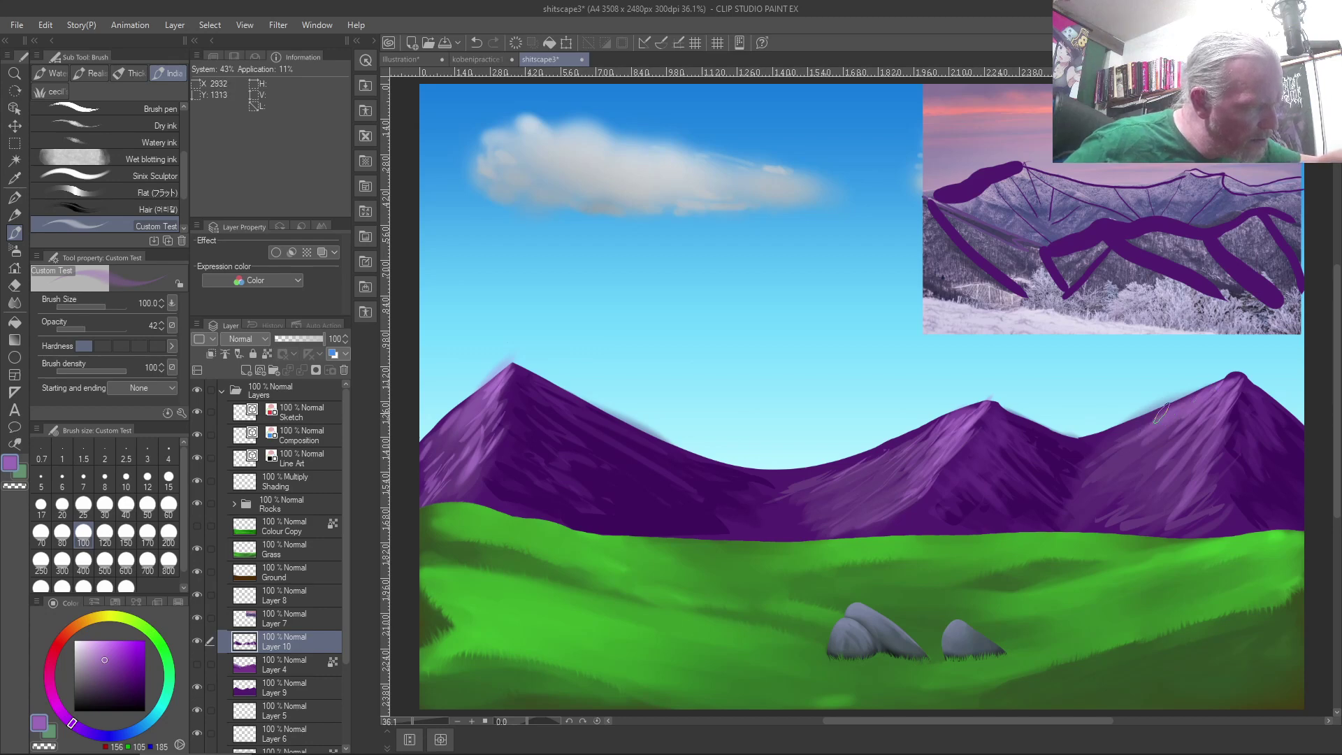
{"action": "left_click_drag", "start_coordinate": [1104, 427], "coordinate": [1134, 421]}
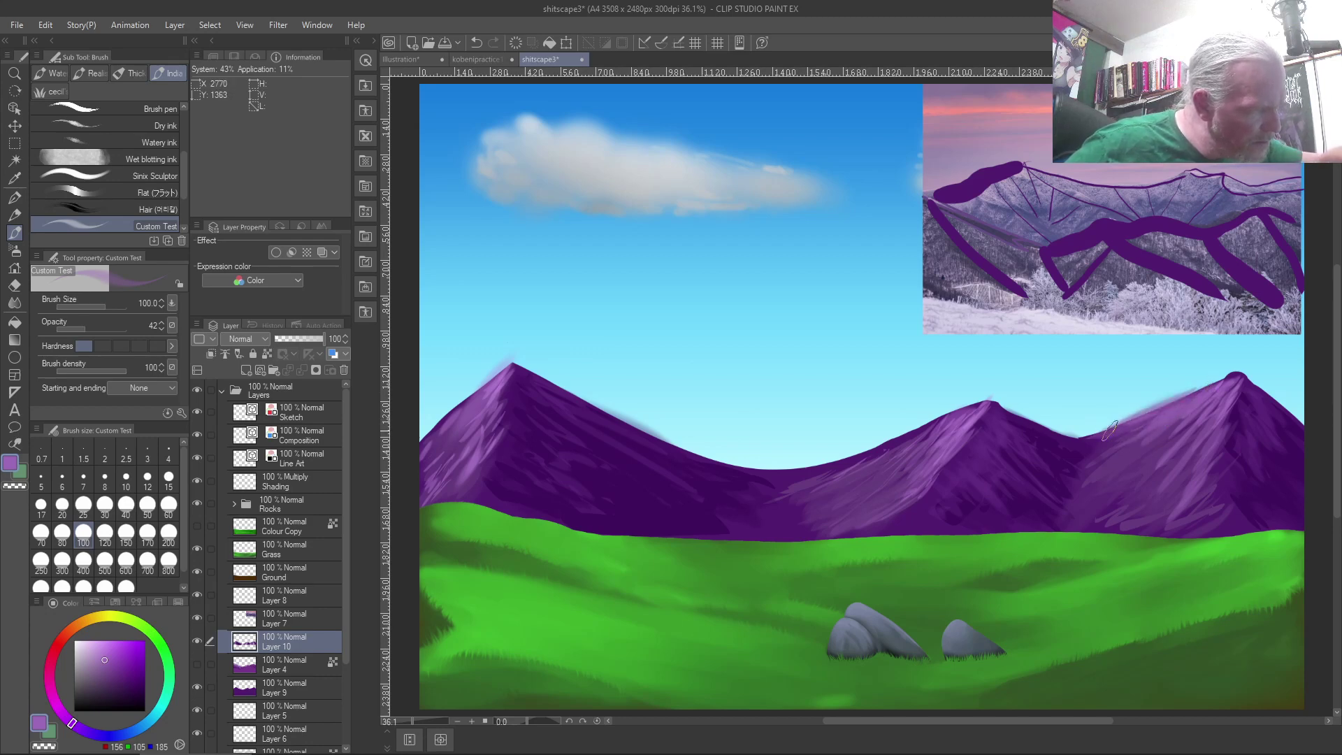
Erase the paint spilling over the ridgelines of the right and middle mountains using transparent colour, reducing the brush to size 120.
{"action": "key", "text": "c"}
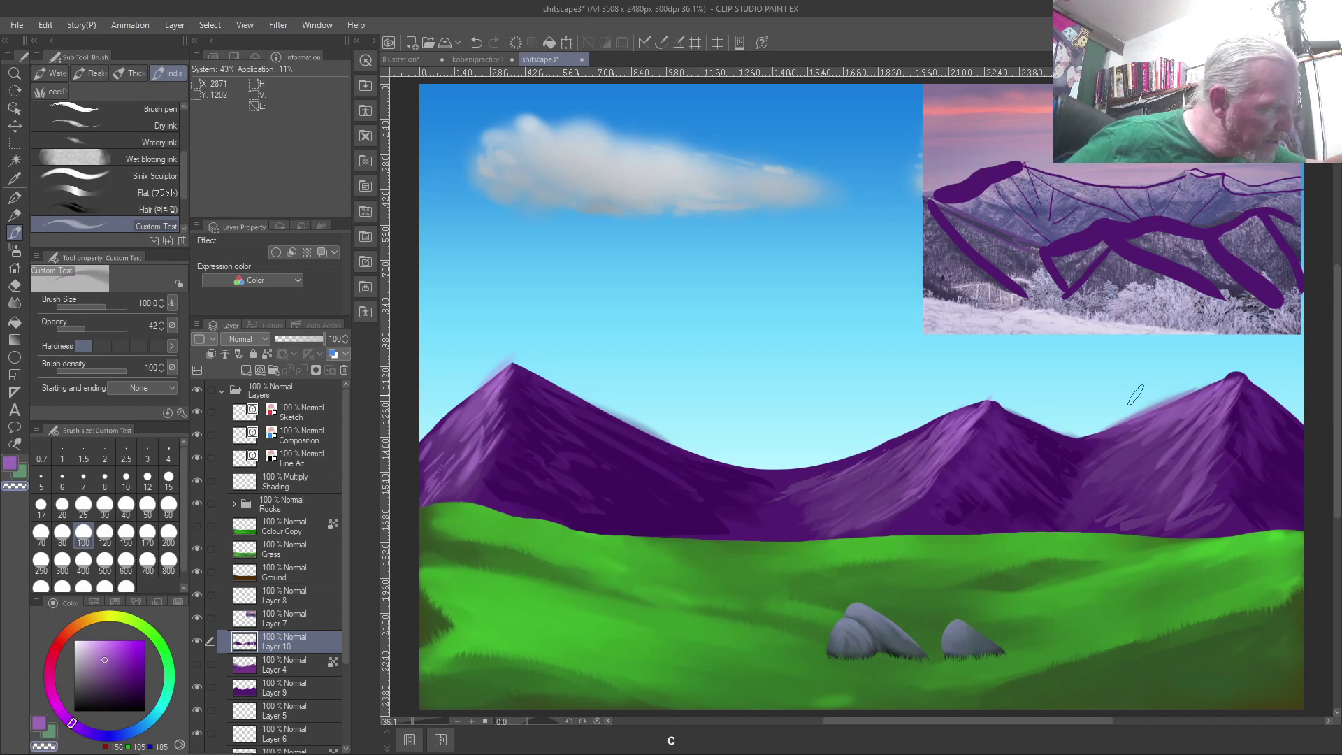
{"action": "key", "text": "bracketright"}
{"action": "key", "text": "bracketright"}
{"action": "key", "text": "bracketright"}
{"action": "key", "text": "bracketright"}
{"action": "key", "text": "bracketright"}
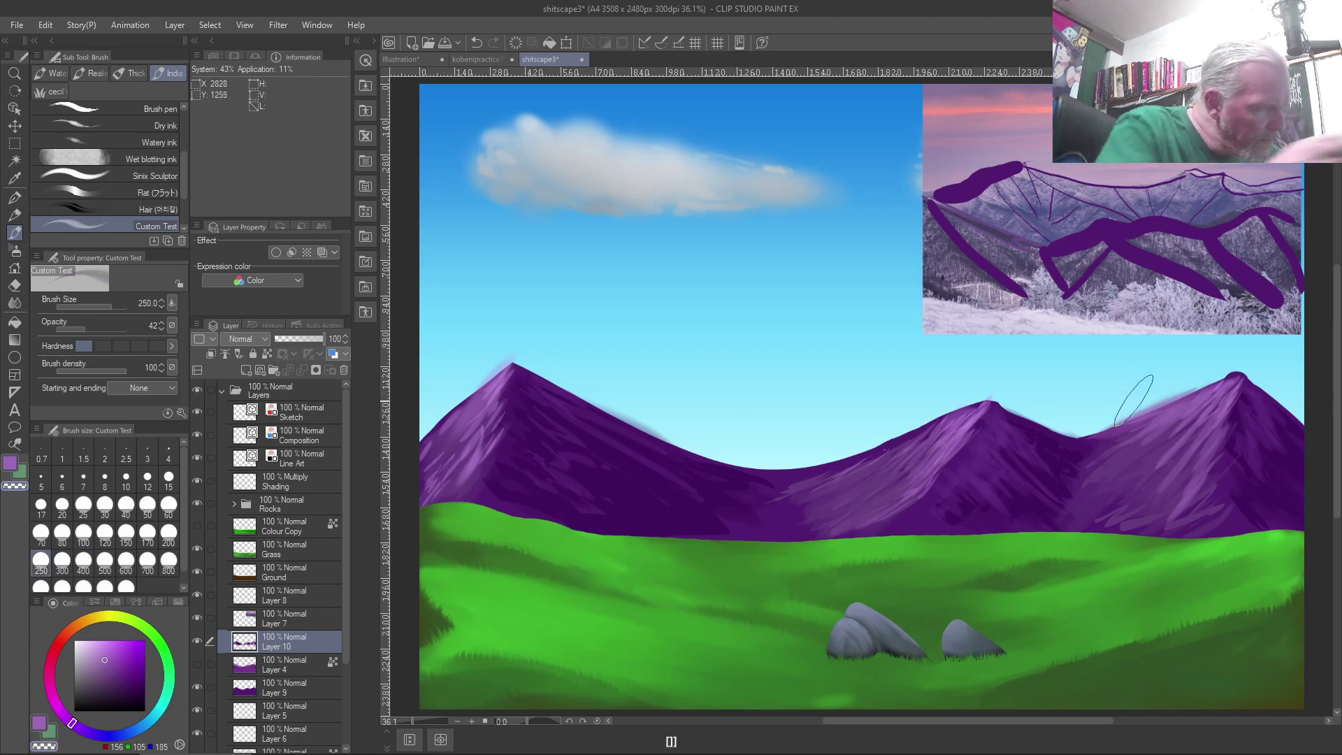
{"action": "scroll", "coordinate": [1138, 390], "scroll_direction": "up", "scroll_amount": 2}
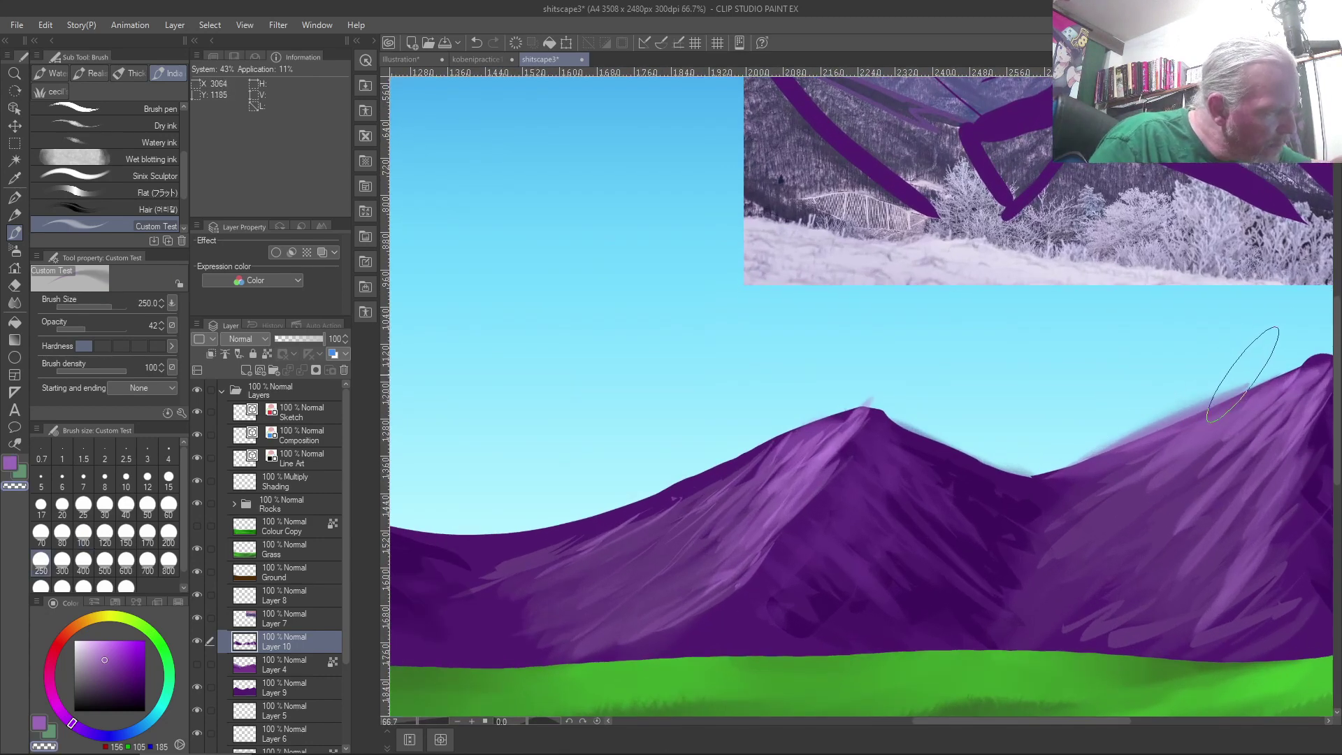
{"action": "key", "text": "bracketleft"}
{"action": "key", "text": "bracketleft"}
{"action": "key", "text": "bracketleft"}
{"action": "key", "text": "bracketleft"}
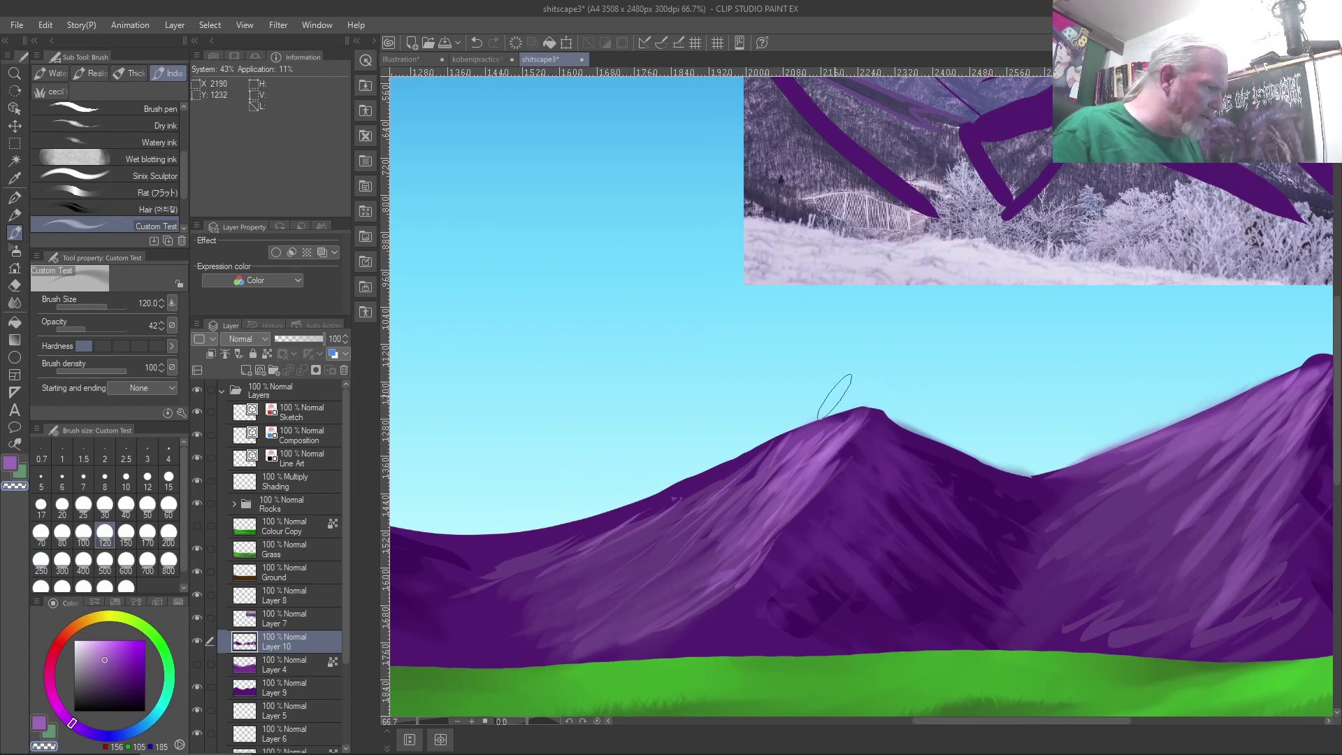
{"action": "key", "text": "ctrl+0"}
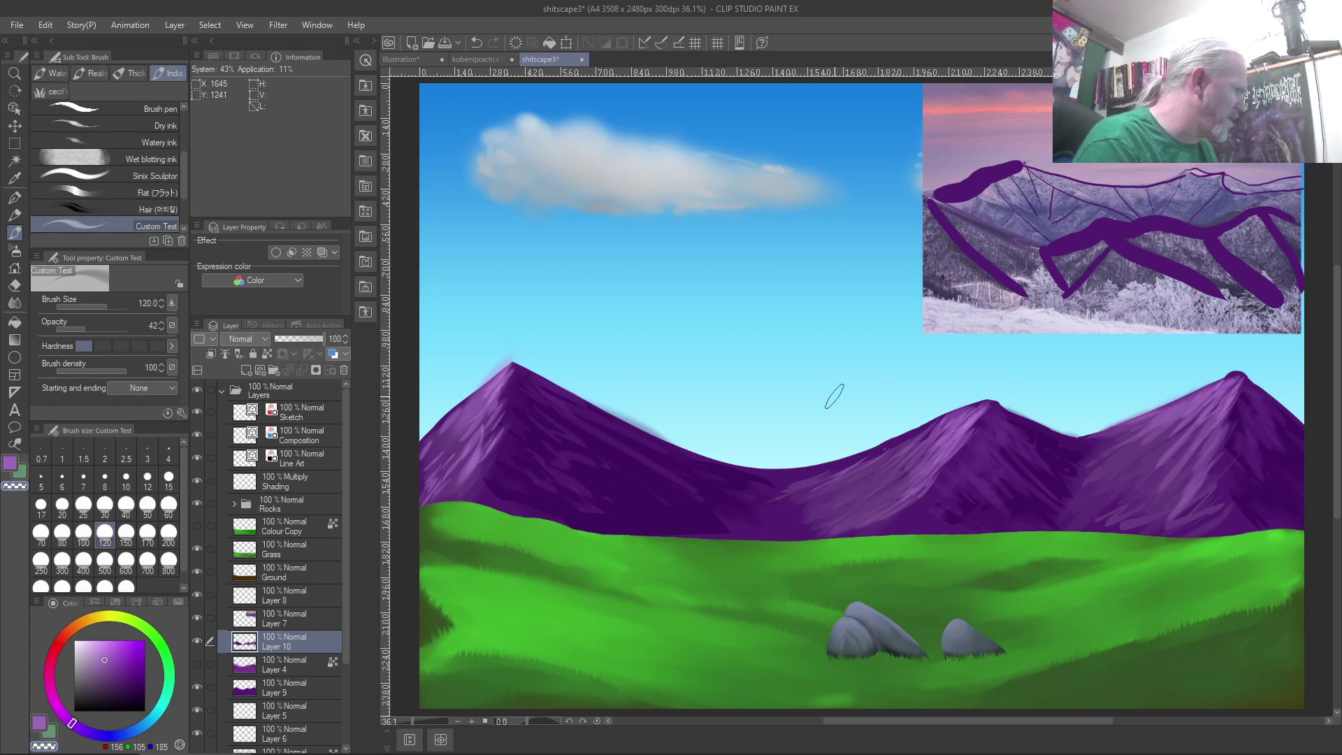
Return to the drawing colour, make the brush tip's angle adjustable in the tool properties, and set it to 136.8.
{"action": "key", "text": "c"}
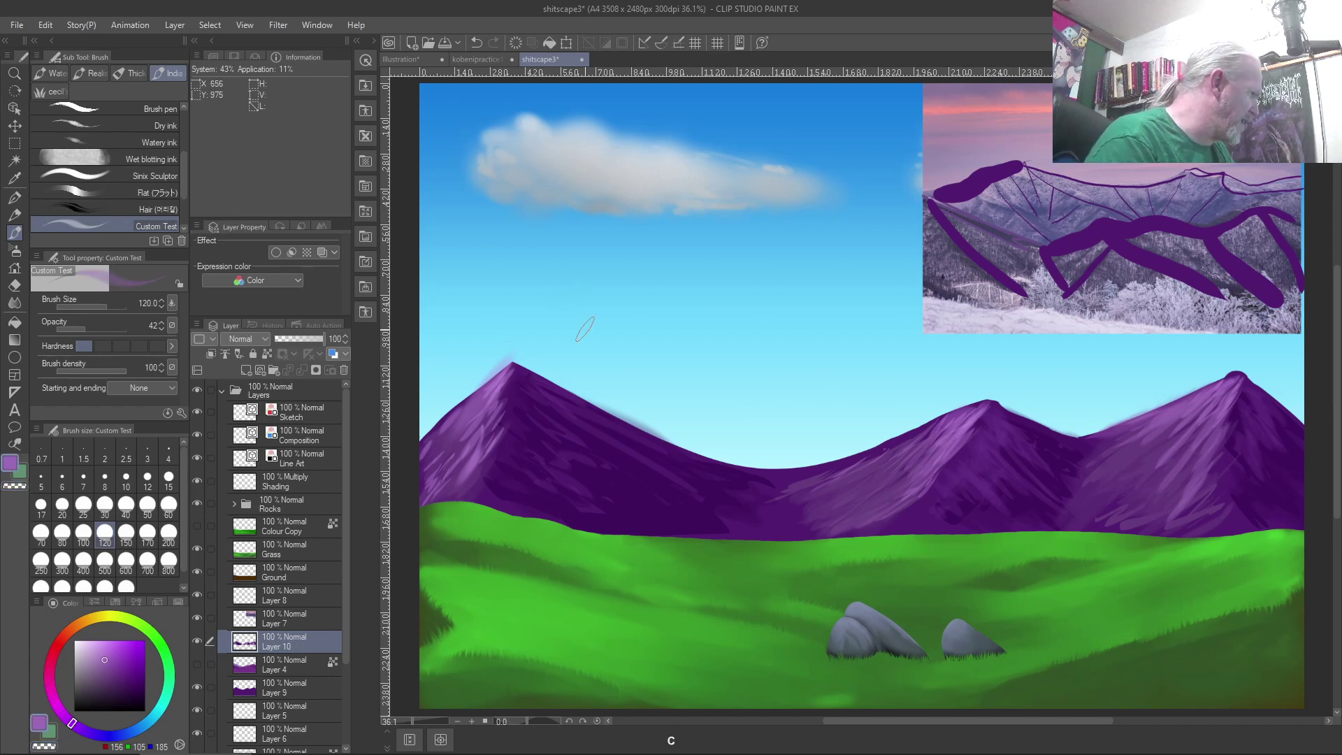
{"action": "left_click", "coordinate": [181, 413]}
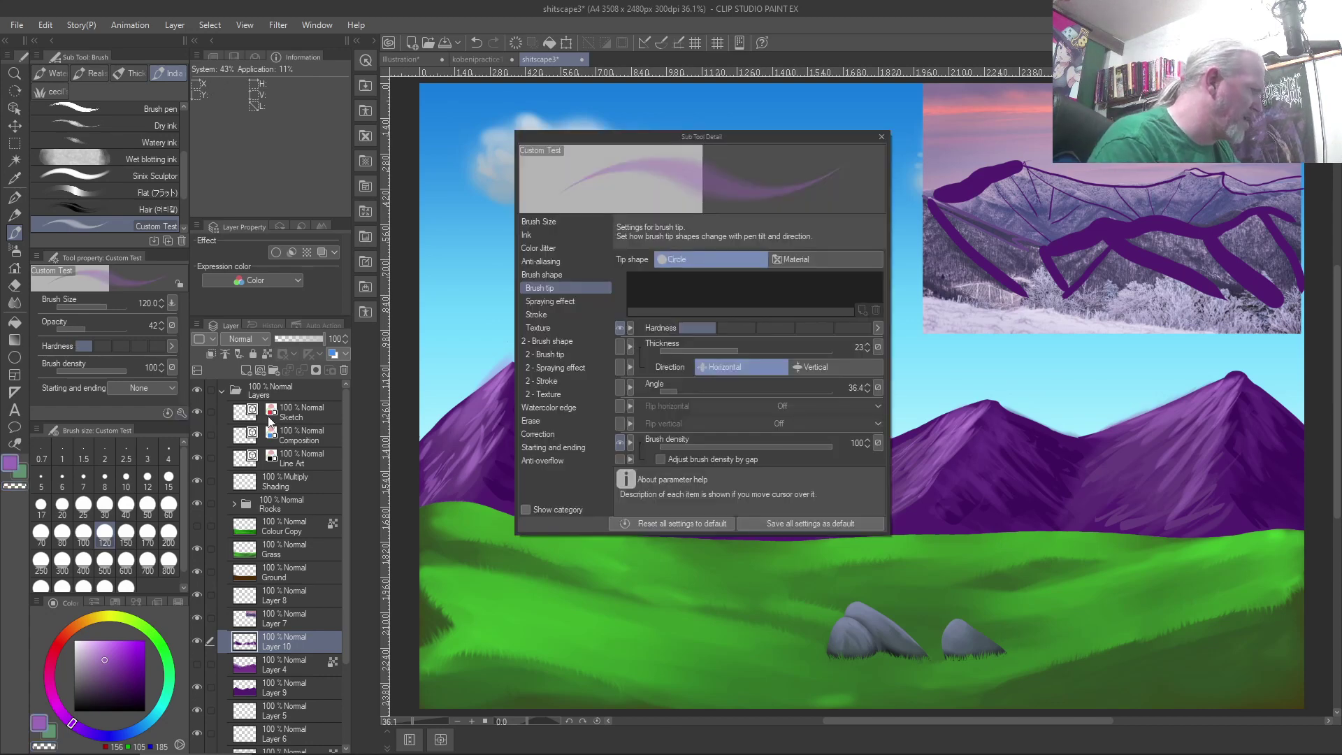
{"action": "left_click", "coordinate": [620, 388]}
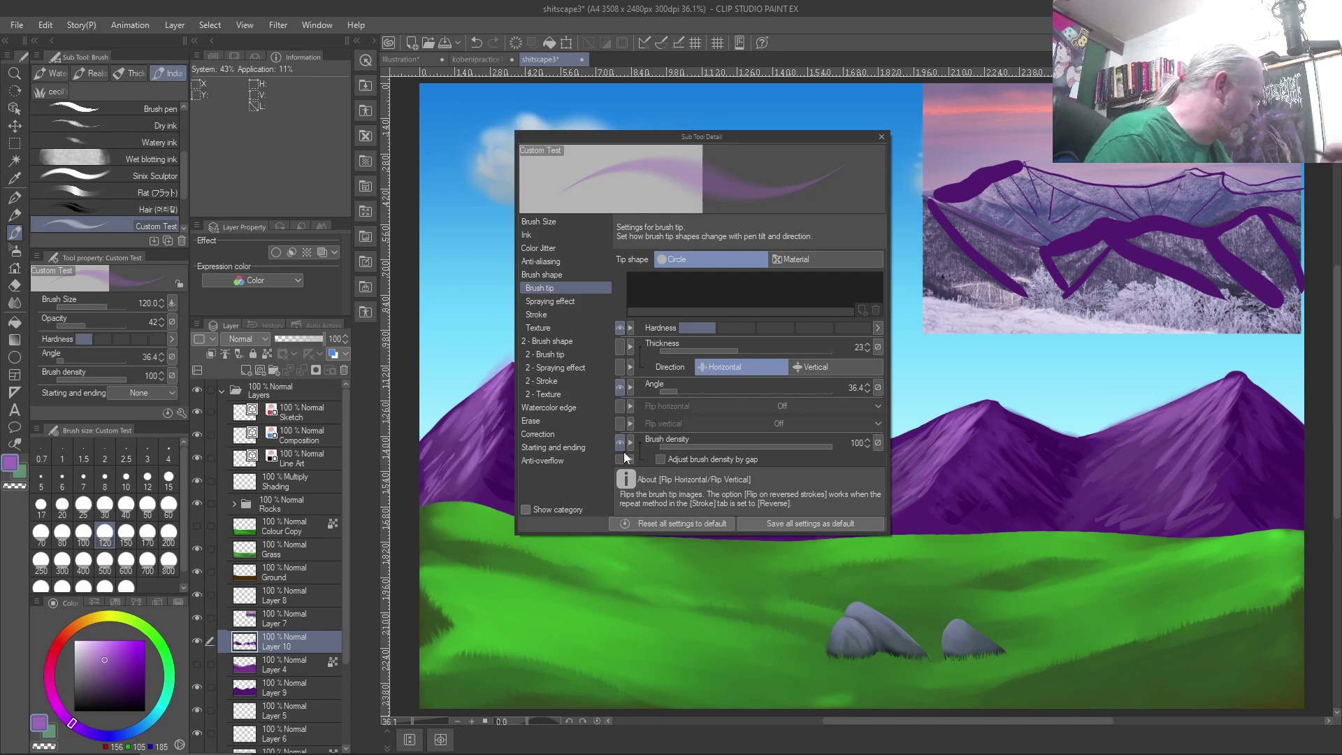
{"action": "mouse_move", "coordinate": [65, 362]}
{"action": "left_mouse_down"}
{"action": "mouse_move", "coordinate": [94, 365]}
{"action": "mouse_move", "coordinate": [82, 366]}
{"action": "left_mouse_up"}
{"action": "left_click", "coordinate": [882, 137]}
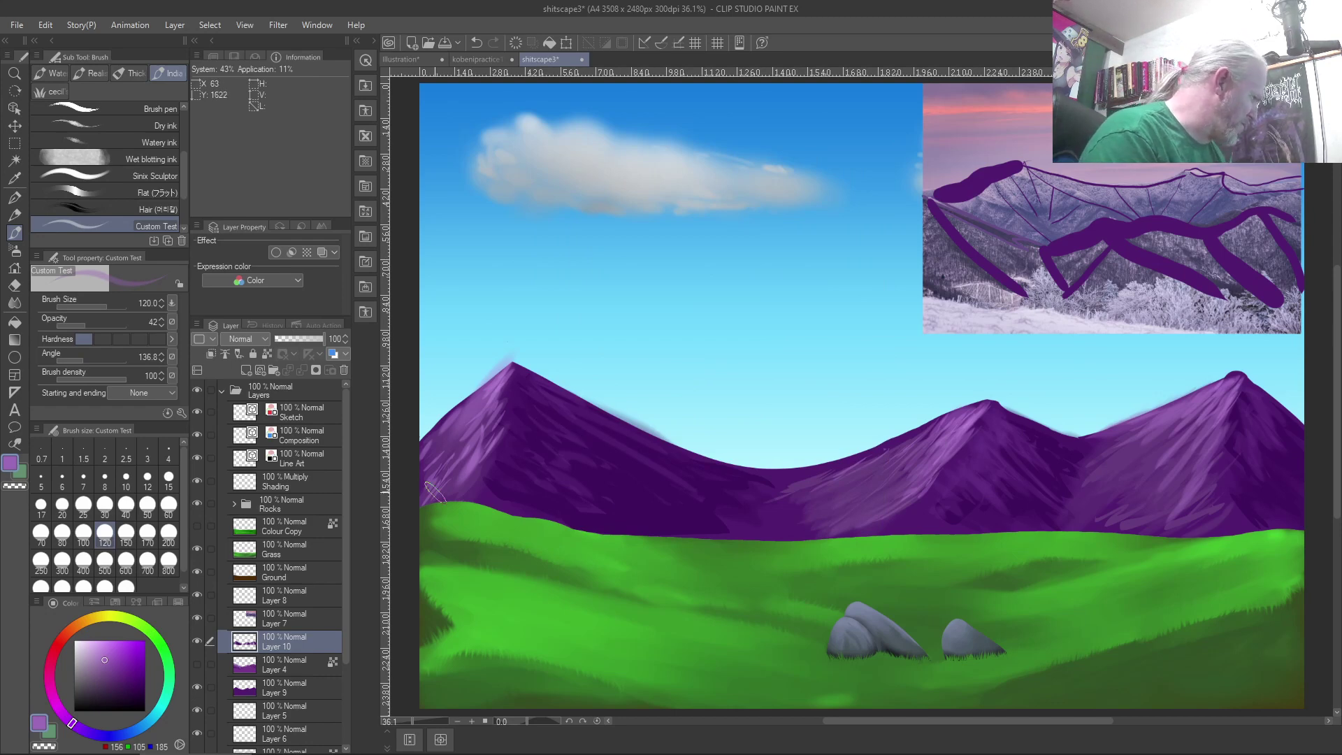
Deepen the mountains' shadowed slopes with dark purple (RGB 82, 21, 116) and a bluer purple (RGB 55, 21, 116).
{"action": "left_click", "coordinate": [132, 677]}
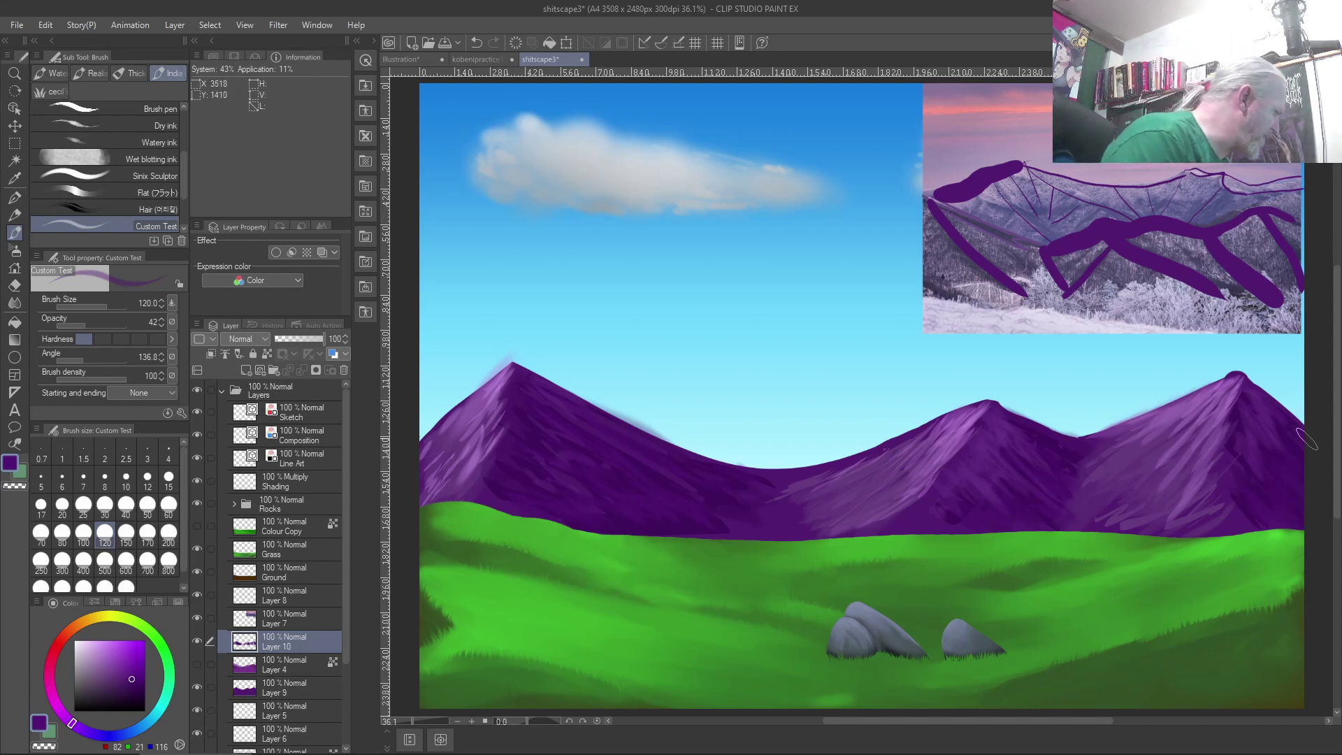
{"action": "left_click_drag", "start_coordinate": [85, 736], "coordinate": [88, 737]}
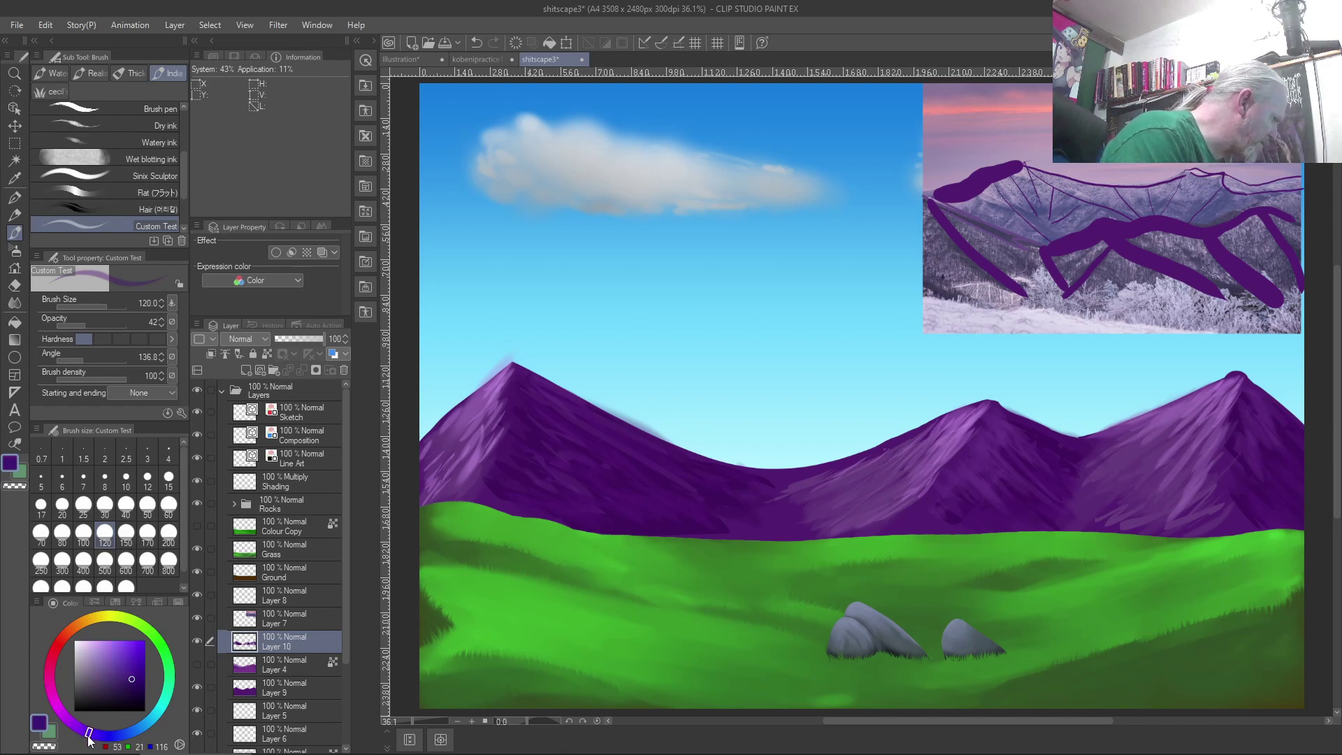
{"action": "left_click_drag", "start_coordinate": [92, 738], "coordinate": [88, 736]}
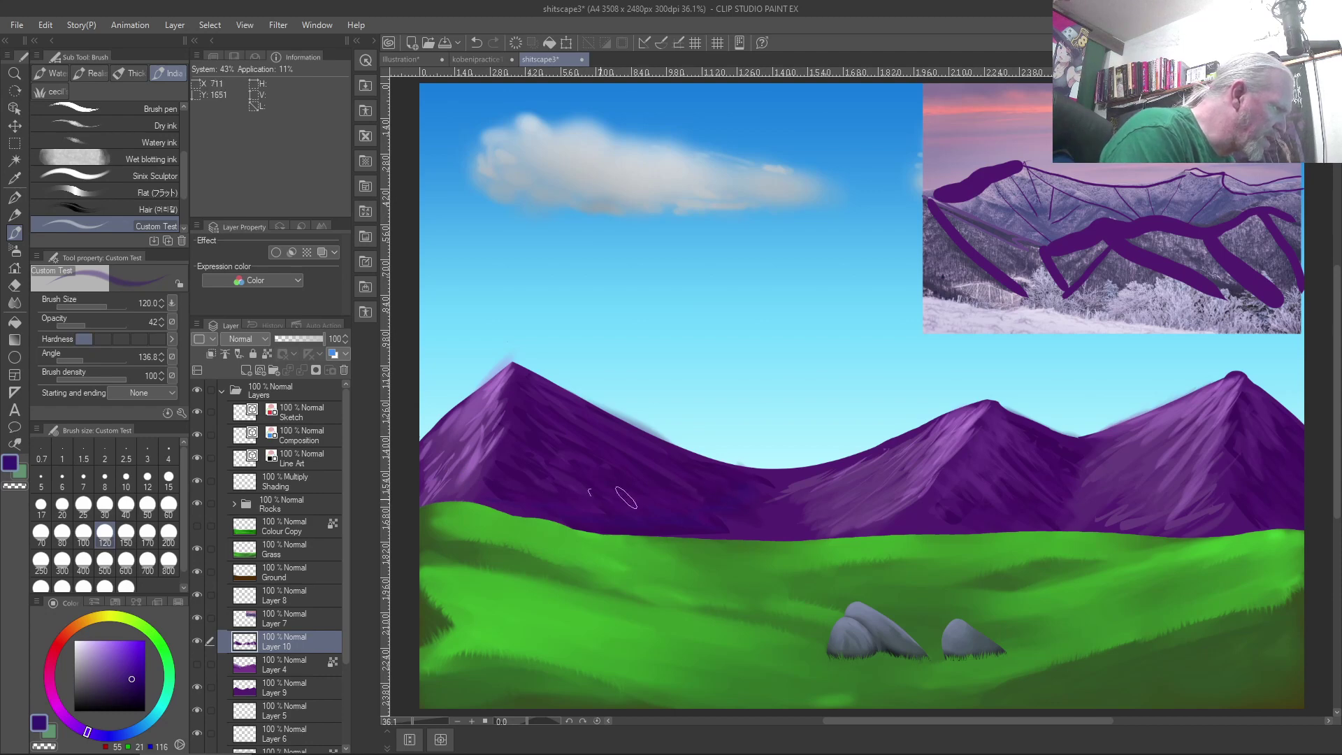
Lower the opacity to 15, set the angle to 32.4, and glaze greyish purple (RGB 85, 66, 119) over the middle mountain's left slope.
{"action": "left_click_drag", "start_coordinate": [73, 326], "coordinate": [66, 327]}
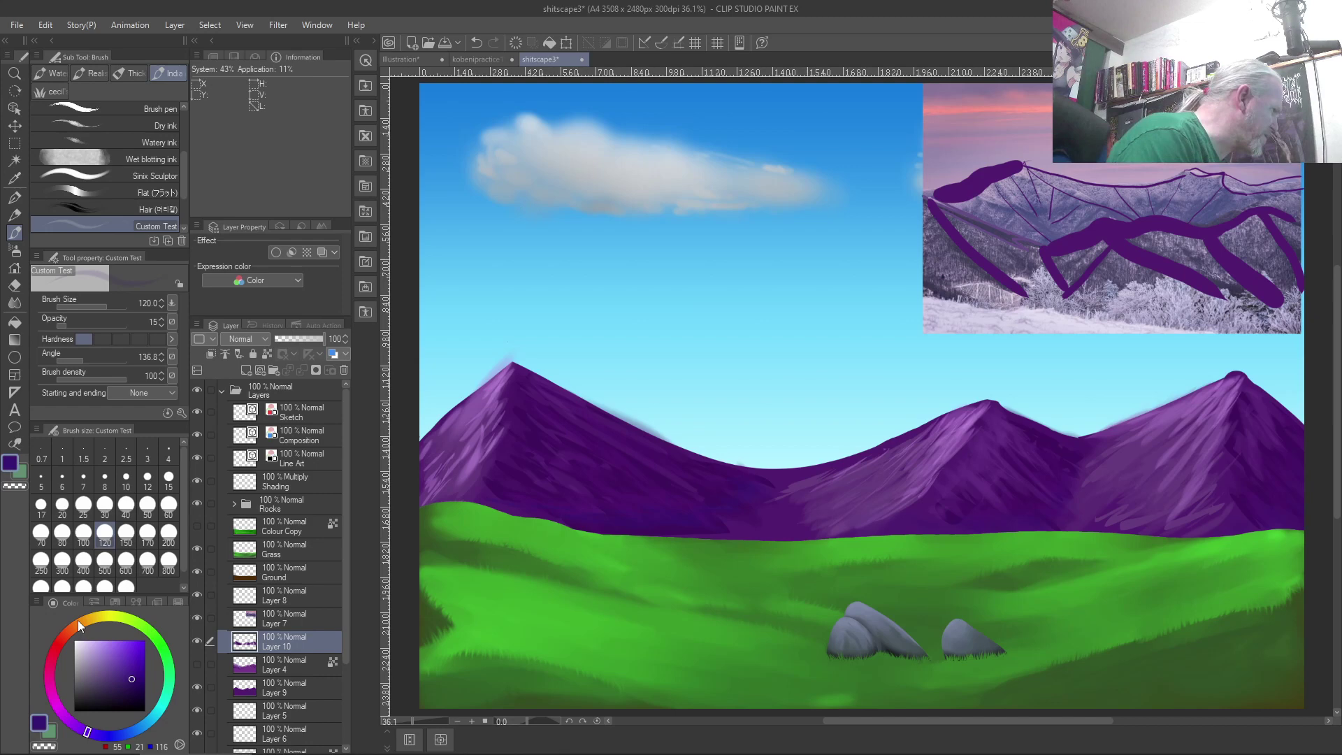
{"action": "left_click_drag", "start_coordinate": [76, 358], "coordinate": [64, 364]}
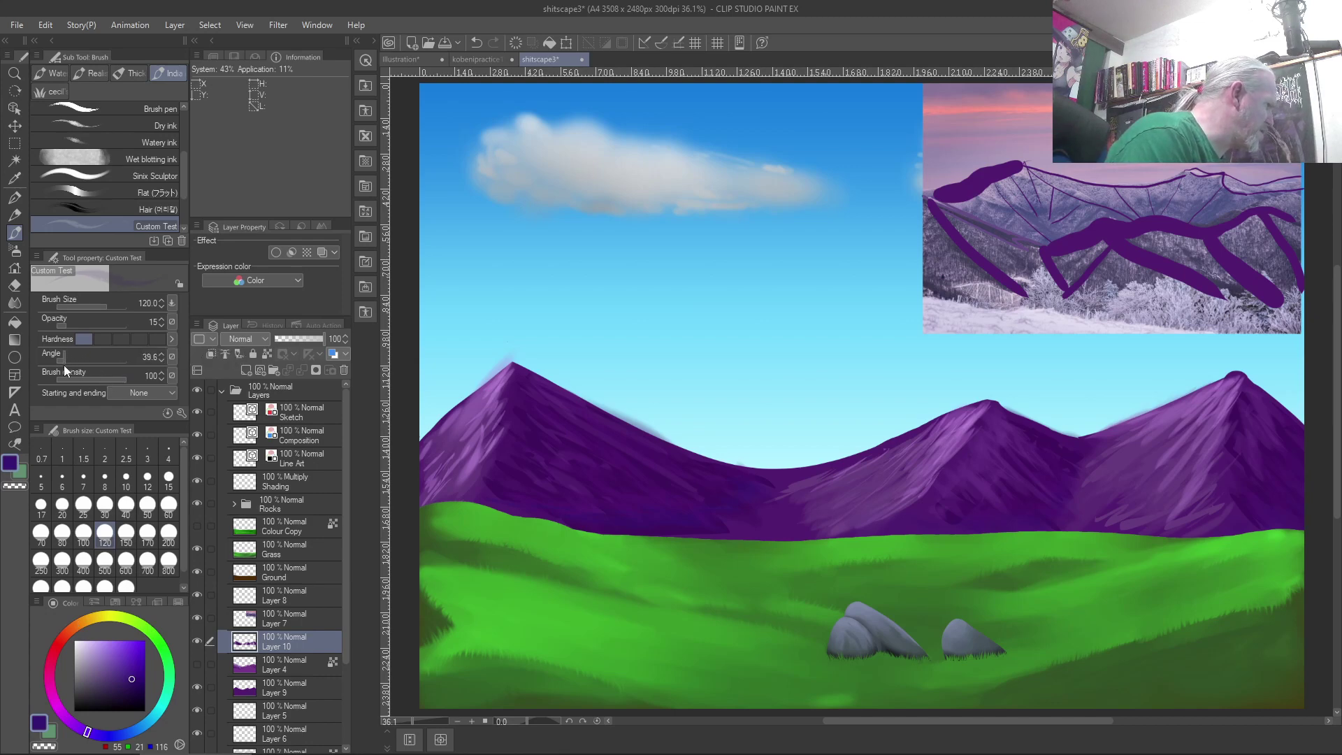
{"action": "left_click", "coordinate": [108, 672]}
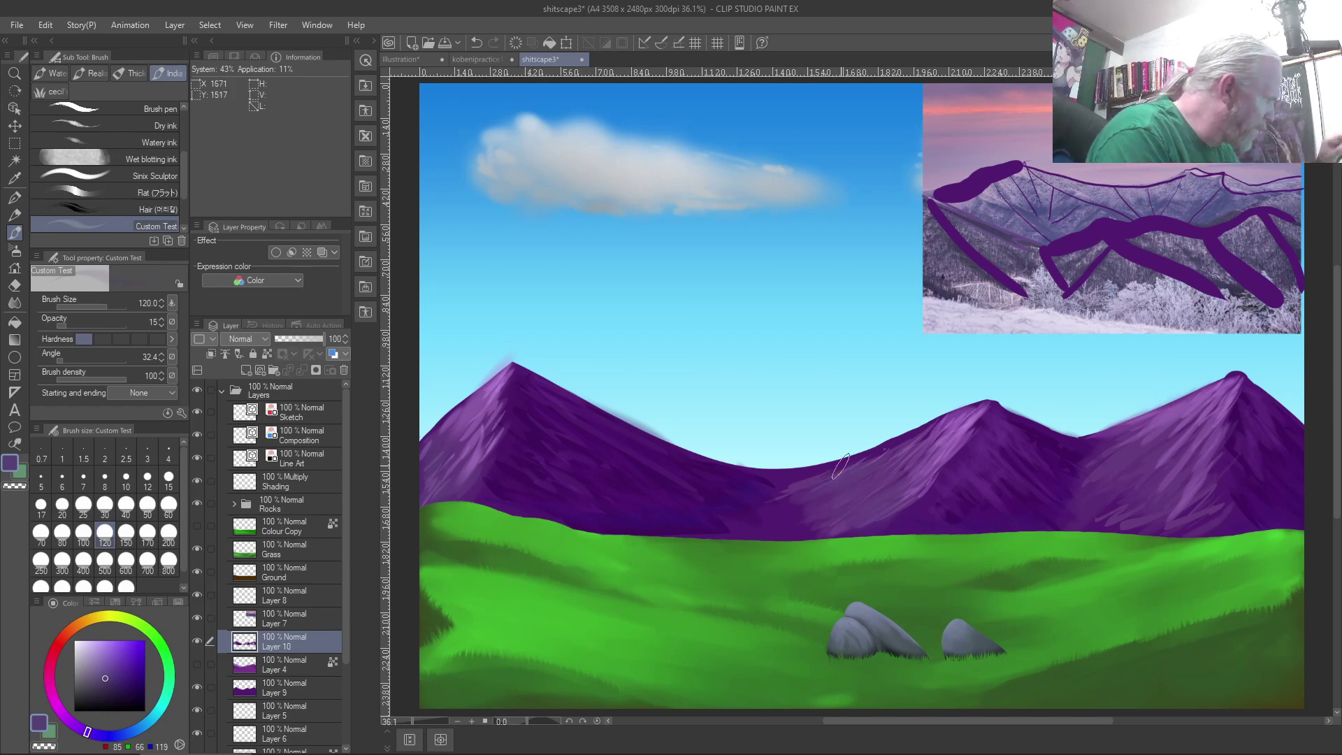
Try the brush angle at 64.8, return it to 32.4, and glaze sampled light purple (RGB 139, 91, 167) over the right mountain's left slope.
{"action": "left_click", "coordinate": [69, 359]}
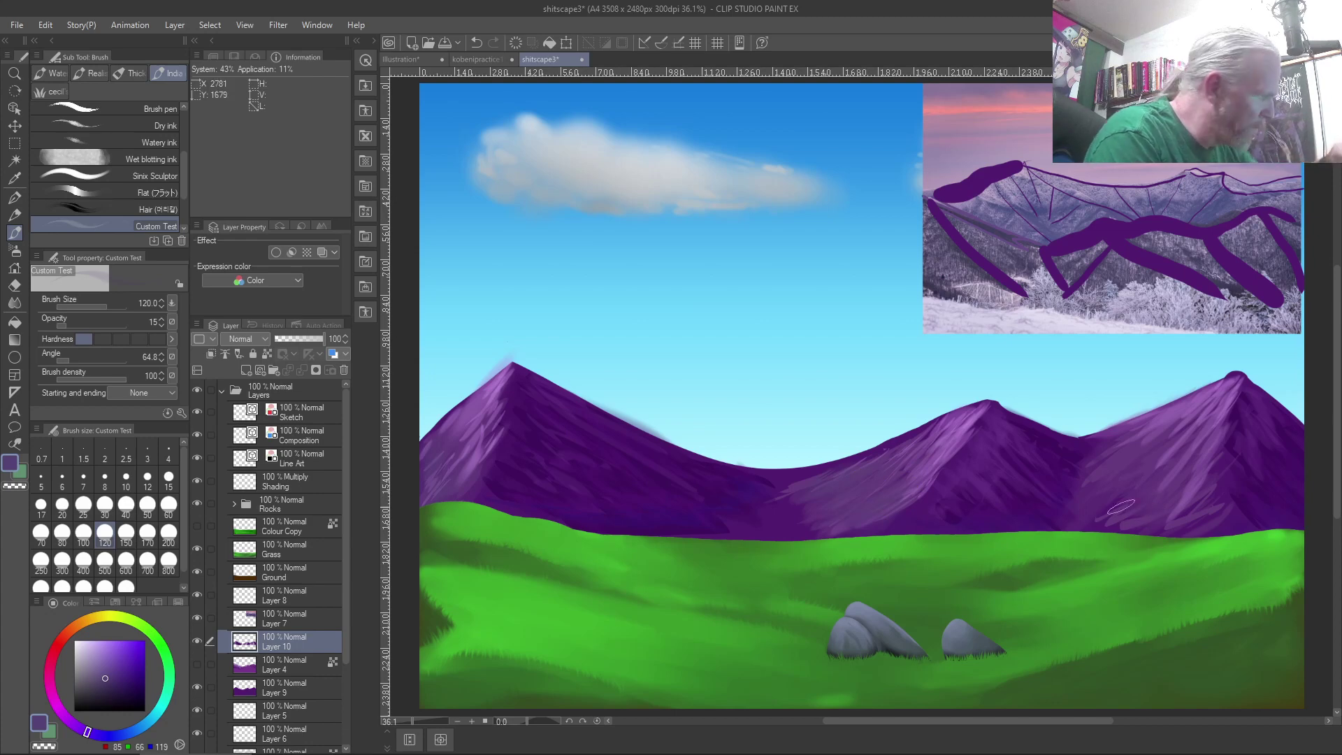
{"action": "left_click", "coordinate": [67, 359]}
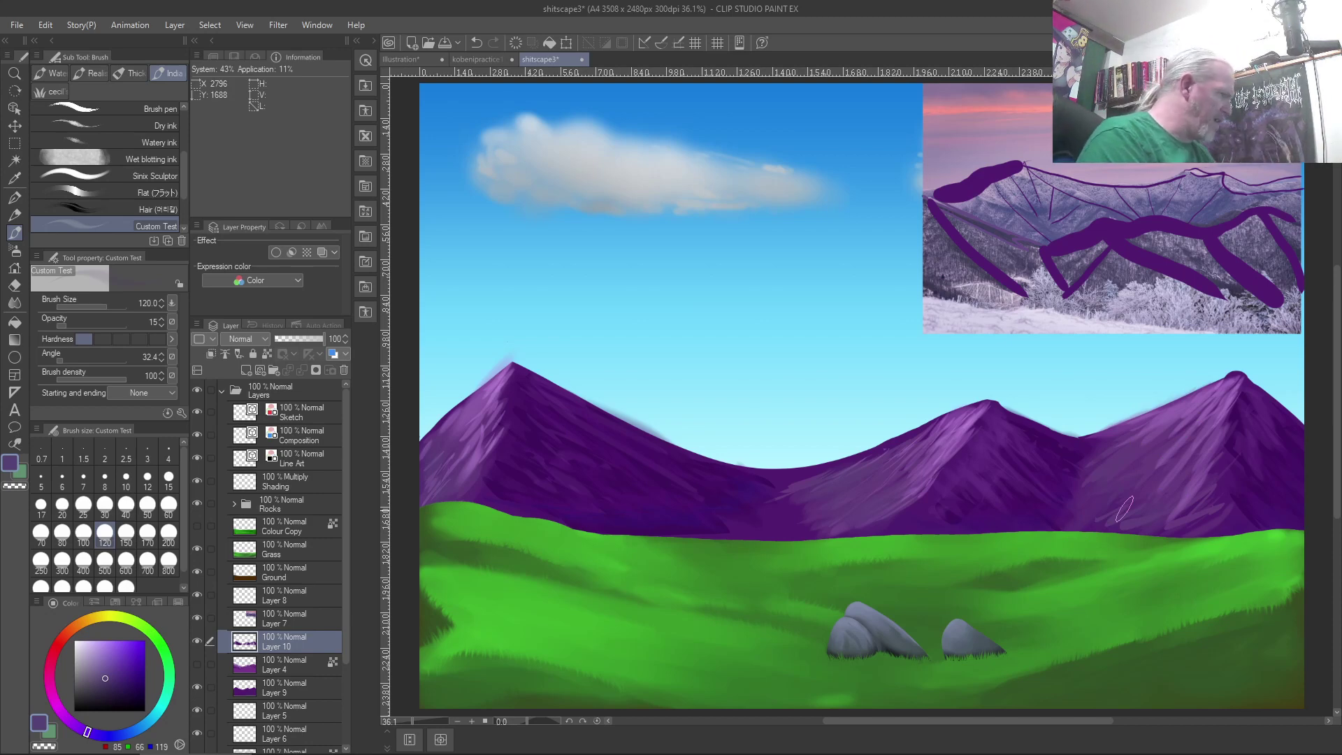
{"action": "right_click", "coordinate": [1169, 421]}
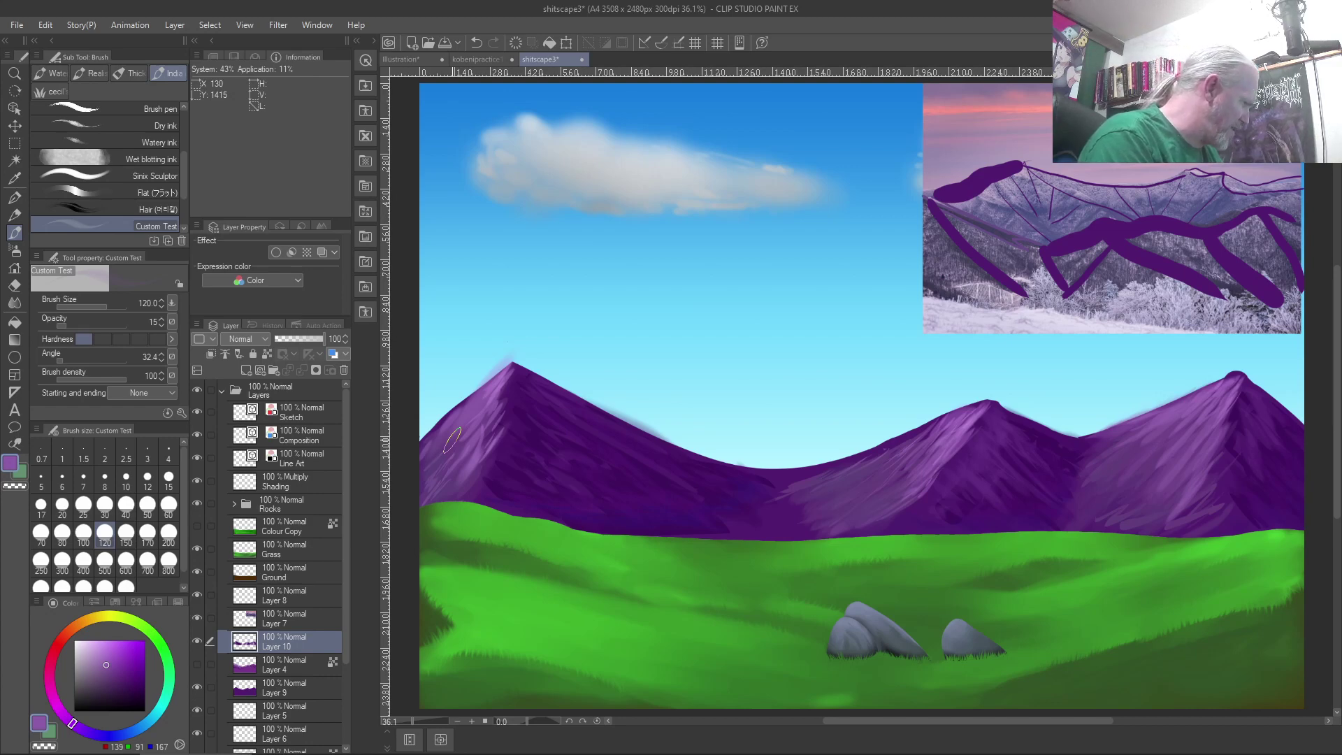
Try bluish purple (RGB 102, 91, 167) on the valley base, undo it, and glaze dark blue-purple (RGB 57, 48, 111) there instead.
{"action": "left_click", "coordinate": [101, 733]}
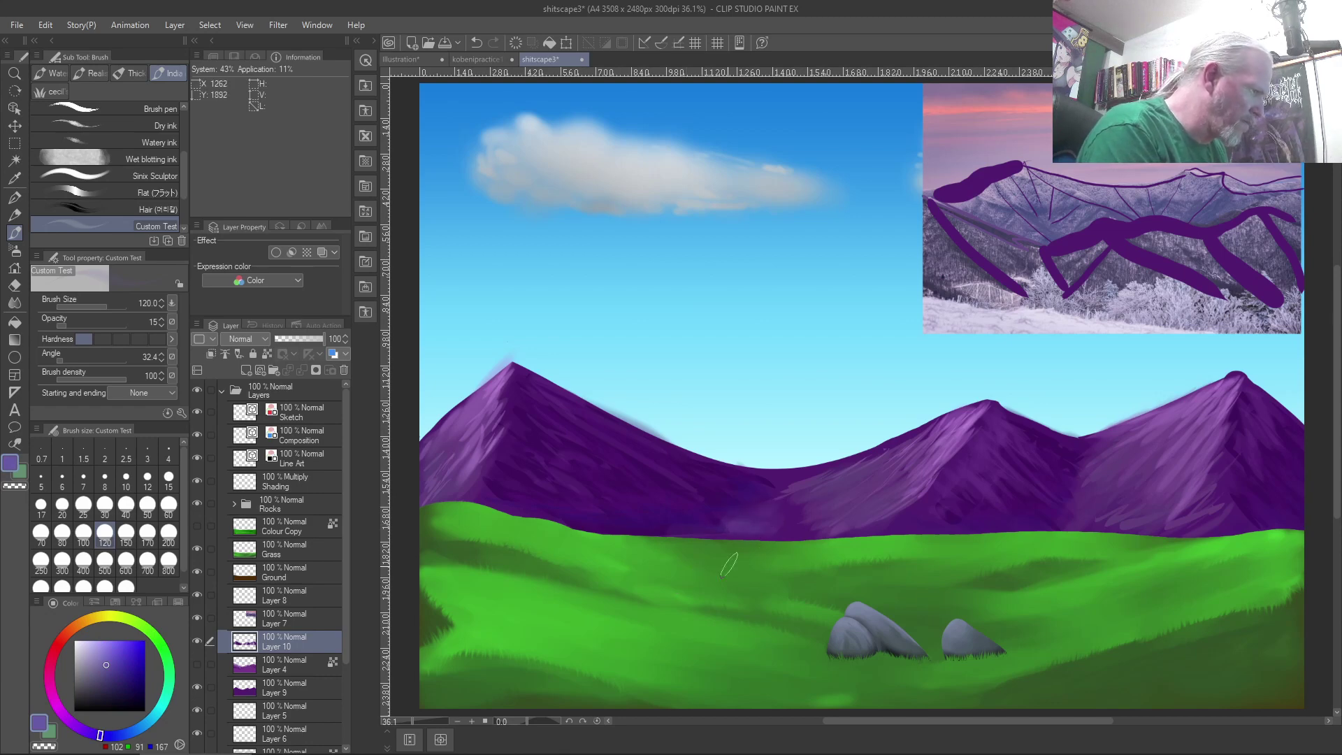
{"action": "key", "text": "ctrl+z"}
{"action": "left_click", "coordinate": [114, 680]}
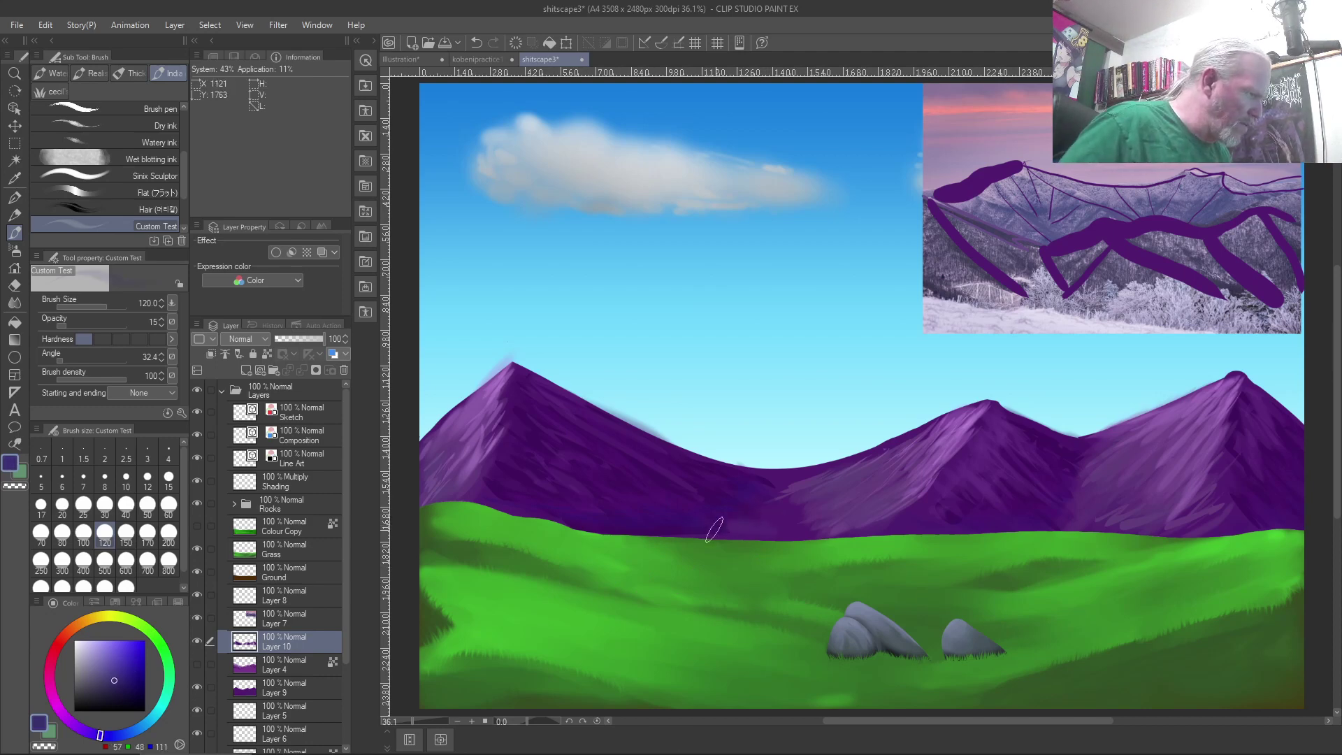
{"action": "mouse_move", "coordinate": [745, 529]}
{"action": "left_mouse_down"}
{"action": "mouse_move", "coordinate": [696, 510]}
{"action": "mouse_move", "coordinate": [735, 524]}
{"action": "mouse_move", "coordinate": [688, 532]}
{"action": "mouse_move", "coordinate": [750, 527]}
{"action": "mouse_move", "coordinate": [676, 522]}
{"action": "mouse_move", "coordinate": [800, 528]}
{"action": "mouse_move", "coordinate": [563, 526]}
{"action": "mouse_move", "coordinate": [704, 525]}
{"action": "mouse_move", "coordinate": [522, 500]}
{"action": "mouse_move", "coordinate": [717, 537]}
{"action": "left_mouse_up"}
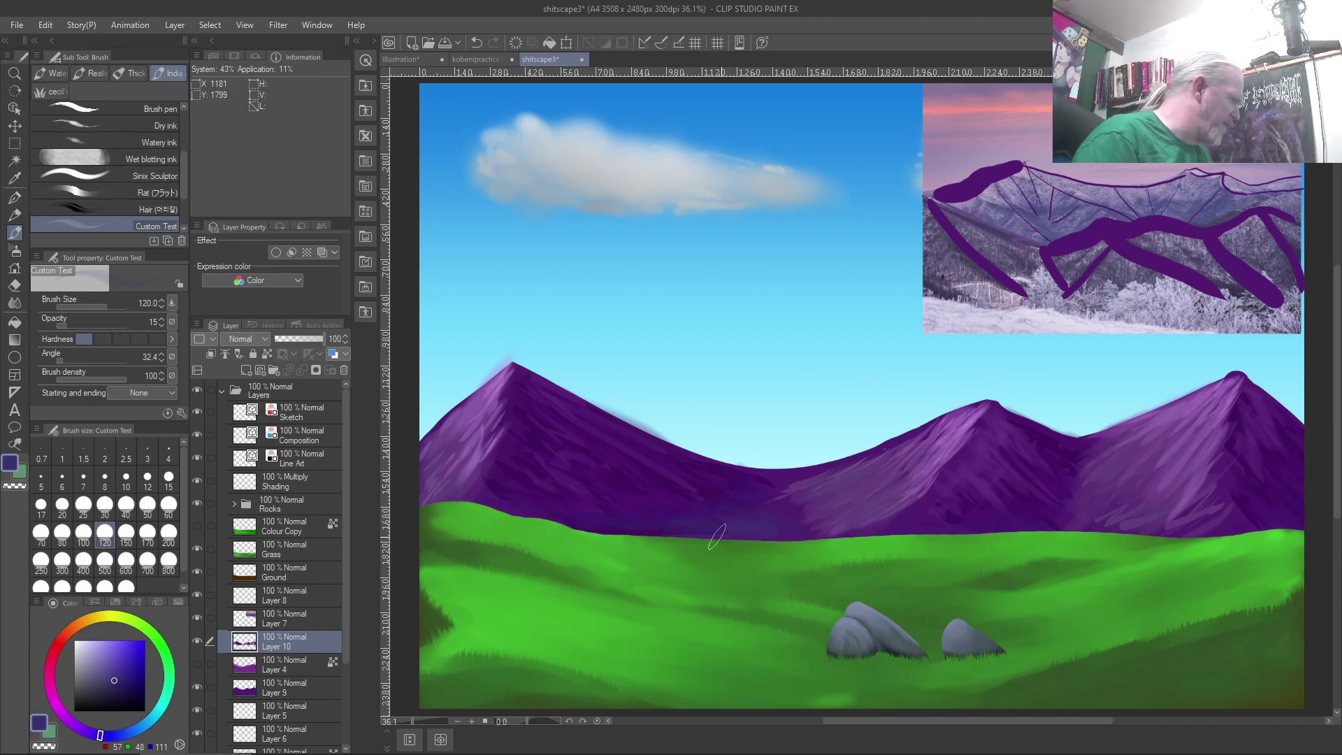
Choose pale lavender (RGB 159, 150, 209), enlarge the brush to size 1700, and set the brush tip's thickness to 100.
{"action": "left_click", "coordinate": [95, 656]}
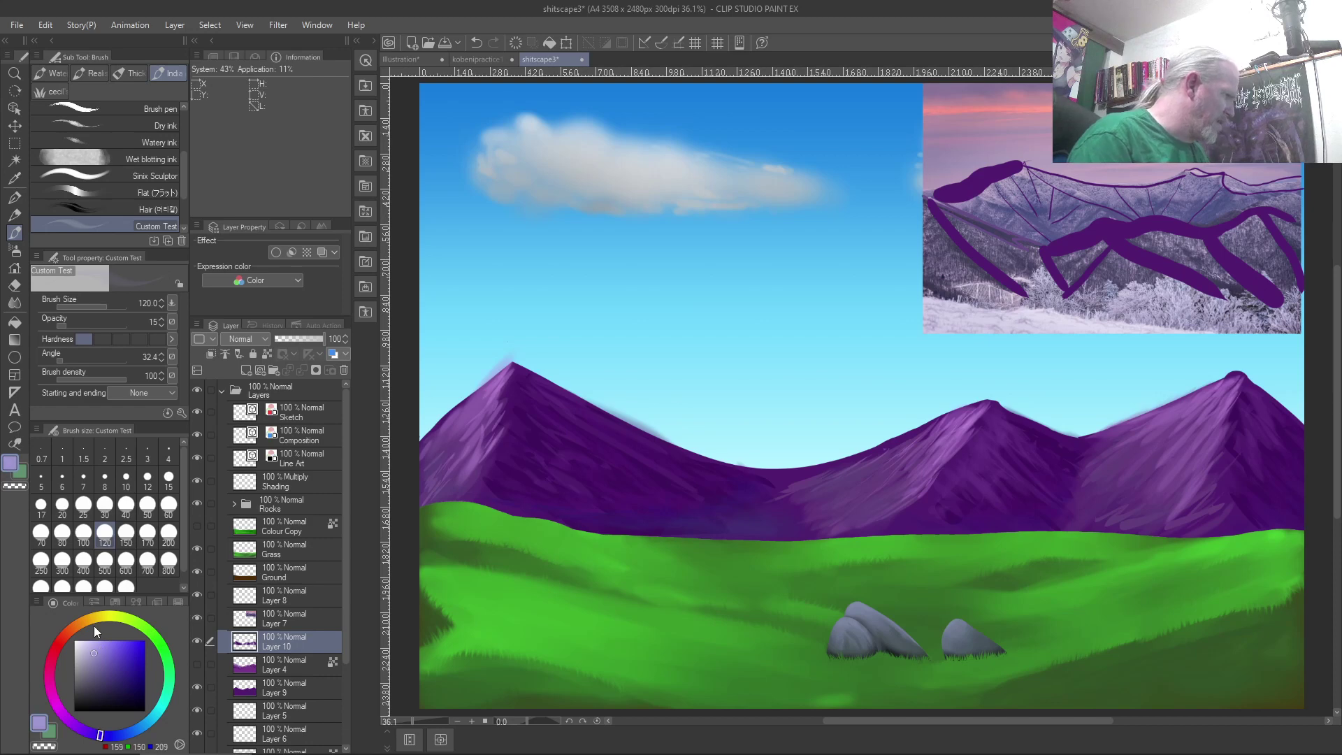
{"action": "left_click_drag", "start_coordinate": [863, 392], "coordinate": [1076, 391]}
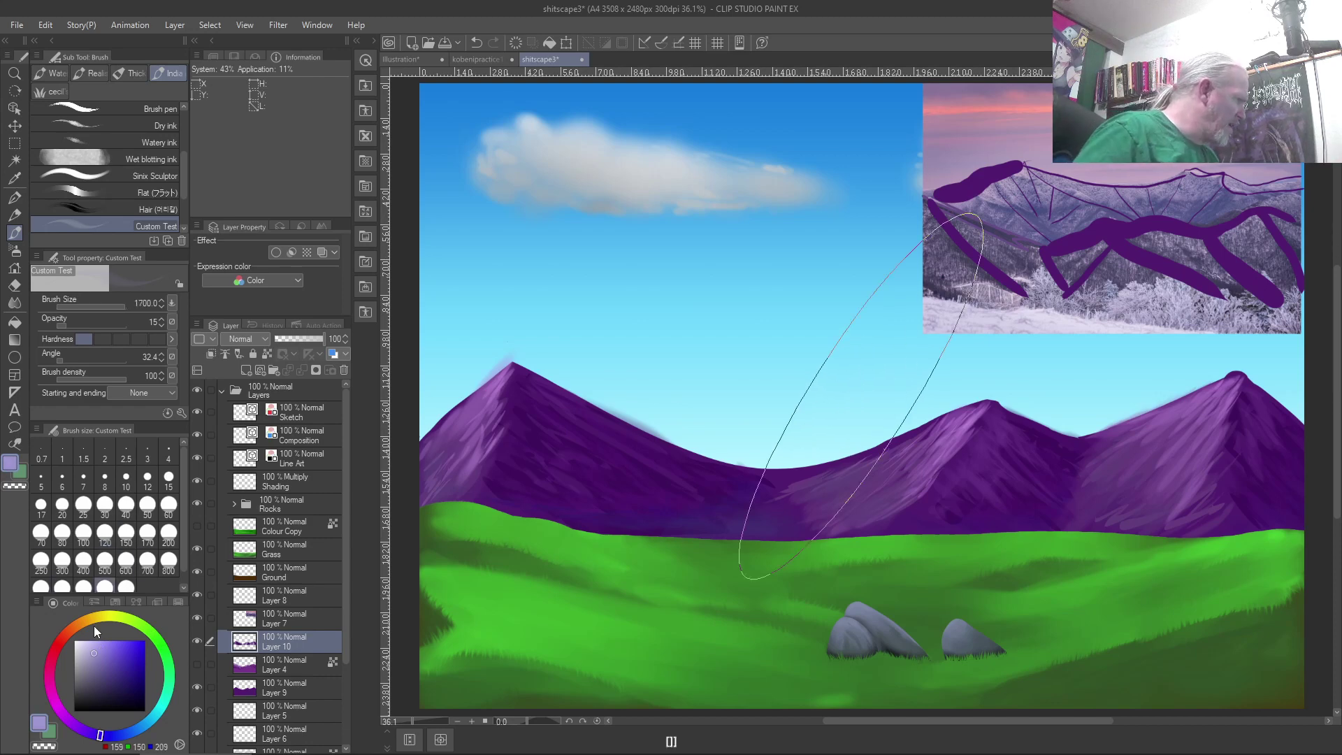
{"action": "left_click", "coordinate": [181, 413]}
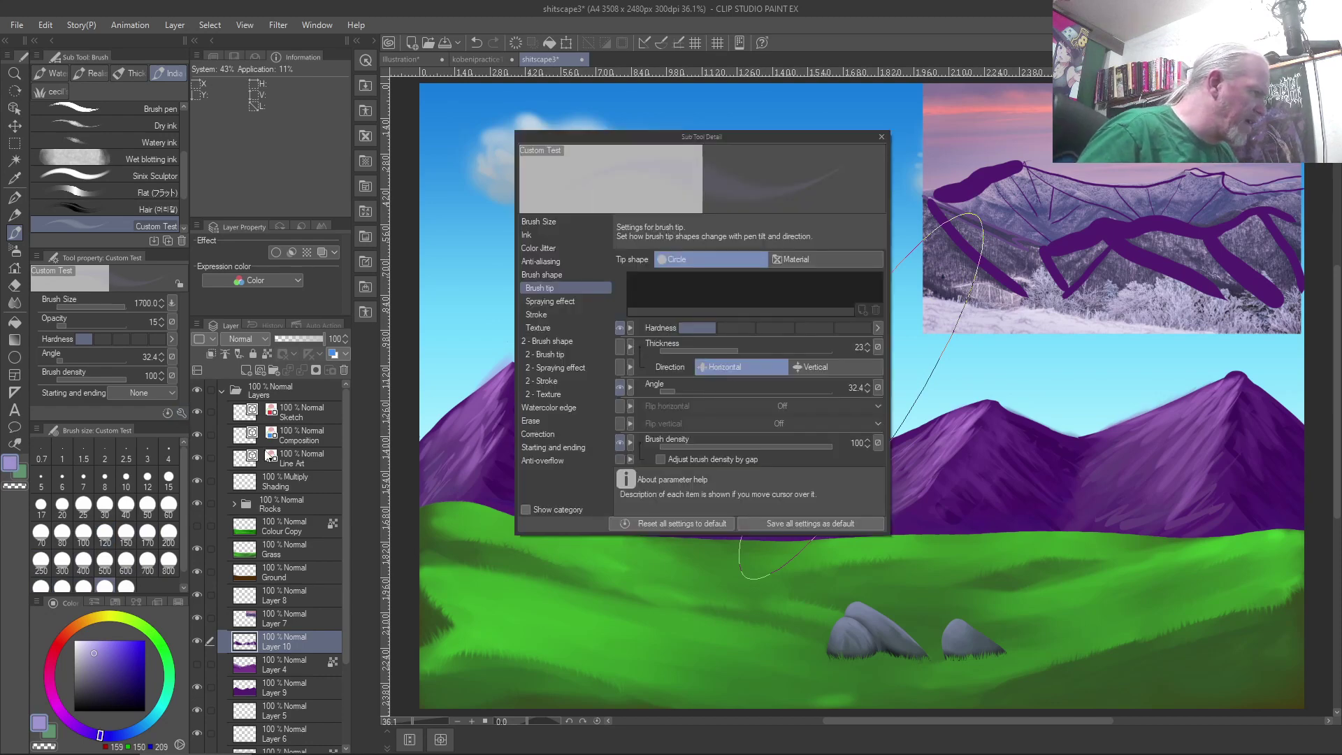
{"action": "left_click_drag", "start_coordinate": [737, 354], "coordinate": [915, 402]}
{"action": "left_click", "coordinate": [767, 350]}
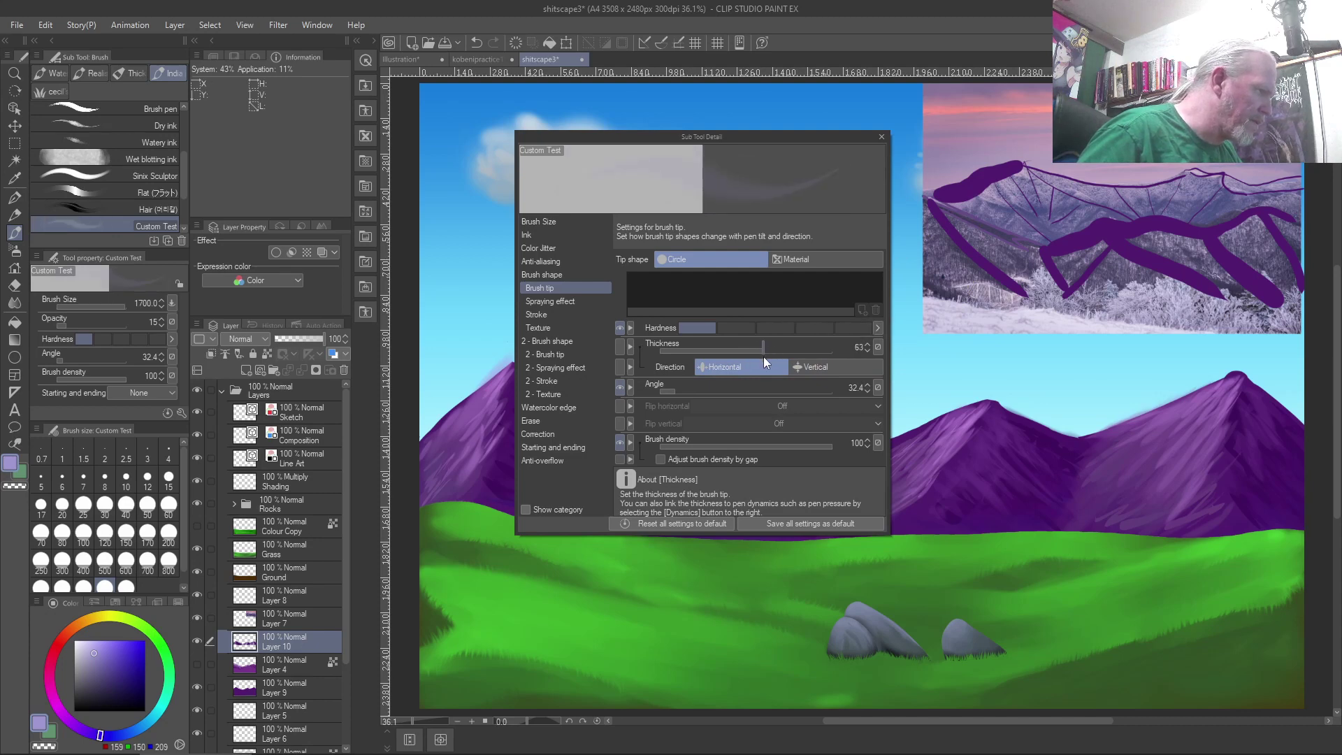
{"action": "left_click", "coordinate": [867, 345]}
{"action": "left_click", "coordinate": [866, 346]}
{"action": "left_click", "coordinate": [875, 346]}
{"action": "left_click", "coordinate": [875, 346]}
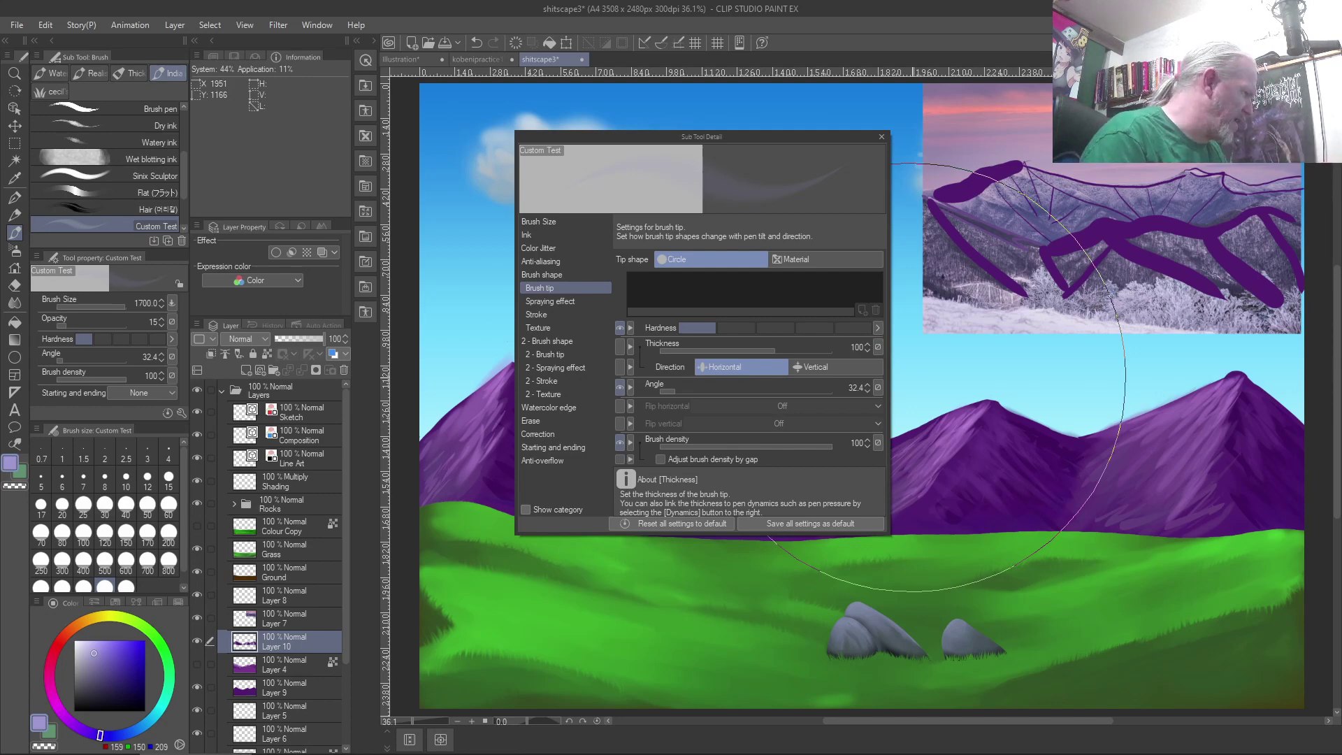
Set the brush tip's angle to 0.0 and make its thickness adjustable in the tool properties.
{"action": "left_click_drag", "start_coordinate": [675, 391], "coordinate": [651, 390]}
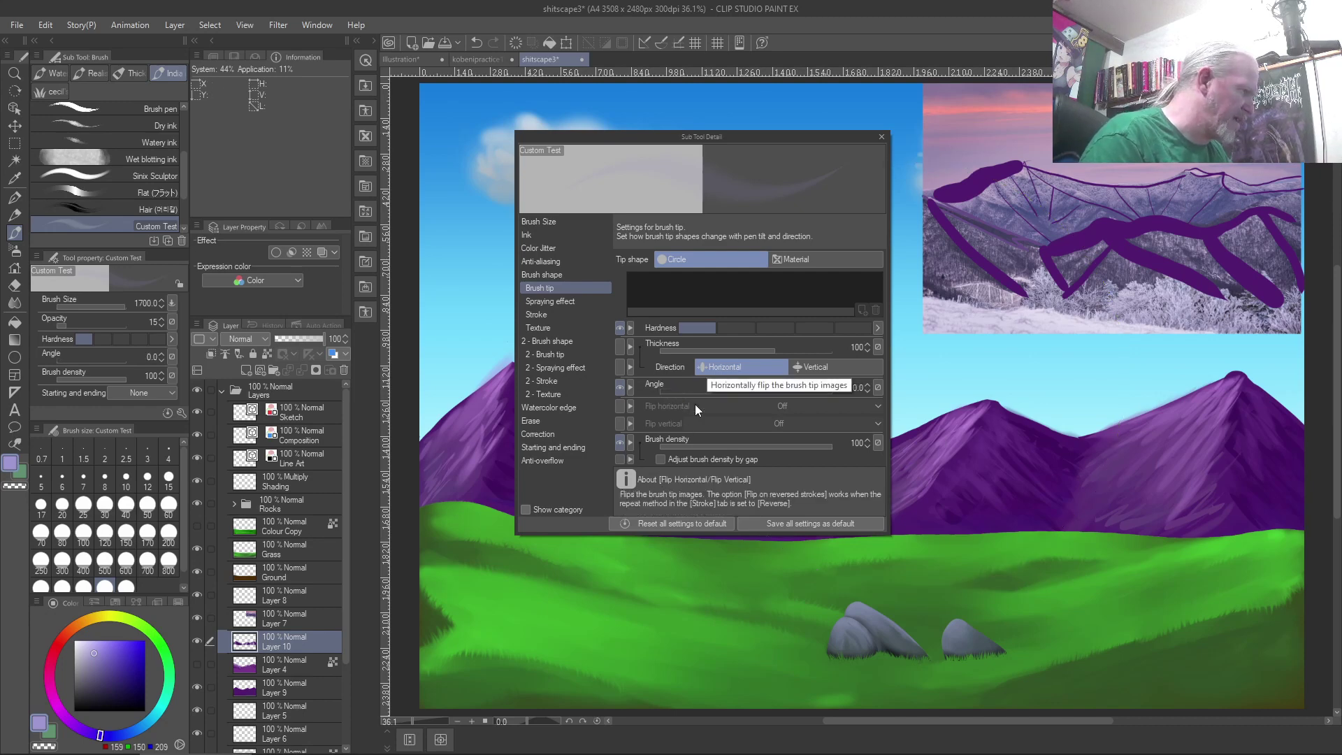
{"action": "left_click", "coordinate": [621, 348]}
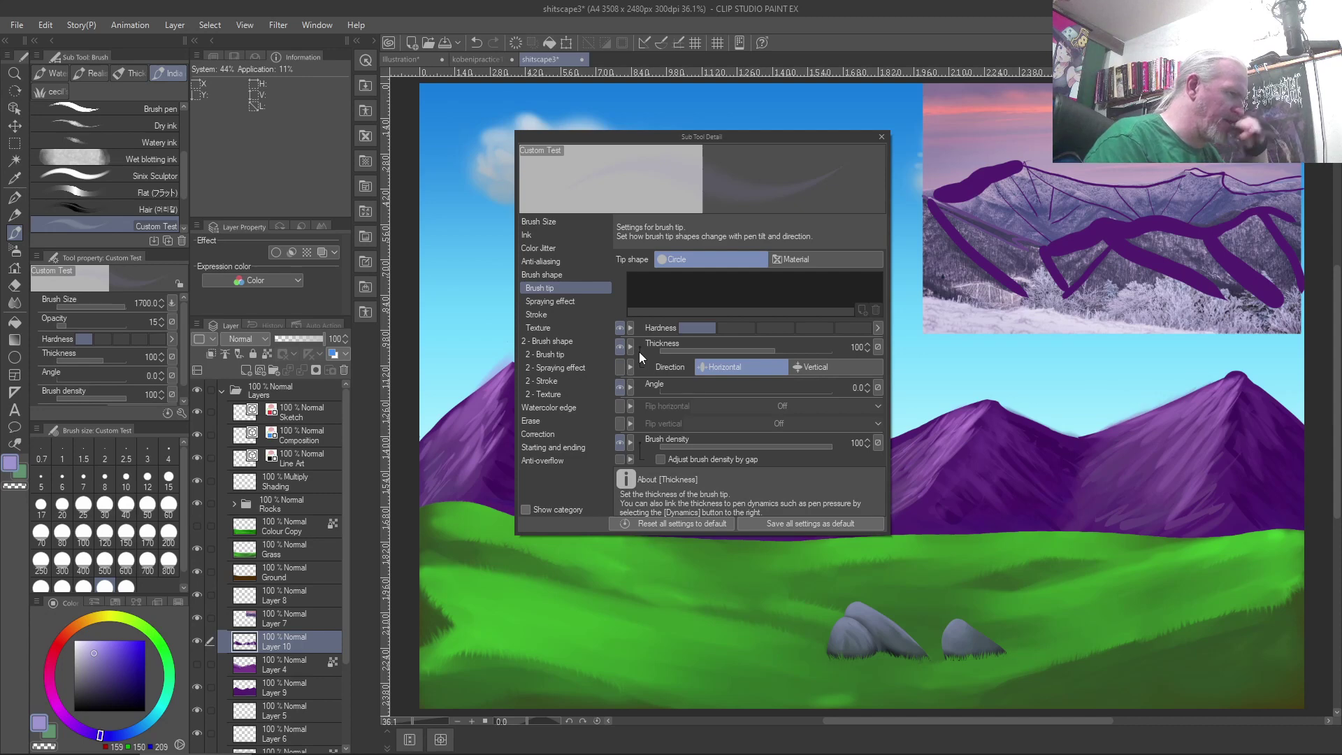
{"action": "left_click", "coordinate": [882, 136]}
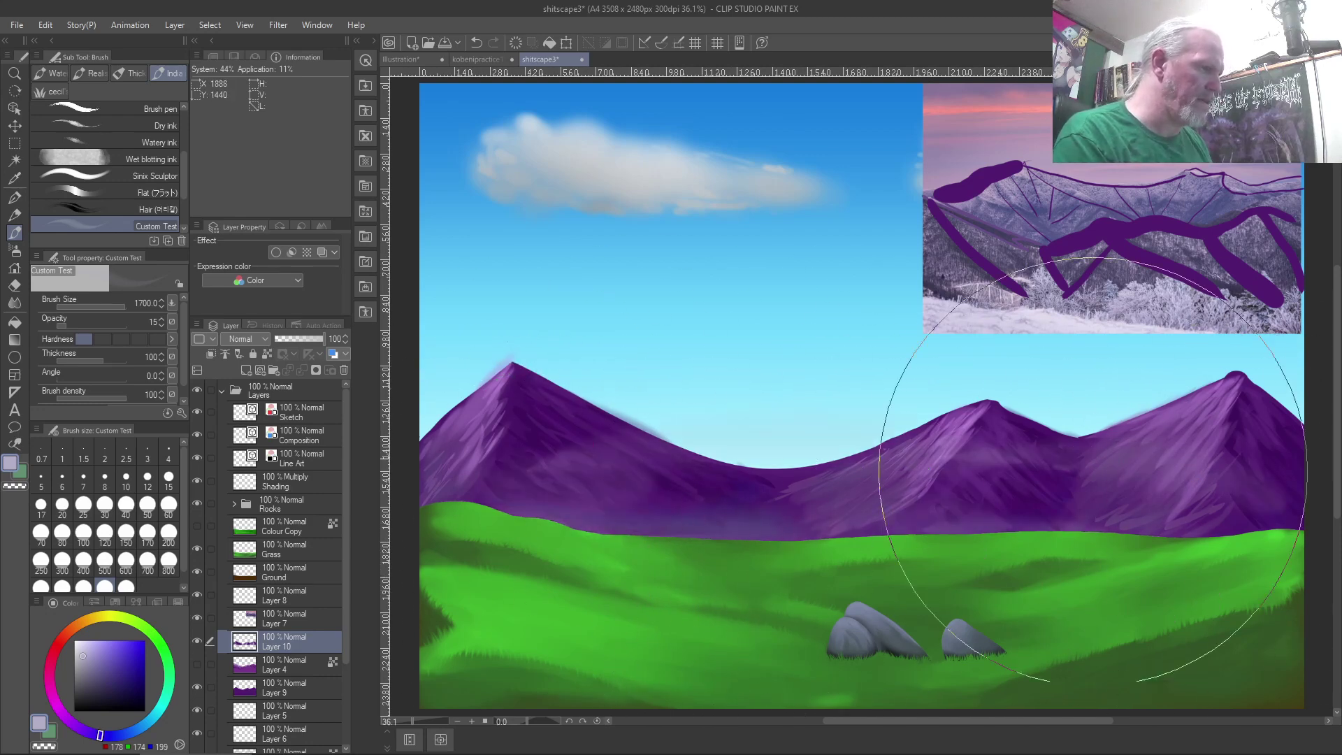
Replace the first haze strokes with a greyish lavender (RGB 178, 174, 199) glaze along the mountains' bases, and reduce the brush to size 700.
{"action": "key", "text": "ctrl+z"}
{"action": "key", "text": "ctrl+z"}
{"action": "key", "text": "ctrl+z"}
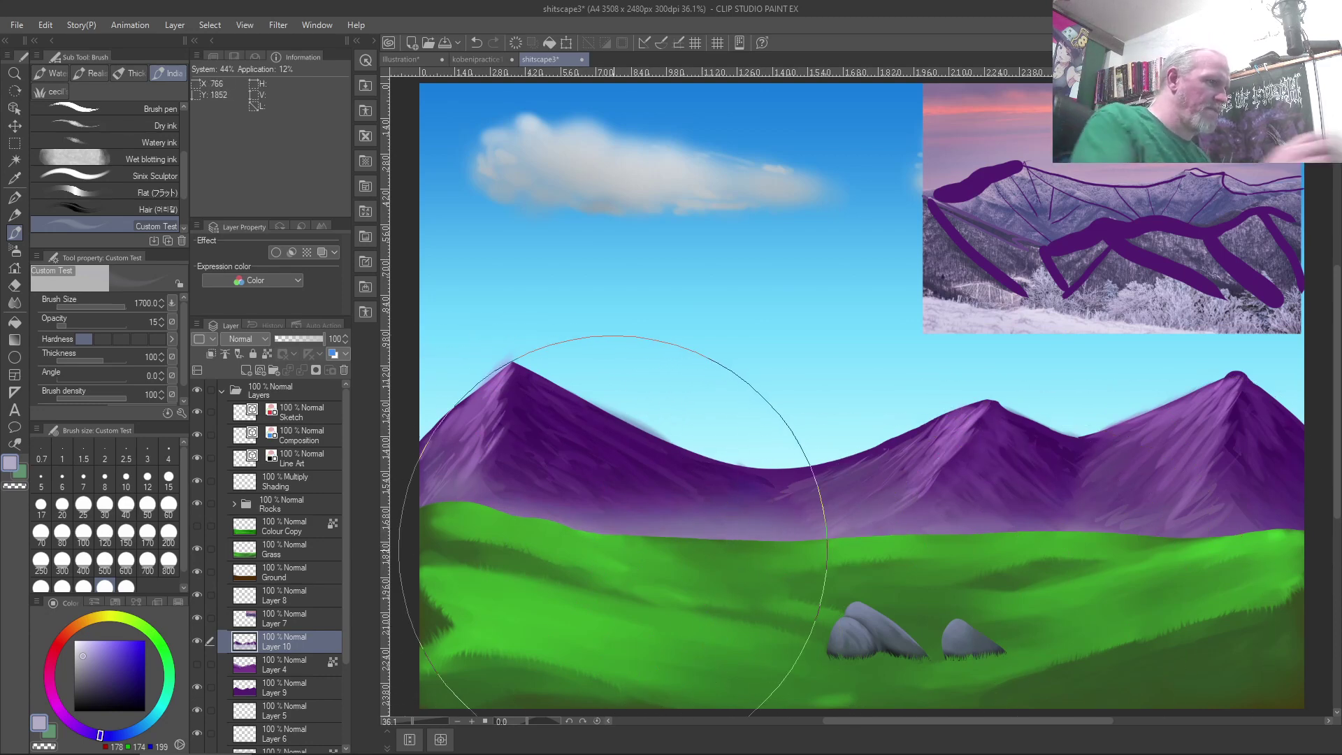
{"action": "key", "text": "bracketleft"}
{"action": "key", "text": "bracketleft"}
{"action": "key", "text": "bracketleft"}
{"action": "key", "text": "bracketleft"}
{"action": "key", "text": "bracketleft"}
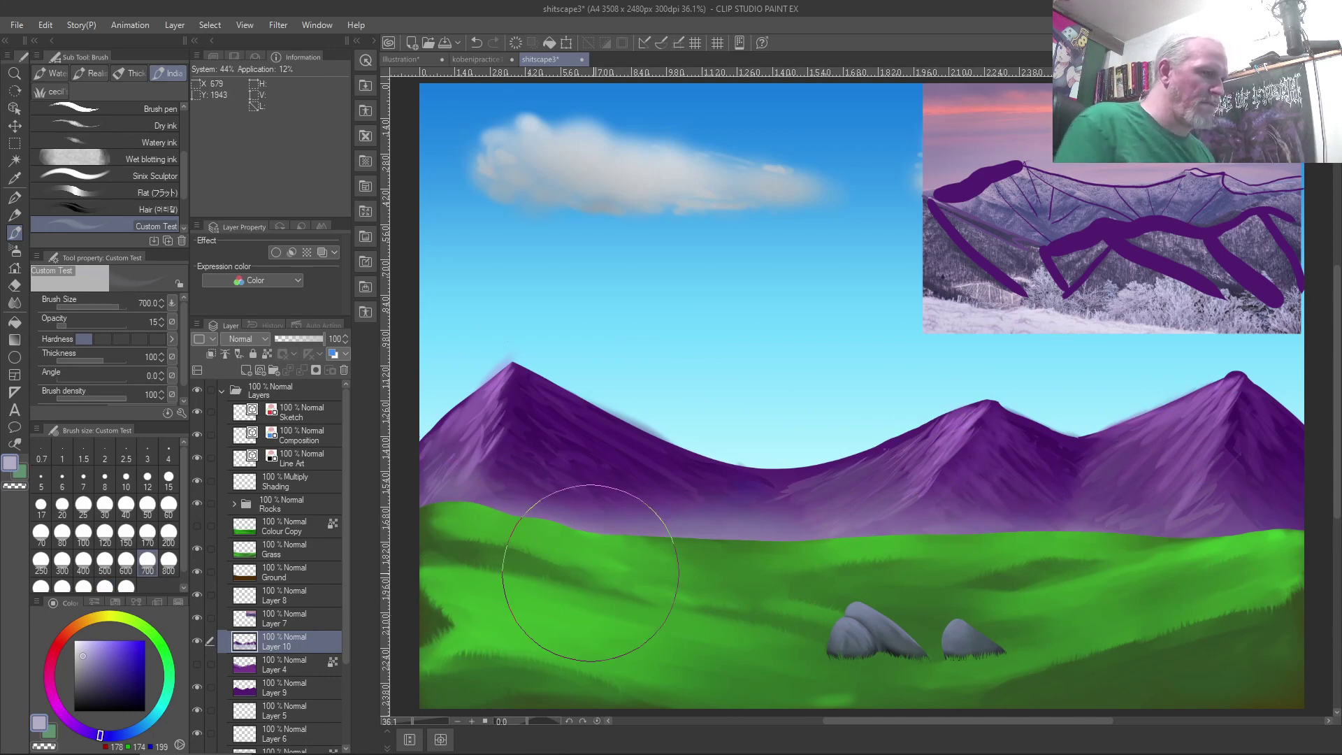
Undo most of the haze strokes on the mountains, stepping back and forth through the history to keep only a faint layer.
{"action": "key", "text": "ctrl+z"}
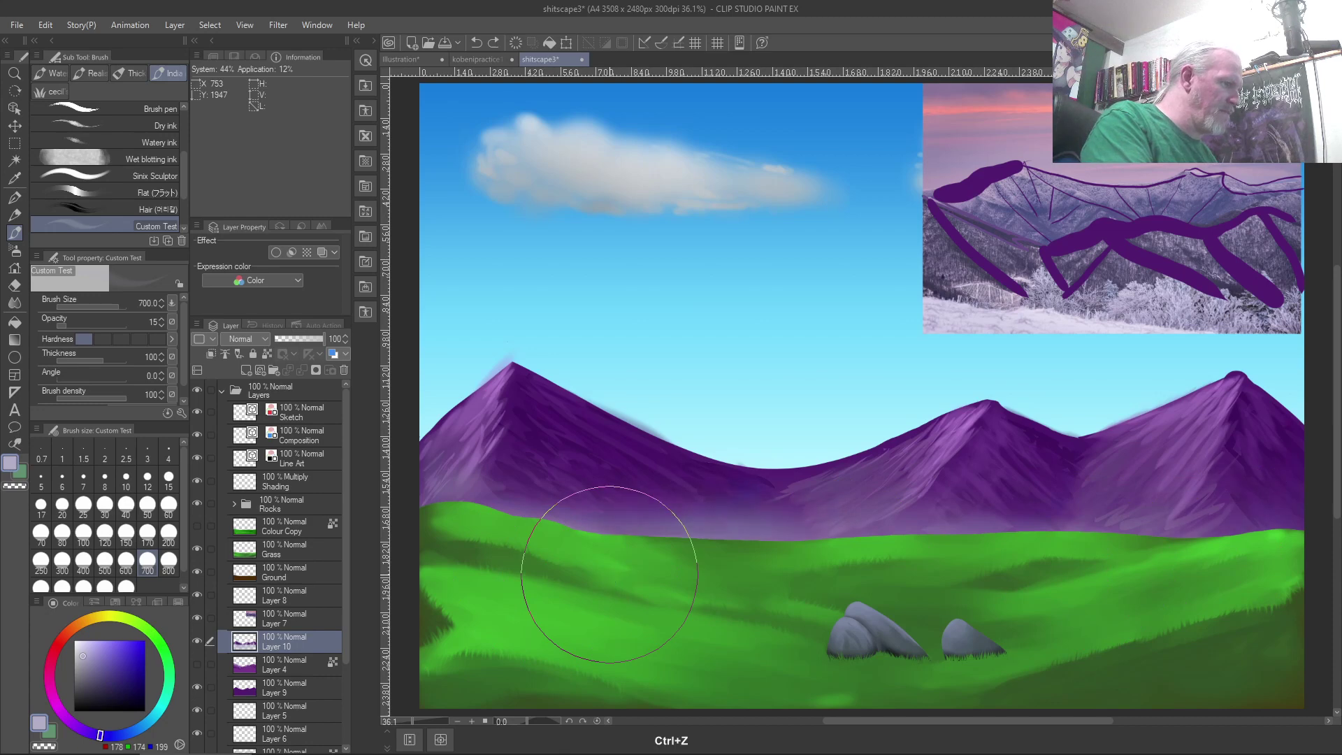
{"action": "key", "text": "ctrl+z"}
{"action": "key", "text": "ctrl+z"}
{"action": "key", "text": "ctrl+z"}
{"action": "key", "text": "ctrl+z"}
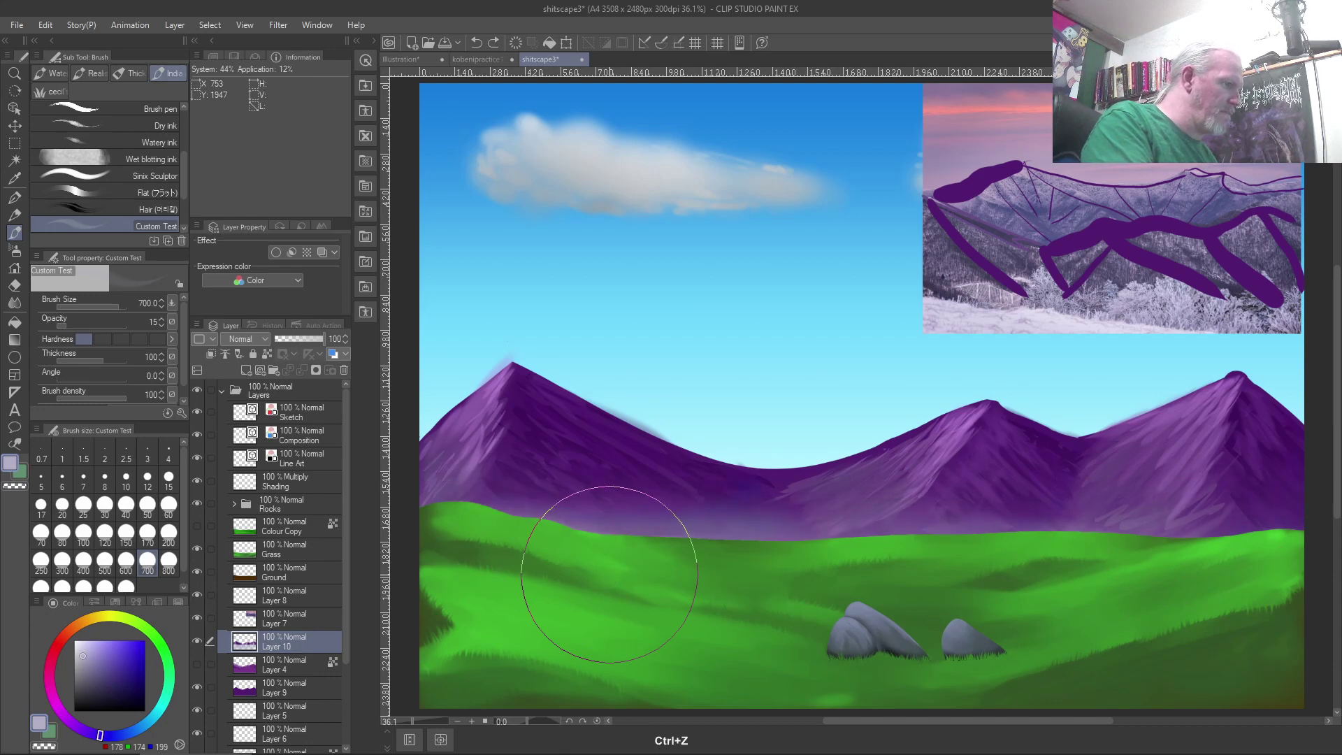
{"action": "key", "text": "ctrl+z"}
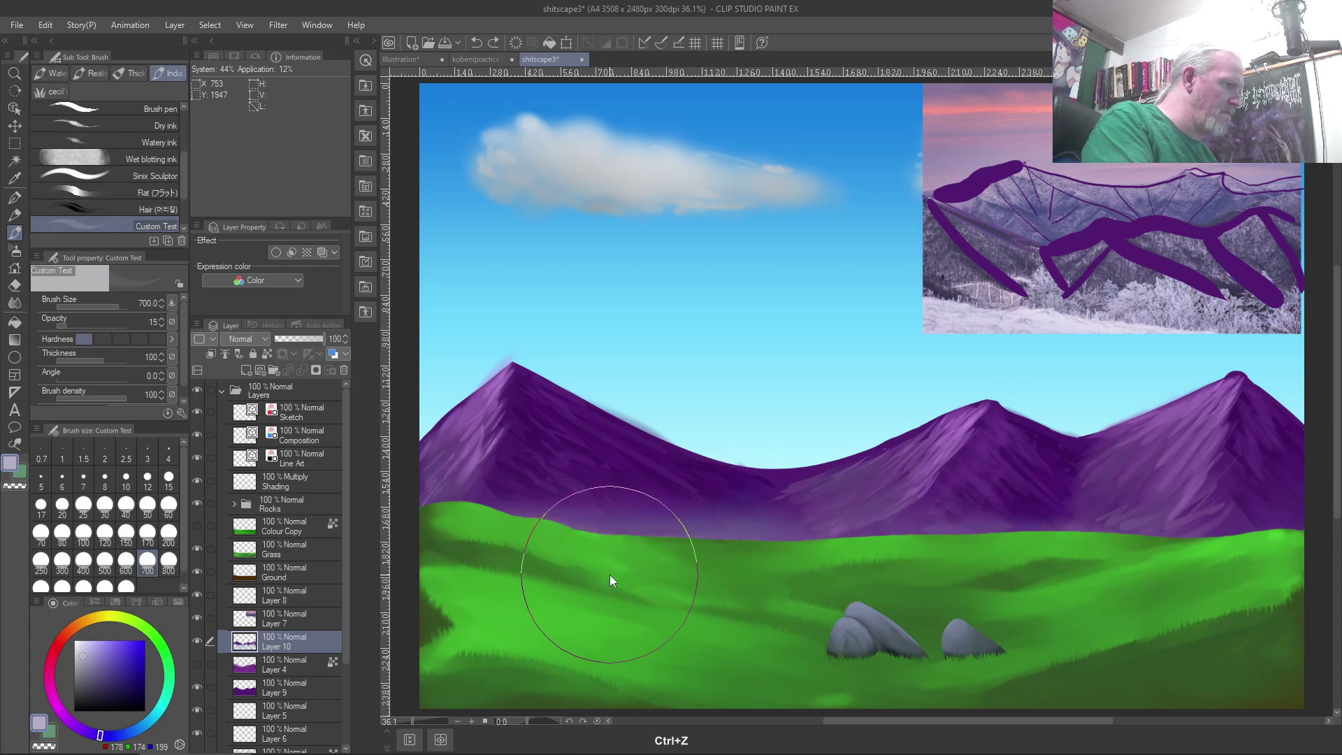
{"action": "key", "text": "ctrl+z"}
{"action": "key", "text": "ctrl+z"}
{"action": "key", "text": "ctrl+z"}
{"action": "key", "text": "ctrl+z"}
{"action": "key", "text": "ctrl+z"}
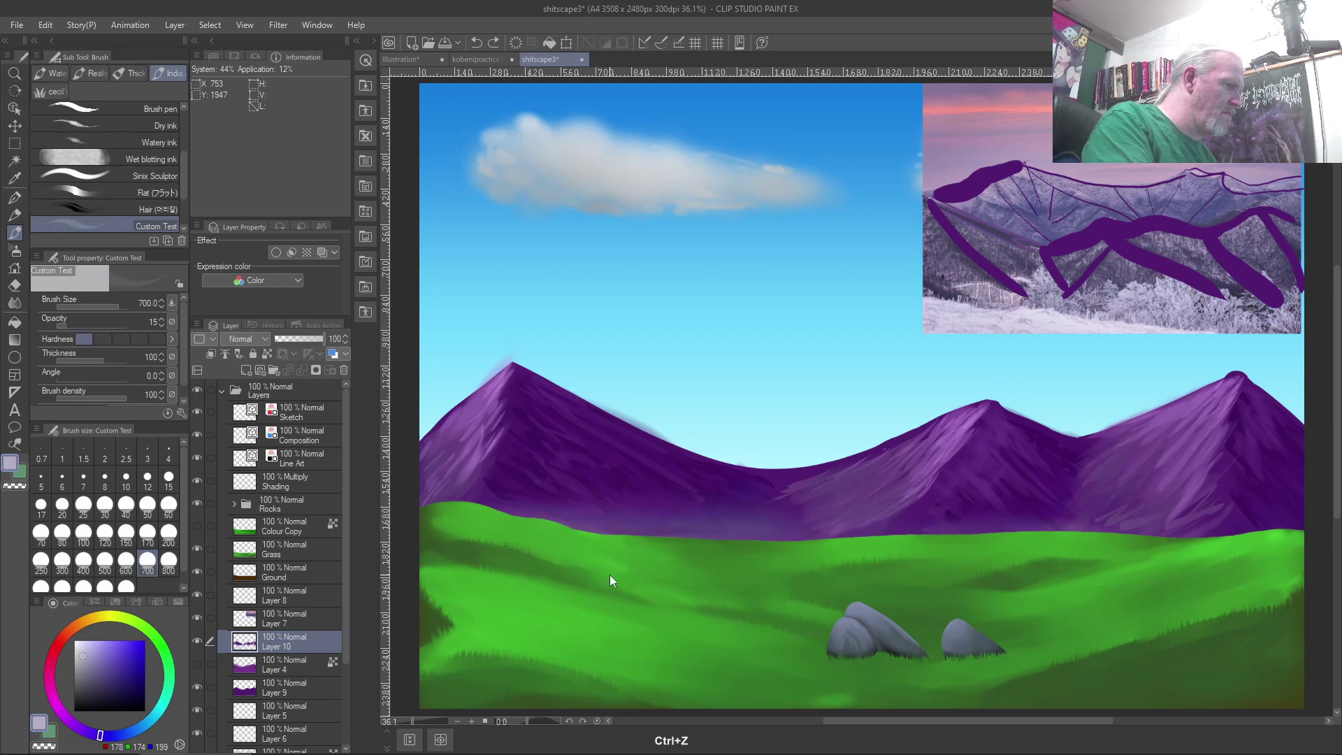
{"action": "key", "text": "ctrl+shift+z"}
{"action": "key", "text": "ctrl+shift+z"}
{"action": "key", "text": "ctrl+z"}
{"action": "key", "text": "ctrl+z"}
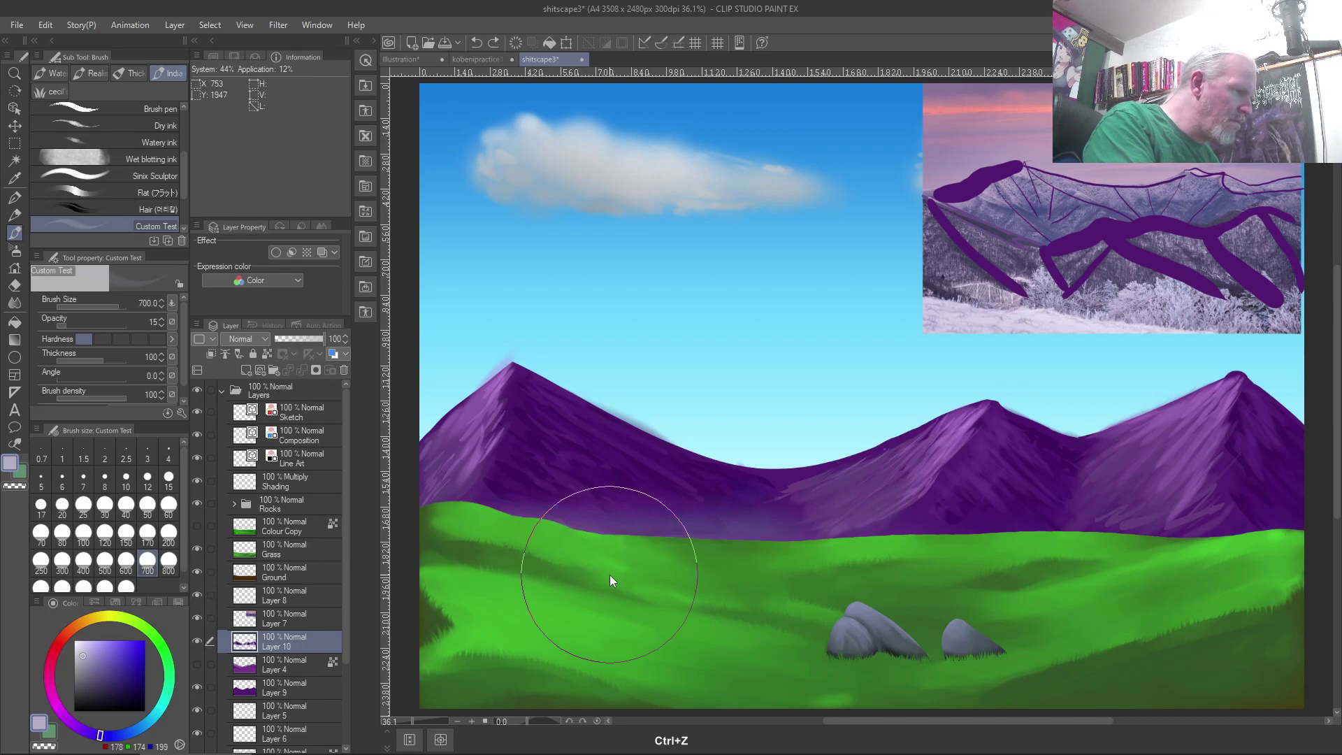
{"action": "key", "text": "ctrl+z"}
{"action": "key", "text": "ctrl+z"}
{"action": "key", "text": "ctrl+shift+z"}
{"action": "key", "text": "ctrl+shift+z"}
{"action": "key", "text": "ctrl+shift+z"}
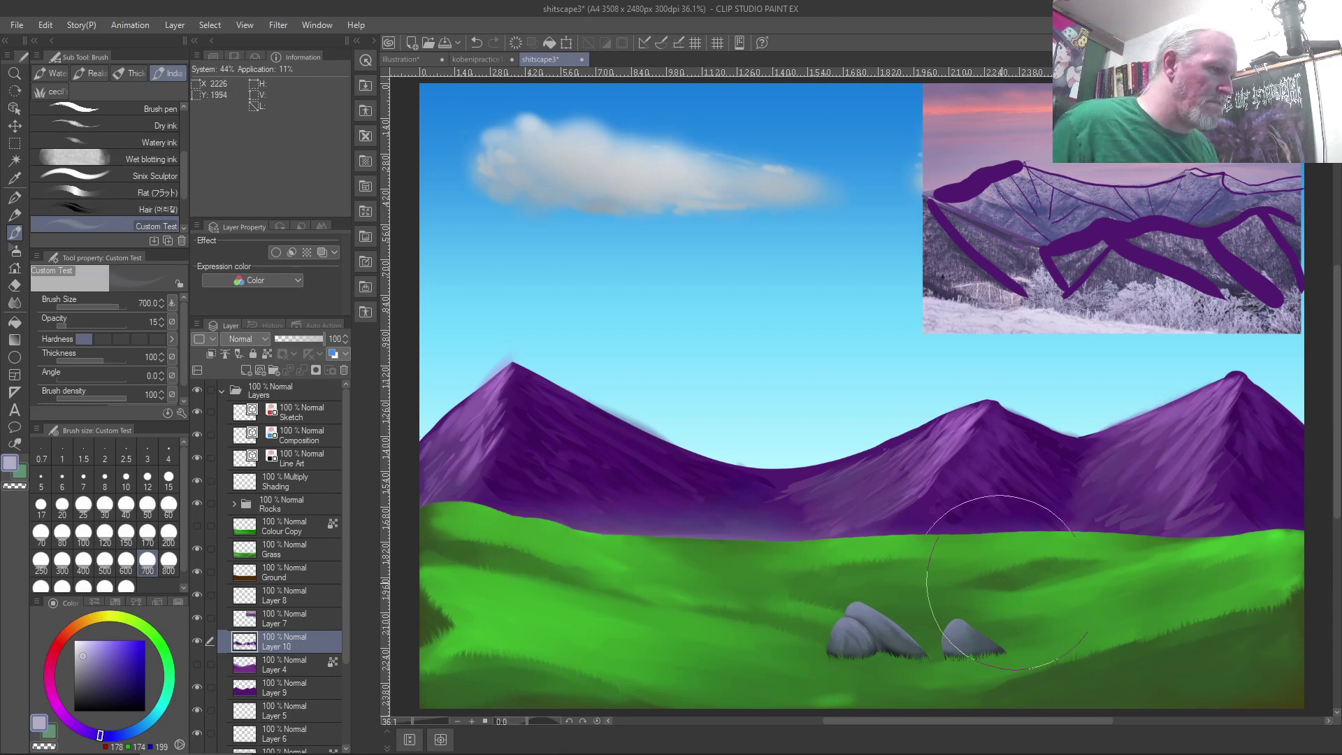
Glaze greyish lavender haze across the full width of the mountains' bases with the size 700 brush.
{"action": "scroll", "coordinate": [978, 560], "scroll_direction": "down", "scroll_amount": 5}
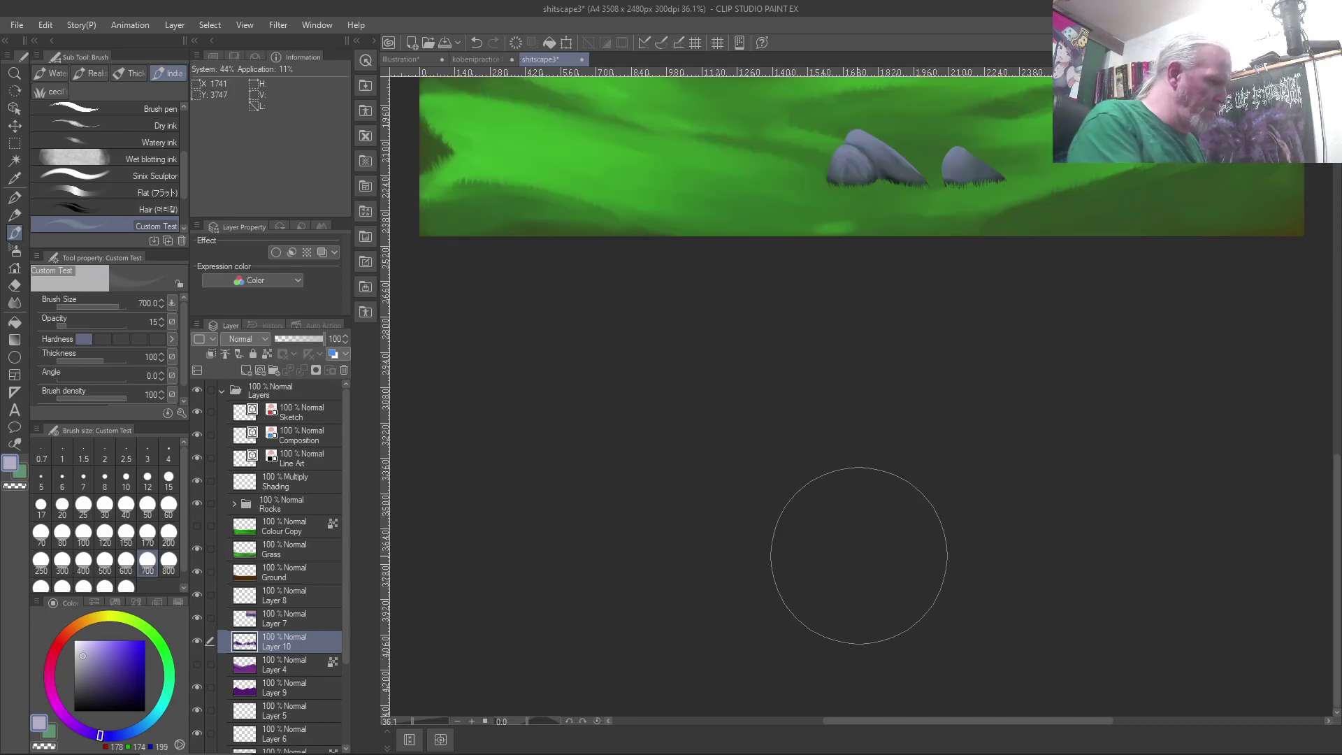
{"action": "scroll", "coordinate": [859, 555], "scroll_direction": "up", "scroll_amount": 5}
{"action": "mouse_move", "coordinate": [1259, 564]}
{"action": "left_mouse_down"}
{"action": "mouse_move", "coordinate": [480, 568]}
{"action": "mouse_move", "coordinate": [483, 557]}
{"action": "mouse_move", "coordinate": [425, 551]}
{"action": "mouse_move", "coordinate": [771, 571]}
{"action": "mouse_move", "coordinate": [782, 557]}
{"action": "mouse_move", "coordinate": [434, 548]}
{"action": "mouse_move", "coordinate": [499, 526]}
{"action": "mouse_move", "coordinate": [476, 521]}
{"action": "mouse_move", "coordinate": [530, 543]}
{"action": "mouse_move", "coordinate": [781, 545]}
{"action": "mouse_move", "coordinate": [644, 558]}
{"action": "mouse_move", "coordinate": [814, 581]}
{"action": "mouse_move", "coordinate": [520, 552]}
{"action": "mouse_move", "coordinate": [674, 595]}
{"action": "mouse_move", "coordinate": [941, 542]}
{"action": "mouse_move", "coordinate": [883, 570]}
{"action": "mouse_move", "coordinate": [1199, 581]}
{"action": "mouse_move", "coordinate": [598, 574]}
{"action": "mouse_move", "coordinate": [875, 587]}
{"action": "mouse_move", "coordinate": [570, 553]}
{"action": "mouse_move", "coordinate": [678, 580]}
{"action": "mouse_move", "coordinate": [548, 560]}
{"action": "mouse_move", "coordinate": [519, 564]}
{"action": "mouse_move", "coordinate": [642, 600]}
{"action": "mouse_move", "coordinate": [493, 585]}
{"action": "mouse_move", "coordinate": [646, 572]}
{"action": "left_mouse_up"}
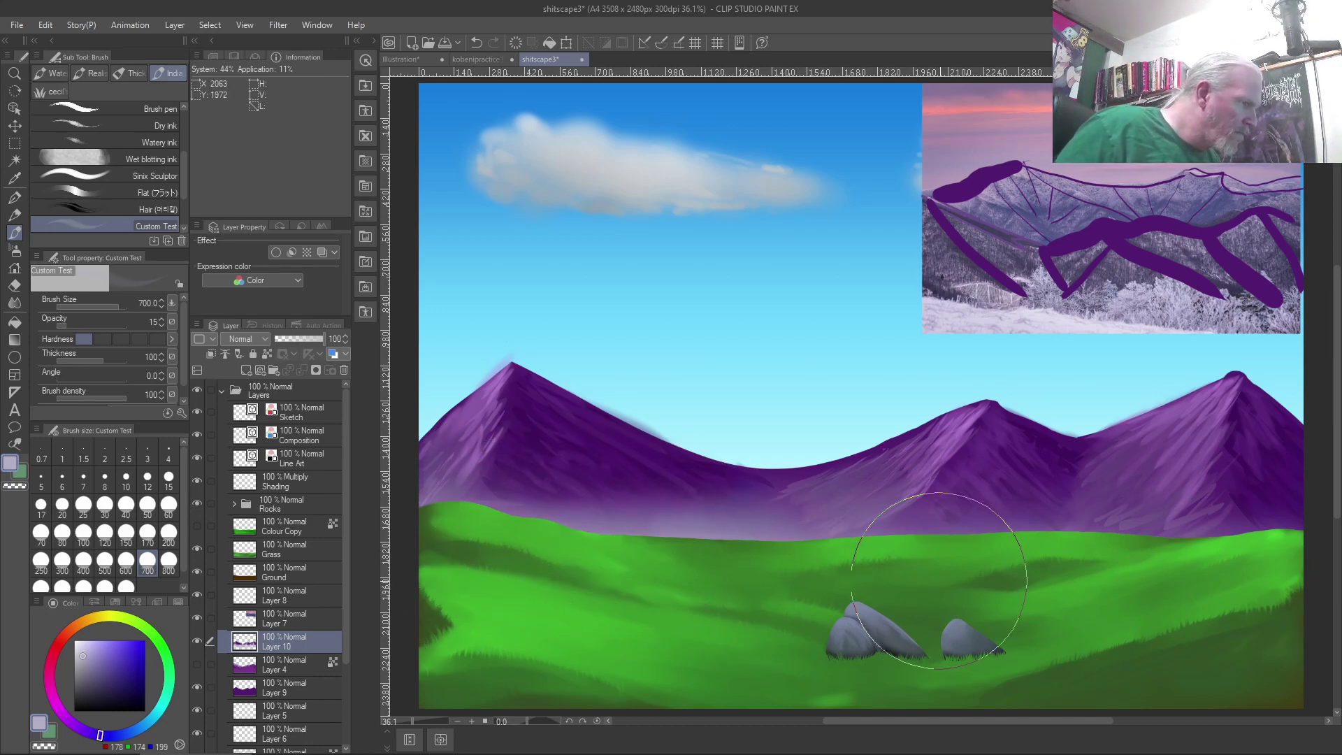
{"action": "mouse_move", "coordinate": [1231, 531]}
{"action": "left_mouse_down"}
{"action": "mouse_move", "coordinate": [940, 522]}
{"action": "mouse_move", "coordinate": [918, 546]}
{"action": "left_mouse_up"}
Undo the latest haze strokes along the mountains' bases.
{"action": "key", "text": "ctrl+z"}
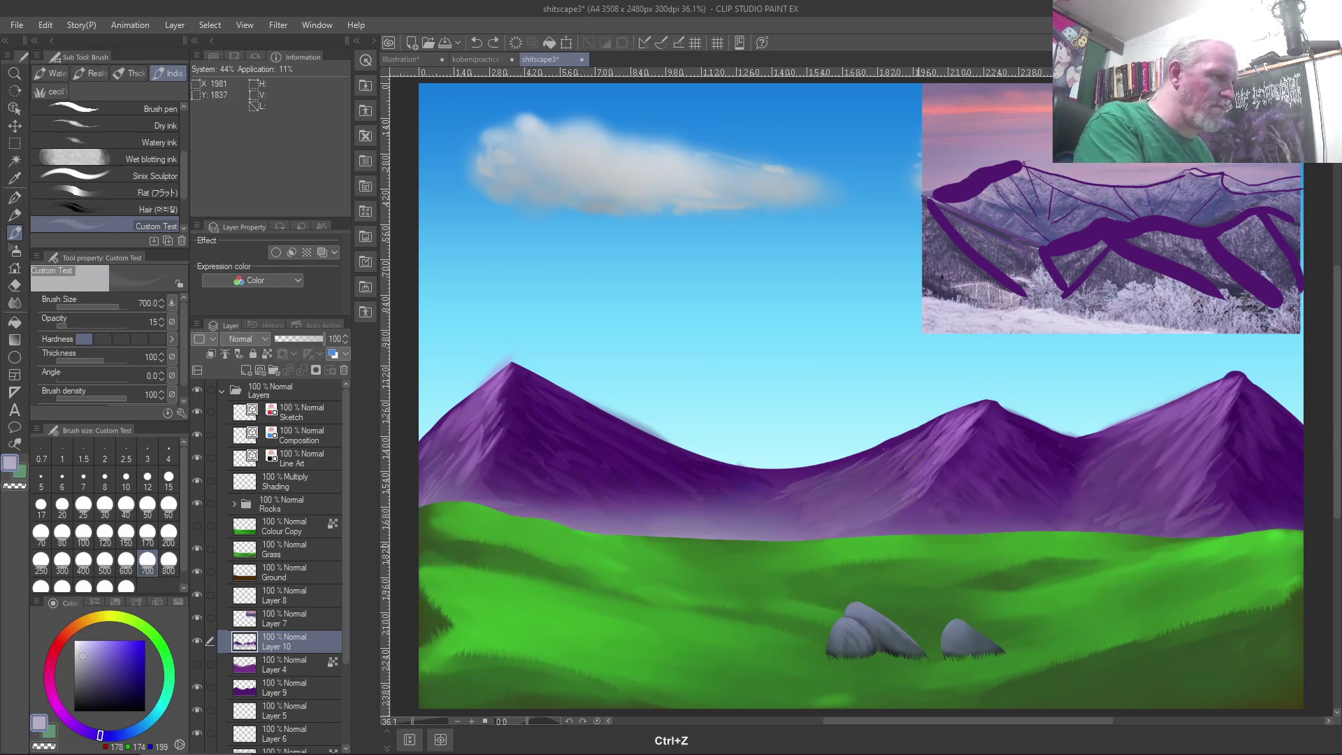
{"action": "key", "text": "ctrl+z"}
{"action": "key", "text": "ctrl+z"}
{"action": "key", "text": "ctrl+z"}
{"action": "key", "text": "ctrl+z"}
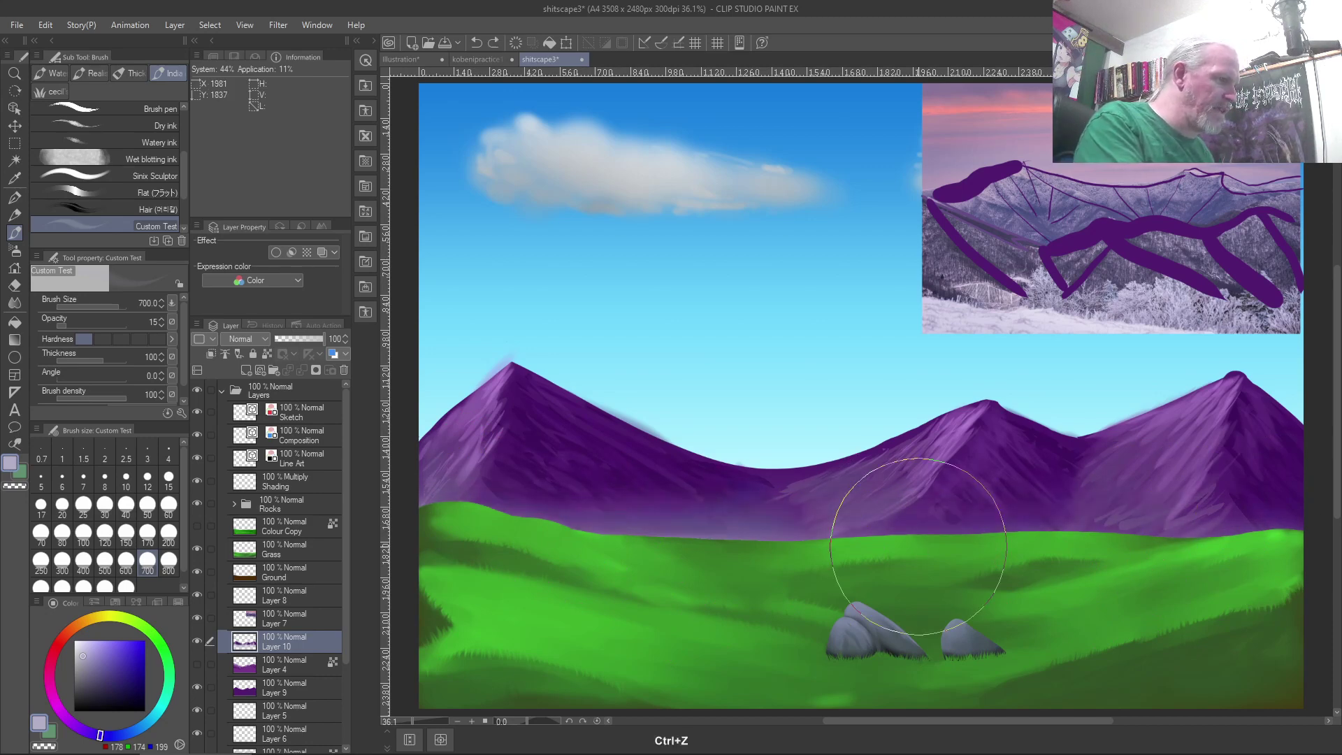
{"action": "key", "text": "ctrl+z"}
{"action": "key", "text": "ctrl+z"}
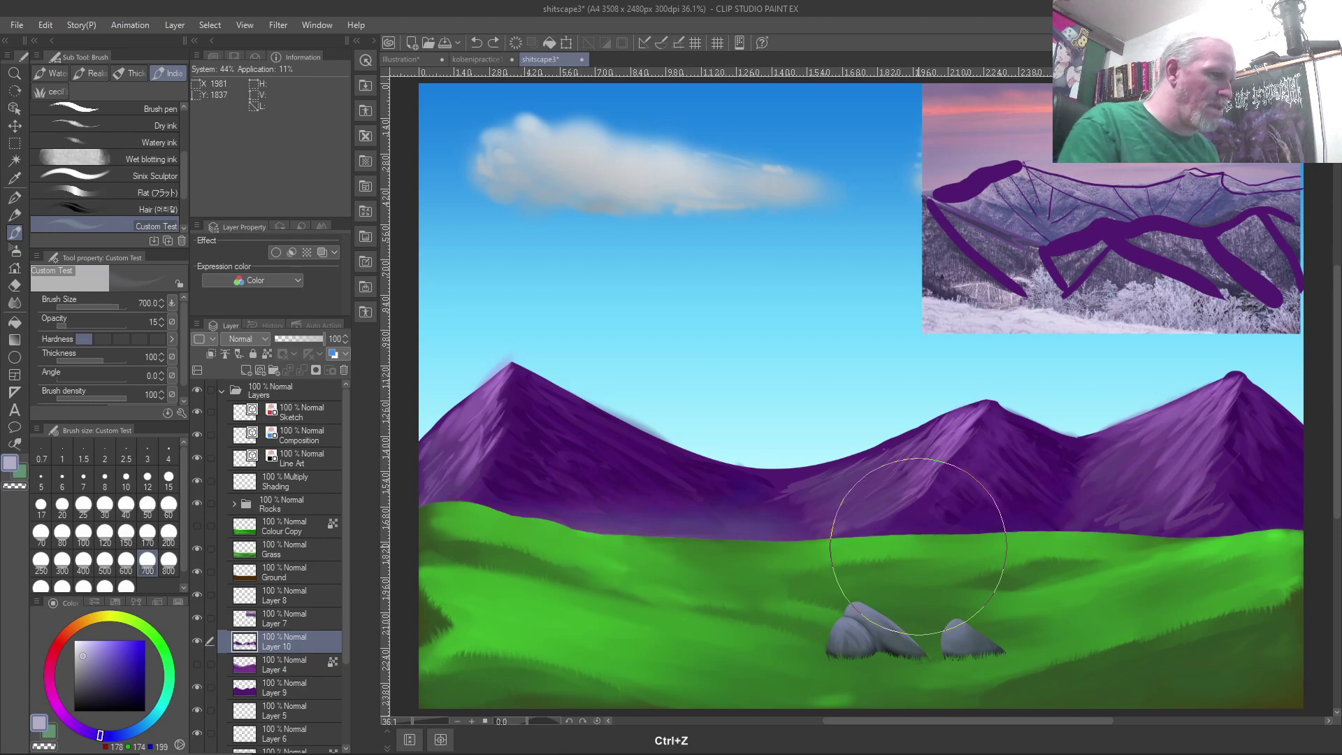
Repaint a soft greyish lavender haze along the mountains' bases and lightly up the left and right mountains' slopes.
{"action": "left_click_drag", "start_coordinate": [1228, 563], "coordinate": [847, 515]}
{"action": "left_click_drag", "start_coordinate": [1289, 555], "coordinate": [566, 571]}
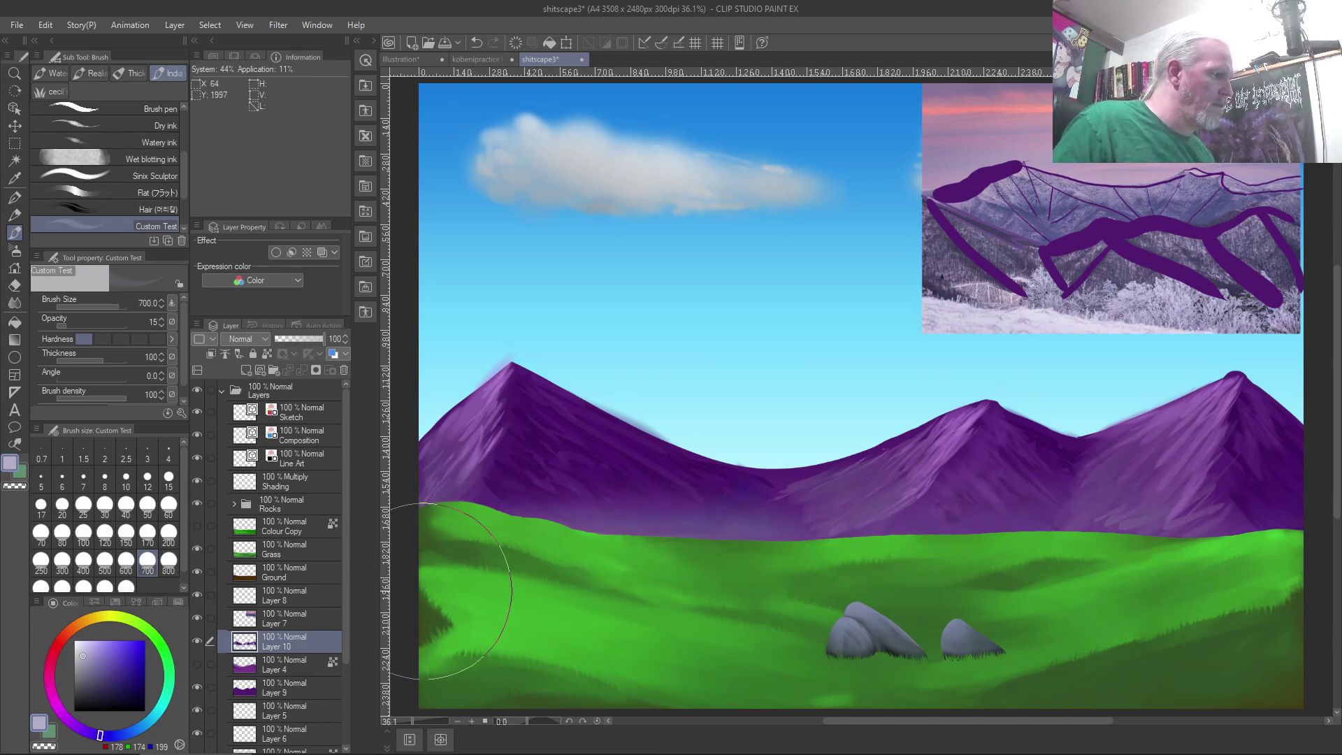
{"action": "mouse_move", "coordinate": [504, 552]}
{"action": "left_mouse_down"}
{"action": "mouse_move", "coordinate": [991, 586]}
{"action": "mouse_move", "coordinate": [623, 515]}
{"action": "mouse_move", "coordinate": [475, 426]}
{"action": "left_mouse_up"}
{"action": "mouse_move", "coordinate": [641, 551]}
{"action": "left_mouse_down"}
{"action": "mouse_move", "coordinate": [1001, 505]}
{"action": "mouse_move", "coordinate": [1258, 584]}
{"action": "mouse_move", "coordinate": [1063, 524]}
{"action": "mouse_move", "coordinate": [1318, 509]}
{"action": "mouse_move", "coordinate": [1210, 435]}
{"action": "left_mouse_up"}
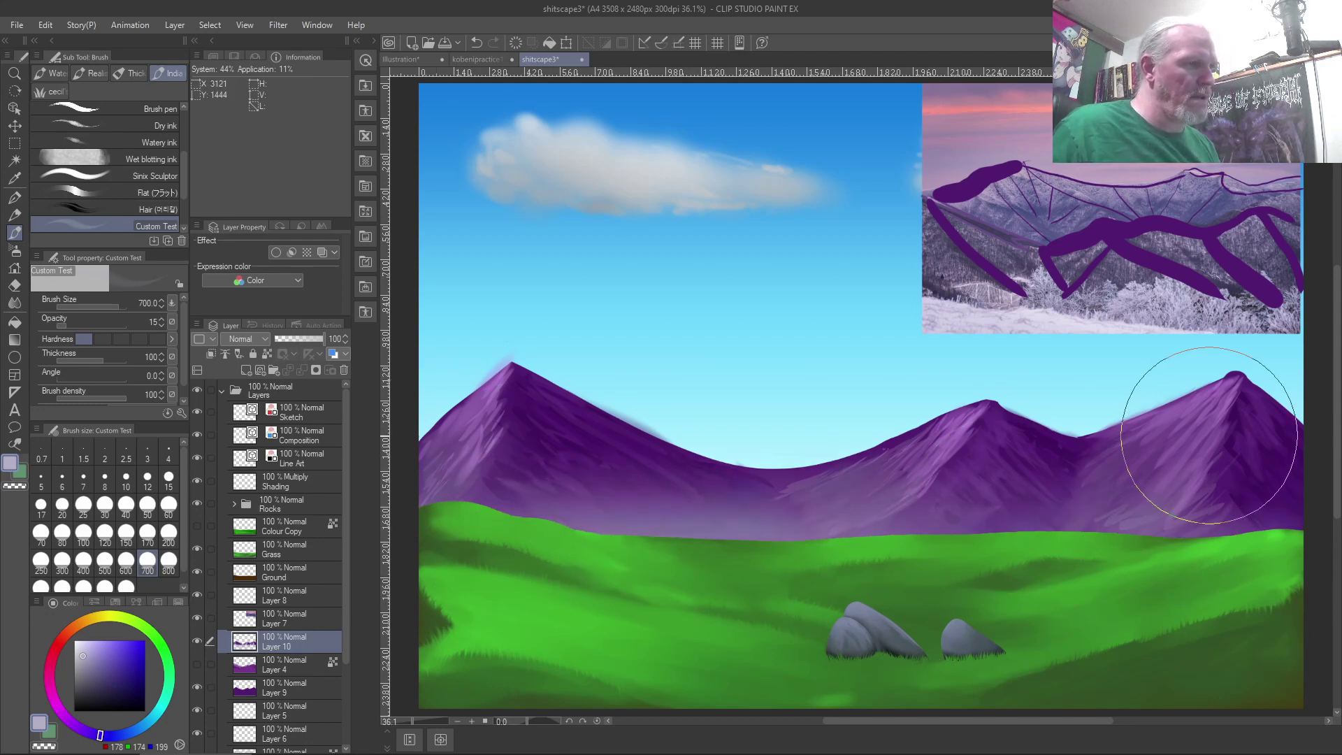
{"action": "scroll", "coordinate": [1318, 614], "scroll_direction": "down", "scroll_amount": 5}
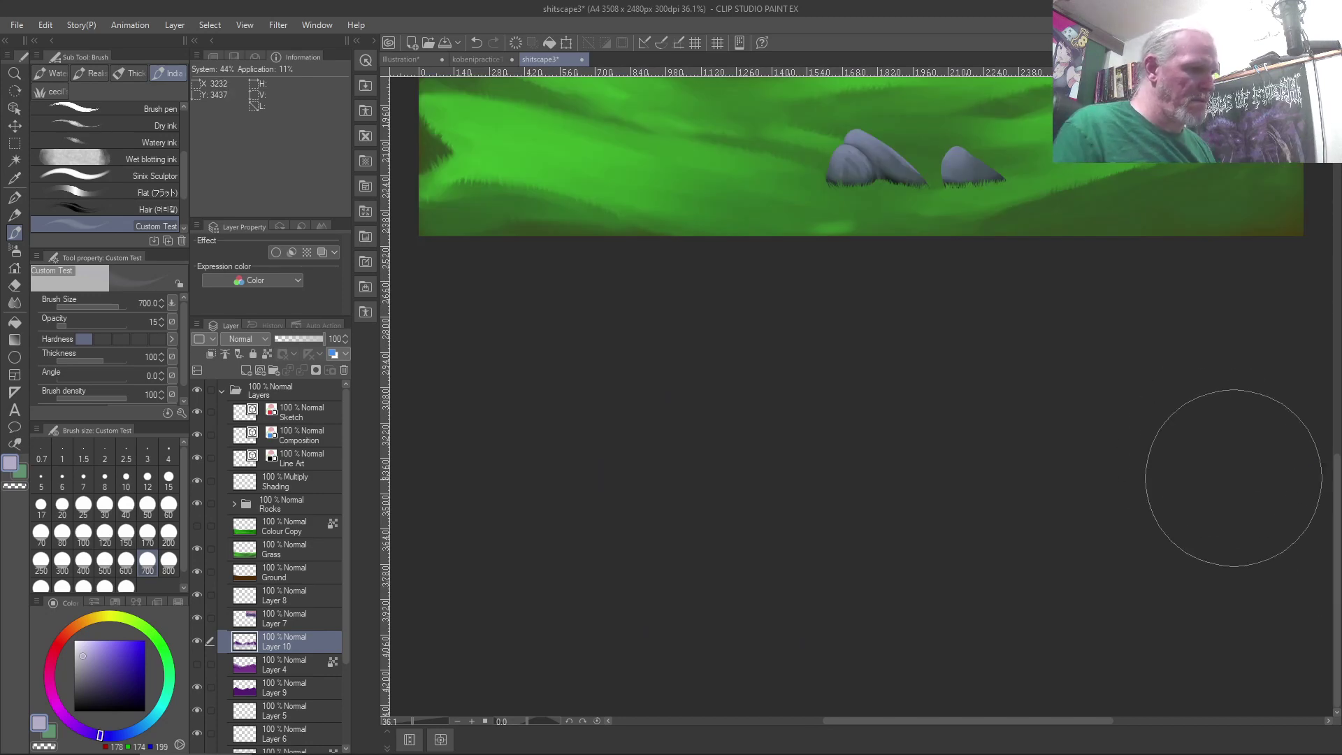
{"action": "scroll", "coordinate": [1234, 478], "scroll_direction": "up", "scroll_amount": 5}
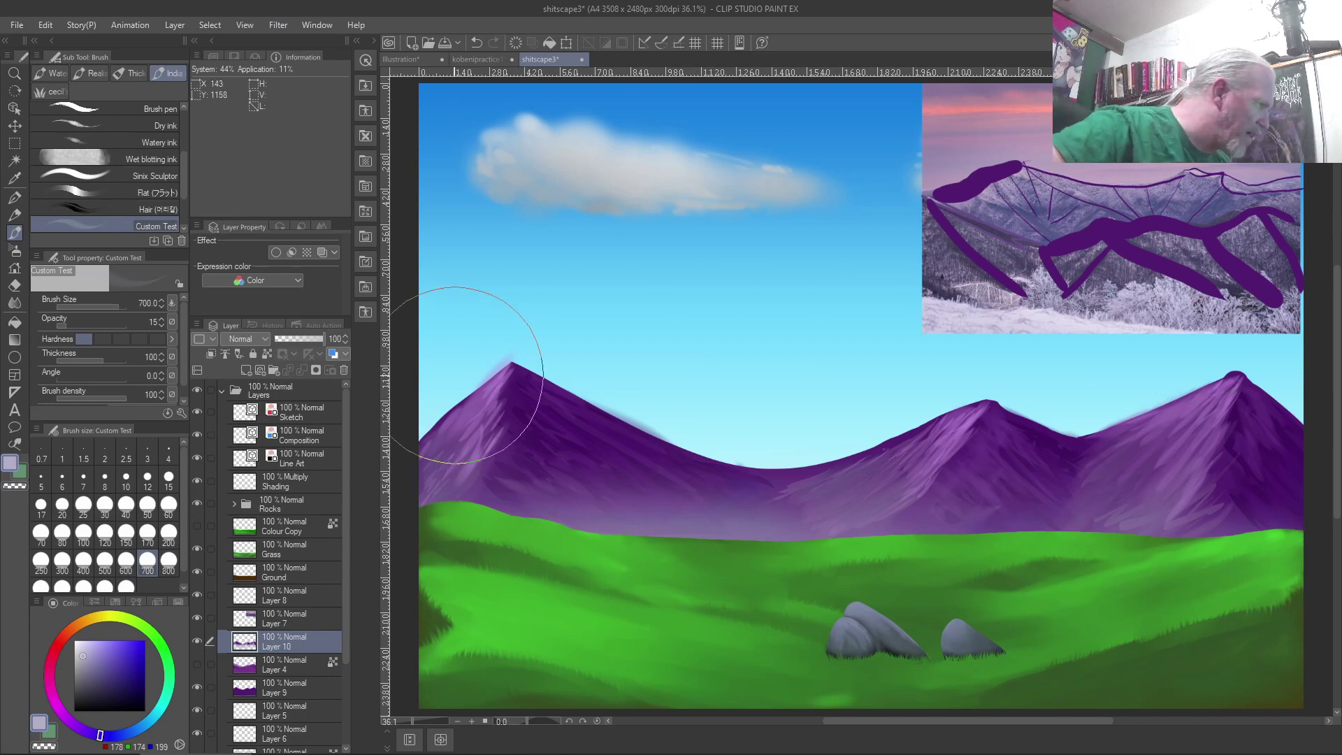
Try to define the left mountain's right ridge with a size 50 brush at 100 opacity in a purple sampled from its slope.
{"action": "key", "text": "bracketleft"}
{"action": "key", "text": "bracketleft"}
{"action": "key", "text": "bracketleft"}
{"action": "key", "text": "bracketleft"}
{"action": "key", "text": "bracketleft"}
{"action": "key", "text": "bracketleft"}
{"action": "key", "text": "bracketleft"}
{"action": "key", "text": "bracketleft"}
{"action": "key", "text": "bracketleft"}
{"action": "key", "text": "bracketleft"}
{"action": "key", "text": "bracketleft"}
{"action": "key", "text": "bracketleft"}
{"action": "key", "text": "bracketleft"}
{"action": "key", "text": "bracketleft"}
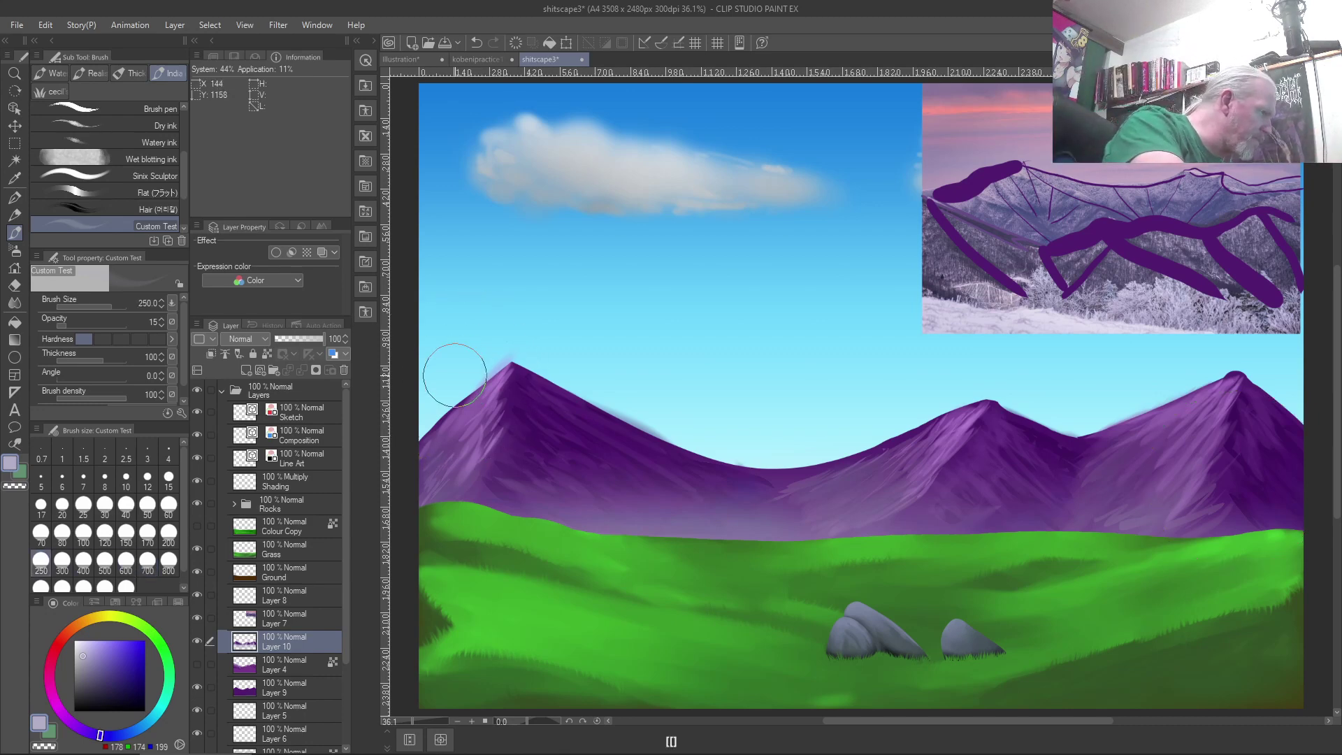
{"action": "right_click", "coordinate": [501, 383]}
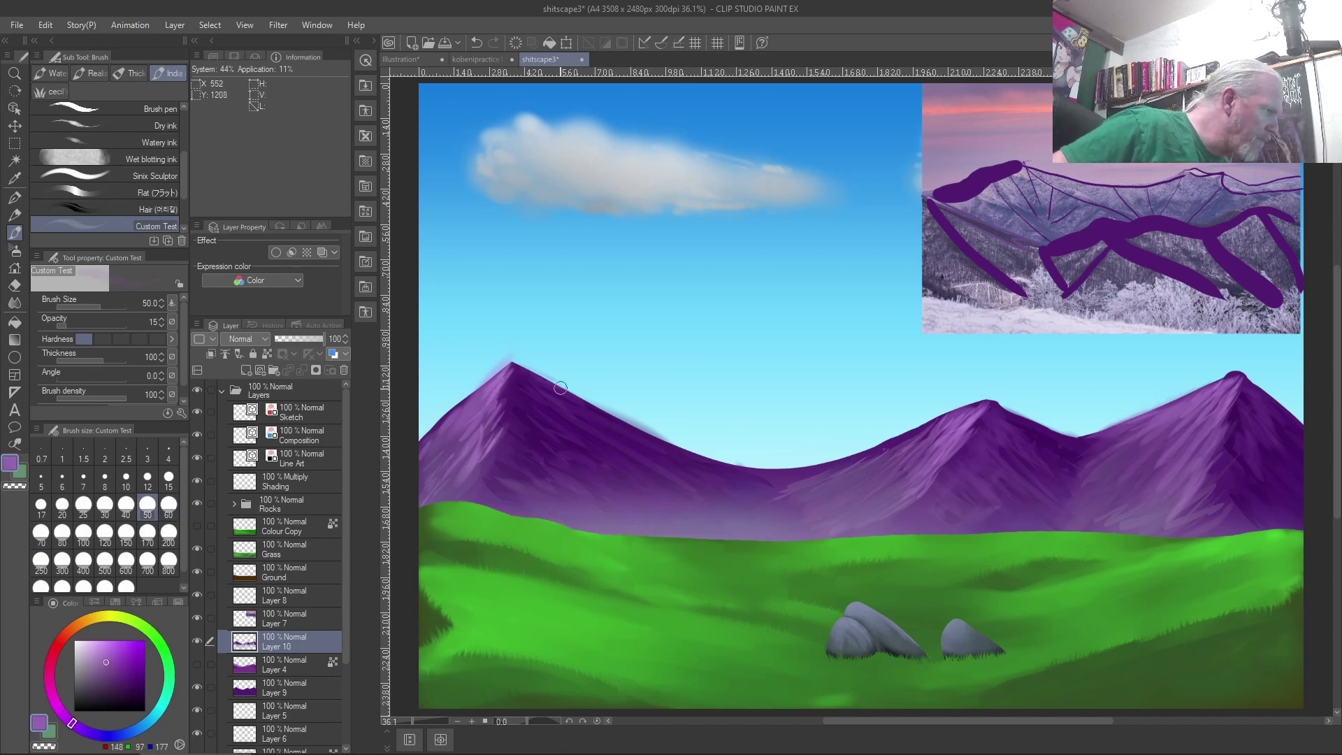
{"action": "key", "text": "ctrl+z"}
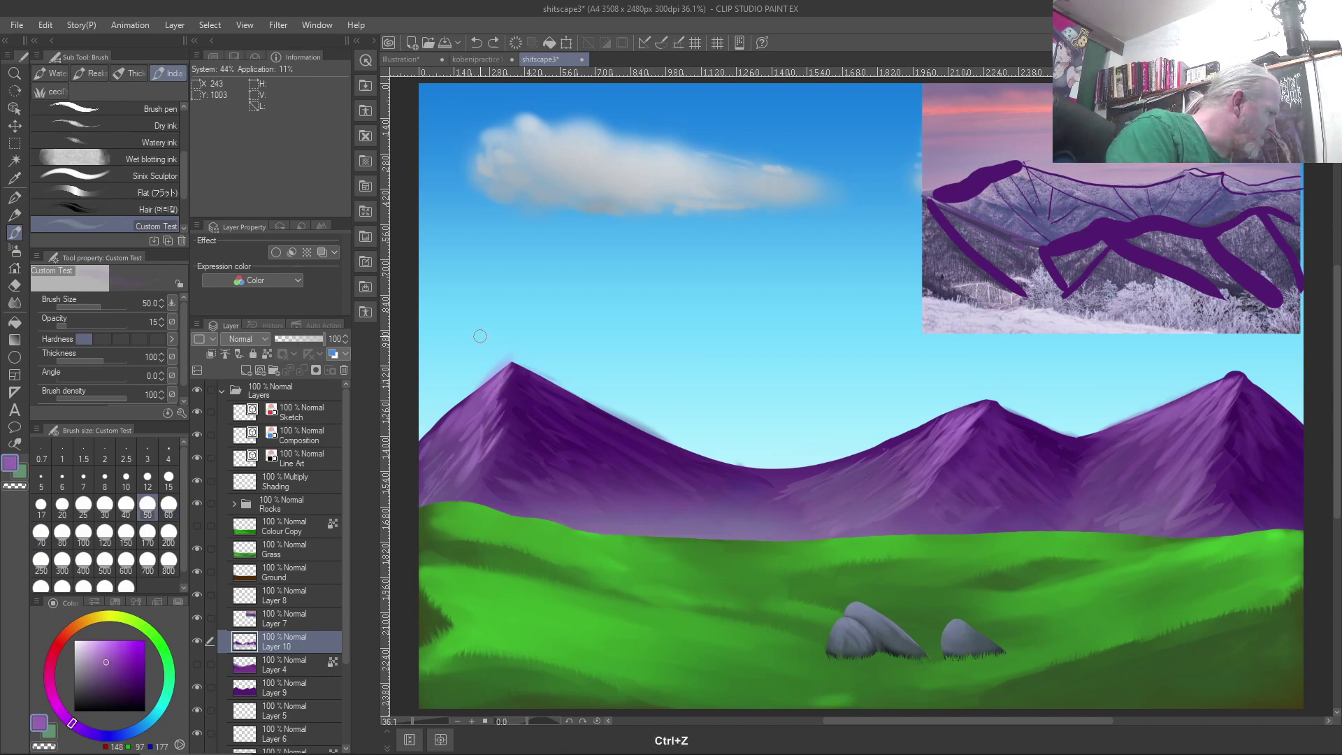
{"action": "left_click_drag", "start_coordinate": [74, 327], "coordinate": [157, 330]}
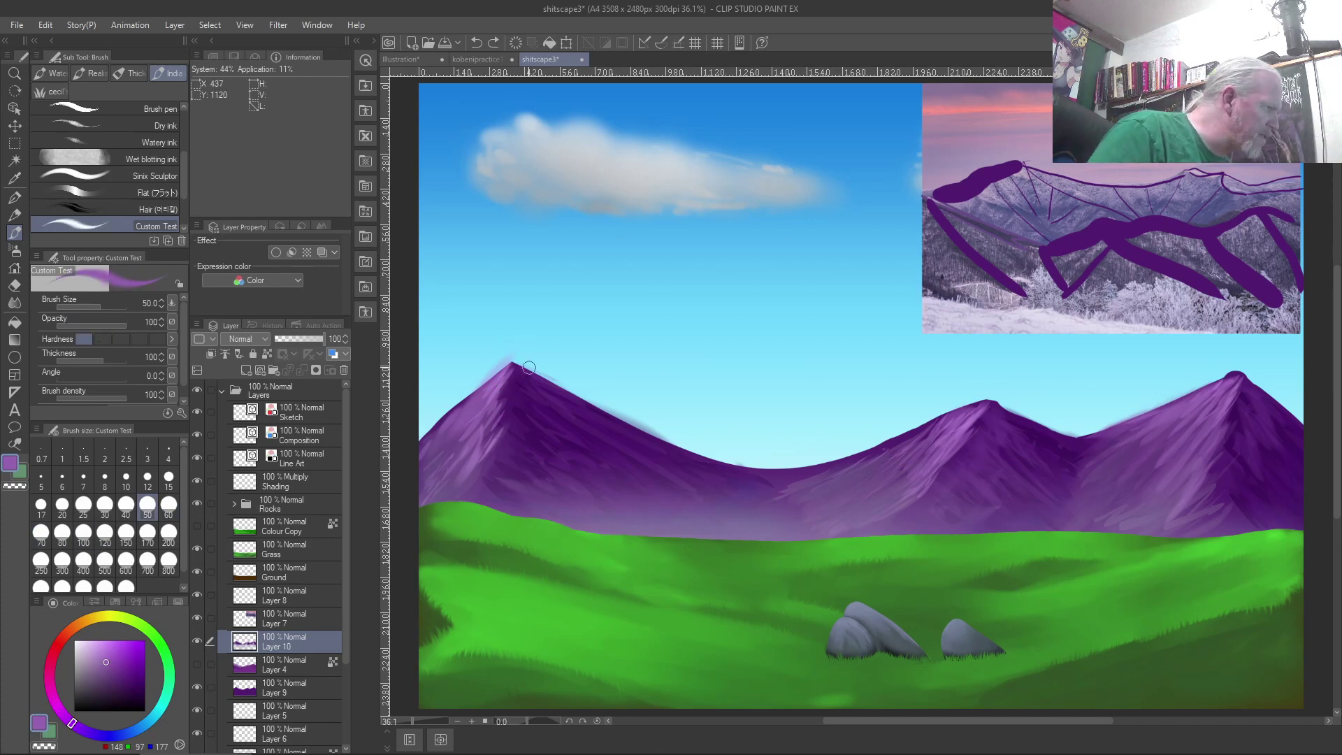
{"action": "mouse_move", "coordinate": [517, 366]}
{"action": "left_mouse_down"}
{"action": "mouse_move", "coordinate": [599, 398]}
{"action": "mouse_move", "coordinate": [550, 379]}
{"action": "left_mouse_up"}
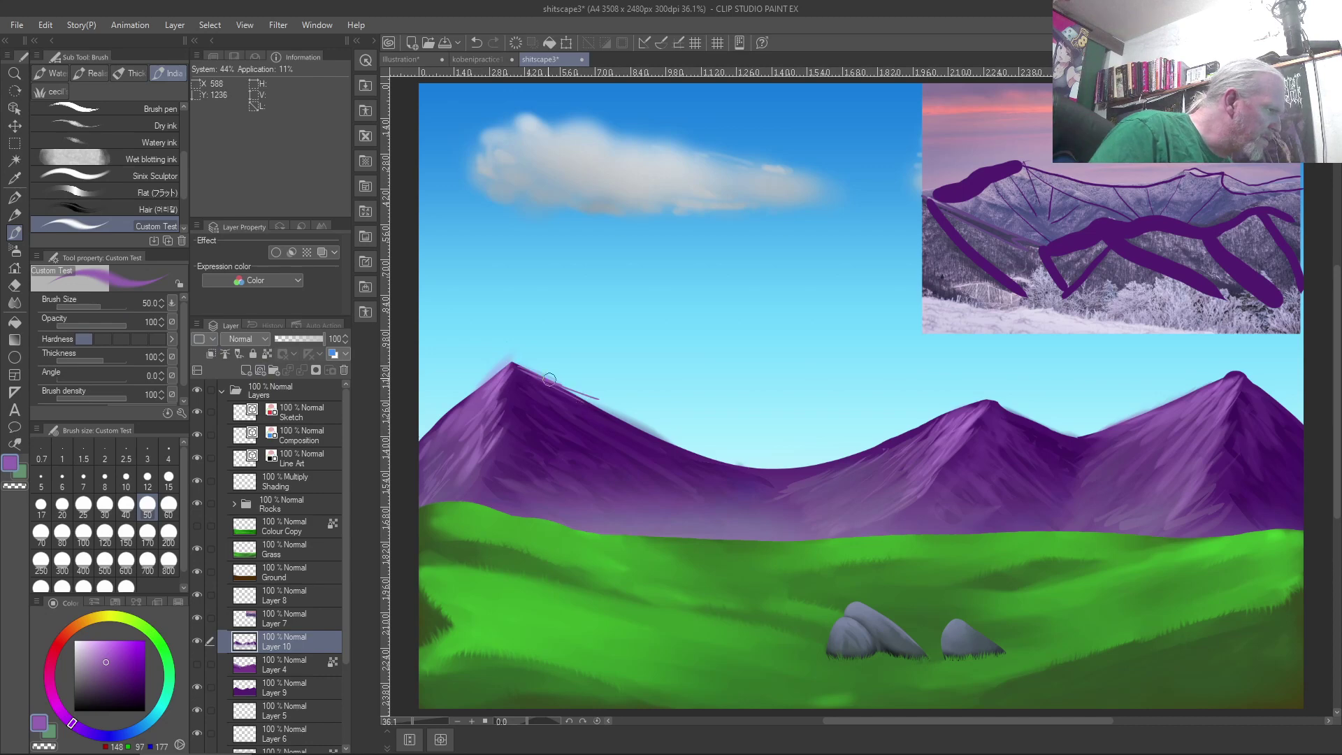
{"action": "key", "text": "ctrl+z"}
{"action": "key", "text": "ctrl+z"}
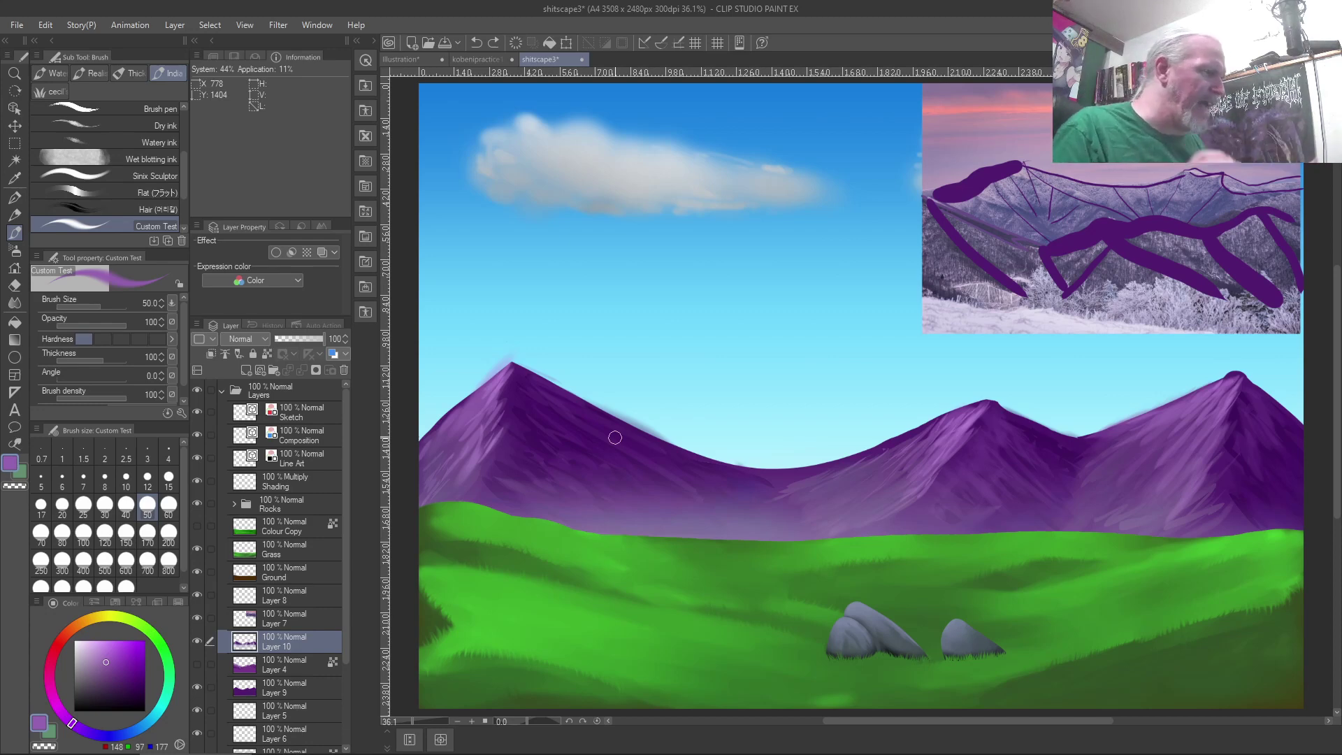
Hide the reference photo on Layer 7 and make the Grass layer active.
{"action": "left_click", "coordinate": [197, 618]}
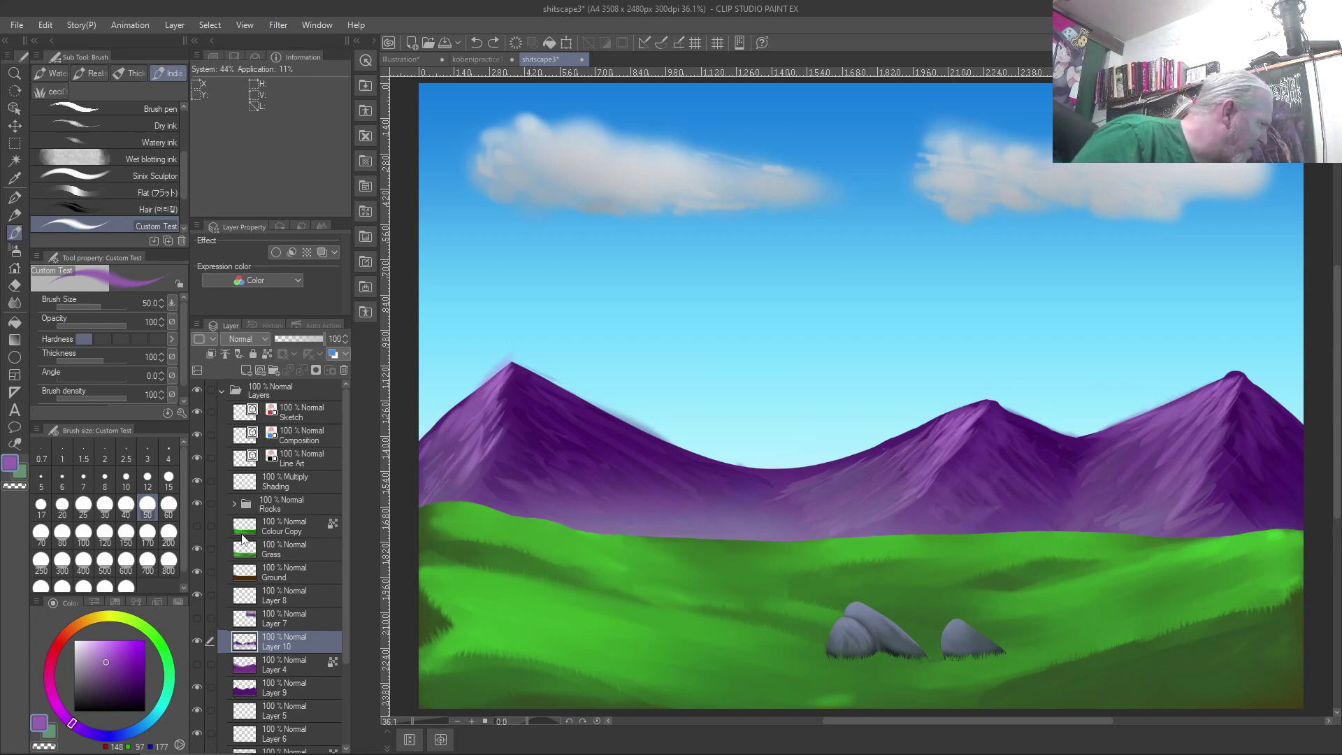
{"action": "left_click", "coordinate": [254, 550]}
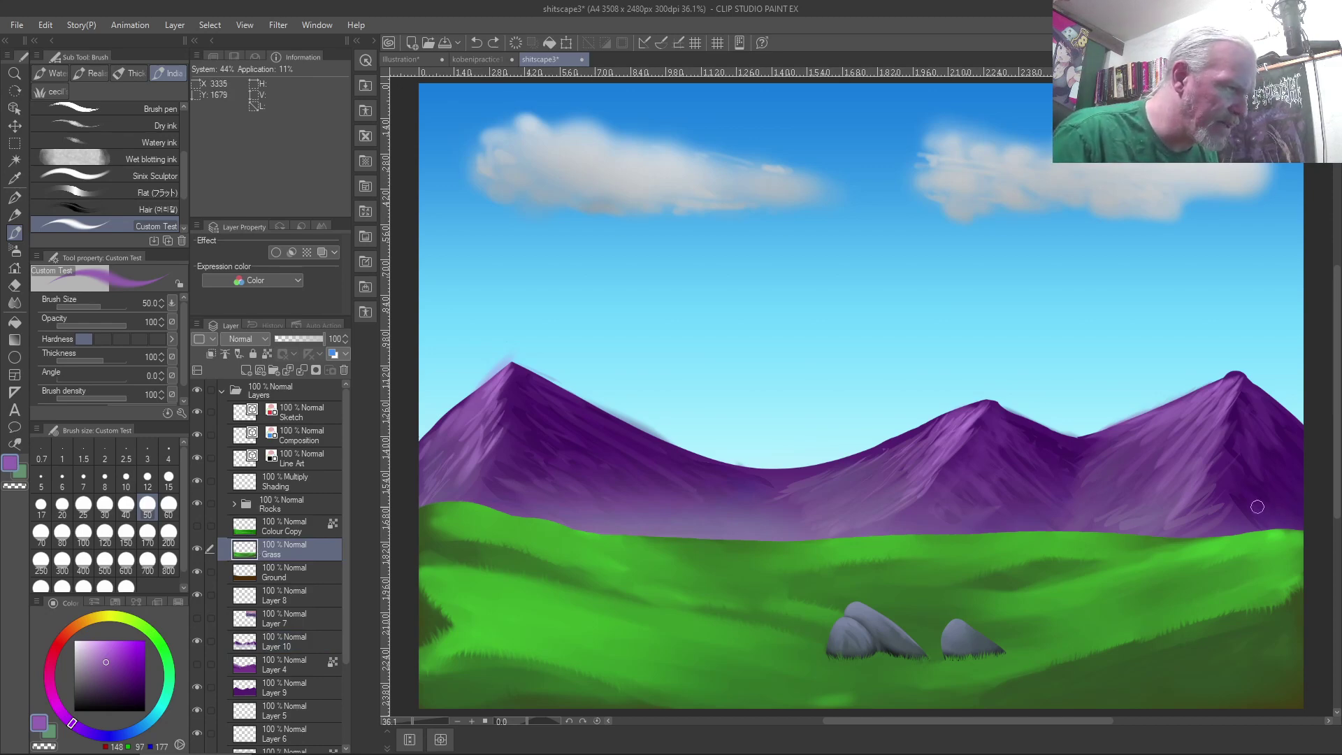
Try a purple stroke along the grass's upper edge below the gap between the middle and right mountains.
{"action": "scroll", "coordinate": [1228, 517], "scroll_direction": "up", "scroll_amount": 7}
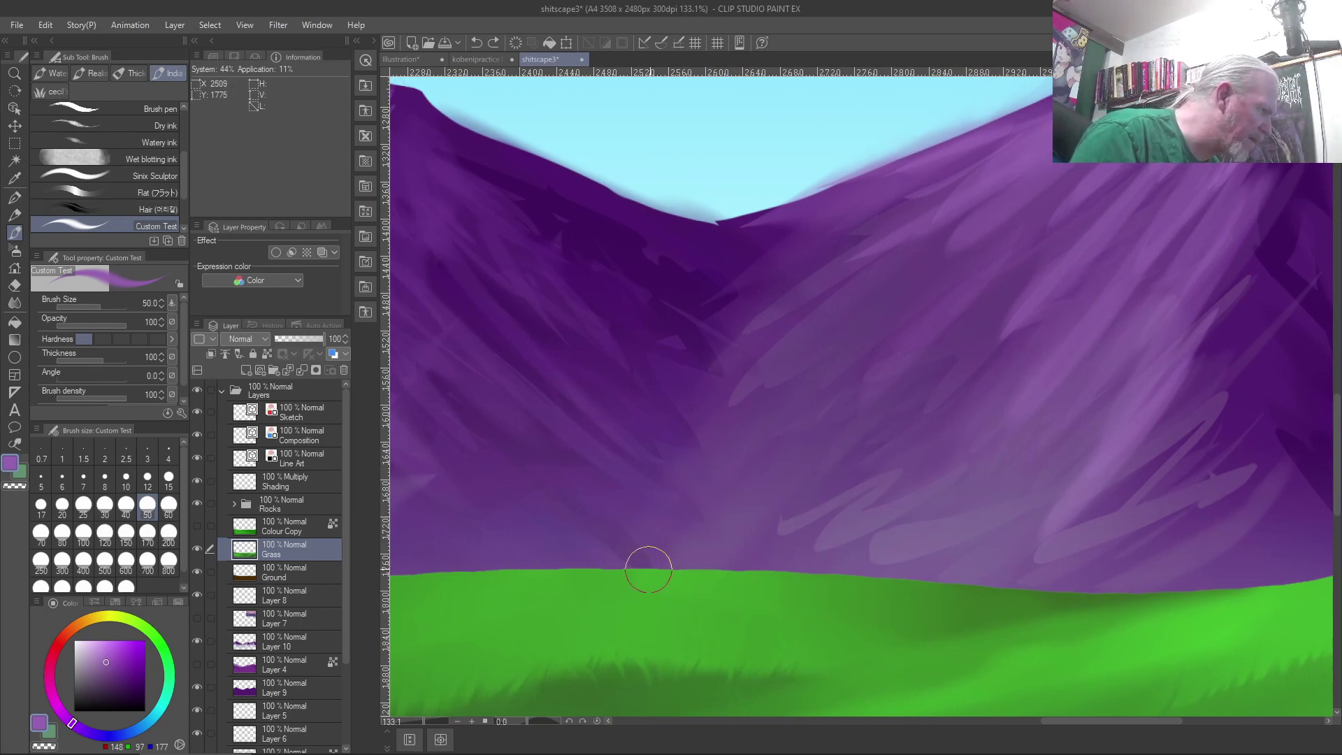
{"action": "left_click_drag", "start_coordinate": [453, 571], "coordinate": [635, 568]}
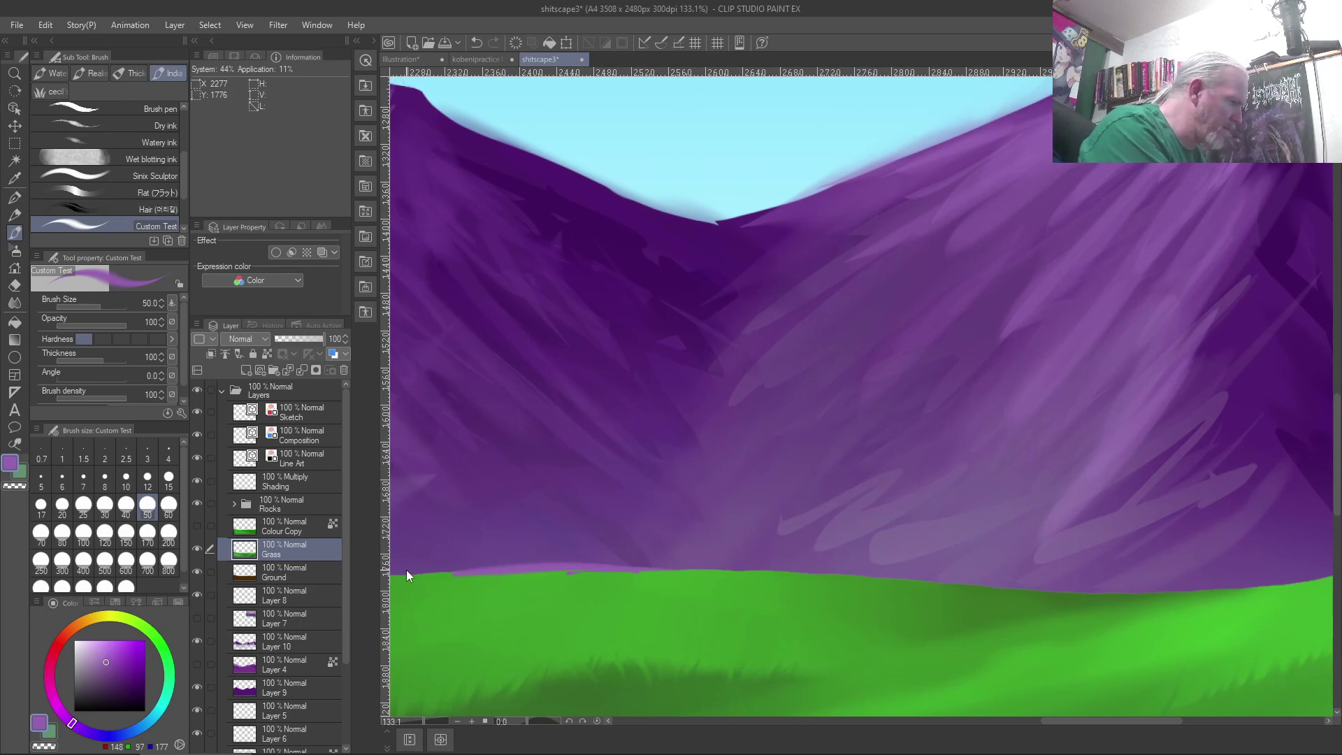
{"action": "key", "text": "ctrl+z"}
{"action": "key", "text": "ctrl+z"}
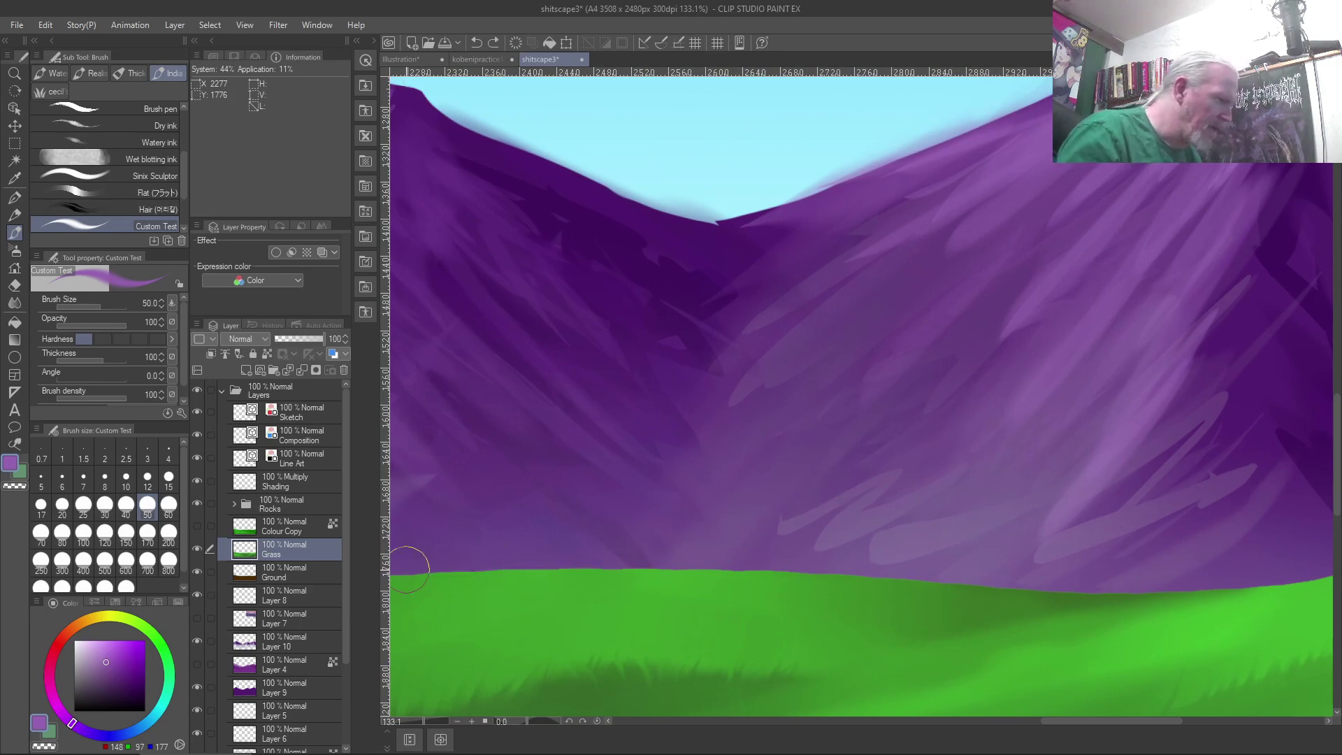
Set the brush opacity to 8 with transparent colour and test softly fading the grass's upper edge, stepping back through the test strokes.
{"action": "scroll", "coordinate": [408, 567], "scroll_direction": "down", "scroll_amount": 3}
{"action": "scroll", "coordinate": [407, 568], "scroll_direction": "up", "scroll_amount": 1}
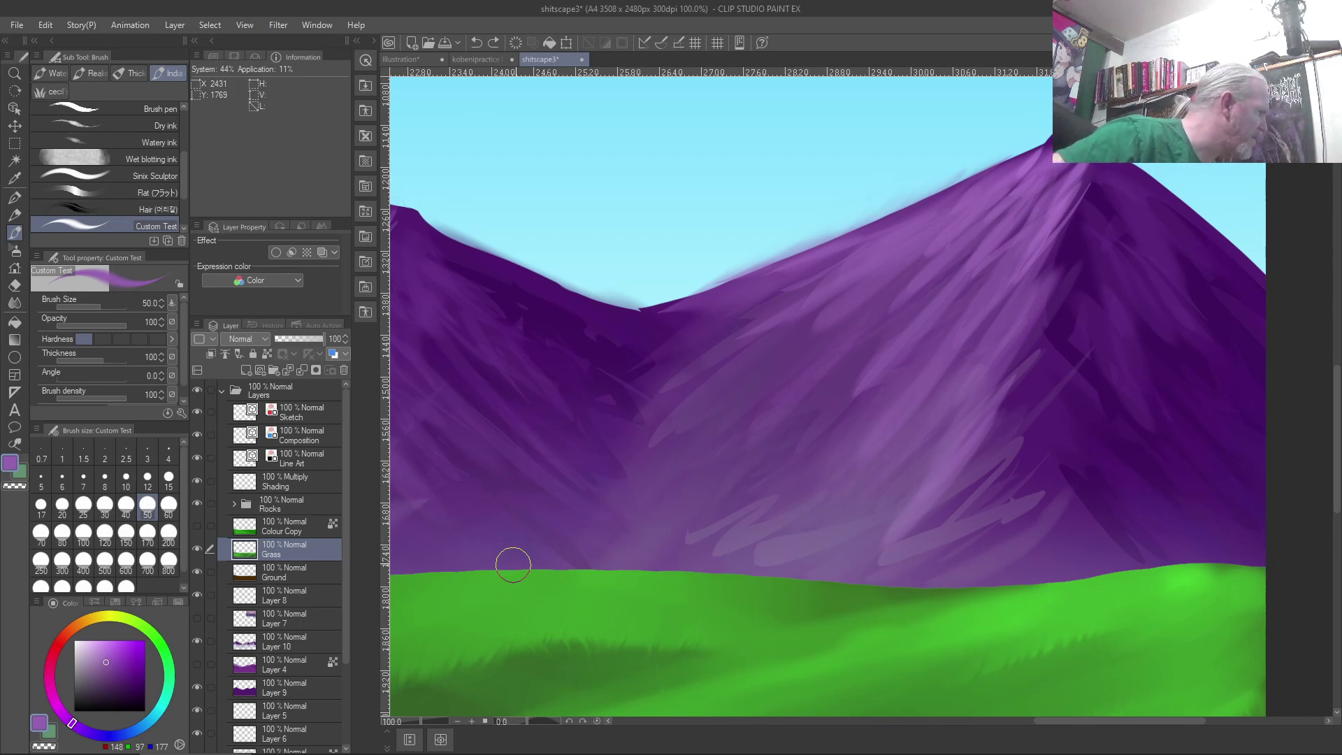
{"action": "left_click_drag", "start_coordinate": [125, 327], "coordinate": [69, 336]}
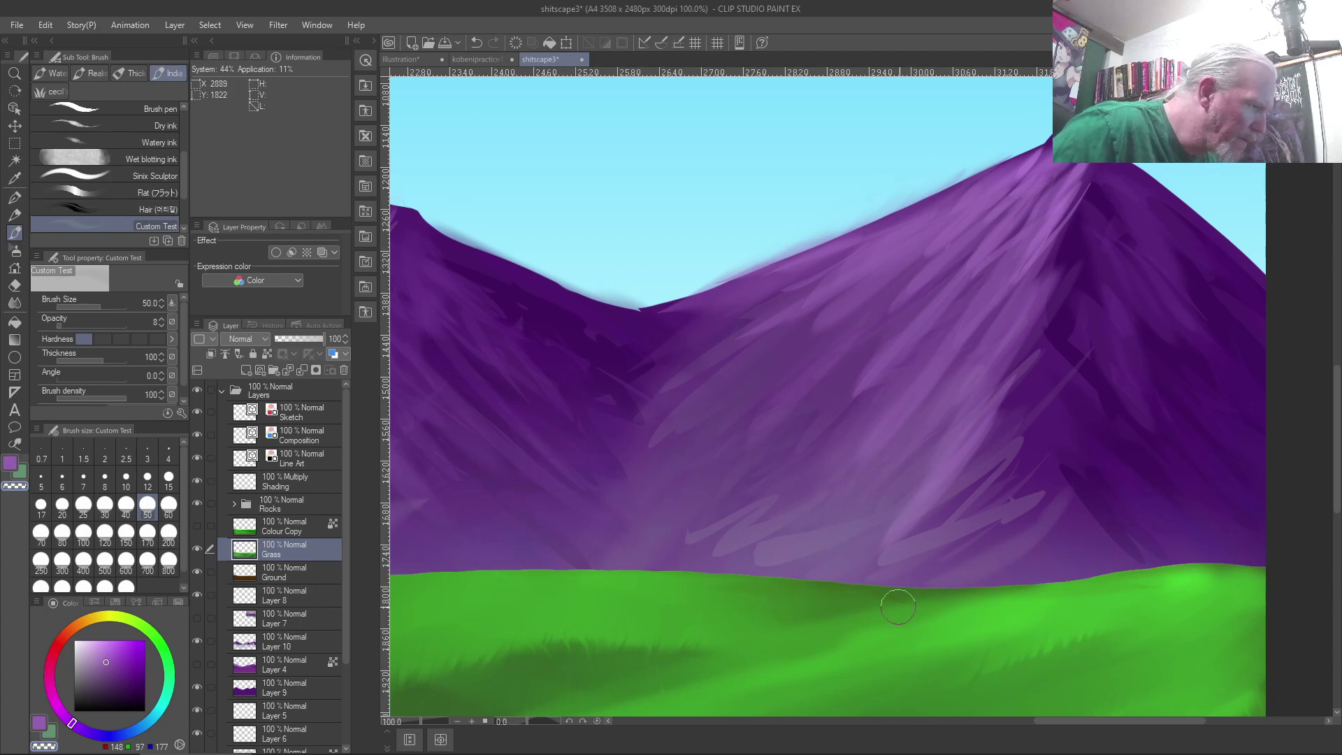
{"action": "key", "text": "ctrl+z"}
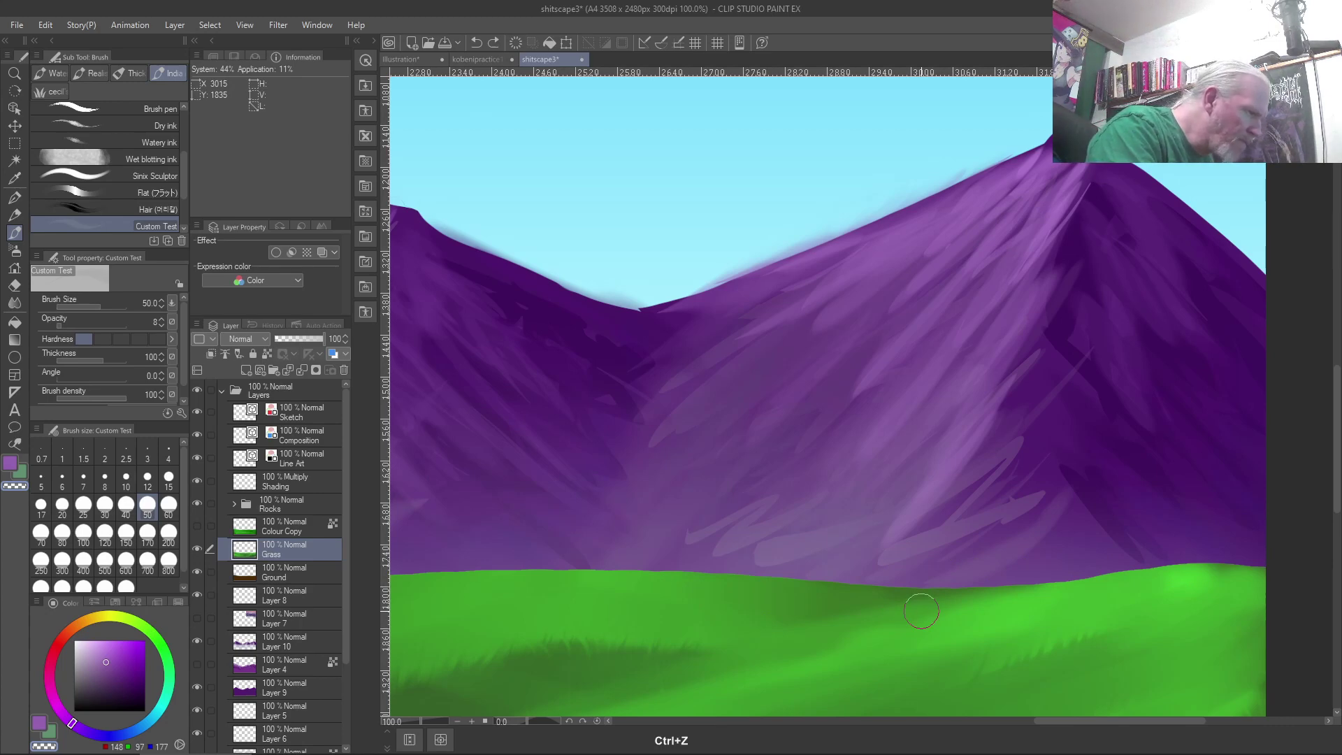
{"action": "key", "text": "ctrl+z"}
{"action": "key", "text": "ctrl+shift+z"}
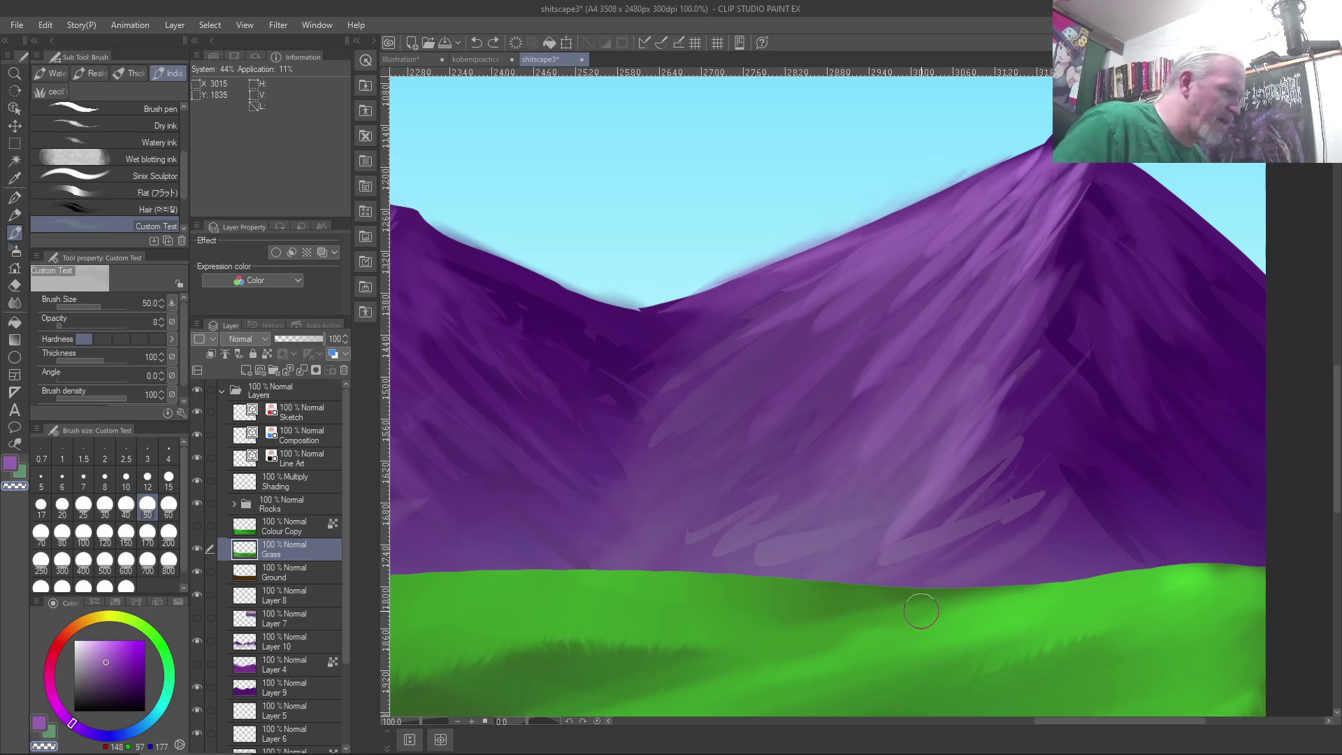
Fade the Grass layer's upper edge across the whole horizon with transparent colour, using a size 250 brush.
{"action": "key", "text": "bracketright"}
{"action": "key", "text": "bracketright"}
{"action": "key", "text": "bracketright"}
{"action": "key", "text": "bracketright"}
{"action": "key", "text": "bracketright"}
{"action": "key", "text": "bracketright"}
{"action": "key", "text": "bracketright"}
{"action": "key", "text": "bracketright"}
{"action": "key", "text": "bracketright"}
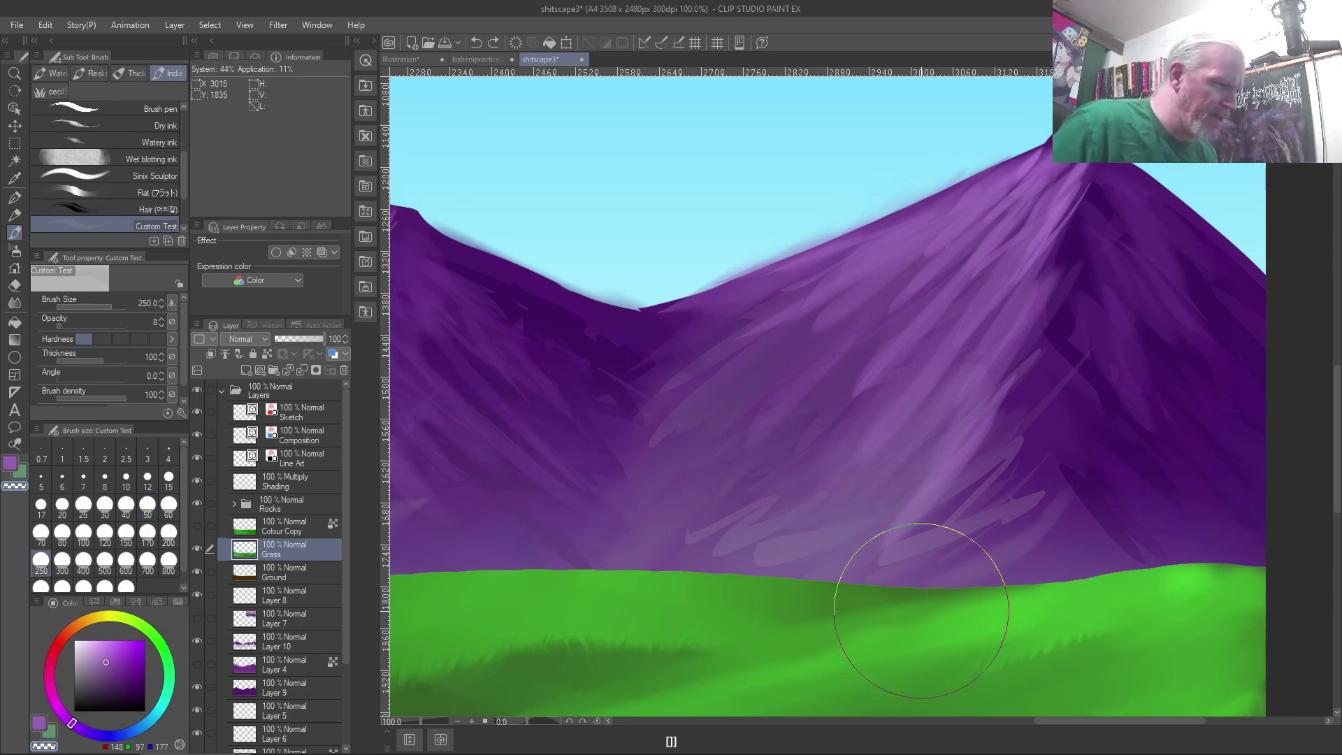
{"action": "mouse_move", "coordinate": [1273, 479]}
{"action": "left_mouse_down"}
{"action": "mouse_move", "coordinate": [1019, 494]}
{"action": "mouse_move", "coordinate": [1090, 529]}
{"action": "left_mouse_up"}
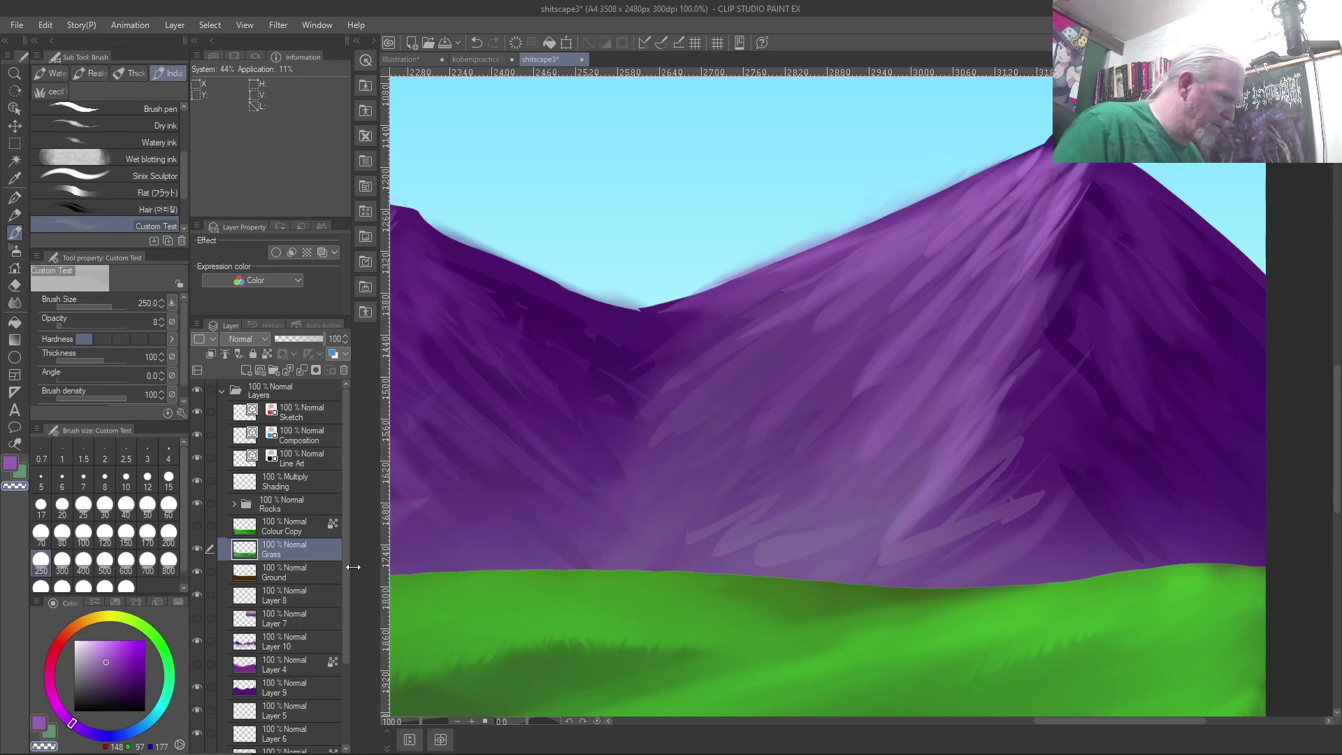
{"action": "key", "text": "ctrl+0"}
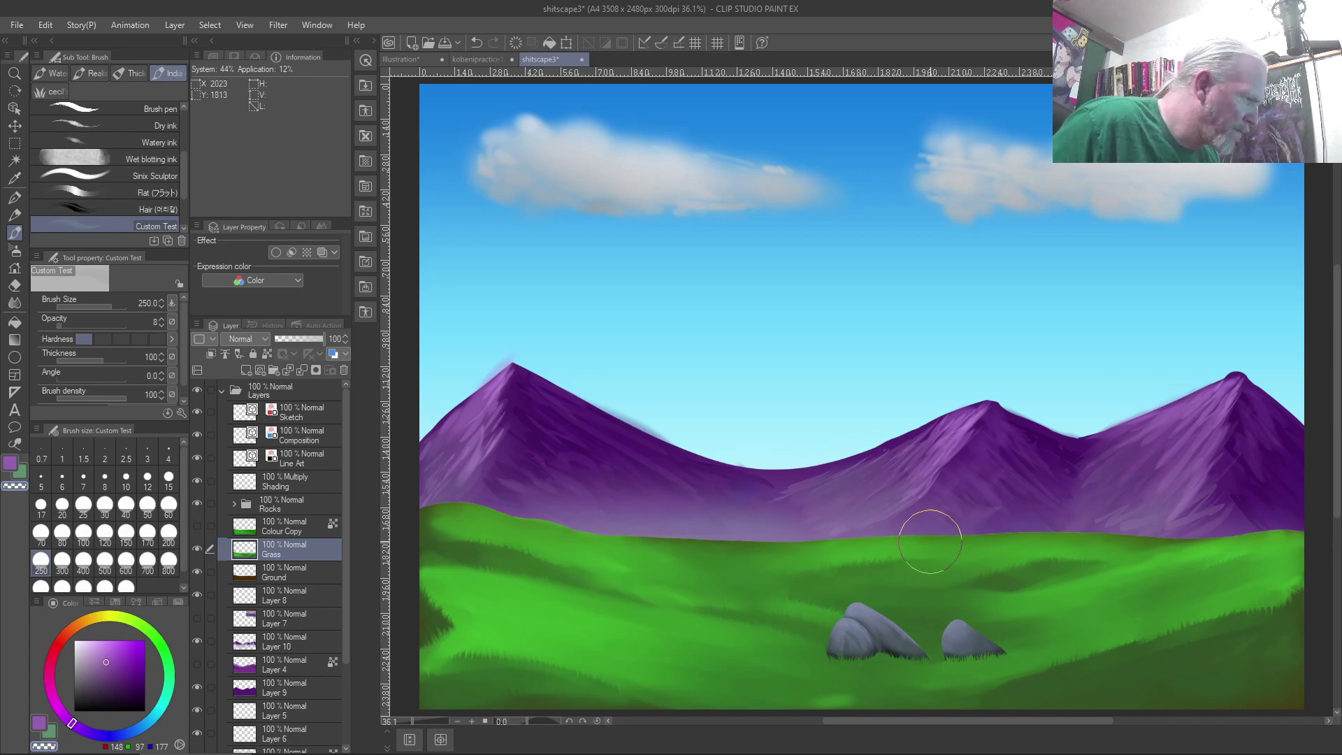
{"action": "scroll", "coordinate": [997, 517], "scroll_direction": "down", "scroll_amount": 5}
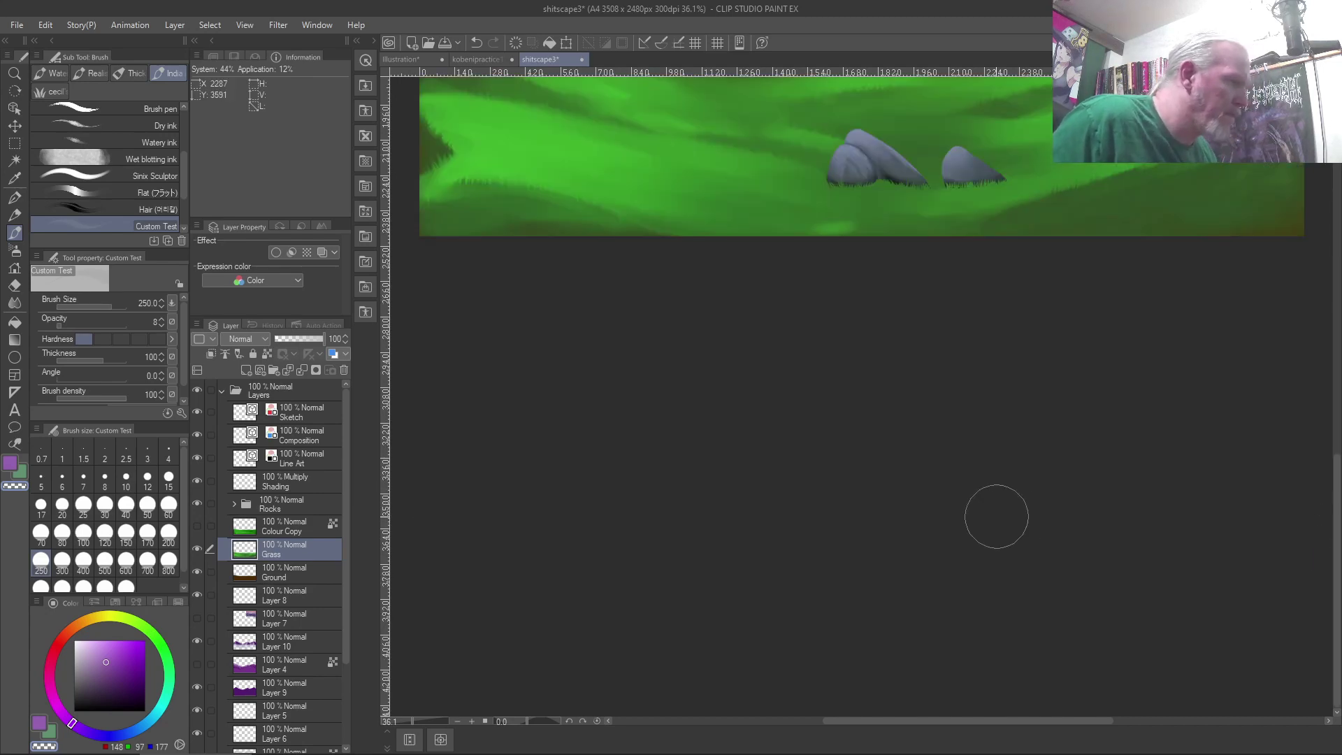
{"action": "scroll", "coordinate": [997, 516], "scroll_direction": "up", "scroll_amount": 5}
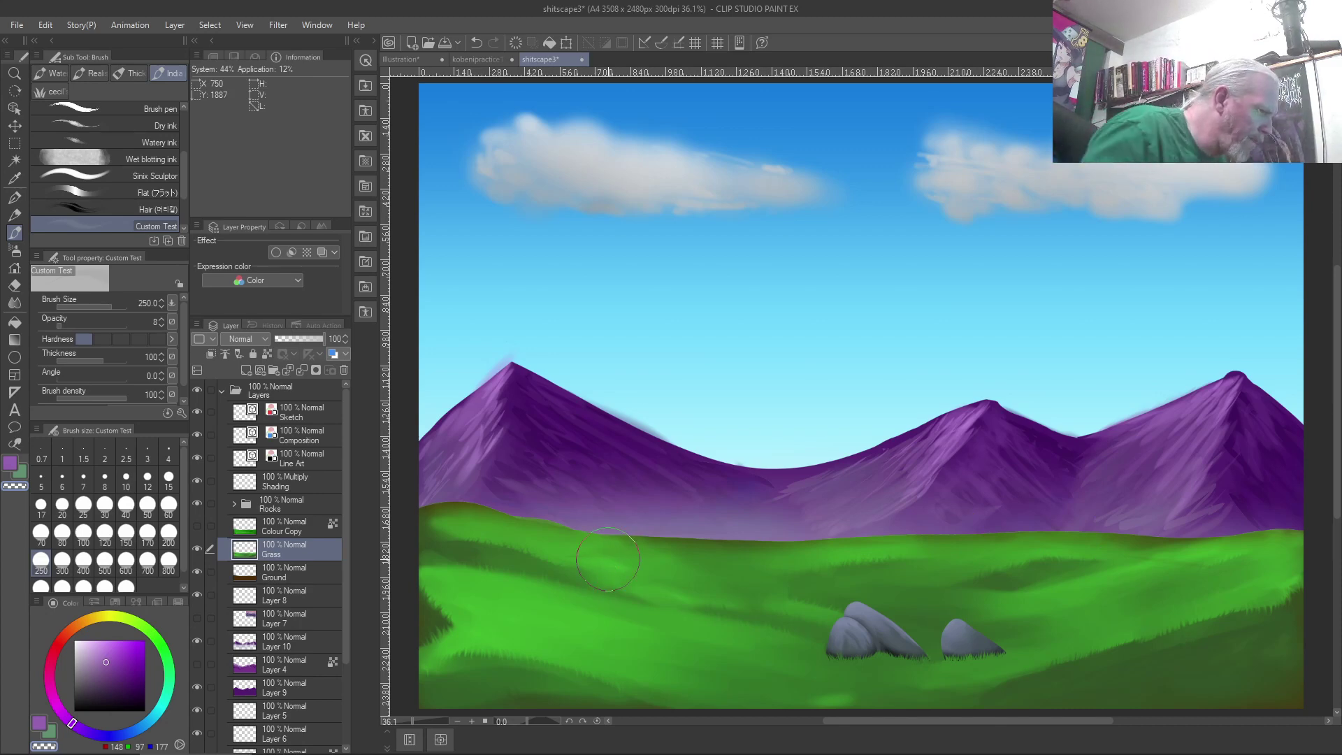
{"action": "scroll", "coordinate": [742, 535], "scroll_direction": "up", "scroll_amount": 6}
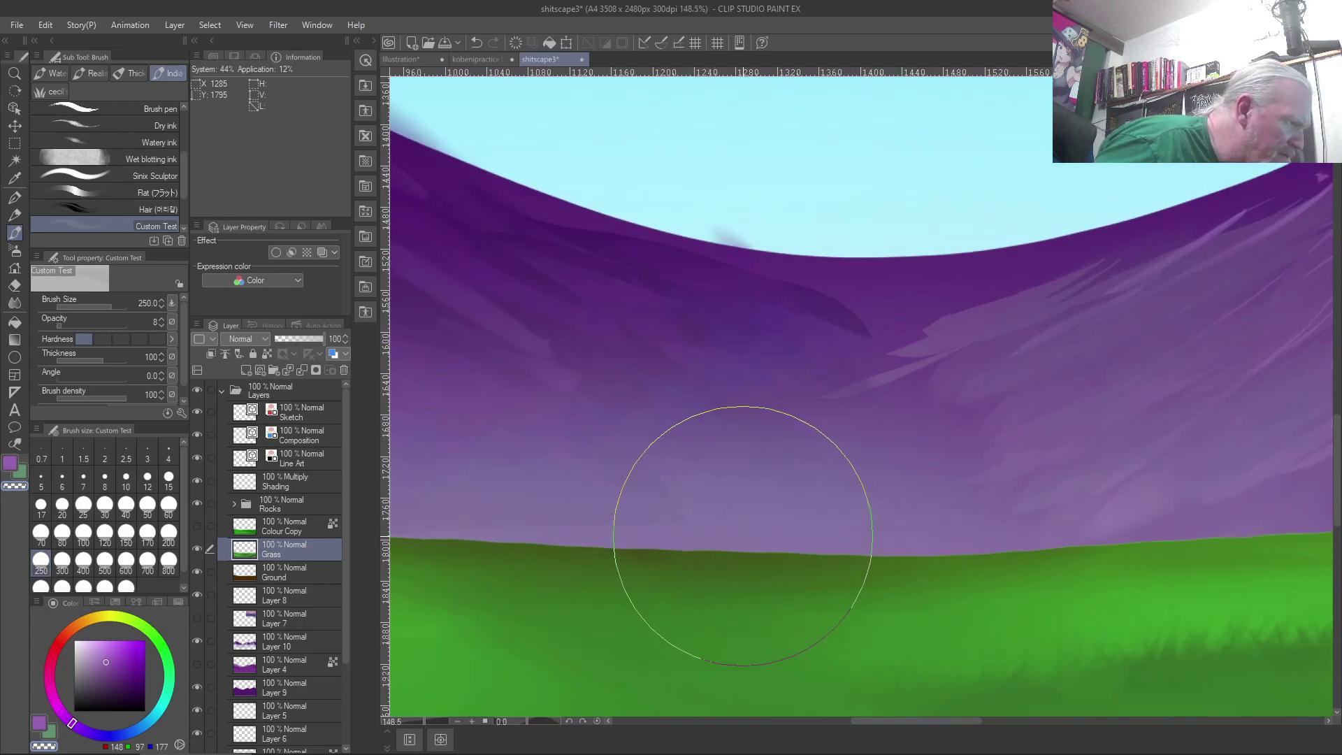
{"action": "scroll", "coordinate": [742, 536], "scroll_direction": "down", "scroll_amount": 4}
{"action": "scroll", "coordinate": [742, 536], "scroll_direction": "up", "scroll_amount": 3}
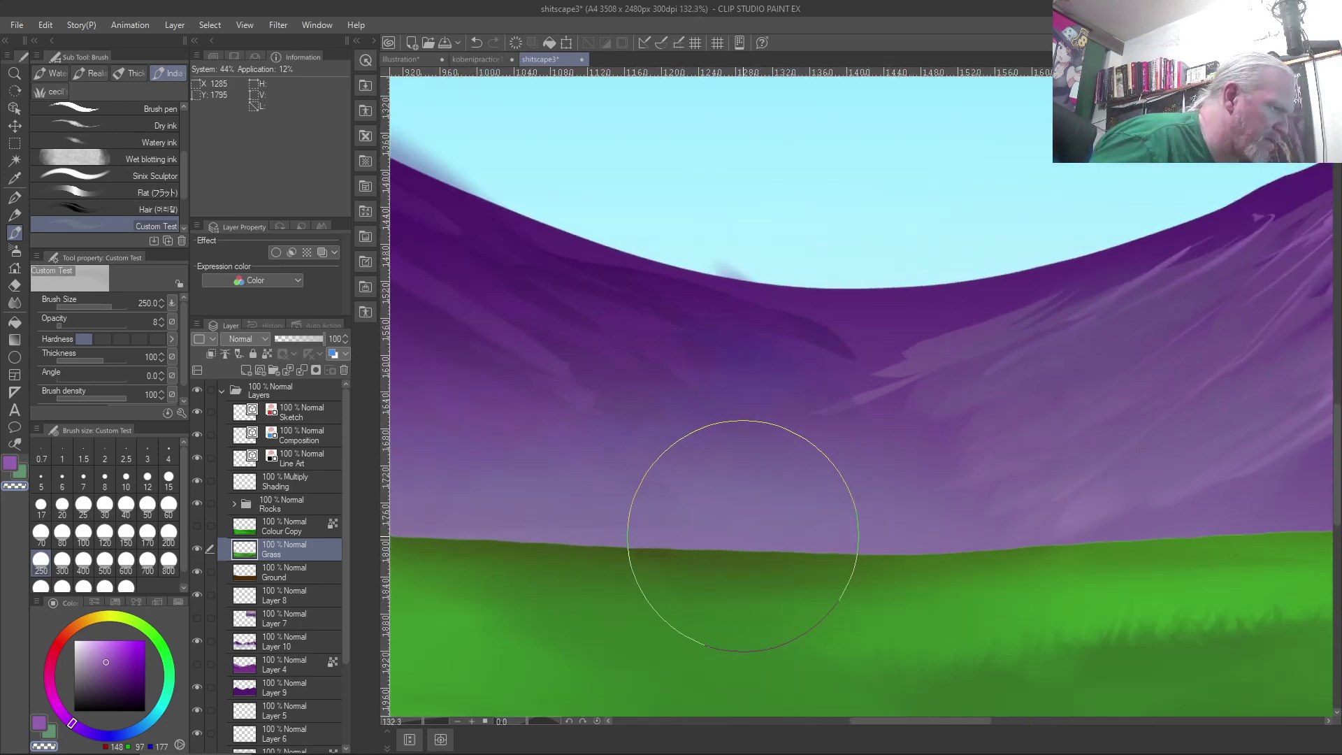
{"action": "scroll", "coordinate": [742, 535], "scroll_direction": "down", "scroll_amount": 6}
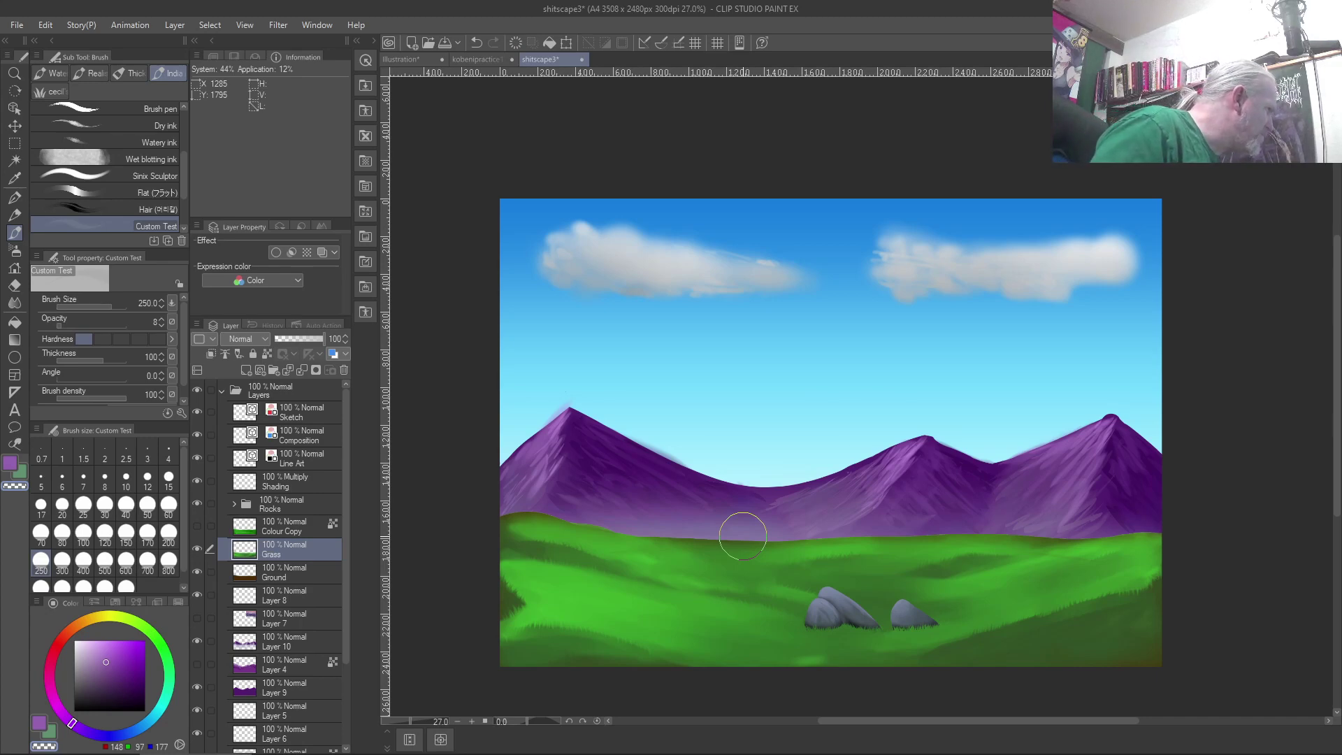
Switch back to a solid drawing colour, sample the grass green and mute it to a greyish green (RGB 132, 166, 126).
{"action": "key", "text": "c"}
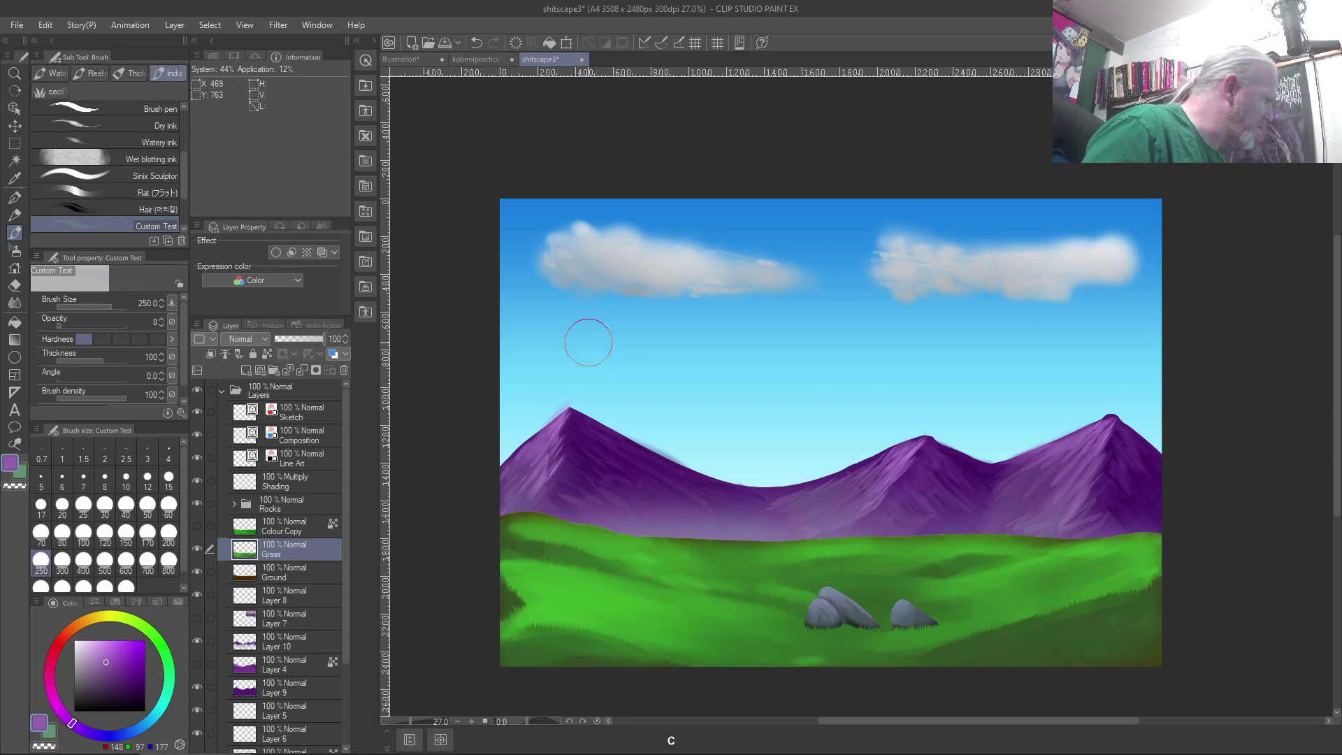
{"action": "left_click", "coordinate": [95, 657]}
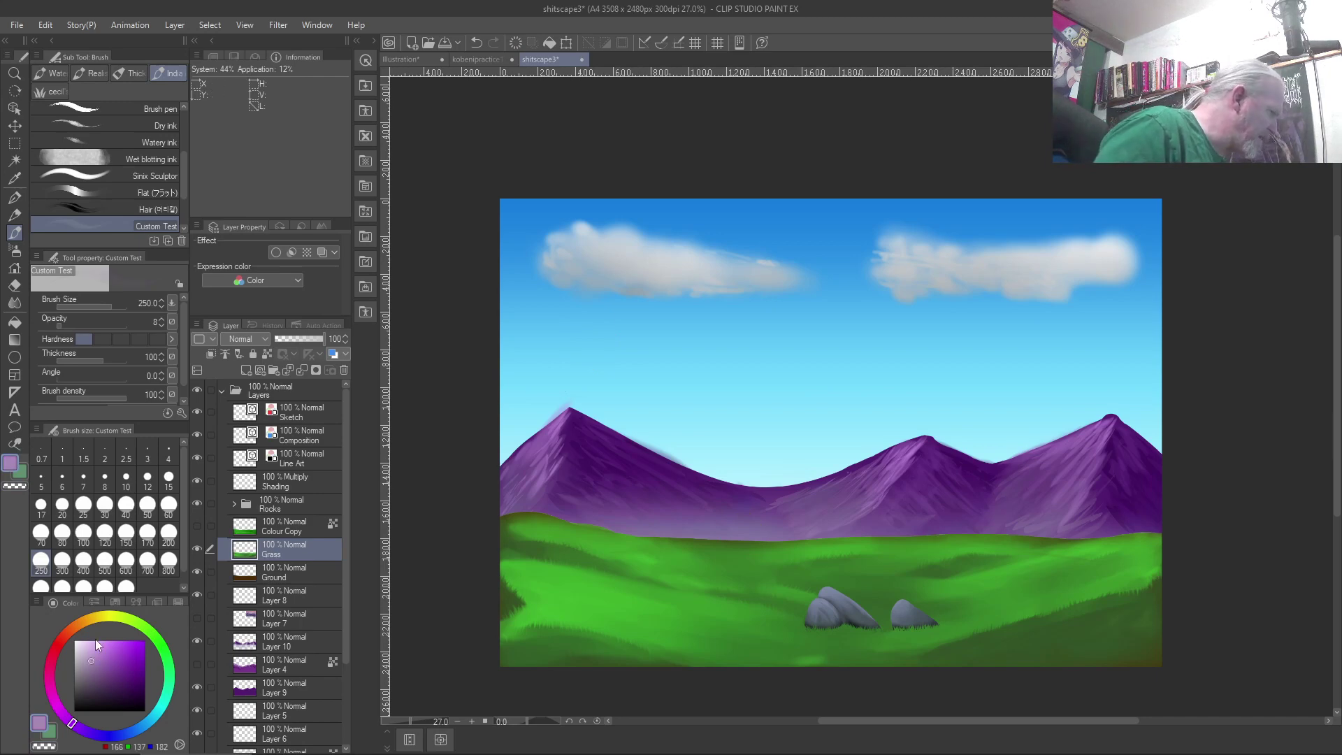
{"action": "right_click", "coordinate": [582, 591]}
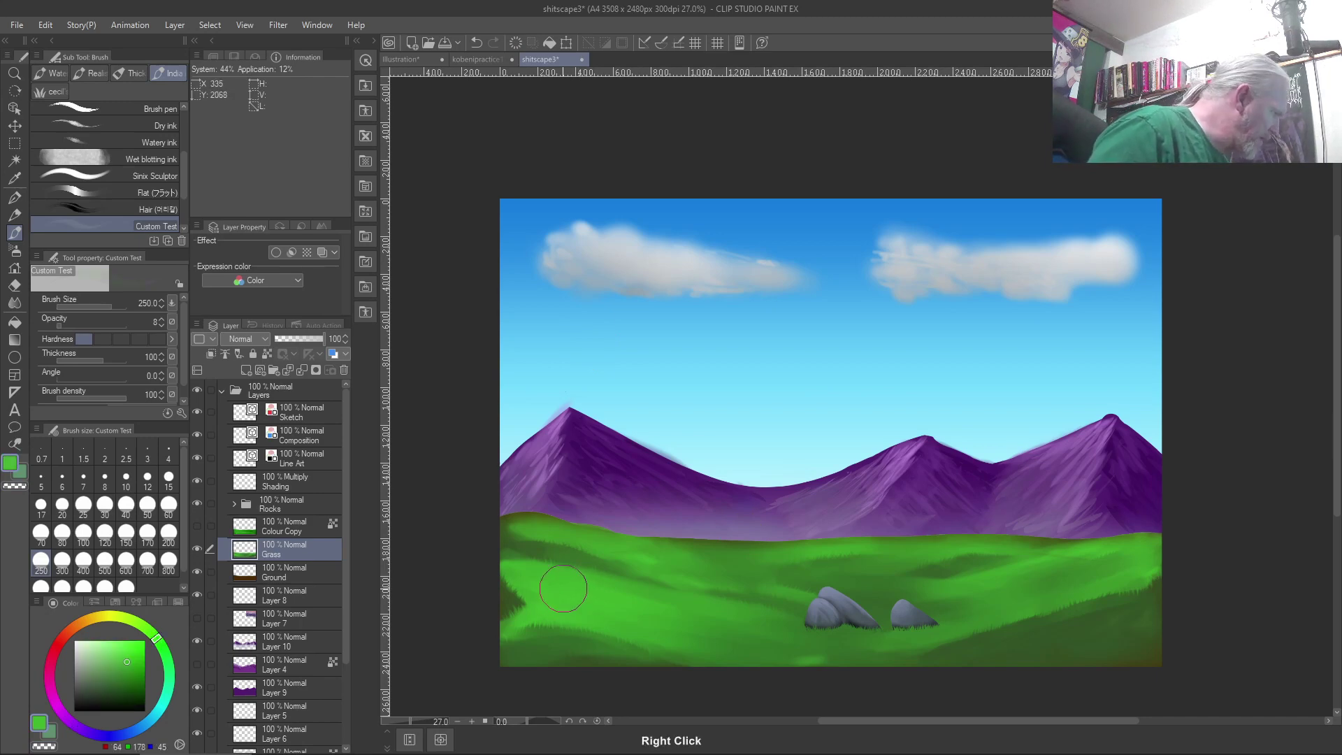
{"action": "left_click", "coordinate": [96, 662]}
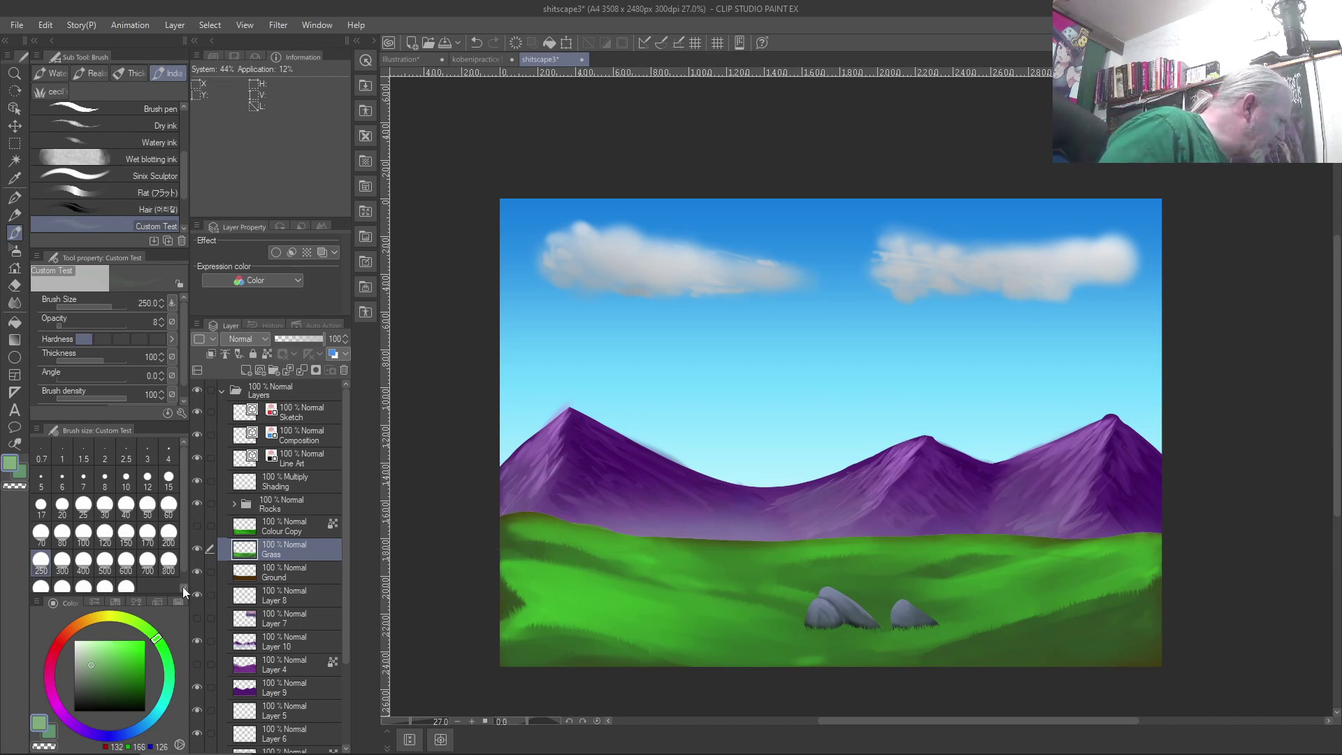
Lock the Grass layer's transparent pixels and glaze greyish green haze over the far grass at opacity 26.
{"action": "left_click", "coordinate": [267, 354]}
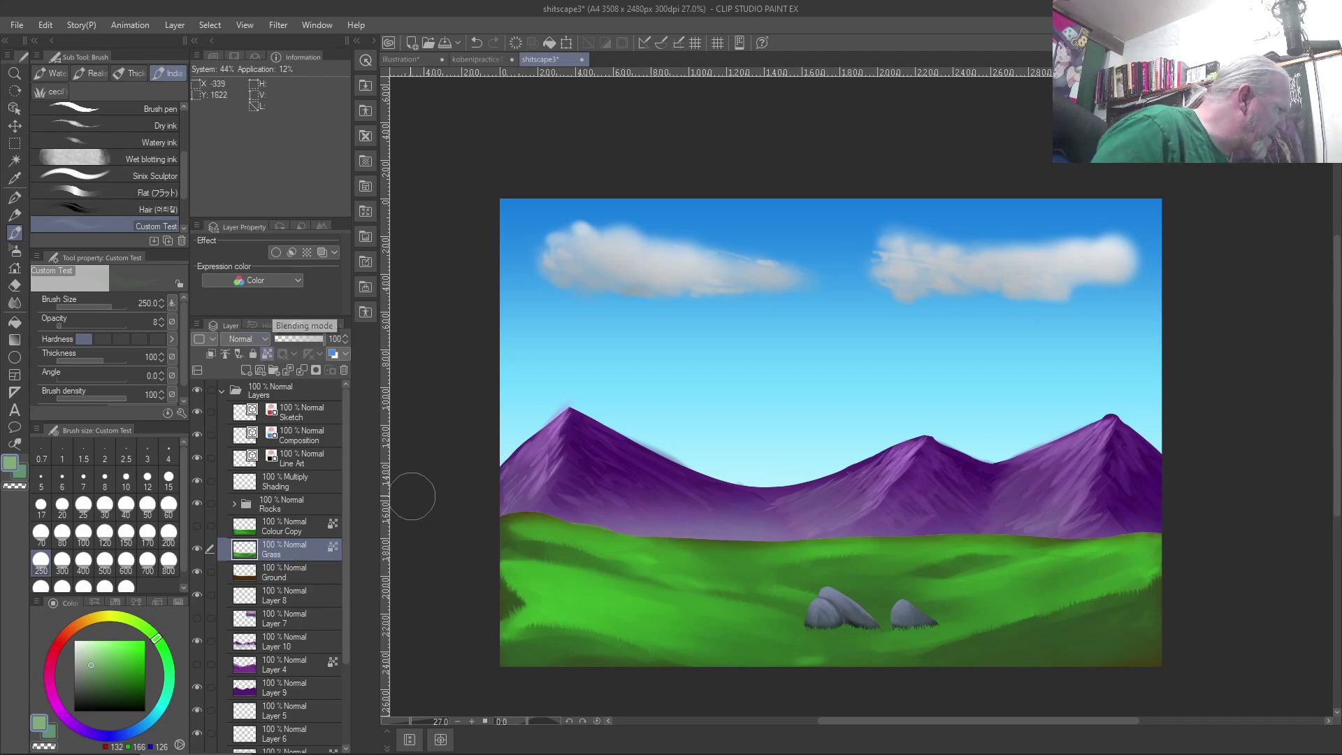
{"action": "left_click", "coordinate": [267, 357]}
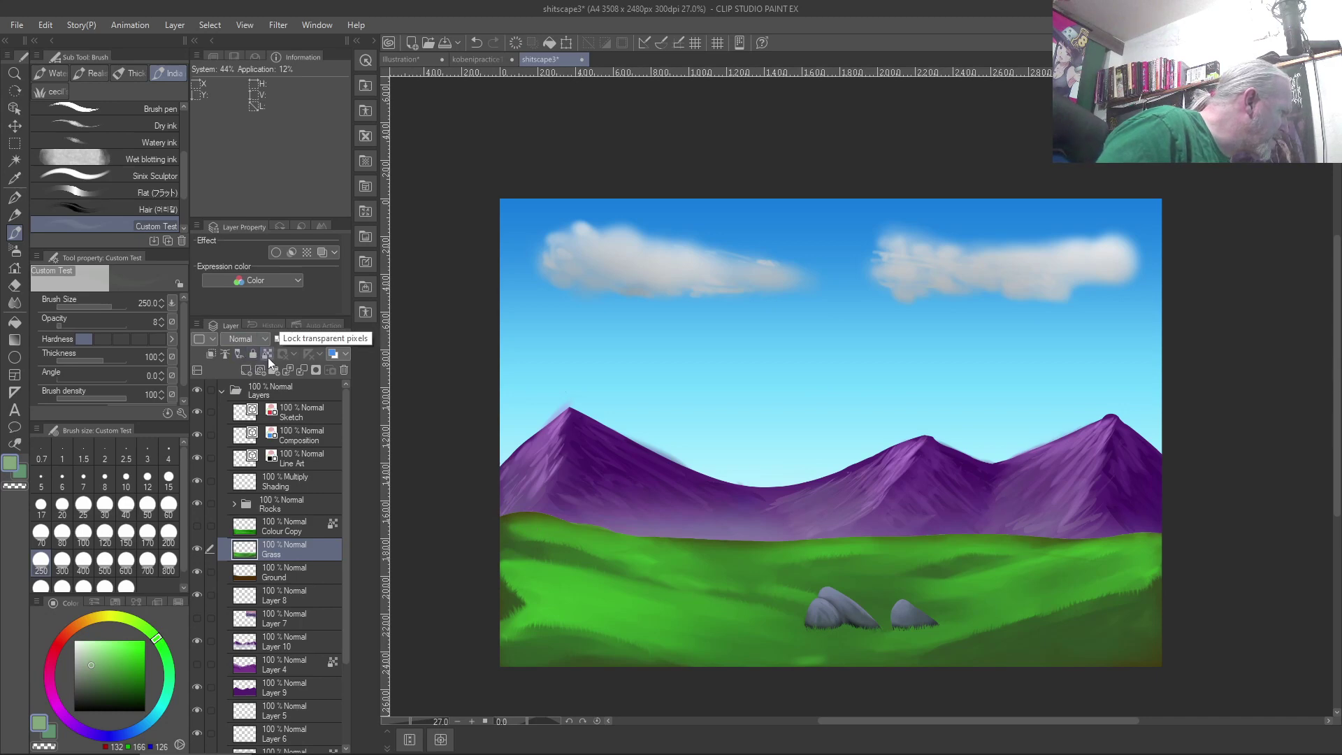
{"action": "left_click", "coordinate": [269, 359]}
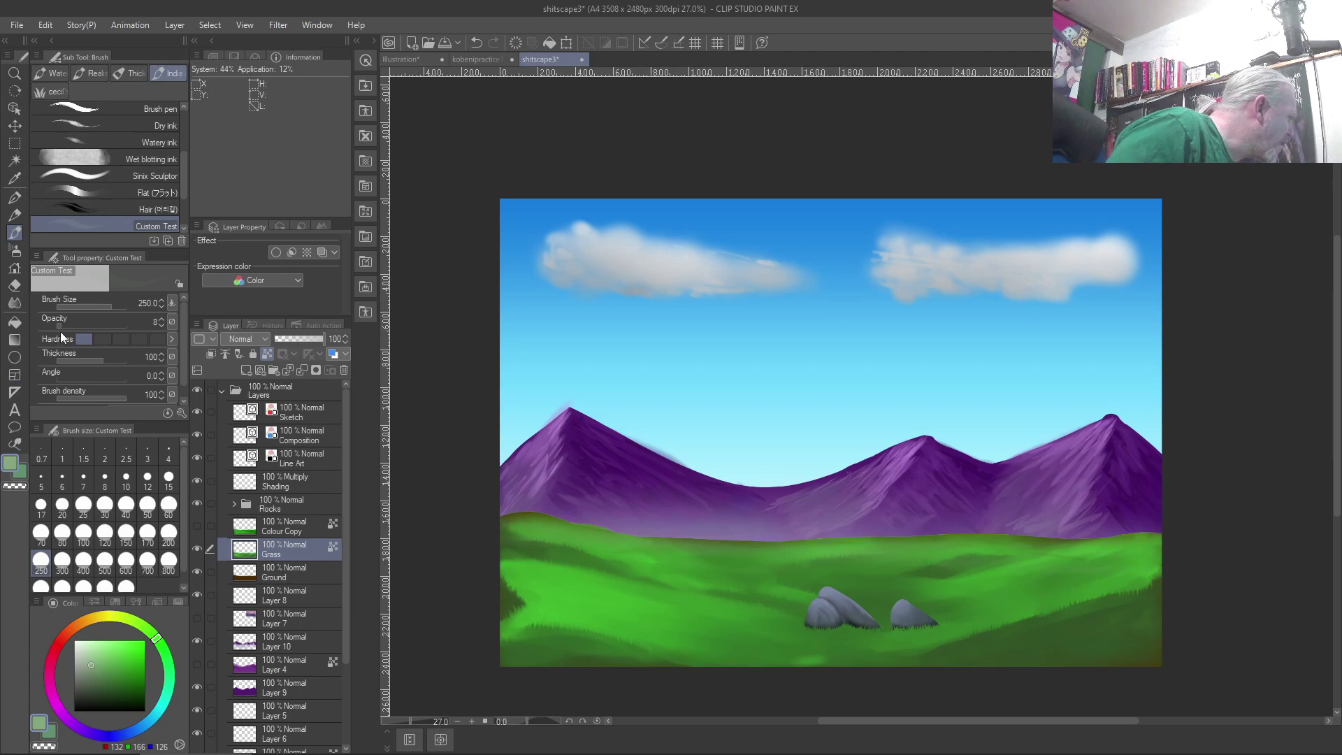
{"action": "left_click_drag", "start_coordinate": [64, 329], "coordinate": [75, 329]}
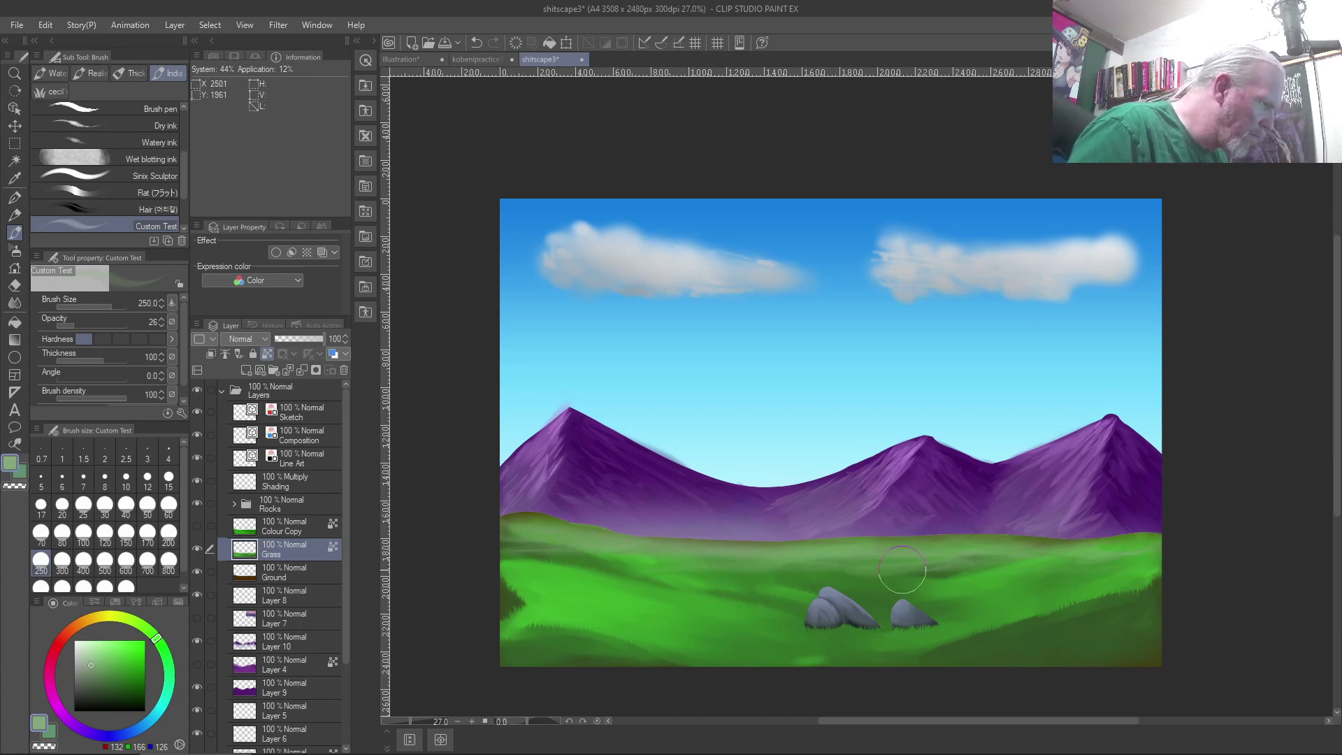
Undo the greyish green haze strokes on the far grass.
{"action": "key", "text": "ctrl+z"}
{"action": "key", "text": "ctrl+z"}
{"action": "key", "text": "ctrl+z"}
{"action": "key", "text": "ctrl+z"}
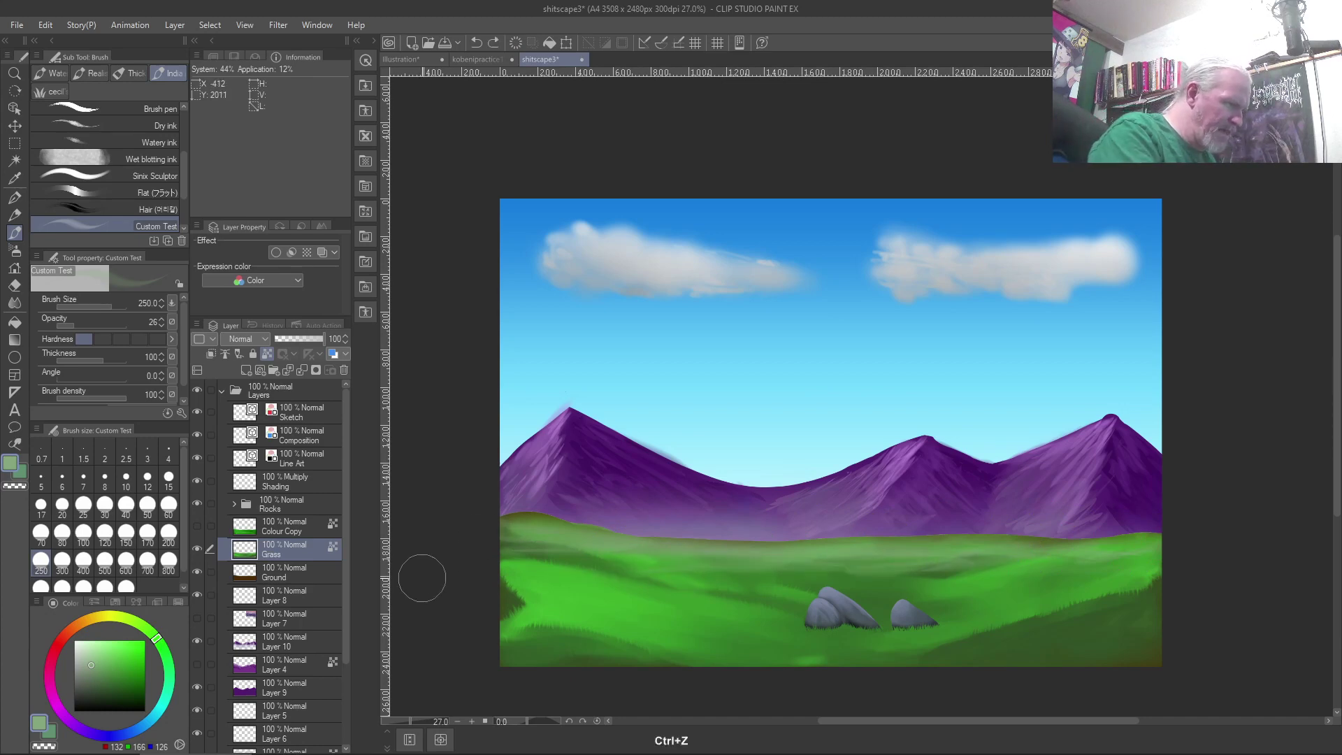
{"action": "key", "text": "ctrl+z"}
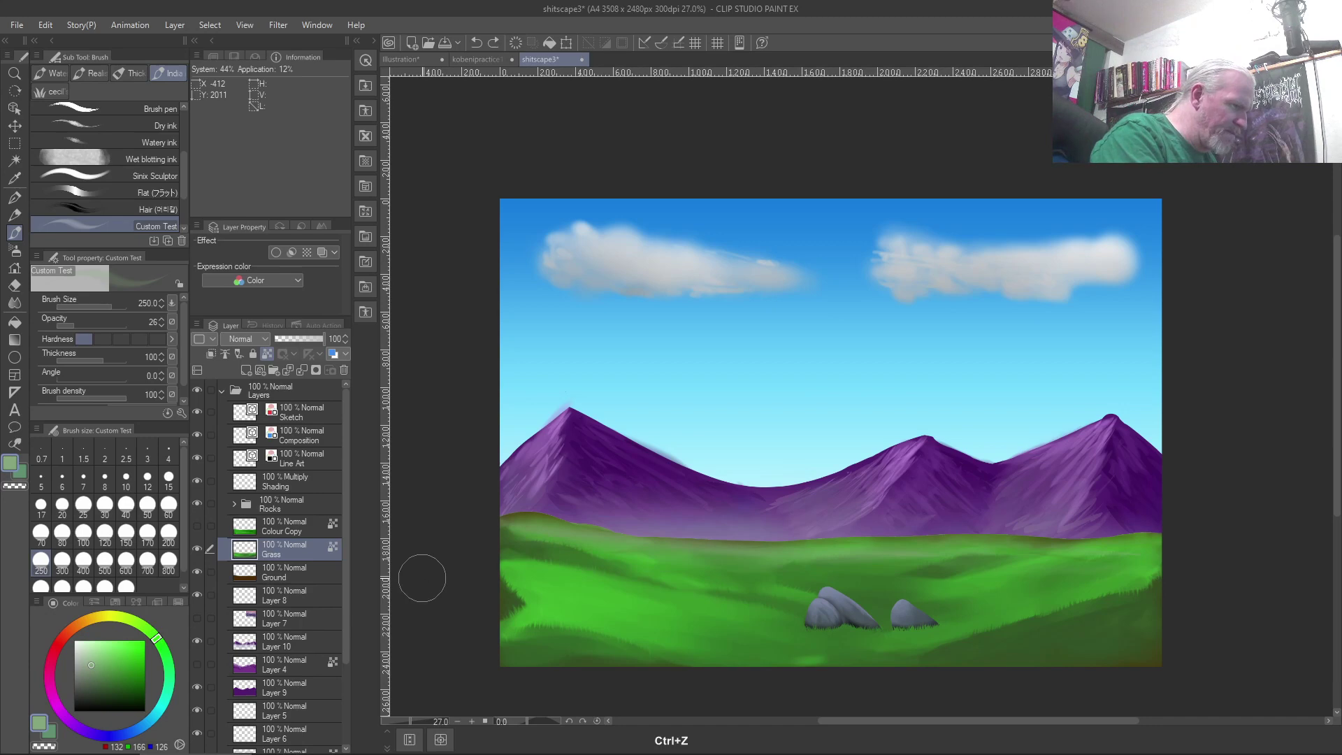
{"action": "key", "text": "ctrl+z"}
{"action": "key", "text": "ctrl+z"}
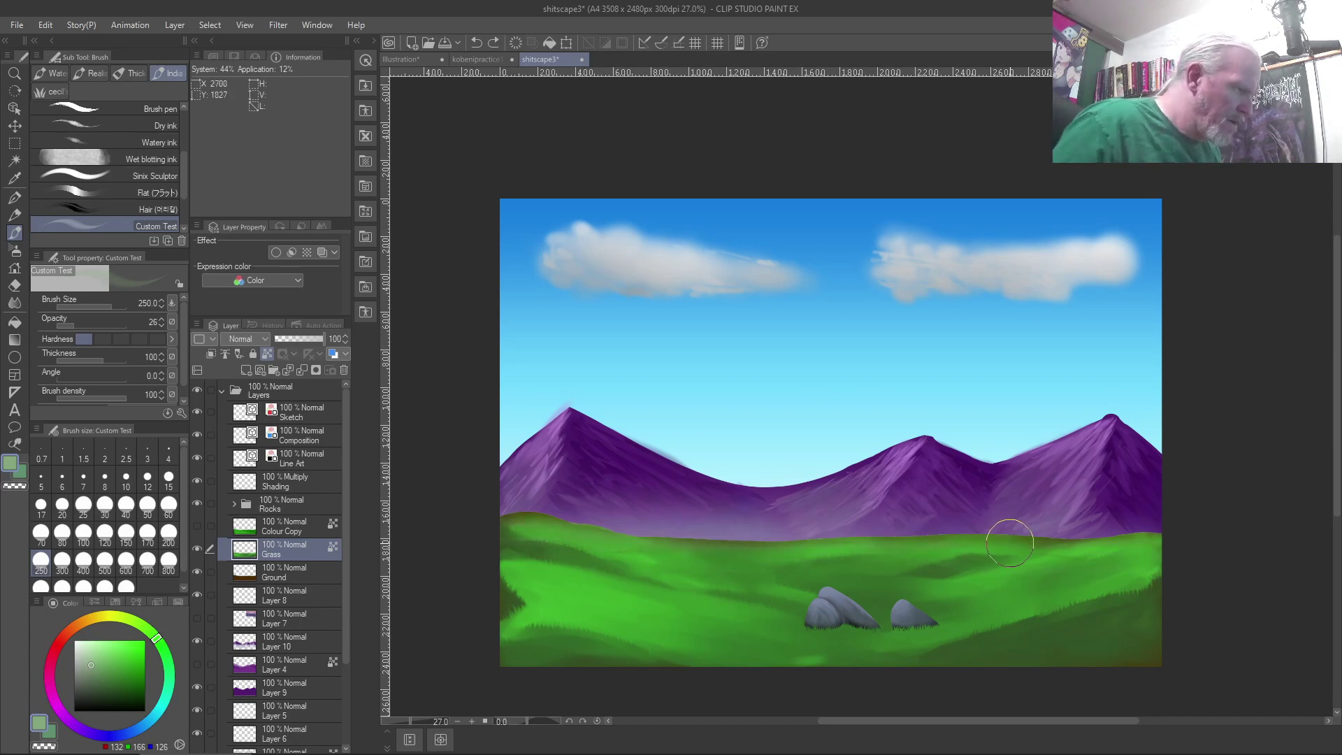
Try a broad greyish green haze across the far grass with a size 700 brush, then undo it.
{"action": "key", "text": "bracketright"}
{"action": "key", "text": "bracketright"}
{"action": "key", "text": "bracketright"}
{"action": "key", "text": "bracketright"}
{"action": "key", "text": "bracketright"}
{"action": "mouse_move", "coordinate": [1073, 532]}
{"action": "left_mouse_down"}
{"action": "mouse_move", "coordinate": [931, 545]}
{"action": "mouse_move", "coordinate": [1069, 527]}
{"action": "mouse_move", "coordinate": [959, 543]}
{"action": "mouse_move", "coordinate": [767, 523]}
{"action": "mouse_move", "coordinate": [828, 543]}
{"action": "mouse_move", "coordinate": [514, 536]}
{"action": "mouse_move", "coordinate": [528, 528]}
{"action": "mouse_move", "coordinate": [909, 537]}
{"action": "mouse_move", "coordinate": [493, 545]}
{"action": "mouse_move", "coordinate": [971, 565]}
{"action": "mouse_move", "coordinate": [833, 578]}
{"action": "mouse_move", "coordinate": [993, 555]}
{"action": "mouse_move", "coordinate": [724, 567]}
{"action": "left_mouse_up"}
{"action": "key", "text": "ctrl+z"}
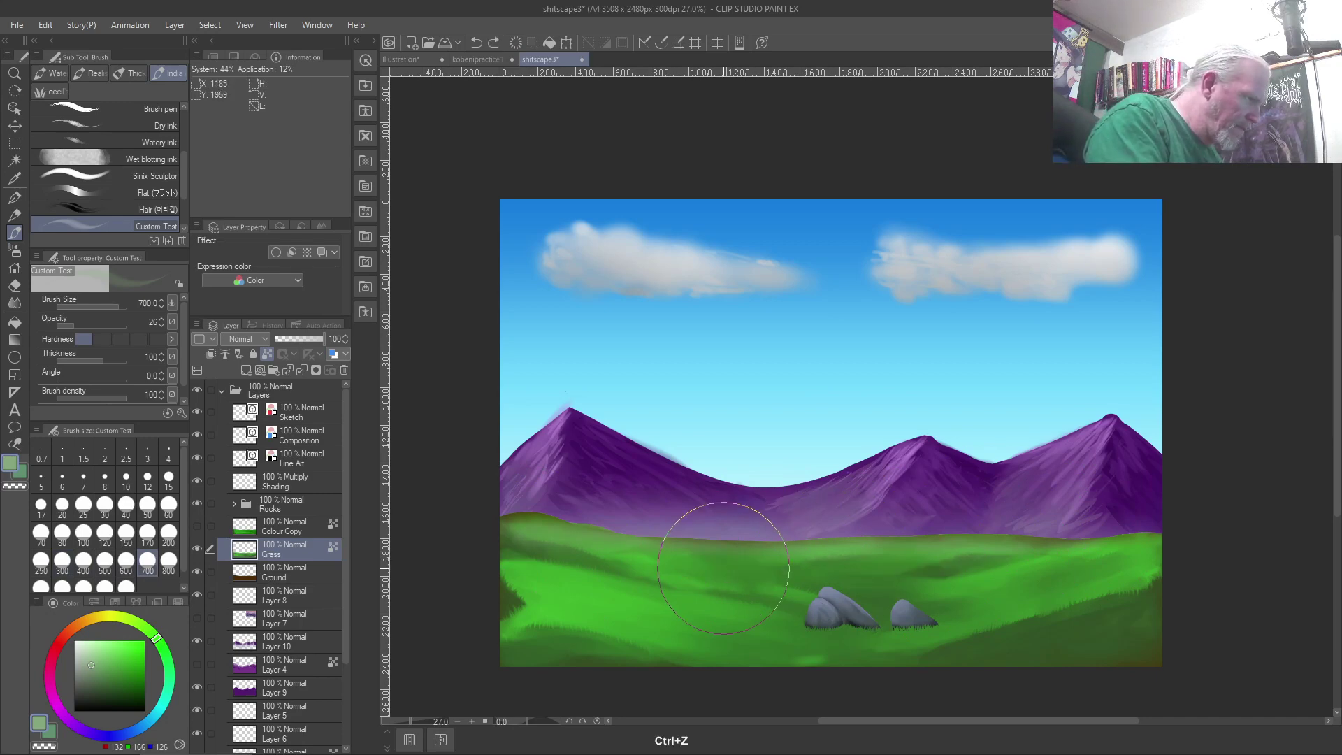
{"action": "key", "text": "ctrl+z"}
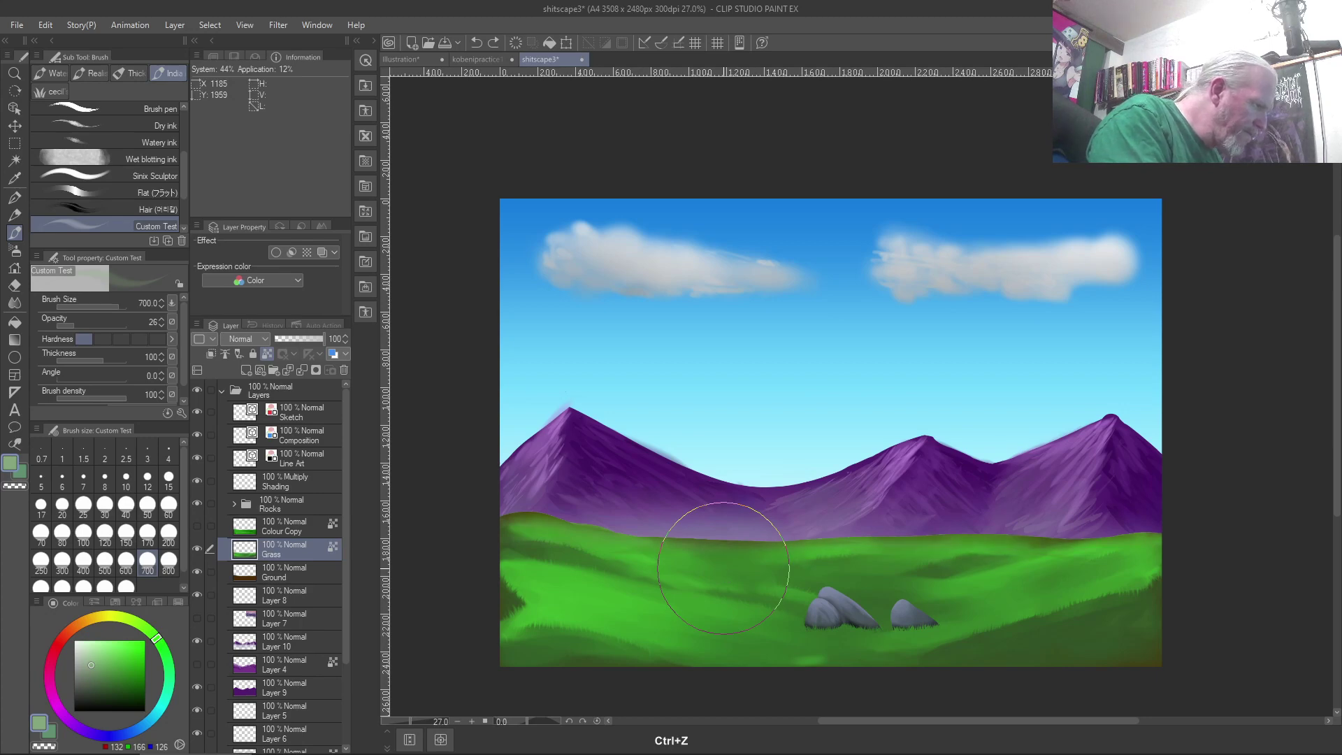
Choose a greyer green (122, 139, 119) and try a soft haze stroke along the grass horizon on the Grass layer.
{"action": "mouse_move", "coordinate": [563, 528]}
{"action": "left_mouse_down"}
{"action": "mouse_move", "coordinate": [785, 509]}
{"action": "mouse_move", "coordinate": [695, 515]}
{"action": "mouse_move", "coordinate": [1139, 515]}
{"action": "mouse_move", "coordinate": [716, 536]}
{"action": "left_mouse_up"}
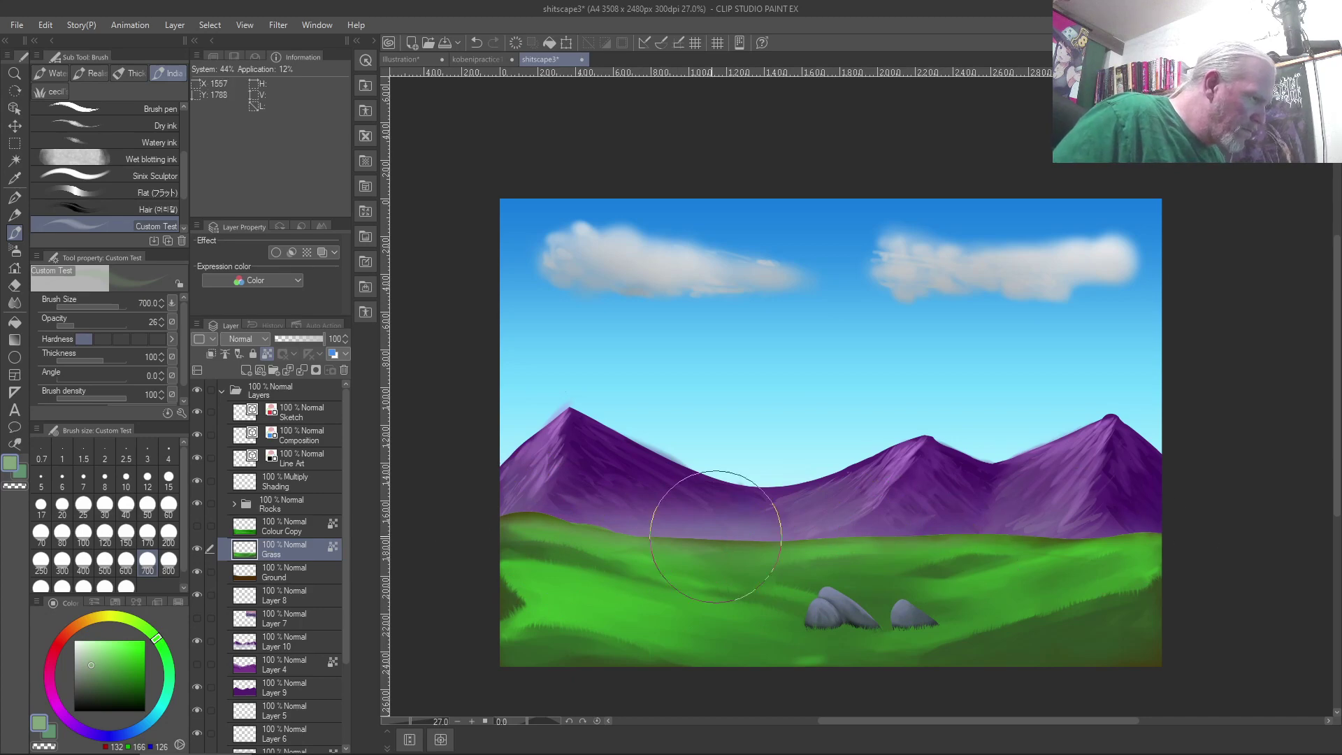
{"action": "key", "text": "ctrl+z"}
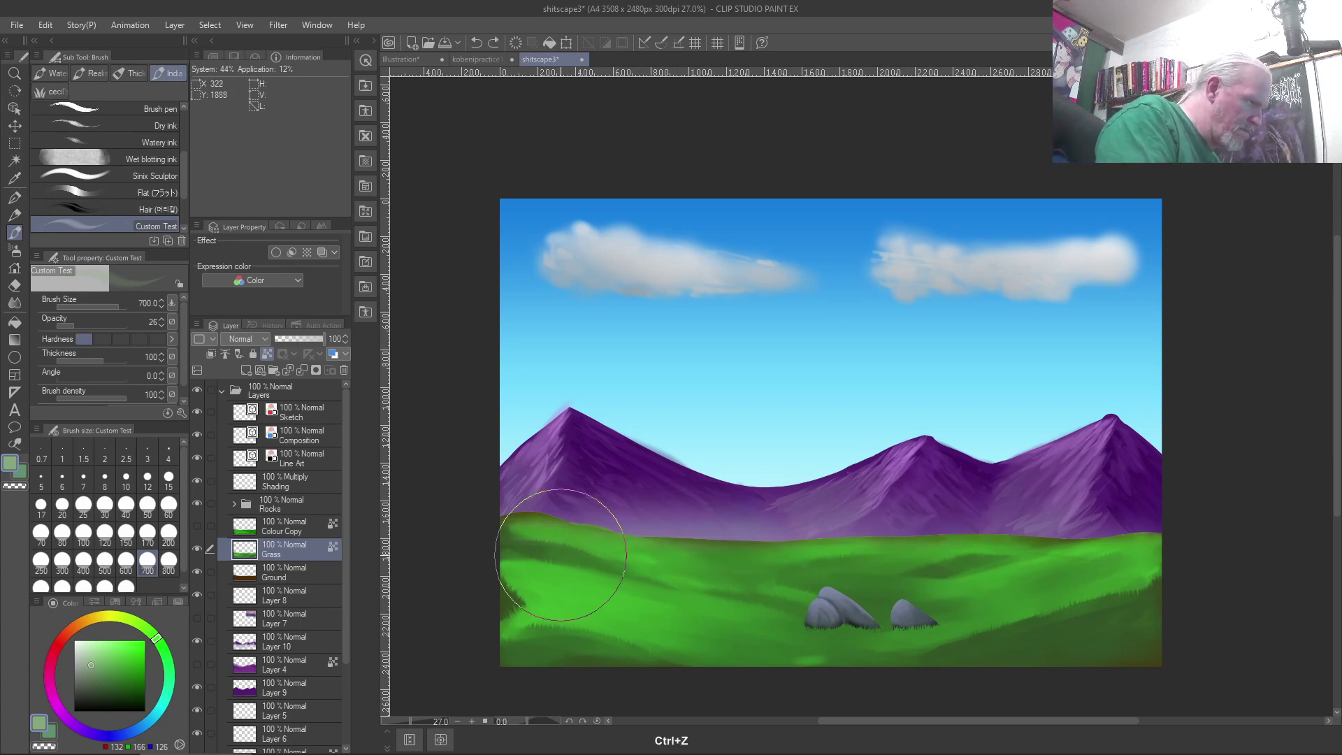
{"action": "left_click", "coordinate": [89, 666]}
{"action": "left_click", "coordinate": [84, 673]}
{"action": "mouse_move", "coordinate": [465, 540]}
{"action": "left_mouse_down"}
{"action": "mouse_move", "coordinate": [600, 495]}
{"action": "mouse_move", "coordinate": [1094, 508]}
{"action": "left_mouse_up"}
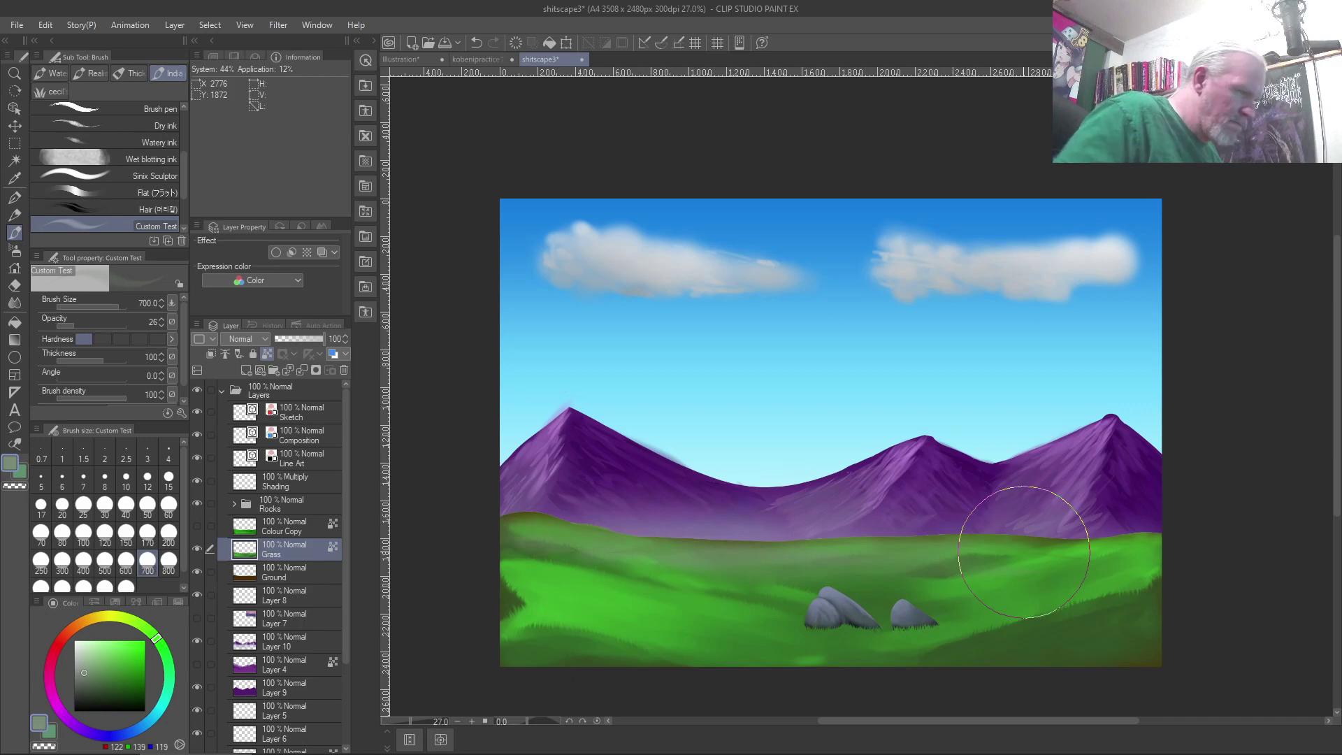
{"action": "key", "text": "ctrl+z"}
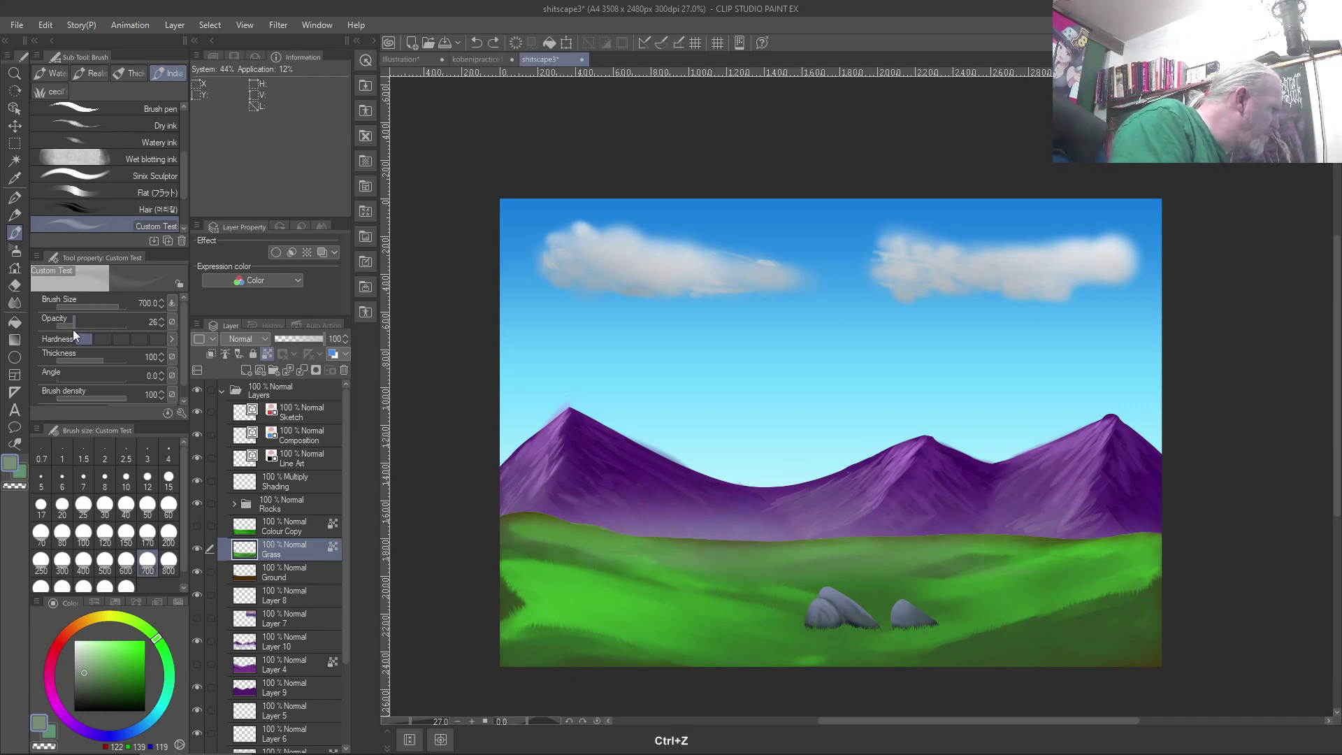
Lower the brush opacity to 17, undo the earlier haze strokes and repaint a fainter haze along the grass horizon.
{"action": "left_click_drag", "start_coordinate": [73, 328], "coordinate": [68, 328]}
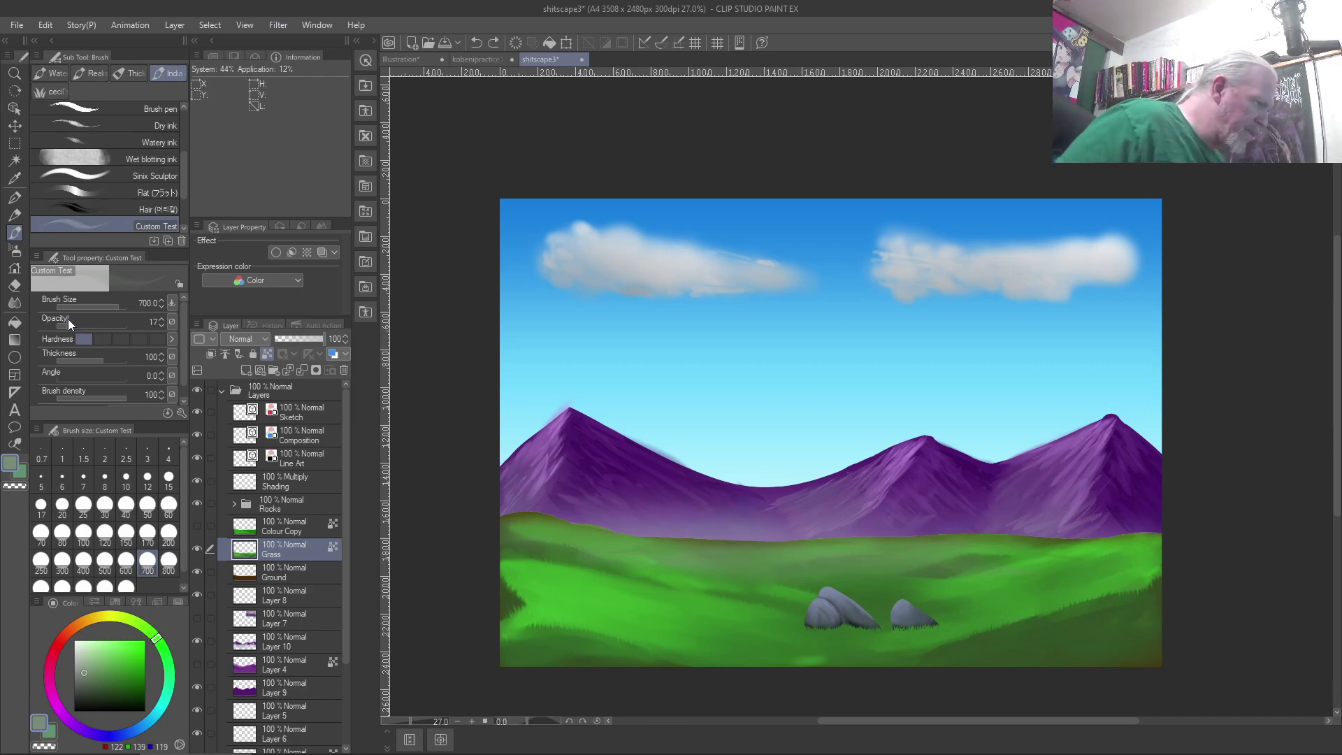
{"action": "key", "text": "ctrl+z"}
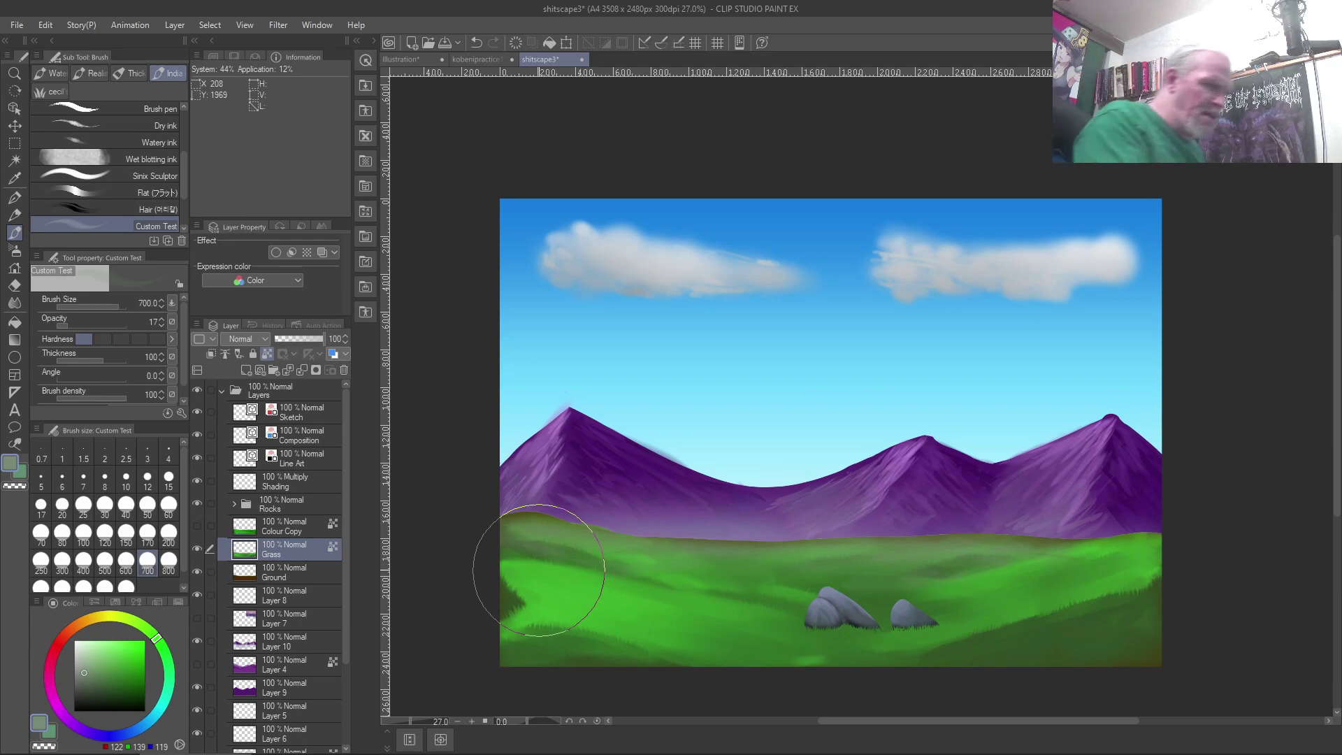
{"action": "key", "text": "ctrl+z"}
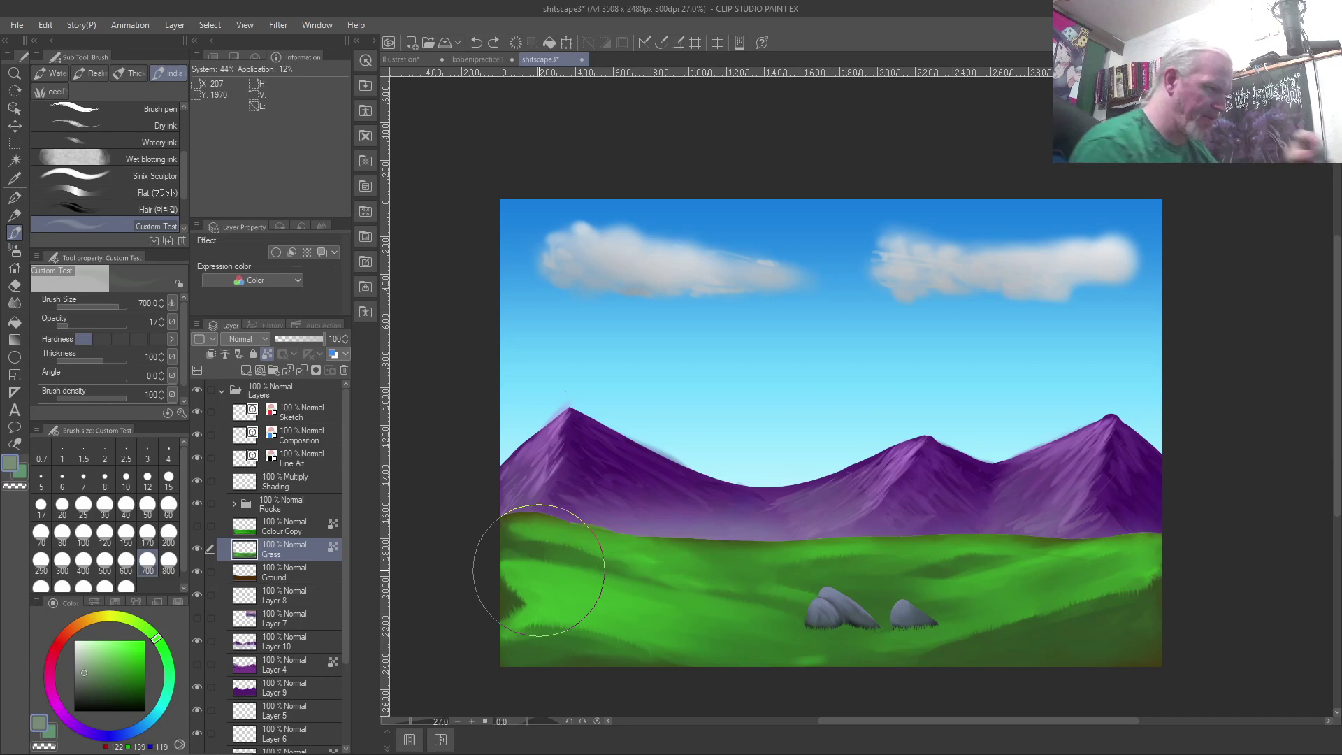
{"action": "mouse_move", "coordinate": [584, 495]}
{"action": "left_mouse_down"}
{"action": "mouse_move", "coordinate": [494, 509]}
{"action": "mouse_move", "coordinate": [569, 480]}
{"action": "mouse_move", "coordinate": [563, 513]}
{"action": "mouse_move", "coordinate": [719, 494]}
{"action": "mouse_move", "coordinate": [734, 509]}
{"action": "mouse_move", "coordinate": [958, 515]}
{"action": "mouse_move", "coordinate": [766, 529]}
{"action": "mouse_move", "coordinate": [1040, 504]}
{"action": "mouse_move", "coordinate": [572, 486]}
{"action": "mouse_move", "coordinate": [754, 548]}
{"action": "left_mouse_up"}
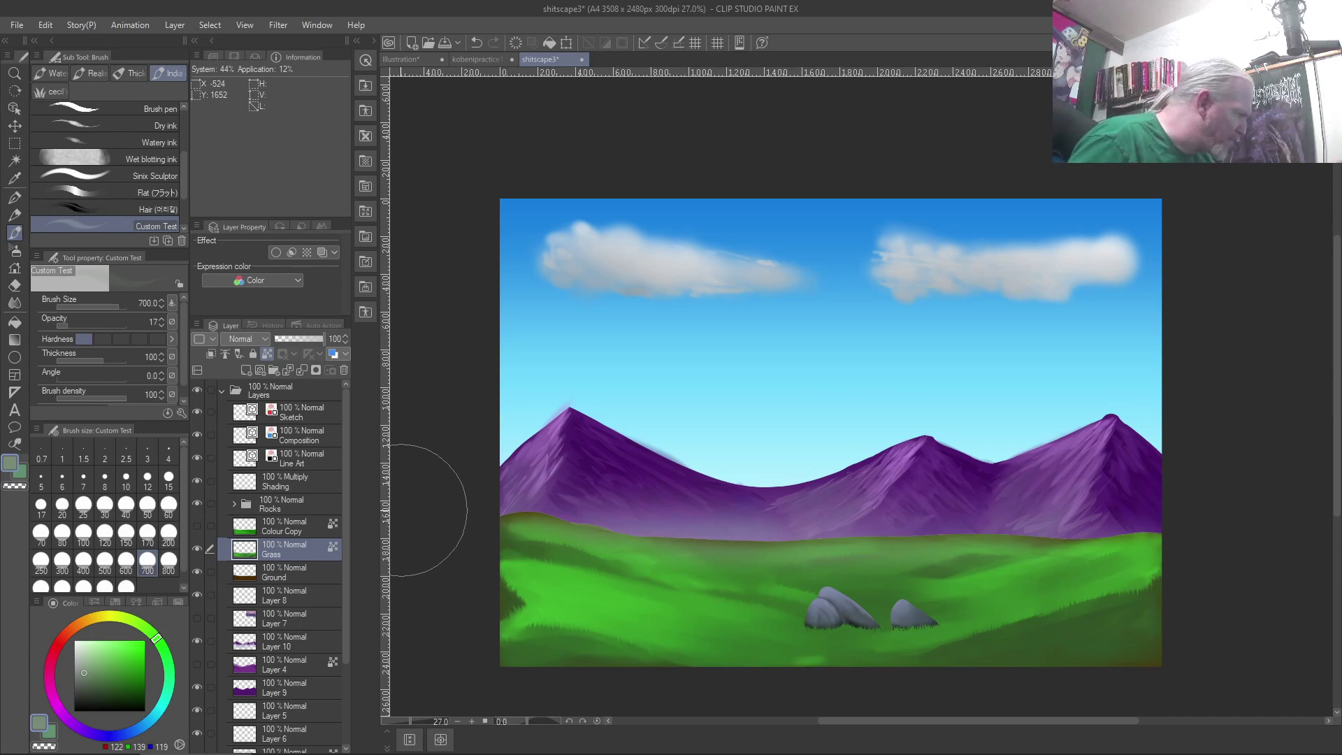
Select Layer 10, try smoothing the mountain shading with the Blend tool, and undo the latest strokes.
{"action": "left_click", "coordinate": [291, 640]}
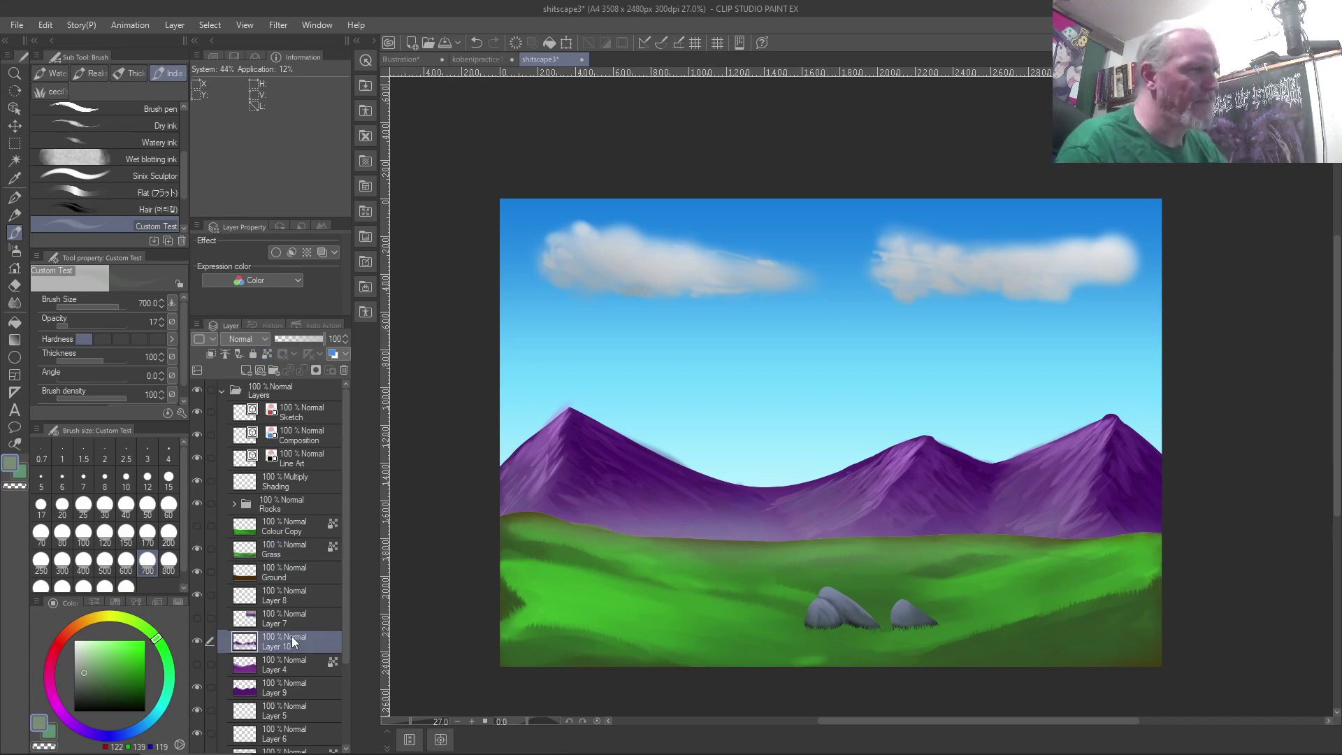
{"action": "key", "text": "y"}
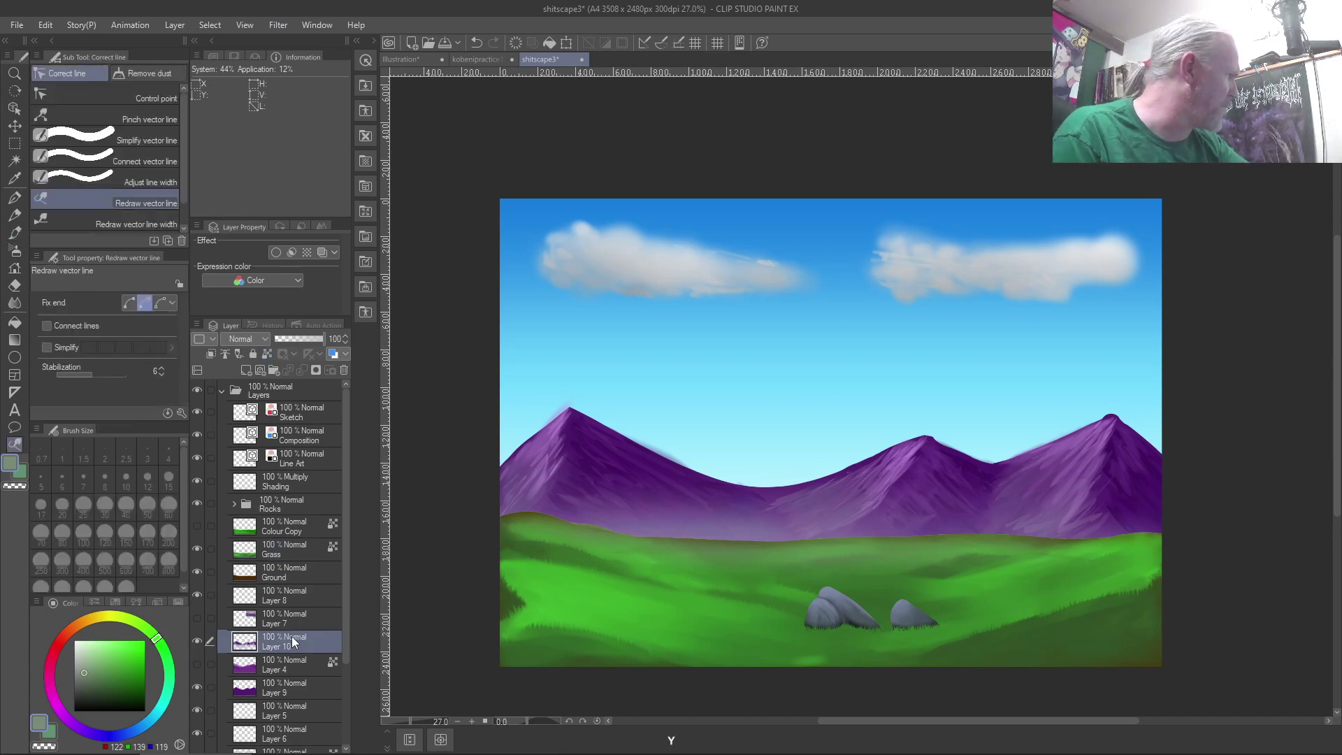
{"action": "key", "text": "j"}
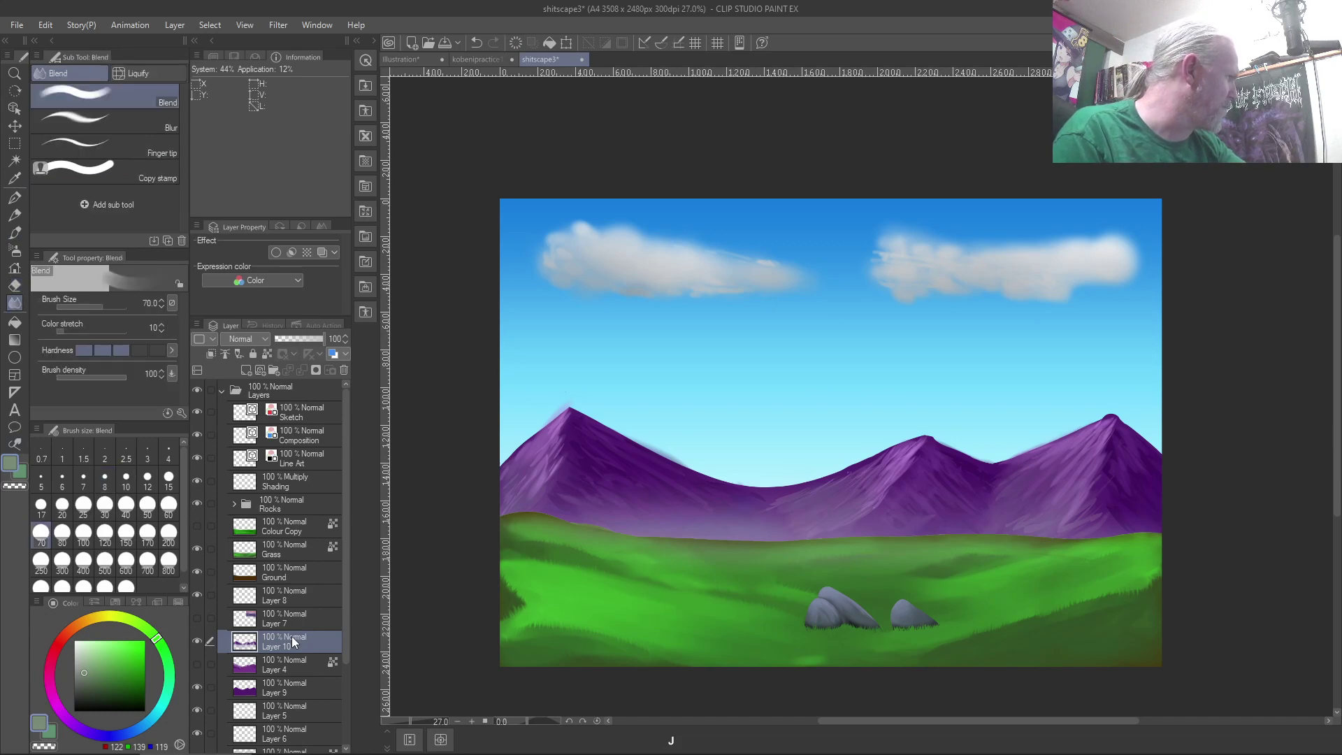
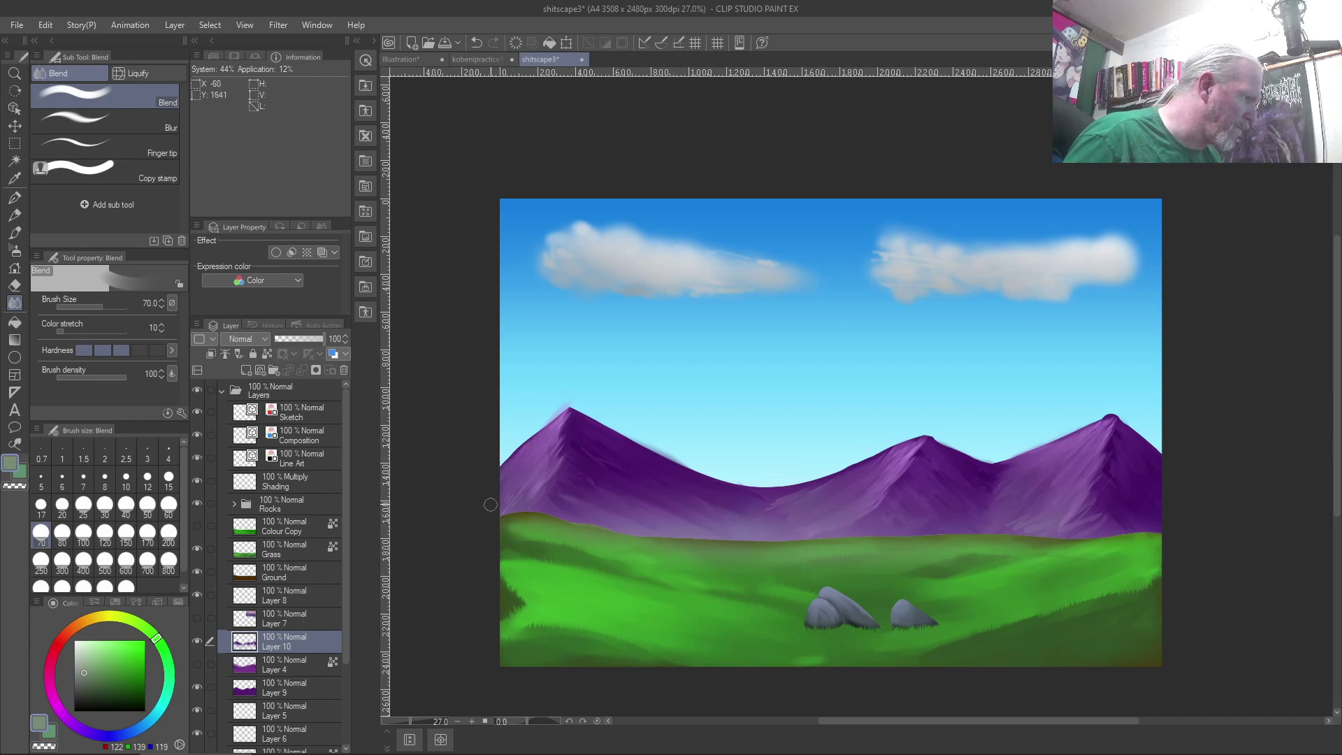
{"action": "key", "text": "ctrl+z"}
{"action": "key", "text": "ctrl+z"}
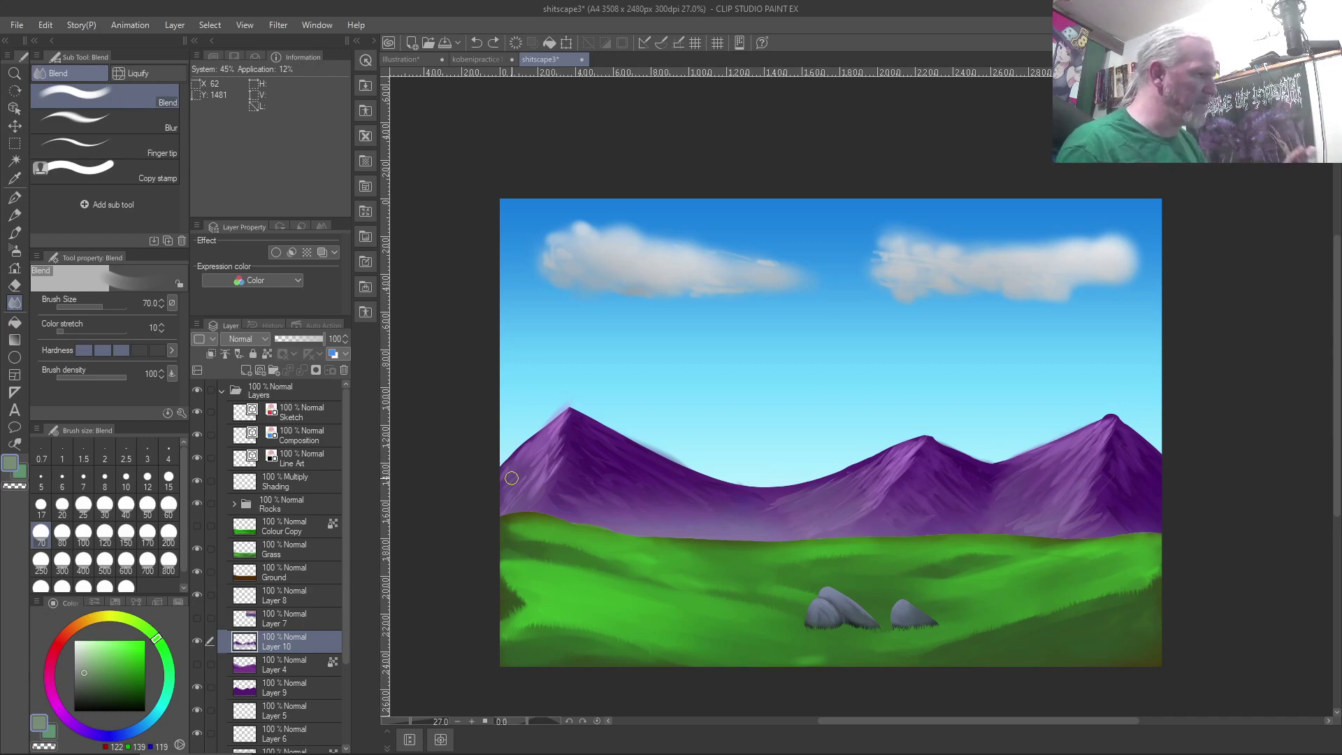
Sample the sky blue as the drawing colour and set the Blend tool to size 12 with the softest hardness.
{"action": "right_click", "coordinate": [827, 231]}
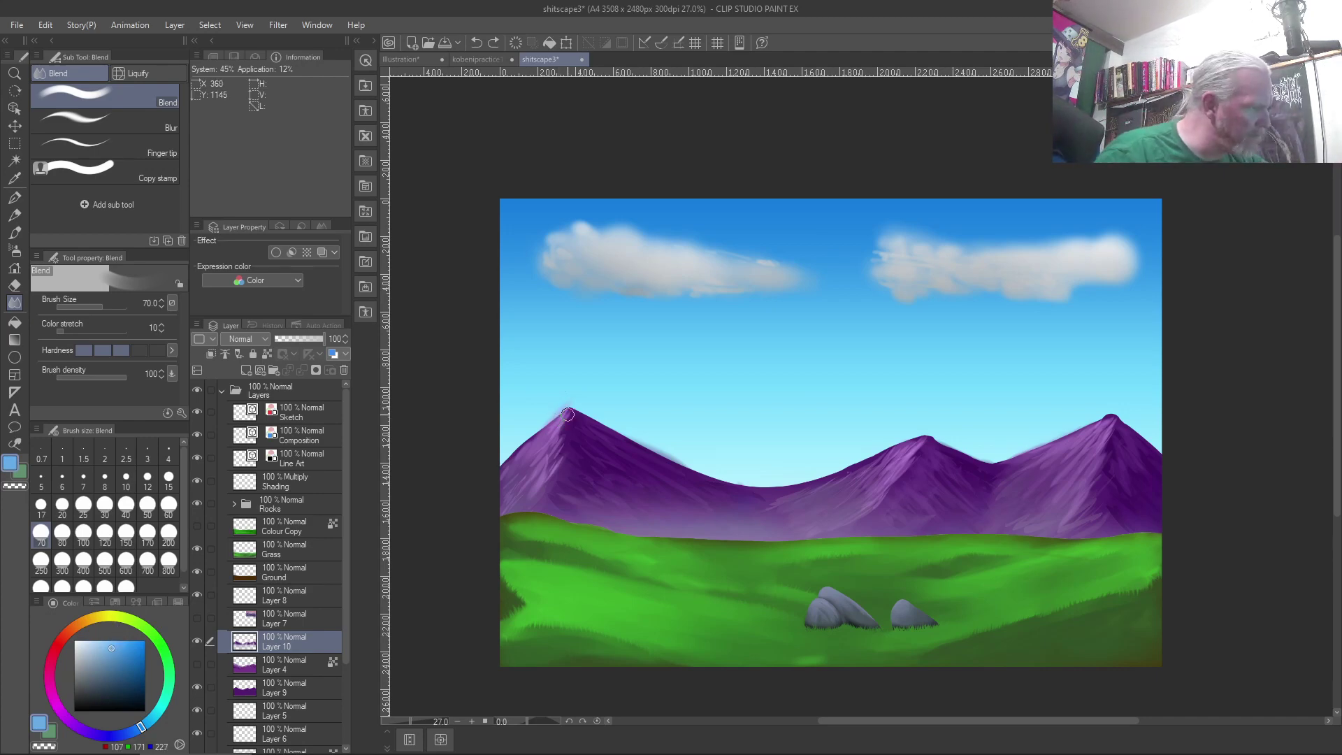
{"action": "scroll", "coordinate": [559, 414], "scroll_direction": "up", "scroll_amount": 3}
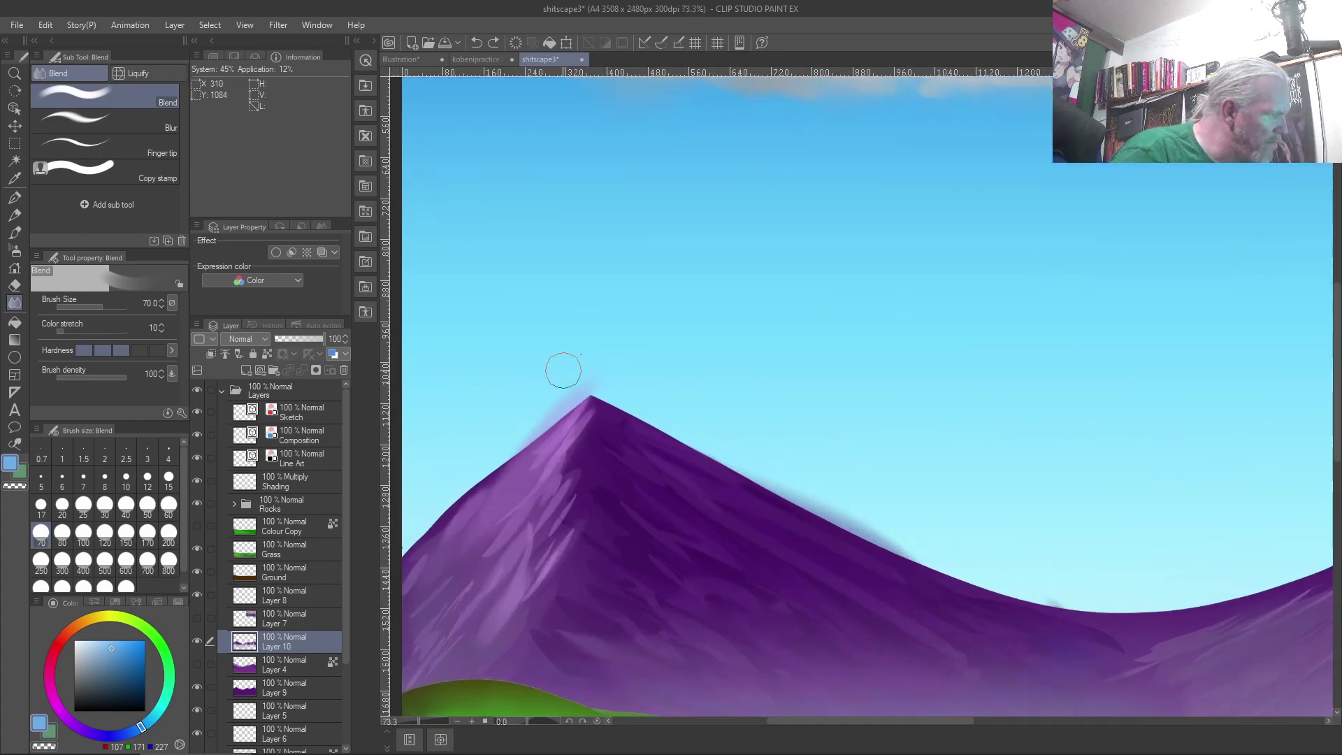
{"action": "key", "text": "bracketleft"}
{"action": "key", "text": "bracketleft"}
{"action": "key", "text": "bracketleft"}
{"action": "key", "text": "bracketleft"}
{"action": "key", "text": "bracketleft"}
{"action": "key", "text": "bracketleft"}
{"action": "key", "text": "bracketleft"}
{"action": "key", "text": "bracketleft"}
{"action": "key", "text": "bracketleft"}
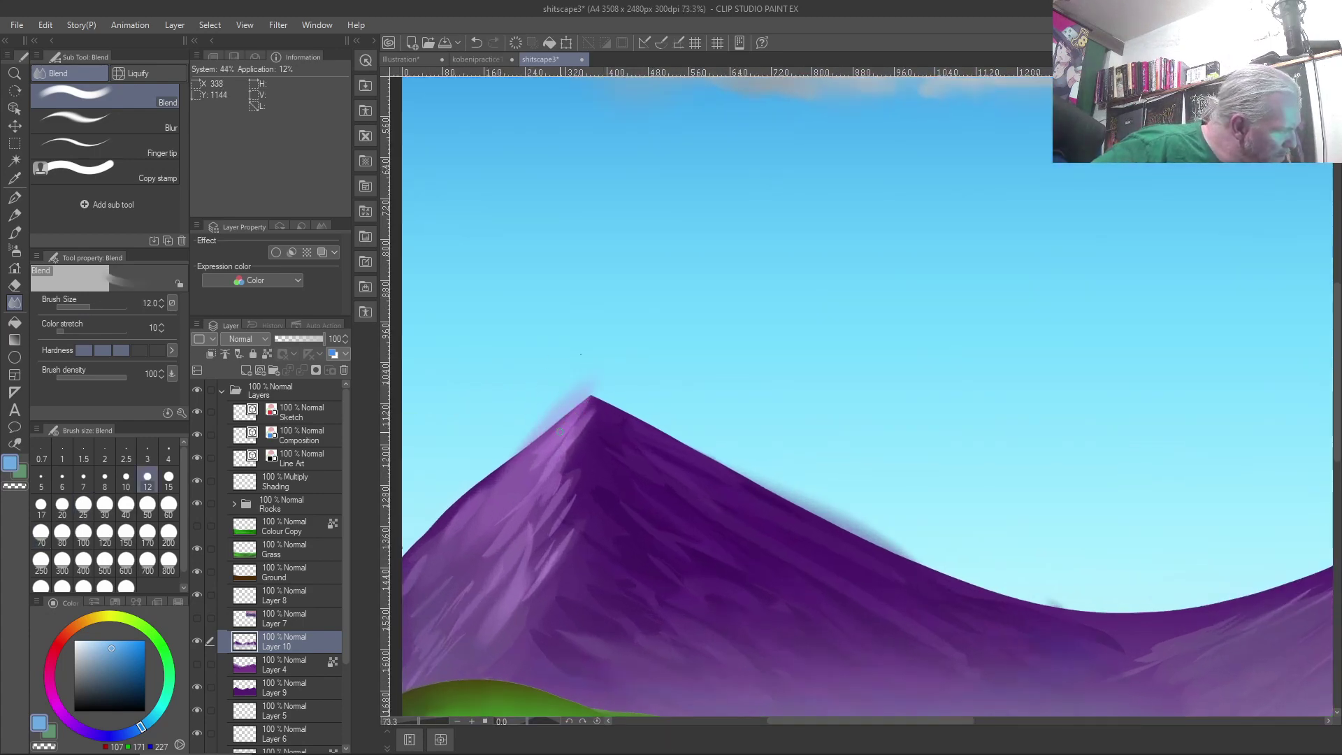
{"action": "left_click", "coordinate": [81, 351]}
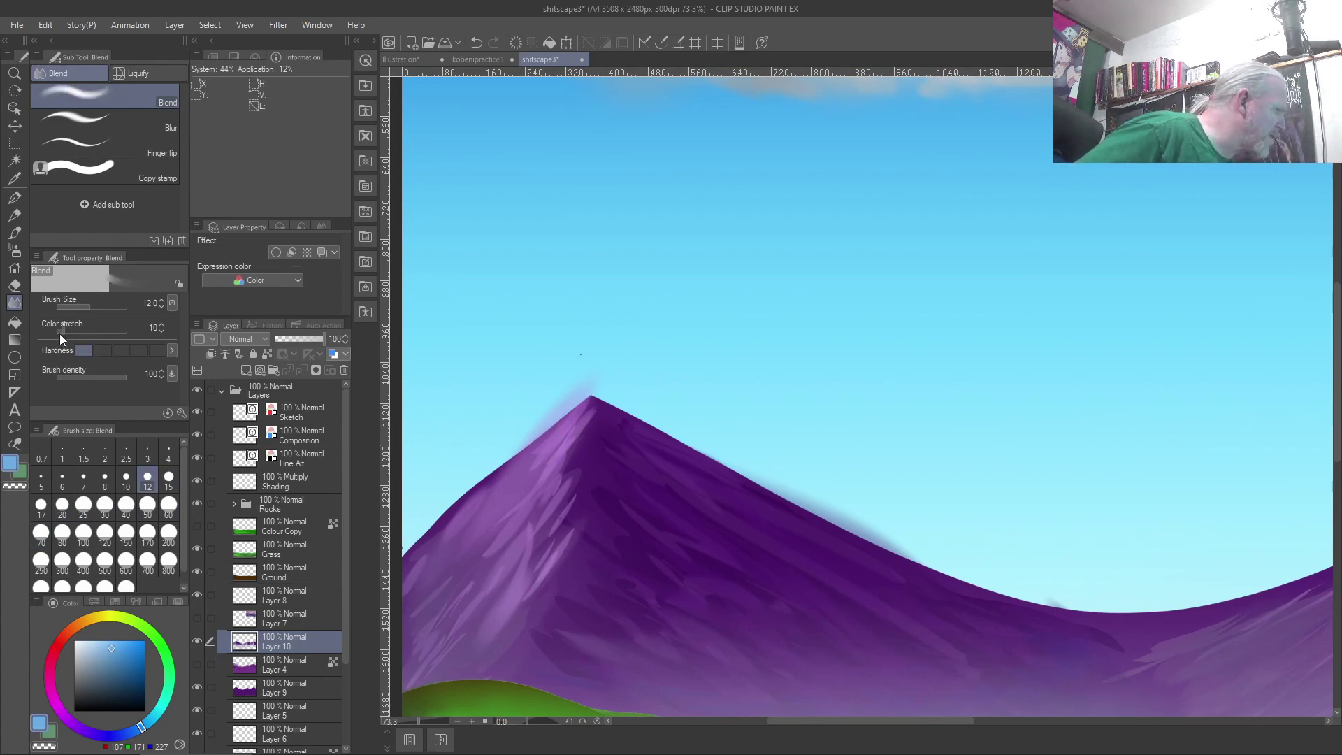
{"action": "key", "text": "ctrl+z"}
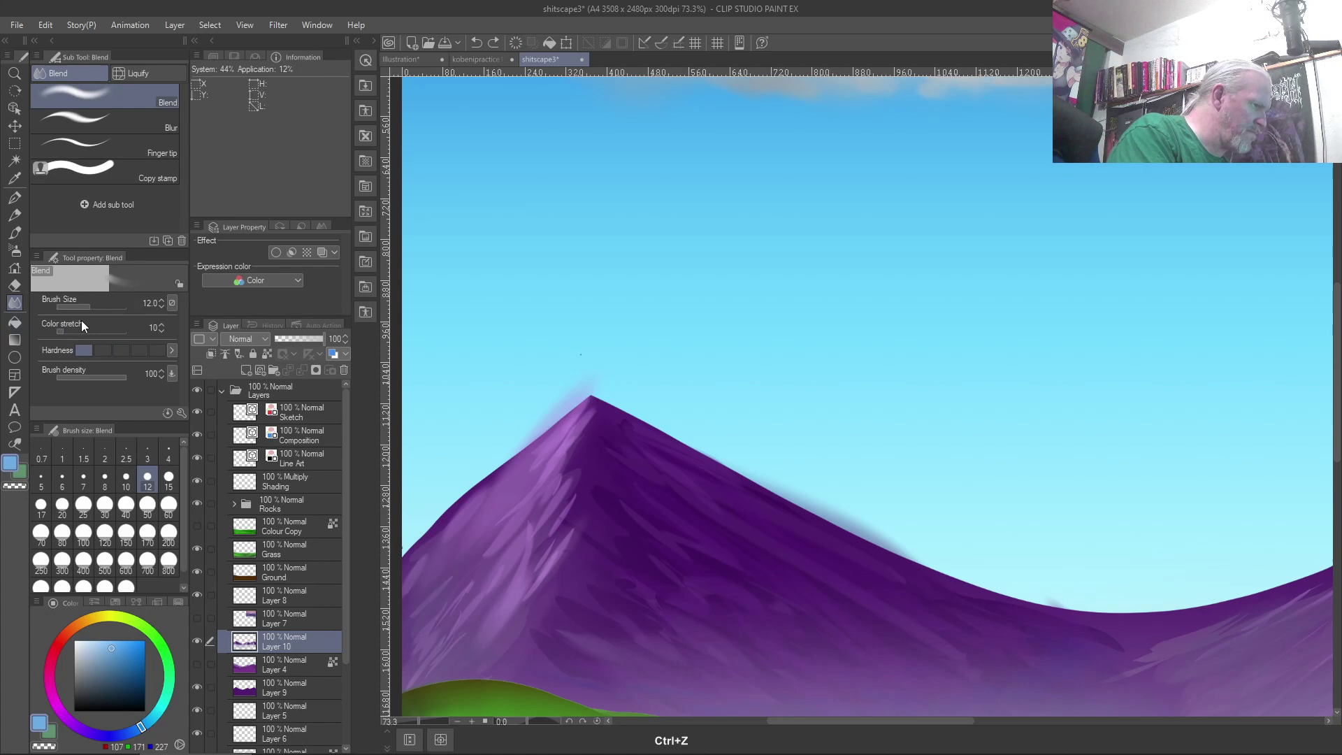
Switch to the Custom Test brush at size 80 and paint faint blue strokes around the left mountain's peak.
{"action": "key", "text": "b"}
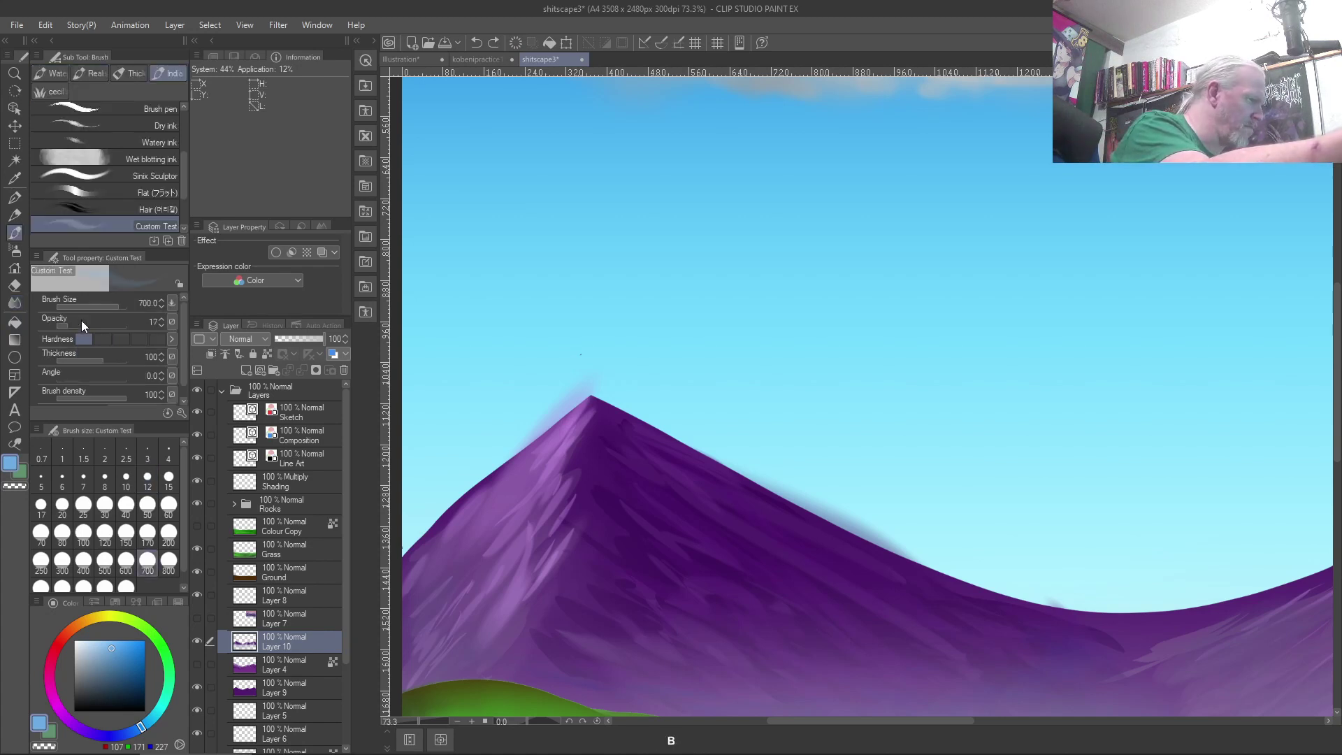
{"action": "key", "text": "bracketleft"}
{"action": "key", "text": "bracketleft"}
{"action": "key", "text": "bracketleft"}
{"action": "key", "text": "bracketleft"}
{"action": "key", "text": "bracketleft"}
{"action": "key", "text": "bracketleft"}
{"action": "key", "text": "bracketleft"}
{"action": "key", "text": "bracketleft"}
{"action": "key", "text": "bracketleft"}
{"action": "key", "text": "bracketleft"}
{"action": "key", "text": "bracketleft"}
{"action": "key", "text": "bracketleft"}
{"action": "key", "text": "bracketleft"}
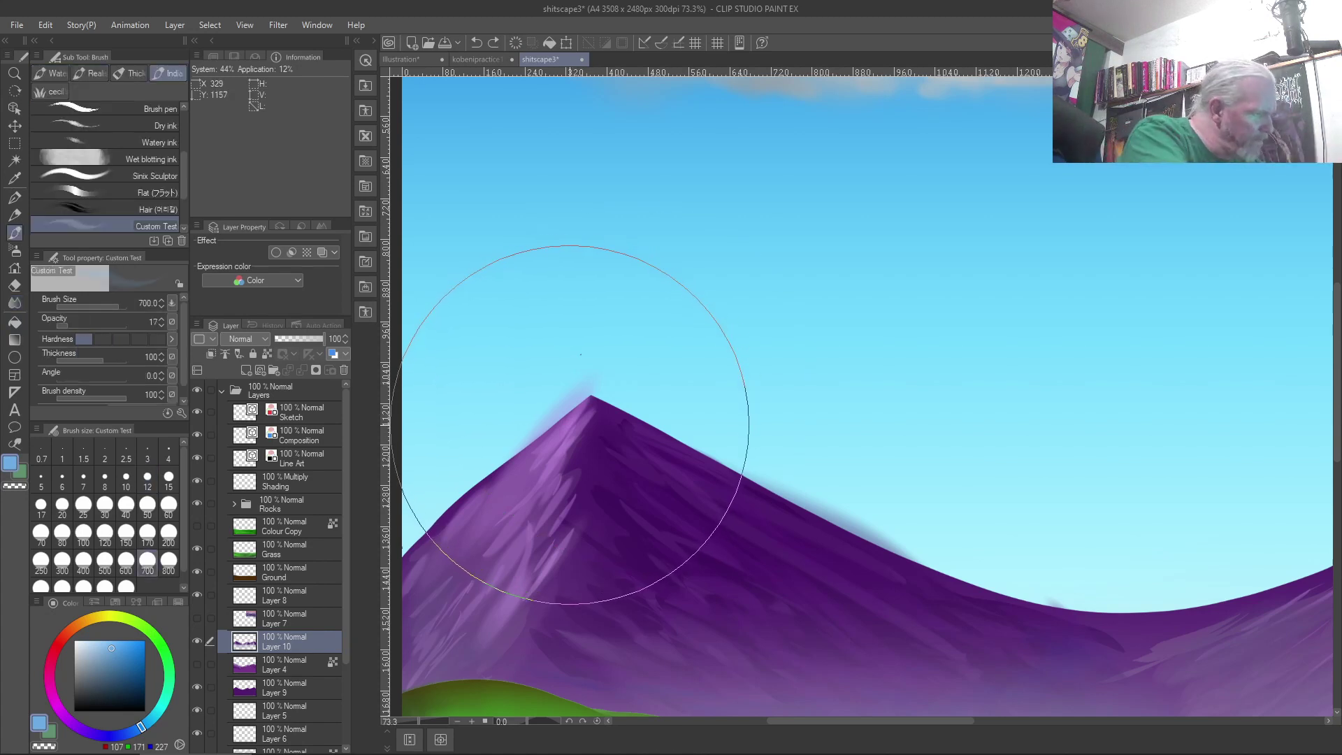
{"action": "key", "text": "bracketleft"}
{"action": "key", "text": "bracketleft"}
{"action": "key", "text": "bracketleft"}
{"action": "key", "text": "bracketleft"}
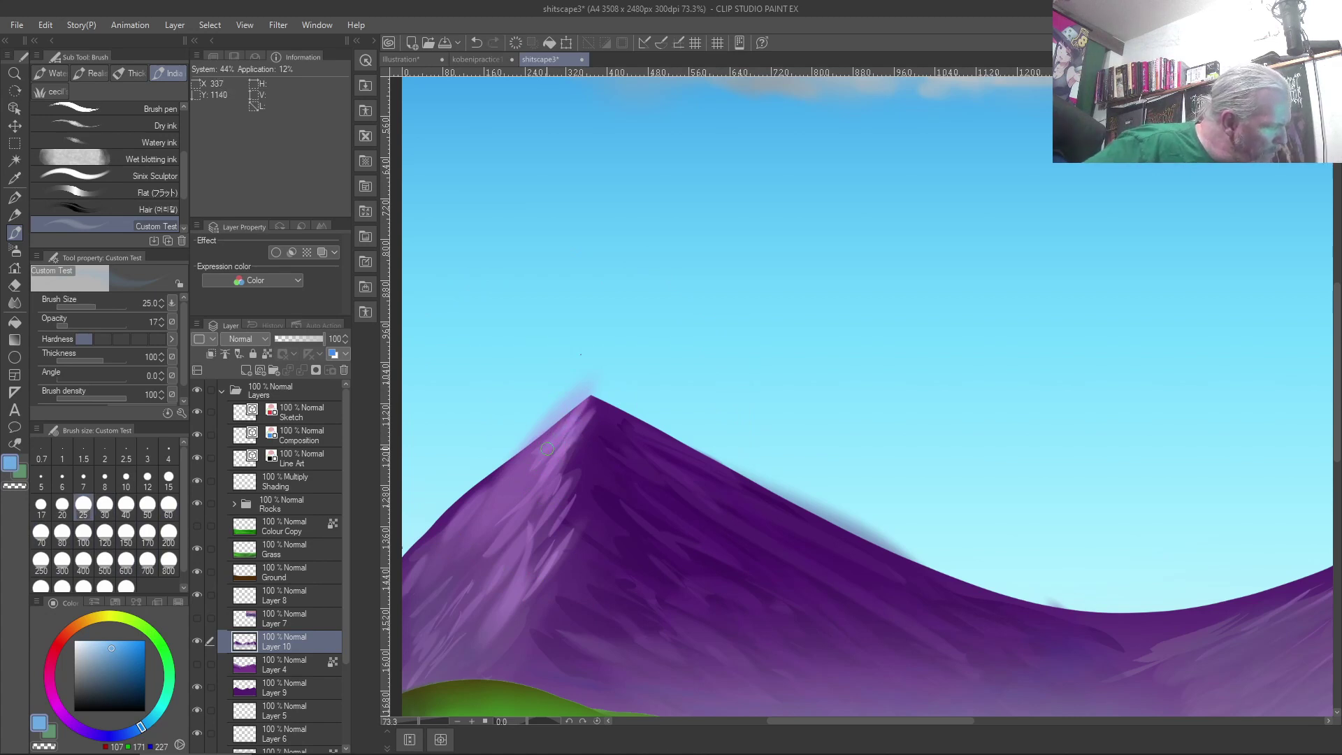
{"action": "key", "text": "bracketright"}
{"action": "key", "text": "bracketright"}
{"action": "key", "text": "bracketright"}
{"action": "key", "text": "bracketright"}
{"action": "key", "text": "bracketright"}
{"action": "key", "text": "bracketright"}
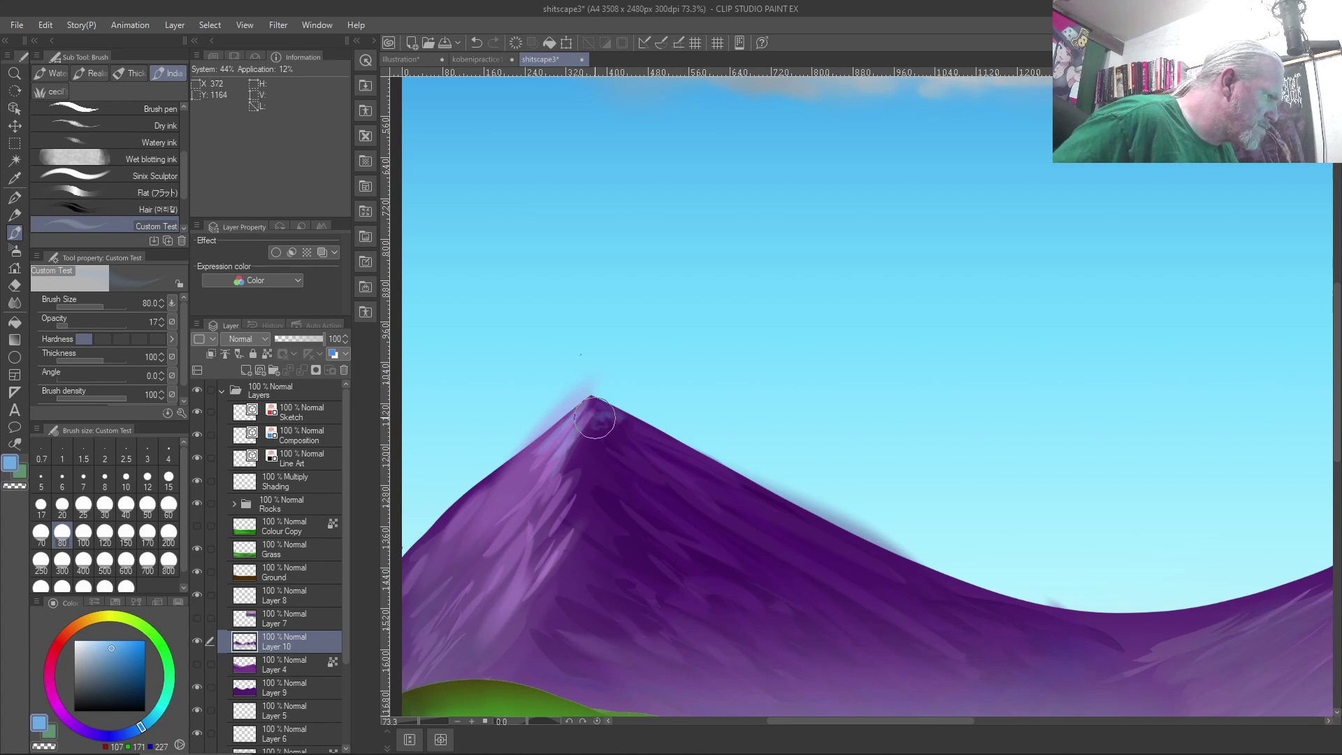
{"action": "mouse_move", "coordinate": [604, 418]}
{"action": "left_mouse_down"}
{"action": "mouse_move", "coordinate": [689, 449]}
{"action": "mouse_move", "coordinate": [608, 429]}
{"action": "mouse_move", "coordinate": [658, 454]}
{"action": "left_mouse_up"}
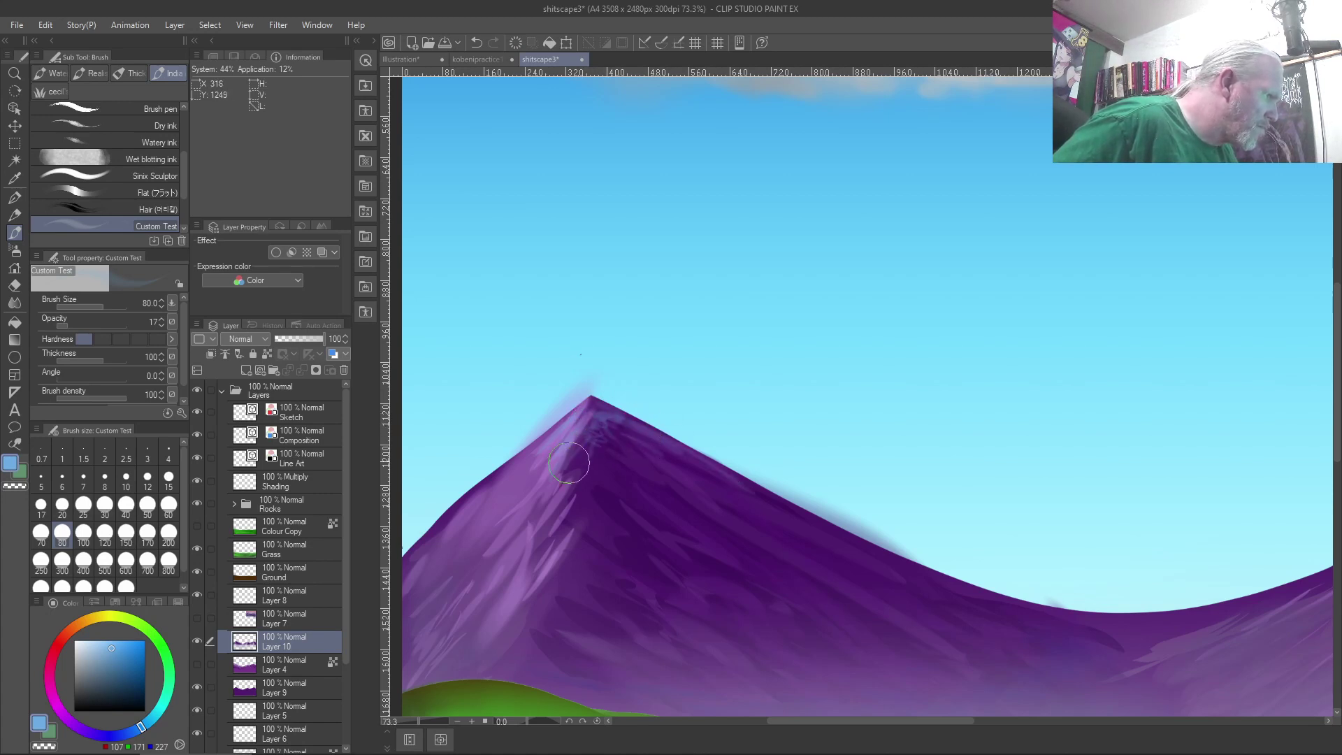
{"action": "mouse_move", "coordinate": [568, 490]}
{"action": "left_mouse_down"}
{"action": "mouse_move", "coordinate": [578, 420]}
{"action": "mouse_move", "coordinate": [560, 451]}
{"action": "mouse_move", "coordinate": [581, 449]}
{"action": "mouse_move", "coordinate": [591, 478]}
{"action": "mouse_move", "coordinate": [584, 451]}
{"action": "mouse_move", "coordinate": [600, 453]}
{"action": "mouse_move", "coordinate": [594, 401]}
{"action": "mouse_move", "coordinate": [637, 441]}
{"action": "mouse_move", "coordinate": [618, 411]}
{"action": "mouse_move", "coordinate": [686, 441]}
{"action": "mouse_move", "coordinate": [633, 439]}
{"action": "mouse_move", "coordinate": [614, 420]}
{"action": "left_mouse_up"}
Enlarge the brush to 170 and paint soft blue highlights down the slopes of the left and middle mountains.
{"action": "key", "text": "bracketleft"}
{"action": "key", "text": "bracketleft"}
{"action": "key", "text": "bracketleft"}
{"action": "key", "text": "bracketright"}
{"action": "key", "text": "bracketright"}
{"action": "key", "text": "bracketright"}
{"action": "key", "text": "bracketright"}
{"action": "key", "text": "bracketright"}
{"action": "key", "text": "bracketright"}
{"action": "key", "text": "bracketright"}
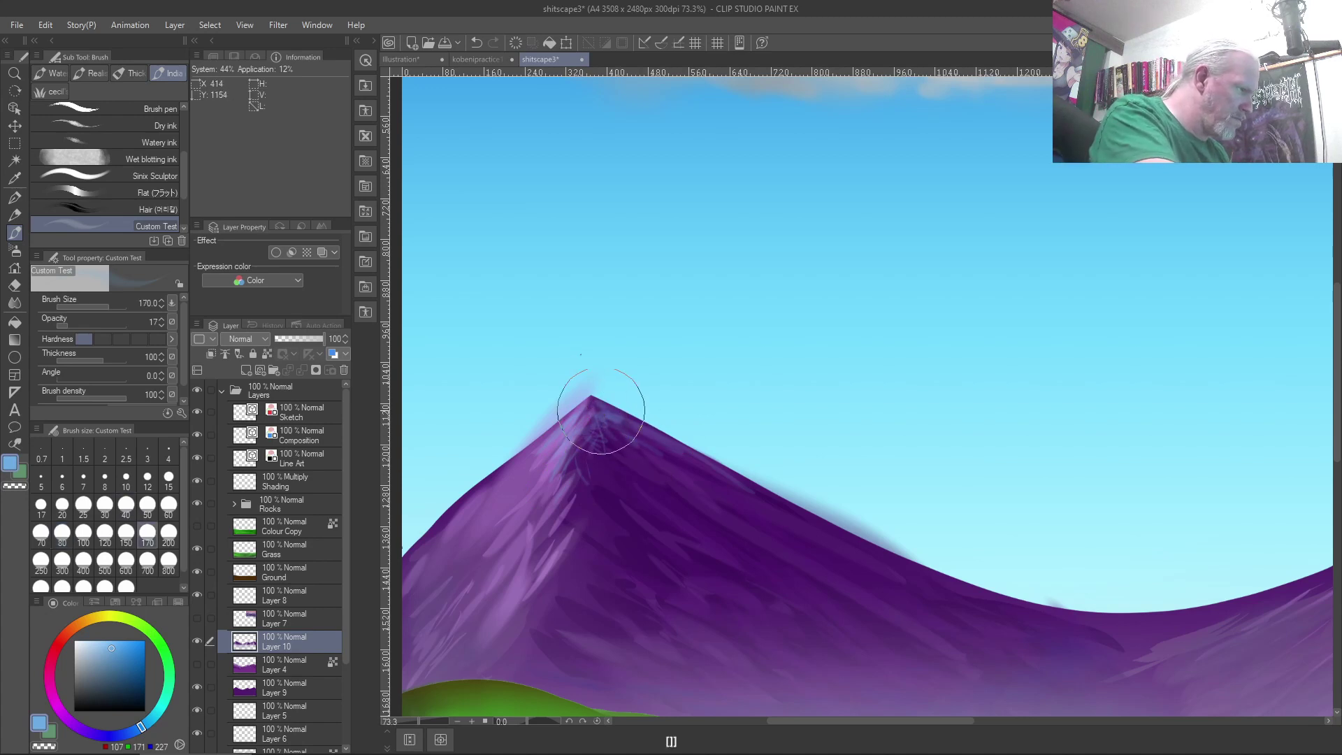
{"action": "mouse_move", "coordinate": [623, 425]}
{"action": "left_mouse_down"}
{"action": "mouse_move", "coordinate": [586, 442]}
{"action": "mouse_move", "coordinate": [596, 465]}
{"action": "mouse_move", "coordinate": [552, 440]}
{"action": "mouse_move", "coordinate": [631, 482]}
{"action": "mouse_move", "coordinate": [657, 483]}
{"action": "mouse_move", "coordinate": [649, 469]}
{"action": "mouse_move", "coordinate": [736, 518]}
{"action": "mouse_move", "coordinate": [609, 465]}
{"action": "mouse_move", "coordinate": [714, 529]}
{"action": "mouse_move", "coordinate": [730, 526]}
{"action": "mouse_move", "coordinate": [704, 481]}
{"action": "mouse_move", "coordinate": [809, 539]}
{"action": "mouse_move", "coordinate": [781, 513]}
{"action": "mouse_move", "coordinate": [860, 549]}
{"action": "mouse_move", "coordinate": [714, 509]}
{"action": "mouse_move", "coordinate": [696, 521]}
{"action": "mouse_move", "coordinate": [840, 584]}
{"action": "mouse_move", "coordinate": [657, 505]}
{"action": "mouse_move", "coordinate": [685, 539]}
{"action": "mouse_move", "coordinate": [768, 580]}
{"action": "mouse_move", "coordinate": [689, 553]}
{"action": "mouse_move", "coordinate": [771, 599]}
{"action": "mouse_move", "coordinate": [676, 567]}
{"action": "mouse_move", "coordinate": [778, 625]}
{"action": "mouse_move", "coordinate": [673, 580]}
{"action": "left_mouse_up"}
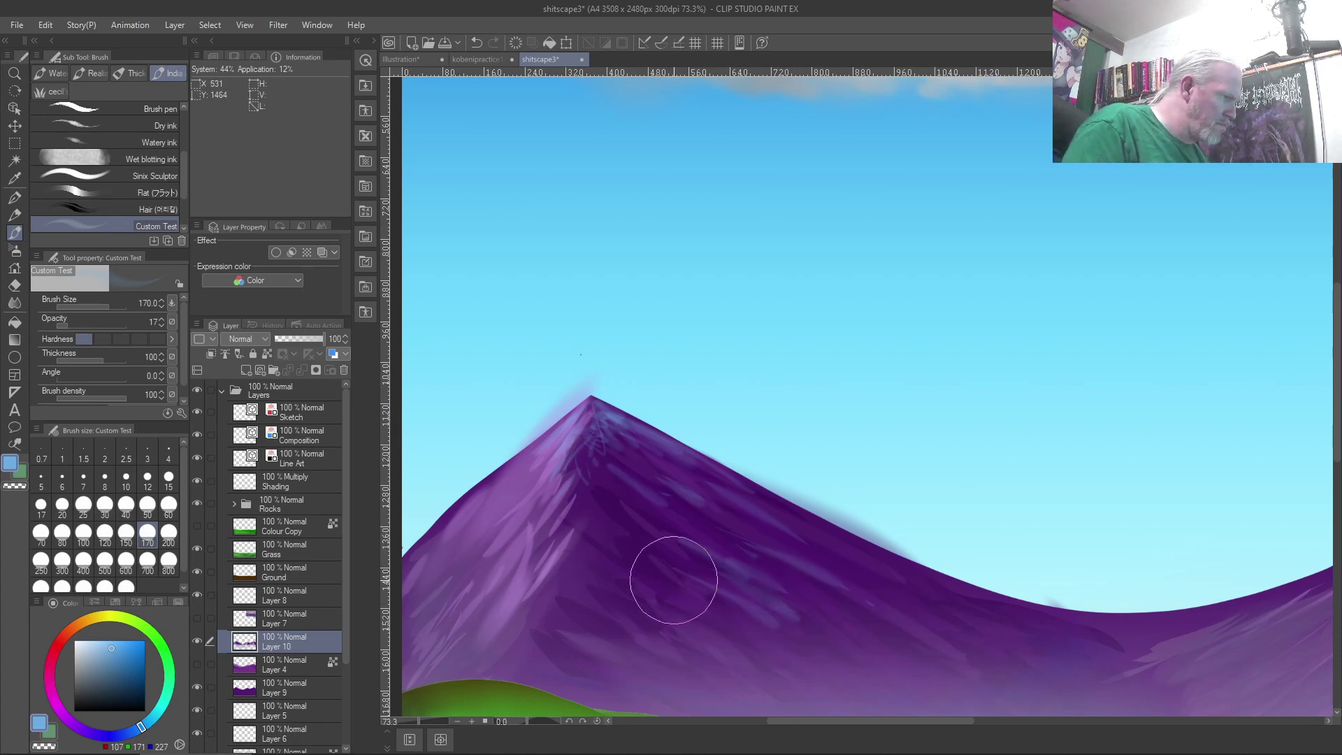
{"action": "mouse_move", "coordinate": [485, 464]}
{"action": "left_mouse_down"}
{"action": "mouse_move", "coordinate": [434, 524]}
{"action": "mouse_move", "coordinate": [493, 497]}
{"action": "mouse_move", "coordinate": [518, 507]}
{"action": "mouse_move", "coordinate": [520, 525]}
{"action": "mouse_move", "coordinate": [482, 552]}
{"action": "mouse_move", "coordinate": [479, 599]}
{"action": "mouse_move", "coordinate": [532, 542]}
{"action": "mouse_move", "coordinate": [514, 483]}
{"action": "mouse_move", "coordinate": [524, 434]}
{"action": "mouse_move", "coordinate": [540, 468]}
{"action": "mouse_move", "coordinate": [510, 443]}
{"action": "mouse_move", "coordinate": [818, 560]}
{"action": "mouse_move", "coordinate": [587, 441]}
{"action": "left_mouse_up"}
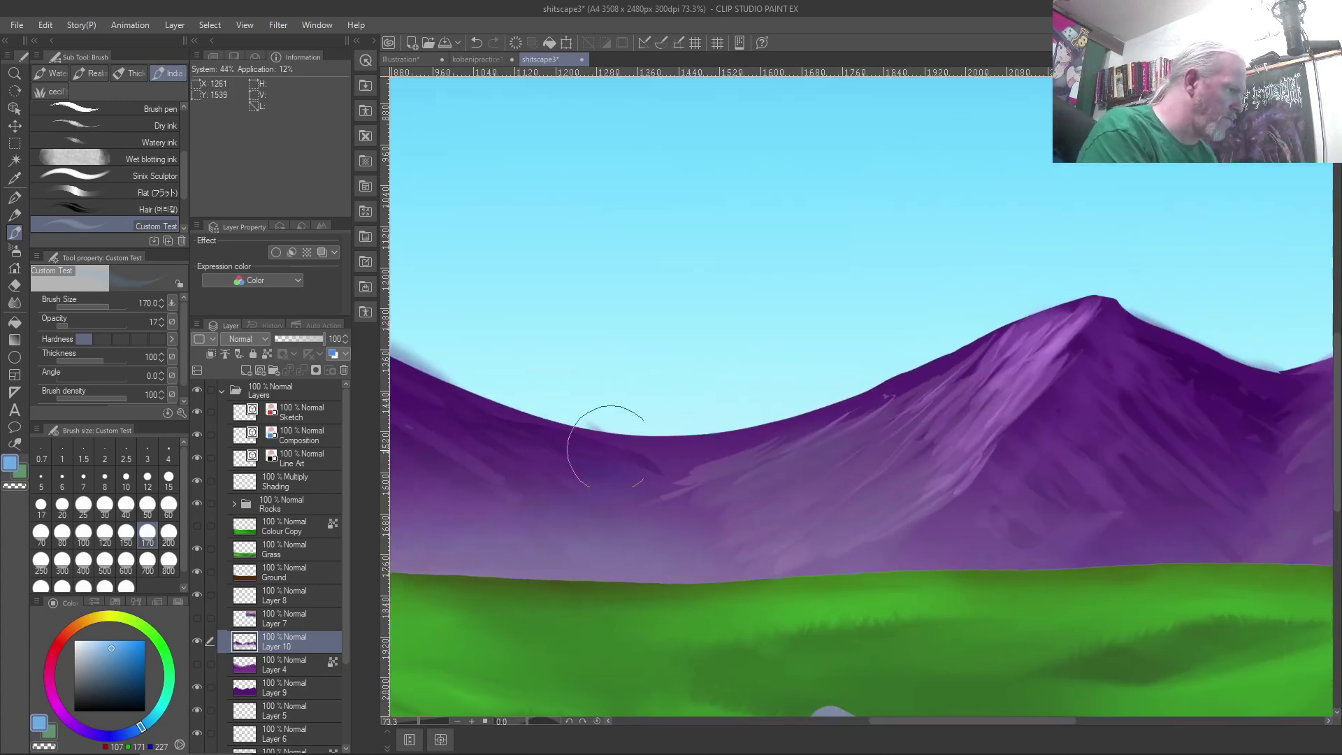
{"action": "mouse_move", "coordinate": [989, 323]}
{"action": "left_mouse_down"}
{"action": "mouse_move", "coordinate": [1057, 311]}
{"action": "mouse_move", "coordinate": [957, 361]}
{"action": "mouse_move", "coordinate": [1069, 301]}
{"action": "mouse_move", "coordinate": [994, 379]}
{"action": "mouse_move", "coordinate": [1083, 313]}
{"action": "mouse_move", "coordinate": [1023, 395]}
{"action": "mouse_move", "coordinate": [965, 437]}
{"action": "mouse_move", "coordinate": [1075, 325]}
{"action": "mouse_move", "coordinate": [969, 376]}
{"action": "mouse_move", "coordinate": [963, 428]}
{"action": "mouse_move", "coordinate": [883, 421]}
{"action": "mouse_move", "coordinate": [913, 389]}
{"action": "mouse_move", "coordinate": [803, 455]}
{"action": "mouse_move", "coordinate": [924, 416]}
{"action": "mouse_move", "coordinate": [843, 421]}
{"action": "mouse_move", "coordinate": [786, 445]}
{"action": "mouse_move", "coordinate": [813, 433]}
{"action": "mouse_move", "coordinate": [755, 479]}
{"action": "mouse_move", "coordinate": [800, 464]}
{"action": "mouse_move", "coordinate": [819, 479]}
{"action": "mouse_move", "coordinate": [905, 446]}
{"action": "mouse_move", "coordinate": [866, 481]}
{"action": "mouse_move", "coordinate": [945, 461]}
{"action": "mouse_move", "coordinate": [947, 473]}
{"action": "mouse_move", "coordinate": [864, 522]}
{"action": "mouse_move", "coordinate": [939, 501]}
{"action": "mouse_move", "coordinate": [1042, 401]}
{"action": "mouse_move", "coordinate": [1108, 307]}
{"action": "mouse_move", "coordinate": [1075, 362]}
{"action": "mouse_move", "coordinate": [1154, 365]}
{"action": "mouse_move", "coordinate": [1110, 337]}
{"action": "mouse_move", "coordinate": [1135, 339]}
{"action": "mouse_move", "coordinate": [1138, 318]}
{"action": "mouse_move", "coordinate": [1176, 355]}
{"action": "mouse_move", "coordinate": [1114, 321]}
{"action": "mouse_move", "coordinate": [1151, 362]}
{"action": "mouse_move", "coordinate": [1118, 352]}
{"action": "mouse_move", "coordinate": [1135, 383]}
{"action": "mouse_move", "coordinate": [1089, 362]}
{"action": "mouse_move", "coordinate": [1137, 414]}
{"action": "mouse_move", "coordinate": [1090, 381]}
{"action": "mouse_move", "coordinate": [1151, 438]}
{"action": "mouse_move", "coordinate": [1085, 382]}
{"action": "mouse_move", "coordinate": [1046, 396]}
{"action": "mouse_move", "coordinate": [1073, 412]}
{"action": "mouse_move", "coordinate": [1041, 426]}
{"action": "mouse_move", "coordinate": [1087, 392]}
{"action": "mouse_move", "coordinate": [1124, 320]}
{"action": "mouse_move", "coordinate": [1238, 363]}
{"action": "mouse_move", "coordinate": [1160, 330]}
{"action": "mouse_move", "coordinate": [1249, 366]}
{"action": "mouse_move", "coordinate": [1282, 359]}
{"action": "mouse_move", "coordinate": [1240, 368]}
{"action": "mouse_move", "coordinate": [1109, 299]}
{"action": "mouse_move", "coordinate": [1025, 300]}
{"action": "mouse_move", "coordinate": [887, 369]}
{"action": "mouse_move", "coordinate": [558, 419]}
{"action": "mouse_move", "coordinate": [389, 352]}
{"action": "left_mouse_up"}
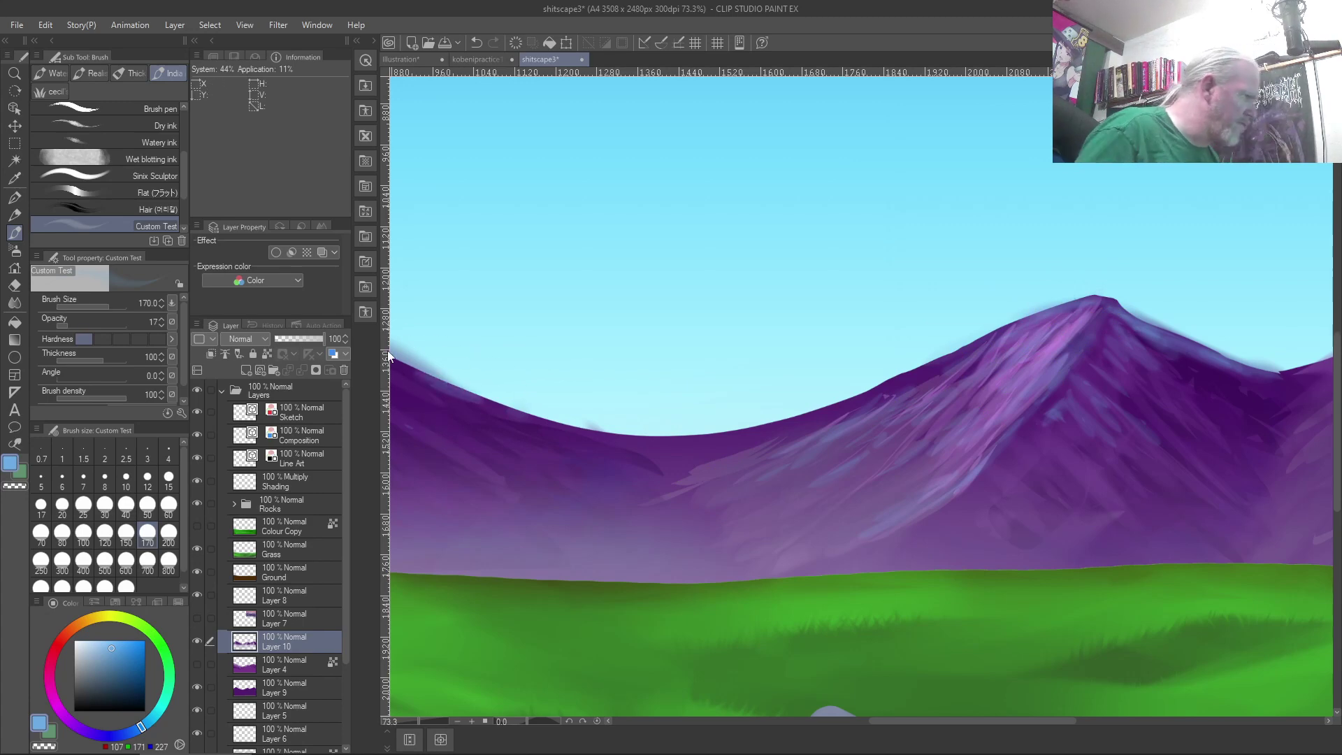
Erase the smudges above the left mountain's descending ridge using transparent colour, maximum hardness, brush size 40 and opacity 100.
{"action": "left_click_drag", "start_coordinate": [503, 305], "coordinate": [958, 329]}
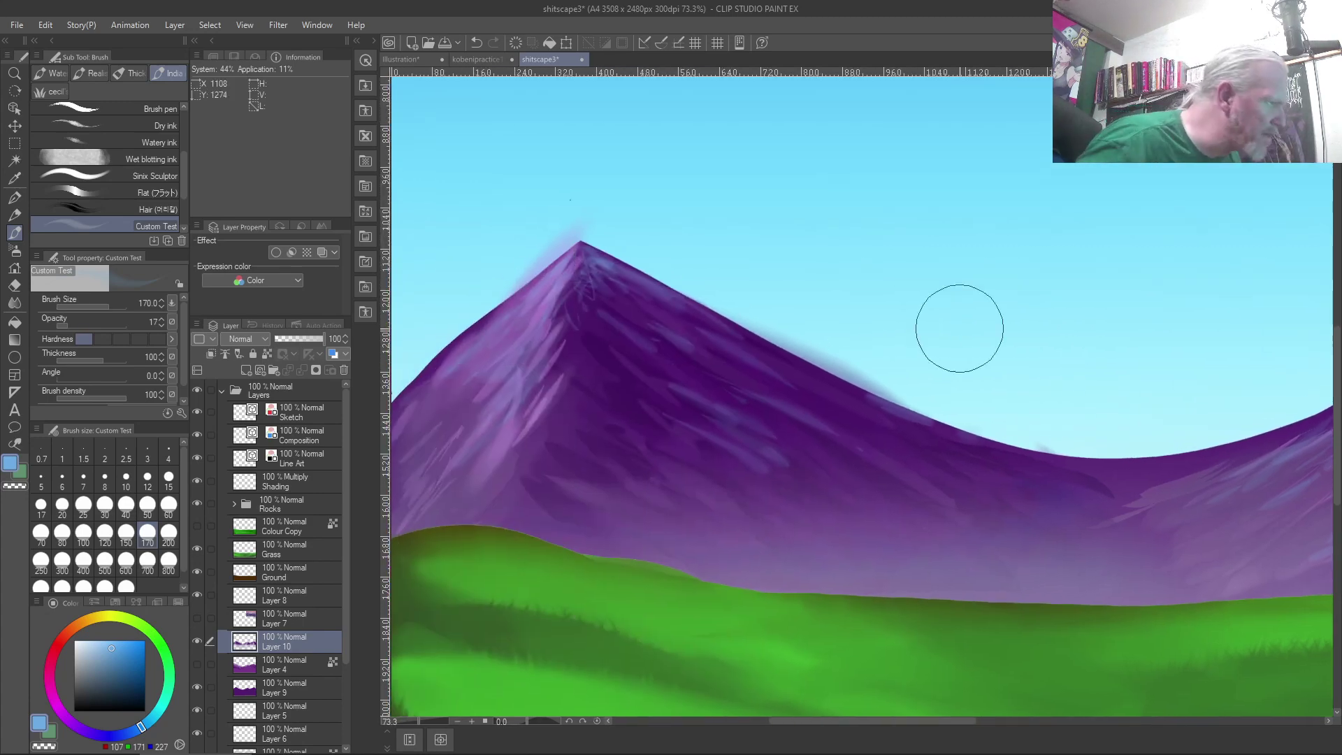
{"action": "scroll", "coordinate": [960, 328], "scroll_direction": "up", "scroll_amount": 3}
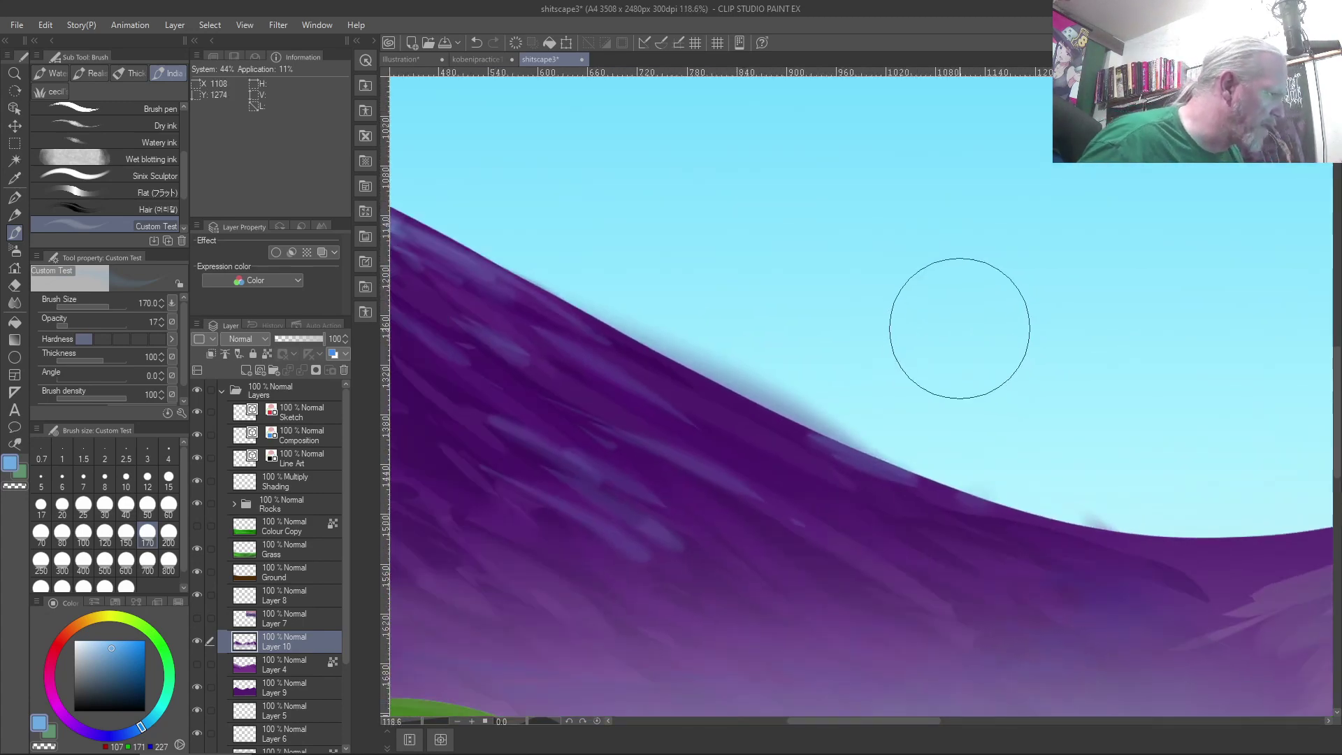
{"action": "key", "text": "c"}
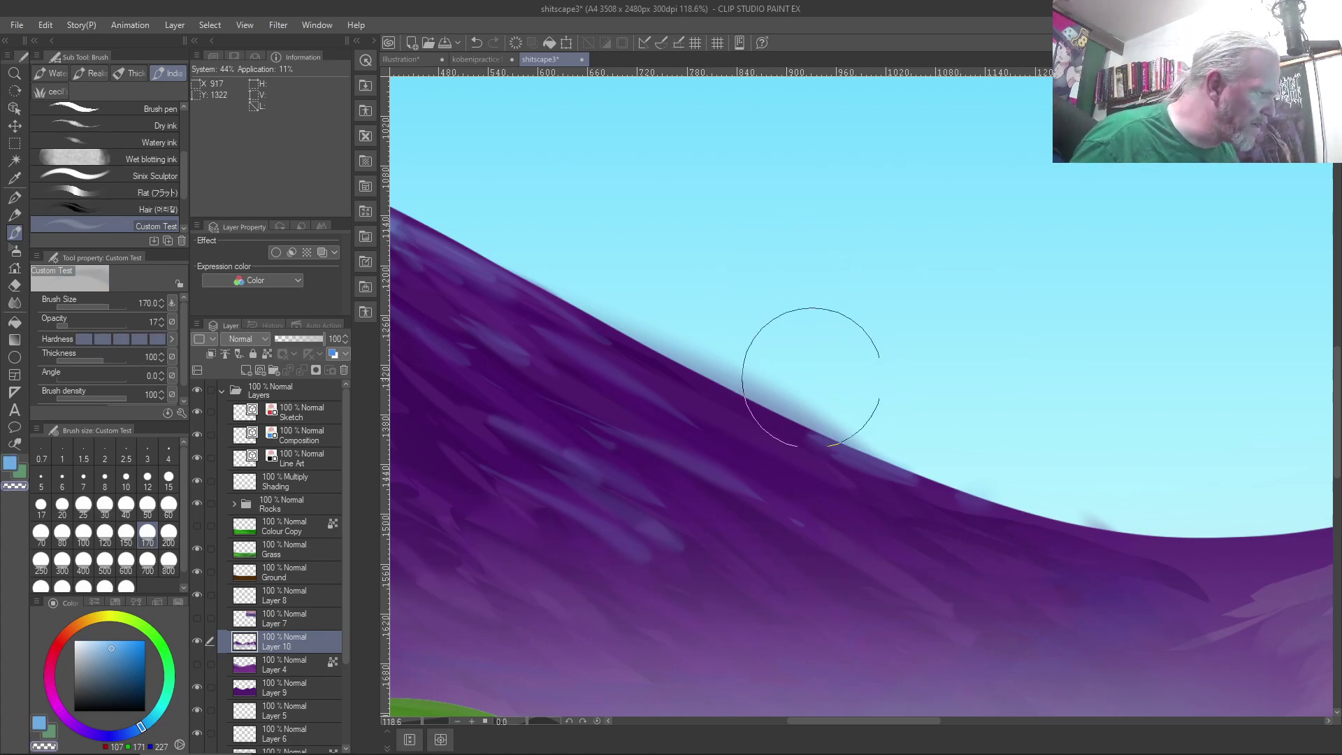
{"action": "key", "text": "bracketleft"}
{"action": "key", "text": "bracketleft"}
{"action": "key", "text": "bracketleft"}
{"action": "key", "text": "bracketleft"}
{"action": "key", "text": "bracketleft"}
{"action": "key", "text": "bracketleft"}
{"action": "key", "text": "bracketleft"}
{"action": "key", "text": "bracketleft"}
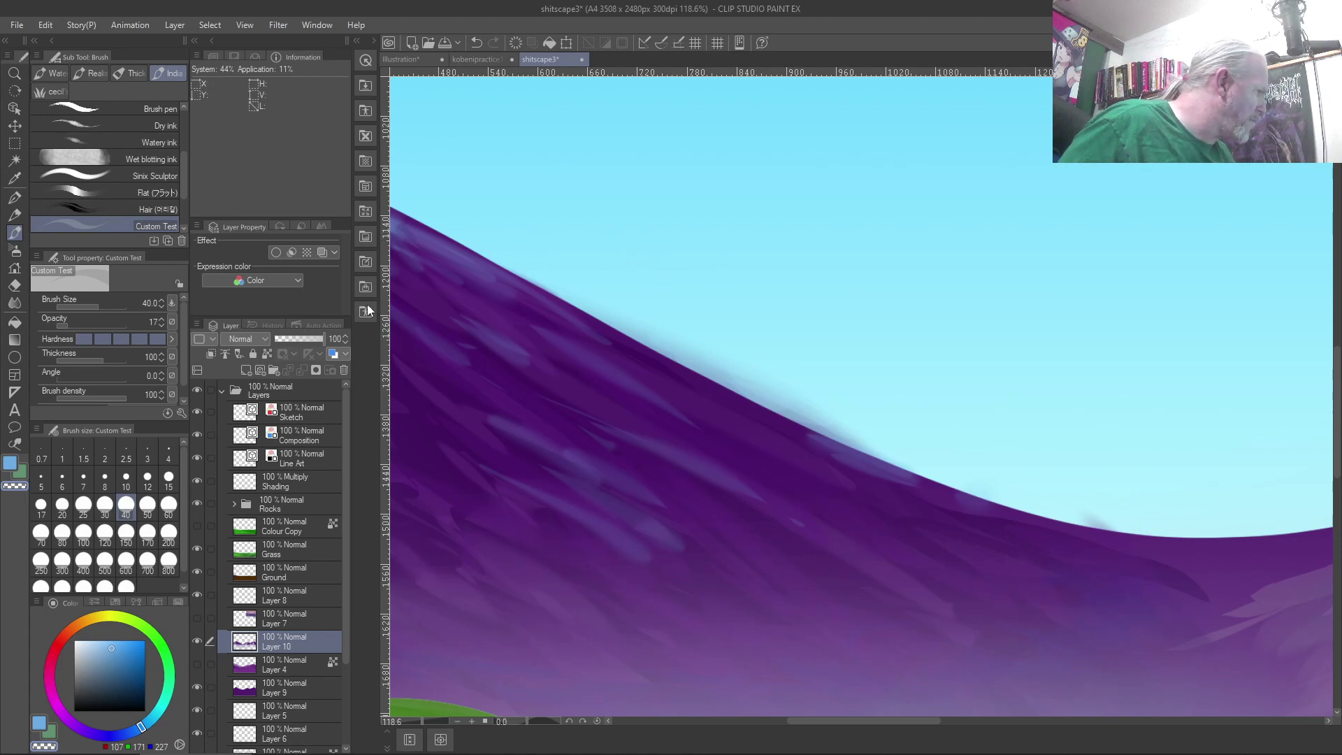
{"action": "left_click_drag", "start_coordinate": [65, 323], "coordinate": [182, 321]}
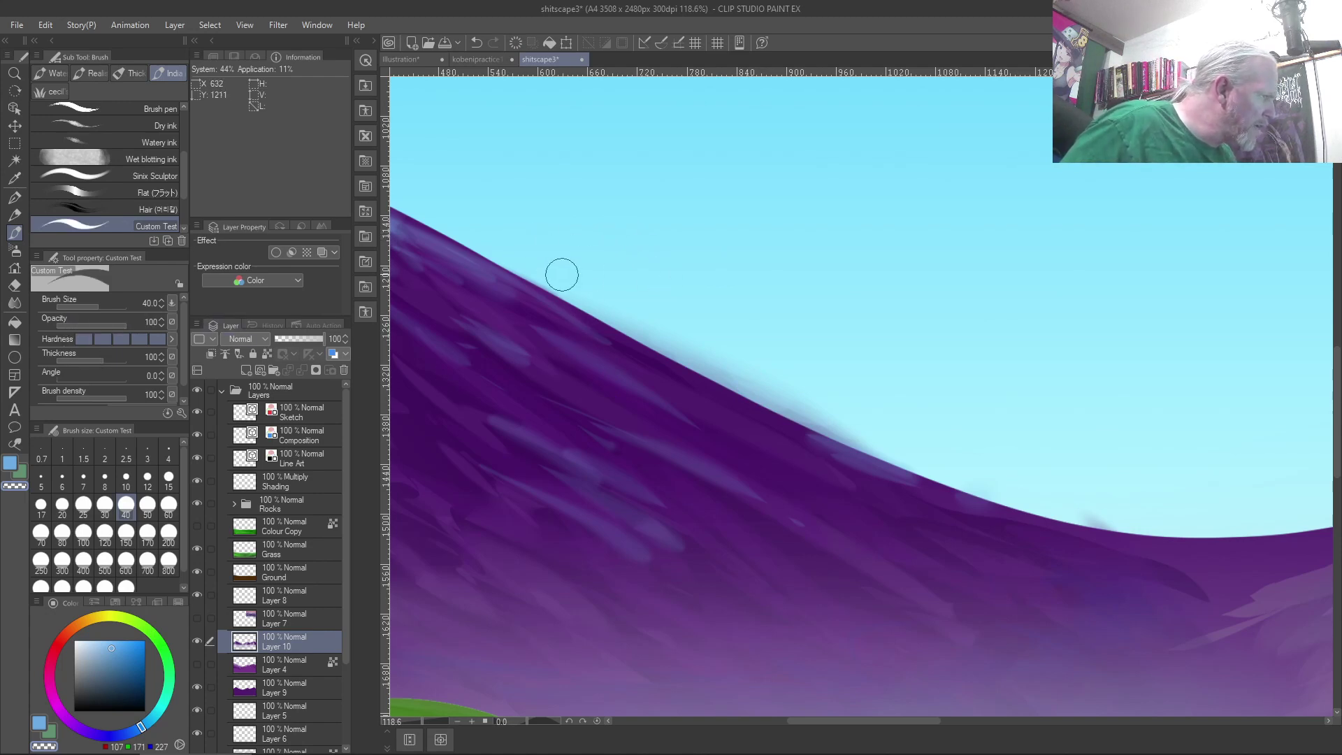
{"action": "mouse_move", "coordinate": [711, 354]}
{"action": "left_mouse_down"}
{"action": "mouse_move", "coordinate": [747, 377]}
{"action": "mouse_move", "coordinate": [646, 339]}
{"action": "mouse_move", "coordinate": [860, 438]}
{"action": "left_mouse_up"}
{"action": "mouse_move", "coordinate": [757, 387]}
{"action": "left_mouse_down"}
{"action": "mouse_move", "coordinate": [877, 439]}
{"action": "mouse_move", "coordinate": [533, 269]}
{"action": "mouse_move", "coordinate": [1003, 497]}
{"action": "mouse_move", "coordinate": [965, 473]}
{"action": "mouse_move", "coordinate": [1111, 511]}
{"action": "mouse_move", "coordinate": [1072, 512]}
{"action": "mouse_move", "coordinate": [1047, 481]}
{"action": "mouse_move", "coordinate": [1102, 519]}
{"action": "mouse_move", "coordinate": [1019, 477]}
{"action": "mouse_move", "coordinate": [1109, 499]}
{"action": "left_mouse_up"}
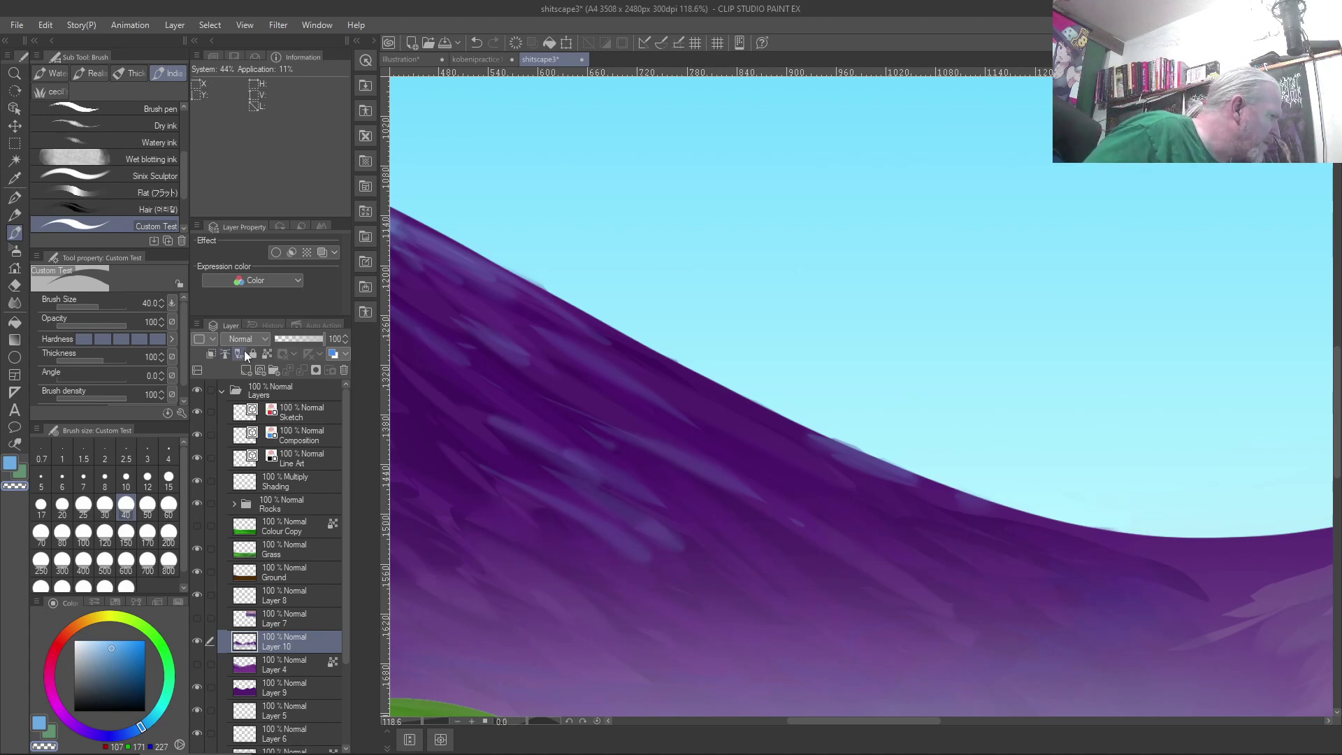
Clip Layer 10 to the layer below and move Layer 4 beneath Layer 9.
{"action": "left_click", "coordinate": [209, 354]}
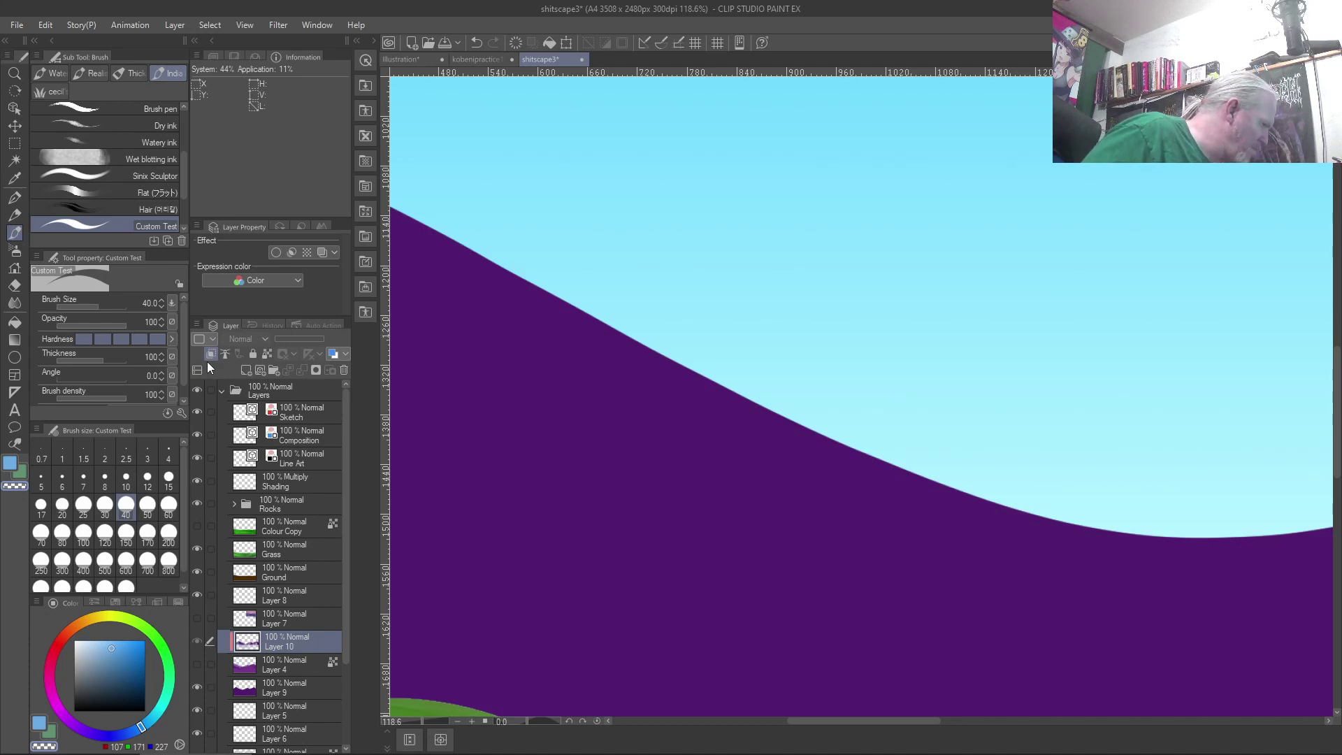
{"action": "left_click_drag", "start_coordinate": [279, 660], "coordinate": [299, 685]}
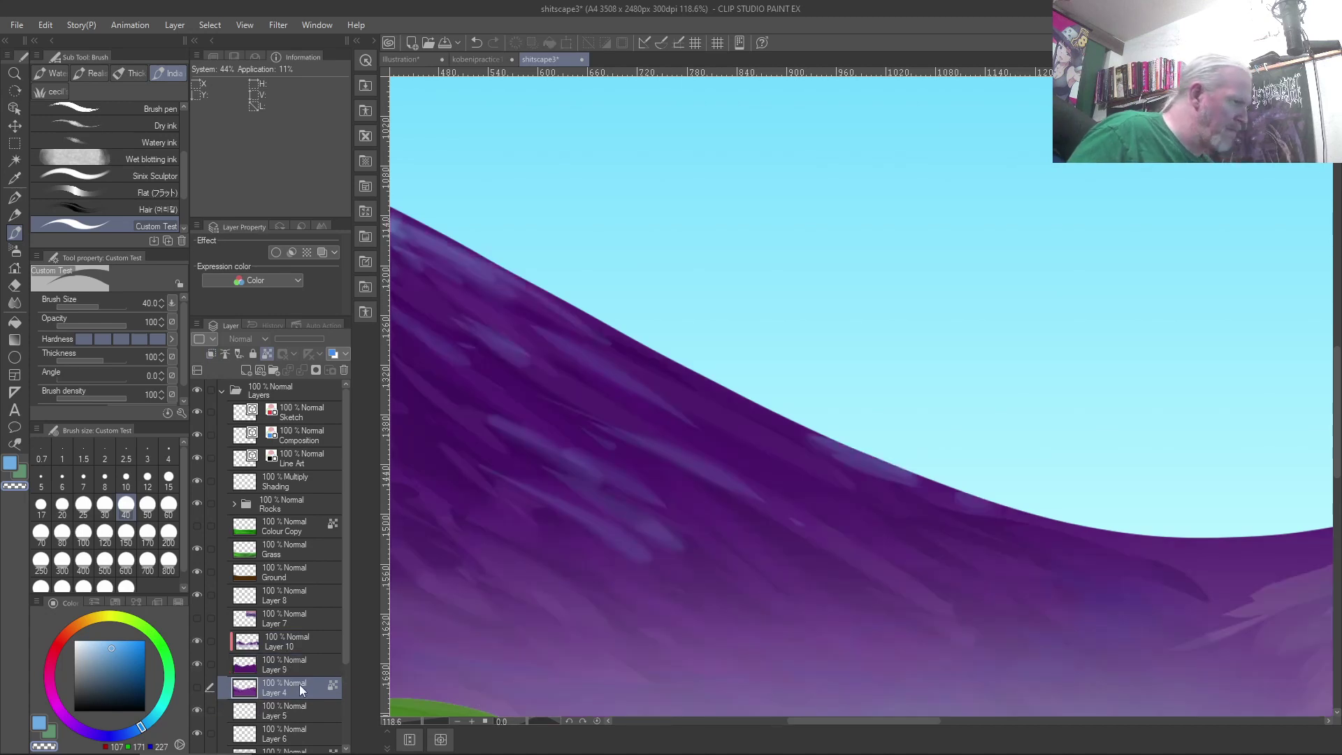
Trim the rounded bump off the right mountain's peak on Layer 9, erasing with the Custom Test brush at size 40 in transparent colour.
{"action": "key", "text": "ctrl+0"}
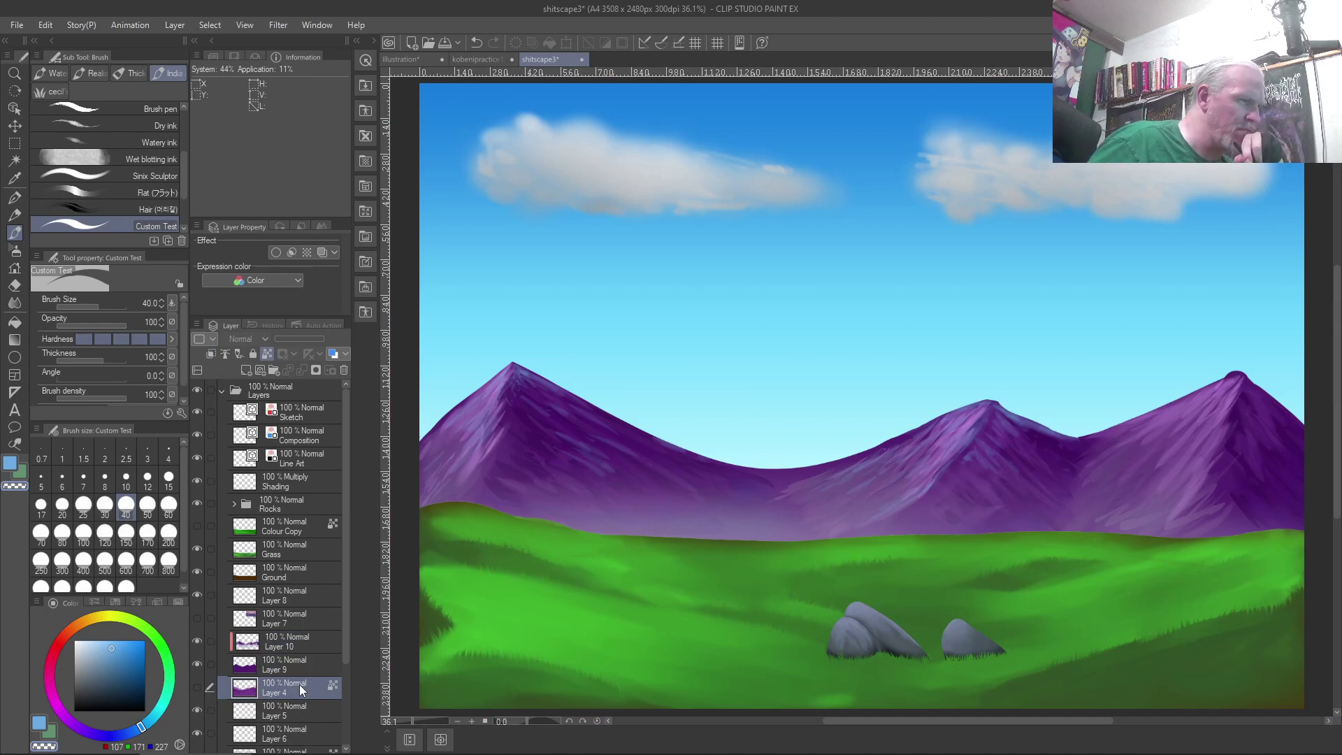
{"action": "scroll", "coordinate": [1286, 466], "scroll_direction": "up", "scroll_amount": 3}
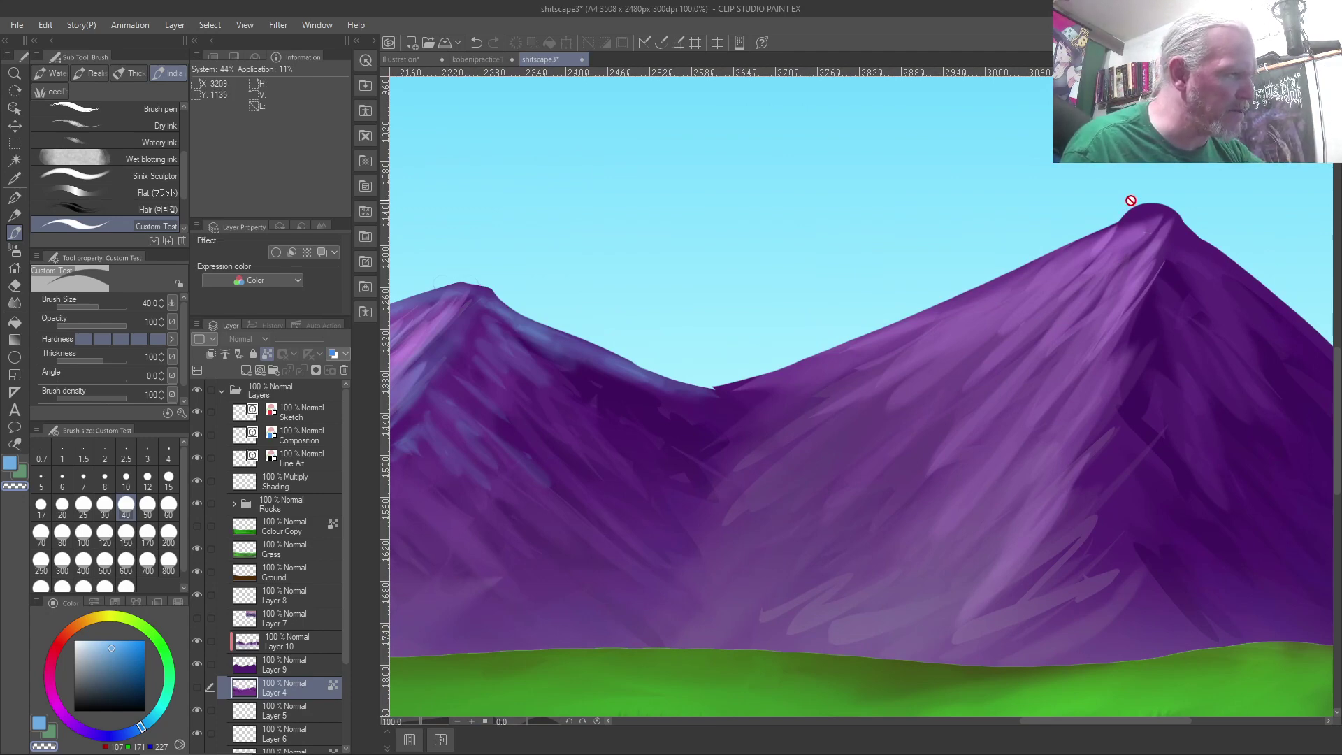
{"action": "key", "text": "b"}
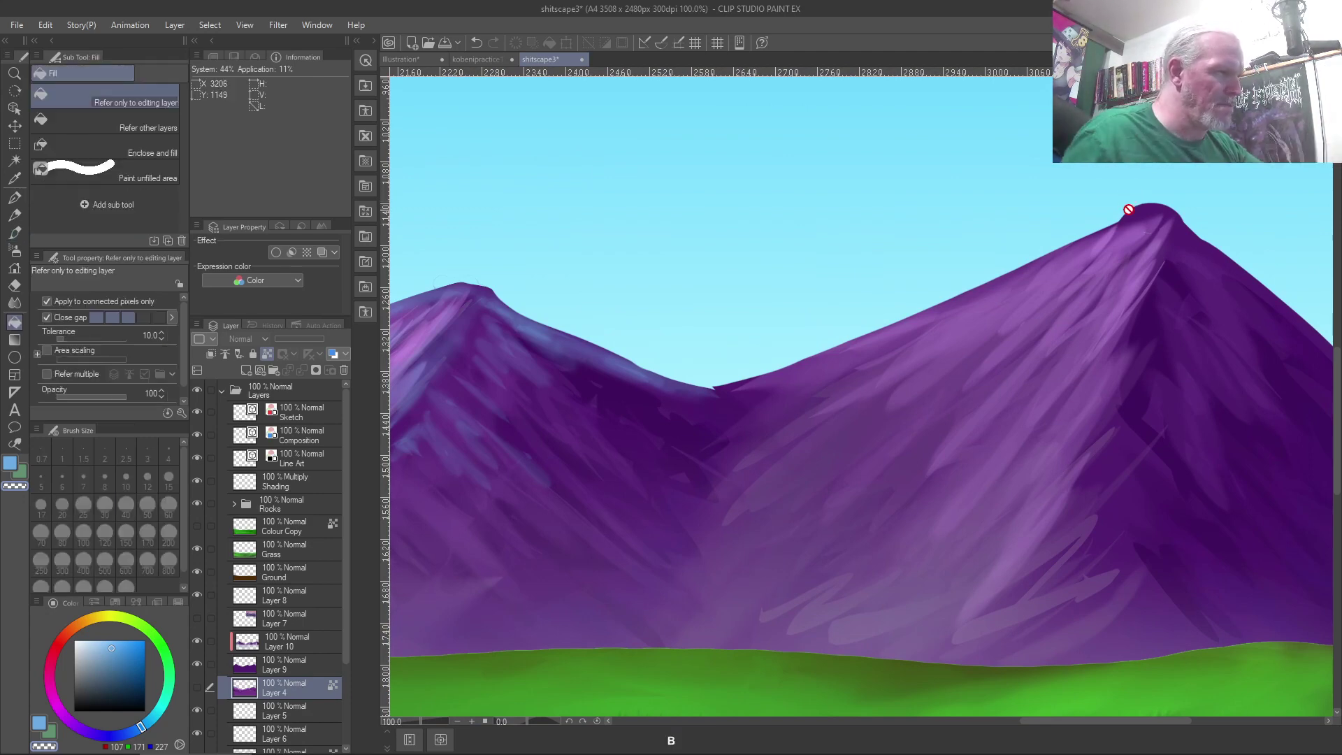
{"action": "left_click", "coordinate": [277, 667]}
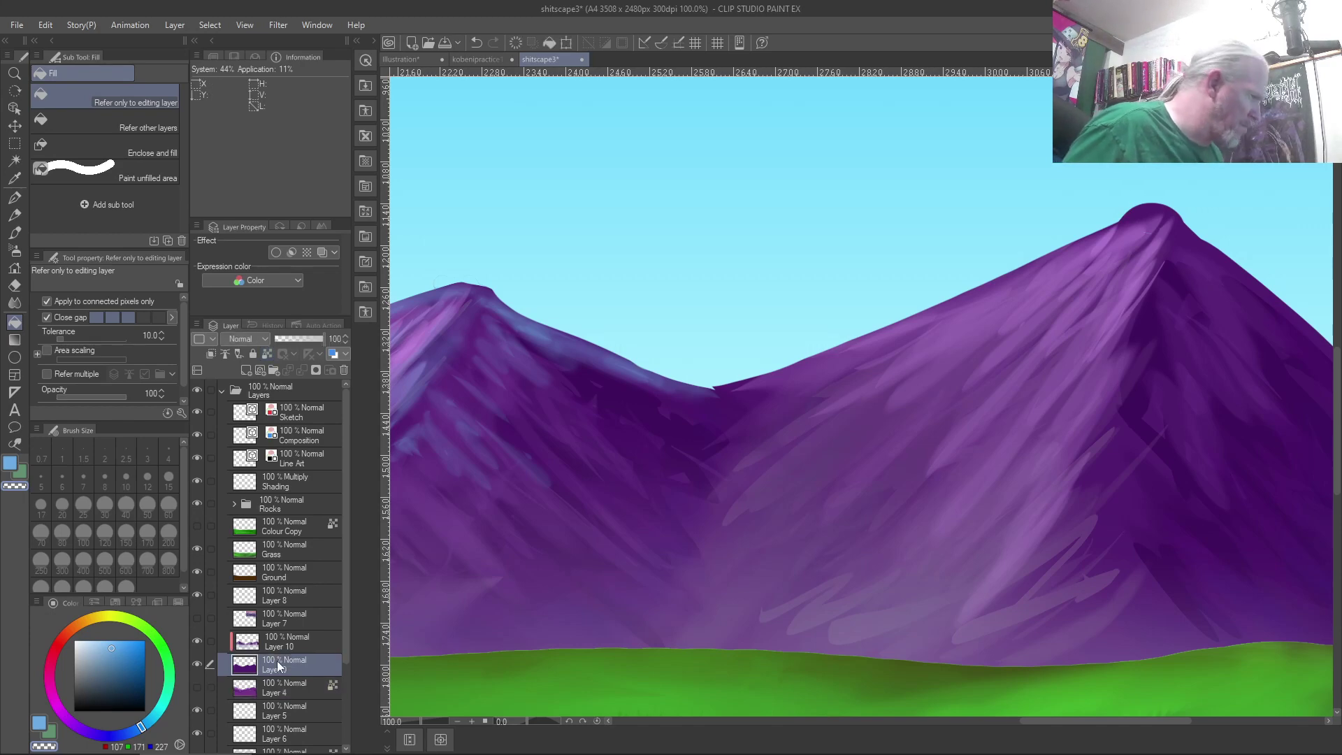
{"action": "key", "text": "c"}
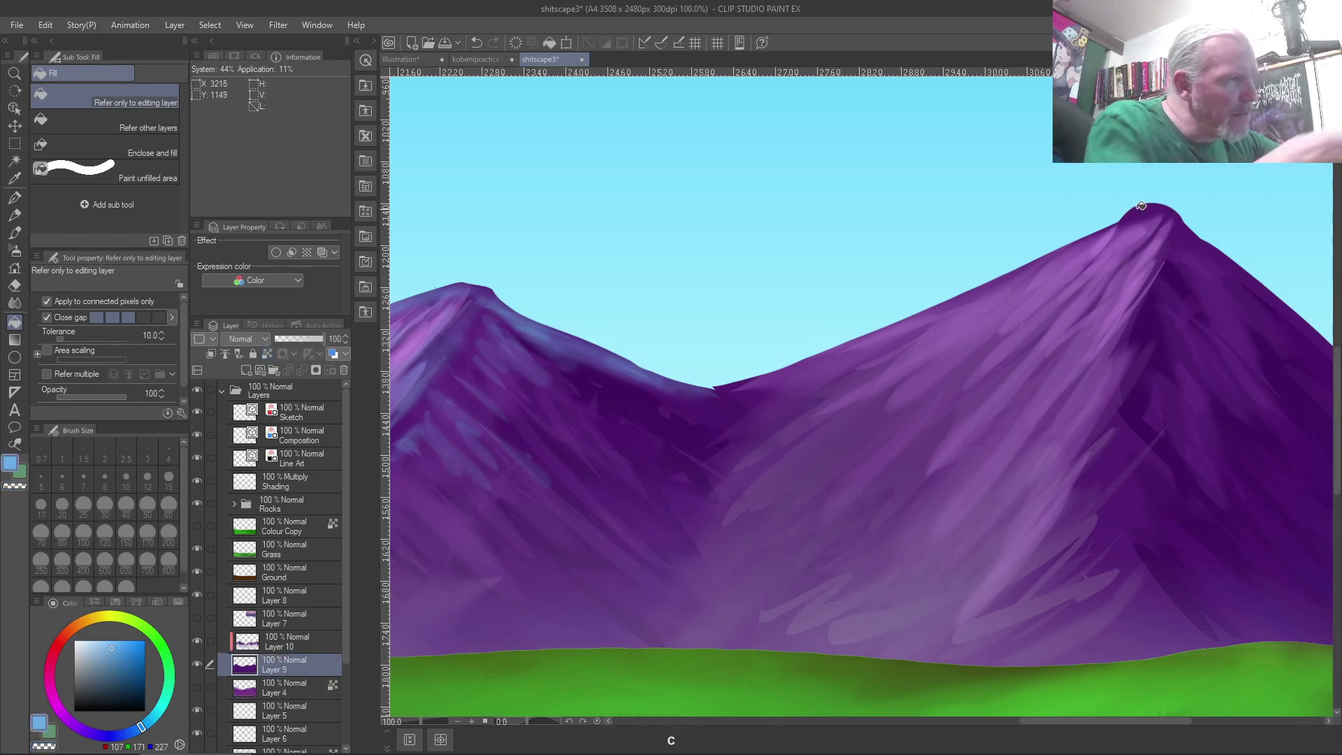
{"action": "key", "text": "b"}
{"action": "left_click_drag", "start_coordinate": [1118, 213], "coordinate": [1170, 194]}
{"action": "key", "text": "c"}
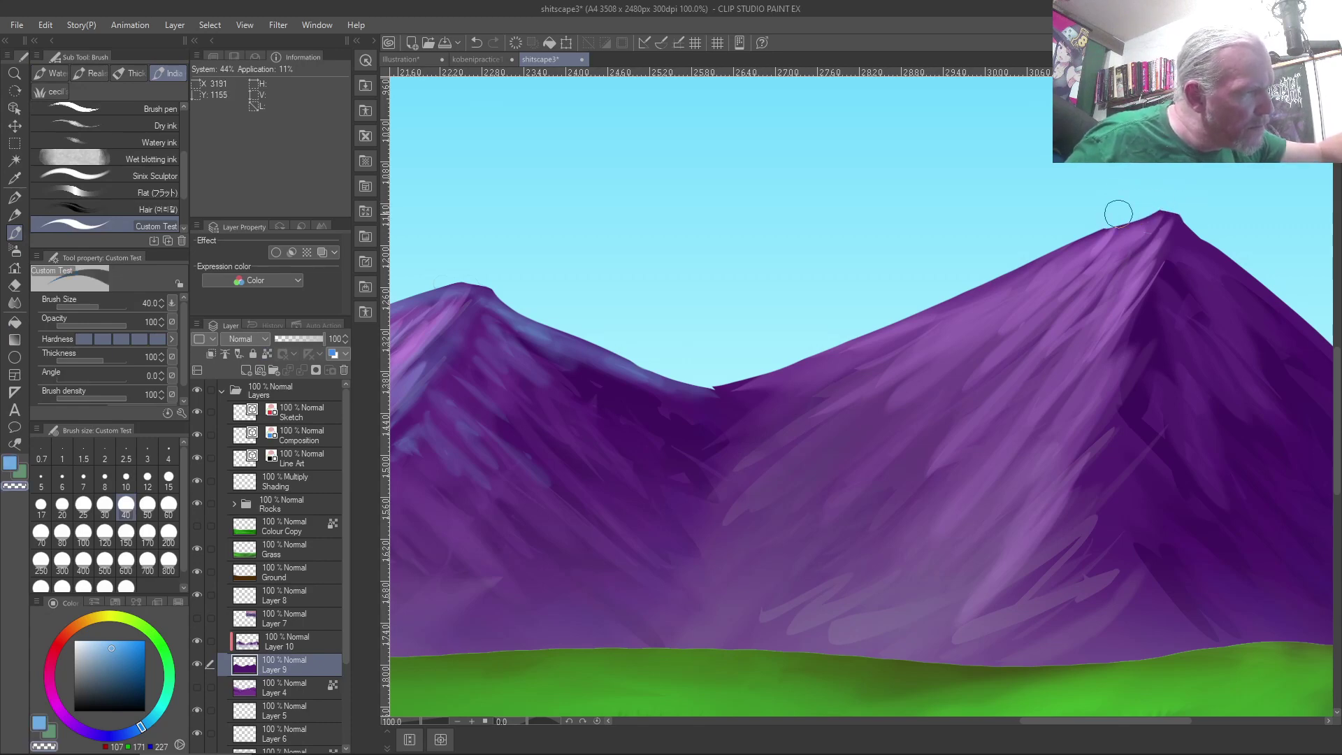
{"action": "left_click_drag", "start_coordinate": [1200, 233], "coordinate": [1151, 203]}
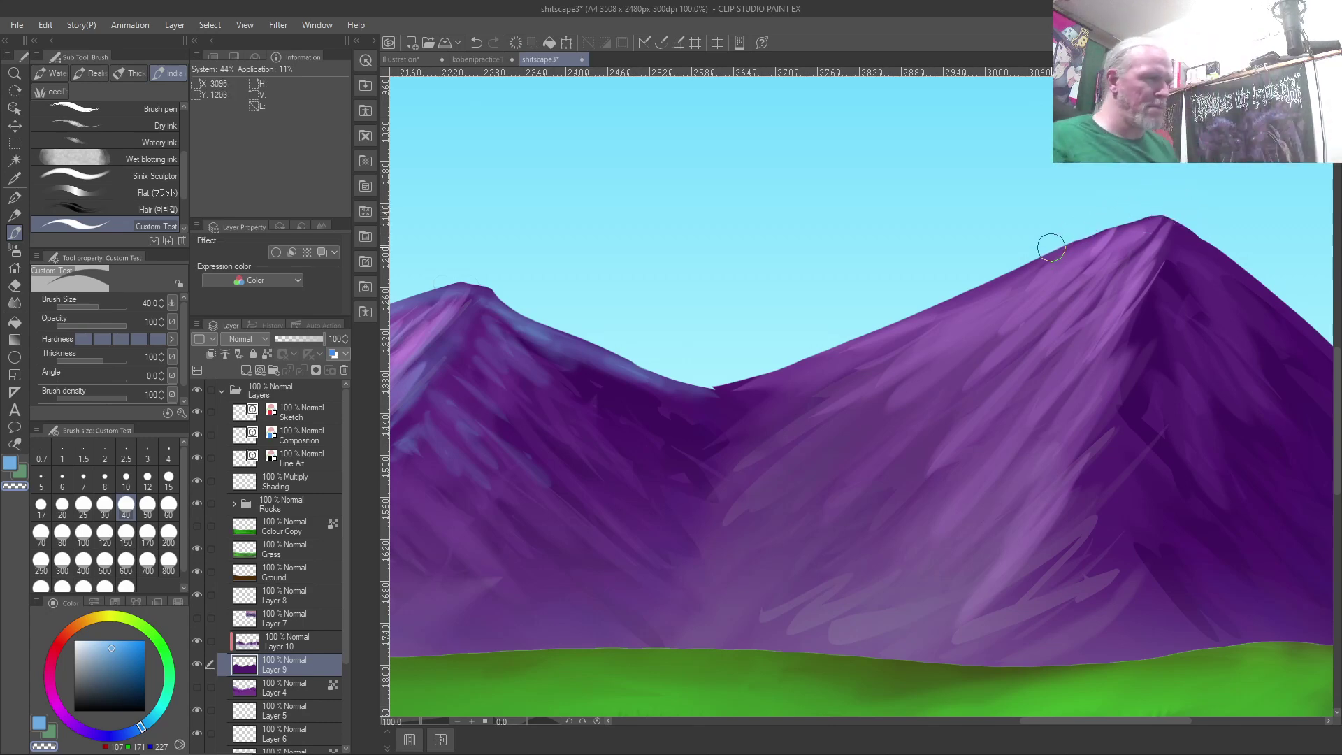
Set the transparent brush to size 170, opacity 15 and minimum hardness, and softly fade the right mountain's upper slope near the peak.
{"action": "key", "text": "ctrl+0"}
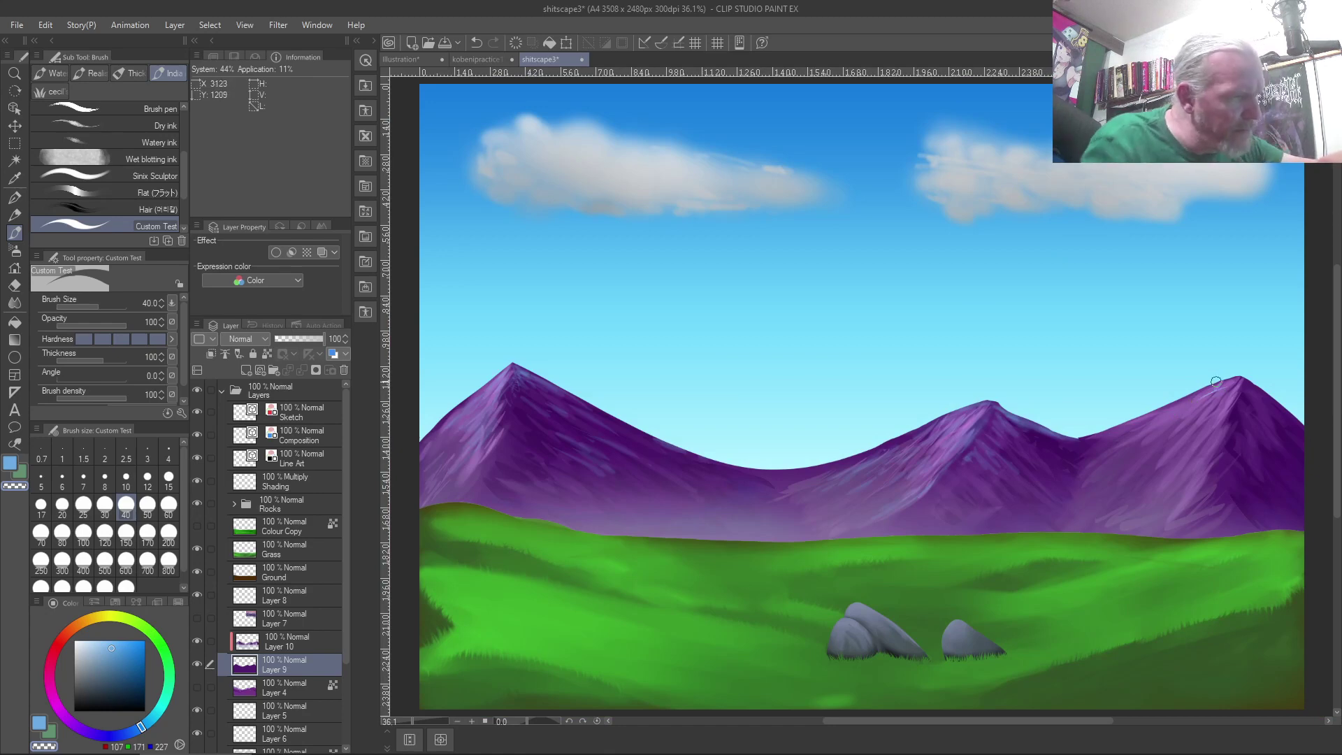
{"action": "key", "text": "bracketright"}
{"action": "key", "text": "bracketright"}
{"action": "key", "text": "bracketright"}
{"action": "key", "text": "bracketright"}
{"action": "key", "text": "bracketright"}
{"action": "key", "text": "bracketright"}
{"action": "key", "text": "bracketright"}
{"action": "key", "text": "bracketright"}
{"action": "mouse_move", "coordinate": [1225, 385]}
{"action": "left_mouse_down"}
{"action": "mouse_move", "coordinate": [1162, 381]}
{"action": "mouse_move", "coordinate": [1150, 405]}
{"action": "left_mouse_up"}
{"action": "key", "text": "ctrl+z"}
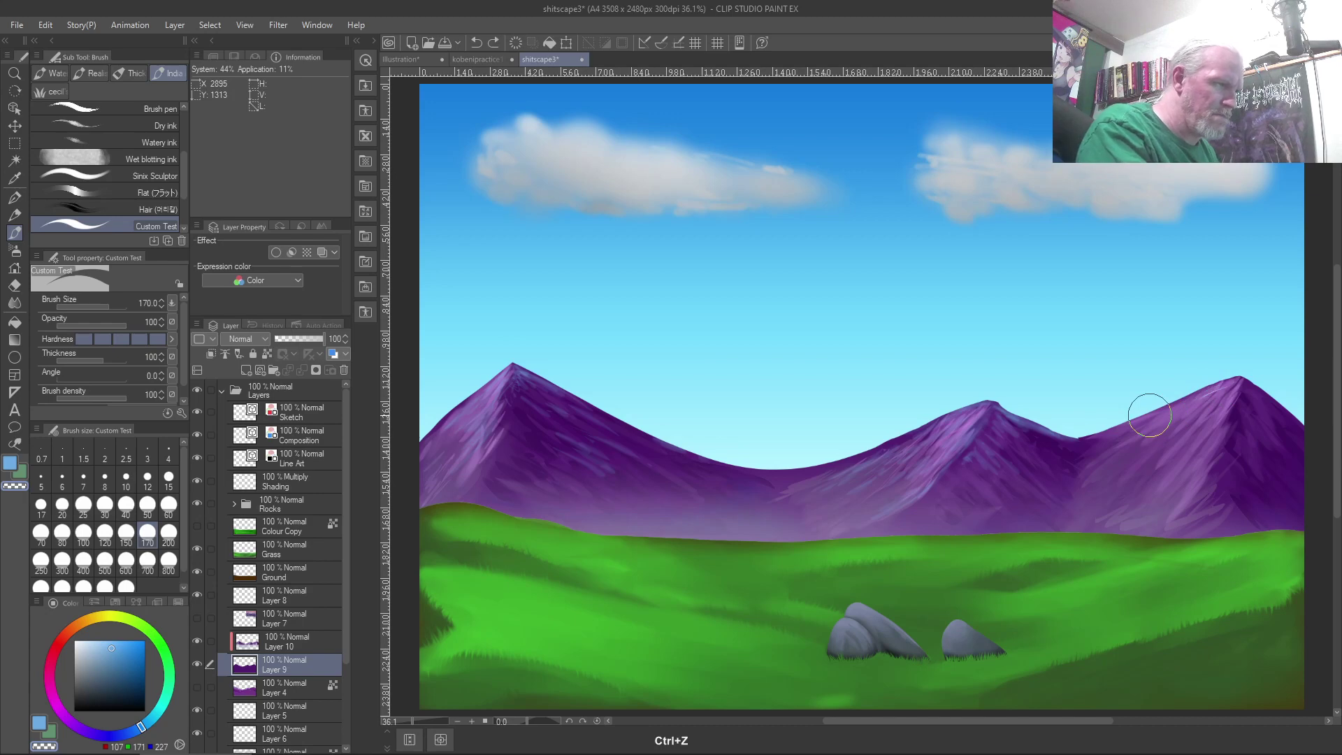
{"action": "mouse_move", "coordinate": [77, 331]}
{"action": "left_mouse_down"}
{"action": "mouse_move", "coordinate": [65, 332]}
{"action": "mouse_move", "coordinate": [74, 321]}
{"action": "left_mouse_up"}
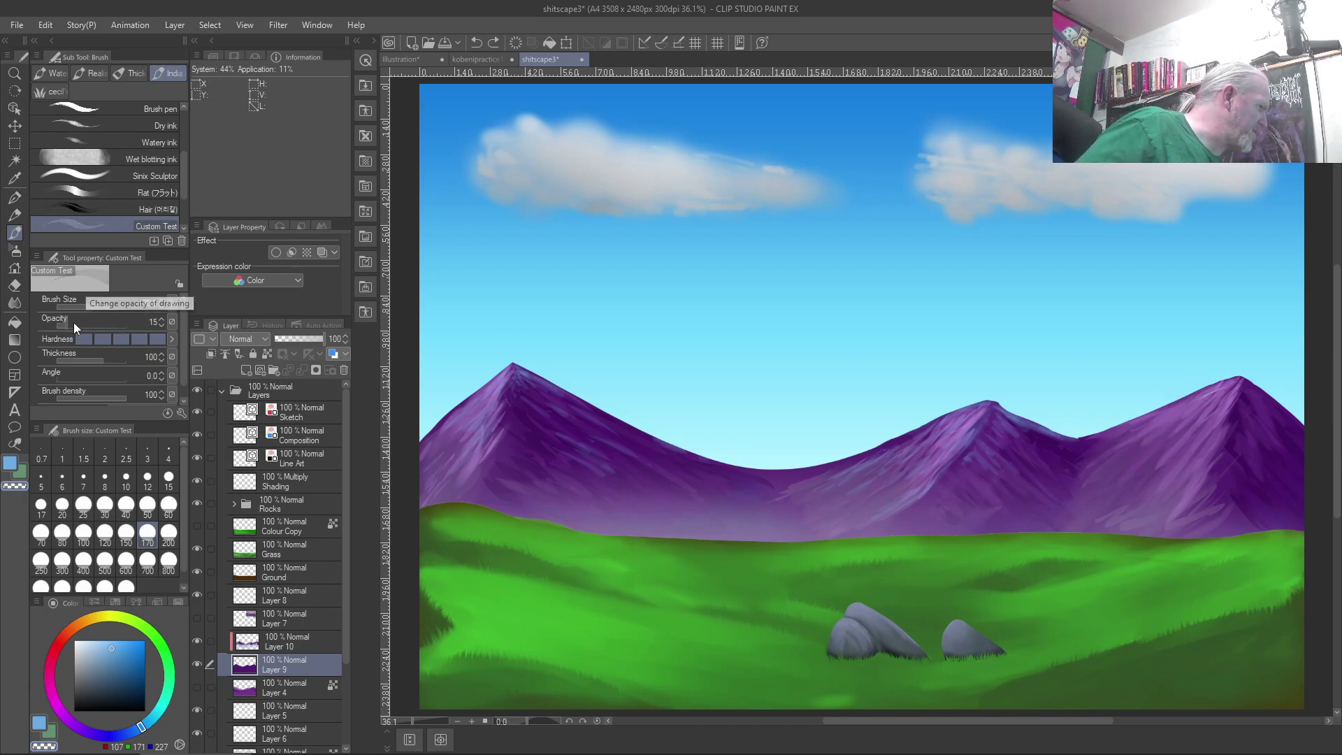
{"action": "left_click", "coordinate": [89, 340]}
{"action": "mouse_move", "coordinate": [1188, 419]}
{"action": "left_mouse_down"}
{"action": "mouse_move", "coordinate": [1230, 384]}
{"action": "mouse_move", "coordinate": [1167, 426]}
{"action": "mouse_move", "coordinate": [1230, 381]}
{"action": "mouse_move", "coordinate": [1202, 454]}
{"action": "mouse_move", "coordinate": [1230, 391]}
{"action": "mouse_move", "coordinate": [1167, 422]}
{"action": "mouse_move", "coordinate": [1182, 399]}
{"action": "mouse_move", "coordinate": [1200, 414]}
{"action": "mouse_move", "coordinate": [1240, 380]}
{"action": "mouse_move", "coordinate": [1233, 402]}
{"action": "mouse_move", "coordinate": [1219, 406]}
{"action": "mouse_move", "coordinate": [1231, 386]}
{"action": "left_mouse_up"}
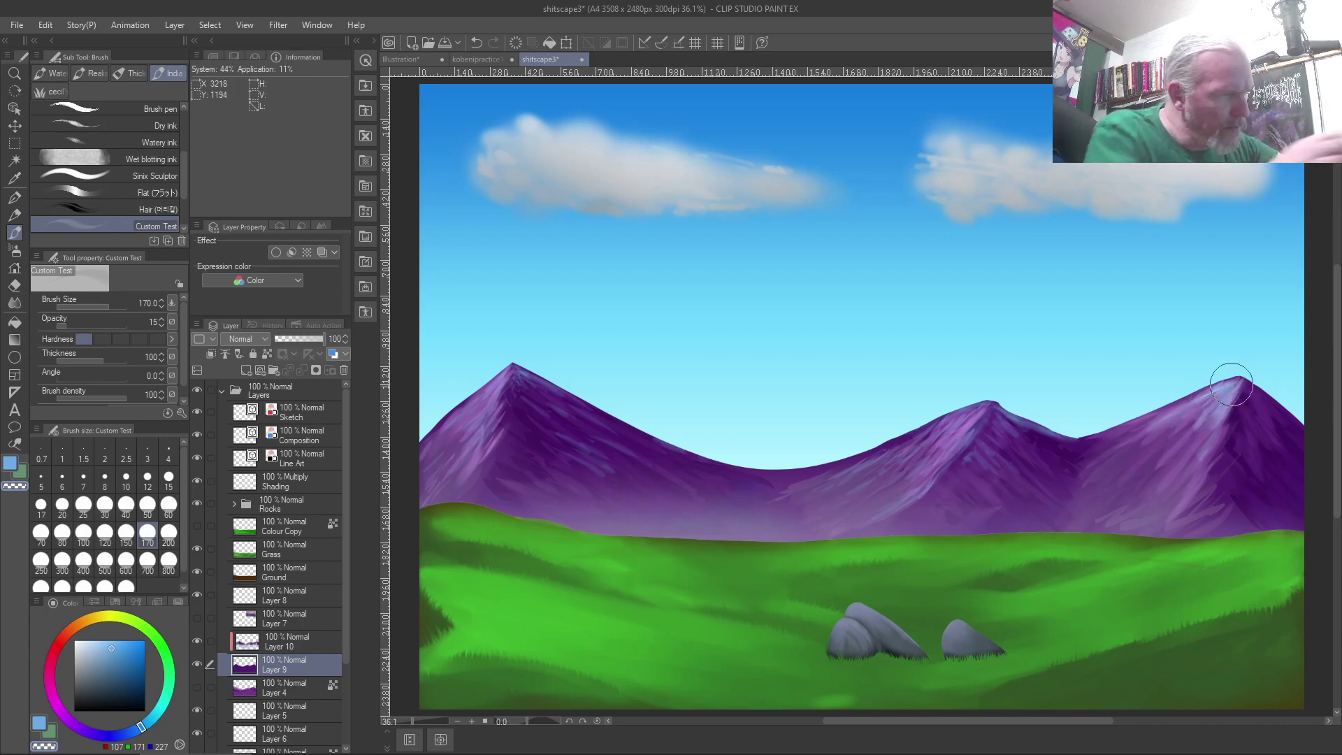
Reduce the brush to size 70 and stroke faint light streaks down both sides of the right mountain.
{"action": "key", "text": "bracketleft"}
{"action": "key", "text": "bracketleft"}
{"action": "key", "text": "bracketleft"}
{"action": "key", "text": "bracketleft"}
{"action": "key", "text": "bracketleft"}
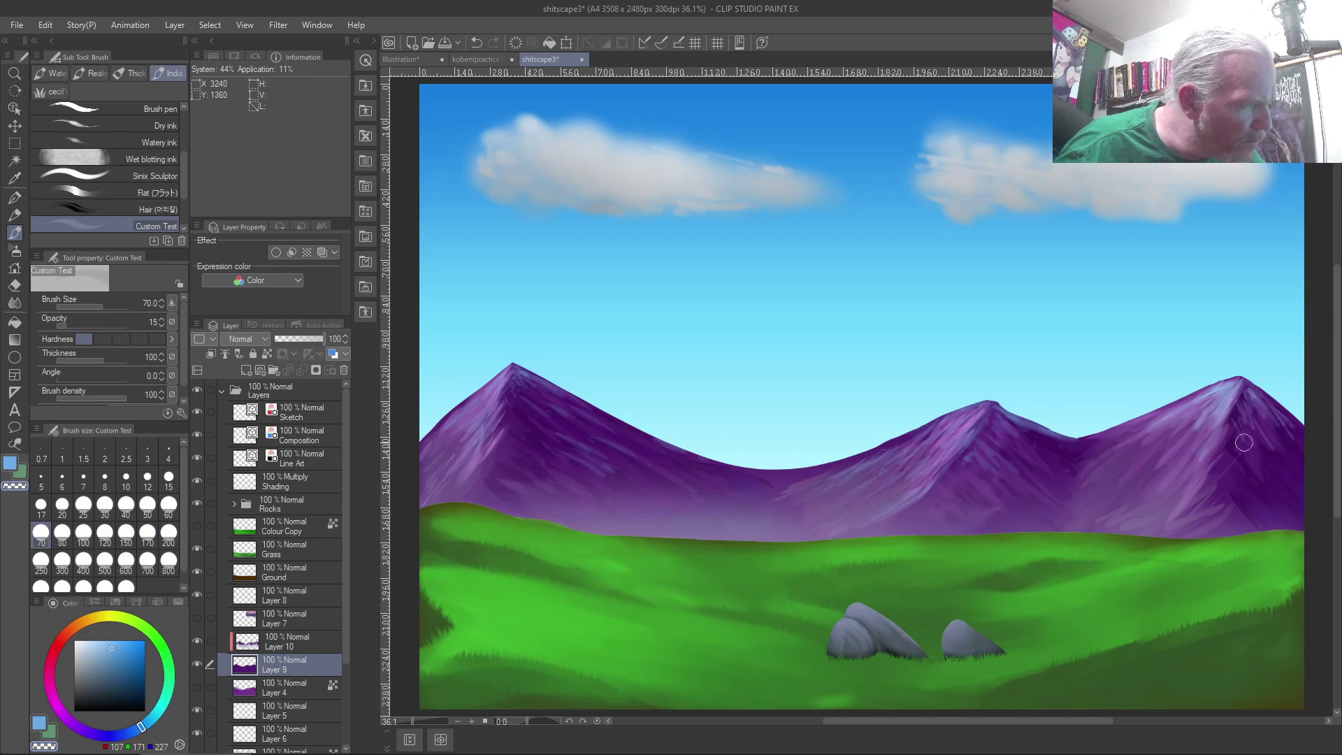
{"action": "left_click_drag", "start_coordinate": [1223, 422], "coordinate": [1221, 448]}
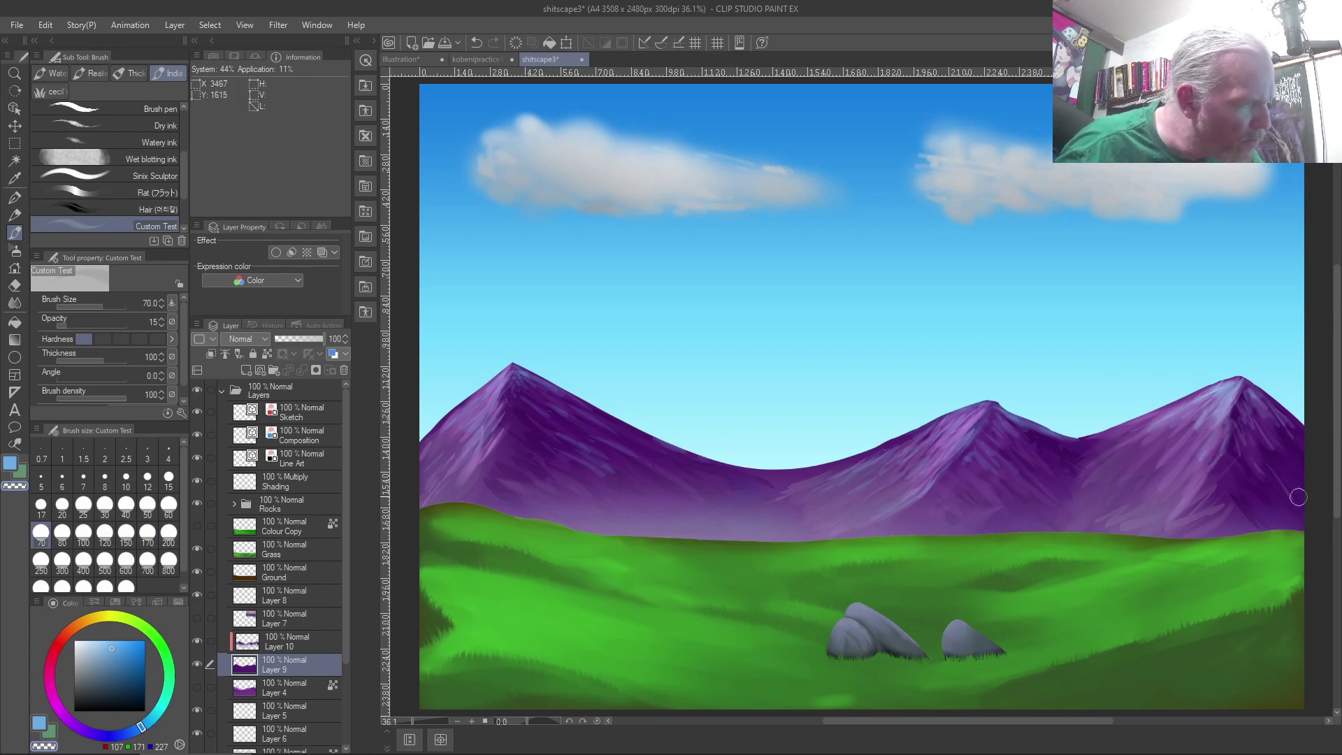
{"action": "mouse_move", "coordinate": [1272, 428]}
{"action": "left_mouse_down"}
{"action": "mouse_move", "coordinate": [1291, 443]}
{"action": "mouse_move", "coordinate": [1287, 469]}
{"action": "left_mouse_up"}
{"action": "mouse_move", "coordinate": [1269, 421]}
{"action": "left_mouse_down"}
{"action": "mouse_move", "coordinate": [1278, 450]}
{"action": "mouse_move", "coordinate": [1262, 481]}
{"action": "left_mouse_up"}
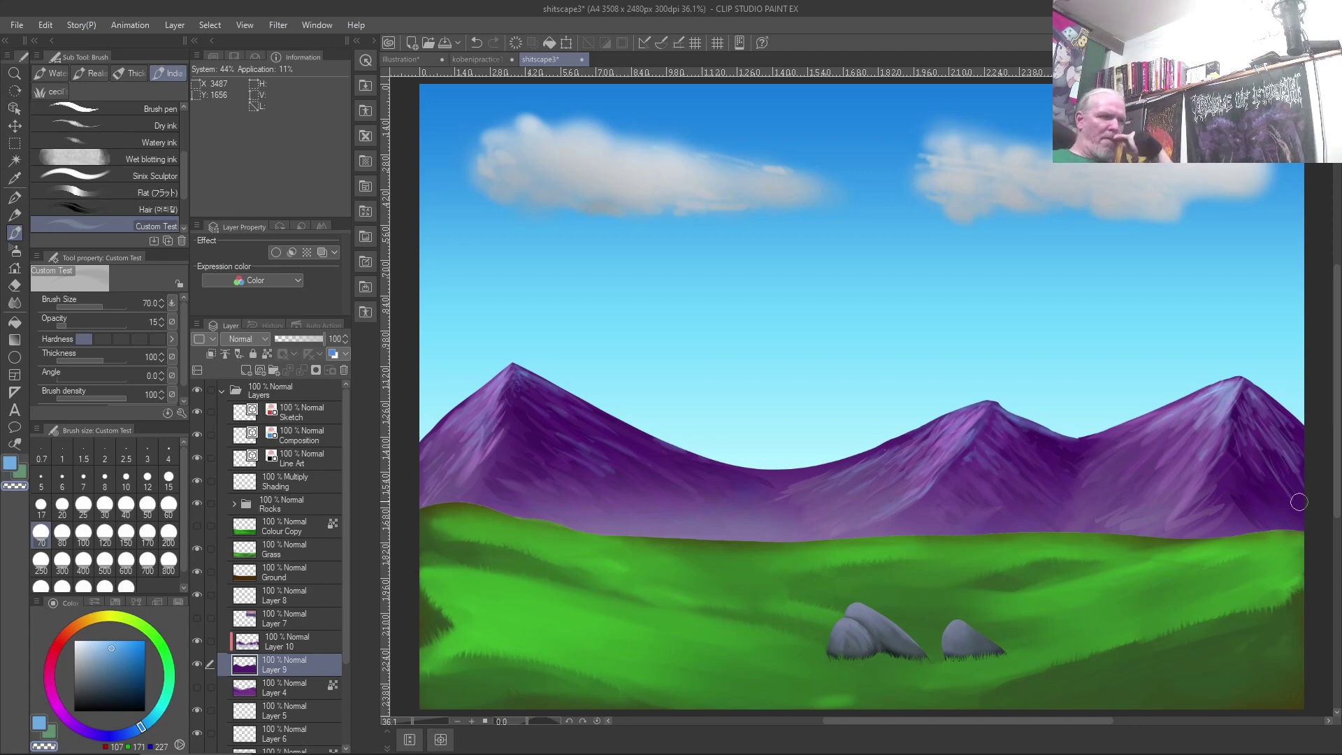
{"action": "mouse_move", "coordinate": [1198, 454]}
{"action": "left_mouse_down"}
{"action": "mouse_move", "coordinate": [1153, 432]}
{"action": "mouse_move", "coordinate": [1115, 456]}
{"action": "mouse_move", "coordinate": [1162, 448]}
{"action": "mouse_move", "coordinate": [1109, 484]}
{"action": "mouse_move", "coordinate": [1155, 472]}
{"action": "mouse_move", "coordinate": [1111, 515]}
{"action": "mouse_move", "coordinate": [1169, 474]}
{"action": "mouse_move", "coordinate": [1101, 516]}
{"action": "mouse_move", "coordinate": [1166, 458]}
{"action": "mouse_move", "coordinate": [1089, 501]}
{"action": "left_mouse_up"}
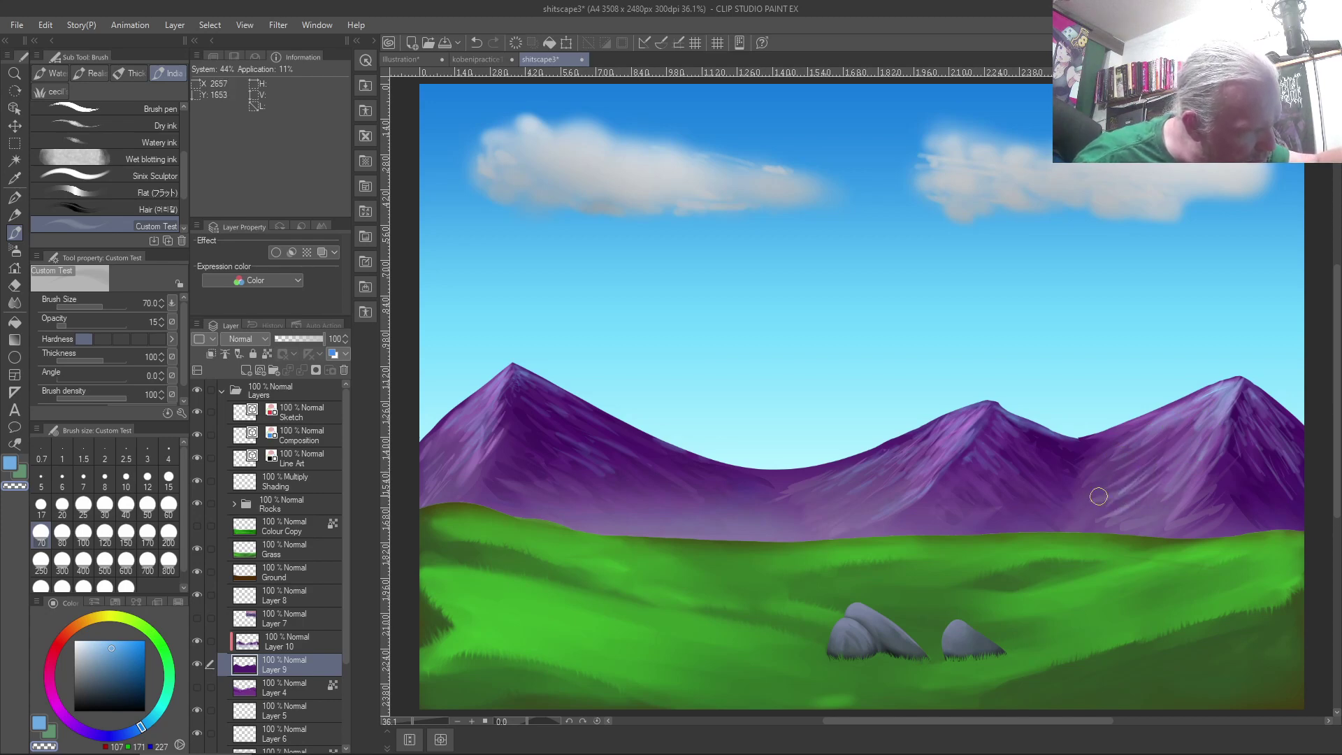
{"action": "mouse_move", "coordinate": [1195, 474]}
{"action": "left_mouse_down"}
{"action": "mouse_move", "coordinate": [1149, 523]}
{"action": "mouse_move", "coordinate": [1211, 482]}
{"action": "mouse_move", "coordinate": [1170, 524]}
{"action": "mouse_move", "coordinate": [1184, 518]}
{"action": "mouse_move", "coordinate": [1218, 474]}
{"action": "mouse_move", "coordinate": [1207, 534]}
{"action": "mouse_move", "coordinate": [1210, 491]}
{"action": "mouse_move", "coordinate": [1233, 516]}
{"action": "mouse_move", "coordinate": [1213, 467]}
{"action": "mouse_move", "coordinate": [1212, 521]}
{"action": "mouse_move", "coordinate": [1210, 493]}
{"action": "mouse_move", "coordinate": [1223, 520]}
{"action": "mouse_move", "coordinate": [1205, 507]}
{"action": "mouse_move", "coordinate": [1230, 519]}
{"action": "mouse_move", "coordinate": [1213, 465]}
{"action": "mouse_move", "coordinate": [1253, 509]}
{"action": "mouse_move", "coordinate": [1216, 456]}
{"action": "mouse_move", "coordinate": [1269, 516]}
{"action": "mouse_move", "coordinate": [1222, 458]}
{"action": "mouse_move", "coordinate": [1320, 552]}
{"action": "left_mouse_up"}
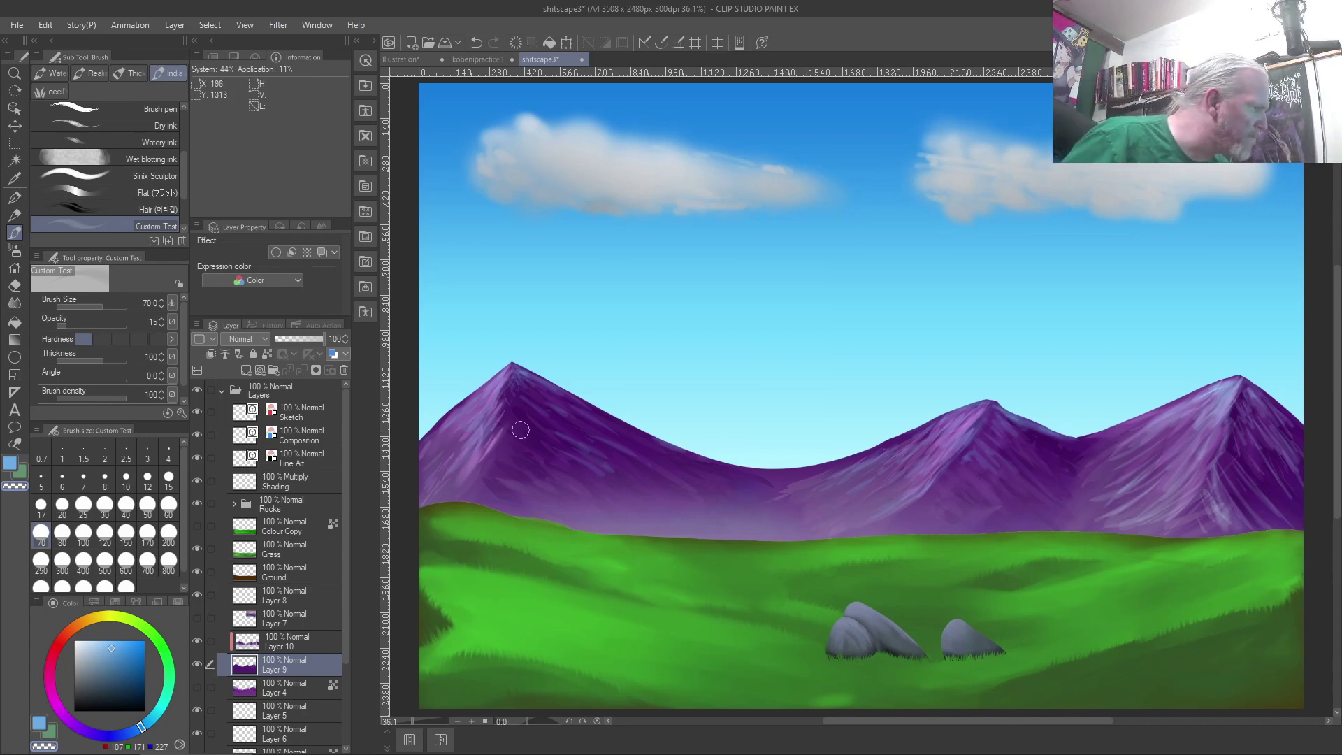
Add matching faint light streaks down the slopes of the left and middle mountains and into the valley between them.
{"action": "mouse_move", "coordinate": [529, 390]}
{"action": "left_mouse_down"}
{"action": "mouse_move", "coordinate": [588, 433]}
{"action": "mouse_move", "coordinate": [541, 415]}
{"action": "mouse_move", "coordinate": [599, 447]}
{"action": "mouse_move", "coordinate": [520, 423]}
{"action": "mouse_move", "coordinate": [555, 456]}
{"action": "left_mouse_up"}
{"action": "mouse_move", "coordinate": [454, 413]}
{"action": "left_mouse_down"}
{"action": "mouse_move", "coordinate": [413, 458]}
{"action": "mouse_move", "coordinate": [473, 422]}
{"action": "left_mouse_up"}
{"action": "left_click_drag", "start_coordinate": [863, 515], "coordinate": [911, 478]}
{"action": "left_click_drag", "start_coordinate": [961, 436], "coordinate": [900, 472]}
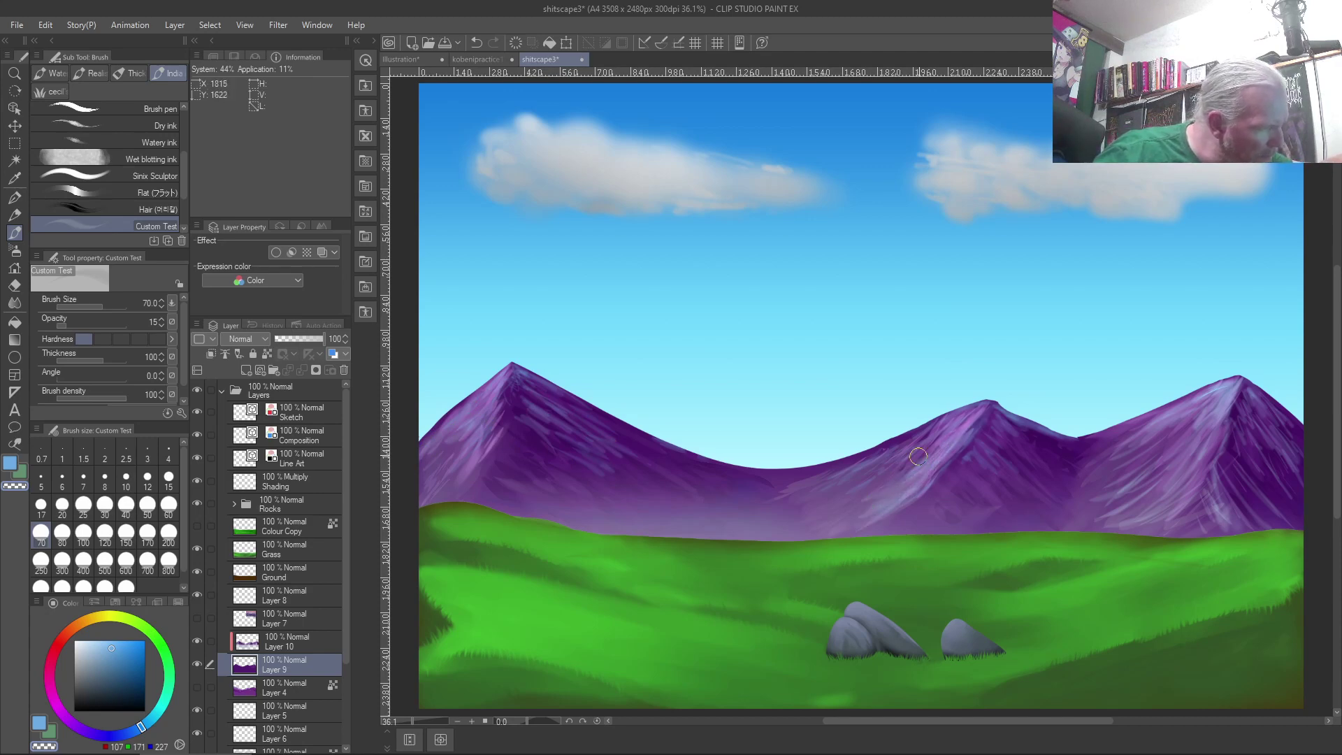
{"action": "left_click_drag", "start_coordinate": [948, 428], "coordinate": [900, 478]}
{"action": "mouse_move", "coordinate": [983, 403]}
{"action": "left_mouse_down"}
{"action": "mouse_move", "coordinate": [1055, 460]}
{"action": "mouse_move", "coordinate": [989, 421]}
{"action": "mouse_move", "coordinate": [1053, 499]}
{"action": "mouse_move", "coordinate": [999, 445]}
{"action": "mouse_move", "coordinate": [1019, 484]}
{"action": "mouse_move", "coordinate": [968, 455]}
{"action": "mouse_move", "coordinate": [1009, 484]}
{"action": "mouse_move", "coordinate": [963, 474]}
{"action": "mouse_move", "coordinate": [1026, 515]}
{"action": "mouse_move", "coordinate": [956, 479]}
{"action": "mouse_move", "coordinate": [1037, 516]}
{"action": "mouse_move", "coordinate": [993, 486]}
{"action": "mouse_move", "coordinate": [1005, 467]}
{"action": "mouse_move", "coordinate": [983, 434]}
{"action": "mouse_move", "coordinate": [1070, 524]}
{"action": "left_mouse_up"}
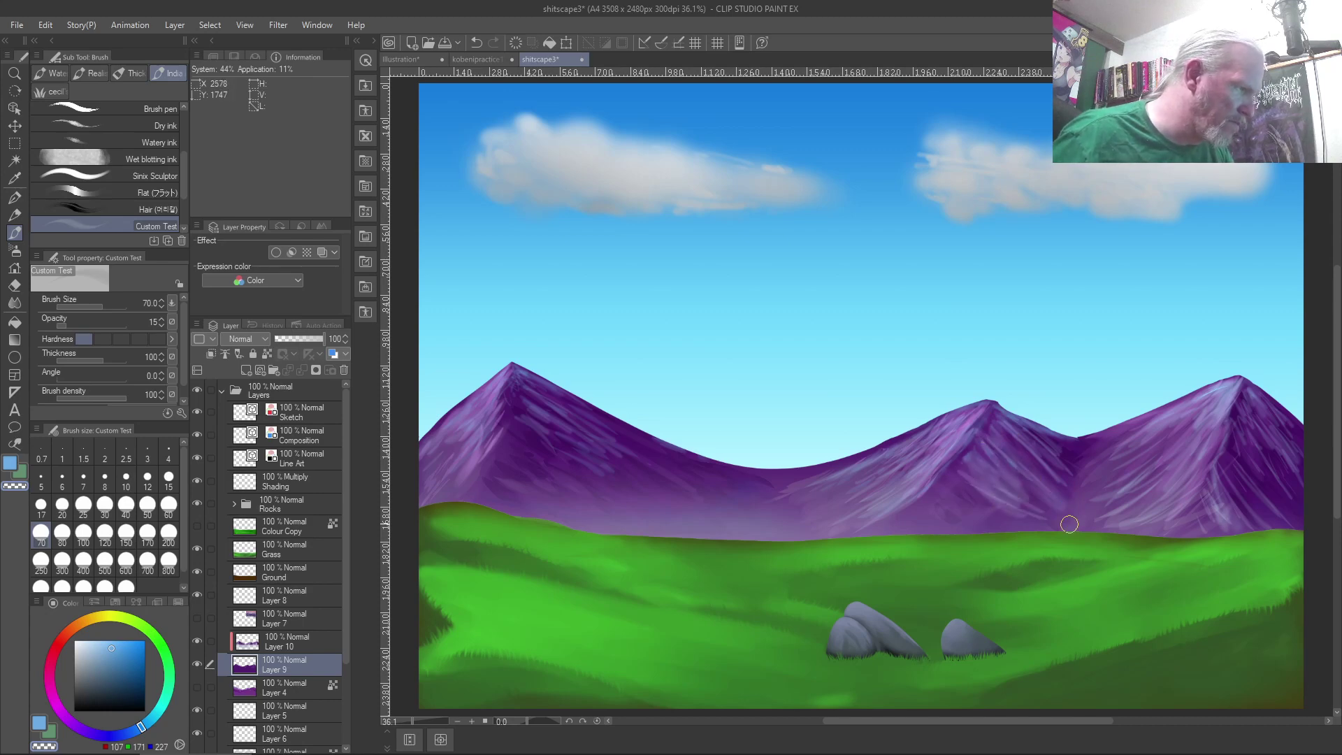
{"action": "mouse_move", "coordinate": [605, 429]}
{"action": "left_mouse_down"}
{"action": "mouse_move", "coordinate": [682, 451]}
{"action": "mouse_move", "coordinate": [565, 398]}
{"action": "mouse_move", "coordinate": [660, 451]}
{"action": "mouse_move", "coordinate": [546, 406]}
{"action": "mouse_move", "coordinate": [550, 425]}
{"action": "mouse_move", "coordinate": [528, 423]}
{"action": "mouse_move", "coordinate": [579, 489]}
{"action": "mouse_move", "coordinate": [671, 518]}
{"action": "mouse_move", "coordinate": [699, 489]}
{"action": "mouse_move", "coordinate": [653, 480]}
{"action": "mouse_move", "coordinate": [783, 535]}
{"action": "left_mouse_up"}
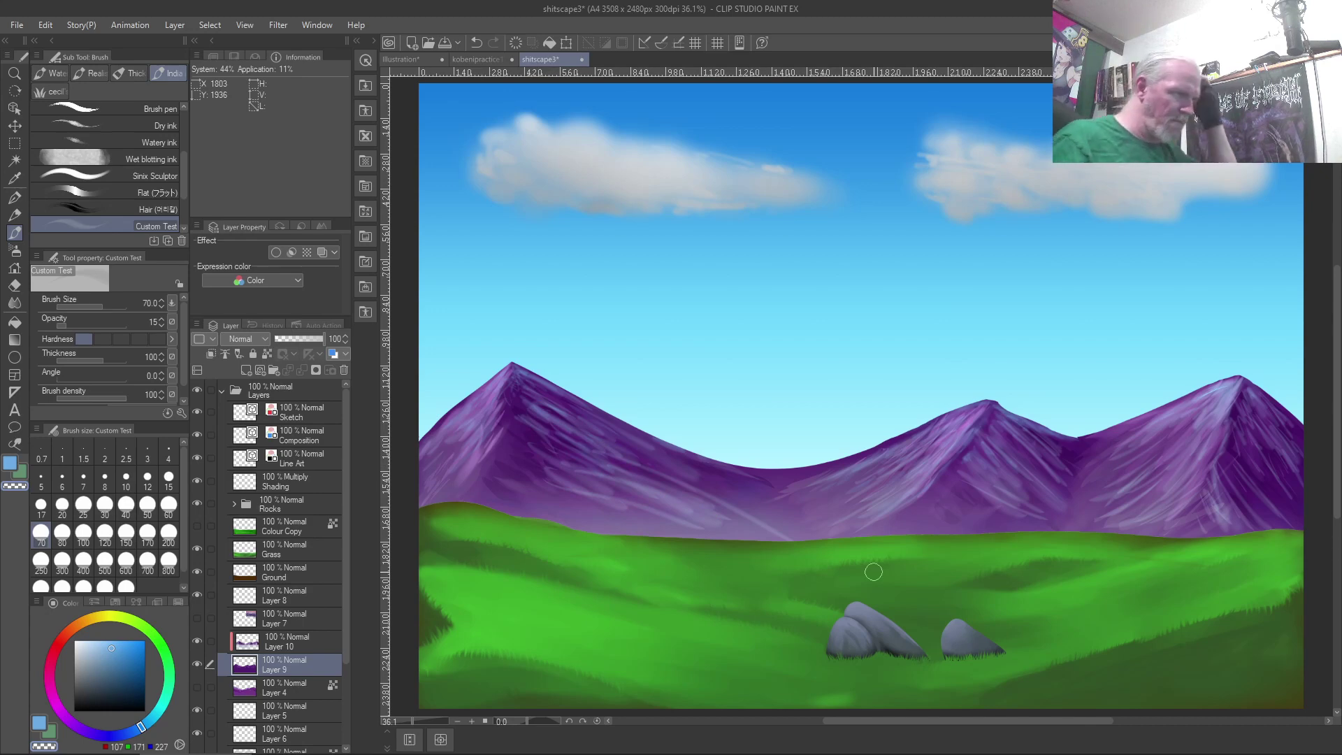
Try to smooth the streaks across all three mountains on Layer 9 with the Blend tool at brush size 200.
{"action": "key", "text": "j"}
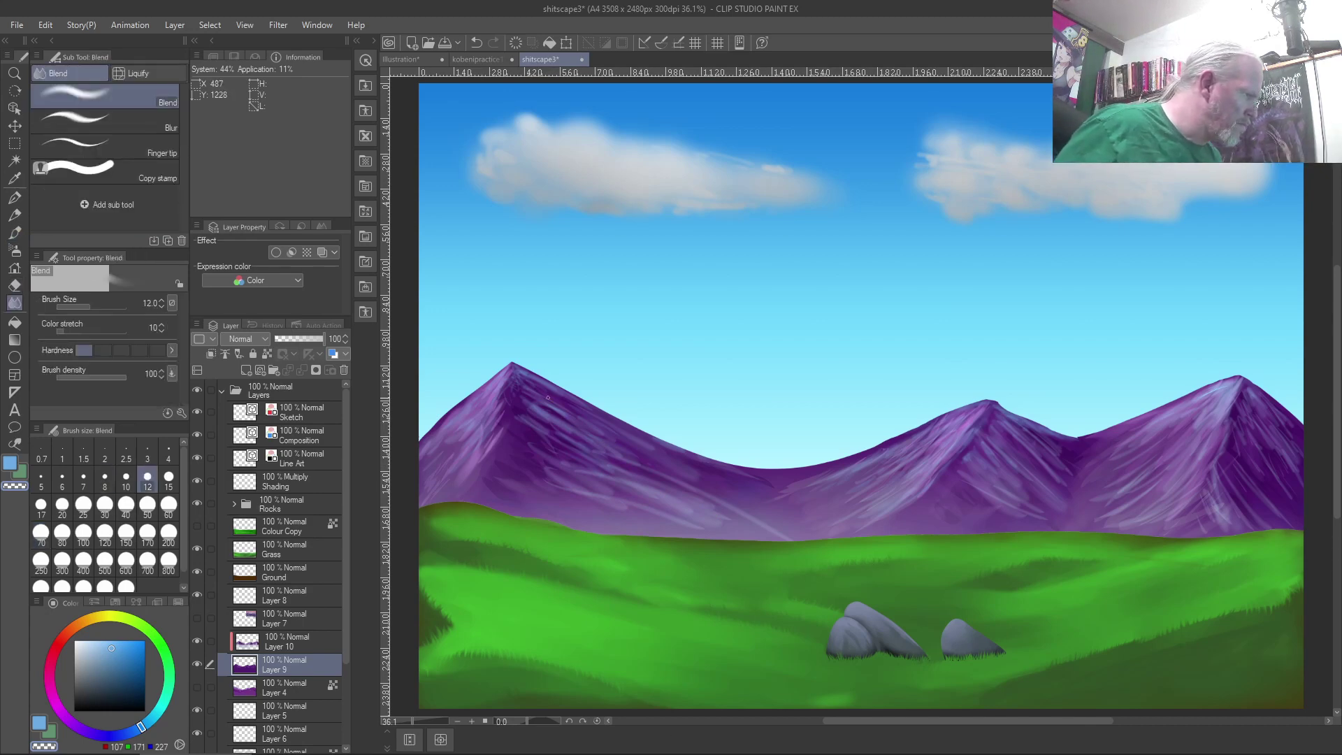
{"action": "left_click", "coordinate": [168, 533]}
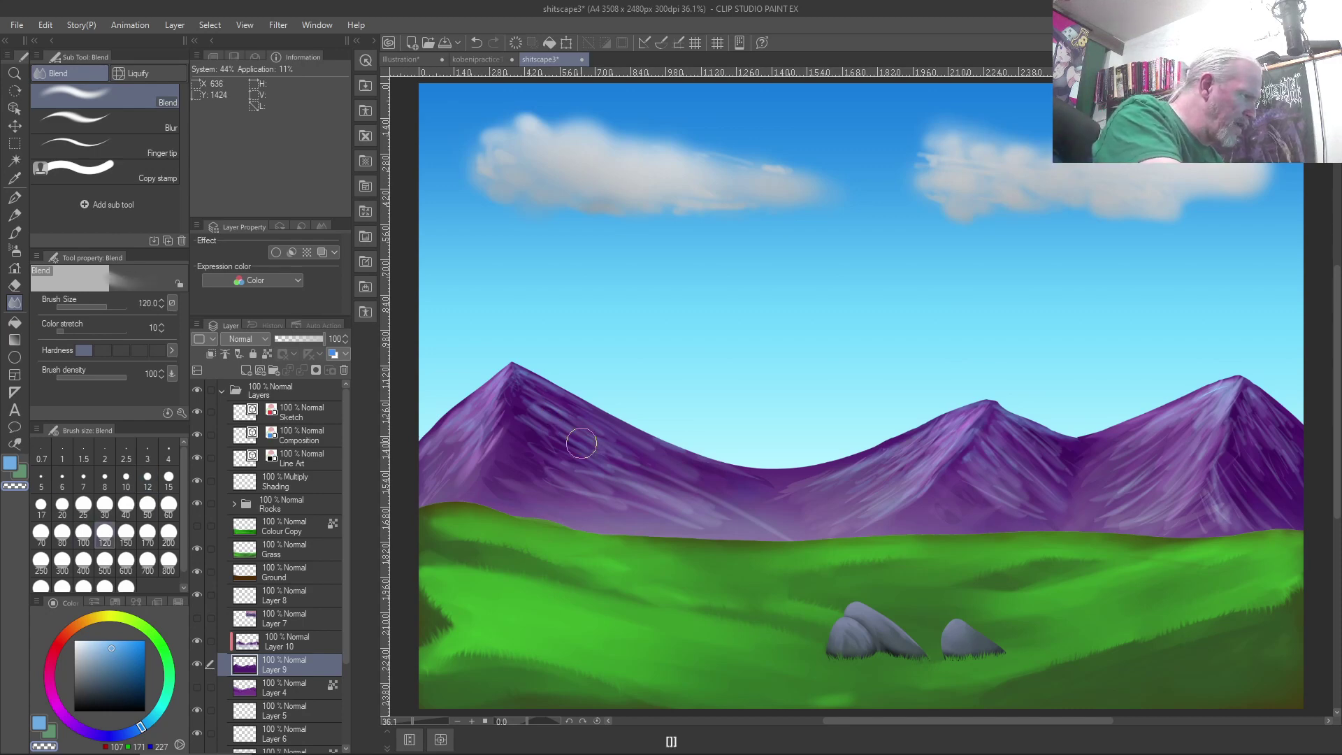
{"action": "left_click_drag", "start_coordinate": [521, 376], "coordinate": [724, 483]}
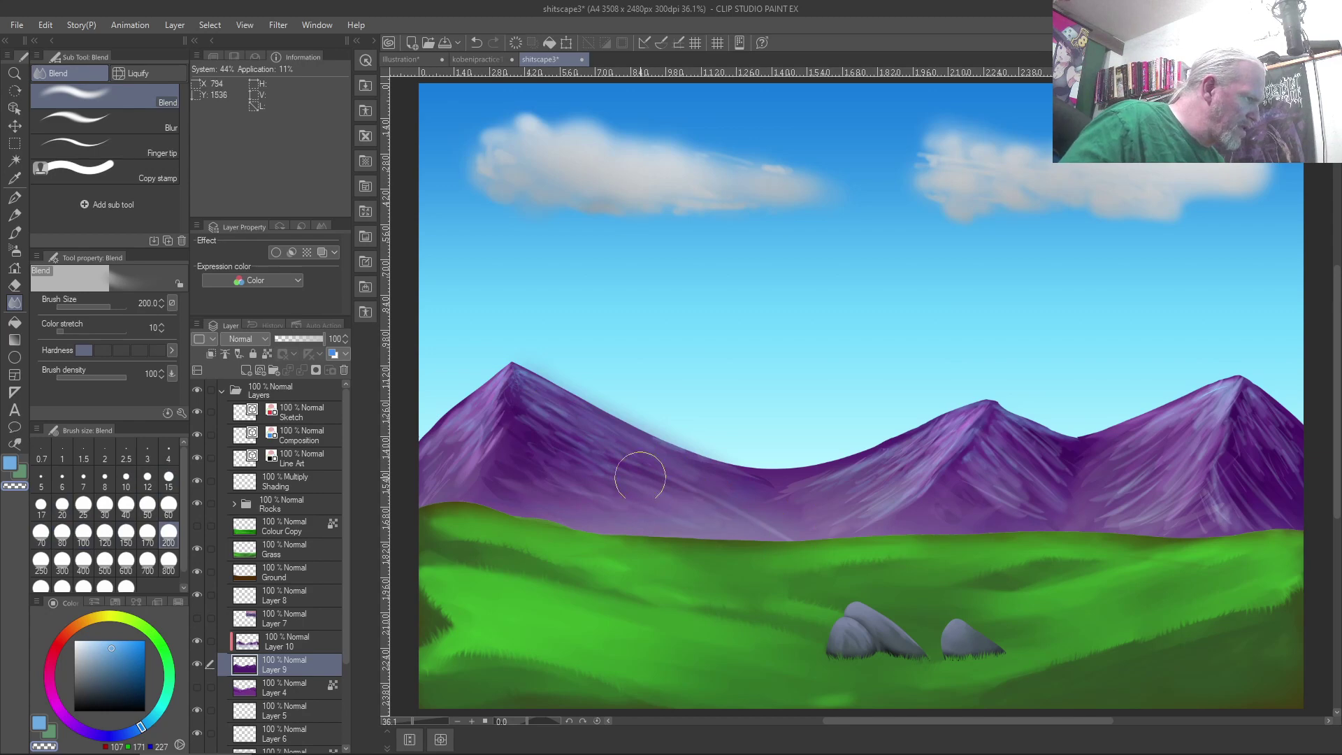
{"action": "left_click_drag", "start_coordinate": [480, 375], "coordinate": [430, 437]}
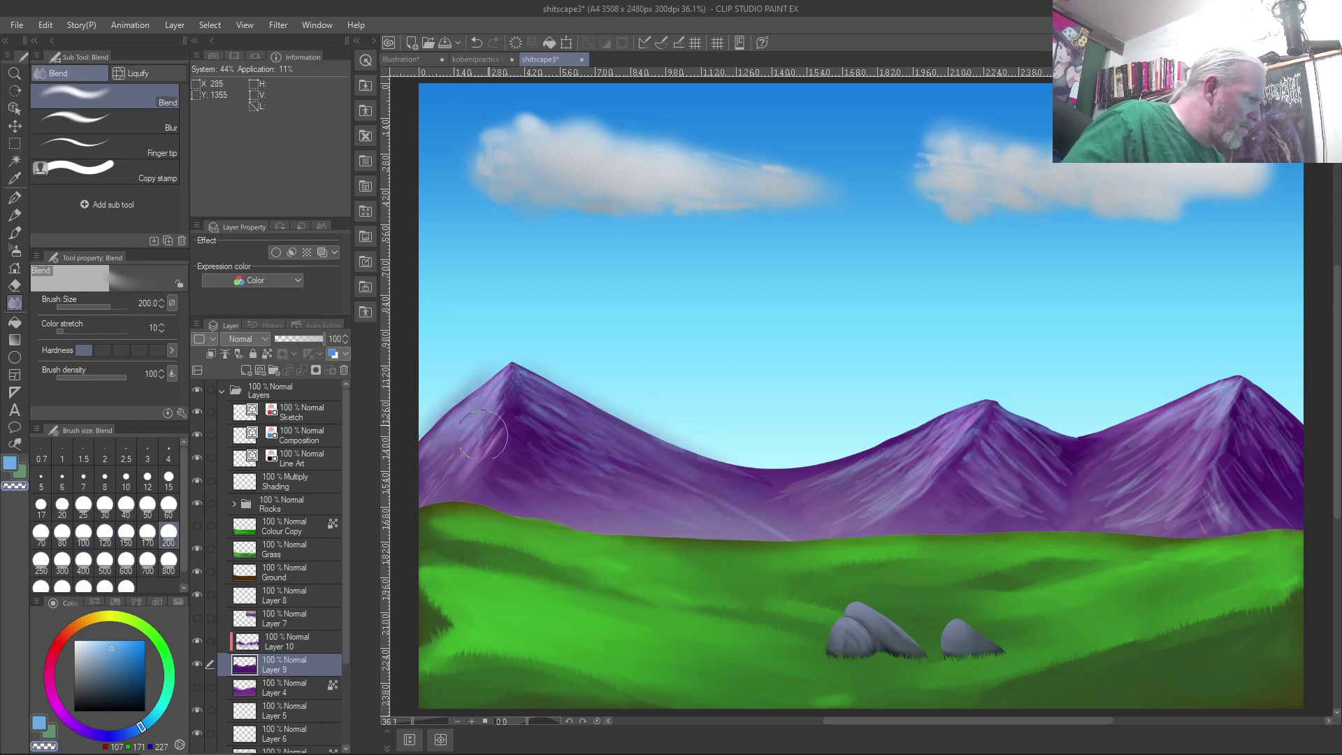
{"action": "mouse_move", "coordinate": [768, 521]}
{"action": "left_mouse_down"}
{"action": "mouse_move", "coordinate": [937, 454]}
{"action": "mouse_move", "coordinate": [963, 418]}
{"action": "mouse_move", "coordinate": [802, 493]}
{"action": "mouse_move", "coordinate": [953, 434]}
{"action": "mouse_move", "coordinate": [831, 527]}
{"action": "mouse_move", "coordinate": [942, 445]}
{"action": "mouse_move", "coordinate": [980, 435]}
{"action": "mouse_move", "coordinate": [930, 470]}
{"action": "mouse_move", "coordinate": [972, 463]}
{"action": "mouse_move", "coordinate": [955, 461]}
{"action": "mouse_move", "coordinate": [1106, 514]}
{"action": "mouse_move", "coordinate": [1005, 436]}
{"action": "mouse_move", "coordinate": [1129, 473]}
{"action": "mouse_move", "coordinate": [1007, 426]}
{"action": "mouse_move", "coordinate": [1066, 466]}
{"action": "mouse_move", "coordinate": [1049, 517]}
{"action": "mouse_move", "coordinate": [958, 482]}
{"action": "mouse_move", "coordinate": [1084, 510]}
{"action": "mouse_move", "coordinate": [1202, 422]}
{"action": "mouse_move", "coordinate": [1134, 449]}
{"action": "mouse_move", "coordinate": [1203, 409]}
{"action": "mouse_move", "coordinate": [1148, 451]}
{"action": "mouse_move", "coordinate": [1169, 473]}
{"action": "mouse_move", "coordinate": [1151, 466]}
{"action": "mouse_move", "coordinate": [1139, 514]}
{"action": "mouse_move", "coordinate": [1246, 408]}
{"action": "mouse_move", "coordinate": [1272, 501]}
{"action": "mouse_move", "coordinate": [1263, 413]}
{"action": "mouse_move", "coordinate": [1320, 501]}
{"action": "mouse_move", "coordinate": [1238, 430]}
{"action": "mouse_move", "coordinate": [1301, 529]}
{"action": "mouse_move", "coordinate": [1205, 513]}
{"action": "mouse_move", "coordinate": [1233, 482]}
{"action": "mouse_move", "coordinate": [1290, 538]}
{"action": "mouse_move", "coordinate": [1220, 456]}
{"action": "mouse_move", "coordinate": [1277, 492]}
{"action": "mouse_move", "coordinate": [1255, 436]}
{"action": "left_mouse_up"}
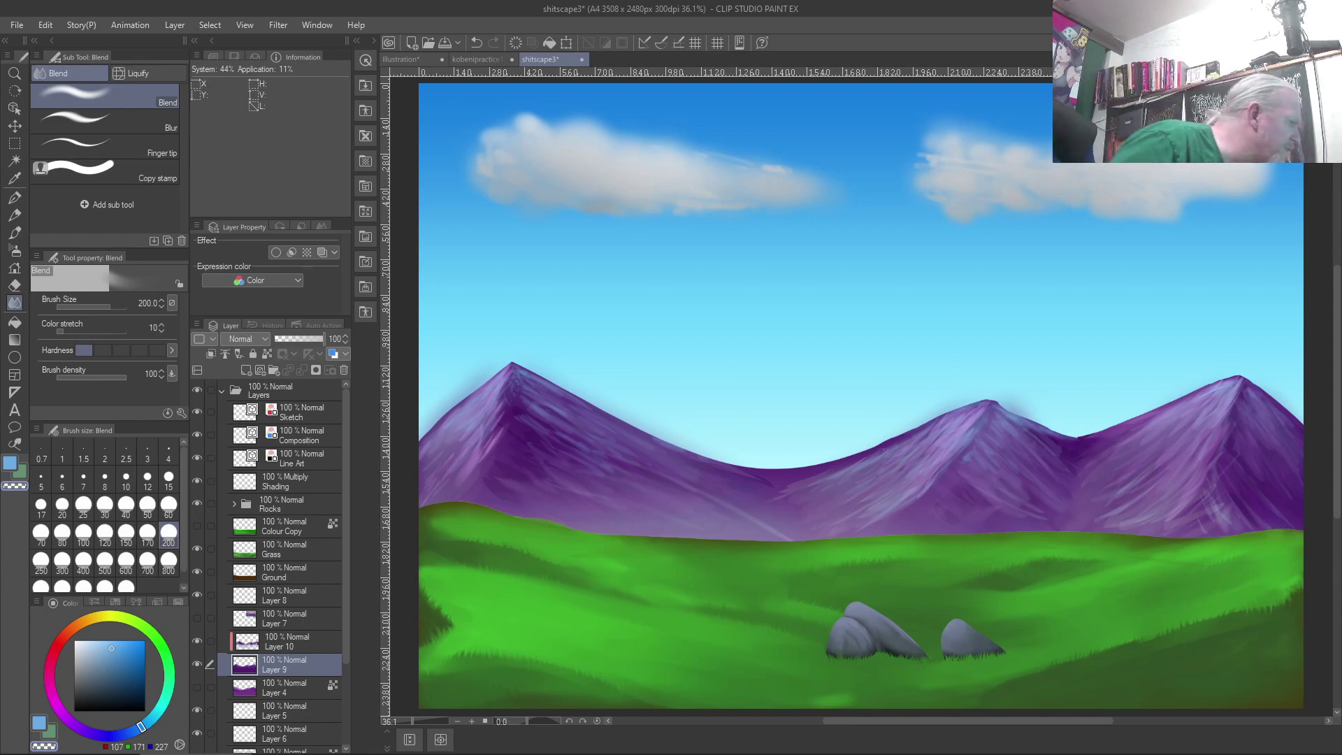
Undo the blending strokes on Layer 9 so the mountain edges are crisp again.
{"action": "left_click", "coordinate": [310, 643]}
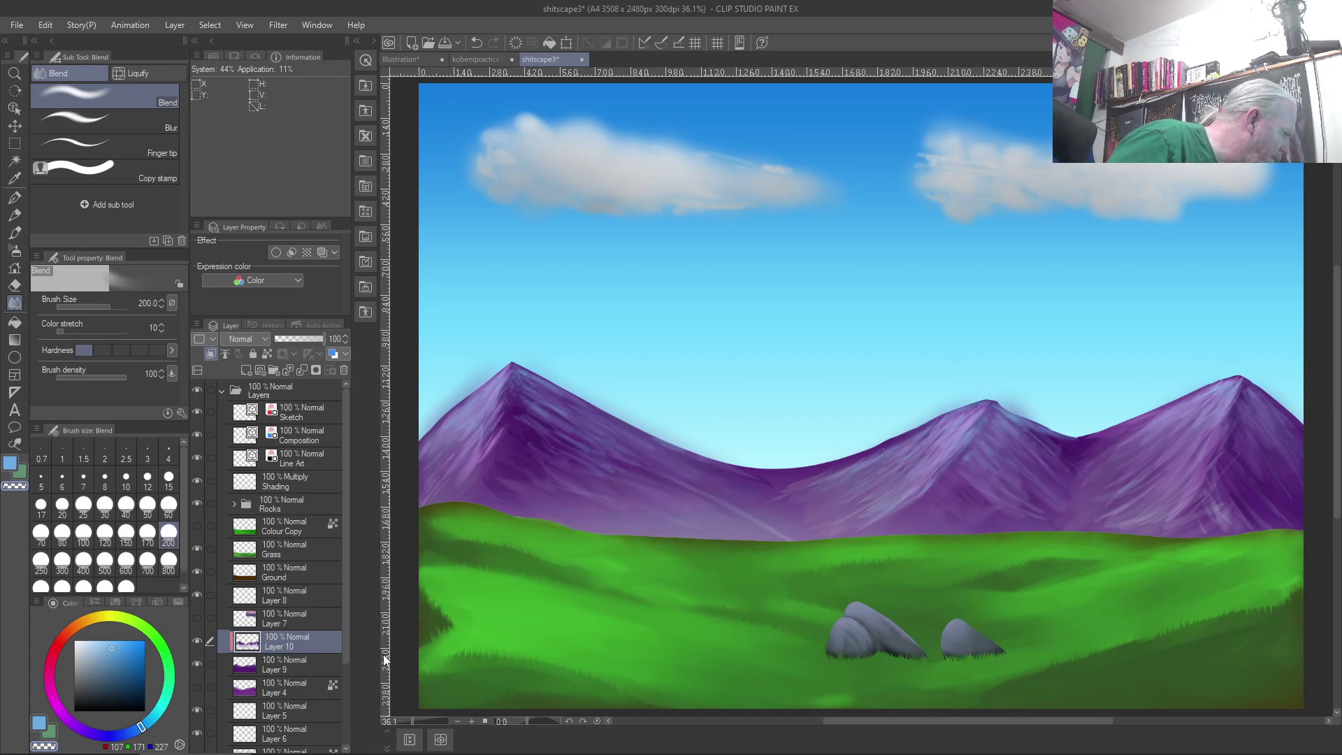
{"action": "left_click", "coordinate": [292, 664]}
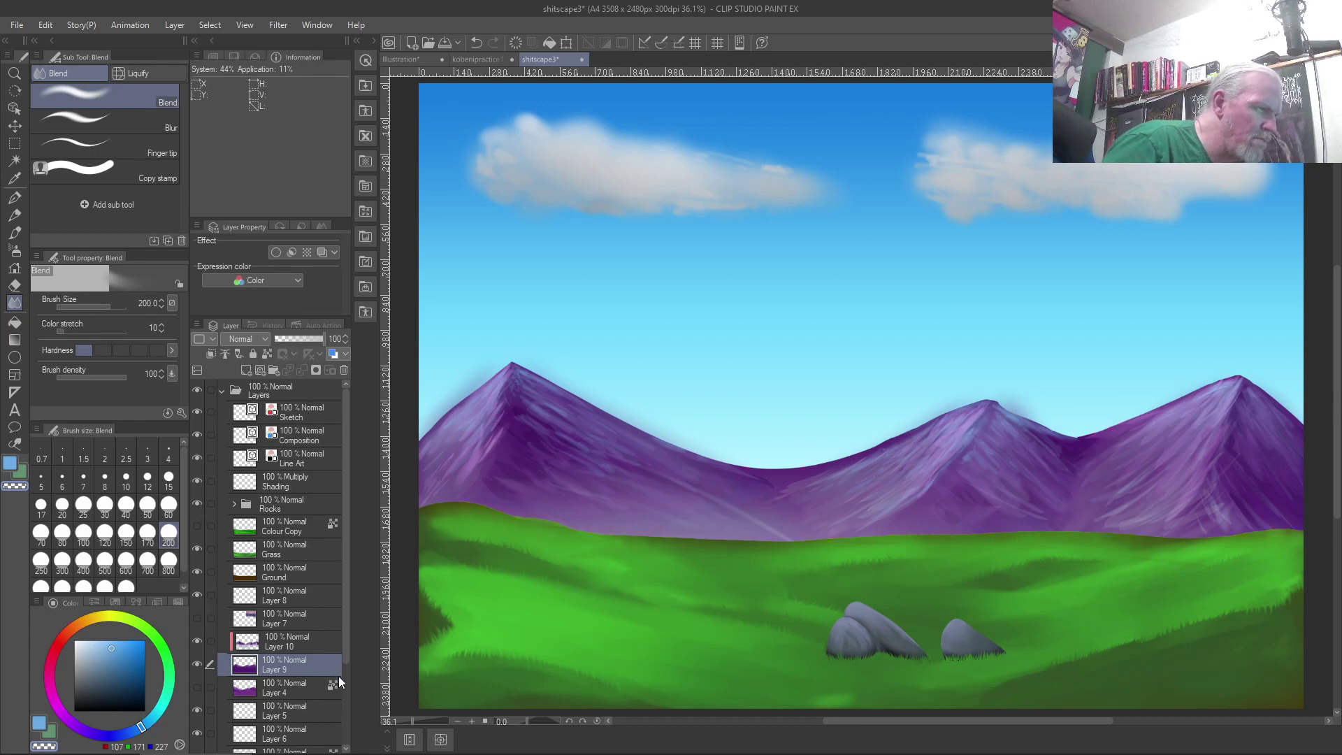
{"action": "key", "text": "ctrl+z"}
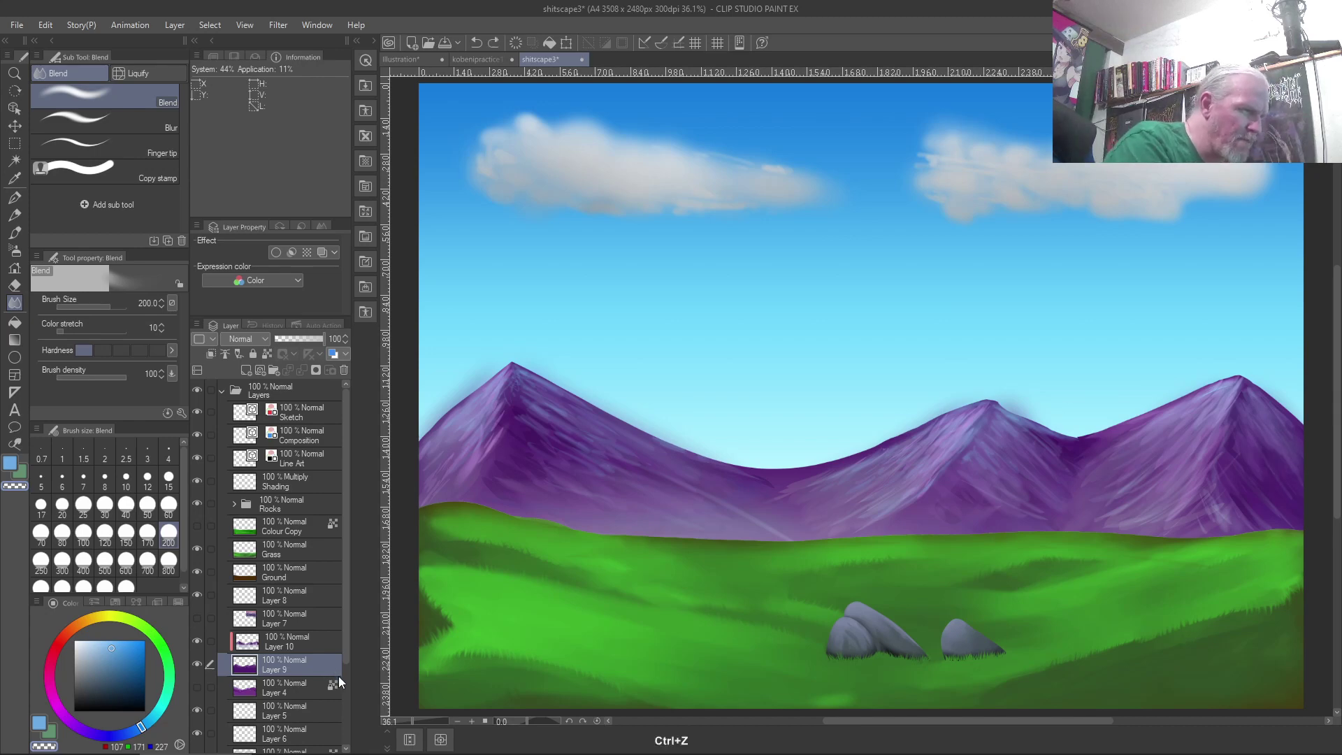
{"action": "key", "text": "ctrl+z"}
{"action": "key", "text": "ctrl+z"}
{"action": "key", "text": "ctrl+z"}
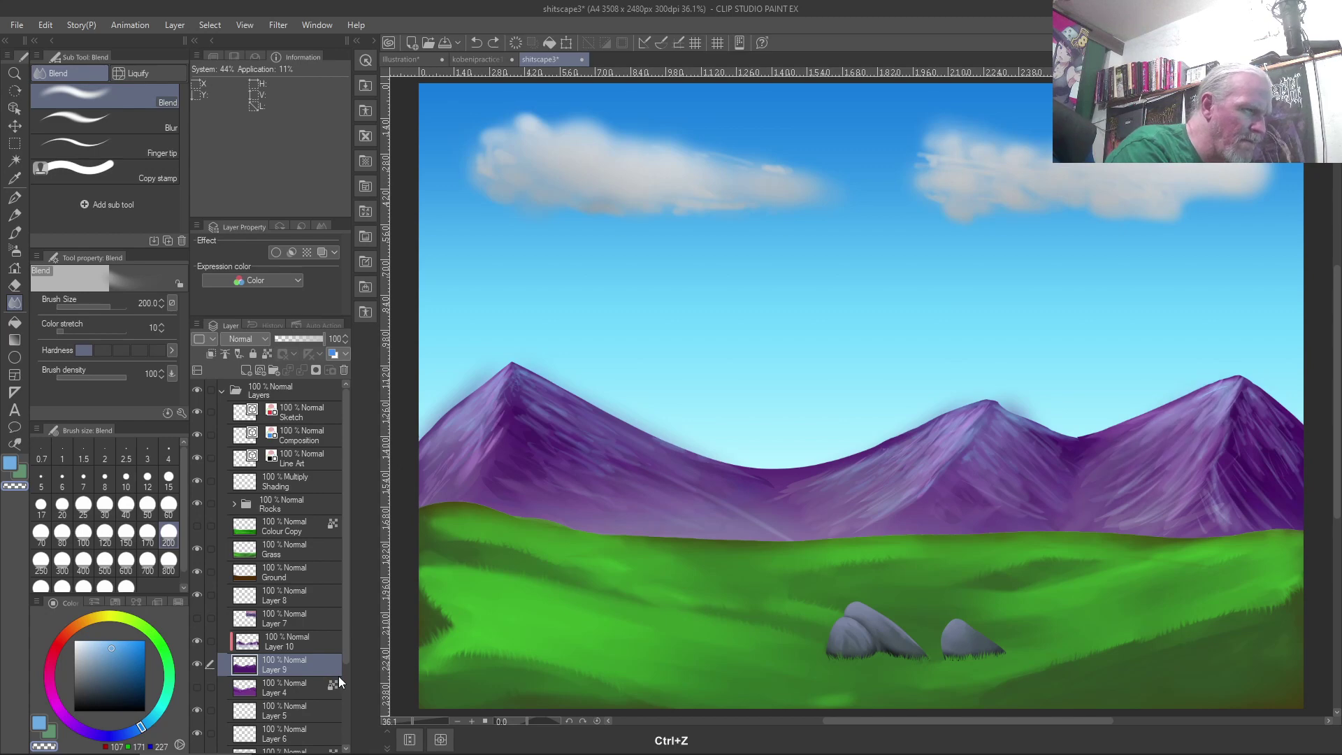
{"action": "key", "text": "ctrl+z"}
{"action": "key", "text": "ctrl+z"}
{"action": "key", "text": "ctrl+z"}
{"action": "key", "text": "ctrl+z"}
{"action": "key", "text": "ctrl+z"}
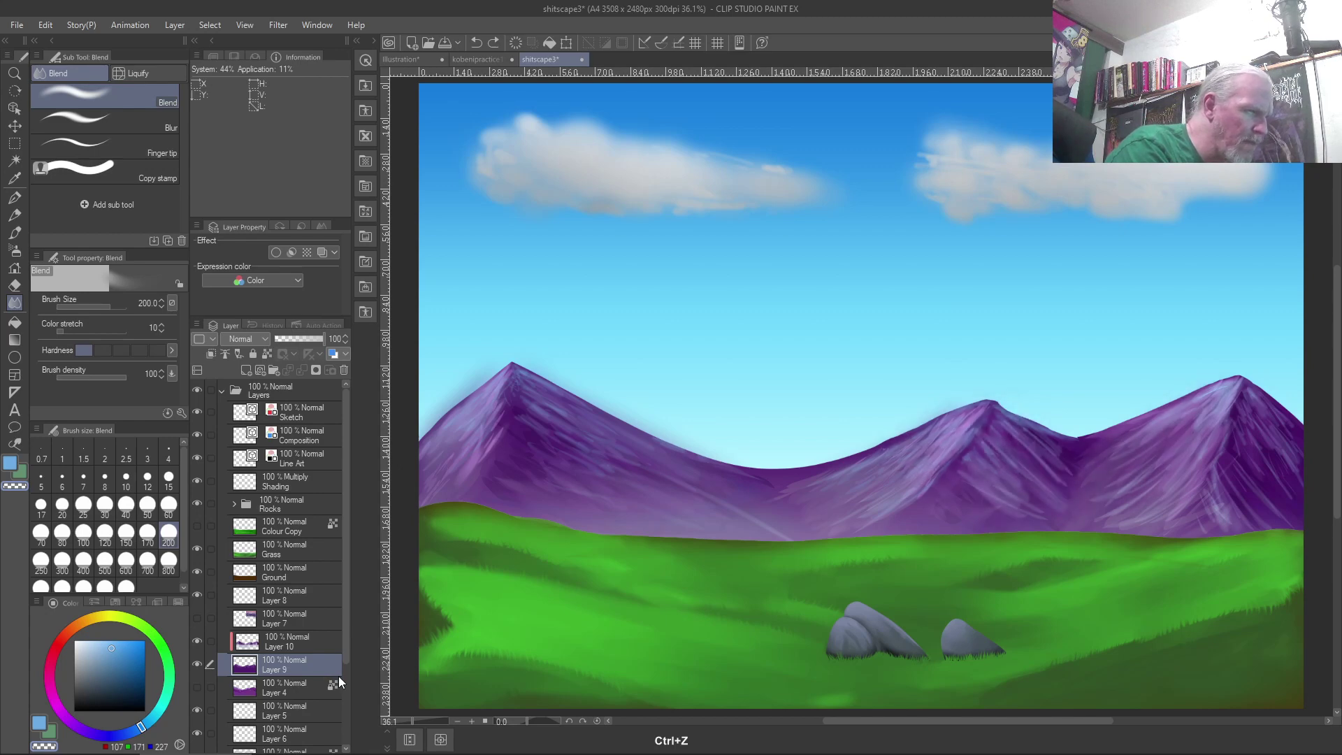
{"action": "key", "text": "ctrl+z"}
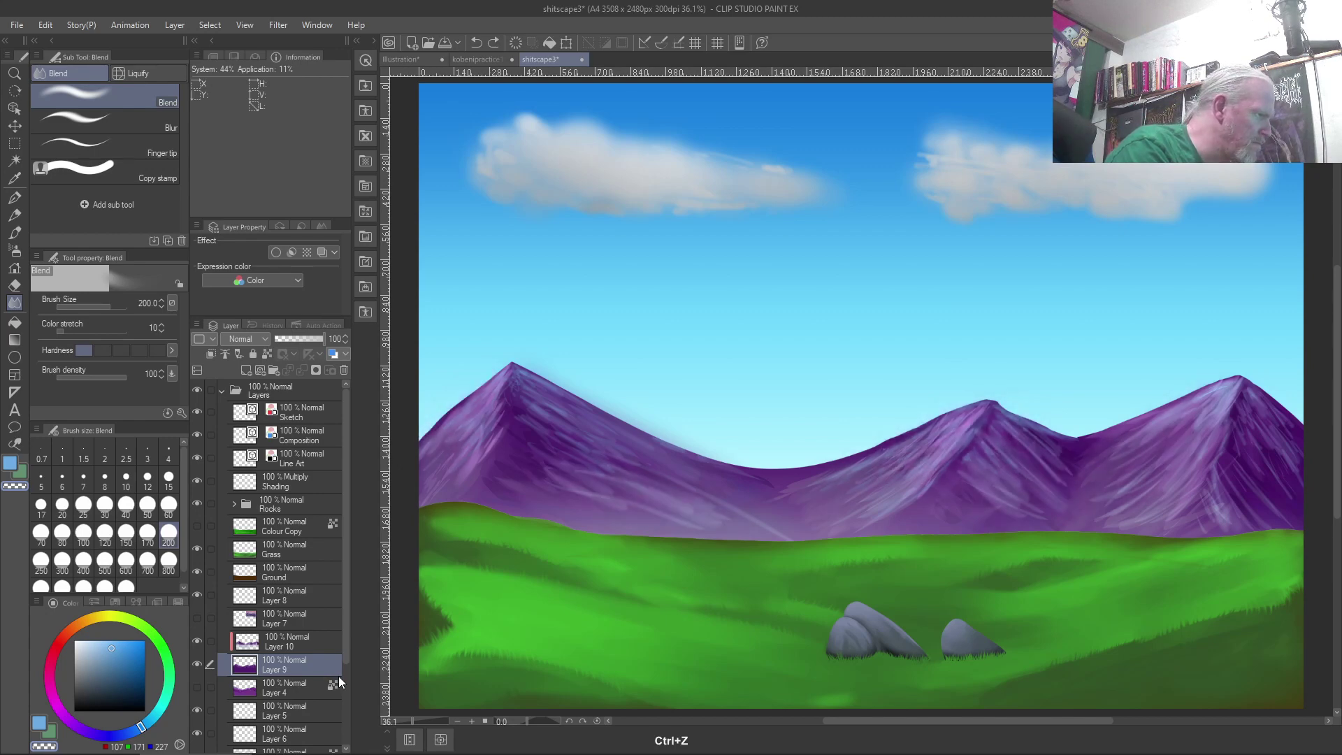
{"action": "key", "text": "ctrl+z"}
{"action": "key", "text": "ctrl+z"}
{"action": "key", "text": "ctrl+z"}
{"action": "key", "text": "ctrl+z"}
{"action": "key", "text": "ctrl+z"}
{"action": "key", "text": "ctrl+z"}
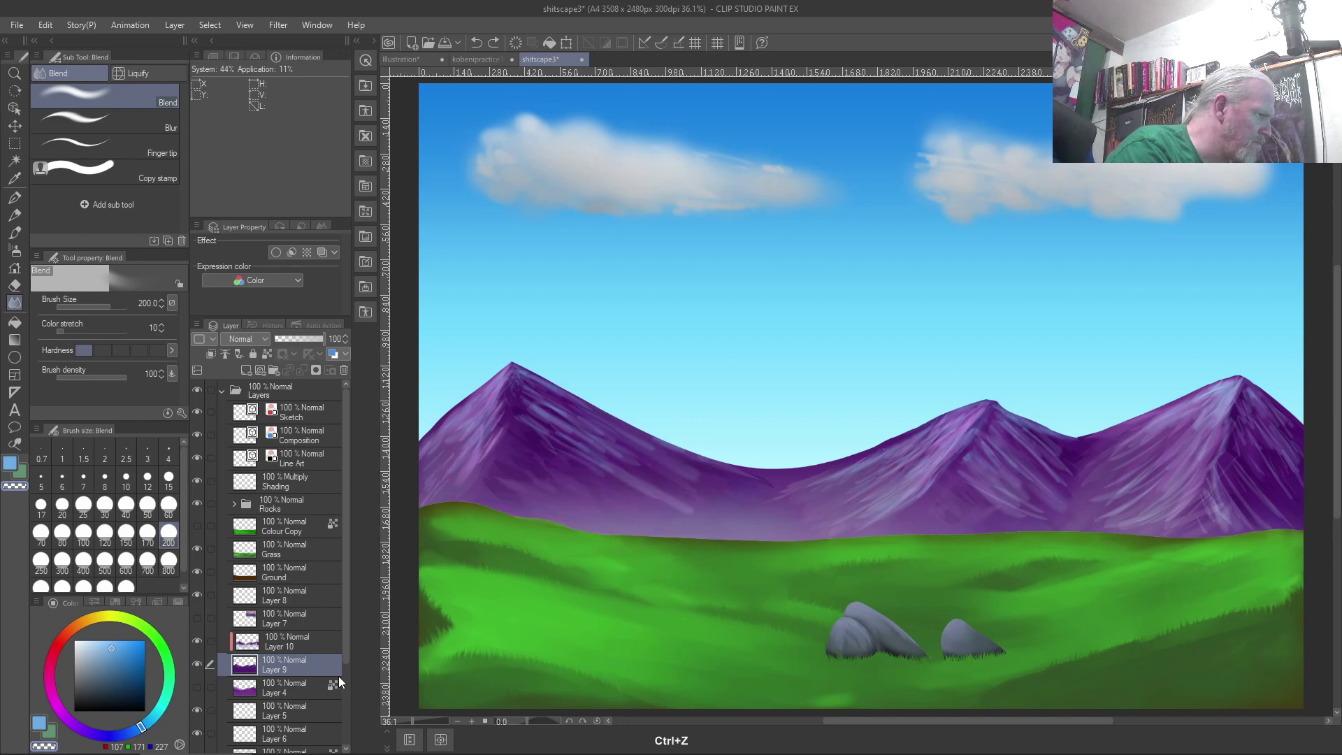
{"action": "key", "text": "ctrl+shift+z"}
{"action": "key", "text": "ctrl+shift+z"}
Try to blend the mountain highlights on Layer 10 with the Blend tool at brush size 200.
{"action": "left_click", "coordinate": [288, 641]}
{"action": "mouse_move", "coordinate": [1291, 455]}
{"action": "left_mouse_down"}
{"action": "mouse_move", "coordinate": [1276, 426]}
{"action": "mouse_move", "coordinate": [1308, 505]}
{"action": "mouse_move", "coordinate": [1240, 467]}
{"action": "mouse_move", "coordinate": [1279, 433]}
{"action": "mouse_move", "coordinate": [1252, 489]}
{"action": "mouse_move", "coordinate": [1196, 418]}
{"action": "mouse_move", "coordinate": [1189, 384]}
{"action": "mouse_move", "coordinate": [1086, 477]}
{"action": "mouse_move", "coordinate": [1070, 518]}
{"action": "mouse_move", "coordinate": [1005, 423]}
{"action": "mouse_move", "coordinate": [1053, 482]}
{"action": "mouse_move", "coordinate": [995, 504]}
{"action": "mouse_move", "coordinate": [974, 441]}
{"action": "mouse_move", "coordinate": [1048, 473]}
{"action": "mouse_move", "coordinate": [993, 419]}
{"action": "mouse_move", "coordinate": [824, 479]}
{"action": "mouse_move", "coordinate": [830, 509]}
{"action": "left_mouse_up"}
{"action": "mouse_move", "coordinate": [557, 444]}
{"action": "left_mouse_down"}
{"action": "mouse_move", "coordinate": [581, 413]}
{"action": "mouse_move", "coordinate": [532, 392]}
{"action": "mouse_move", "coordinate": [557, 449]}
{"action": "mouse_move", "coordinate": [524, 419]}
{"action": "mouse_move", "coordinate": [469, 416]}
{"action": "mouse_move", "coordinate": [451, 433]}
{"action": "mouse_move", "coordinate": [503, 442]}
{"action": "mouse_move", "coordinate": [410, 477]}
{"action": "mouse_move", "coordinate": [560, 464]}
{"action": "left_mouse_up"}
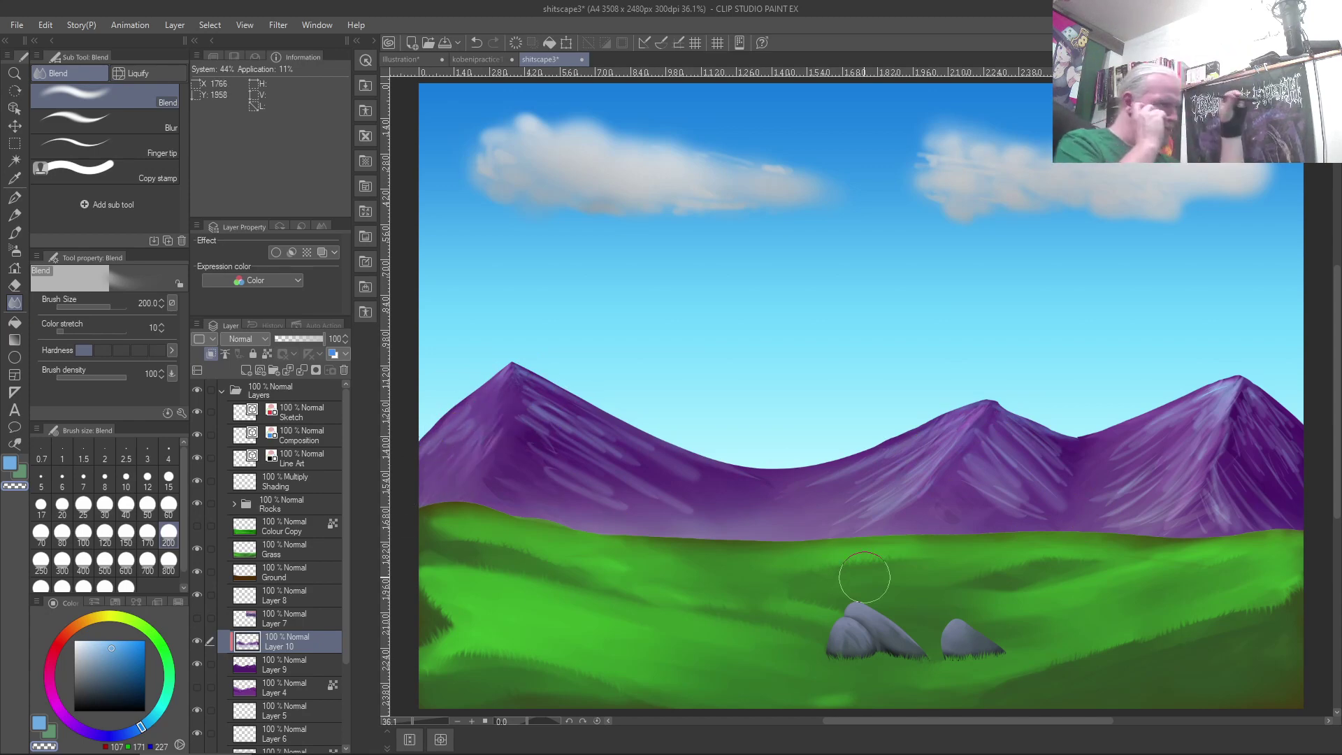
Undo the blending strokes made on Layer 10.
{"action": "key", "text": "ctrl+z"}
{"action": "key", "text": "ctrl+z"}
{"action": "key", "text": "ctrl+z"}
{"action": "key", "text": "ctrl+z"}
{"action": "key", "text": "ctrl+z"}
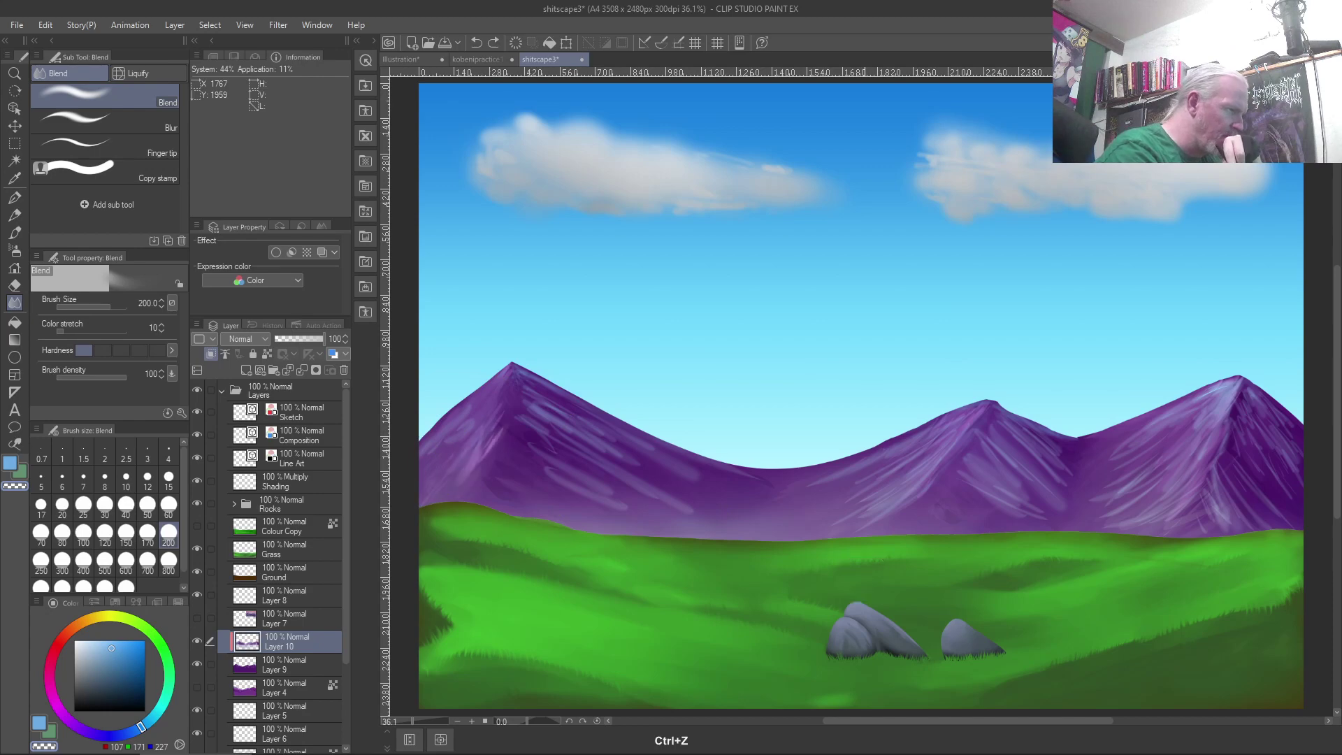
{"action": "key", "text": "ctrl+z"}
{"action": "key", "text": "ctrl+z"}
{"action": "key", "text": "ctrl+z"}
{"action": "key", "text": "ctrl+z"}
{"action": "key", "text": "ctrl+z"}
{"action": "key", "text": "ctrl+z"}
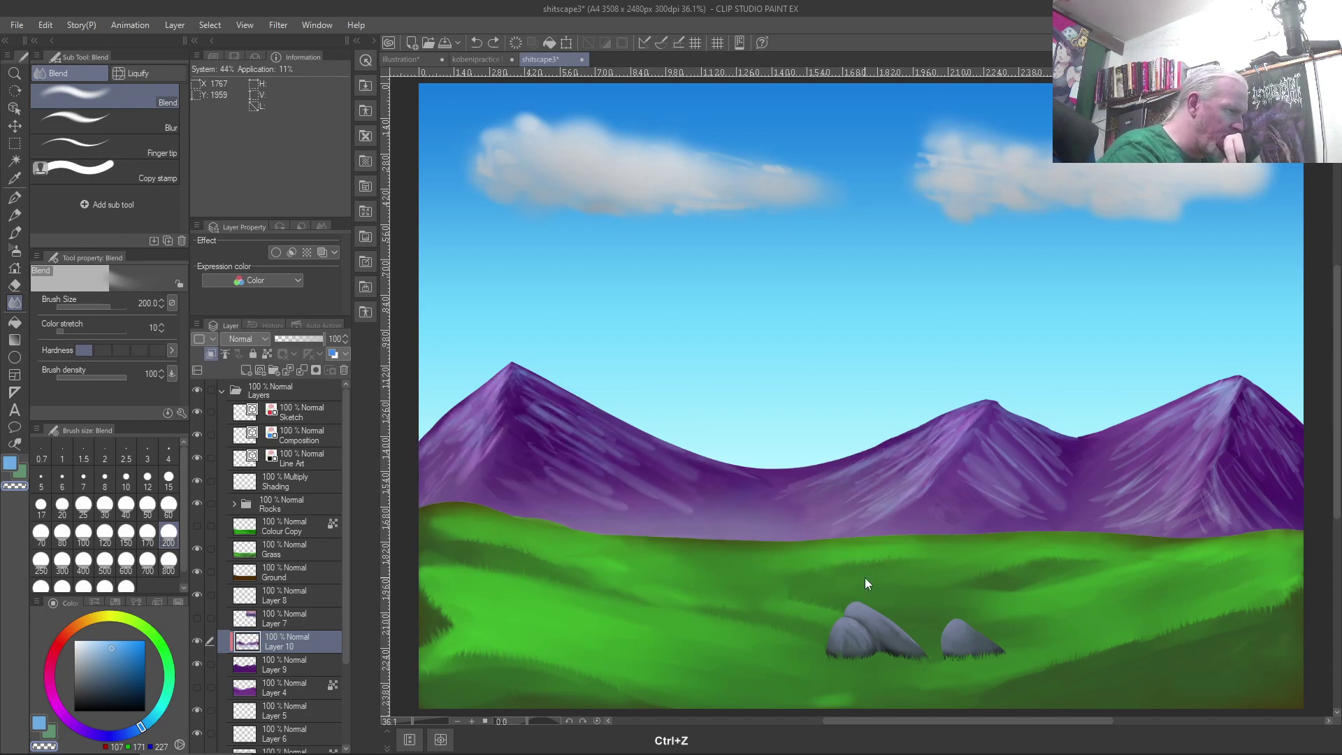
{"action": "key", "text": "ctrl+z"}
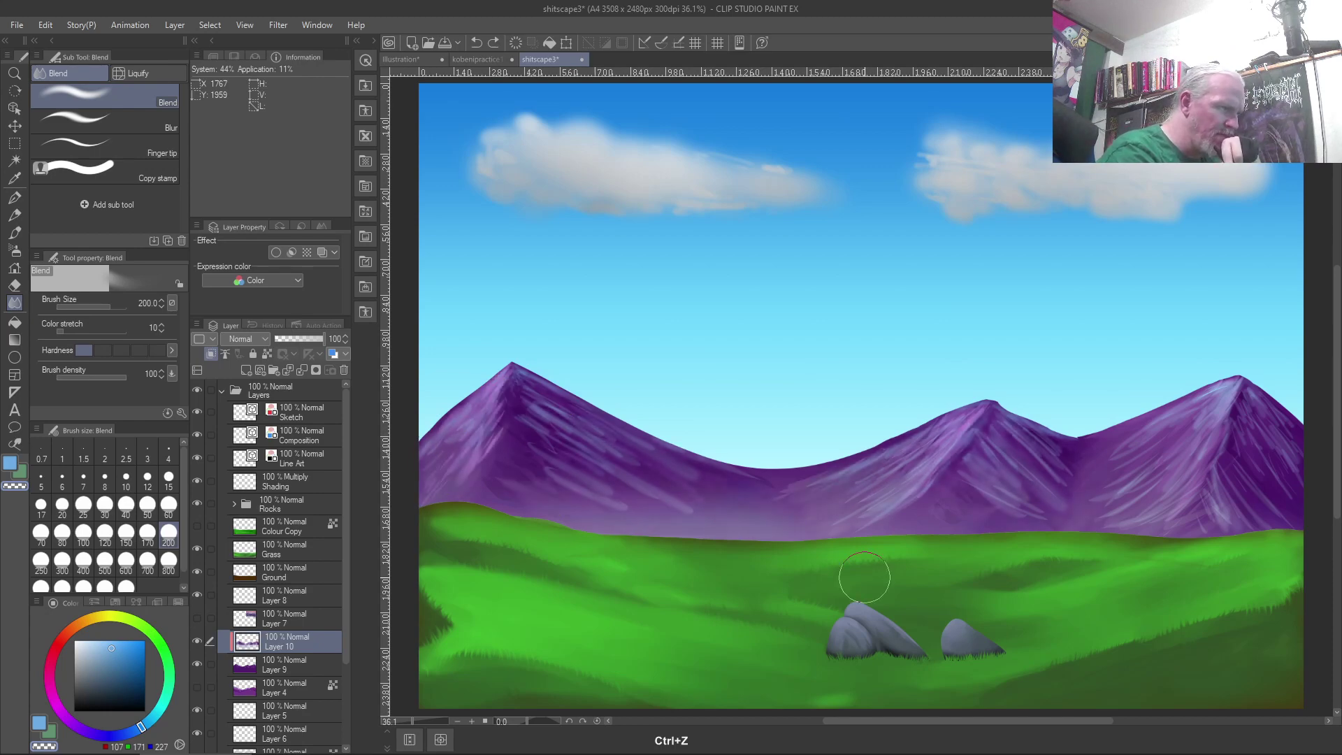
Undo the last blend stroke and paint sky-blue streaks down the left mountain's right slope on Layer 10 with the Custom Test brush at size 70.
{"action": "key", "text": "ctrl+z"}
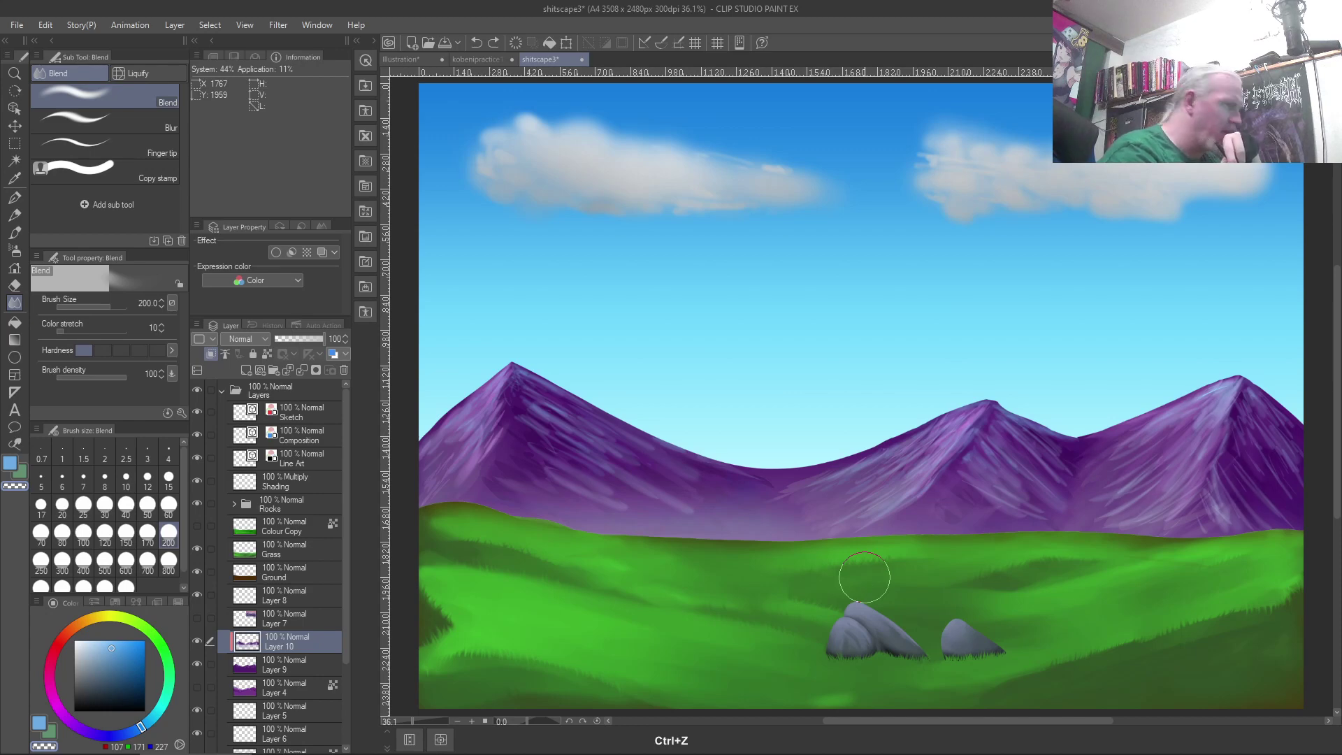
{"action": "key", "text": "b"}
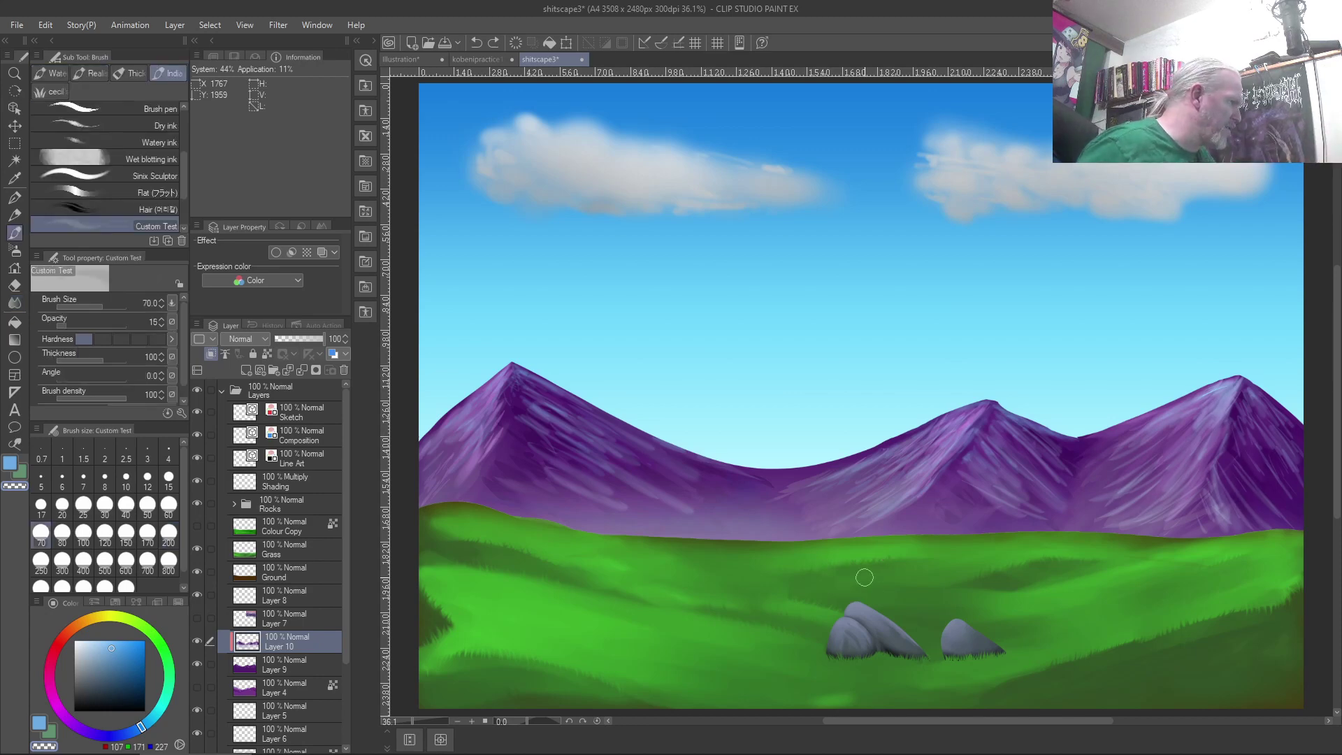
{"action": "mouse_move", "coordinate": [525, 383]}
{"action": "left_mouse_down"}
{"action": "mouse_move", "coordinate": [640, 456]}
{"action": "mouse_move", "coordinate": [595, 419]}
{"action": "left_mouse_up"}
{"action": "left_click_drag", "start_coordinate": [531, 386], "coordinate": [676, 460]}
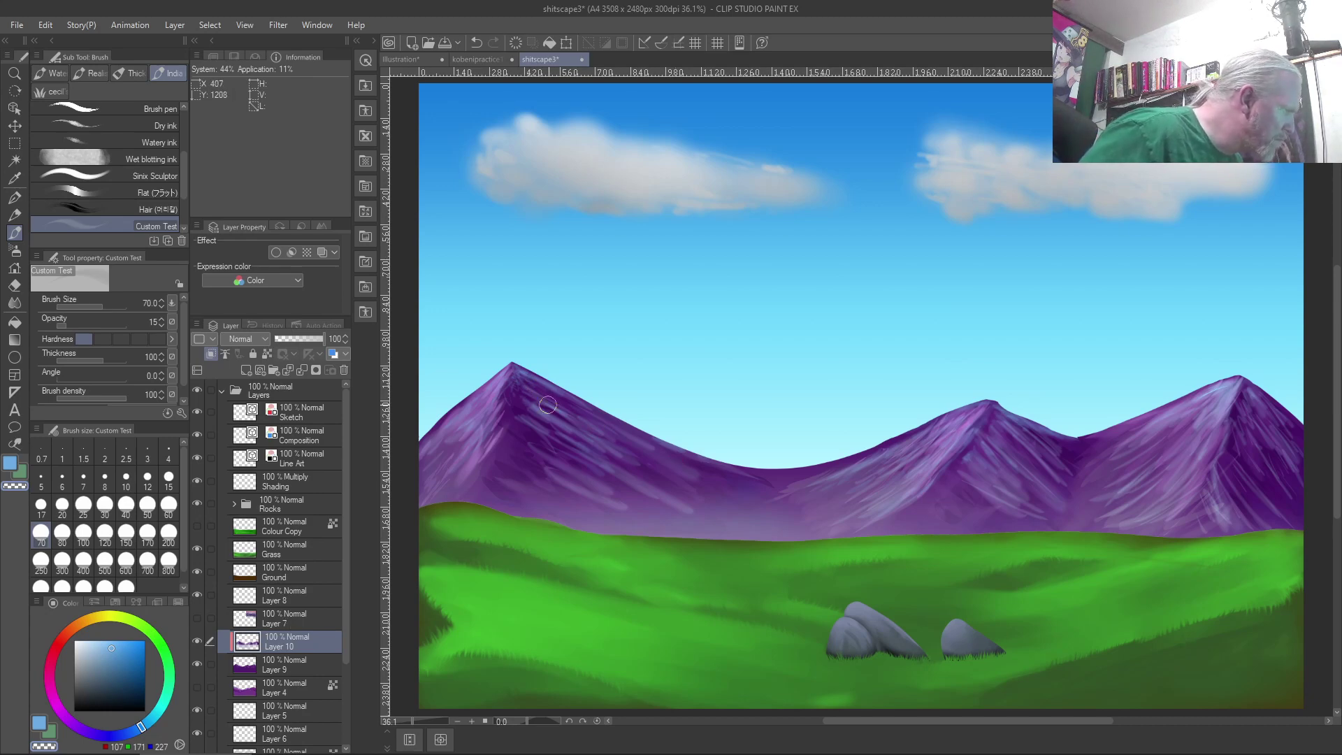
{"action": "key", "text": "c"}
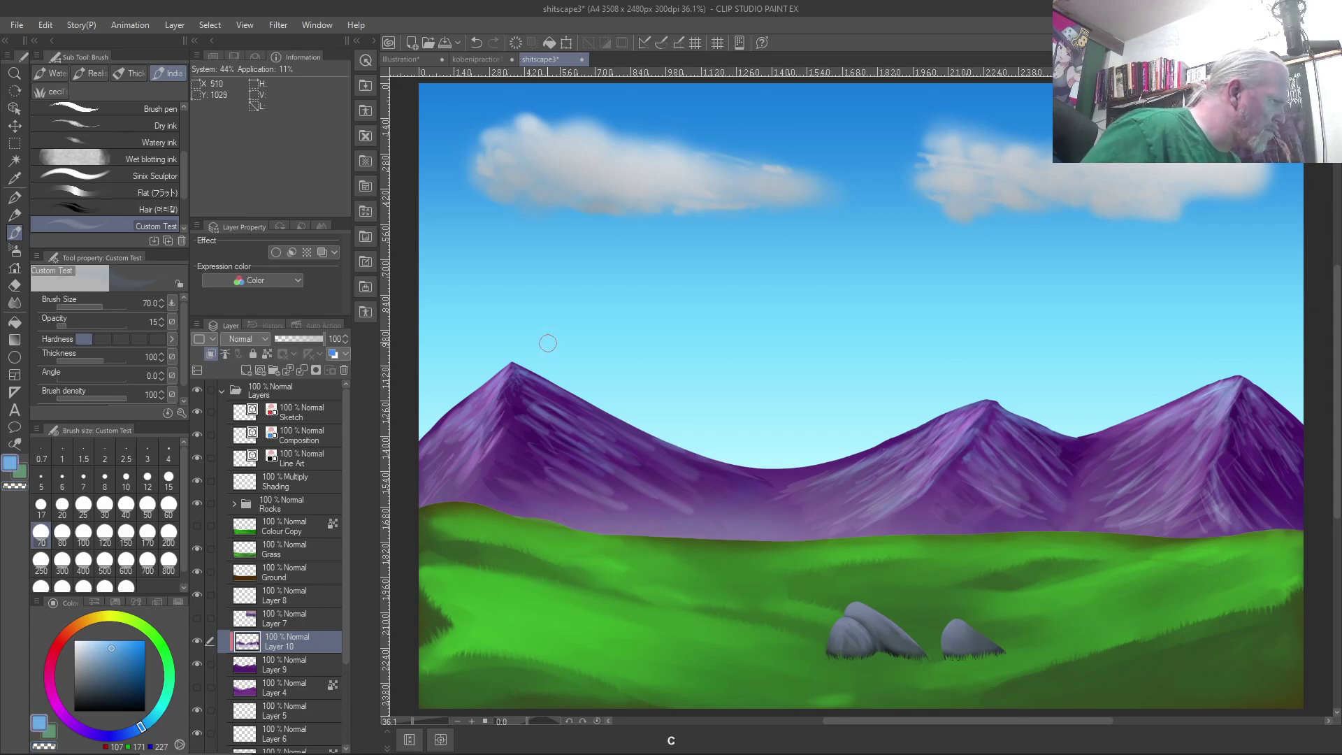
{"action": "left_click_drag", "start_coordinate": [537, 397], "coordinate": [692, 486]}
{"action": "mouse_move", "coordinate": [552, 444]}
{"action": "left_mouse_down"}
{"action": "mouse_move", "coordinate": [650, 493]}
{"action": "mouse_move", "coordinate": [615, 483]}
{"action": "mouse_move", "coordinate": [622, 505]}
{"action": "mouse_move", "coordinate": [706, 527]}
{"action": "left_mouse_up"}
{"action": "mouse_move", "coordinate": [647, 493]}
{"action": "left_mouse_down"}
{"action": "mouse_move", "coordinate": [515, 484]}
{"action": "mouse_move", "coordinate": [601, 525]}
{"action": "left_mouse_up"}
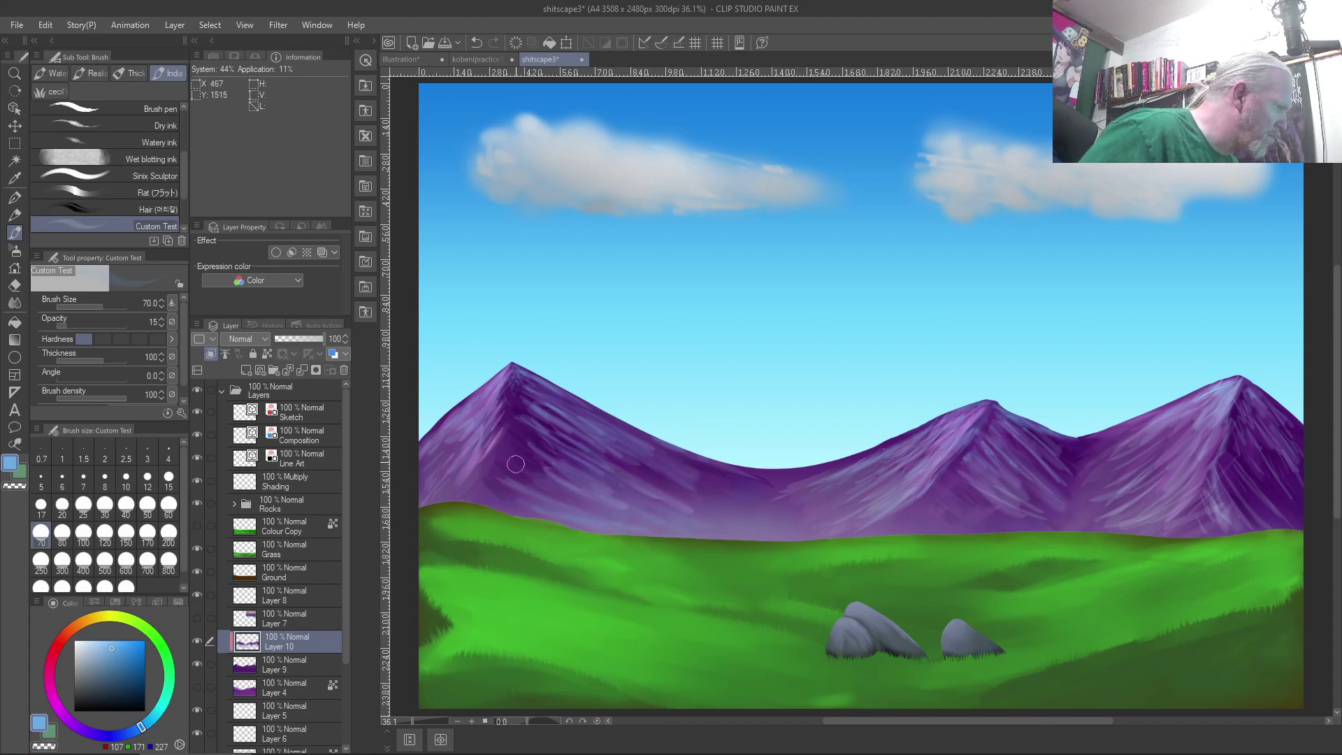
Add sky-blue streaks down the right slope of the middle mountain on Layer 10.
{"action": "left_click_drag", "start_coordinate": [944, 475], "coordinate": [1010, 499]}
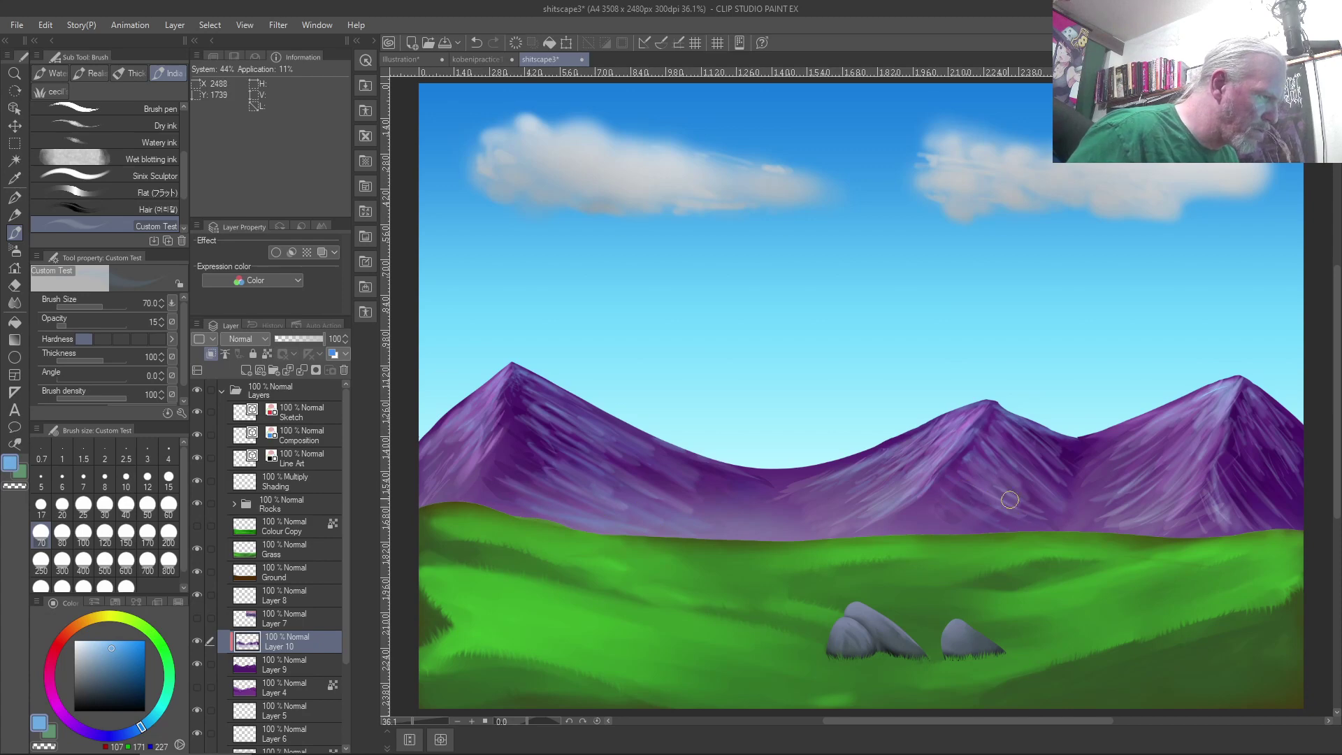
{"action": "left_click_drag", "start_coordinate": [993, 430], "coordinate": [1059, 486]}
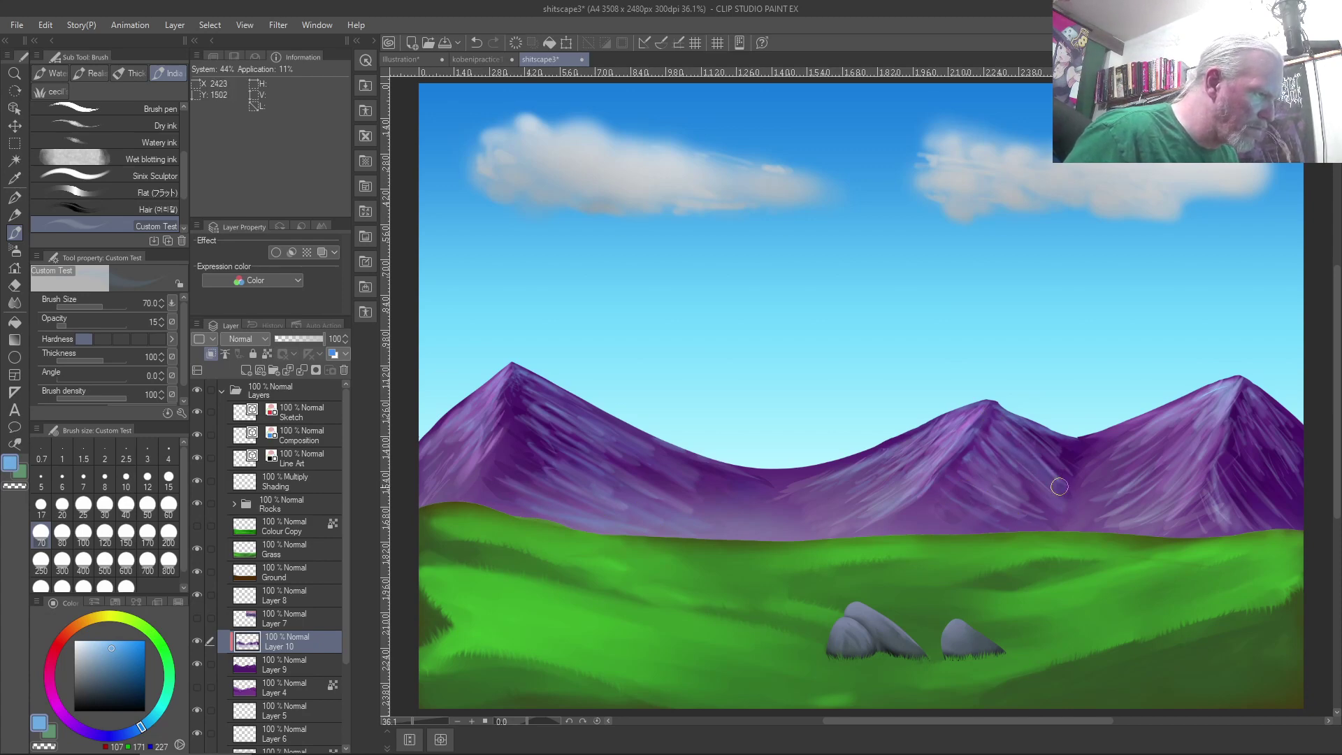
{"action": "mouse_move", "coordinate": [974, 457]}
{"action": "left_mouse_down"}
{"action": "mouse_move", "coordinate": [1051, 508]}
{"action": "mouse_move", "coordinate": [1061, 501]}
{"action": "left_mouse_up"}
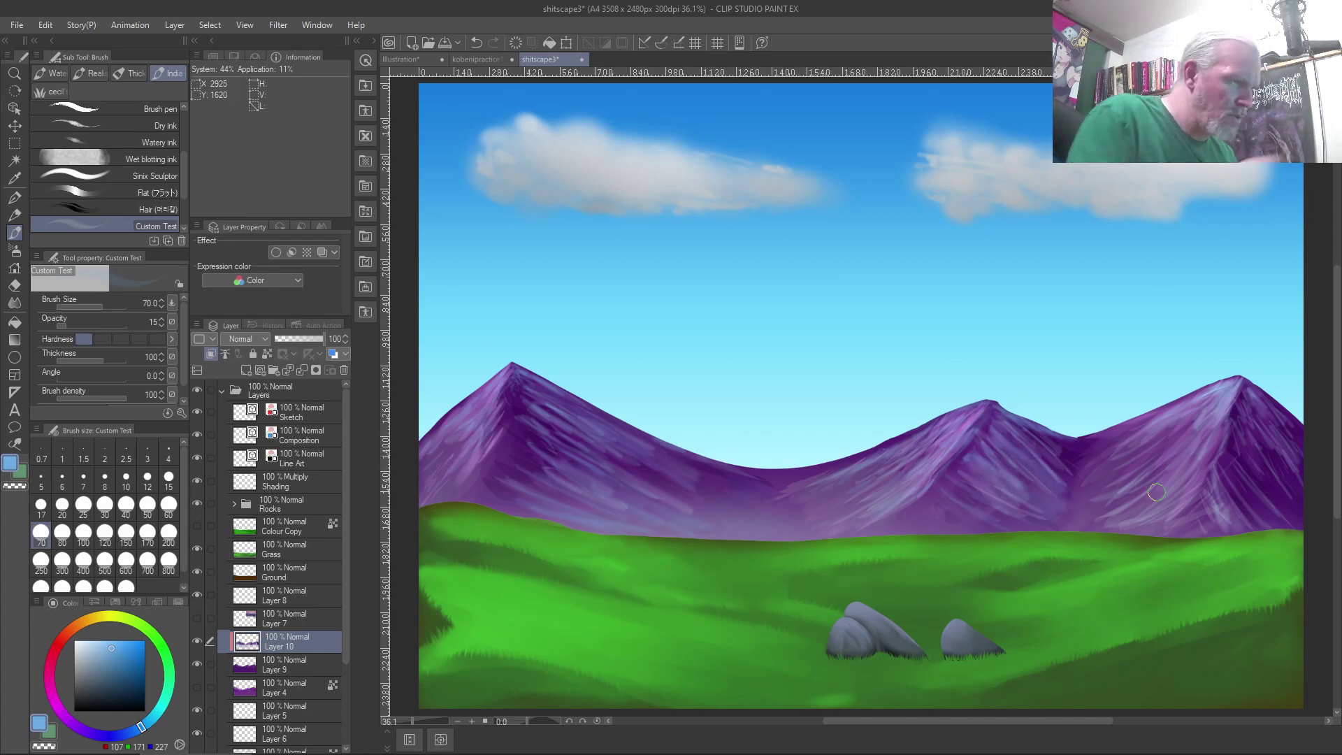
Enlarge the Custom Test brush to 200 and sweep sky-blue over the right mountain and the valley between the peaks.
{"action": "key", "text": "bracketright"}
{"action": "key", "text": "bracketright"}
{"action": "key", "text": "bracketright"}
{"action": "key", "text": "bracketright"}
{"action": "key", "text": "bracketright"}
{"action": "key", "text": "bracketright"}
{"action": "mouse_move", "coordinate": [1256, 410]}
{"action": "left_mouse_down"}
{"action": "mouse_move", "coordinate": [1271, 489]}
{"action": "mouse_move", "coordinate": [1252, 448]}
{"action": "mouse_move", "coordinate": [1289, 471]}
{"action": "mouse_move", "coordinate": [1279, 503]}
{"action": "mouse_move", "coordinate": [1233, 480]}
{"action": "mouse_move", "coordinate": [1219, 489]}
{"action": "mouse_move", "coordinate": [1261, 492]}
{"action": "mouse_move", "coordinate": [1160, 441]}
{"action": "mouse_move", "coordinate": [1103, 510]}
{"action": "mouse_move", "coordinate": [1118, 420]}
{"action": "mouse_move", "coordinate": [1159, 421]}
{"action": "mouse_move", "coordinate": [1095, 492]}
{"action": "left_mouse_up"}
{"action": "mouse_move", "coordinate": [949, 496]}
{"action": "left_mouse_down"}
{"action": "mouse_move", "coordinate": [724, 497]}
{"action": "mouse_move", "coordinate": [874, 464]}
{"action": "mouse_move", "coordinate": [752, 490]}
{"action": "mouse_move", "coordinate": [817, 476]}
{"action": "mouse_move", "coordinate": [575, 423]}
{"action": "mouse_move", "coordinate": [757, 487]}
{"action": "mouse_move", "coordinate": [576, 382]}
{"action": "mouse_move", "coordinate": [675, 455]}
{"action": "mouse_move", "coordinate": [621, 440]}
{"action": "mouse_move", "coordinate": [696, 497]}
{"action": "mouse_move", "coordinate": [563, 425]}
{"action": "mouse_move", "coordinate": [727, 517]}
{"action": "mouse_move", "coordinate": [523, 415]}
{"action": "mouse_move", "coordinate": [671, 506]}
{"action": "mouse_move", "coordinate": [536, 425]}
{"action": "mouse_move", "coordinate": [623, 487]}
{"action": "mouse_move", "coordinate": [519, 448]}
{"action": "mouse_move", "coordinate": [539, 463]}
{"action": "mouse_move", "coordinate": [447, 473]}
{"action": "mouse_move", "coordinate": [455, 438]}
{"action": "mouse_move", "coordinate": [414, 486]}
{"action": "mouse_move", "coordinate": [479, 402]}
{"action": "mouse_move", "coordinate": [399, 472]}
{"action": "mouse_move", "coordinate": [467, 407]}
{"action": "mouse_move", "coordinate": [405, 486]}
{"action": "mouse_move", "coordinate": [447, 464]}
{"action": "mouse_move", "coordinate": [499, 402]}
{"action": "mouse_move", "coordinate": [537, 446]}
{"action": "mouse_move", "coordinate": [597, 470]}
{"action": "mouse_move", "coordinate": [522, 366]}
{"action": "mouse_move", "coordinate": [584, 409]}
{"action": "mouse_move", "coordinate": [809, 490]}
{"action": "mouse_move", "coordinate": [544, 386]}
{"action": "mouse_move", "coordinate": [742, 483]}
{"action": "mouse_move", "coordinate": [551, 409]}
{"action": "mouse_move", "coordinate": [641, 467]}
{"action": "mouse_move", "coordinate": [524, 416]}
{"action": "mouse_move", "coordinate": [655, 483]}
{"action": "mouse_move", "coordinate": [642, 504]}
{"action": "mouse_move", "coordinate": [518, 507]}
{"action": "mouse_move", "coordinate": [693, 541]}
{"action": "mouse_move", "coordinate": [556, 480]}
{"action": "mouse_move", "coordinate": [581, 458]}
{"action": "mouse_move", "coordinate": [531, 418]}
{"action": "mouse_move", "coordinate": [610, 475]}
{"action": "mouse_move", "coordinate": [747, 533]}
{"action": "left_mouse_up"}
Try the Blend tool on the mountain streaks of Layer 10 and undo its strokes.
{"action": "key", "text": "j"}
{"action": "key", "text": "ctrl+z"}
{"action": "key", "text": "ctrl+z"}
{"action": "key", "text": "ctrl+z"}
{"action": "key", "text": "ctrl+z"}
{"action": "key", "text": "ctrl+z"}
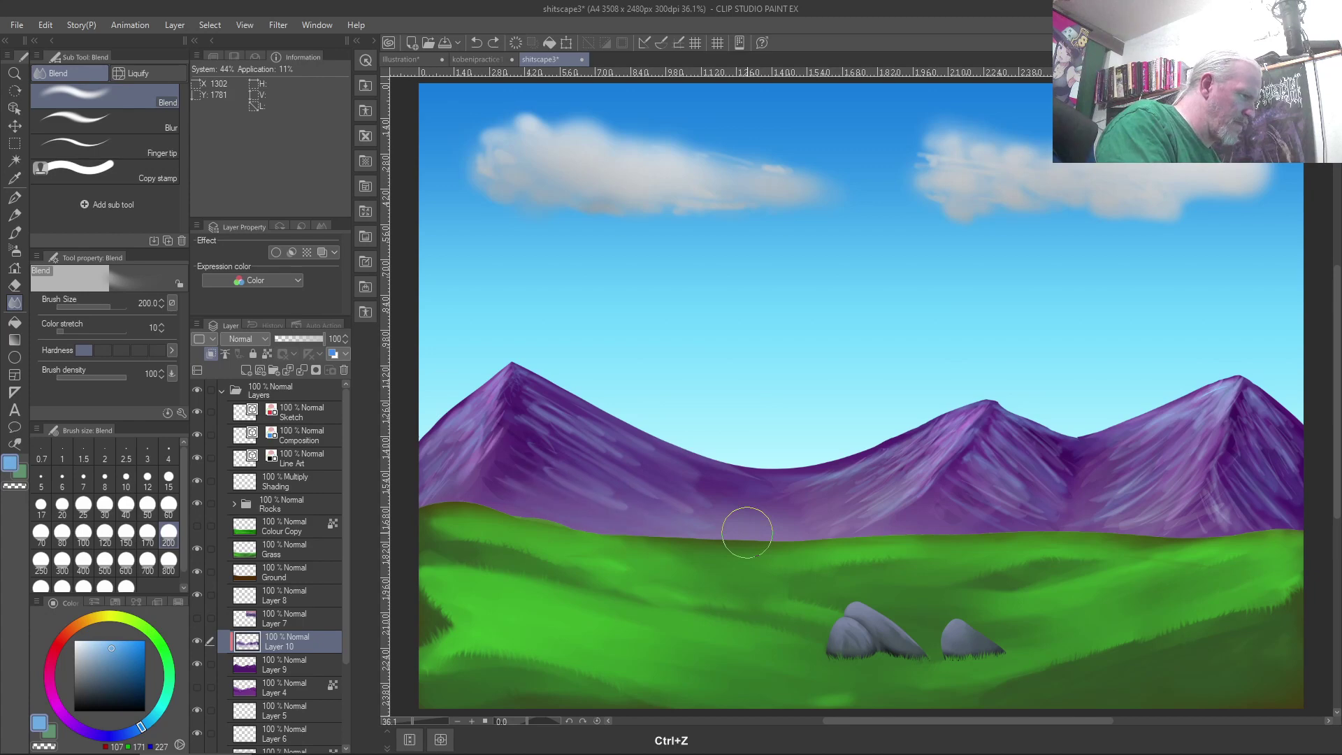
{"action": "key", "text": "ctrl+z"}
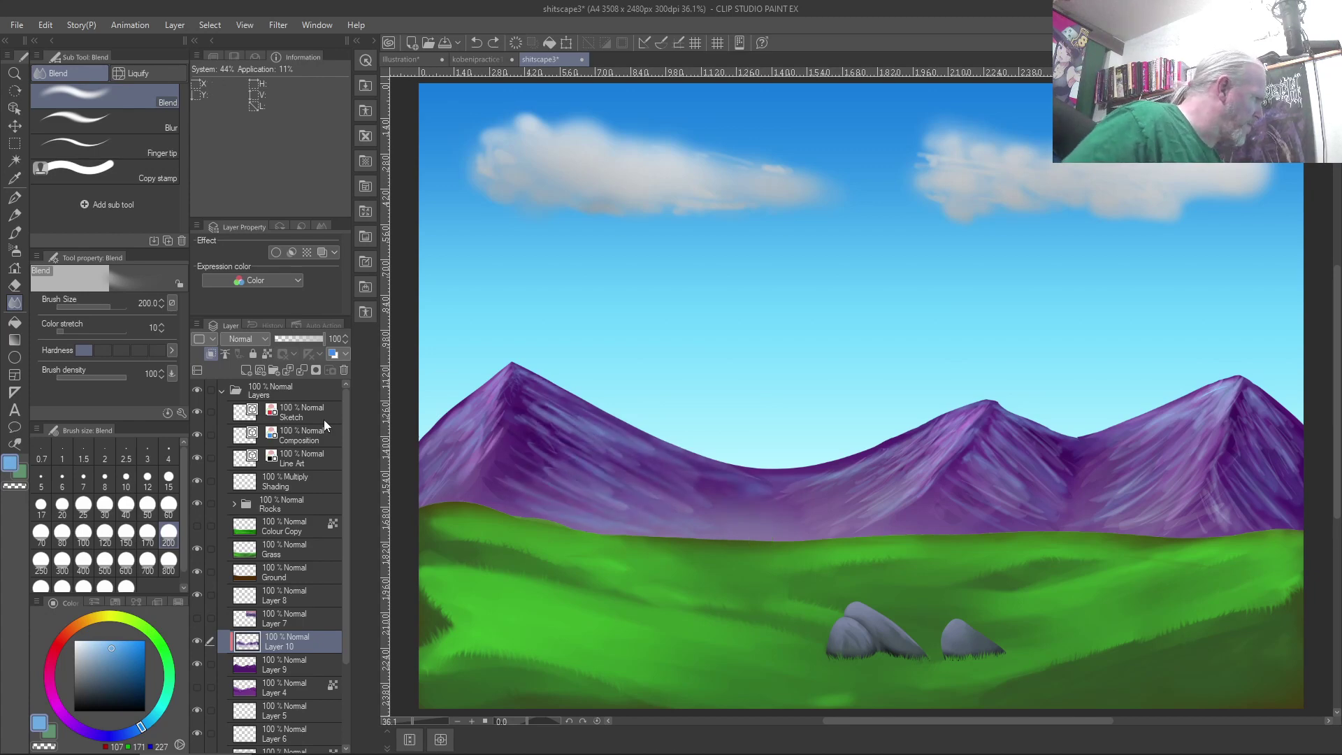
Test sky-blue strokes on the left mountain with brush density 27, restore density to 100 and undo the last stroke.
{"action": "key", "text": "b"}
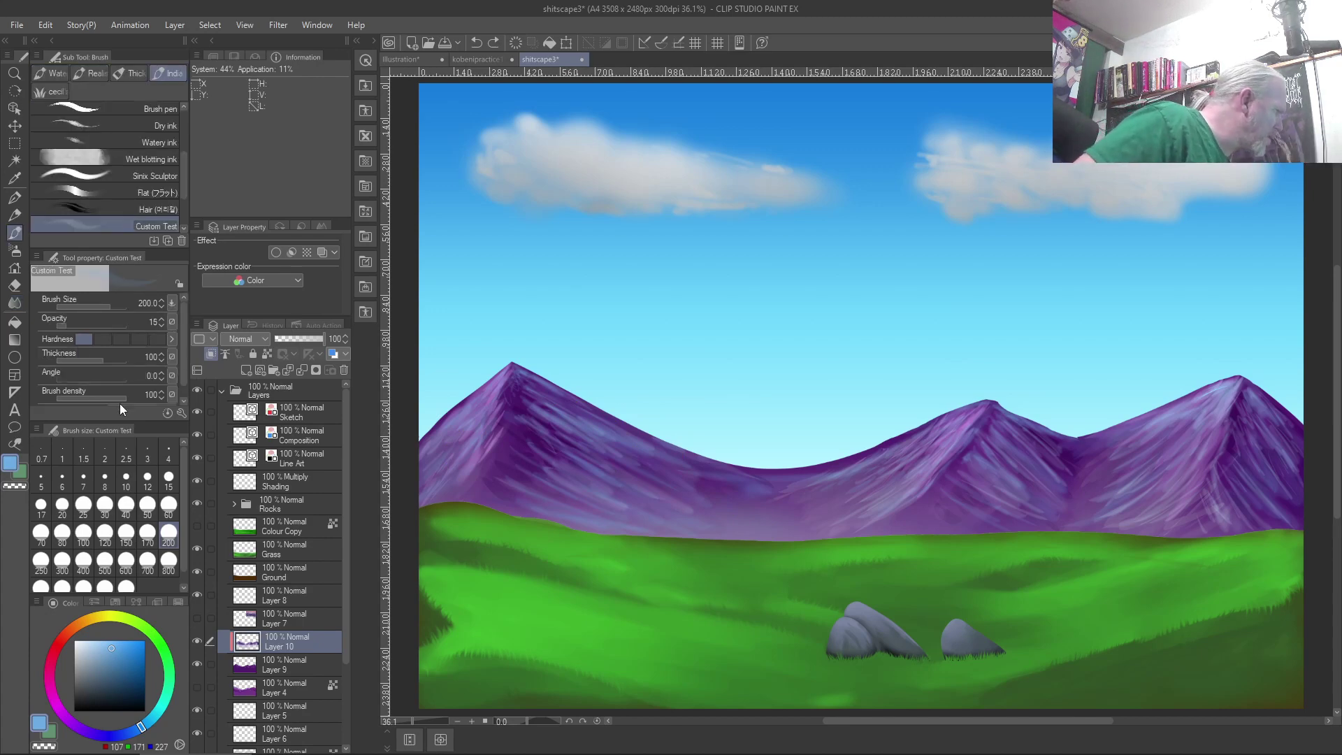
{"action": "left_click_drag", "start_coordinate": [119, 398], "coordinate": [95, 397]}
{"action": "mouse_move", "coordinate": [535, 412]}
{"action": "left_mouse_down"}
{"action": "mouse_move", "coordinate": [664, 468]}
{"action": "mouse_move", "coordinate": [535, 412]}
{"action": "mouse_move", "coordinate": [604, 465]}
{"action": "mouse_move", "coordinate": [549, 465]}
{"action": "mouse_move", "coordinate": [602, 494]}
{"action": "mouse_move", "coordinate": [522, 490]}
{"action": "mouse_move", "coordinate": [584, 514]}
{"action": "mouse_move", "coordinate": [496, 481]}
{"action": "mouse_move", "coordinate": [590, 497]}
{"action": "mouse_move", "coordinate": [514, 441]}
{"action": "mouse_move", "coordinate": [628, 484]}
{"action": "mouse_move", "coordinate": [557, 442]}
{"action": "mouse_move", "coordinate": [543, 414]}
{"action": "mouse_move", "coordinate": [761, 495]}
{"action": "mouse_move", "coordinate": [883, 470]}
{"action": "mouse_move", "coordinate": [836, 475]}
{"action": "mouse_move", "coordinate": [877, 476]}
{"action": "mouse_move", "coordinate": [841, 502]}
{"action": "mouse_move", "coordinate": [748, 513]}
{"action": "mouse_move", "coordinate": [766, 520]}
{"action": "mouse_move", "coordinate": [585, 447]}
{"action": "mouse_move", "coordinate": [664, 500]}
{"action": "mouse_move", "coordinate": [494, 421]}
{"action": "mouse_move", "coordinate": [418, 461]}
{"action": "mouse_move", "coordinate": [473, 418]}
{"action": "mouse_move", "coordinate": [431, 466]}
{"action": "left_mouse_up"}
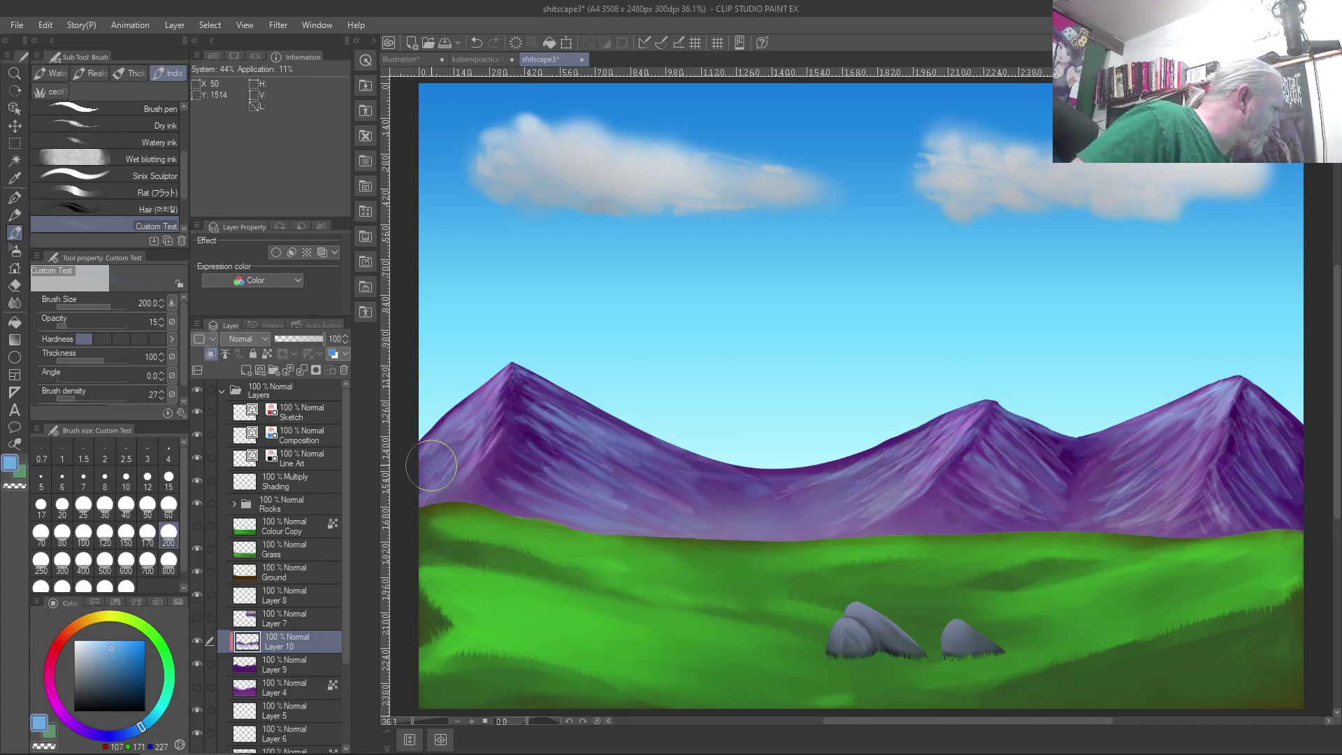
{"action": "left_click_drag", "start_coordinate": [70, 401], "coordinate": [100, 397]}
{"action": "mouse_move", "coordinate": [472, 428]}
{"action": "left_mouse_down"}
{"action": "mouse_move", "coordinate": [484, 393]}
{"action": "mouse_move", "coordinate": [476, 451]}
{"action": "mouse_move", "coordinate": [420, 454]}
{"action": "left_mouse_up"}
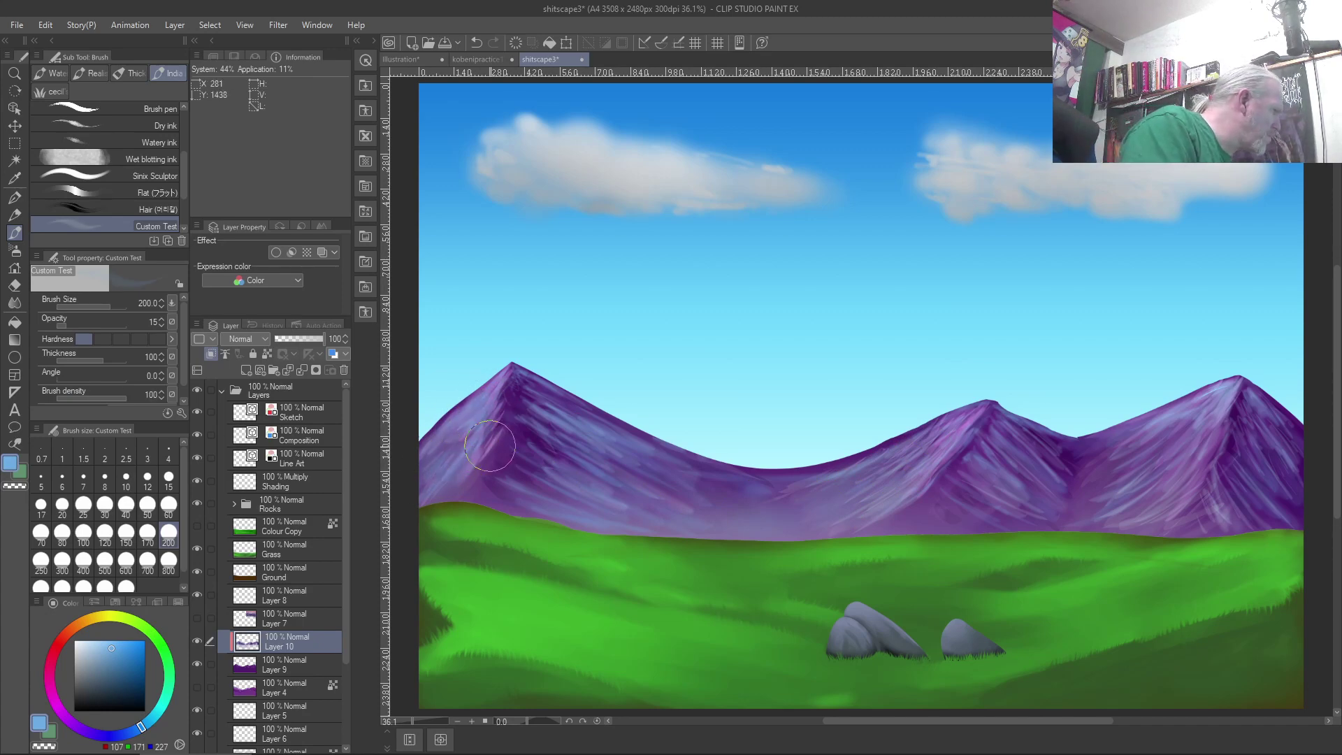
{"action": "key", "text": "ctrl+z"}
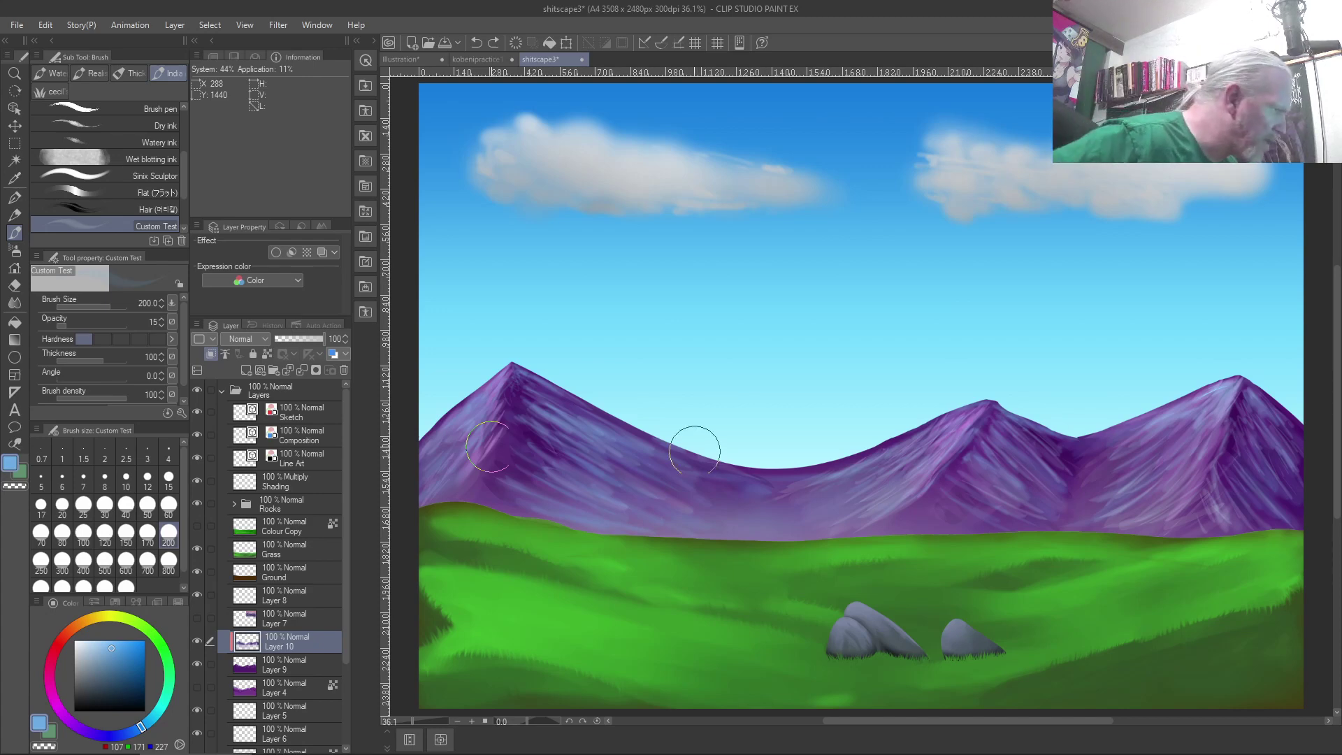
Sample dark purple from the mountains and set the Custom Test brush to full hardness, opacity 44, thickness 4 and angle 97.2.
{"action": "right_click", "coordinate": [842, 467]}
{"action": "right_click", "coordinate": [828, 463]}
{"action": "mouse_move", "coordinate": [556, 395]}
{"action": "left_mouse_down"}
{"action": "mouse_move", "coordinate": [592, 427]}
{"action": "mouse_move", "coordinate": [562, 420]}
{"action": "mouse_move", "coordinate": [590, 437]}
{"action": "mouse_move", "coordinate": [551, 411]}
{"action": "mouse_move", "coordinate": [635, 470]}
{"action": "mouse_move", "coordinate": [543, 409]}
{"action": "mouse_move", "coordinate": [638, 464]}
{"action": "left_mouse_up"}
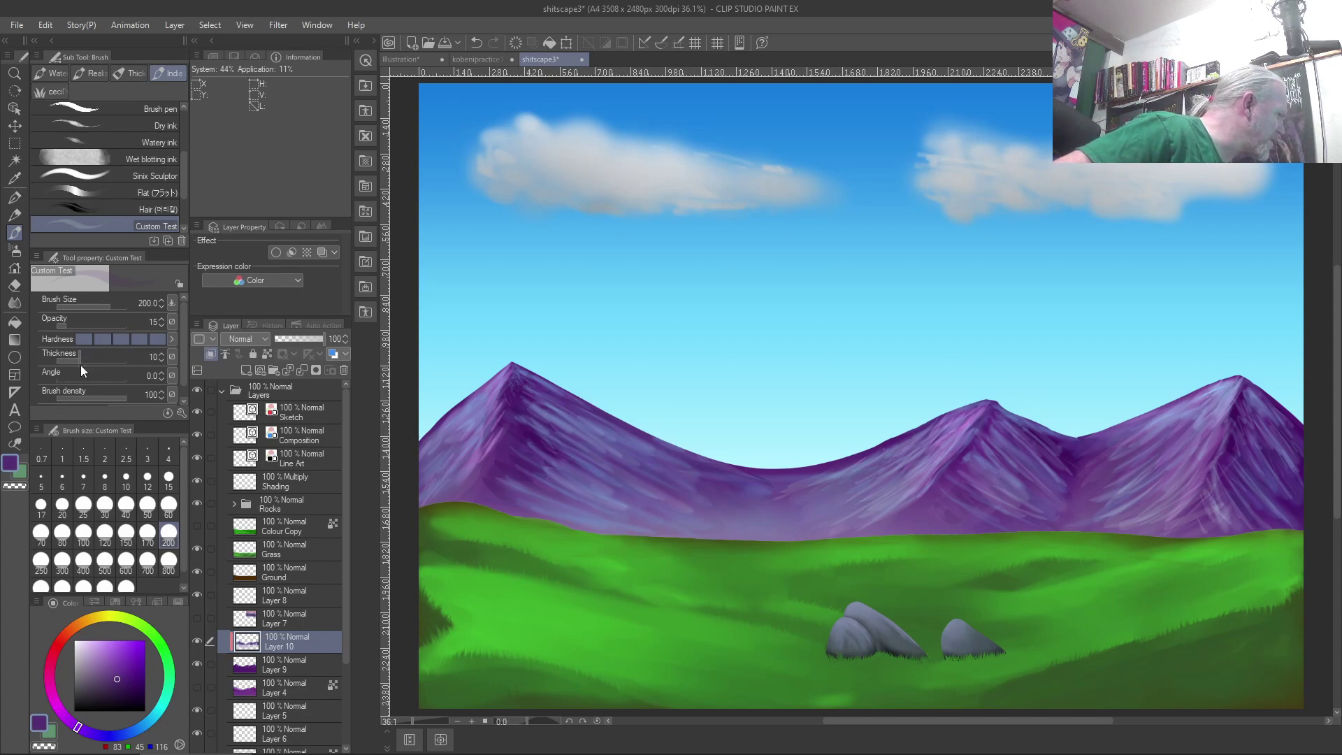
{"action": "left_click_drag", "start_coordinate": [86, 376], "coordinate": [80, 379]}
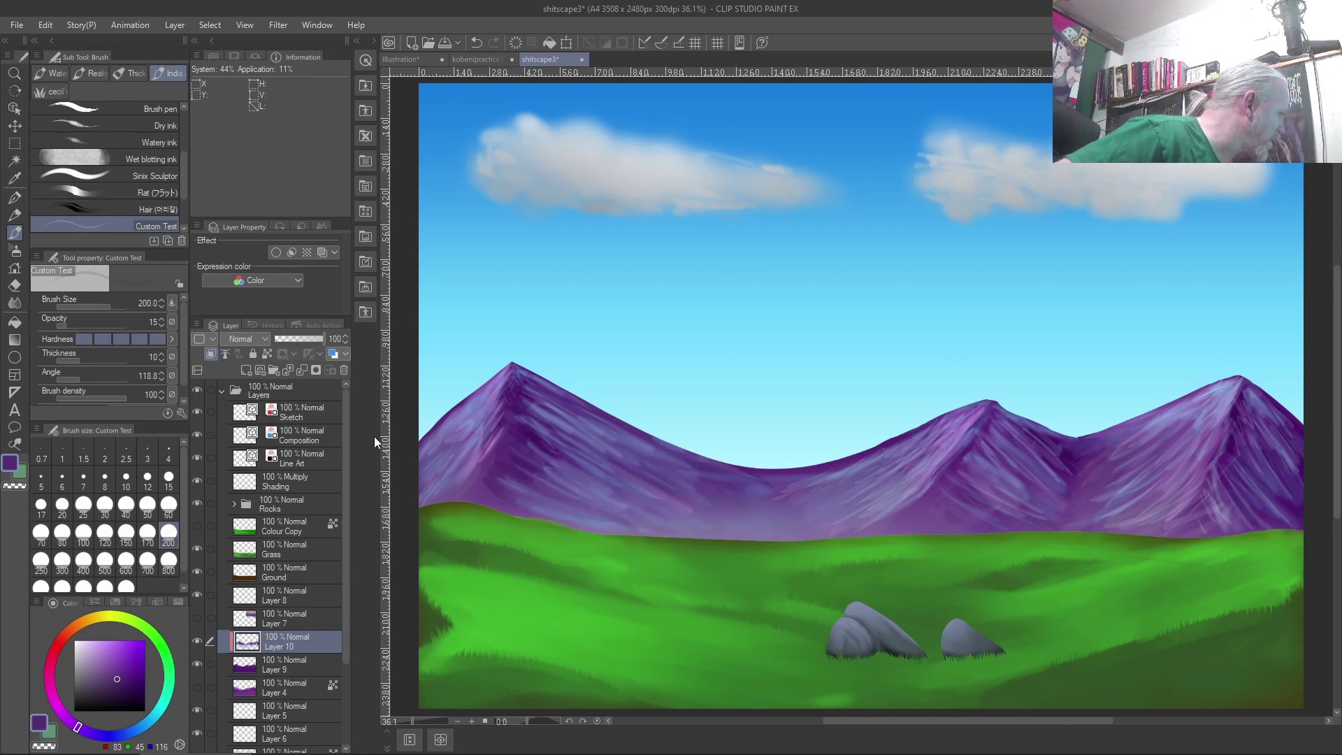
{"action": "left_click_drag", "start_coordinate": [71, 325], "coordinate": [83, 328]}
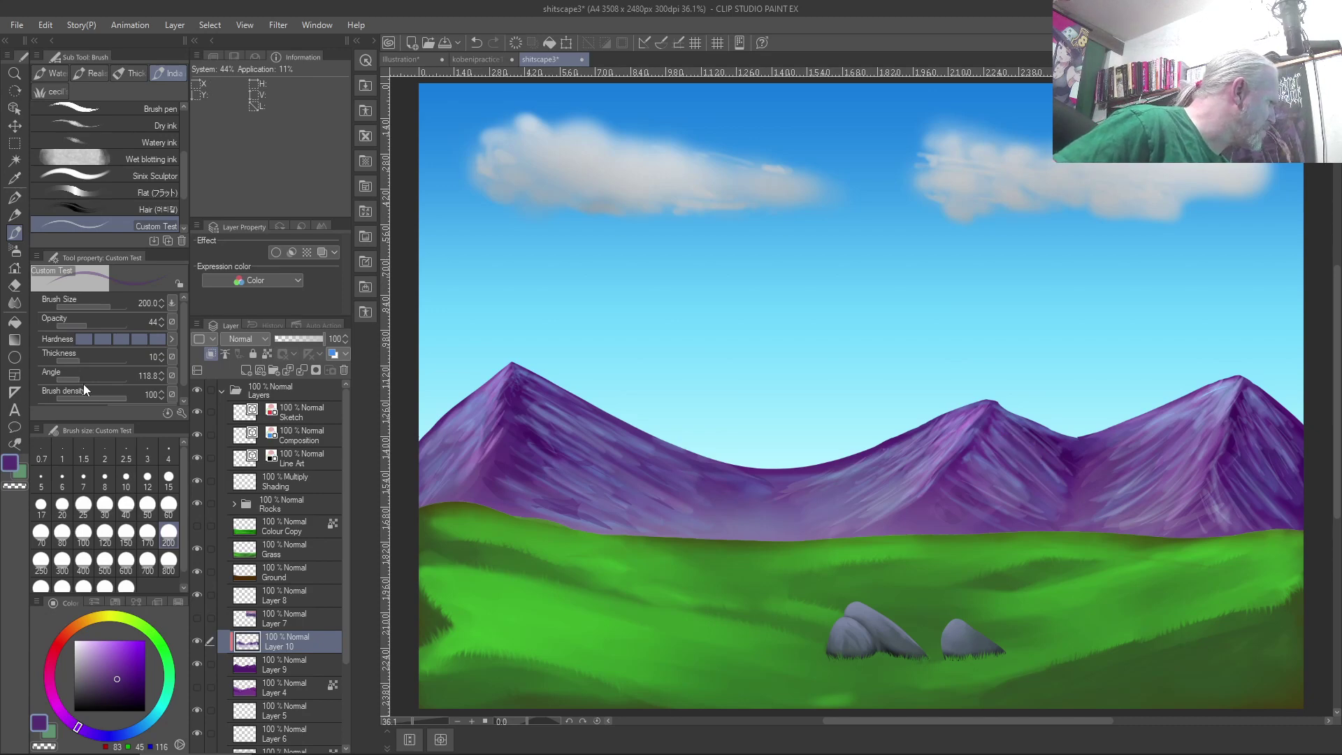
{"action": "left_click_drag", "start_coordinate": [79, 380], "coordinate": [74, 383]}
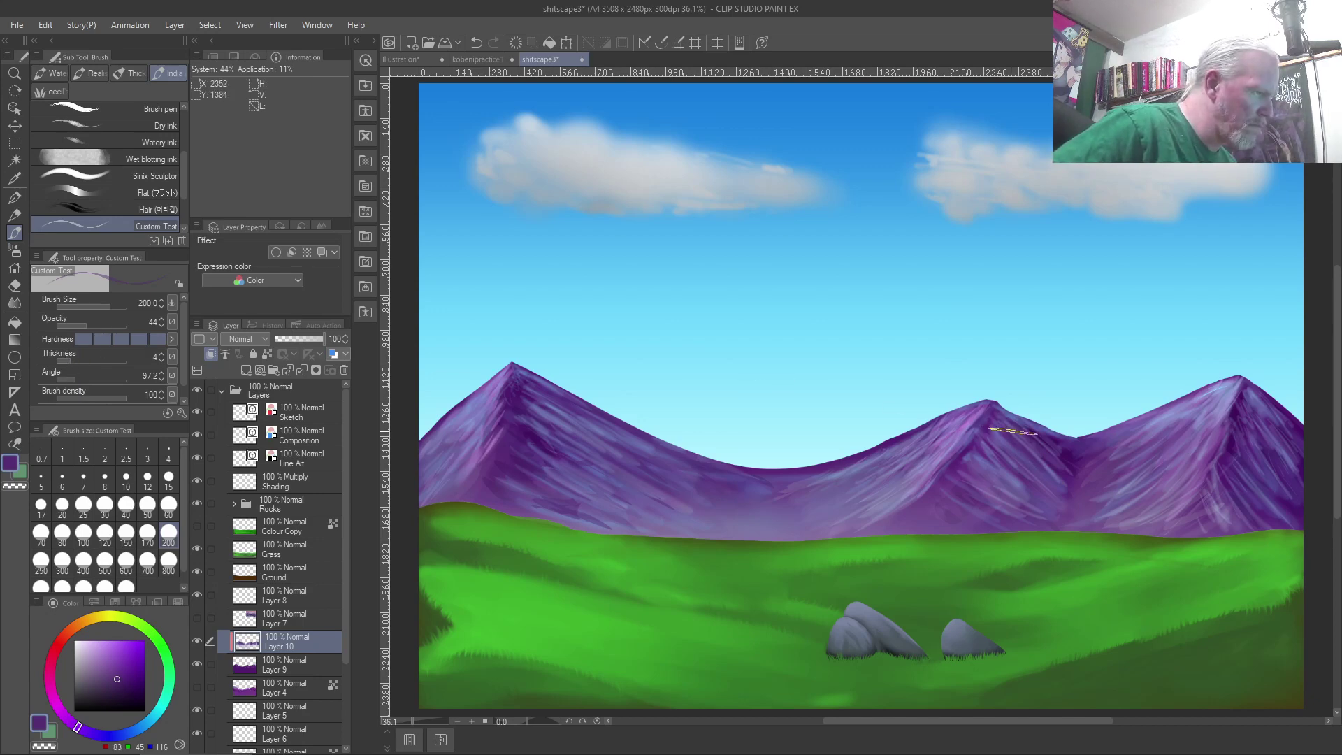
Set the brush thickness to 12 and angle to 133.2, and paint dark purple streaks on the right-hand mountain slopes.
{"action": "left_click", "coordinate": [78, 361]}
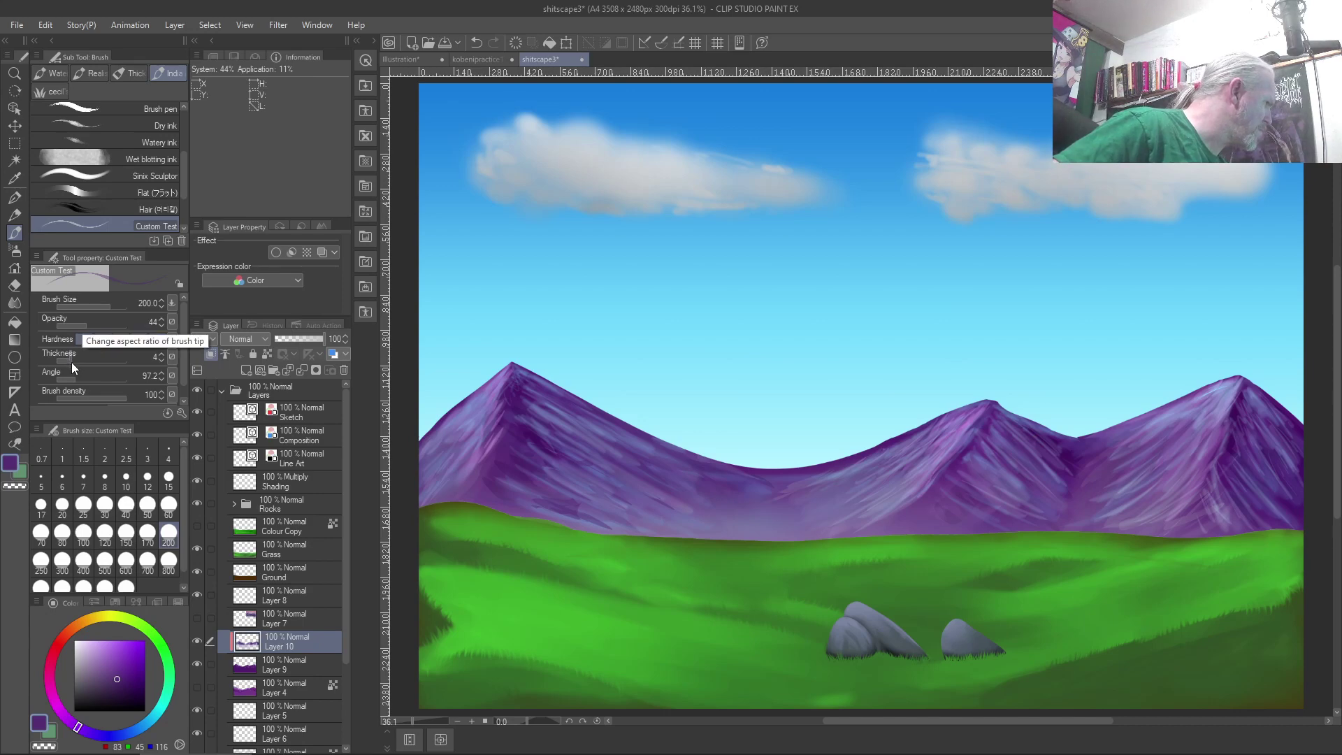
{"action": "left_click_drag", "start_coordinate": [71, 362], "coordinate": [76, 363]}
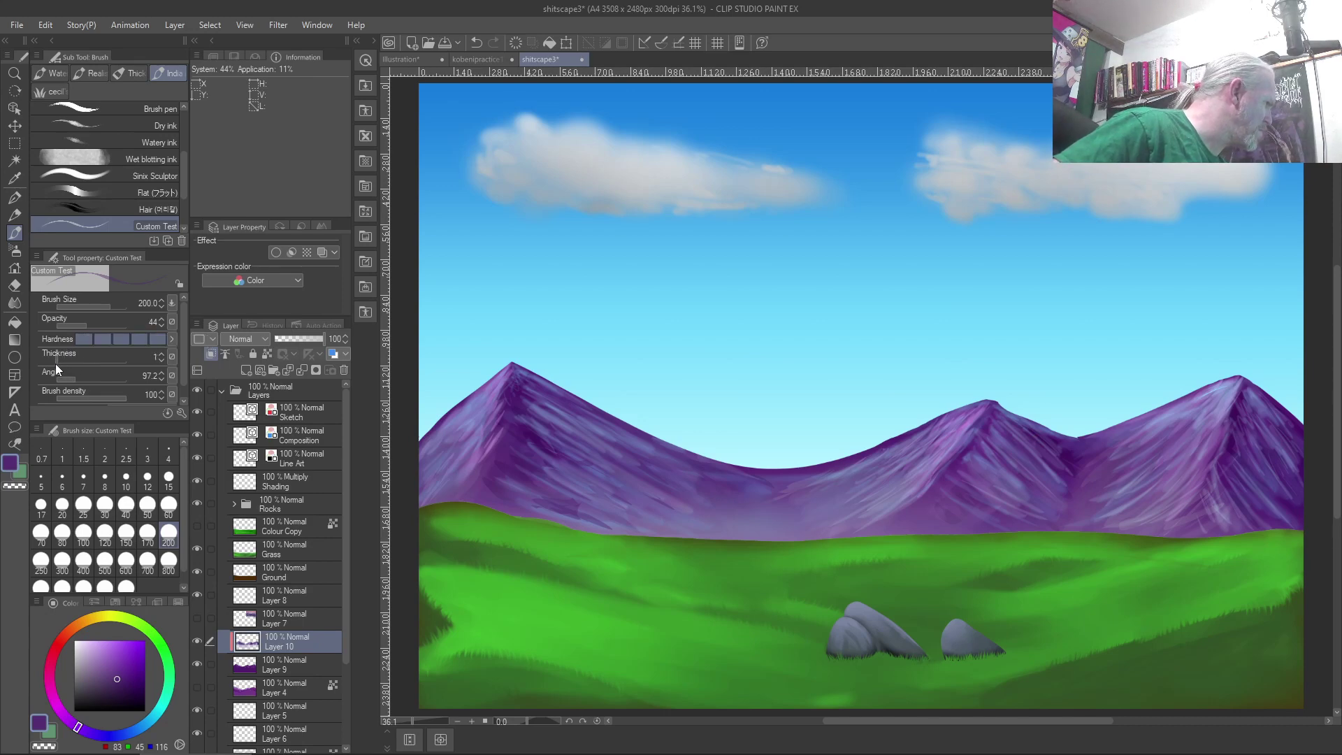
{"action": "left_click_drag", "start_coordinate": [77, 363], "coordinate": [110, 363]}
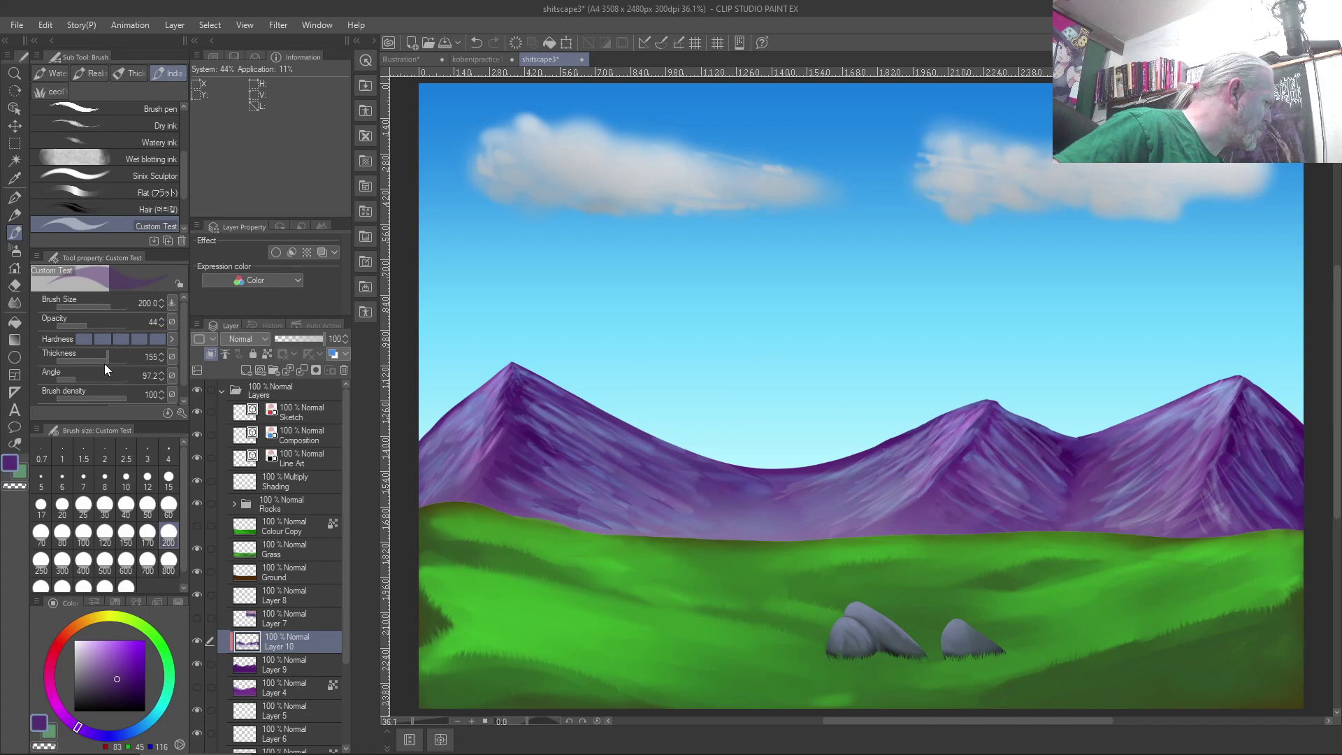
{"action": "left_click_drag", "start_coordinate": [105, 364], "coordinate": [83, 365]}
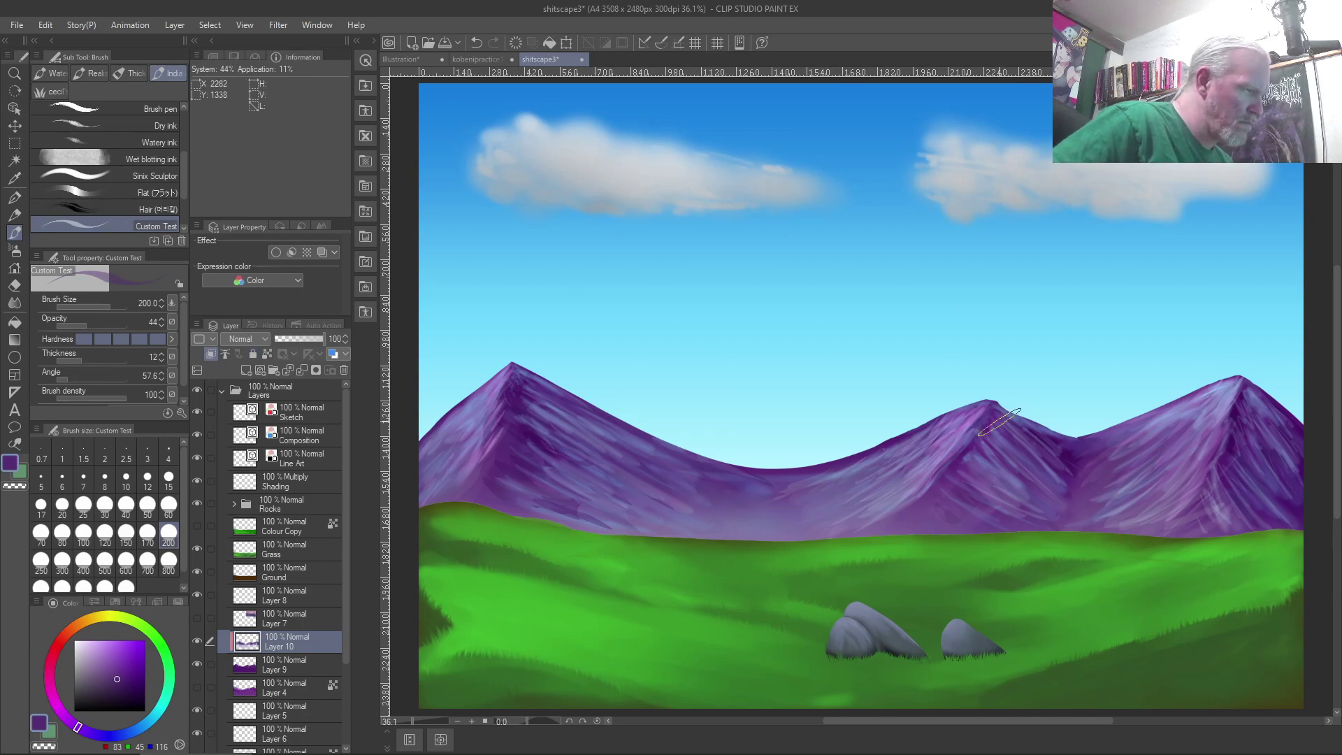
{"action": "left_click_drag", "start_coordinate": [68, 381], "coordinate": [77, 379]}
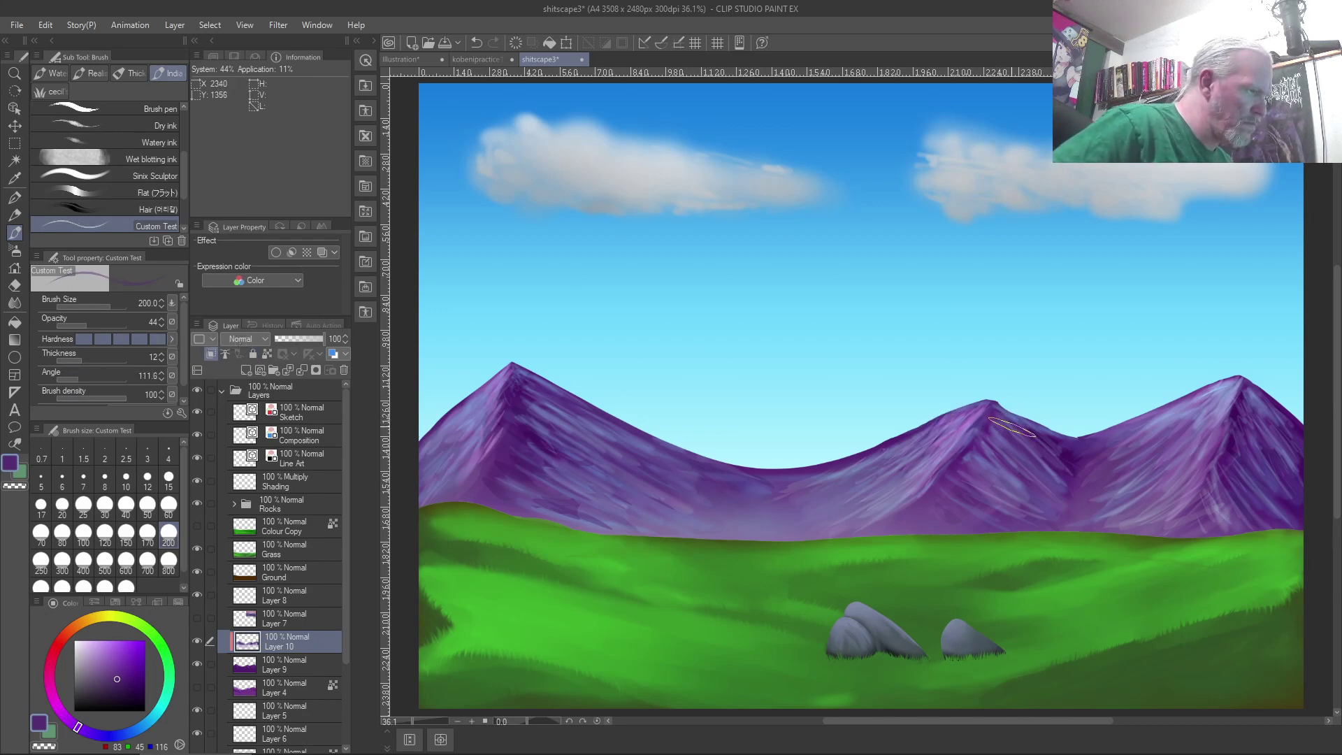
{"action": "left_click", "coordinate": [82, 379]}
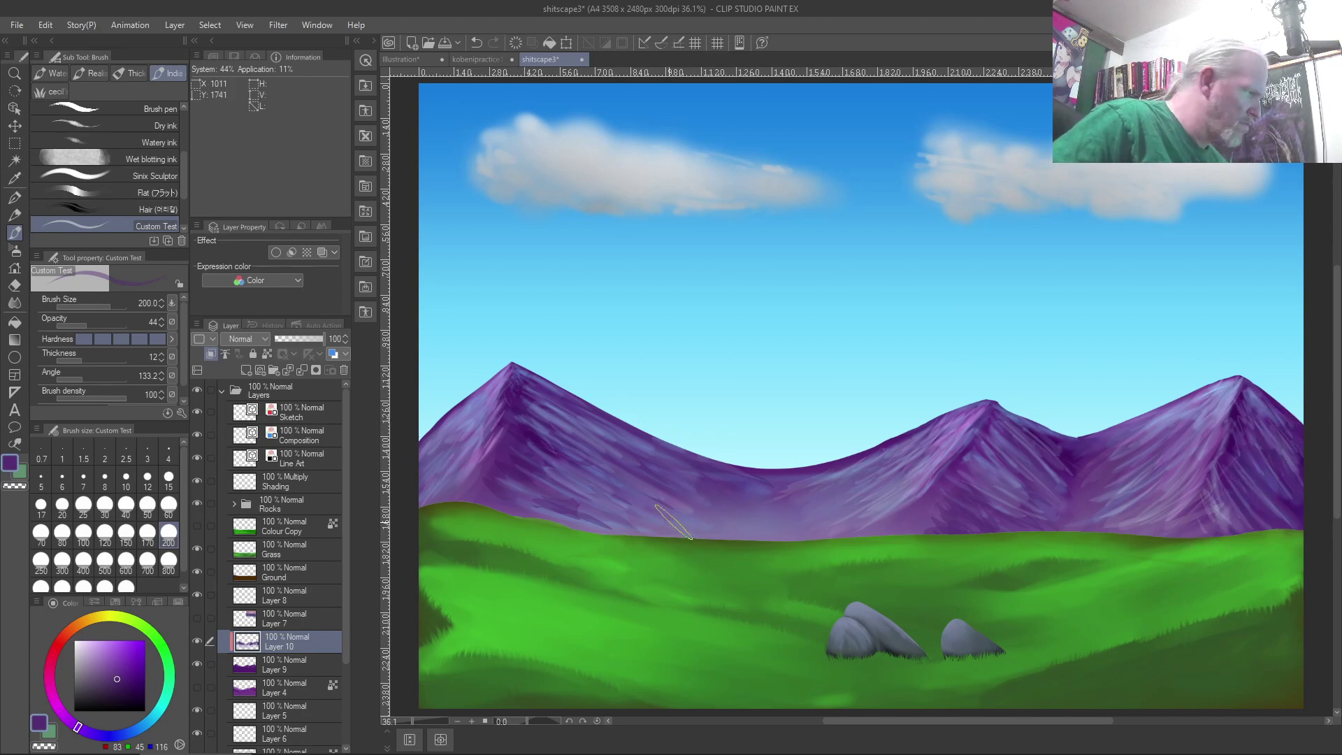
Choose a lighter purple and paint streaks along the left-hand mountain slopes with the brush angle set to 50.4.
{"action": "left_click_drag", "start_coordinate": [83, 384], "coordinate": [65, 383]}
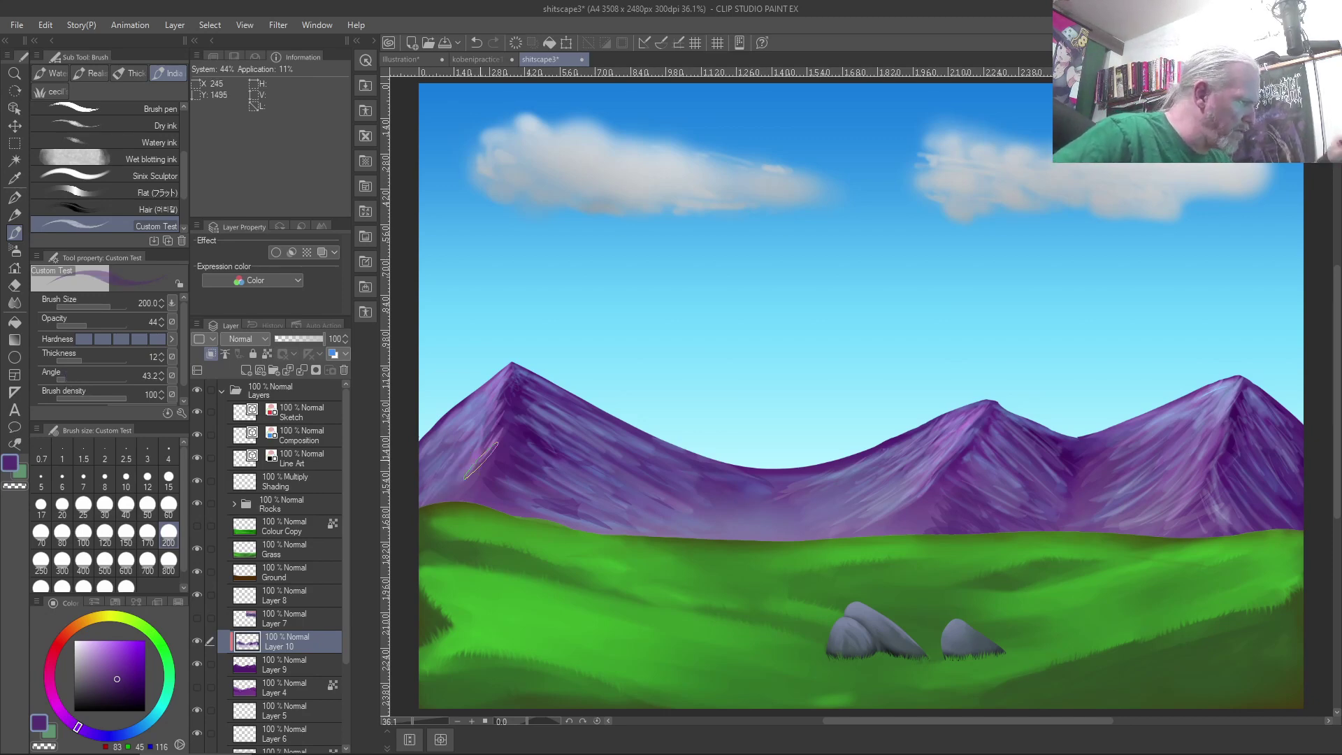
{"action": "left_click", "coordinate": [102, 653]}
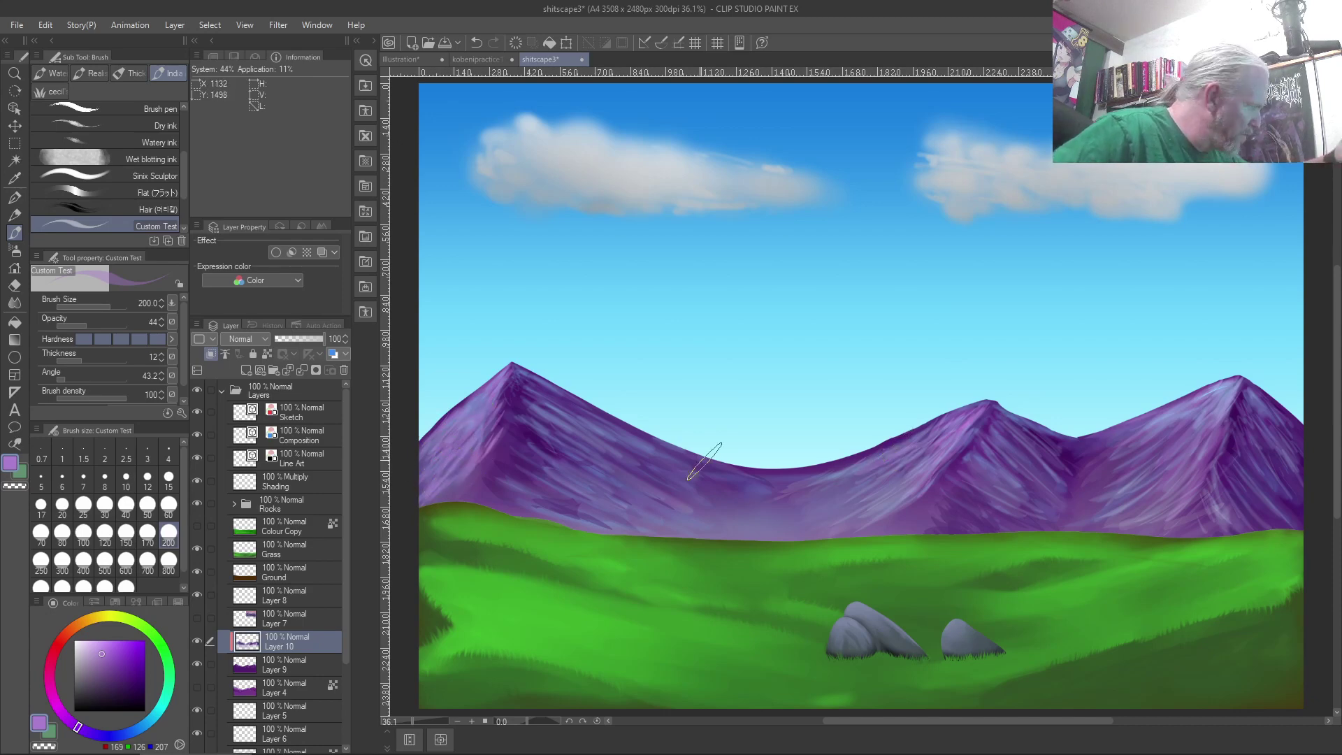
{"action": "left_click", "coordinate": [69, 379]}
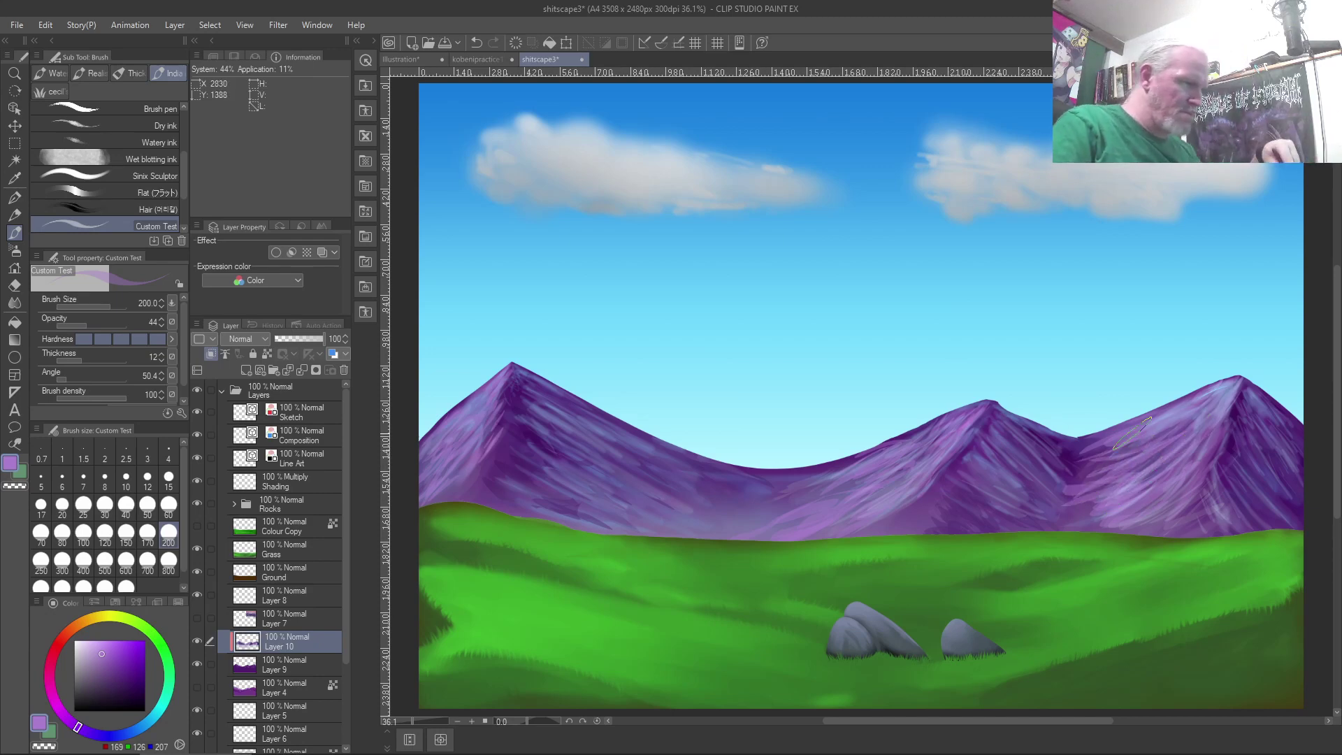
Undo the last light purple strokes and repaint streaks on the left slope of the right mountain.
{"action": "key", "text": "ctrl+z"}
{"action": "key", "text": "ctrl+z"}
{"action": "key", "text": "ctrl+z"}
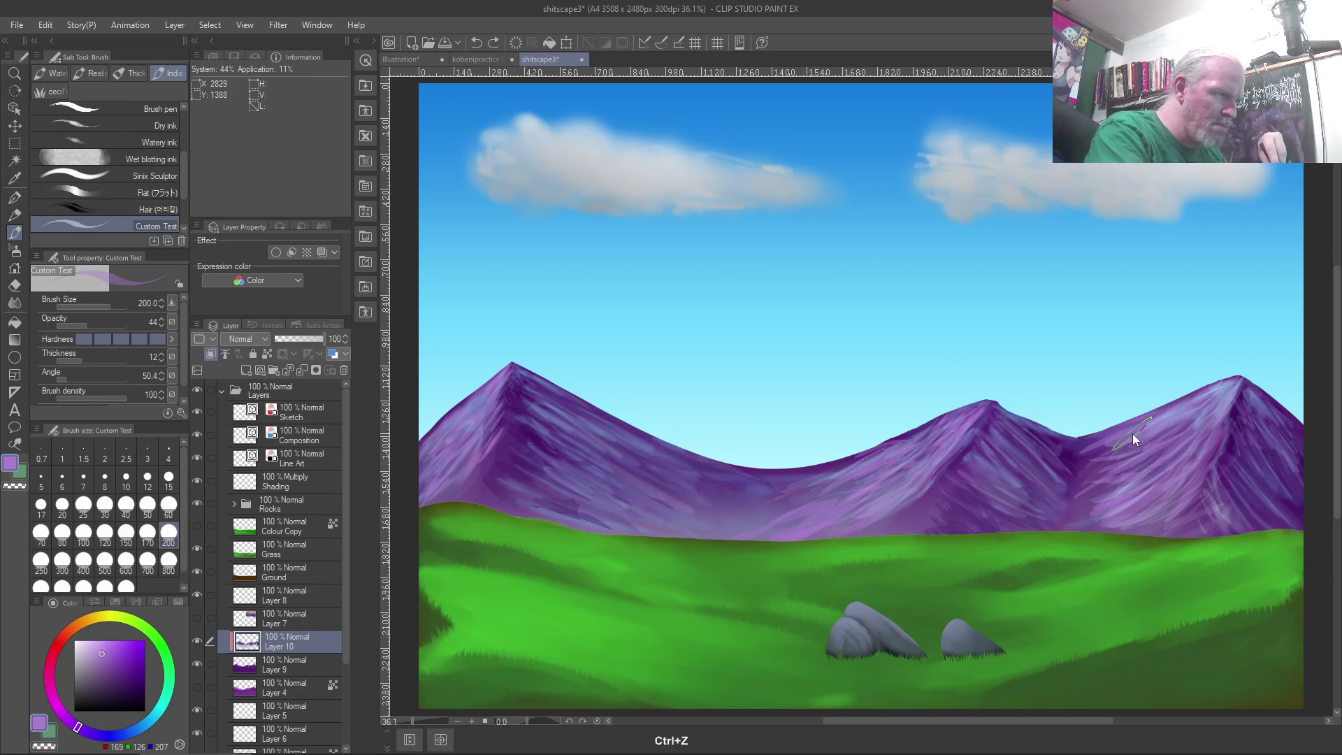
{"action": "left_click_drag", "start_coordinate": [1182, 418], "coordinate": [1125, 464]}
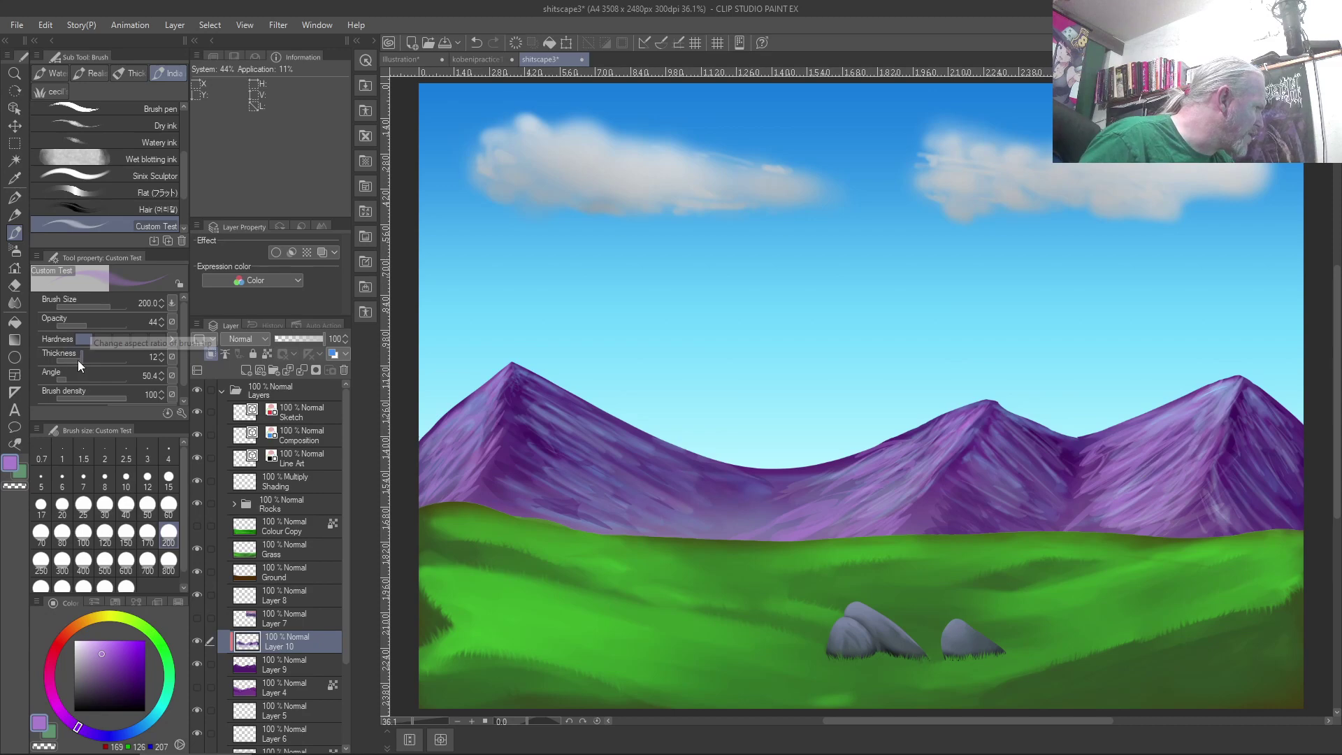
Soften the brush to its lowest hardness with thickness 126 and angle 93.6.
{"action": "mouse_move", "coordinate": [78, 360]}
{"action": "left_mouse_down"}
{"action": "mouse_move", "coordinate": [94, 360]}
{"action": "mouse_move", "coordinate": [73, 380]}
{"action": "left_mouse_up"}
Flip the canvas horizontally back and forth to check the mountains and composition in mirror image.
{"action": "key", "text": "h"}
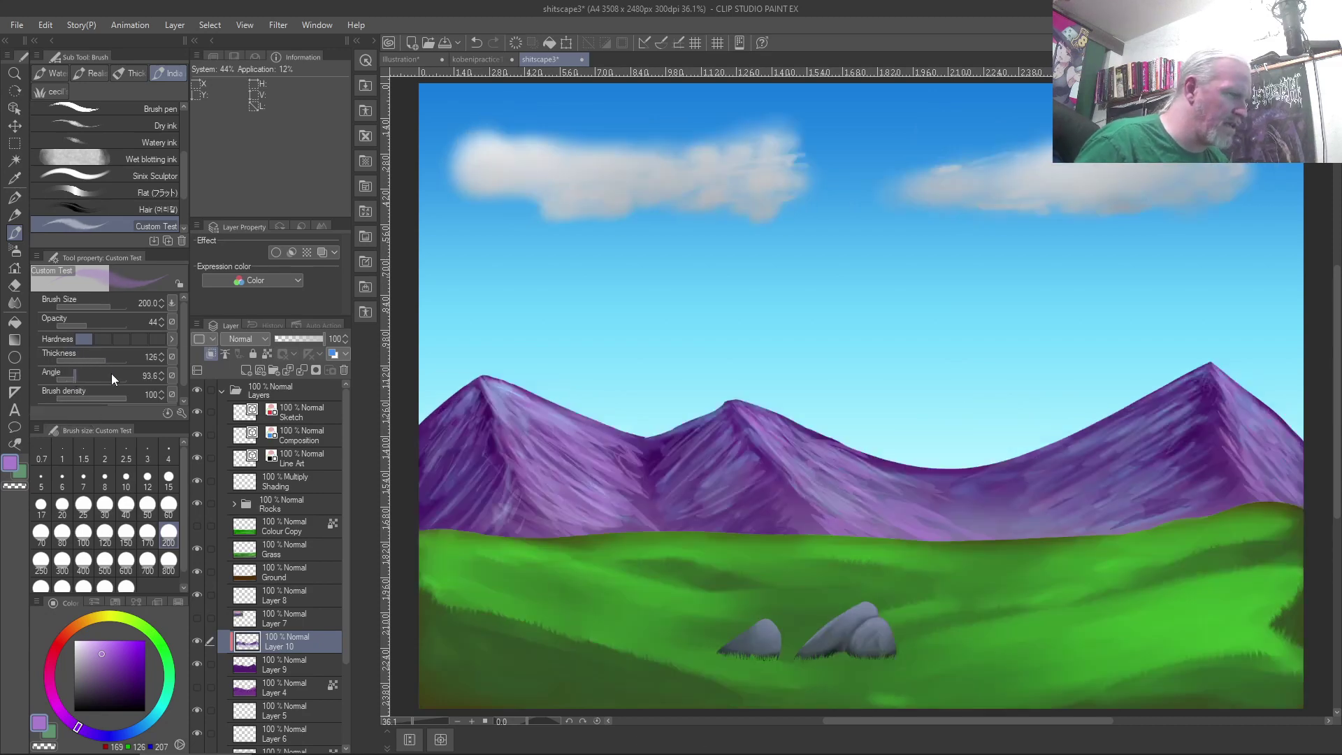
{"action": "key", "text": "ctrl+shift+h"}
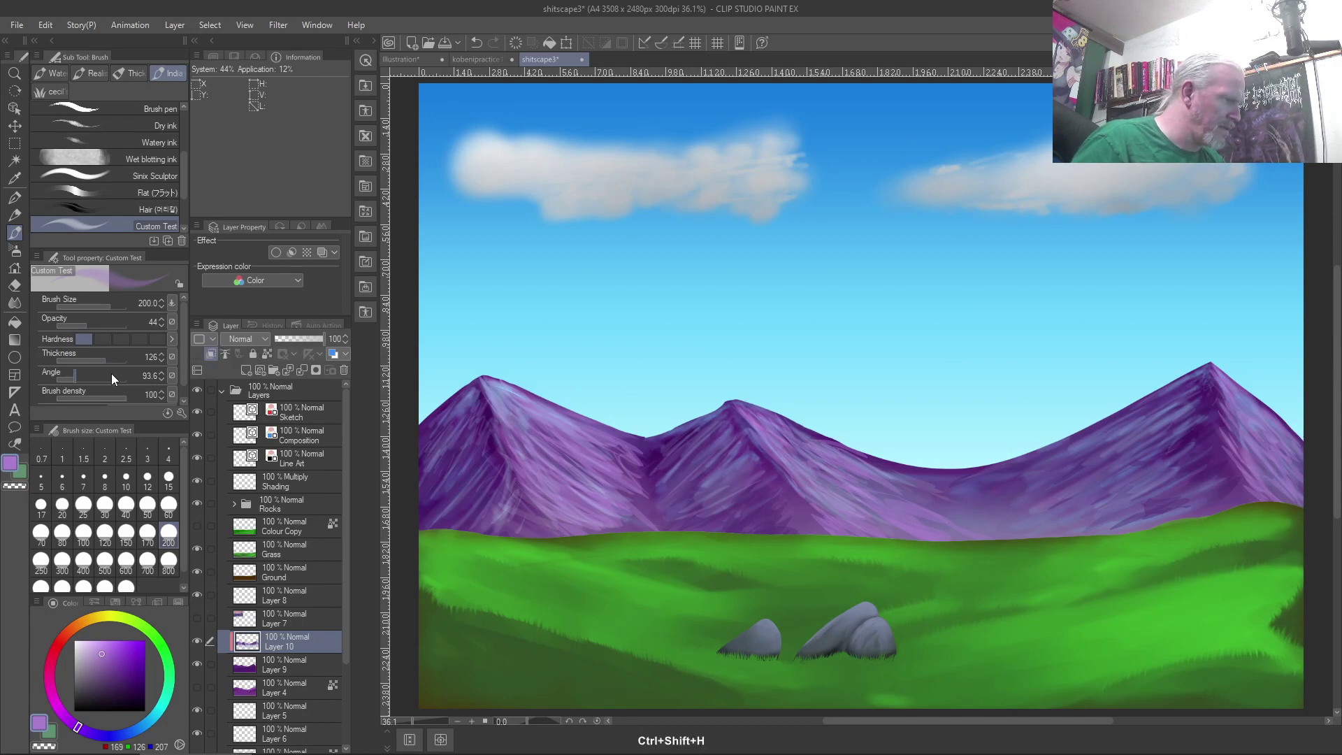
{"action": "key", "text": "ctrl+shift+h"}
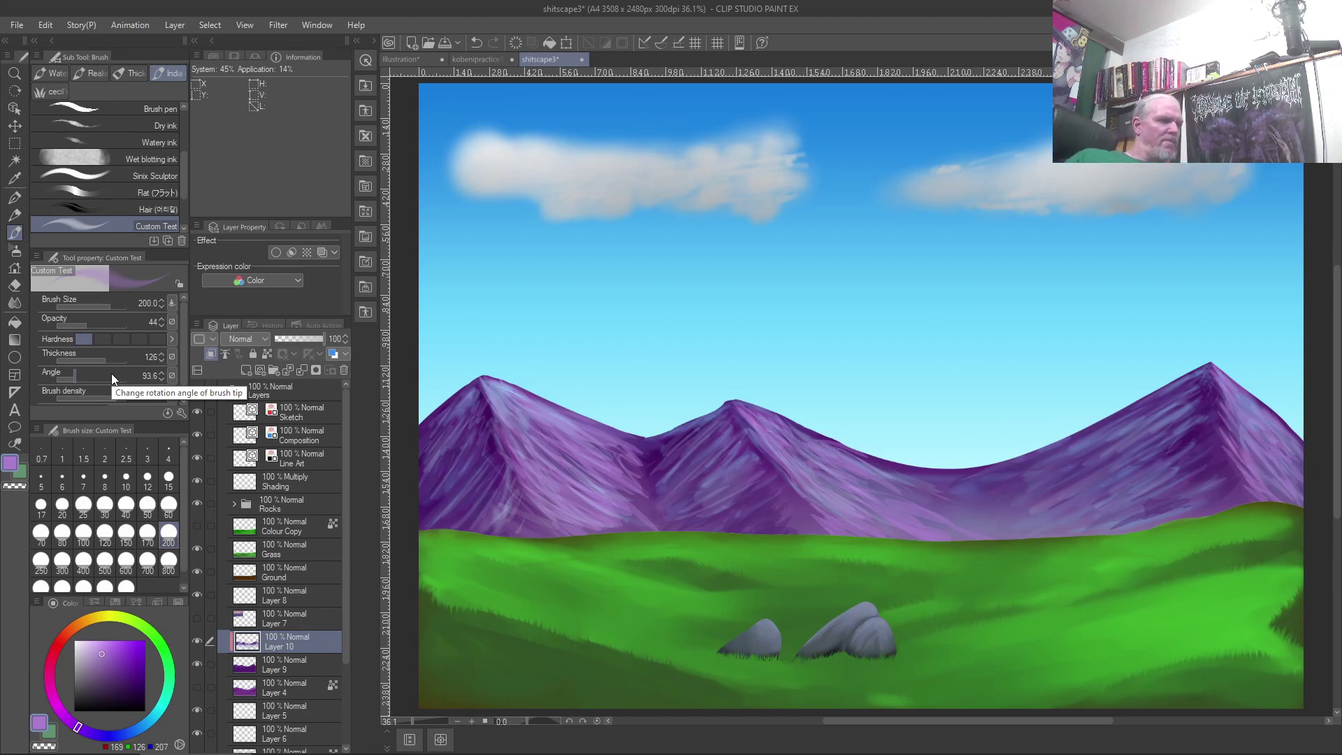
{"action": "key", "text": "ctrl+shift+h"}
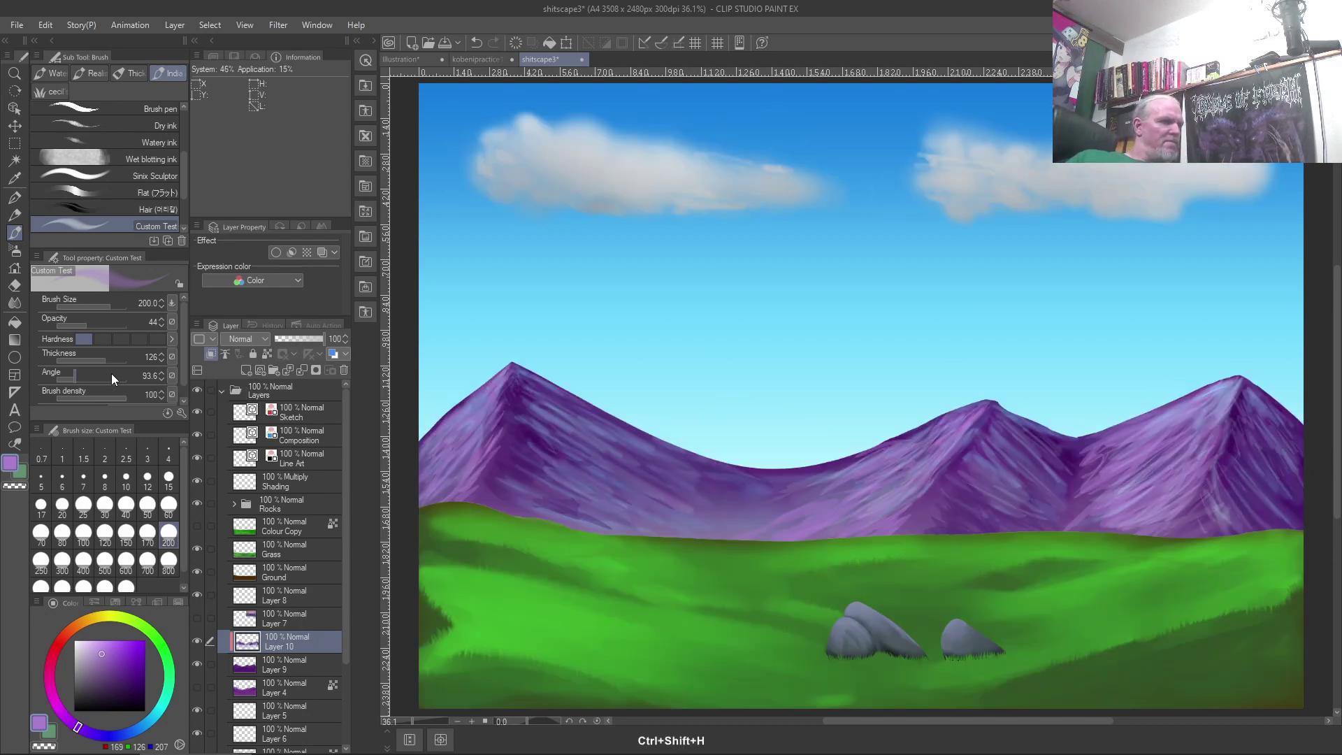
{"action": "key", "text": "ctrl+shift+h"}
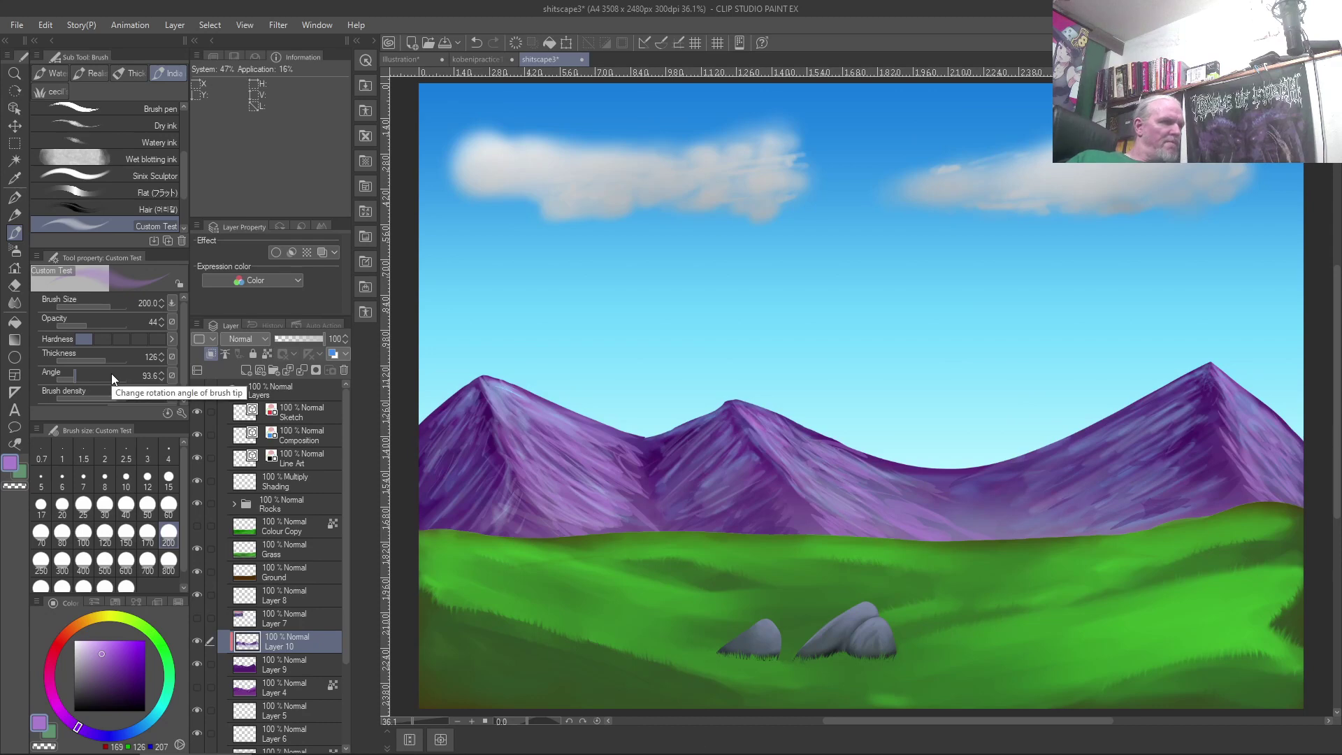
{"action": "key", "text": "ctrl+shift+h"}
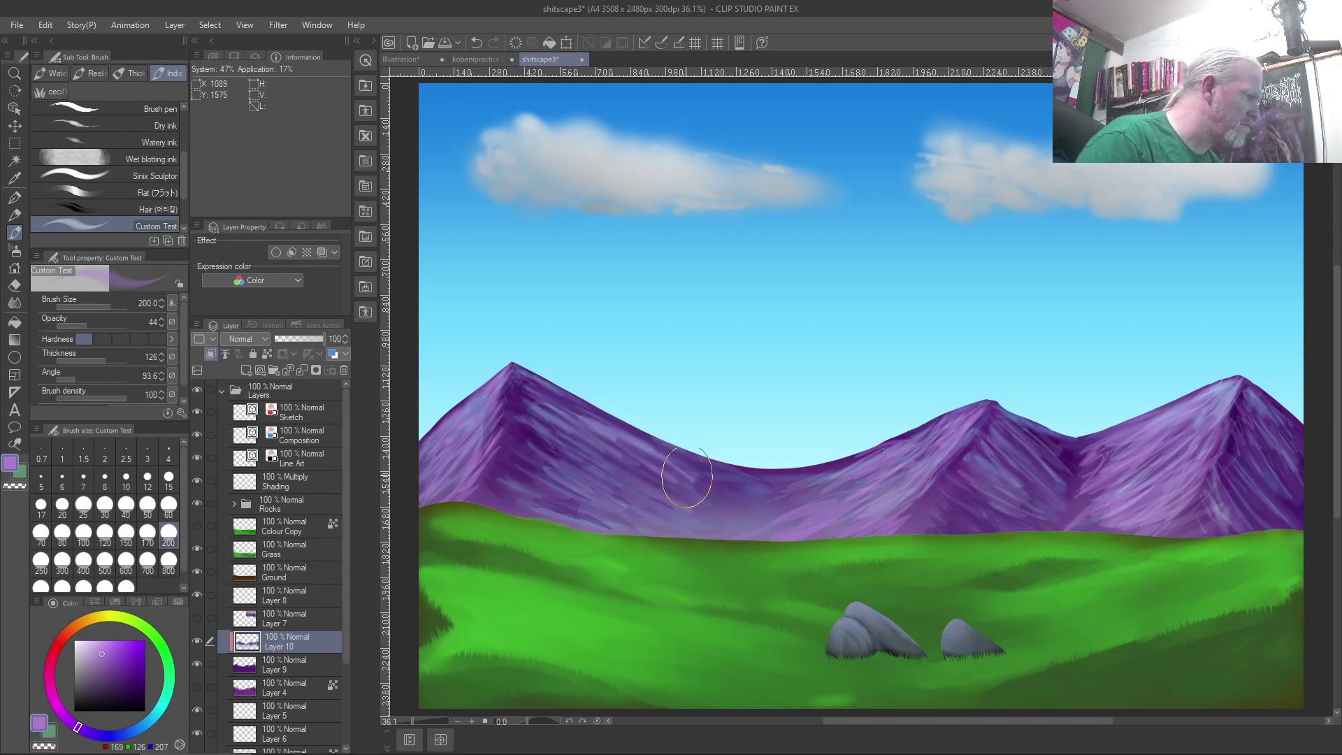
Undo the last light purple strokes, lower the brush opacity to 14 and brush faintly over the middle mountain's left slope.
{"action": "key", "text": "ctrl+z"}
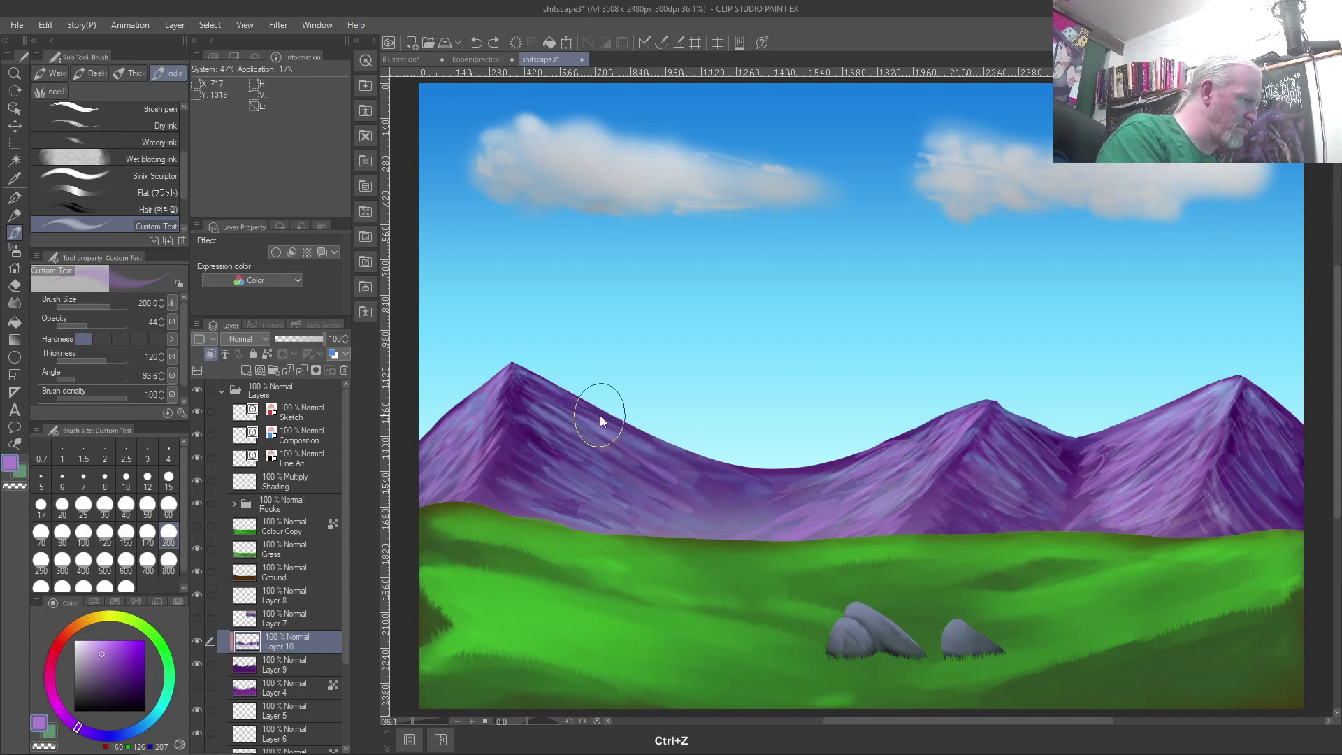
{"action": "mouse_move", "coordinate": [940, 413]}
{"action": "left_mouse_down"}
{"action": "mouse_move", "coordinate": [899, 438]}
{"action": "mouse_move", "coordinate": [923, 419]}
{"action": "left_mouse_up"}
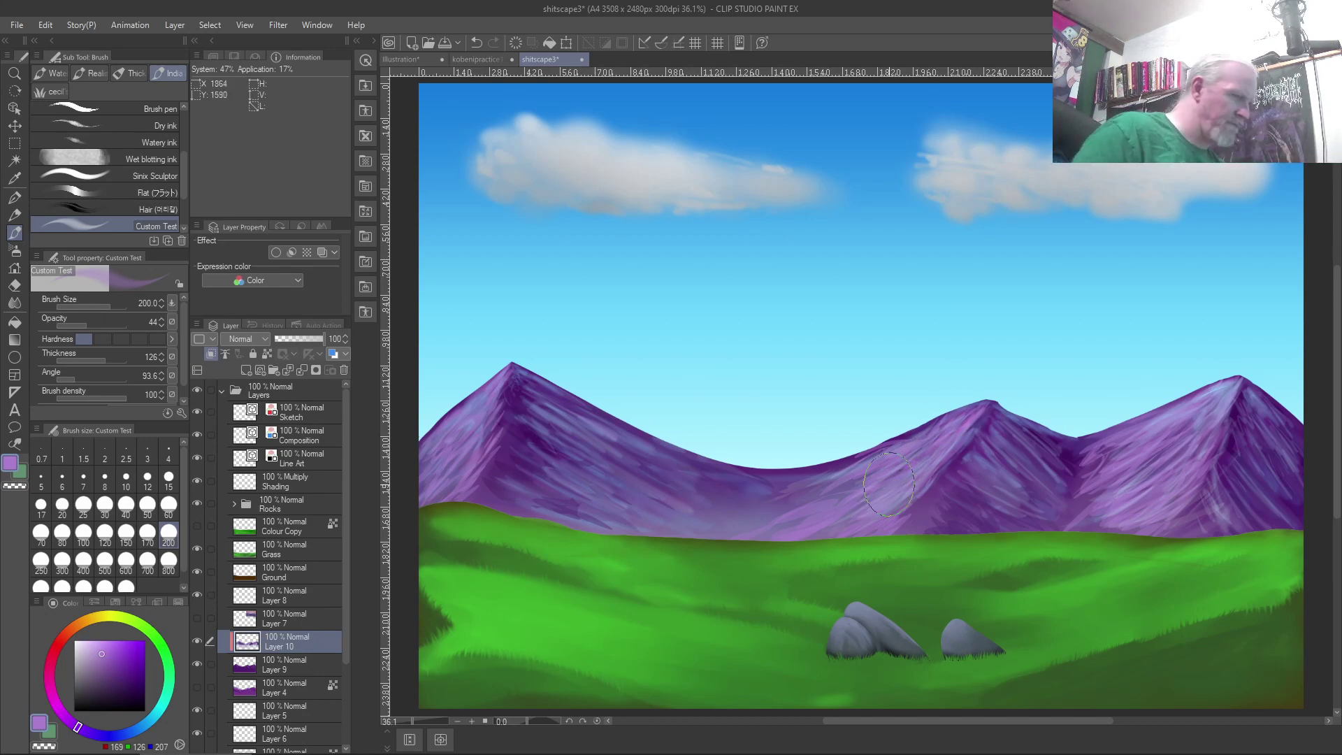
{"action": "key", "text": "ctrl+z"}
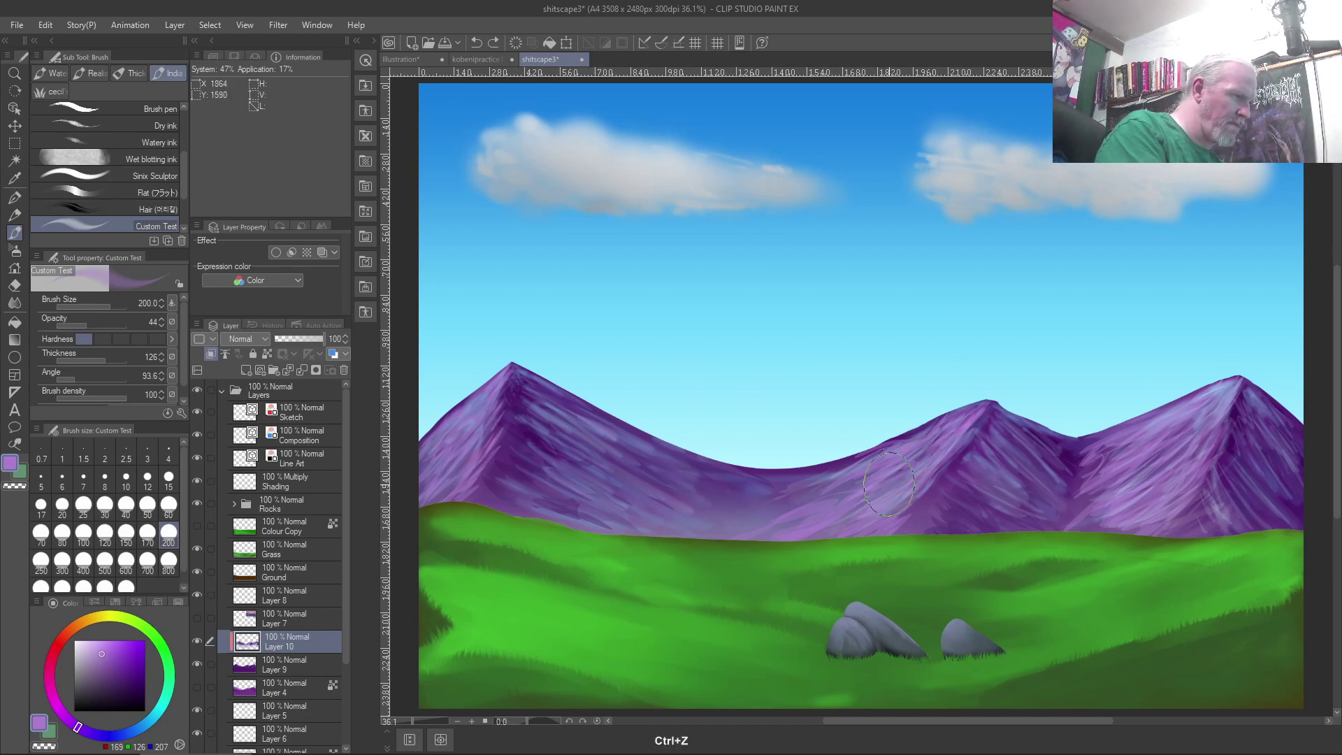
{"action": "left_click_drag", "start_coordinate": [83, 325], "coordinate": [63, 325]}
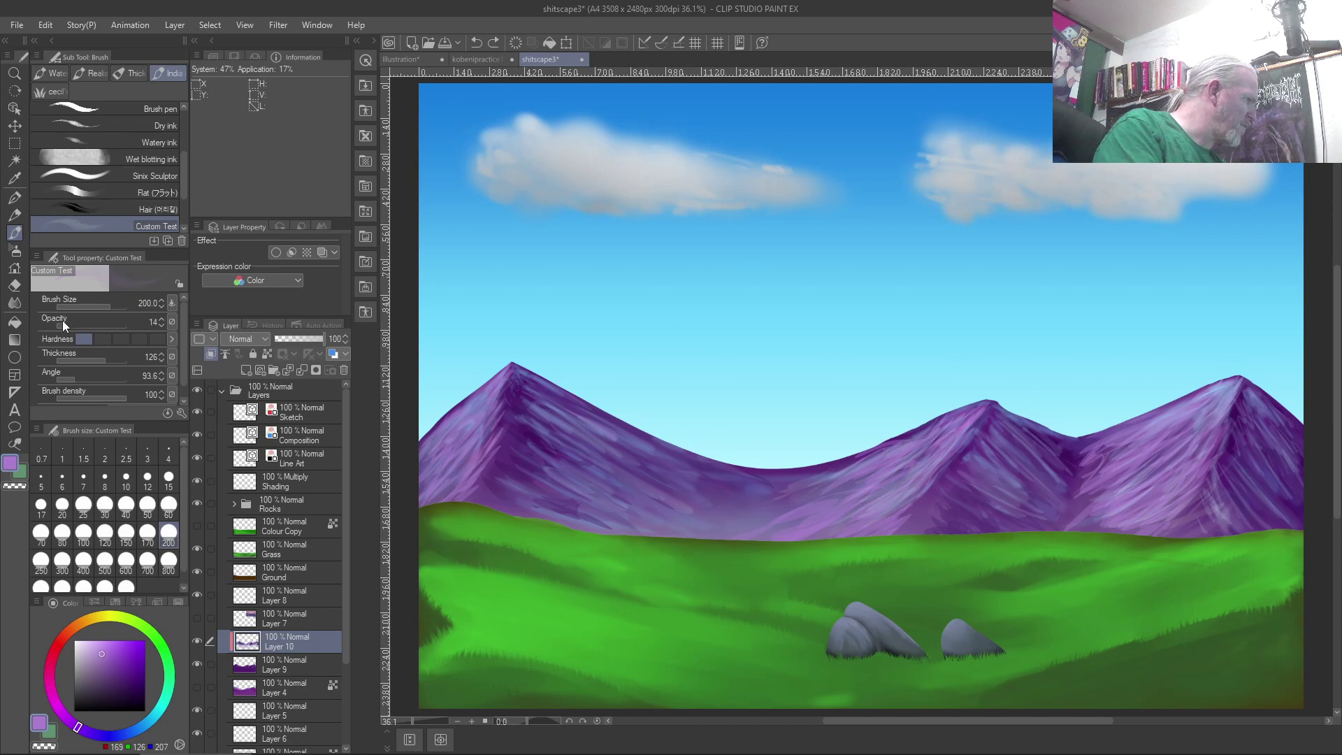
{"action": "left_click_drag", "start_coordinate": [951, 419], "coordinate": [905, 487]}
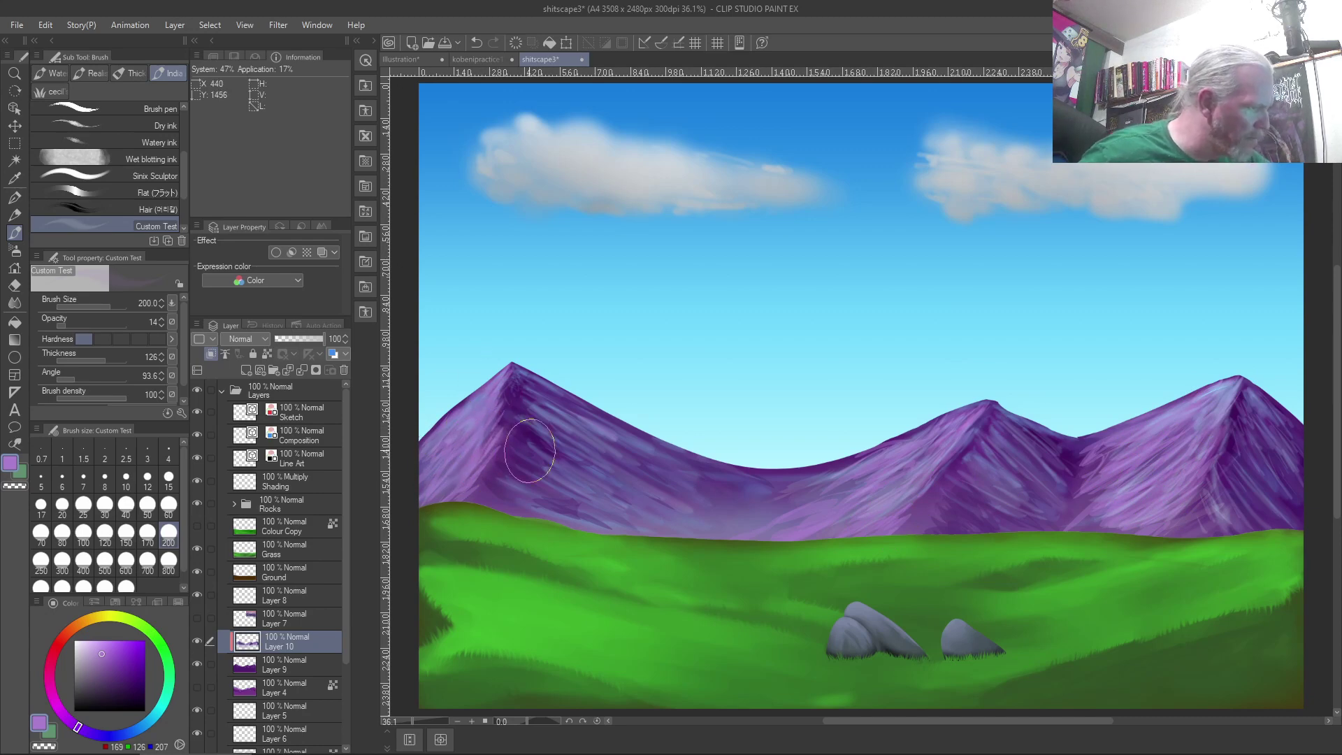
Choose a dark purple, shade the mountain slopes faintly, and sample the dark purple of the left mountain's shadow.
{"action": "left_click", "coordinate": [120, 663]}
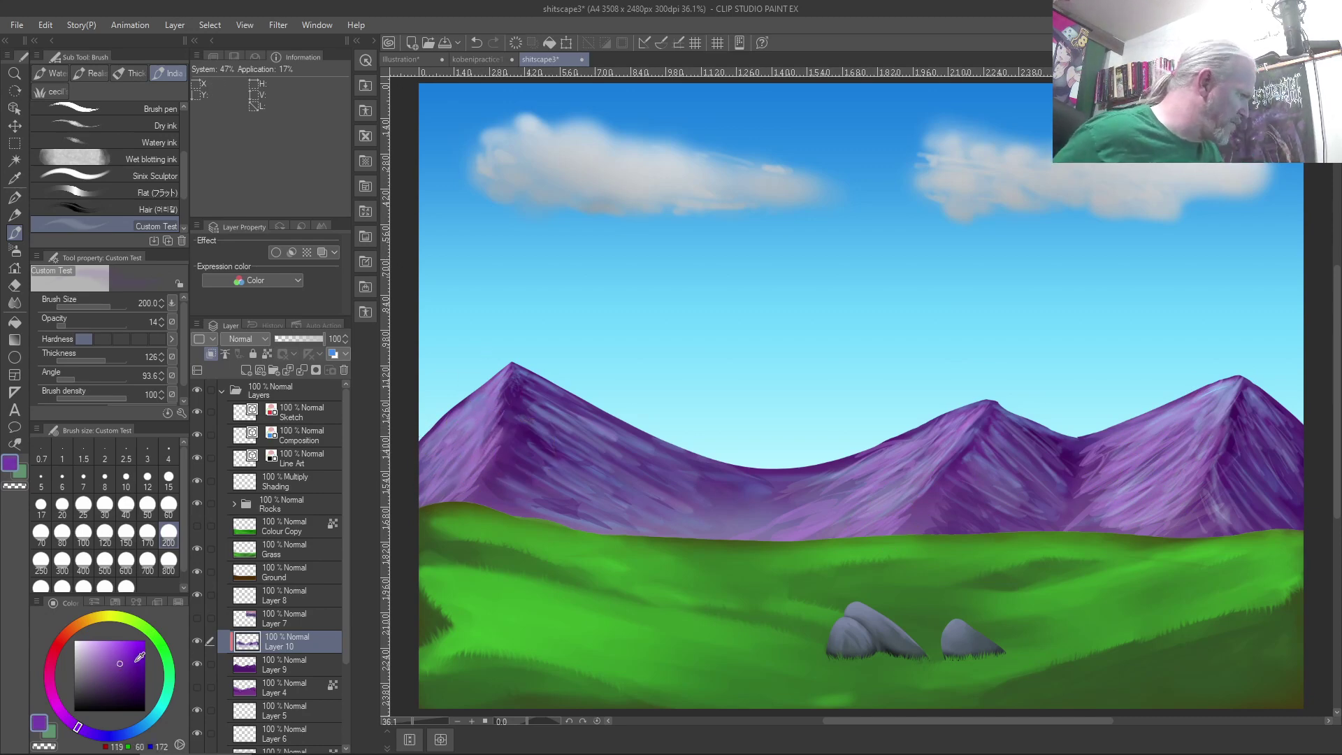
{"action": "left_click", "coordinate": [127, 669]}
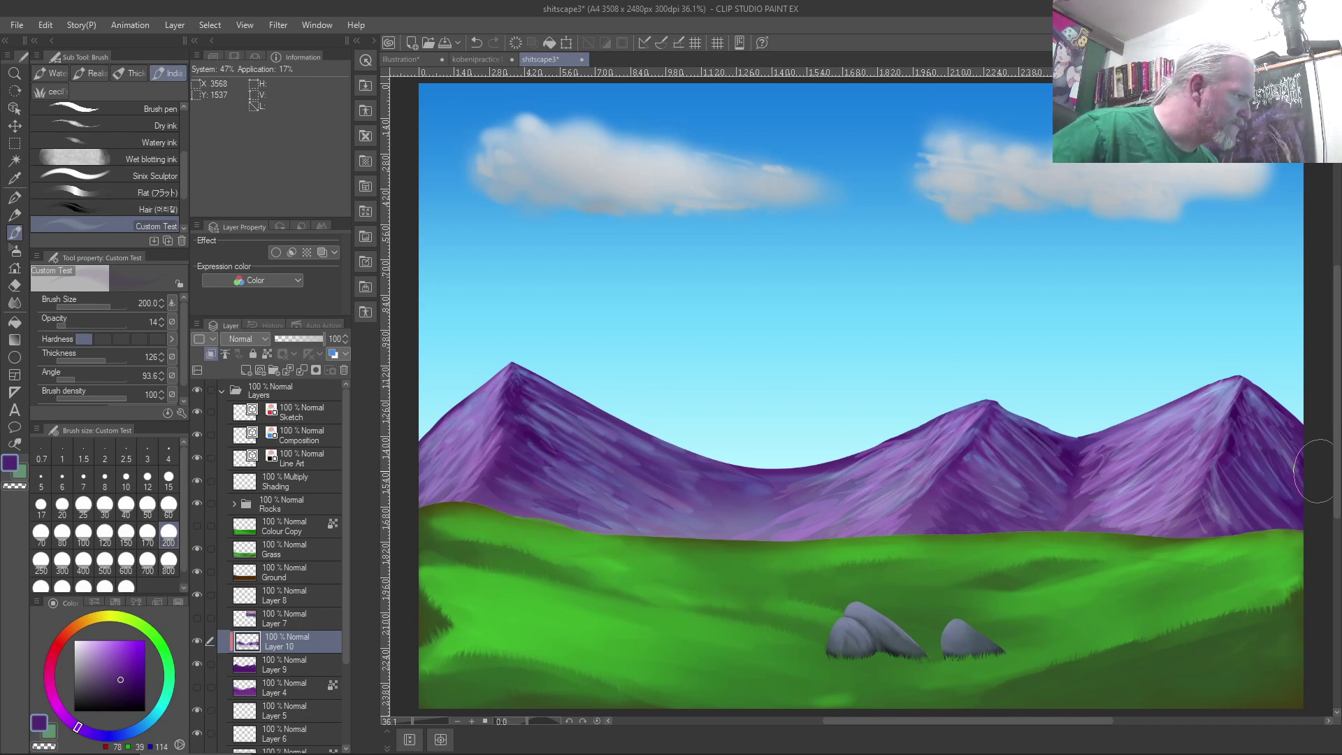
{"action": "right_click", "coordinate": [510, 467]}
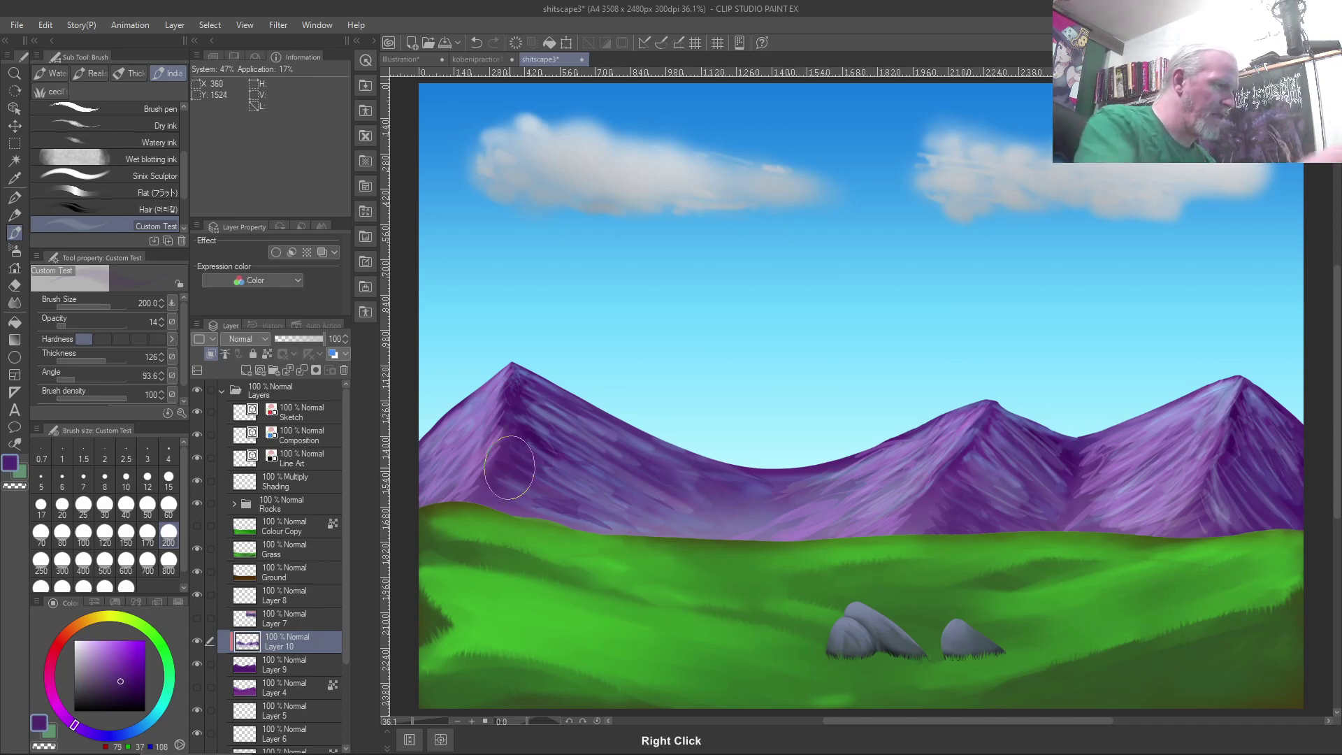
Set the brush to maximum hardness, thickness 100 and angle 0, and shade the dip between the middle and right mountains.
{"action": "left_click", "coordinate": [158, 338]}
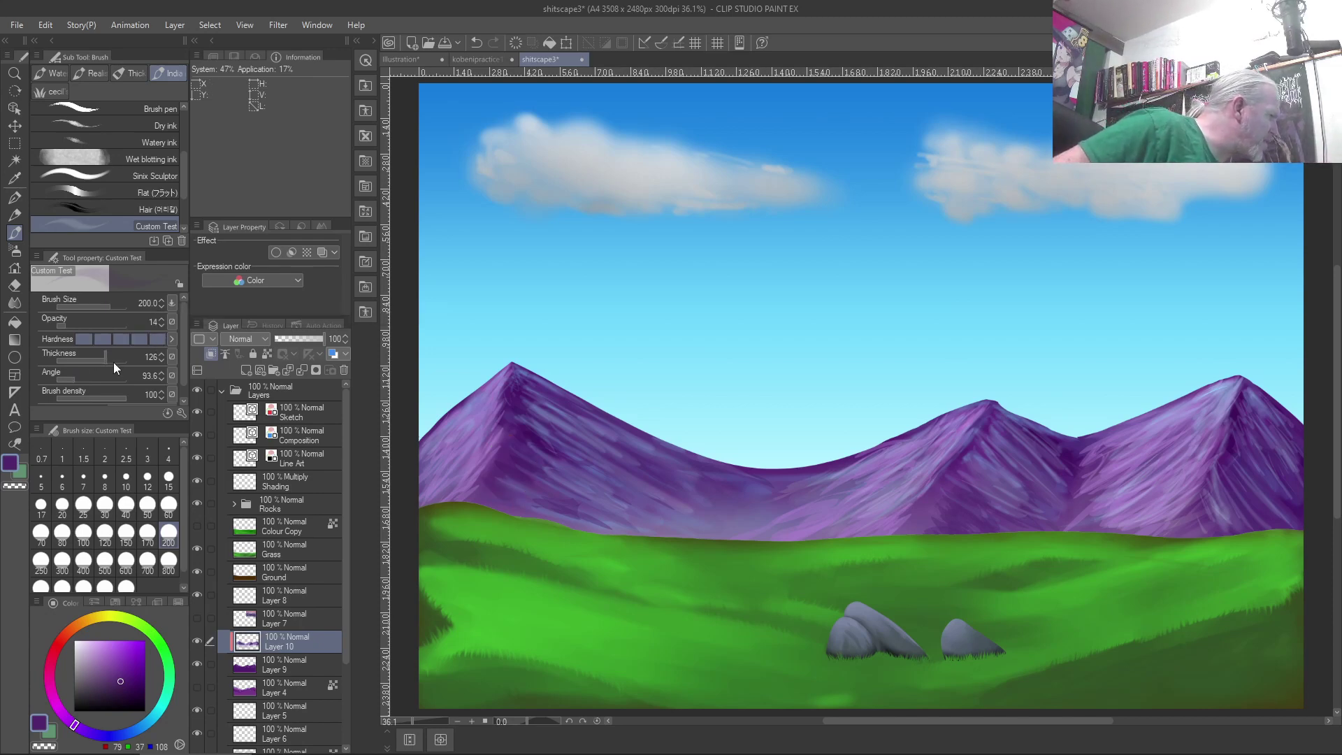
{"action": "left_click_drag", "start_coordinate": [106, 365], "coordinate": [103, 366]}
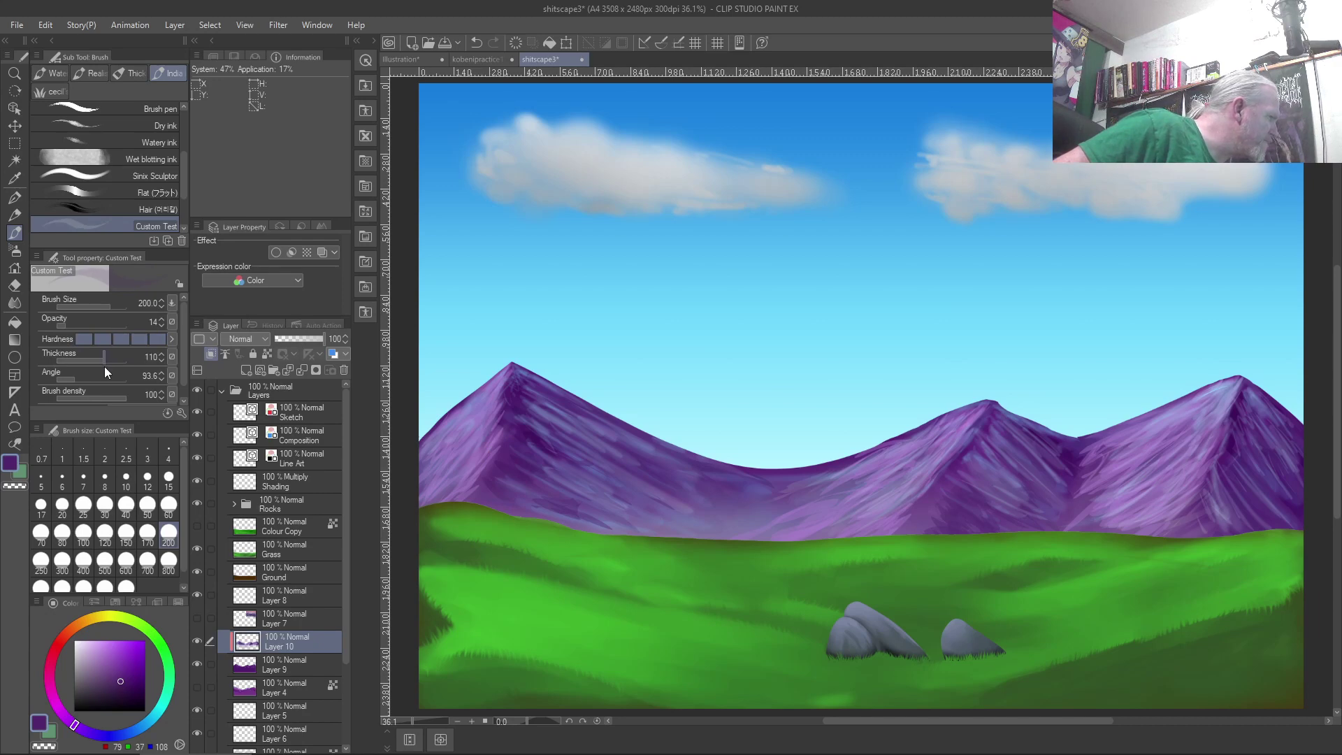
{"action": "left_click", "coordinate": [162, 360]}
{"action": "left_click_drag", "start_coordinate": [78, 380], "coordinate": [68, 381]}
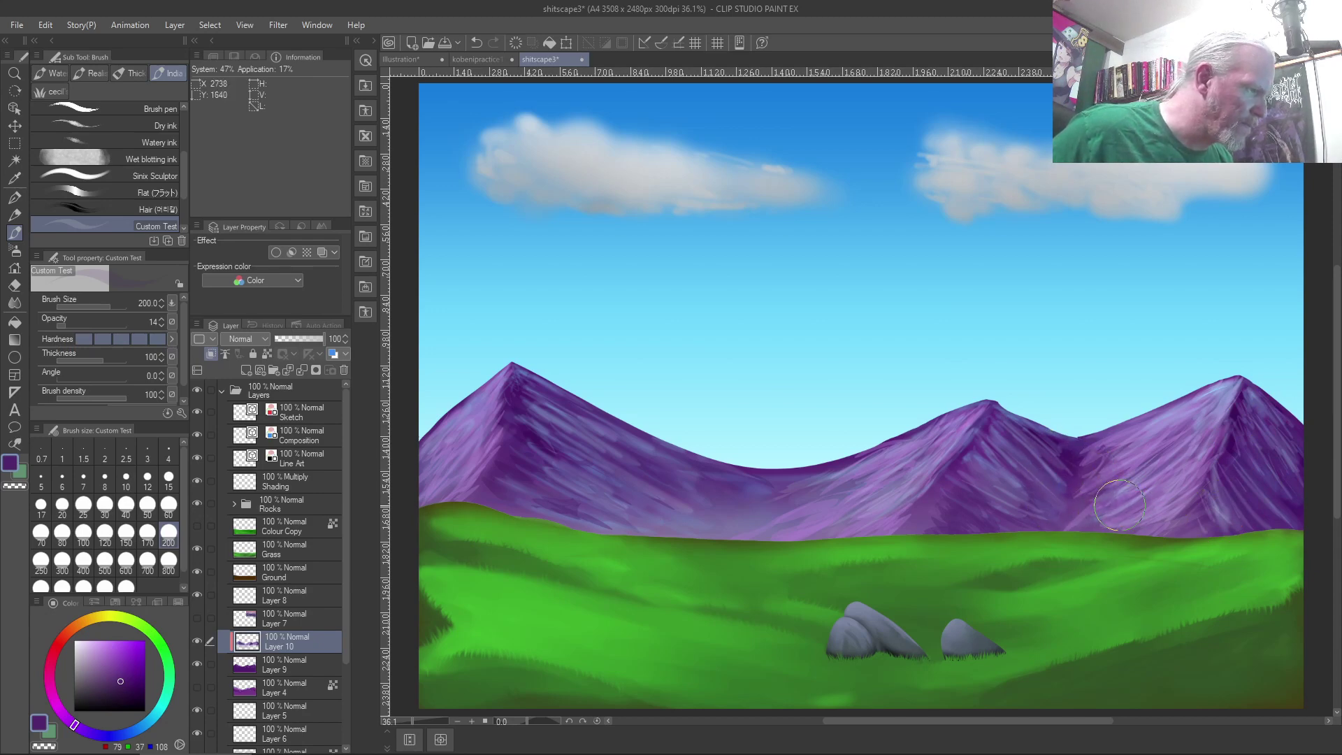
{"action": "mouse_move", "coordinate": [1062, 463]}
{"action": "left_mouse_down"}
{"action": "mouse_move", "coordinate": [1102, 505]}
{"action": "mouse_move", "coordinate": [1042, 482]}
{"action": "mouse_move", "coordinate": [1071, 502]}
{"action": "mouse_move", "coordinate": [1041, 459]}
{"action": "mouse_move", "coordinate": [1104, 511]}
{"action": "mouse_move", "coordinate": [1061, 461]}
{"action": "mouse_move", "coordinate": [1114, 506]}
{"action": "mouse_move", "coordinate": [1079, 481]}
{"action": "mouse_move", "coordinate": [1063, 498]}
{"action": "mouse_move", "coordinate": [1003, 492]}
{"action": "mouse_move", "coordinate": [1038, 504]}
{"action": "mouse_move", "coordinate": [1042, 453]}
{"action": "mouse_move", "coordinate": [1099, 506]}
{"action": "left_mouse_up"}
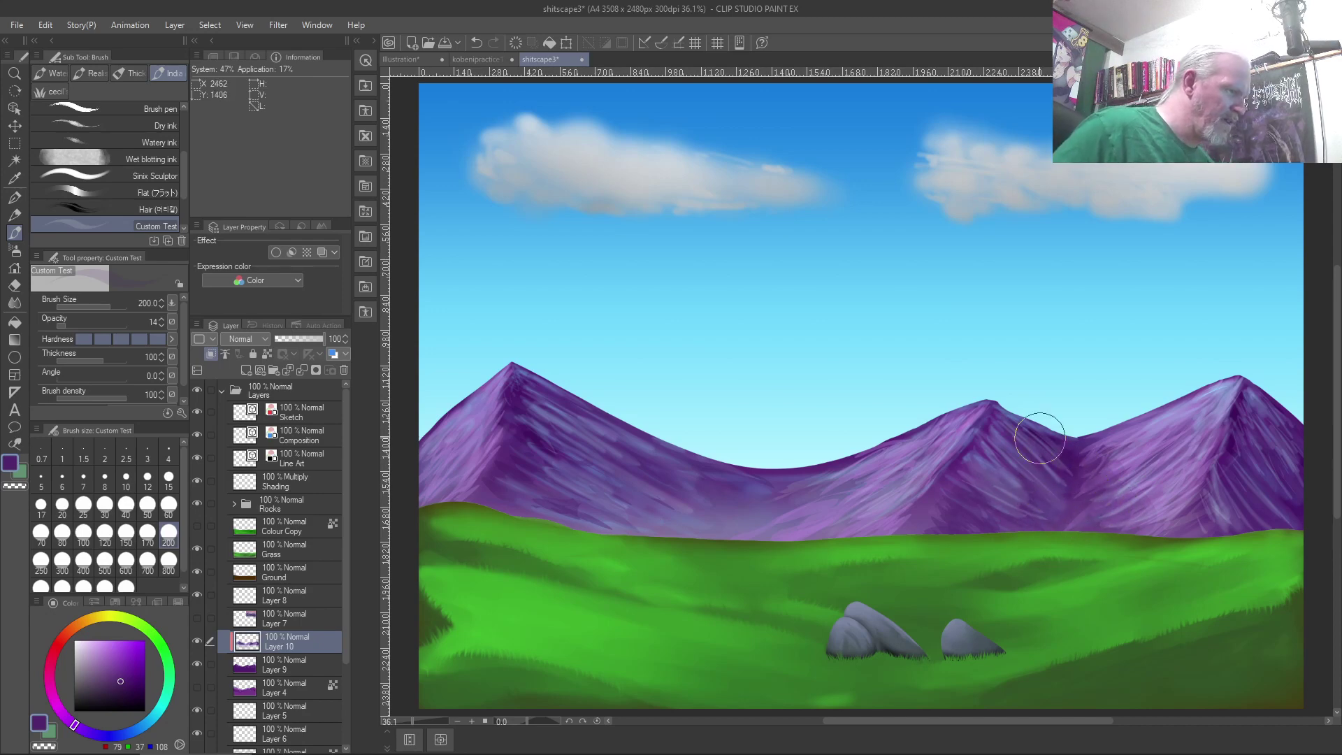
With a mid purple, brush size 60 and opacity 100, extend the middle mountain's right slope over the base of the right mountain.
{"action": "left_click", "coordinate": [115, 674]}
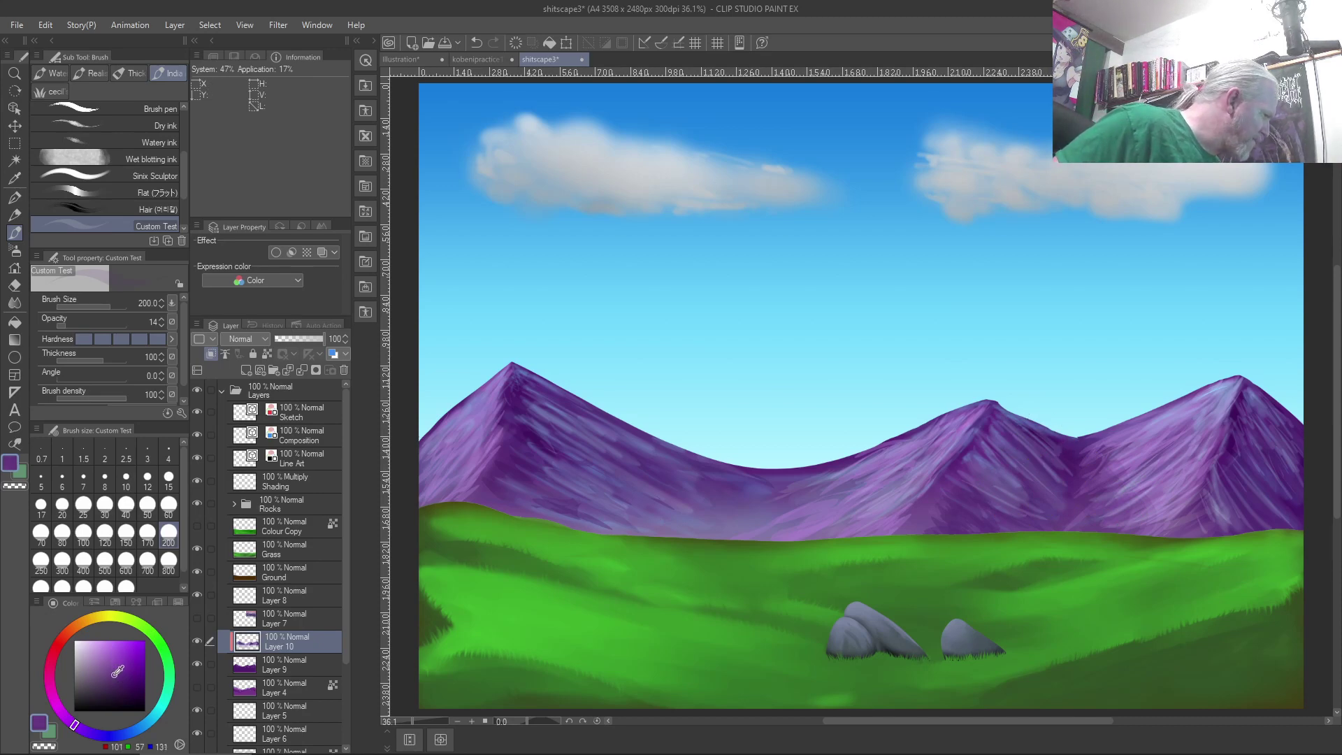
{"action": "mouse_move", "coordinate": [1054, 454]}
{"action": "left_mouse_down"}
{"action": "mouse_move", "coordinate": [1080, 485]}
{"action": "mouse_move", "coordinate": [1069, 458]}
{"action": "mouse_move", "coordinate": [1048, 456]}
{"action": "left_mouse_up"}
{"action": "key", "text": "bracketleft"}
{"action": "key", "text": "bracketleft"}
{"action": "key", "text": "bracketleft"}
{"action": "key", "text": "bracketleft"}
{"action": "key", "text": "bracketleft"}
{"action": "key", "text": "bracketleft"}
{"action": "key", "text": "bracketleft"}
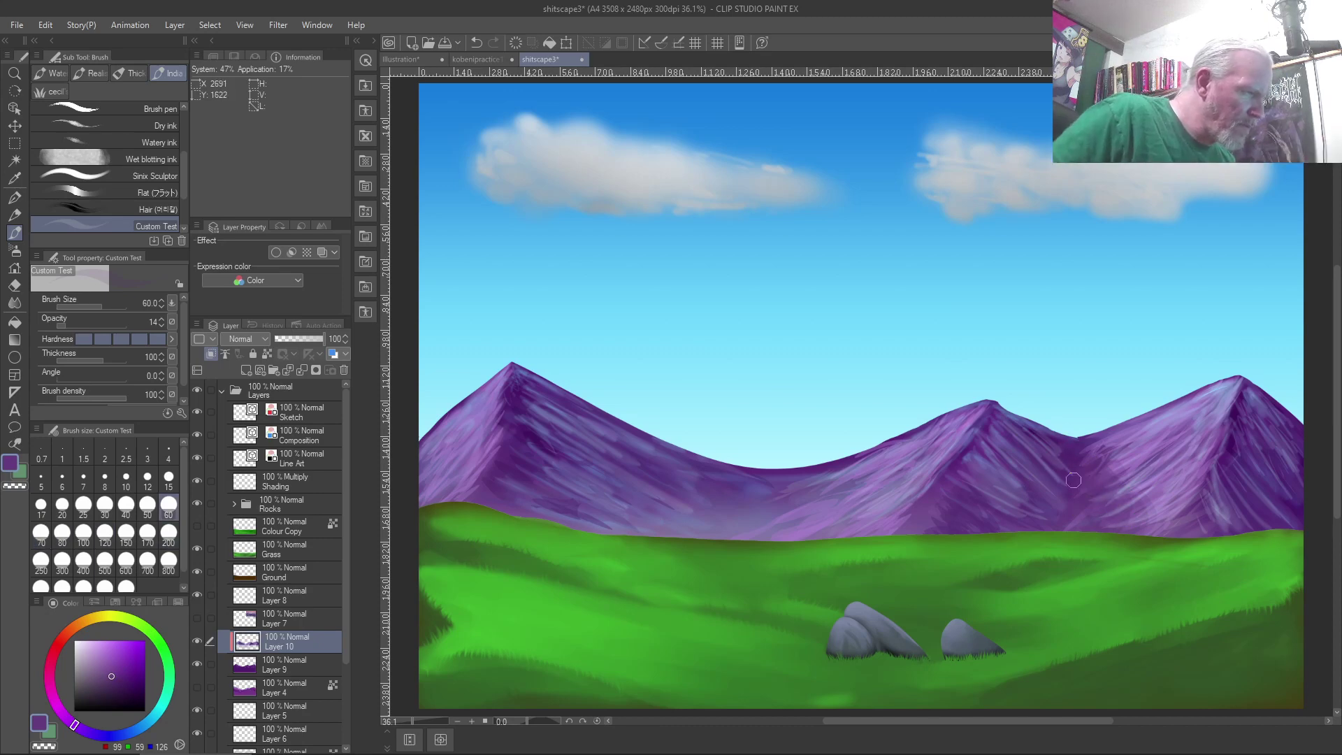
{"action": "left_click_drag", "start_coordinate": [54, 324], "coordinate": [216, 342]}
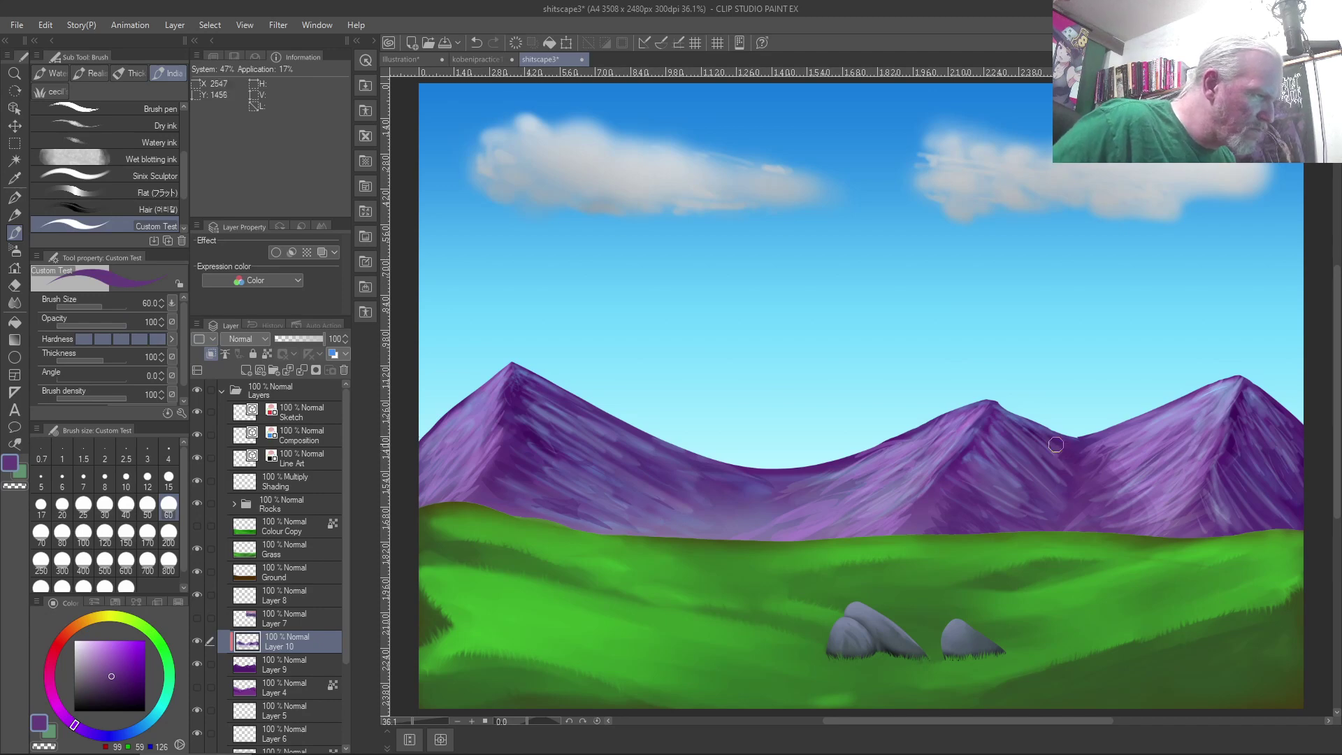
{"action": "left_click_drag", "start_coordinate": [1080, 453], "coordinate": [1084, 458]}
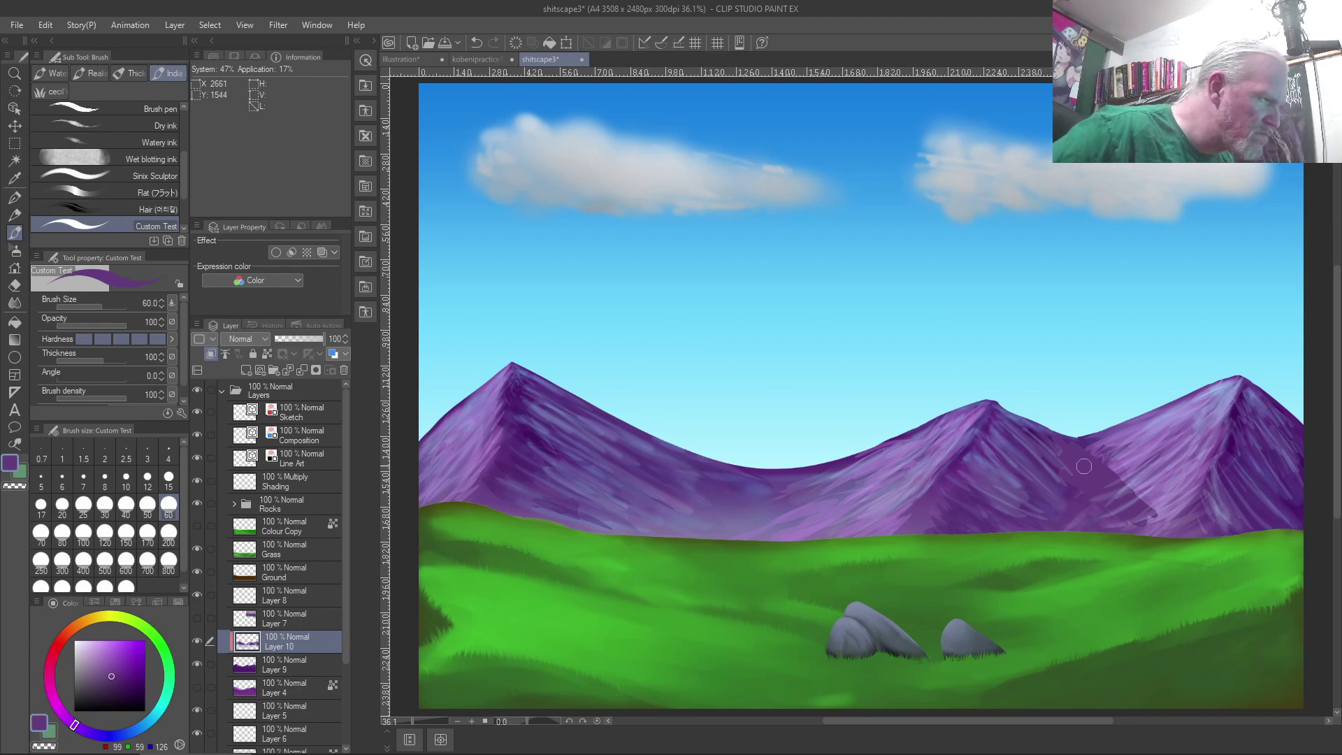
Choose a darker purple and paint diagonal streaks along the extended slope between the middle and right mountains.
{"action": "left_click", "coordinate": [121, 681]}
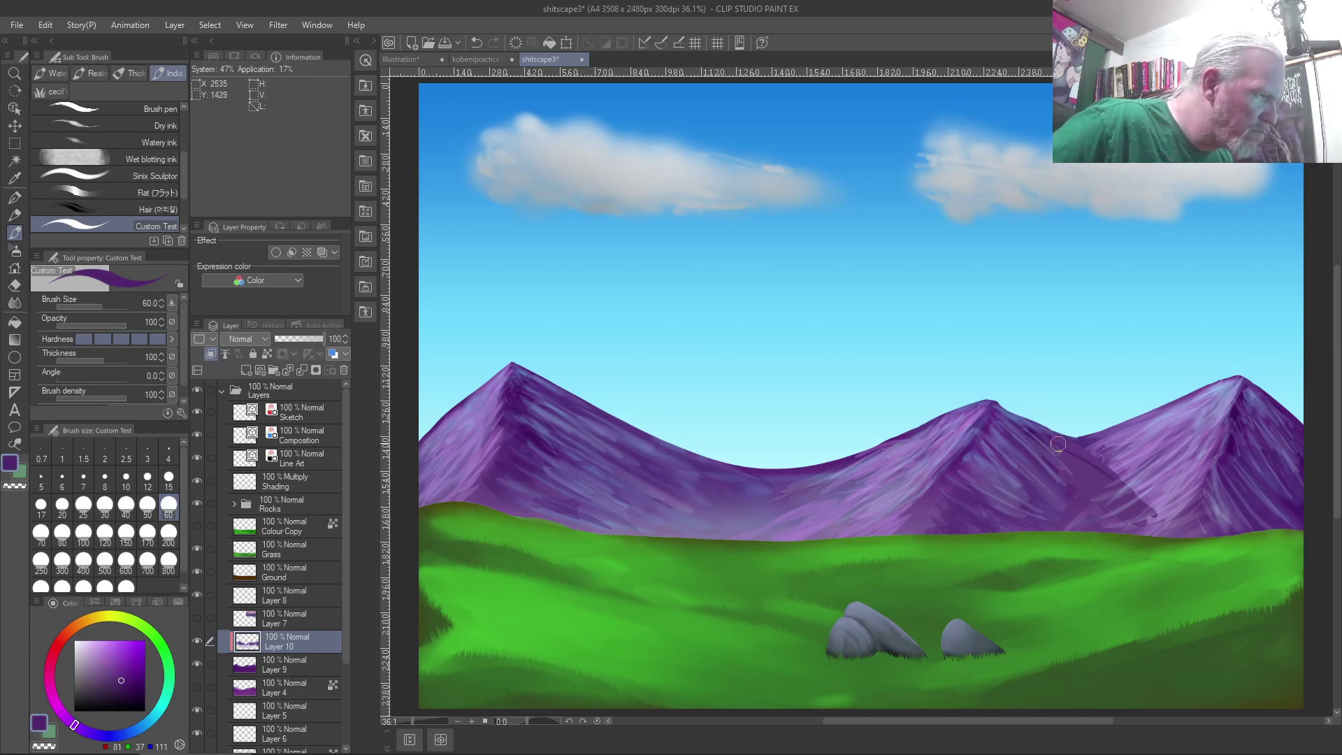
{"action": "mouse_move", "coordinate": [1074, 448]}
{"action": "left_mouse_down"}
{"action": "mouse_move", "coordinate": [1108, 475]}
{"action": "mouse_move", "coordinate": [1074, 442]}
{"action": "left_mouse_up"}
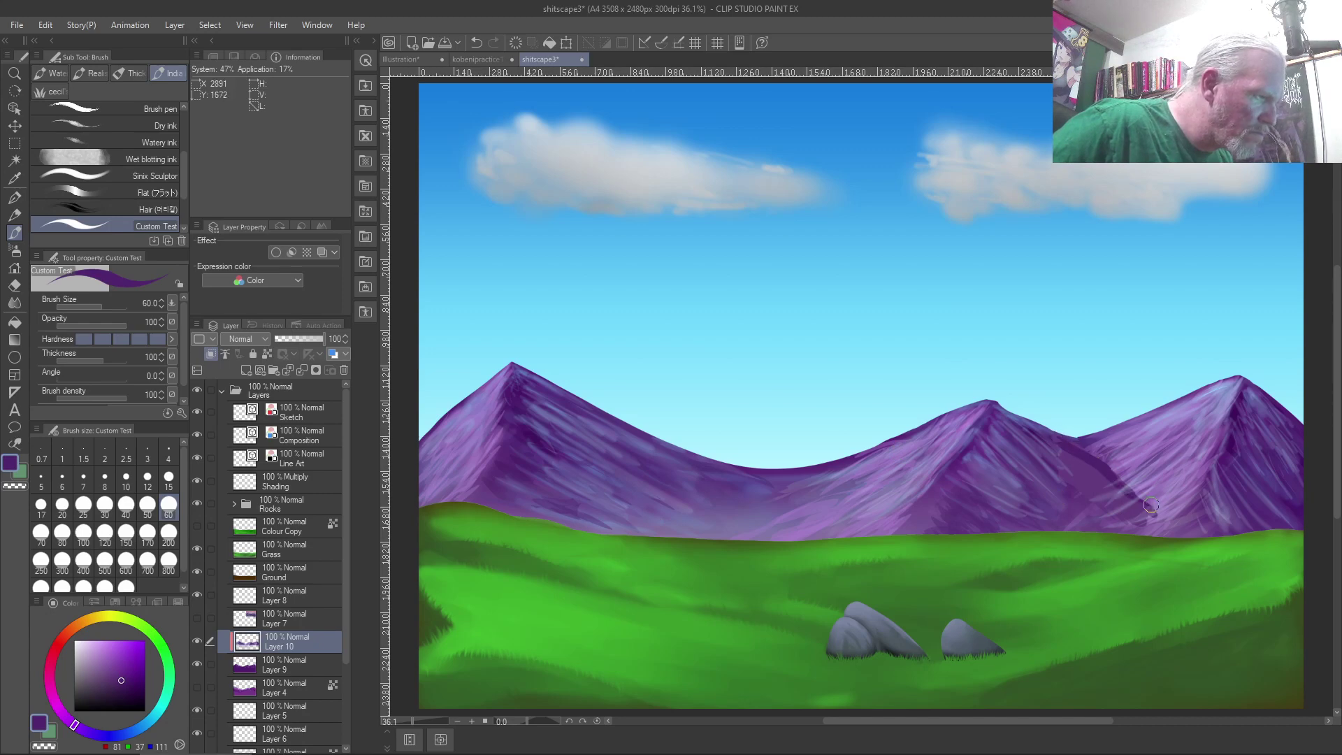
{"action": "mouse_move", "coordinate": [1121, 486]}
{"action": "left_mouse_down"}
{"action": "mouse_move", "coordinate": [1059, 449]}
{"action": "mouse_move", "coordinate": [1124, 518]}
{"action": "mouse_move", "coordinate": [1064, 486]}
{"action": "mouse_move", "coordinate": [1103, 514]}
{"action": "mouse_move", "coordinate": [1044, 520]}
{"action": "mouse_move", "coordinate": [1110, 535]}
{"action": "mouse_move", "coordinate": [1128, 531]}
{"action": "mouse_move", "coordinate": [1097, 505]}
{"action": "left_mouse_up"}
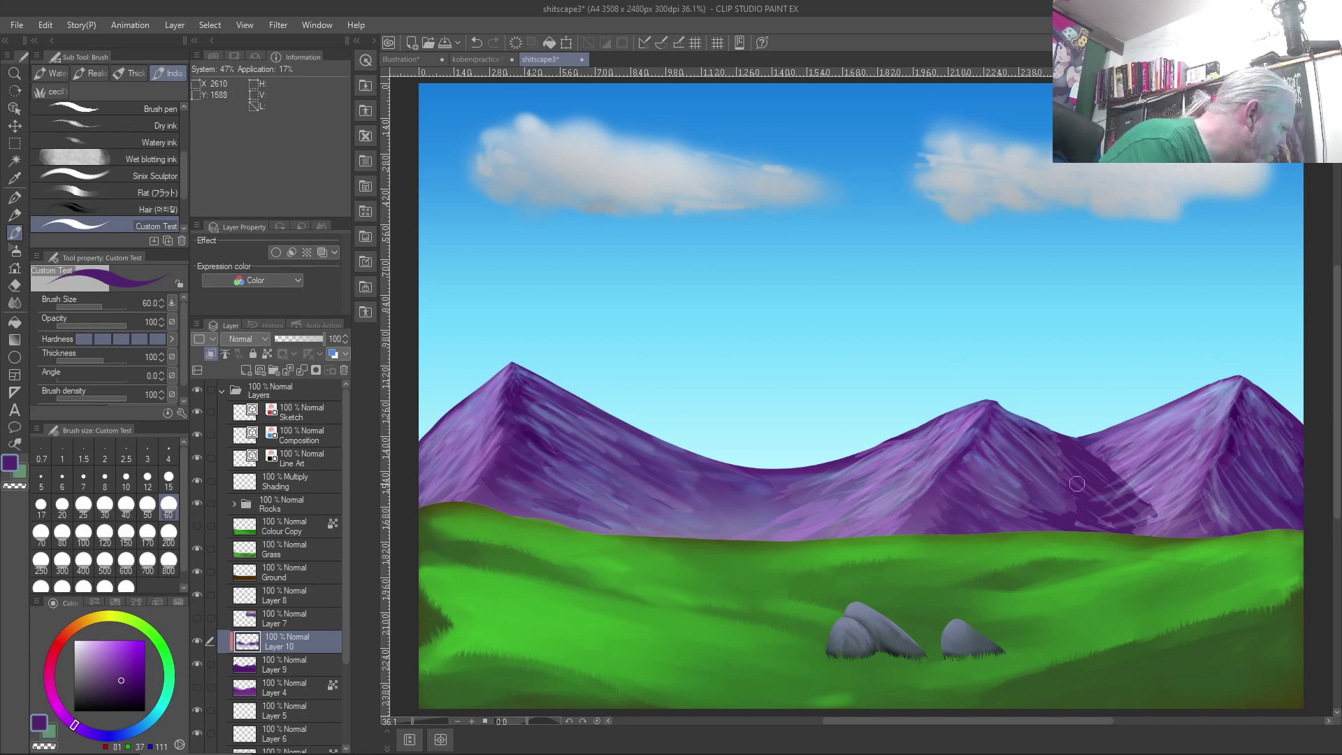
{"action": "left_click", "coordinate": [255, 354]}
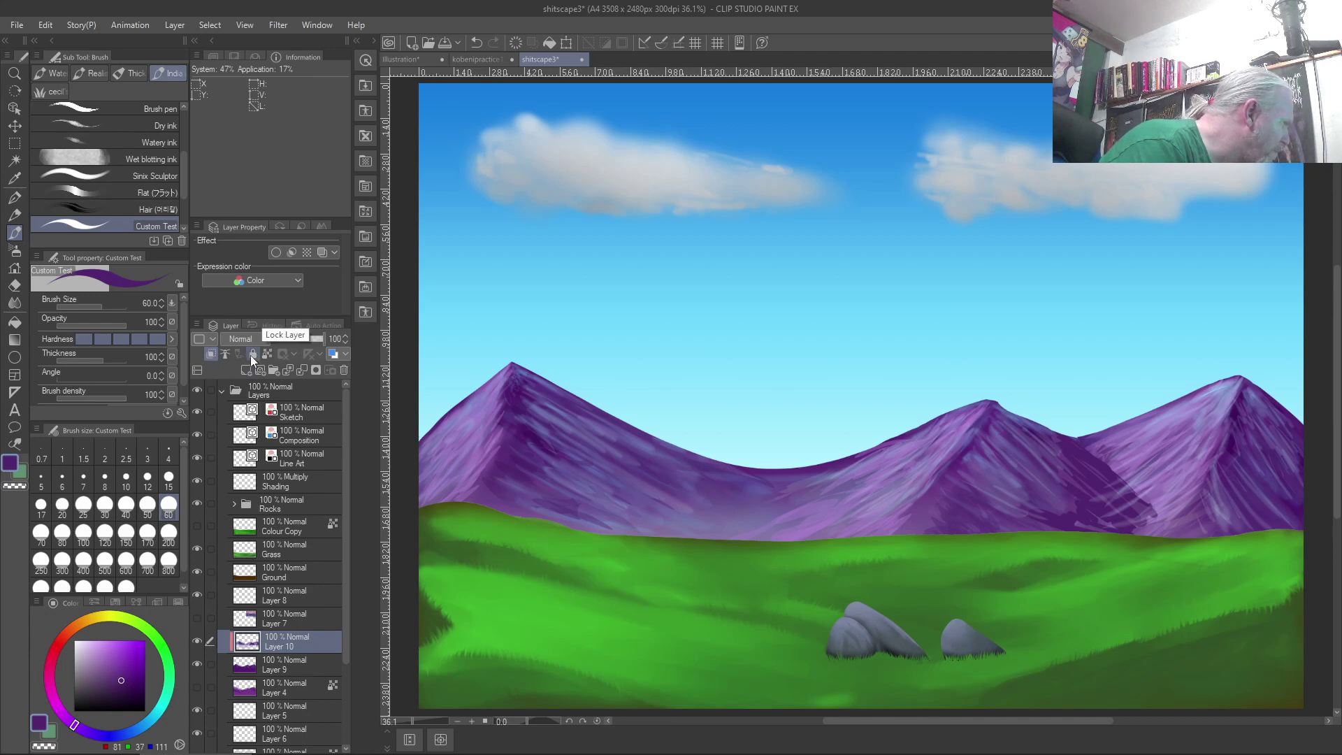
{"action": "left_click", "coordinate": [254, 355]}
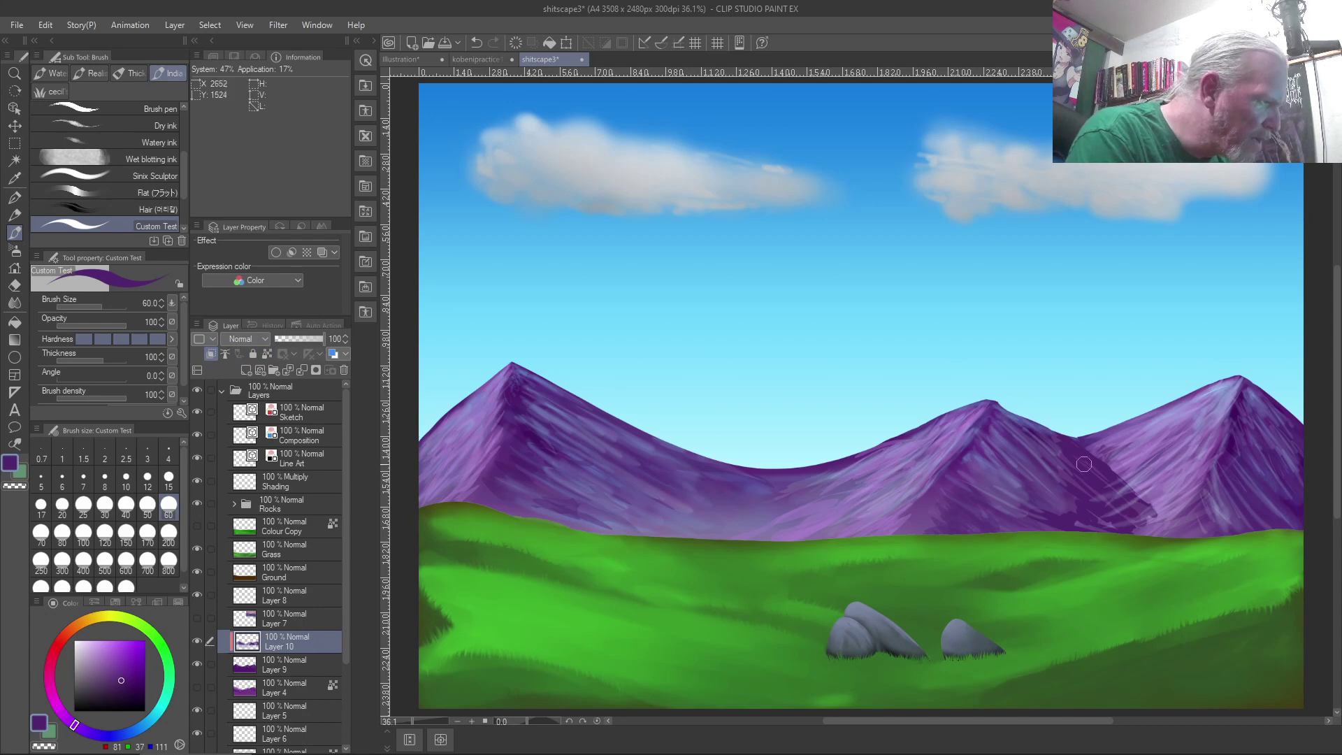
Sample purples from the middle mountain and paint streaks down its extended right slope.
{"action": "right_click", "coordinate": [999, 438]}
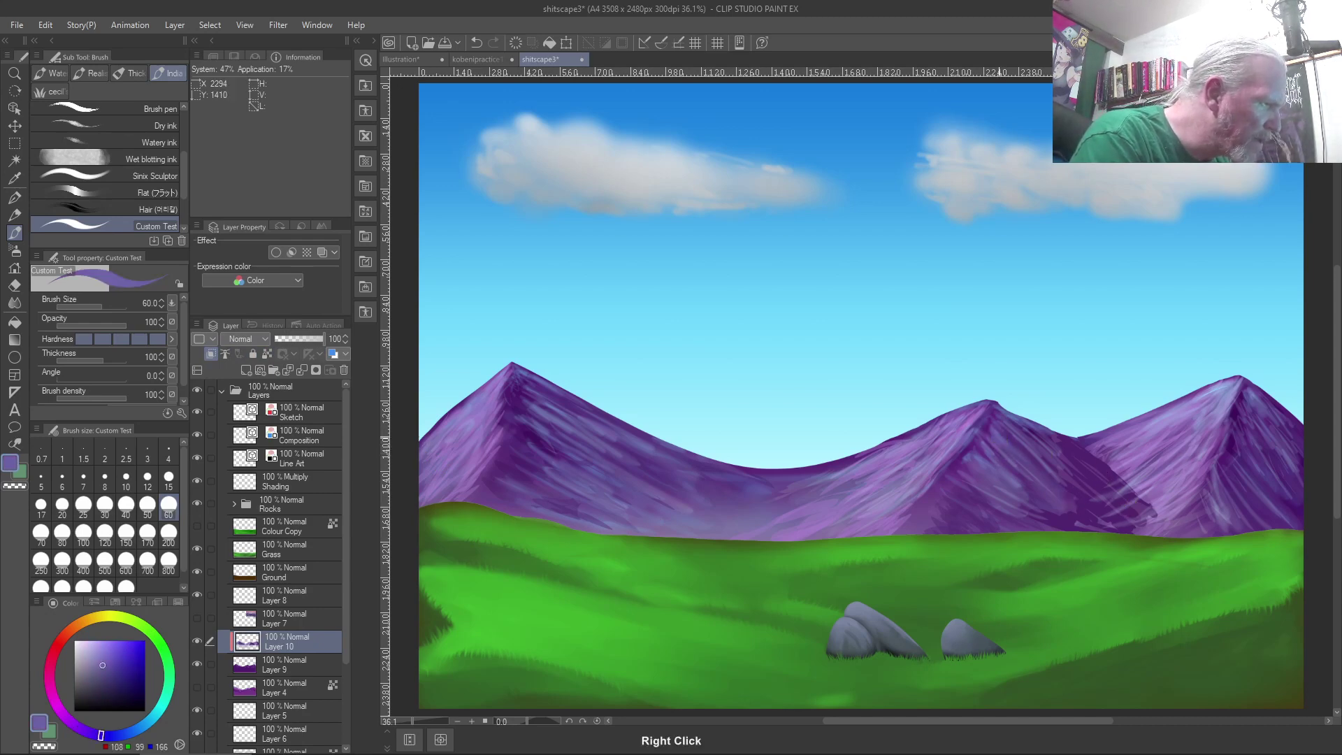
{"action": "left_click_drag", "start_coordinate": [1056, 439], "coordinate": [1093, 497]}
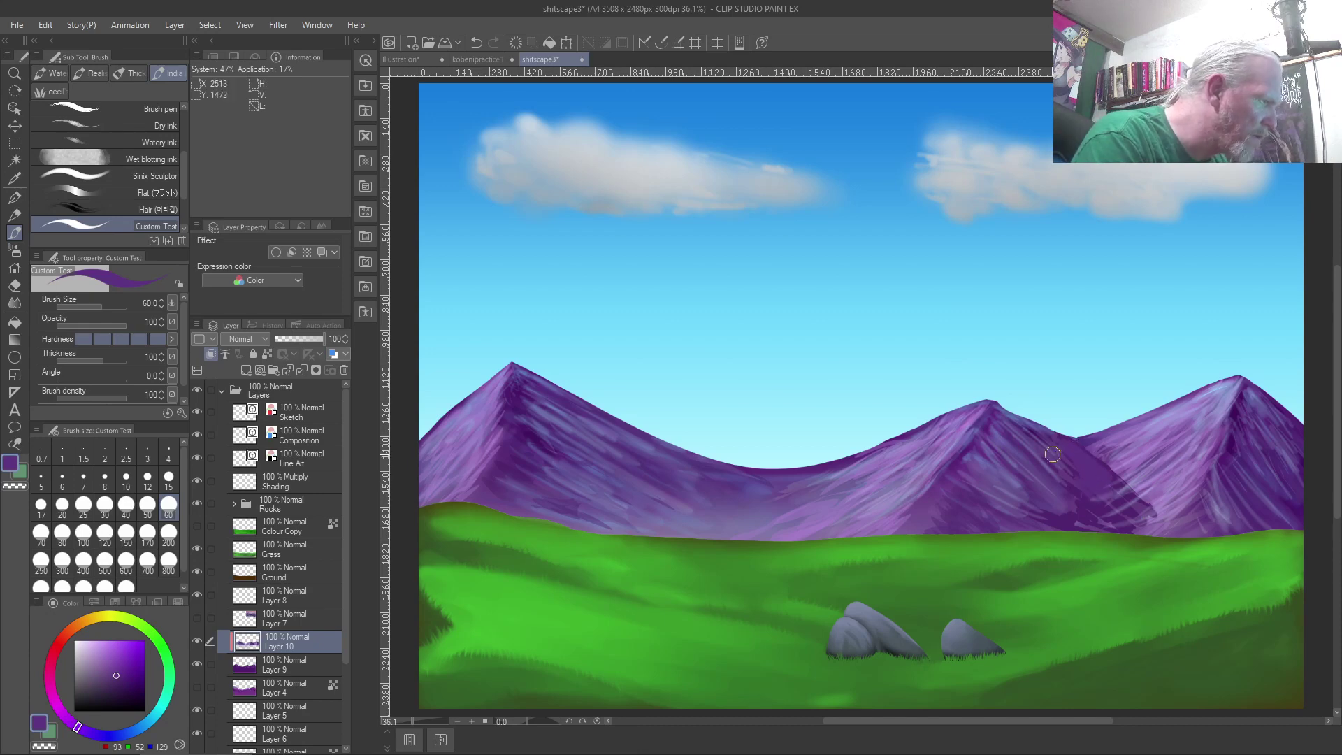
Choose a slate blue and set the brush to size 250 with the lowest hardness.
{"action": "left_click", "coordinate": [131, 732]}
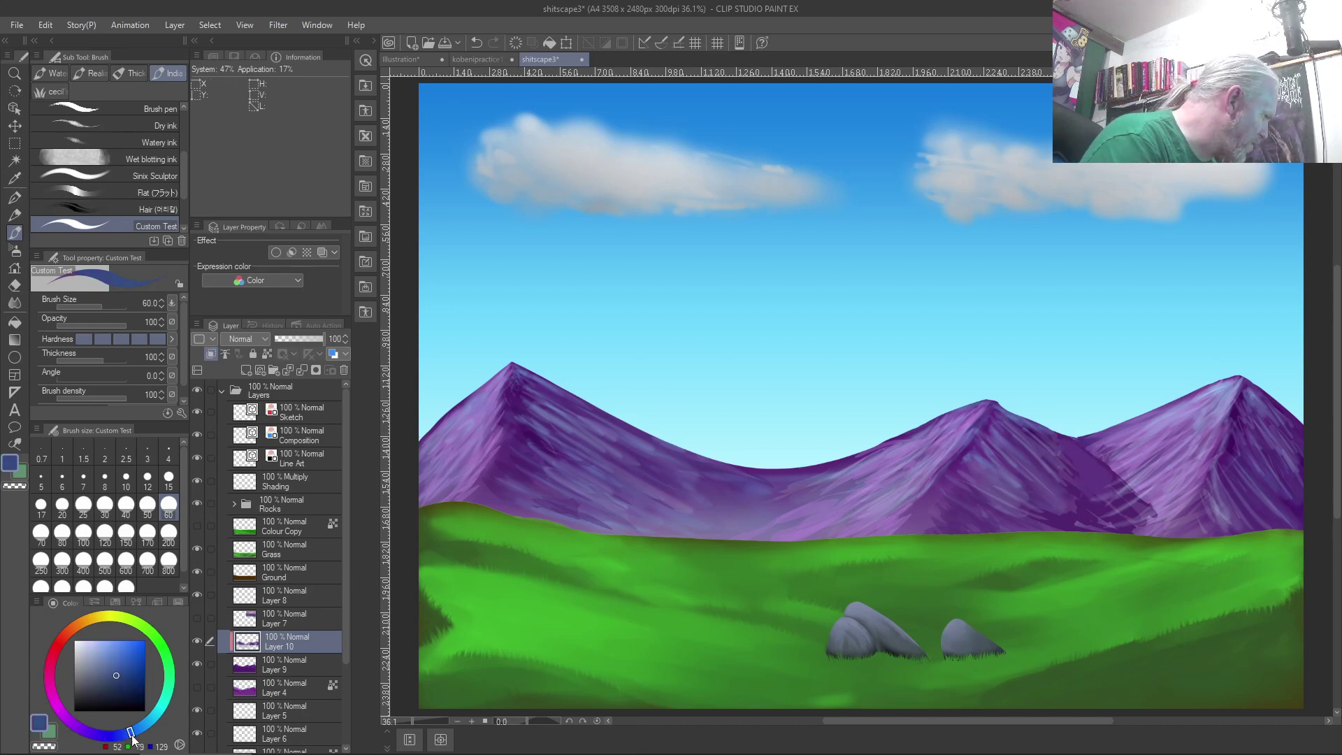
{"action": "left_click_drag", "start_coordinate": [116, 672], "coordinate": [107, 660]}
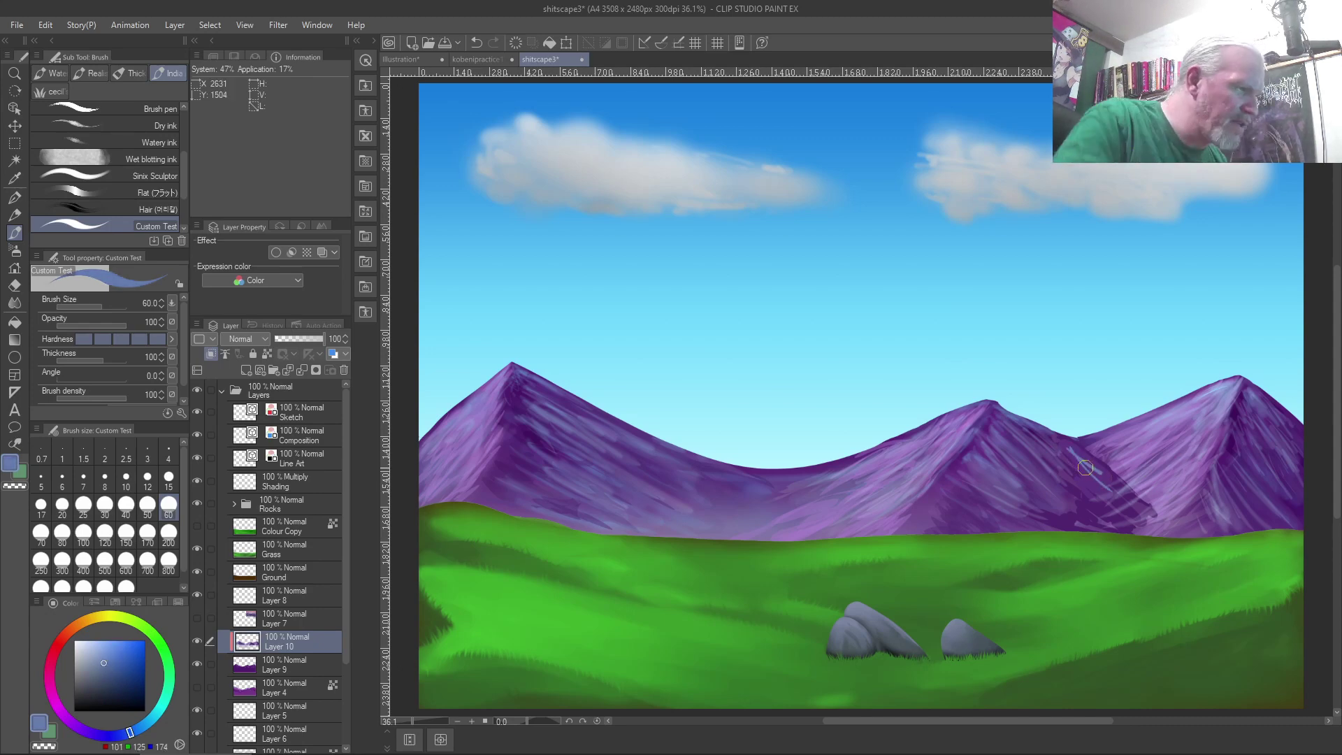
{"action": "left_click", "coordinate": [42, 562]}
{"action": "left_click", "coordinate": [84, 339]}
Try brushing slate blue at full opacity over the middle mountain's extended slope, and undo the blue strokes.
{"action": "mouse_move", "coordinate": [1098, 484]}
{"action": "left_mouse_down"}
{"action": "mouse_move", "coordinate": [1049, 434]}
{"action": "mouse_move", "coordinate": [1109, 480]}
{"action": "mouse_move", "coordinate": [1118, 523]}
{"action": "left_mouse_up"}
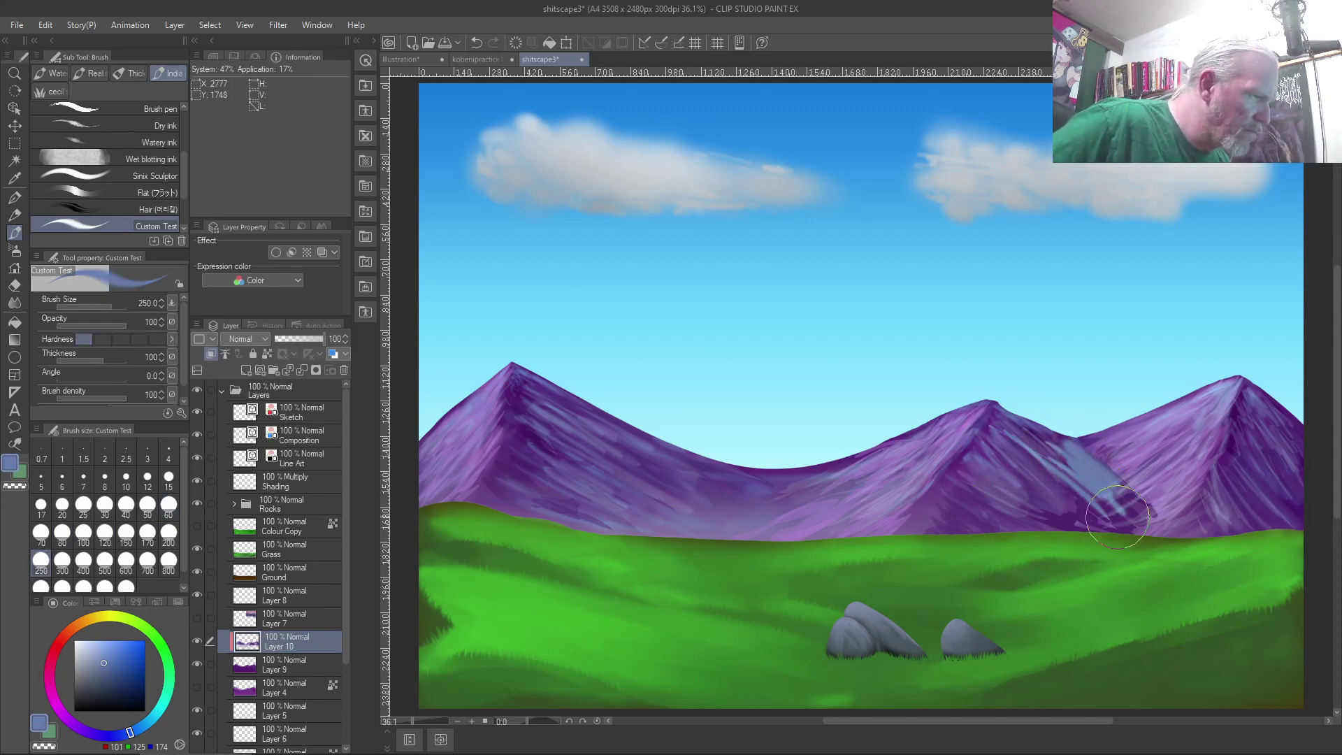
{"action": "key", "text": "ctrl+z"}
{"action": "key", "text": "ctrl+z"}
{"action": "key", "text": "ctrl+z"}
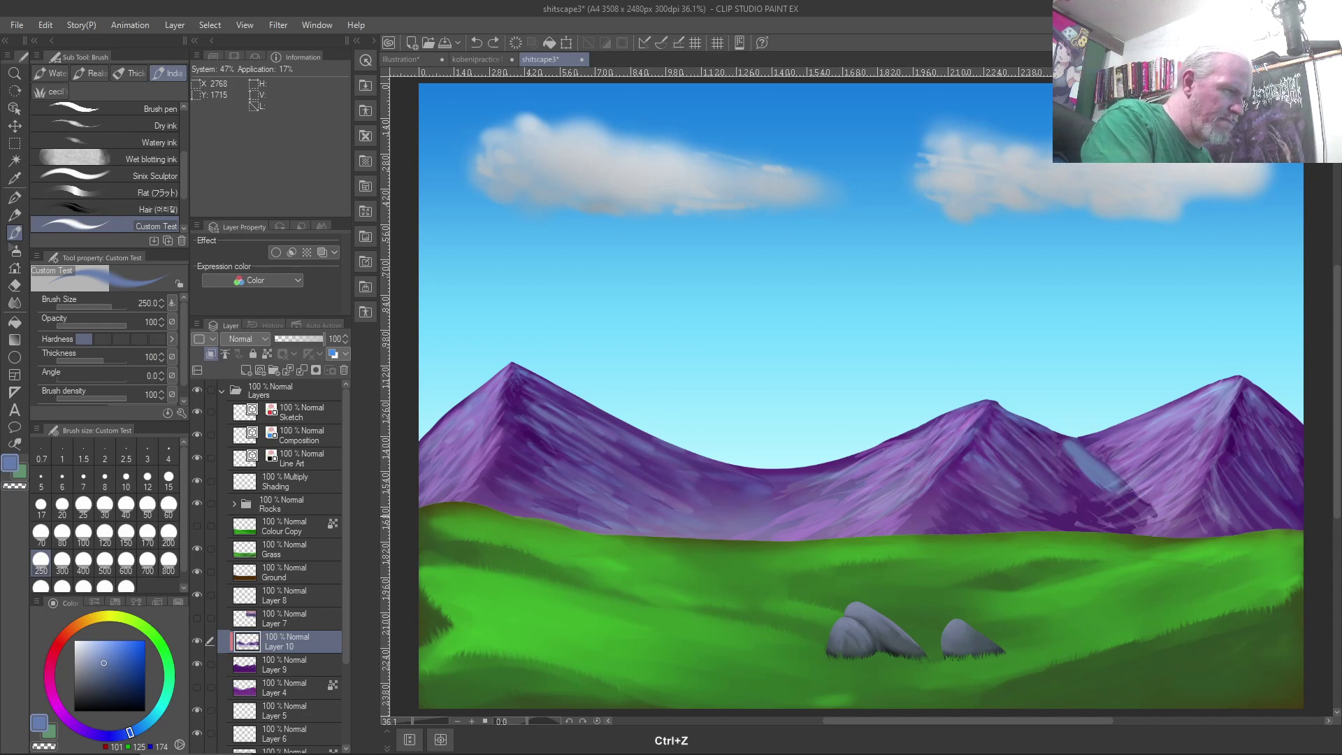
{"action": "key", "text": "ctrl+z"}
{"action": "key", "text": "ctrl+z"}
{"action": "key", "text": "ctrl+z"}
{"action": "key", "text": "ctrl+z"}
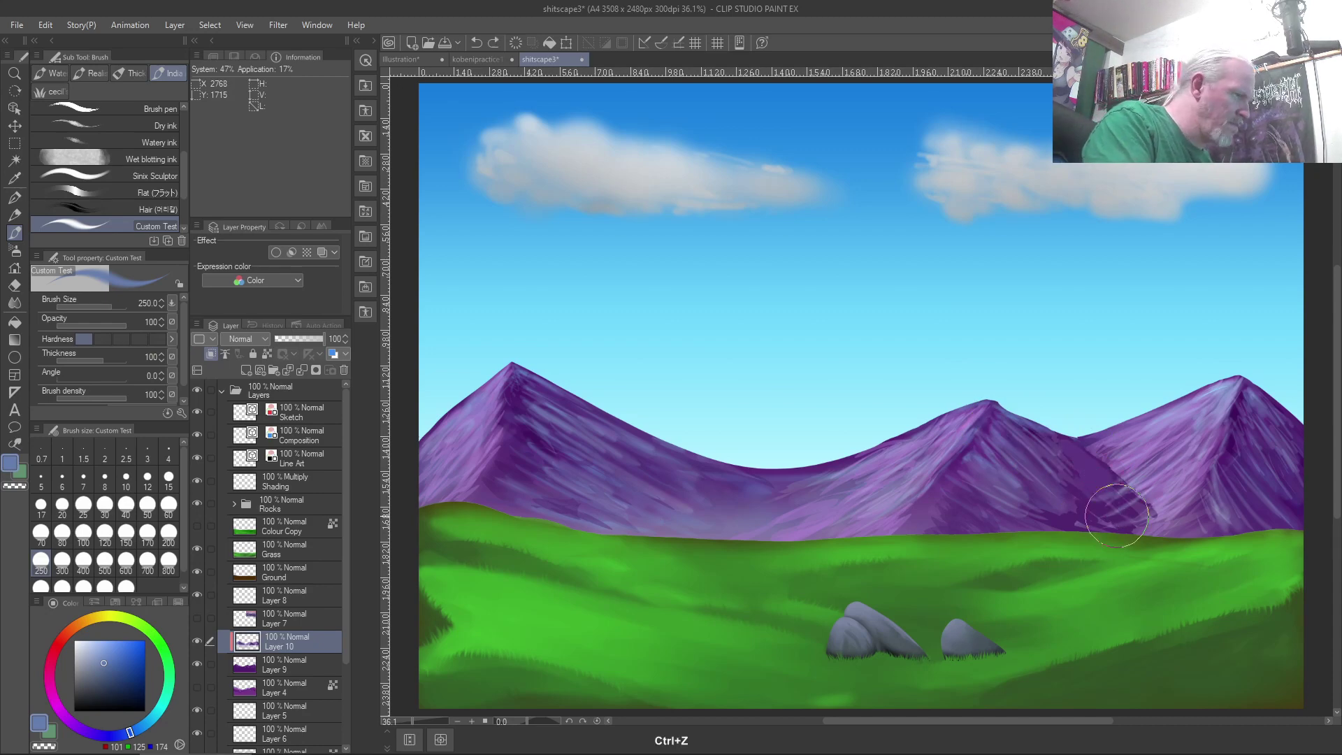
Set the brush opacity to 23, the angle to 133.2 and the thickness to 10.
{"action": "left_click", "coordinate": [59, 325]}
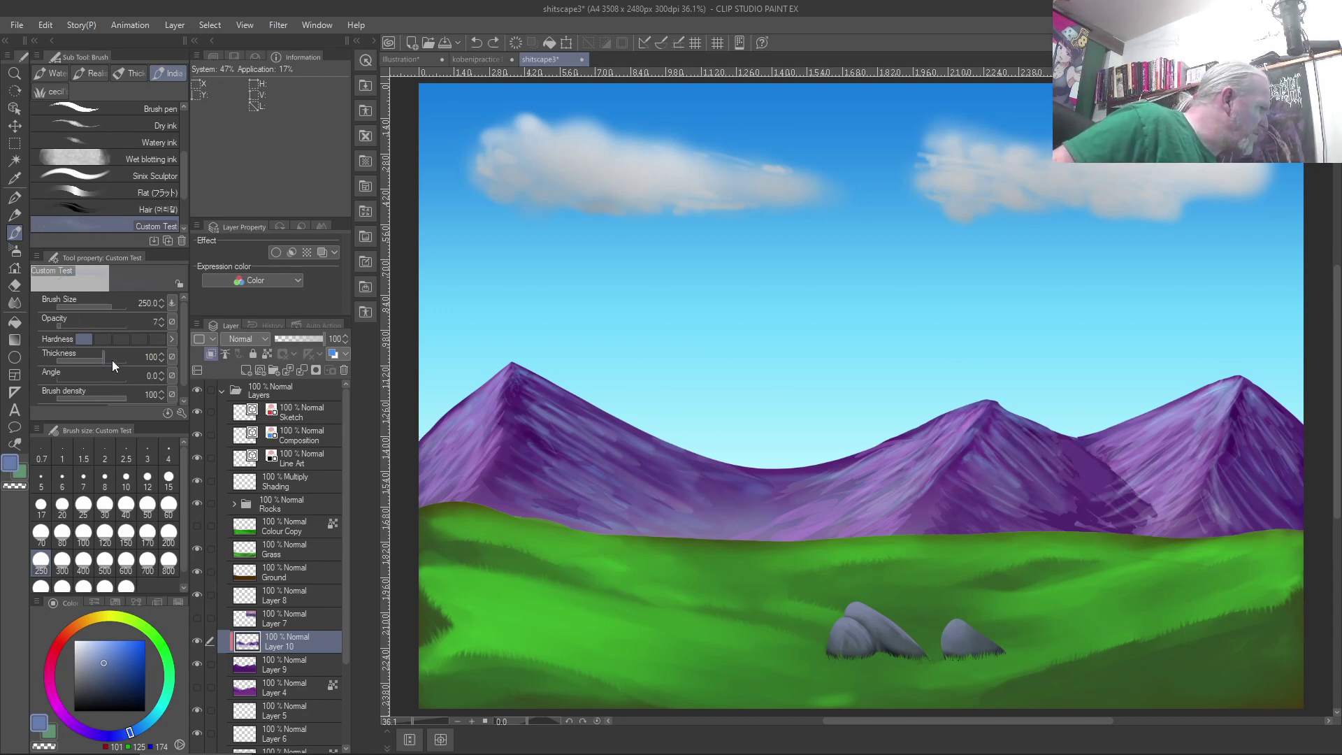
{"action": "left_click", "coordinate": [65, 326]}
{"action": "left_click", "coordinate": [68, 325]}
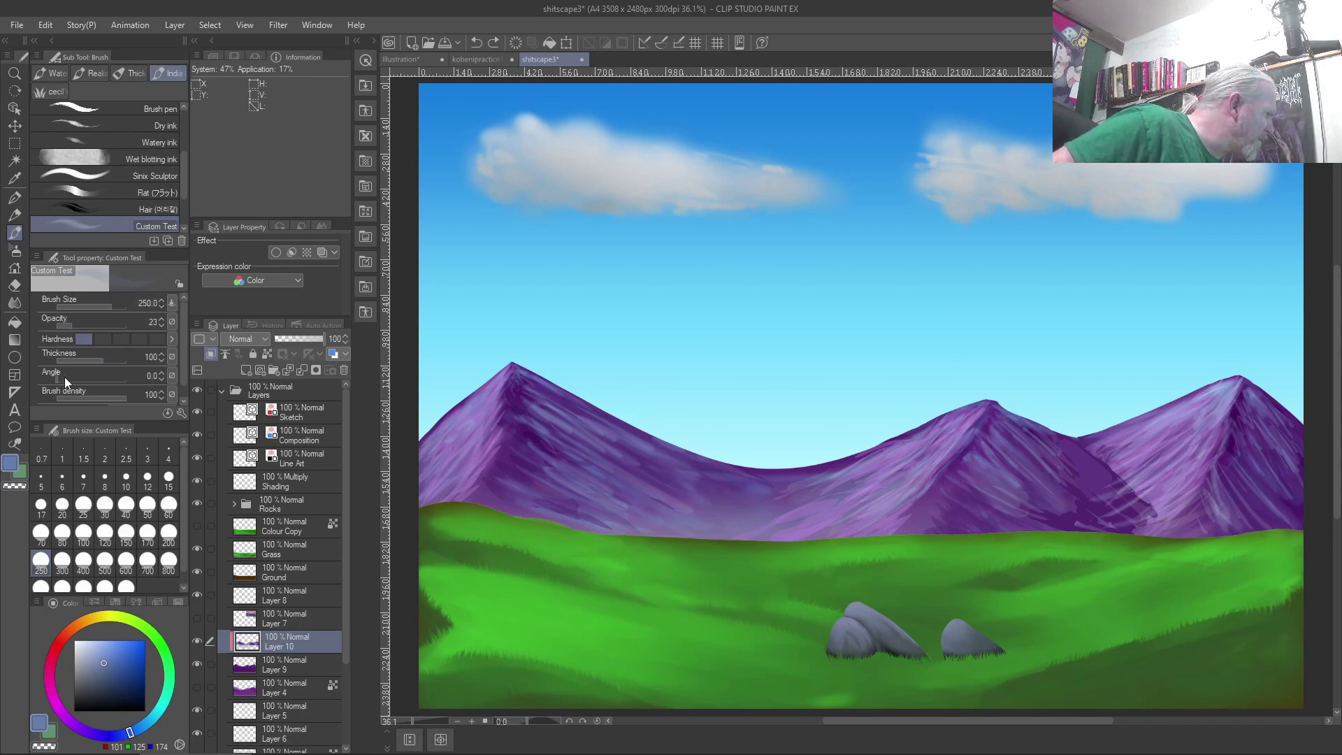
{"action": "left_click", "coordinate": [91, 383]}
{"action": "left_click_drag", "start_coordinate": [90, 383], "coordinate": [84, 381]}
{"action": "left_click_drag", "start_coordinate": [106, 360], "coordinate": [86, 363]}
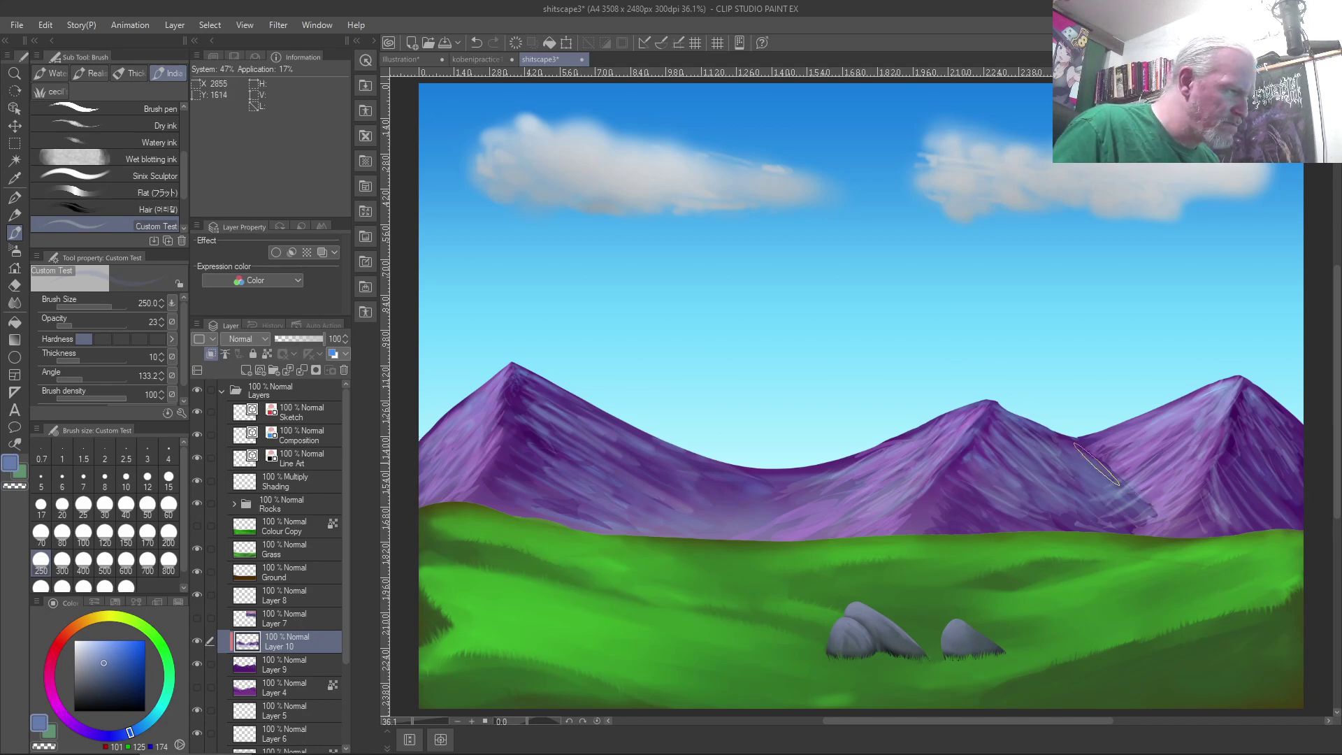
Paint faint slate blue streaks down the middle mountain's extended slope and try softening them with the transparent colour.
{"action": "mouse_move", "coordinate": [1136, 499]}
{"action": "left_mouse_down"}
{"action": "mouse_move", "coordinate": [1074, 457]}
{"action": "mouse_move", "coordinate": [1113, 500]}
{"action": "mouse_move", "coordinate": [1071, 505]}
{"action": "mouse_move", "coordinate": [1136, 511]}
{"action": "mouse_move", "coordinate": [1087, 473]}
{"action": "left_mouse_up"}
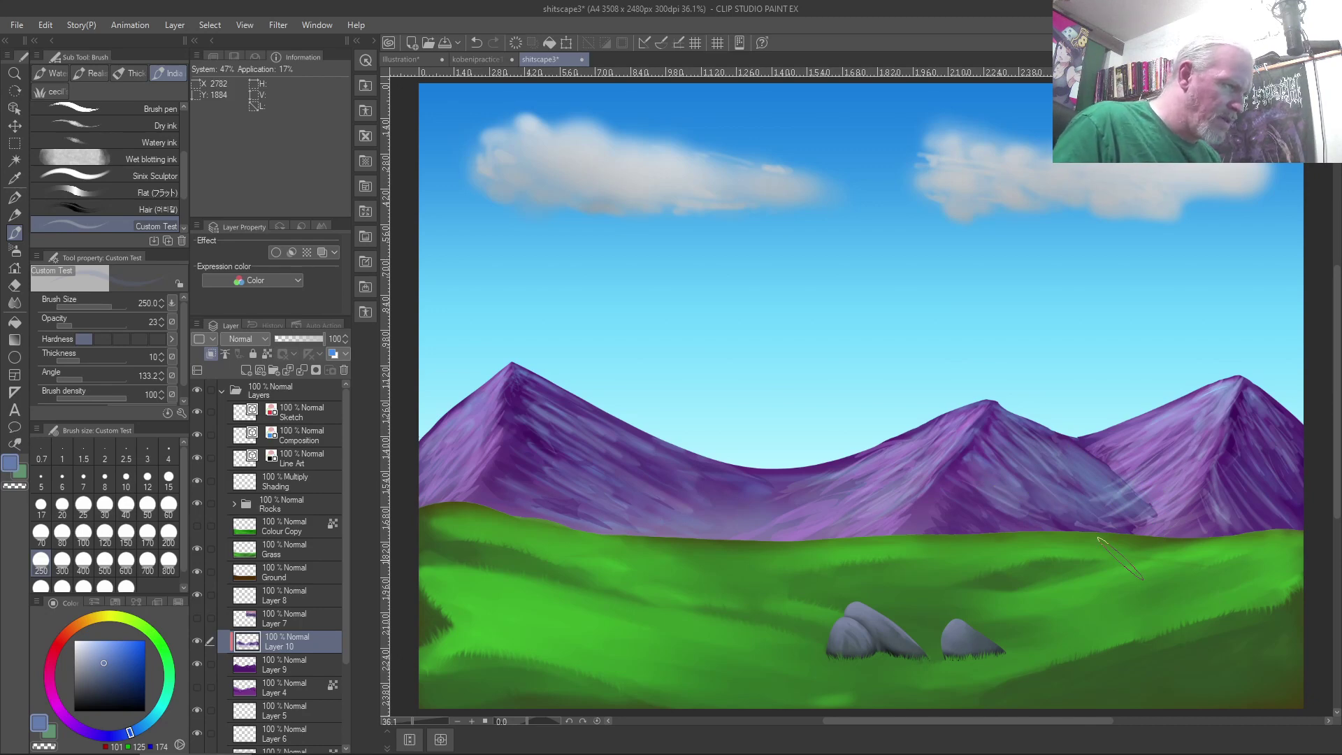
{"action": "mouse_move", "coordinate": [1094, 482]}
{"action": "left_mouse_down"}
{"action": "mouse_move", "coordinate": [1118, 489]}
{"action": "mouse_move", "coordinate": [1100, 471]}
{"action": "left_mouse_up"}
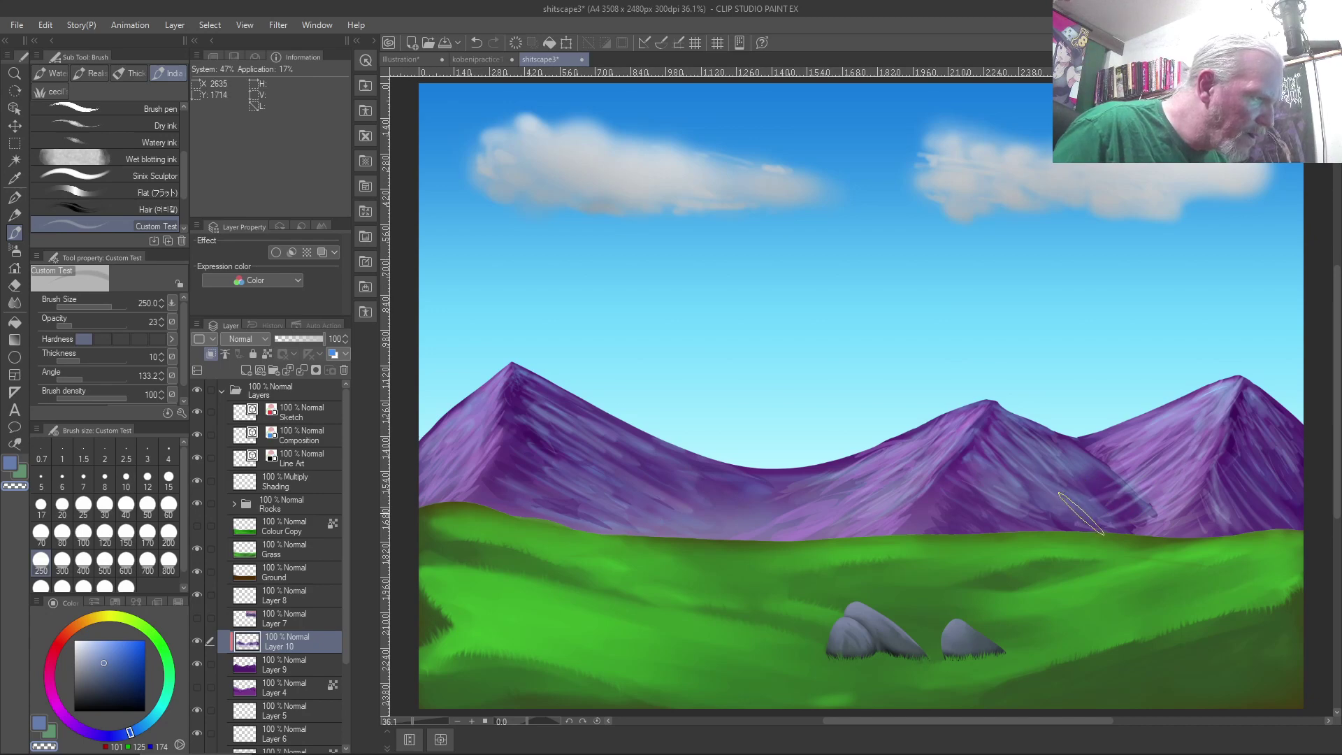
{"action": "key", "text": "ctrl+z"}
{"action": "left_click_drag", "start_coordinate": [1074, 504], "coordinate": [1132, 511]}
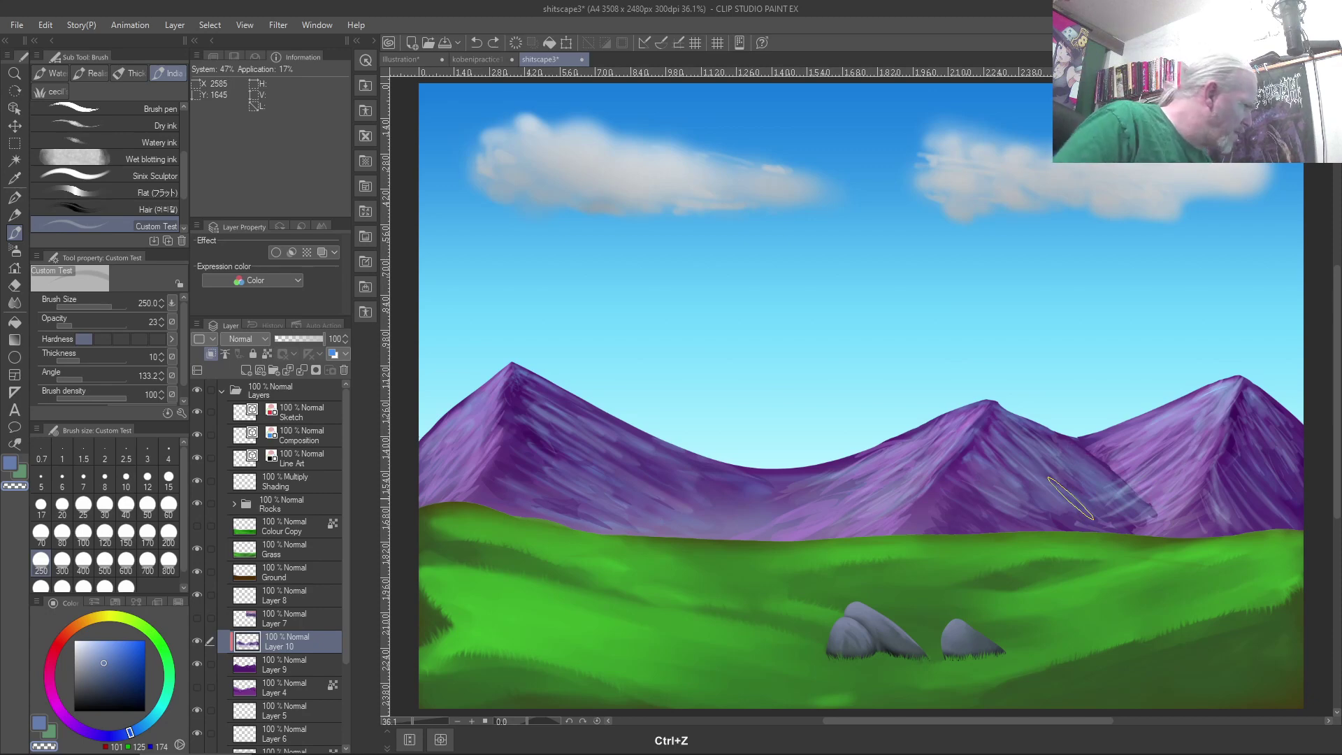
Hide Layer 10, sample the mountains' dark purple and make Layer 9 the active painting layer.
{"action": "left_click", "coordinate": [251, 691]}
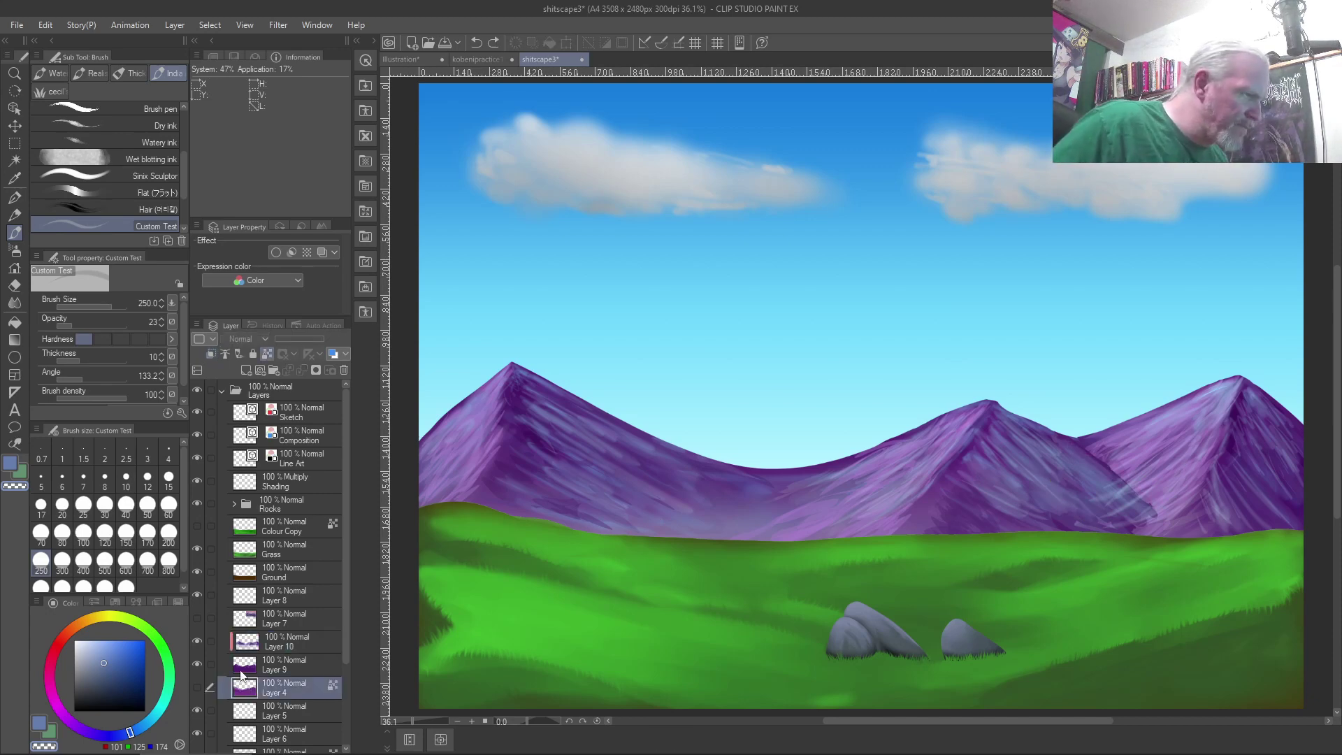
{"action": "left_click", "coordinate": [196, 642]}
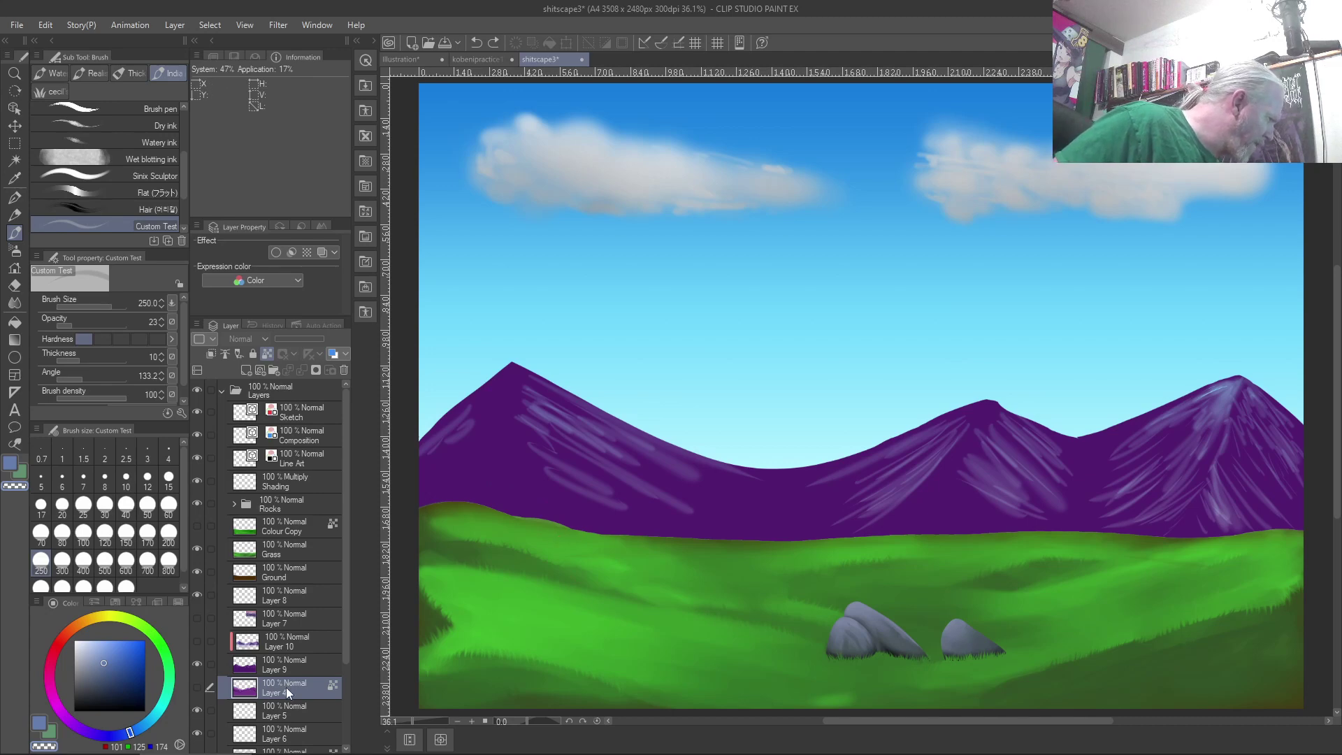
{"action": "right_click", "coordinate": [506, 473]}
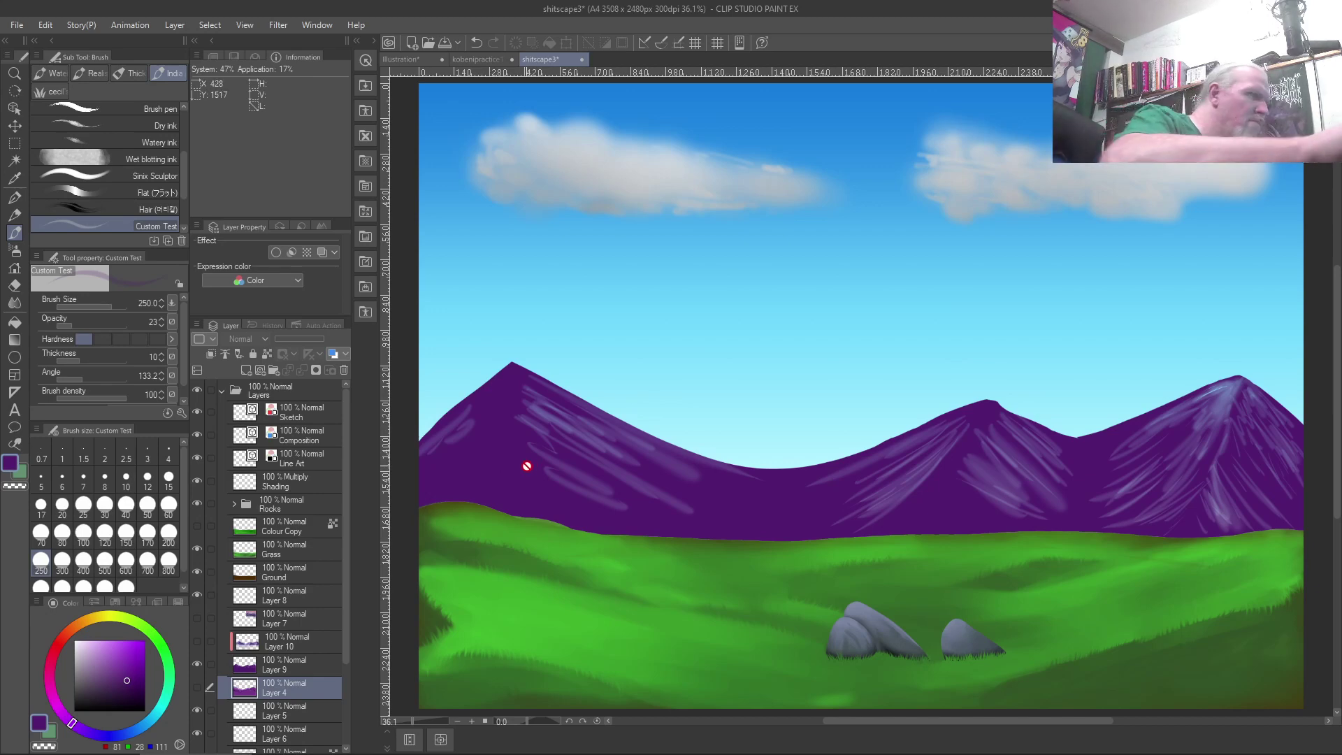
{"action": "key", "text": "b"}
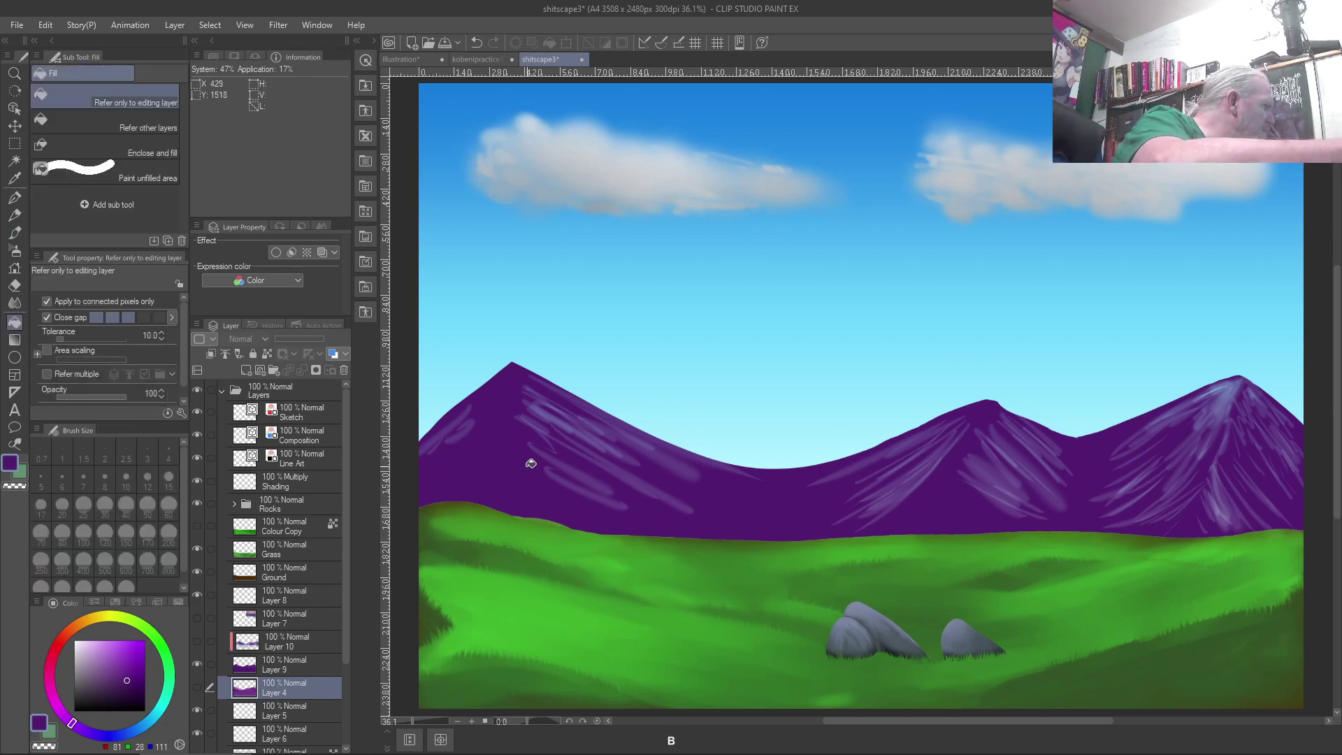
{"action": "key", "text": "b"}
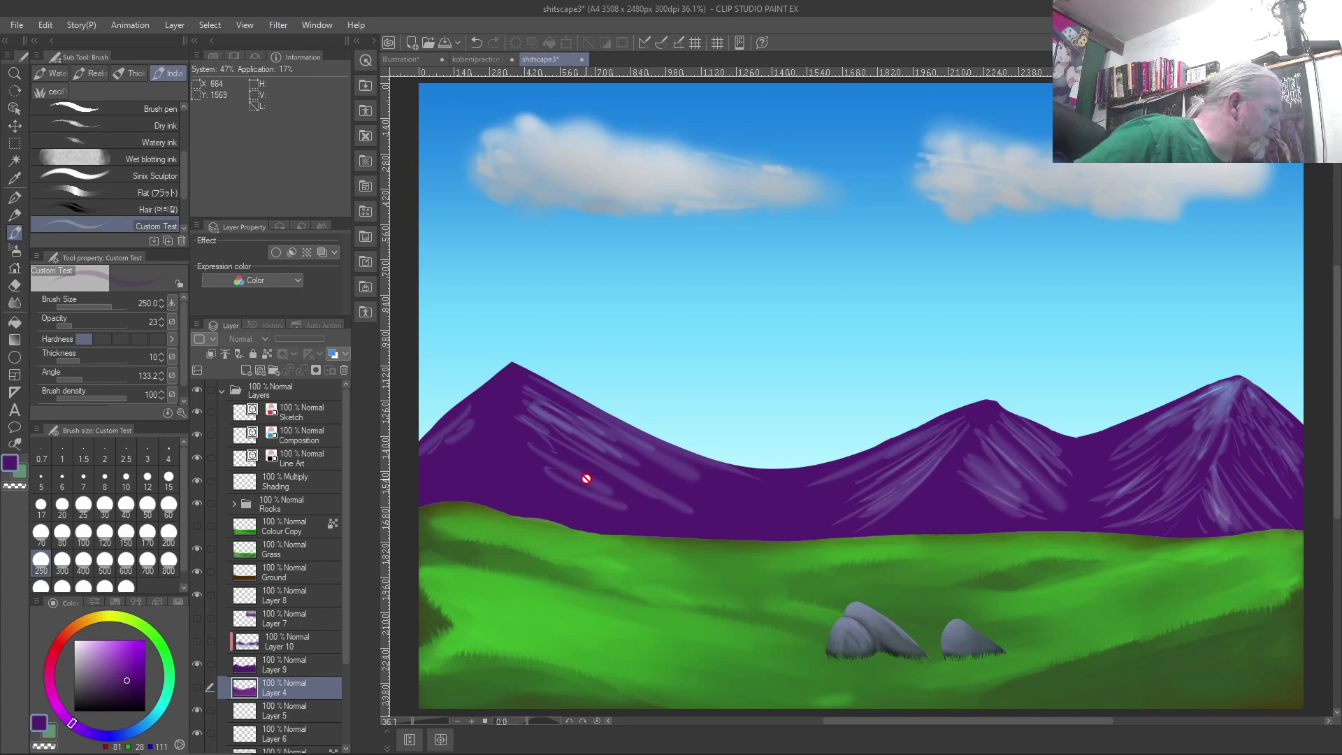
{"action": "key", "text": "c"}
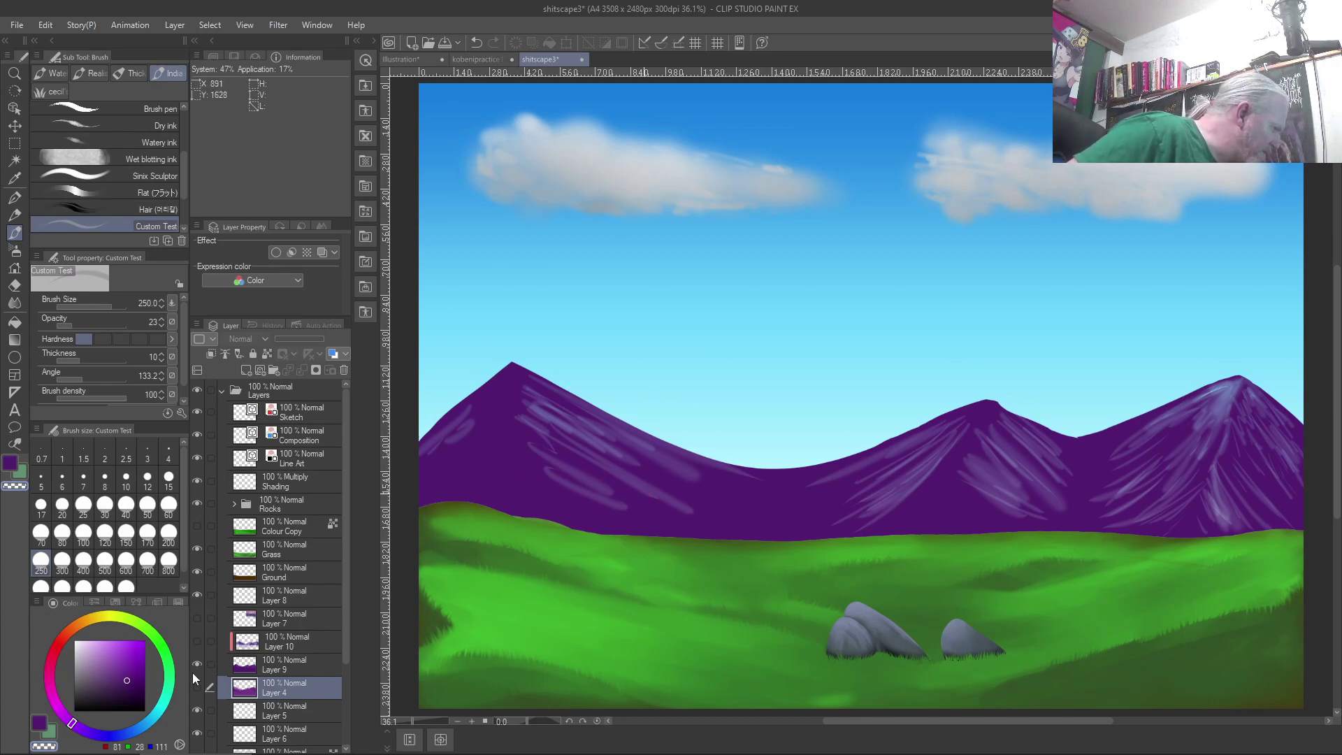
{"action": "left_click", "coordinate": [284, 664]}
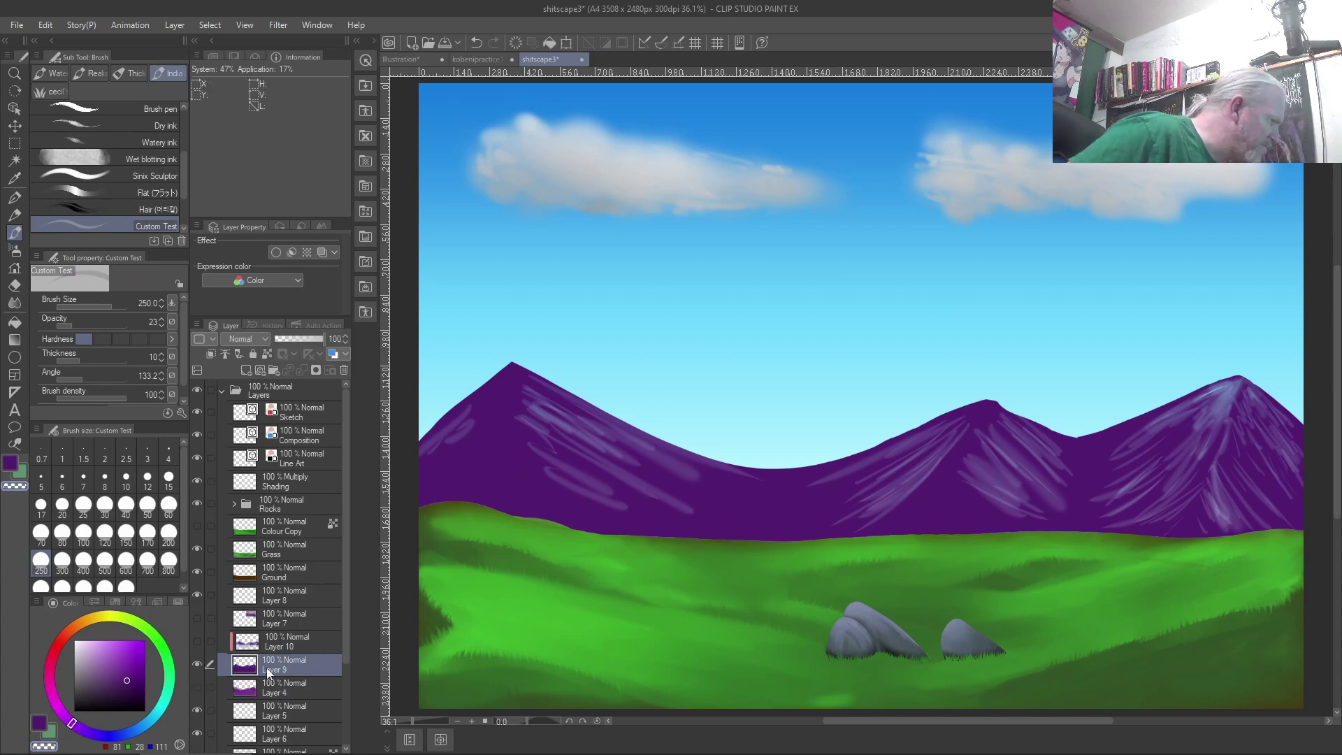
Set the brush opacity to 100 and paint dark purple over the left mountain's light streaks on Layer 9.
{"action": "mouse_move", "coordinate": [602, 486]}
{"action": "left_mouse_down"}
{"action": "mouse_move", "coordinate": [560, 483]}
{"action": "mouse_move", "coordinate": [588, 500]}
{"action": "mouse_move", "coordinate": [556, 476]}
{"action": "left_mouse_up"}
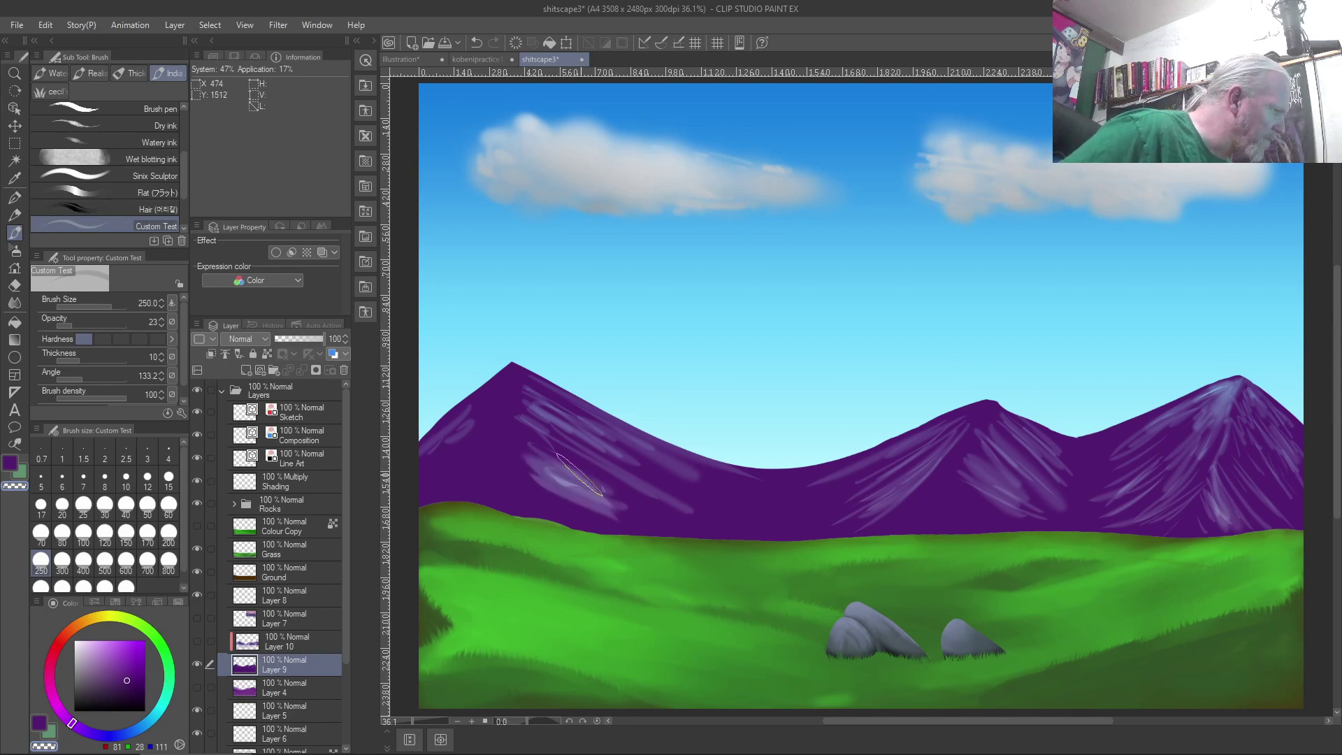
{"action": "right_click", "coordinate": [727, 500]}
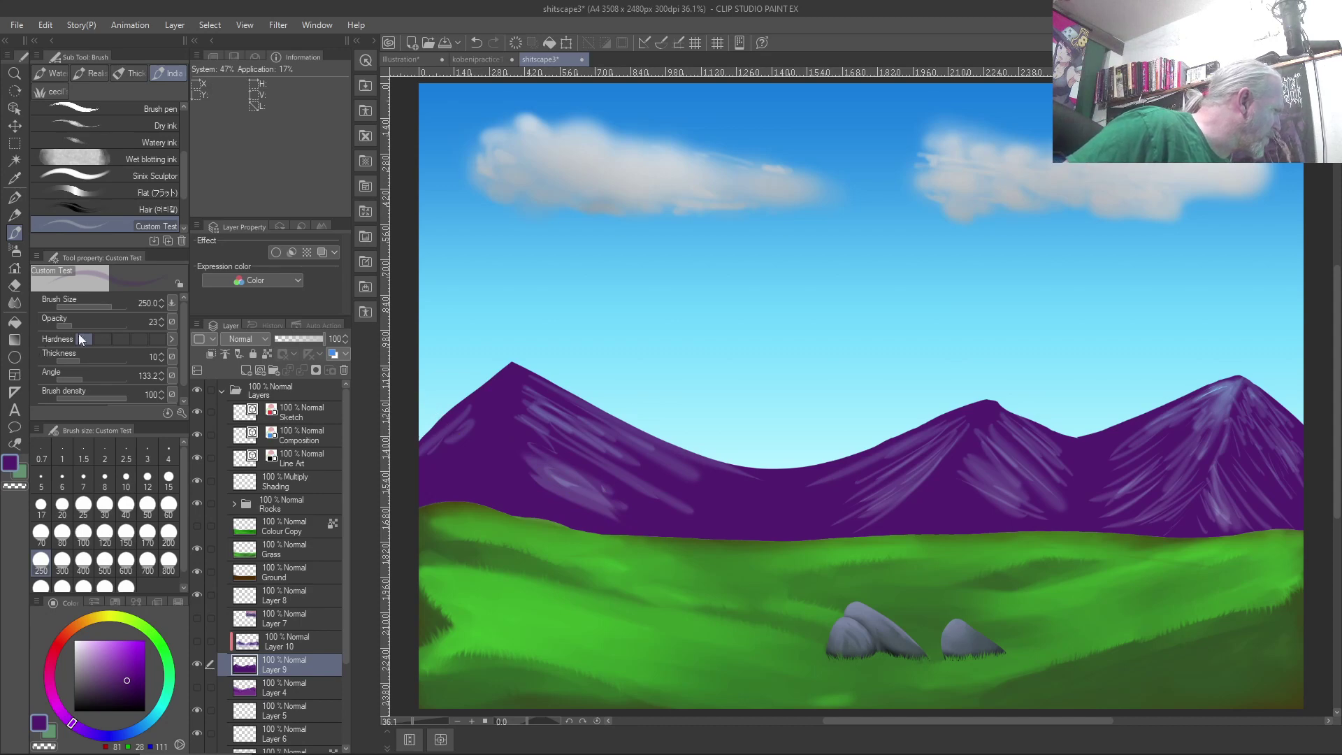
{"action": "left_click_drag", "start_coordinate": [67, 326], "coordinate": [136, 326]}
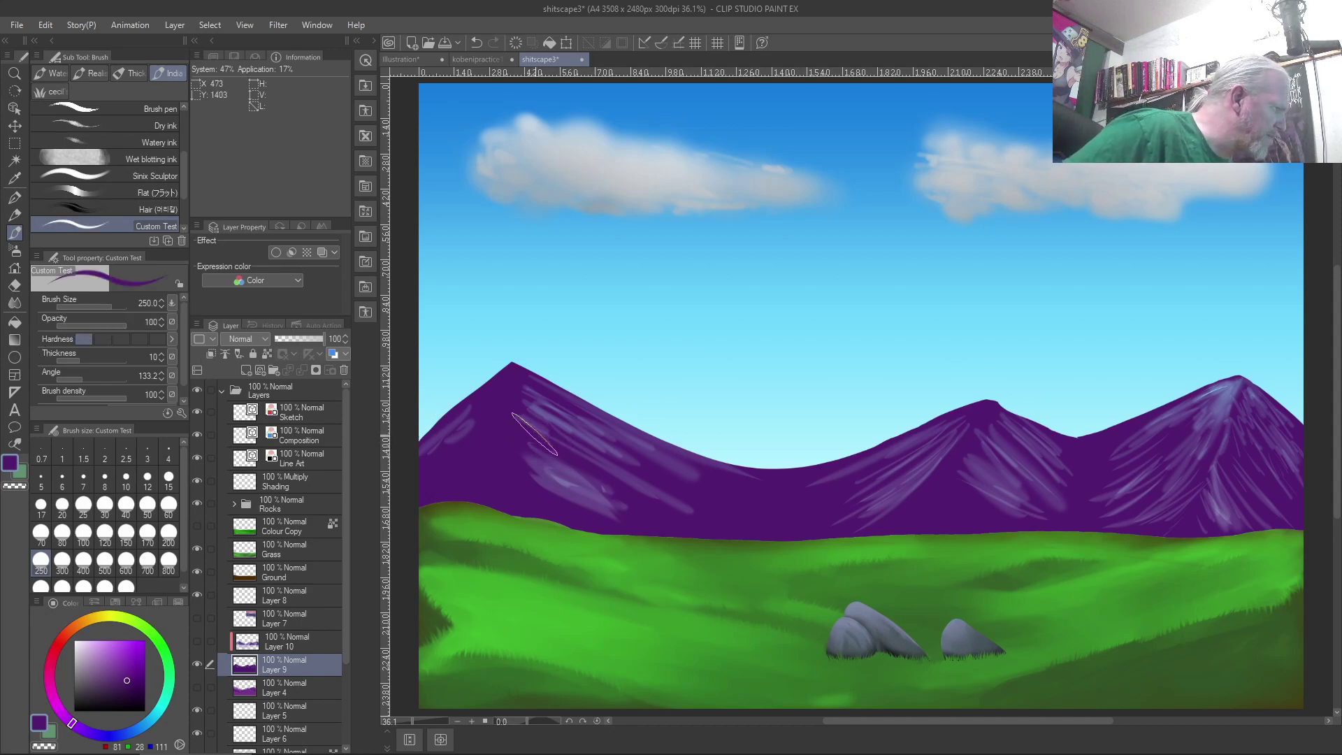
{"action": "mouse_move", "coordinate": [543, 431]}
{"action": "left_mouse_down"}
{"action": "mouse_move", "coordinate": [555, 415]}
{"action": "mouse_move", "coordinate": [623, 438]}
{"action": "left_mouse_up"}
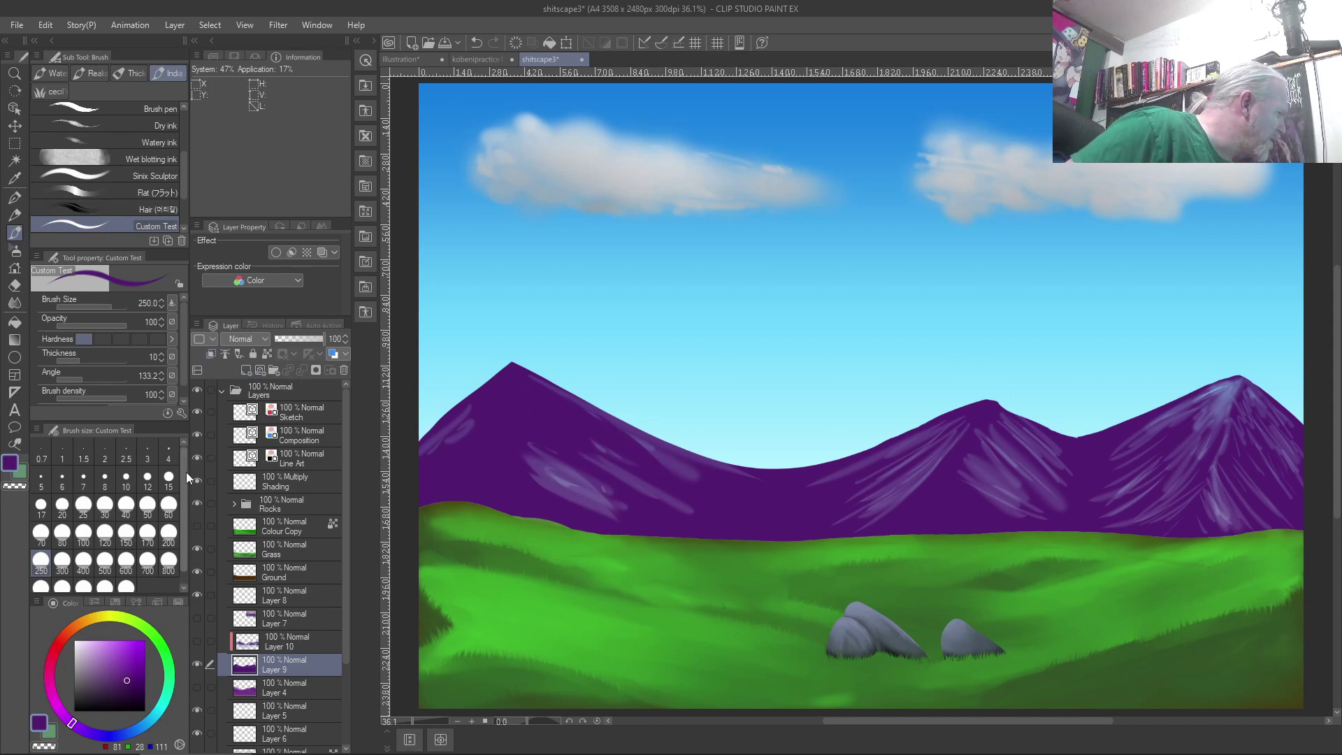
{"action": "left_click", "coordinate": [267, 355]}
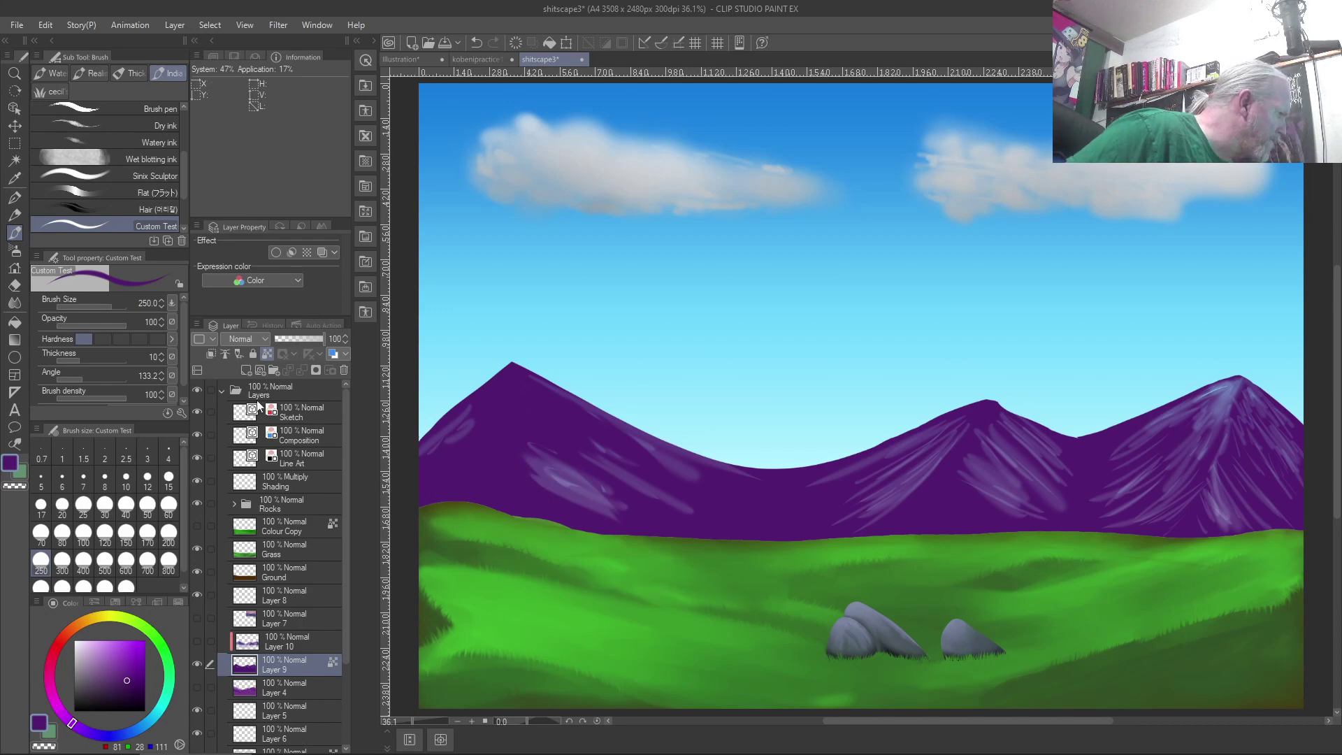
{"action": "left_click", "coordinate": [270, 356]}
{"action": "mouse_move", "coordinate": [587, 465]}
{"action": "left_mouse_down"}
{"action": "mouse_move", "coordinate": [517, 486]}
{"action": "mouse_move", "coordinate": [553, 454]}
{"action": "left_mouse_up"}
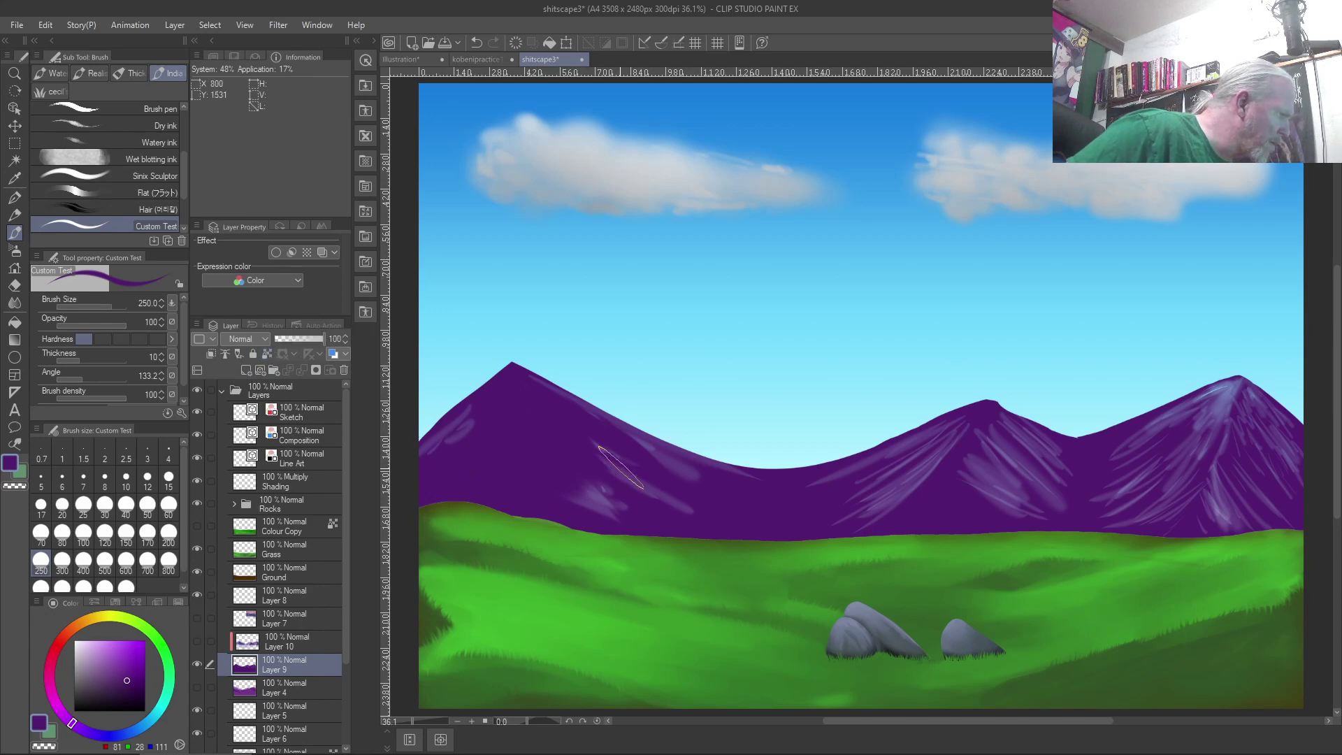
{"action": "mouse_move", "coordinate": [646, 459]}
{"action": "left_mouse_down"}
{"action": "mouse_move", "coordinate": [682, 470]}
{"action": "mouse_move", "coordinate": [606, 429]}
{"action": "left_mouse_up"}
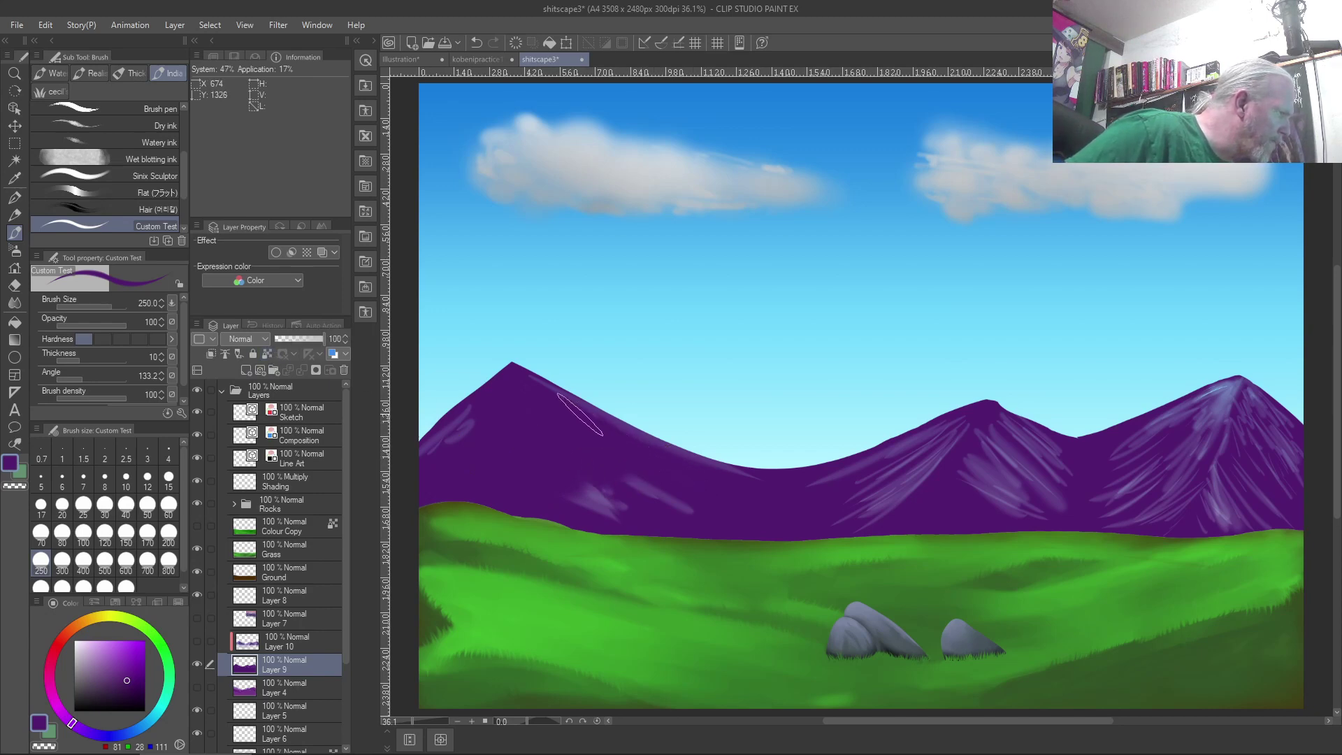
{"action": "mouse_move", "coordinate": [602, 479]}
{"action": "left_mouse_down"}
{"action": "mouse_move", "coordinate": [608, 495]}
{"action": "mouse_move", "coordinate": [594, 499]}
{"action": "mouse_move", "coordinate": [614, 502]}
{"action": "left_mouse_up"}
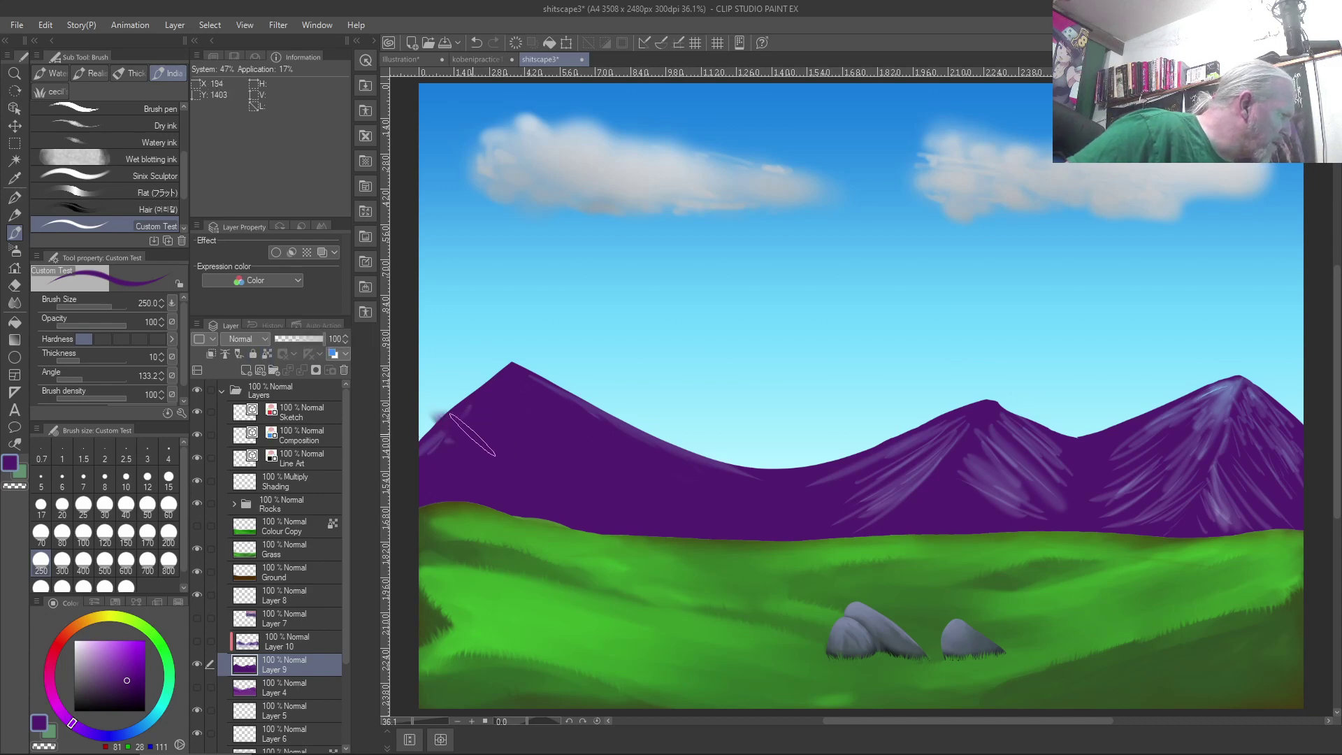
Reduce the brush size to 40 and cover the middle mountain's light streaks with dark purple.
{"action": "key", "text": "bracketleft"}
{"action": "key", "text": "bracketleft"}
{"action": "key", "text": "bracketleft"}
{"action": "key", "text": "bracketleft"}
{"action": "key", "text": "bracketleft"}
{"action": "key", "text": "bracketleft"}
{"action": "key", "text": "bracketleft"}
{"action": "key", "text": "bracketleft"}
{"action": "key", "text": "bracketleft"}
{"action": "key", "text": "bracketleft"}
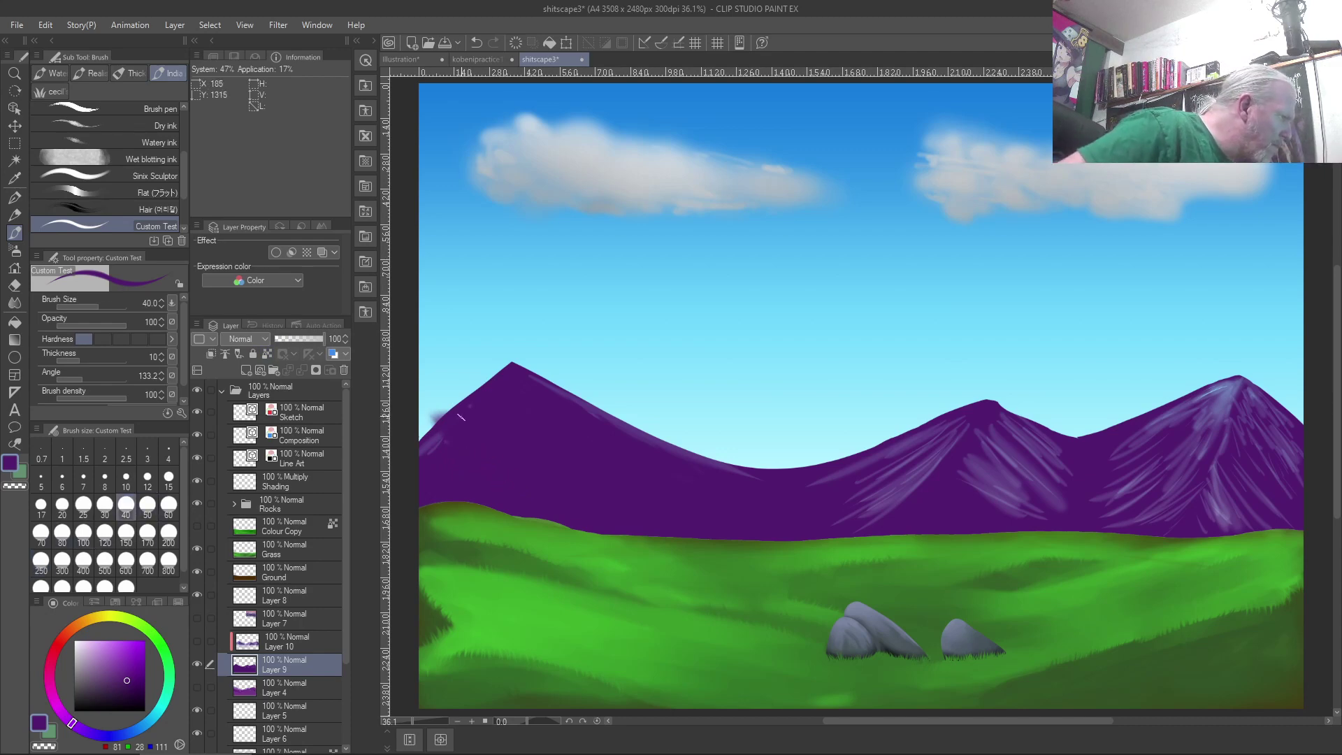
{"action": "key", "text": "ctrl+z"}
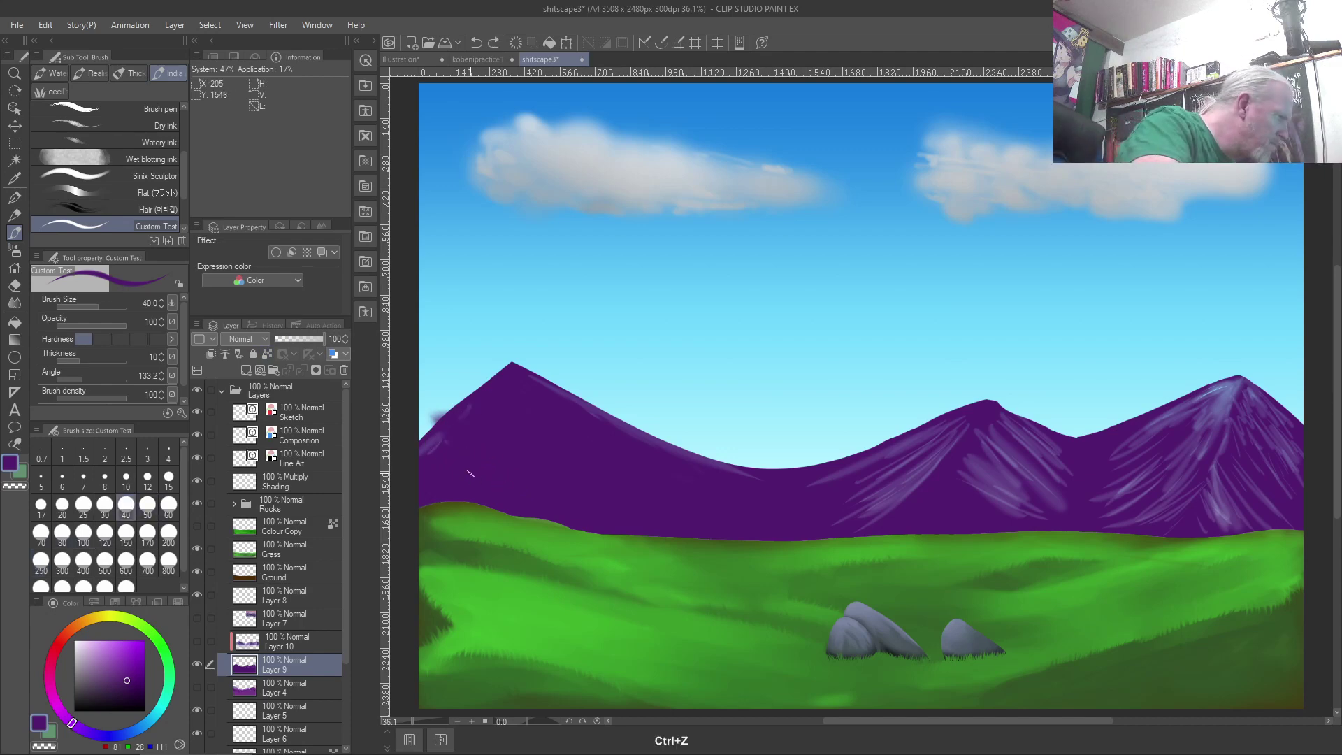
{"action": "key", "text": "ctrl+y"}
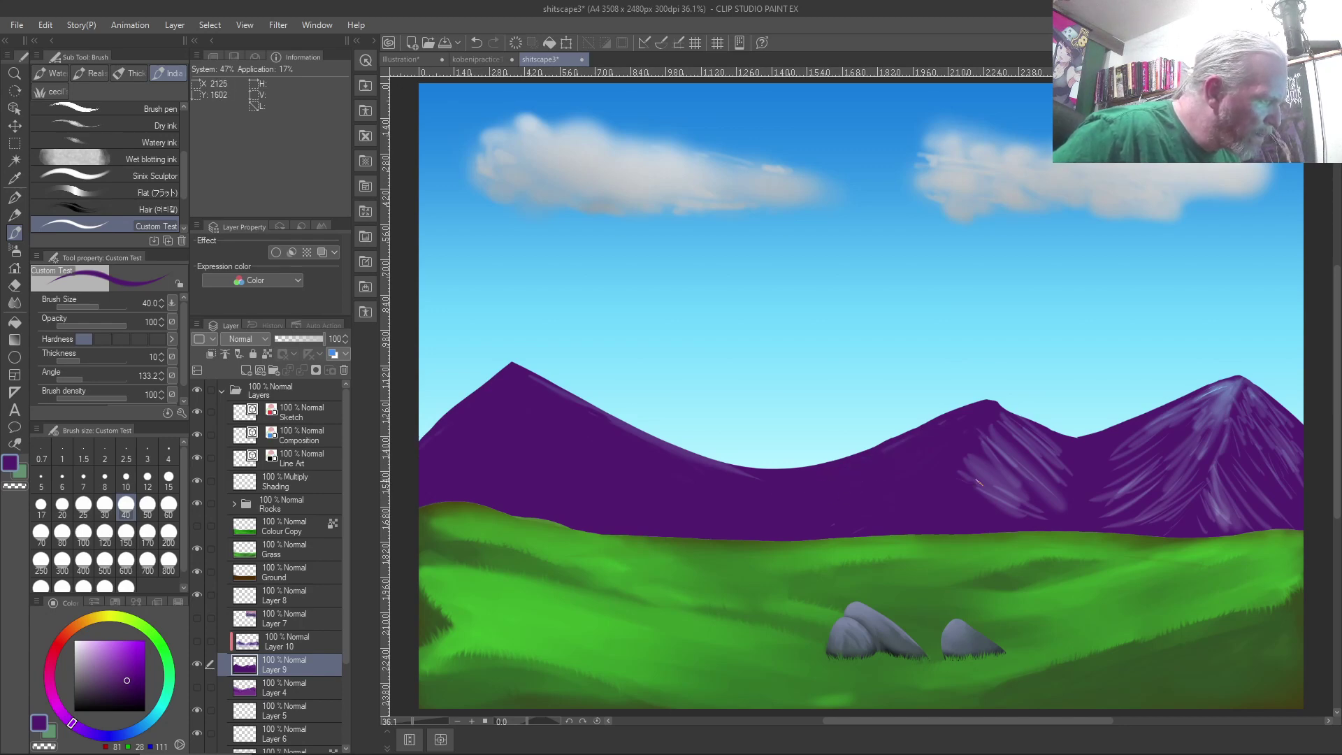
{"action": "left_click_drag", "start_coordinate": [954, 487], "coordinate": [1001, 461]}
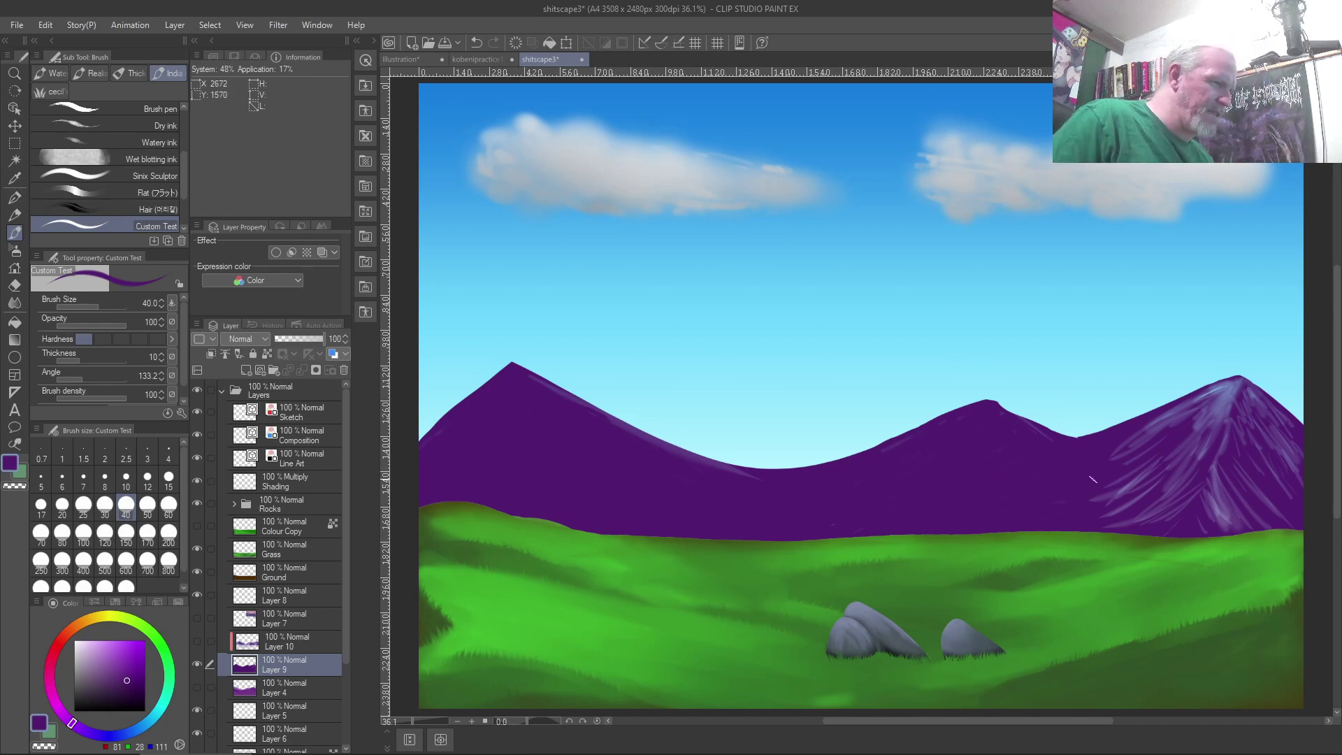
Create a selection from Layer 9's painted mountain shape and delete the purple inside it.
{"action": "right_click", "coordinate": [303, 670]}
{"action": "mouse_move", "coordinate": [350, 495]}
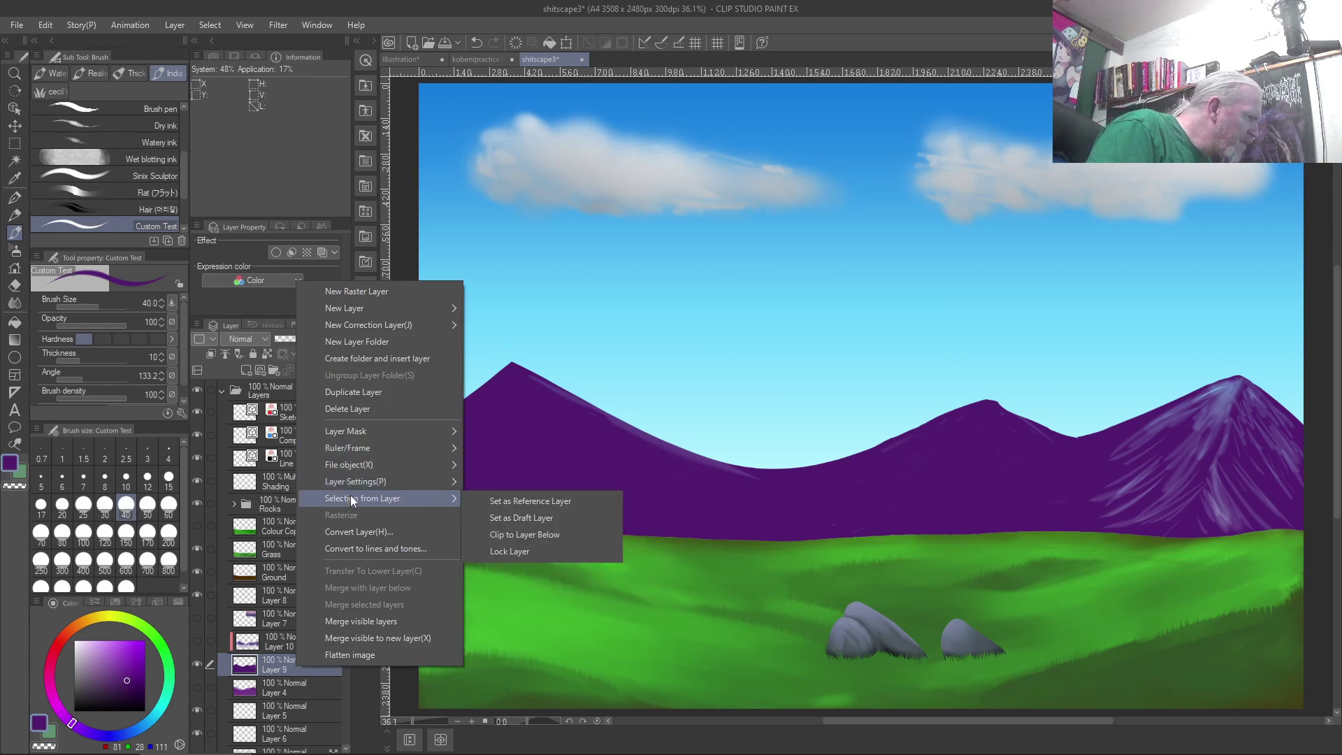
{"action": "left_click", "coordinate": [488, 501]}
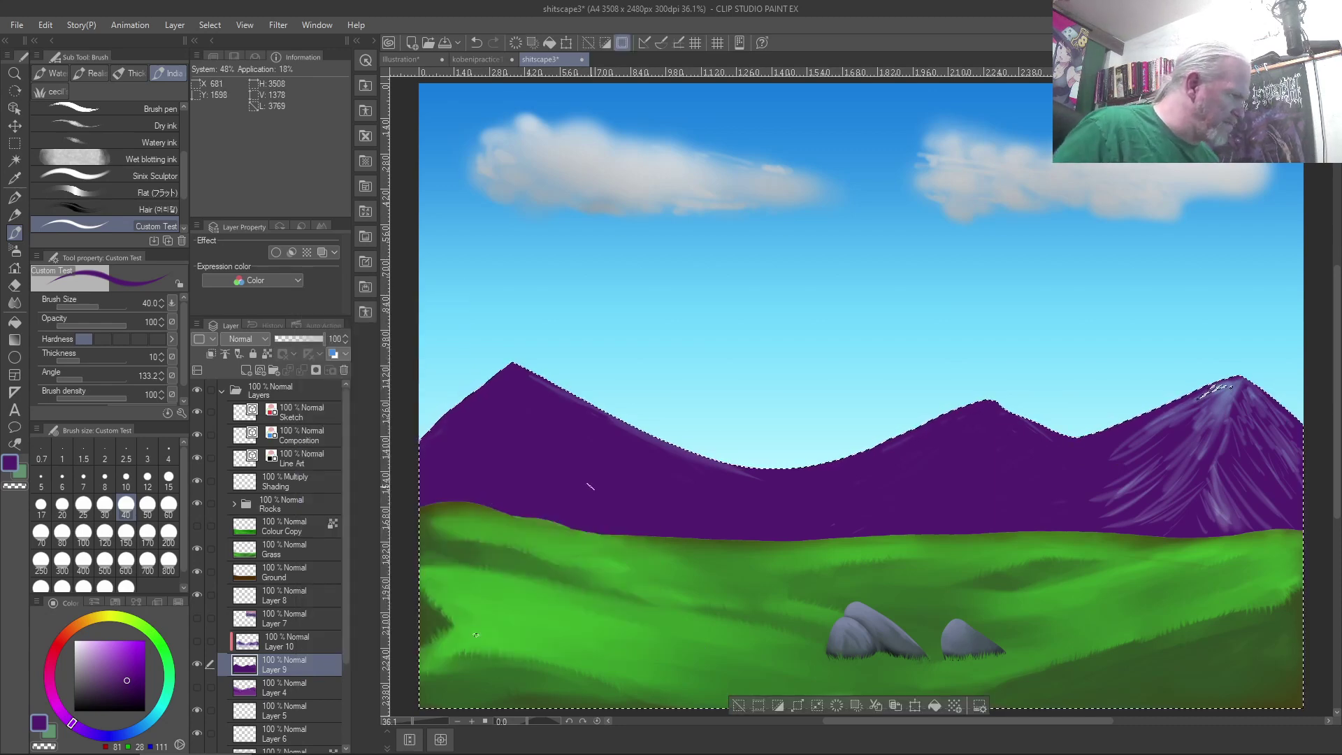
{"action": "right_click", "coordinate": [532, 453]}
{"action": "key", "text": "Delete"}
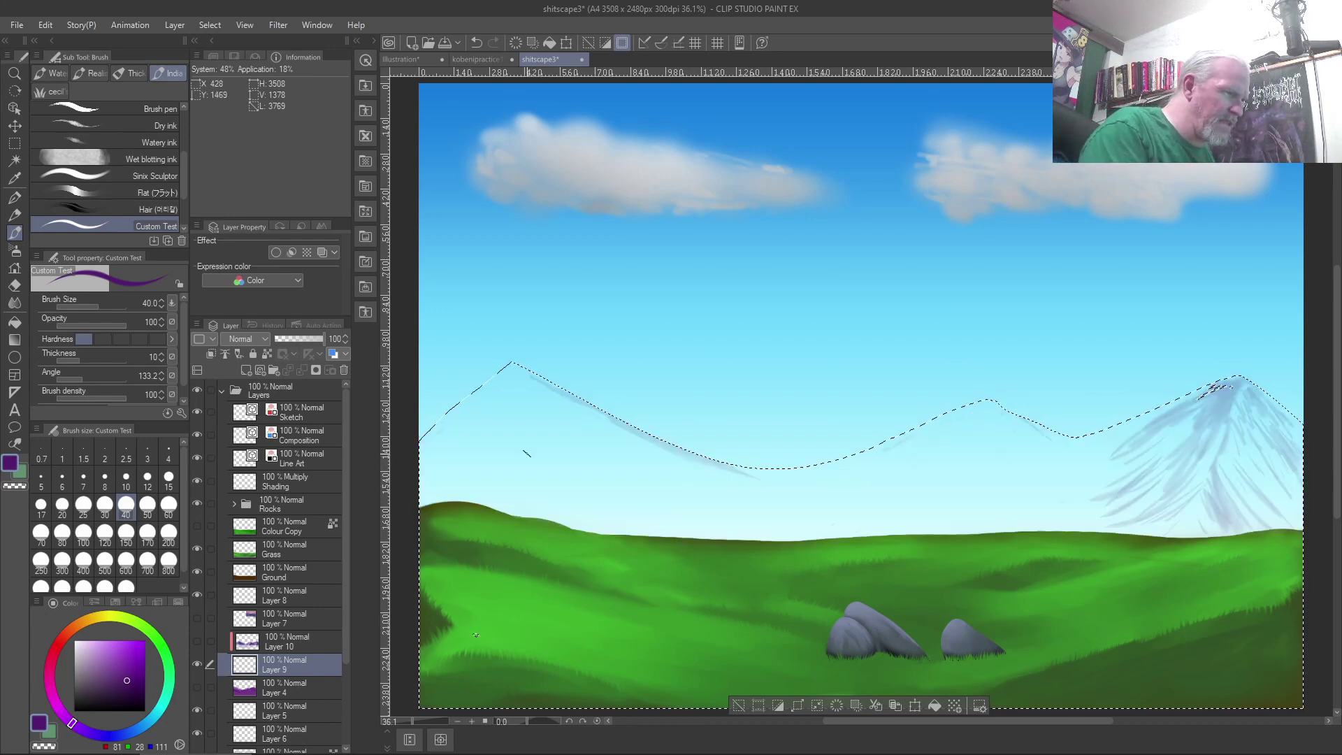
Repaint the selected mountain shape in dark purple, enlarging the brush up to size 1000.
{"action": "key", "text": "bracketright"}
{"action": "key", "text": "bracketright"}
{"action": "key", "text": "bracketleft"}
{"action": "key", "text": "bracketright"}
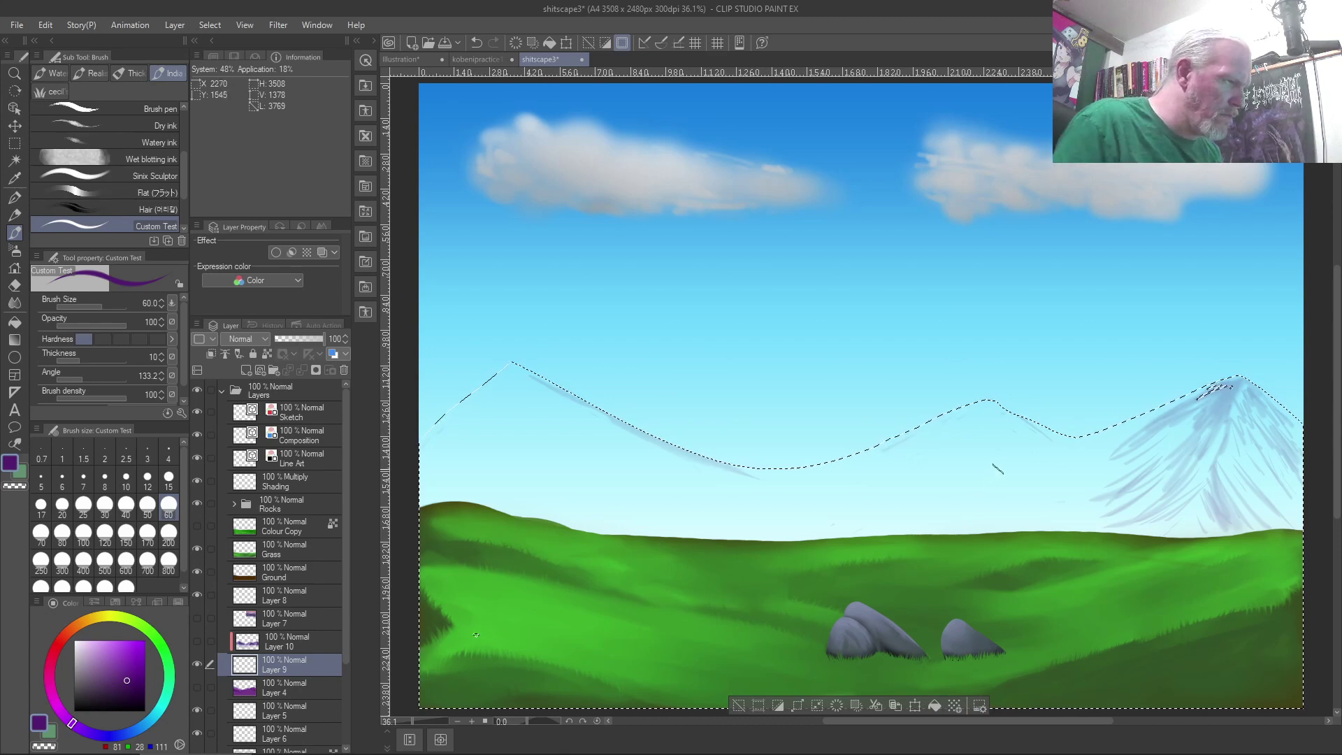
{"action": "mouse_move", "coordinate": [970, 452]}
{"action": "left_mouse_down"}
{"action": "mouse_move", "coordinate": [924, 471]}
{"action": "mouse_move", "coordinate": [942, 504]}
{"action": "mouse_move", "coordinate": [1269, 363]}
{"action": "mouse_move", "coordinate": [1016, 553]}
{"action": "mouse_move", "coordinate": [1215, 475]}
{"action": "mouse_move", "coordinate": [1232, 488]}
{"action": "mouse_move", "coordinate": [1129, 533]}
{"action": "mouse_move", "coordinate": [1290, 425]}
{"action": "mouse_move", "coordinate": [984, 545]}
{"action": "mouse_move", "coordinate": [1056, 470]}
{"action": "mouse_move", "coordinate": [1040, 448]}
{"action": "mouse_move", "coordinate": [634, 560]}
{"action": "mouse_move", "coordinate": [925, 444]}
{"action": "mouse_move", "coordinate": [537, 532]}
{"action": "mouse_move", "coordinate": [611, 392]}
{"action": "mouse_move", "coordinate": [458, 514]}
{"action": "left_mouse_up"}
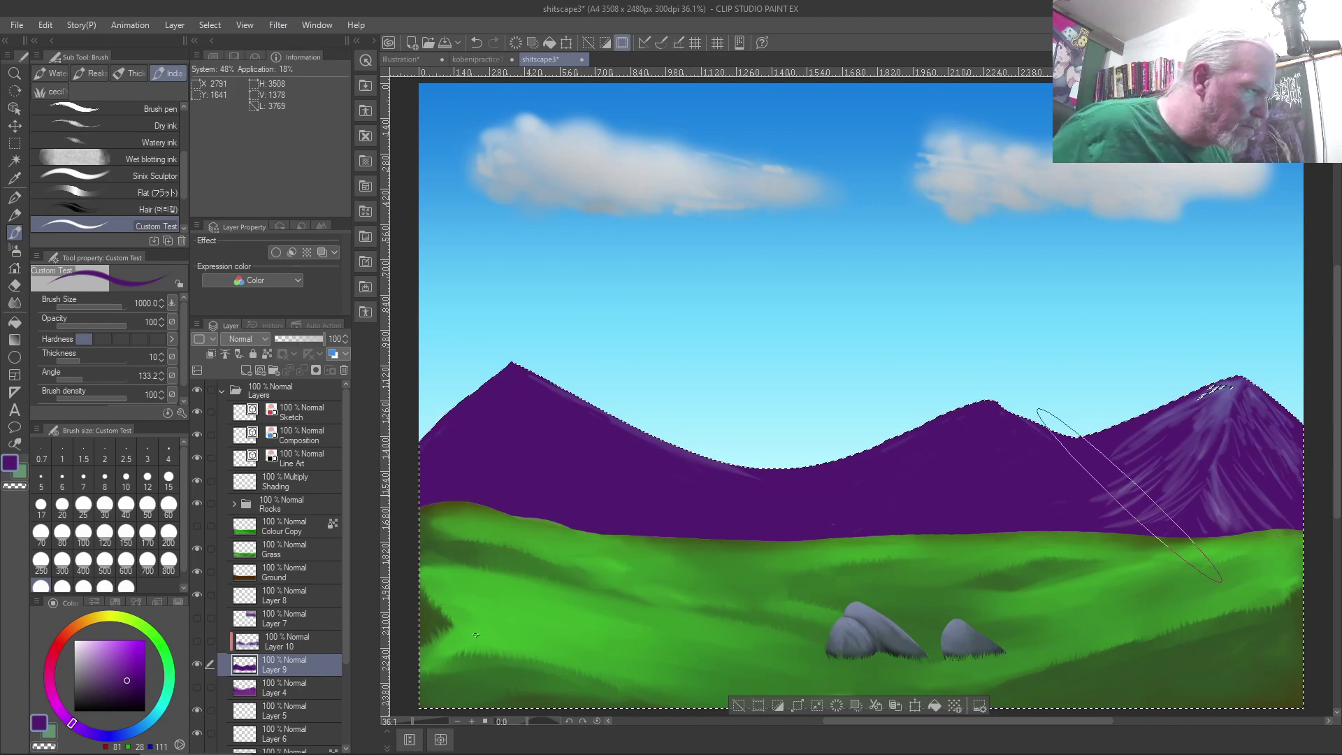
Reduce the brush size to 200 and paint dark purple over the right mountain's light streaks.
{"action": "key", "text": "bracketleft"}
{"action": "key", "text": "bracketleft"}
{"action": "key", "text": "bracketleft"}
{"action": "key", "text": "bracketleft"}
{"action": "key", "text": "bracketleft"}
{"action": "key", "text": "bracketleft"}
{"action": "key", "text": "bracketleft"}
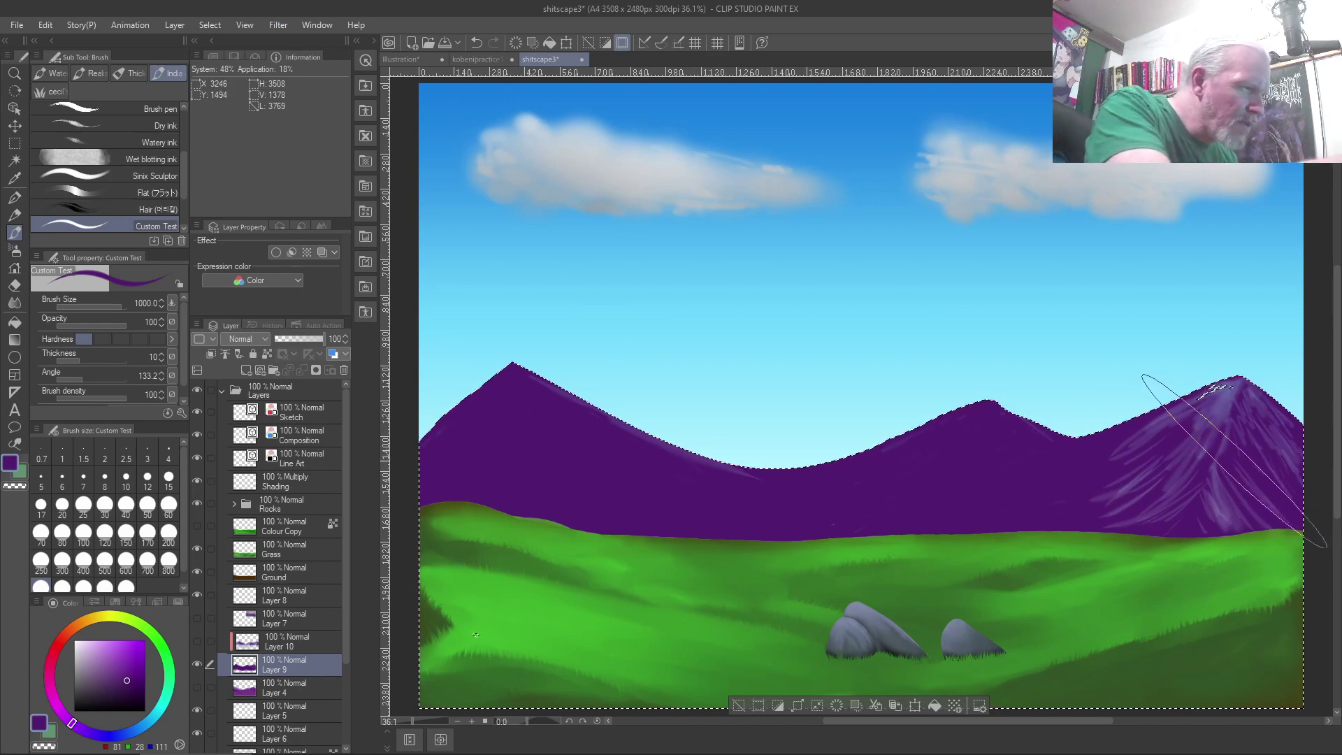
{"action": "key", "text": "bracketleft"}
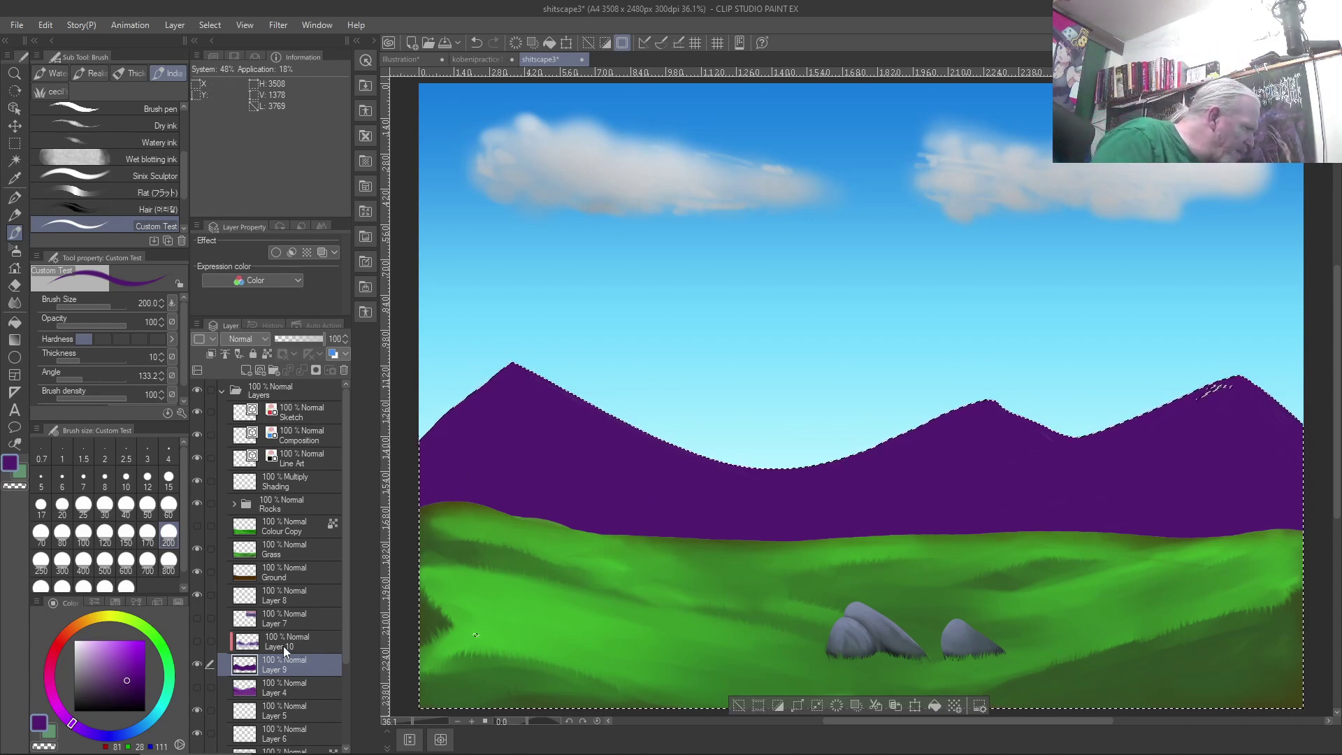
Show Layer 10 again, clear the selection and choose a deep purple, RGB 76, 12, 94.
{"action": "left_click", "coordinate": [198, 641]}
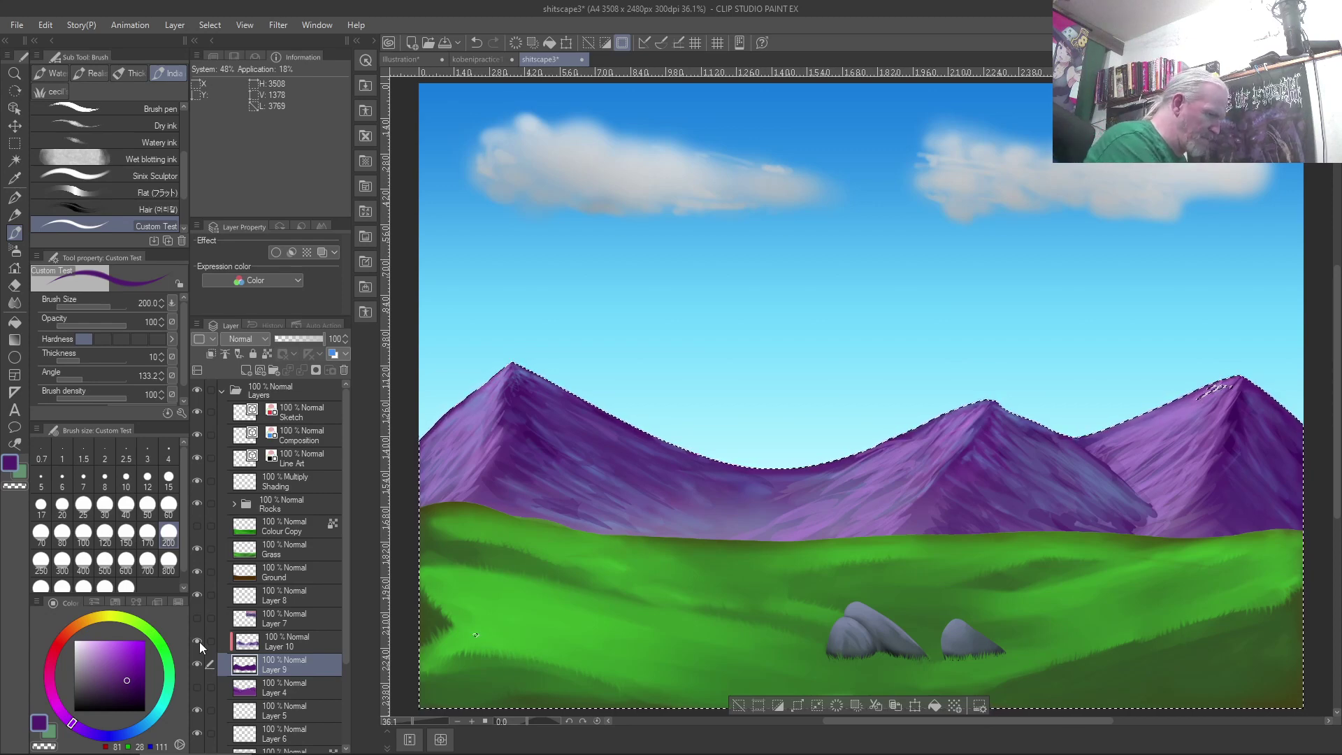
{"action": "key", "text": "ctrl+d"}
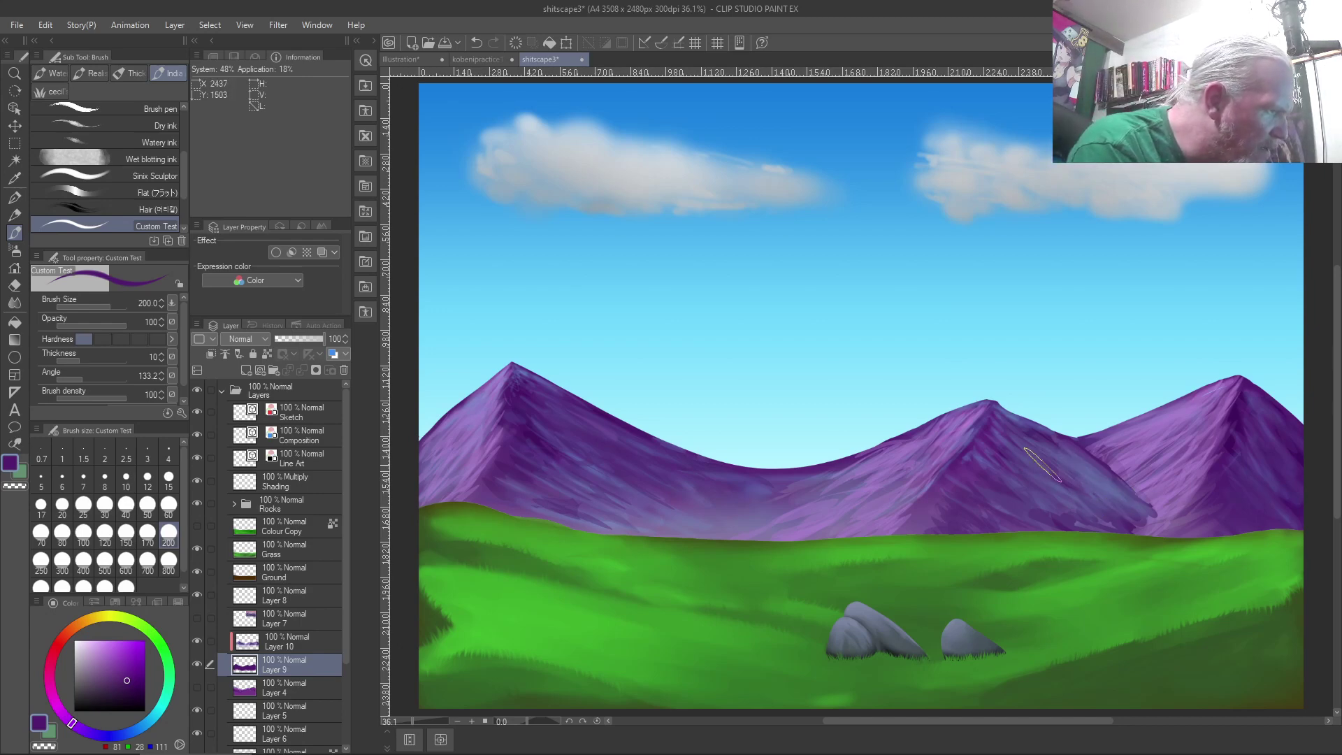
{"action": "right_click", "coordinate": [1088, 473]}
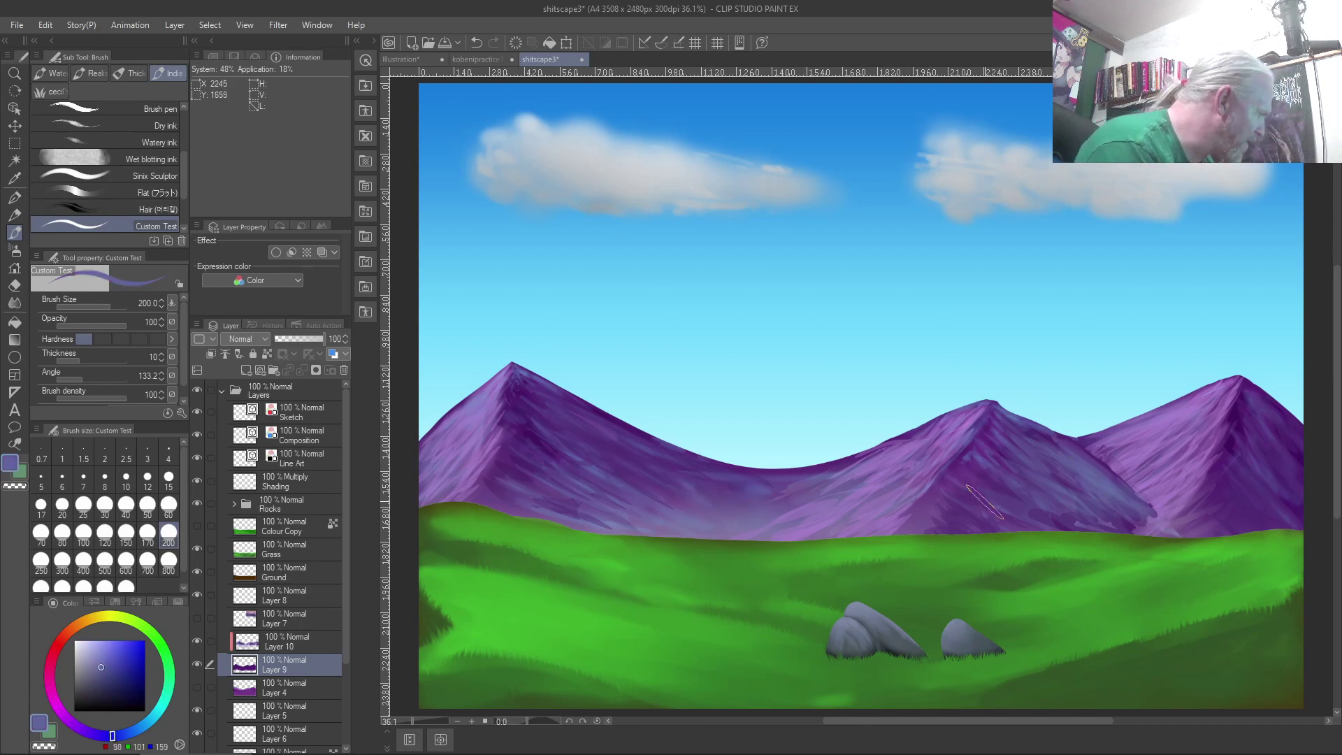
{"action": "left_click", "coordinate": [70, 722]}
{"action": "left_click", "coordinate": [136, 685]}
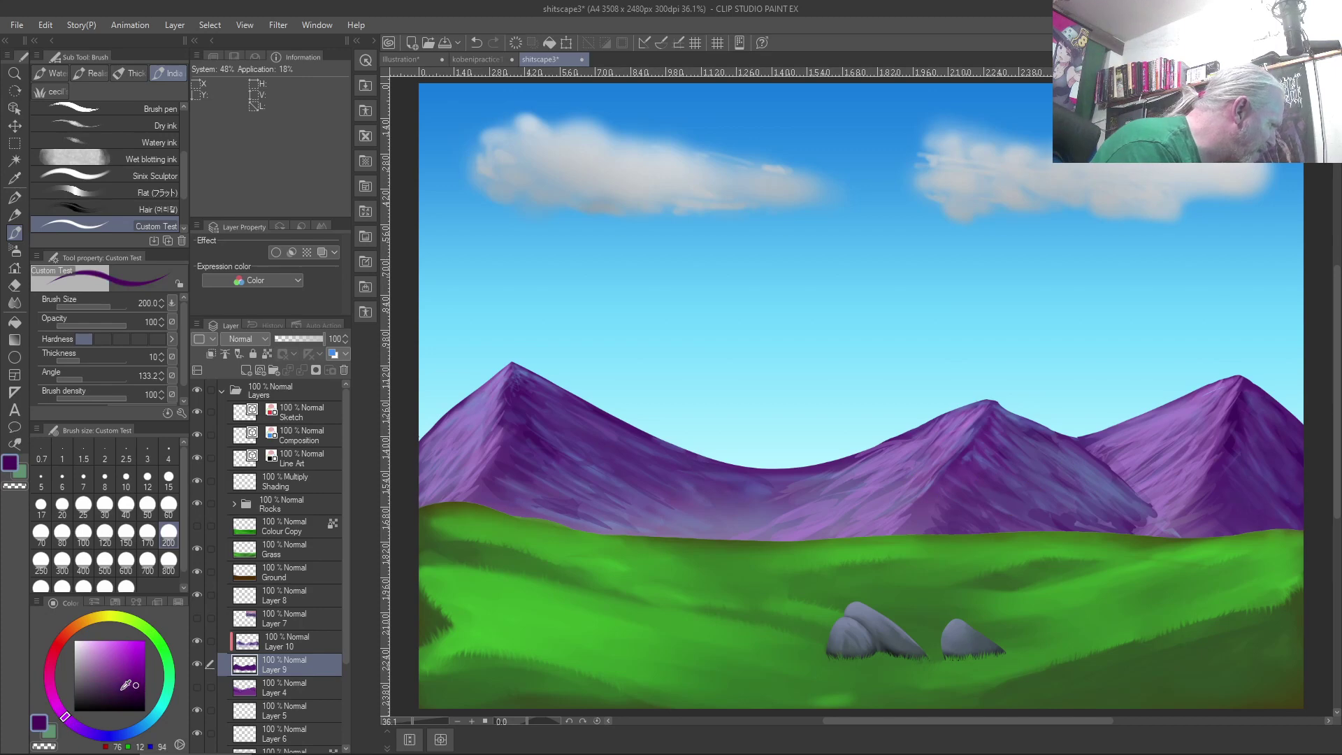
Try brushing deep purple on Layer 9 along the edge of the middle mountain's extended slope, and sample a nearby purple.
{"action": "left_click_drag", "start_coordinate": [1157, 513], "coordinate": [1073, 473]}
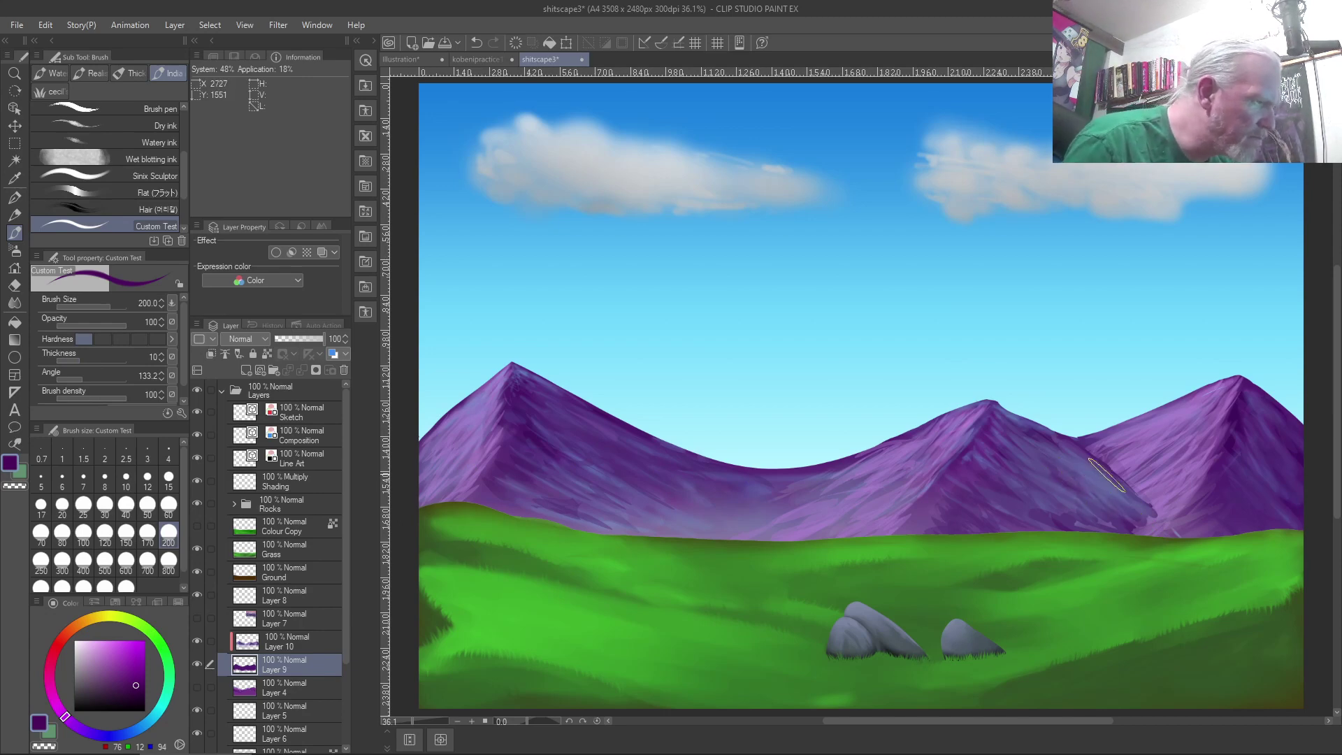
{"action": "scroll", "coordinate": [1080, 472], "scroll_direction": "up", "scroll_amount": 5}
{"action": "right_click", "coordinate": [1122, 473]}
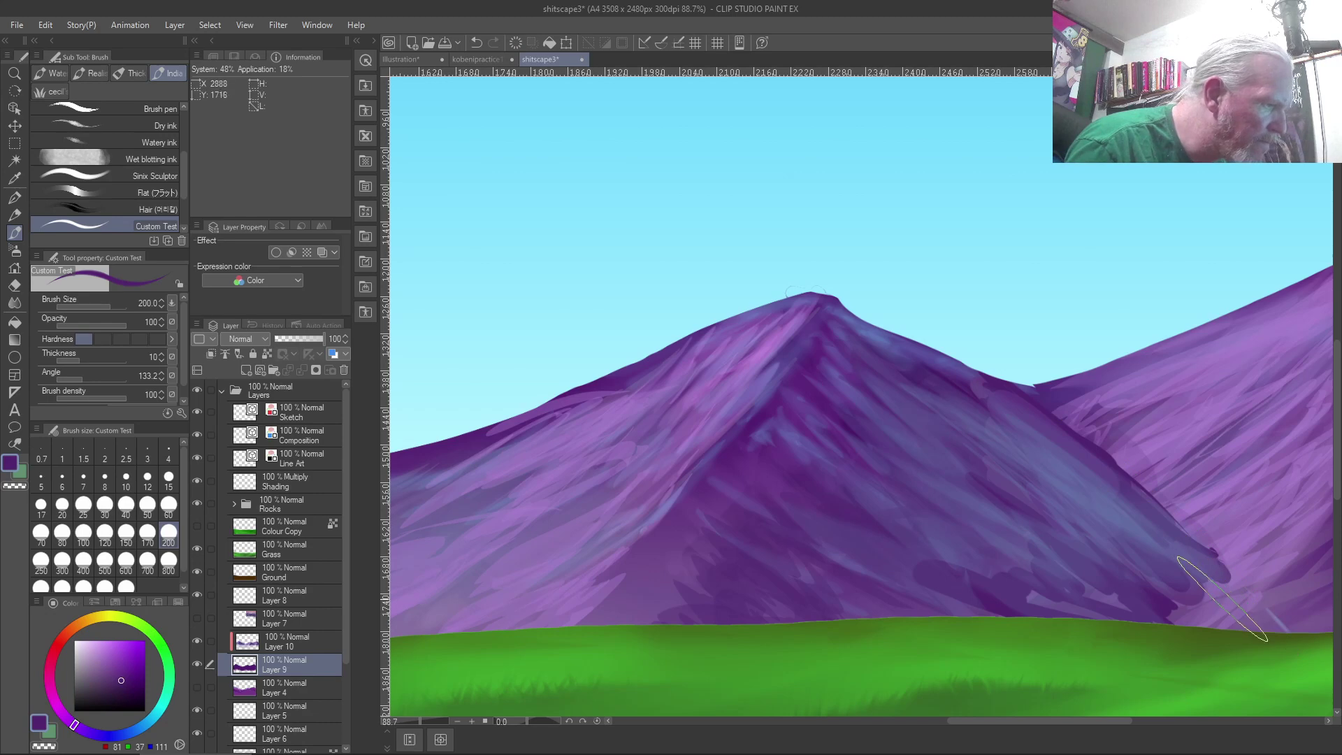
{"action": "scroll", "coordinate": [1091, 587], "scroll_direction": "down", "scroll_amount": 3}
{"action": "scroll", "coordinate": [924, 531], "scroll_direction": "down", "scroll_amount": 1}
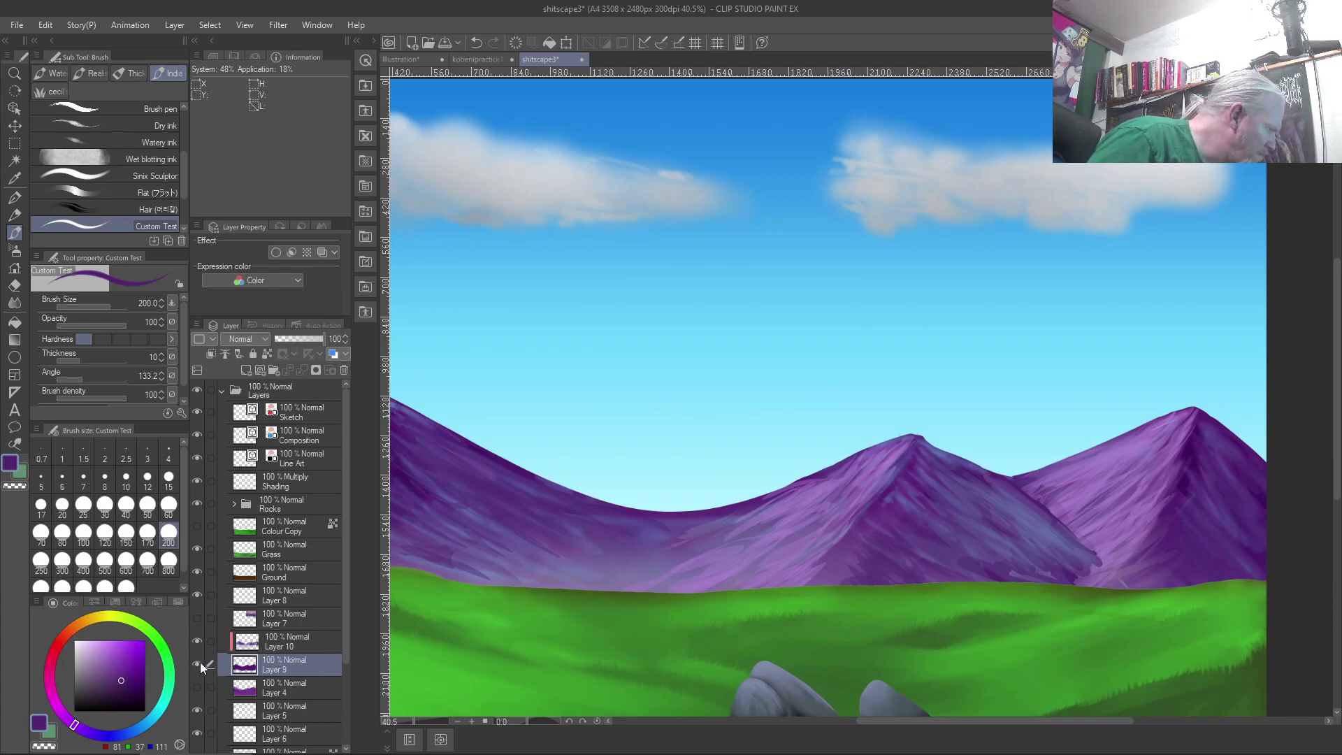
On Layer 10, extend the middle mountain's slope down to the grass and brush purple and slate blue streaks across its shaded face.
{"action": "left_click", "coordinate": [320, 639]}
{"action": "mouse_move", "coordinate": [1120, 578]}
{"action": "left_mouse_down"}
{"action": "mouse_move", "coordinate": [1062, 537]}
{"action": "mouse_move", "coordinate": [1130, 586]}
{"action": "mouse_move", "coordinate": [1065, 541]}
{"action": "mouse_move", "coordinate": [1103, 575]}
{"action": "mouse_move", "coordinate": [996, 546]}
{"action": "mouse_move", "coordinate": [978, 566]}
{"action": "mouse_move", "coordinate": [1044, 579]}
{"action": "left_mouse_up"}
{"action": "left_click", "coordinate": [104, 671]}
{"action": "mouse_move", "coordinate": [1002, 507]}
{"action": "left_mouse_down"}
{"action": "mouse_move", "coordinate": [1092, 557]}
{"action": "mouse_move", "coordinate": [985, 486]}
{"action": "mouse_move", "coordinate": [1117, 572]}
{"action": "mouse_move", "coordinate": [1020, 518]}
{"action": "mouse_move", "coordinate": [1098, 570]}
{"action": "mouse_move", "coordinate": [1042, 522]}
{"action": "mouse_move", "coordinate": [951, 489]}
{"action": "mouse_move", "coordinate": [1065, 549]}
{"action": "mouse_move", "coordinate": [1043, 562]}
{"action": "mouse_move", "coordinate": [992, 554]}
{"action": "mouse_move", "coordinate": [1091, 568]}
{"action": "mouse_move", "coordinate": [1040, 579]}
{"action": "mouse_move", "coordinate": [1021, 564]}
{"action": "mouse_move", "coordinate": [1089, 566]}
{"action": "mouse_move", "coordinate": [1031, 513]}
{"action": "mouse_move", "coordinate": [1138, 589]}
{"action": "mouse_move", "coordinate": [1079, 569]}
{"action": "mouse_move", "coordinate": [1129, 596]}
{"action": "mouse_move", "coordinate": [1031, 550]}
{"action": "mouse_move", "coordinate": [1114, 603]}
{"action": "mouse_move", "coordinate": [1118, 582]}
{"action": "mouse_move", "coordinate": [970, 534]}
{"action": "mouse_move", "coordinate": [1046, 570]}
{"action": "mouse_move", "coordinate": [957, 539]}
{"action": "mouse_move", "coordinate": [943, 562]}
{"action": "mouse_move", "coordinate": [967, 563]}
{"action": "mouse_move", "coordinate": [918, 532]}
{"action": "left_mouse_up"}
{"action": "left_click", "coordinate": [120, 671]}
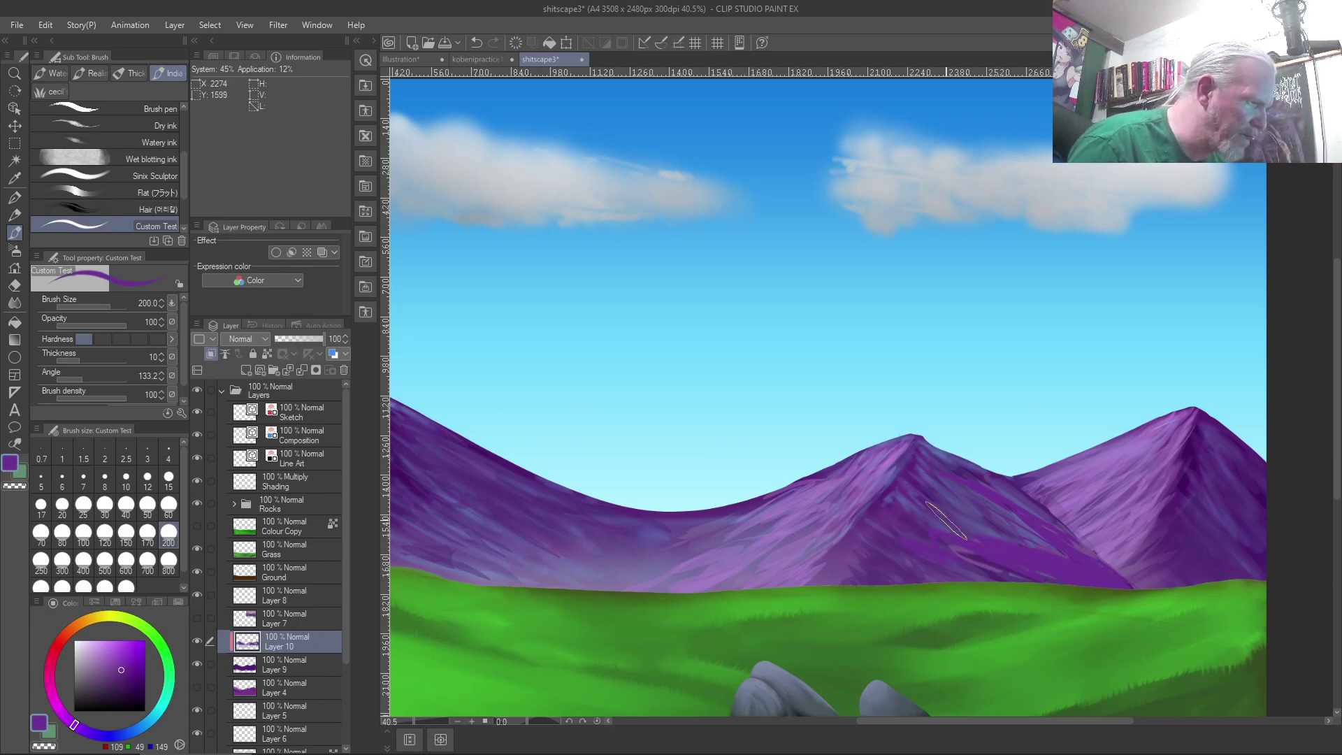
{"action": "right_click", "coordinate": [959, 514]}
{"action": "mouse_move", "coordinate": [1030, 518]}
{"action": "left_mouse_down"}
{"action": "mouse_move", "coordinate": [1087, 562]}
{"action": "mouse_move", "coordinate": [1007, 521]}
{"action": "mouse_move", "coordinate": [1035, 534]}
{"action": "mouse_move", "coordinate": [1002, 502]}
{"action": "mouse_move", "coordinate": [1102, 558]}
{"action": "mouse_move", "coordinate": [1056, 558]}
{"action": "mouse_move", "coordinate": [1099, 571]}
{"action": "mouse_move", "coordinate": [911, 526]}
{"action": "mouse_move", "coordinate": [957, 545]}
{"action": "mouse_move", "coordinate": [930, 517]}
{"action": "mouse_move", "coordinate": [1049, 556]}
{"action": "mouse_move", "coordinate": [991, 522]}
{"action": "mouse_move", "coordinate": [1082, 568]}
{"action": "mouse_move", "coordinate": [1021, 525]}
{"action": "mouse_move", "coordinate": [883, 485]}
{"action": "mouse_move", "coordinate": [913, 549]}
{"action": "mouse_move", "coordinate": [983, 536]}
{"action": "mouse_move", "coordinate": [871, 518]}
{"action": "left_mouse_up"}
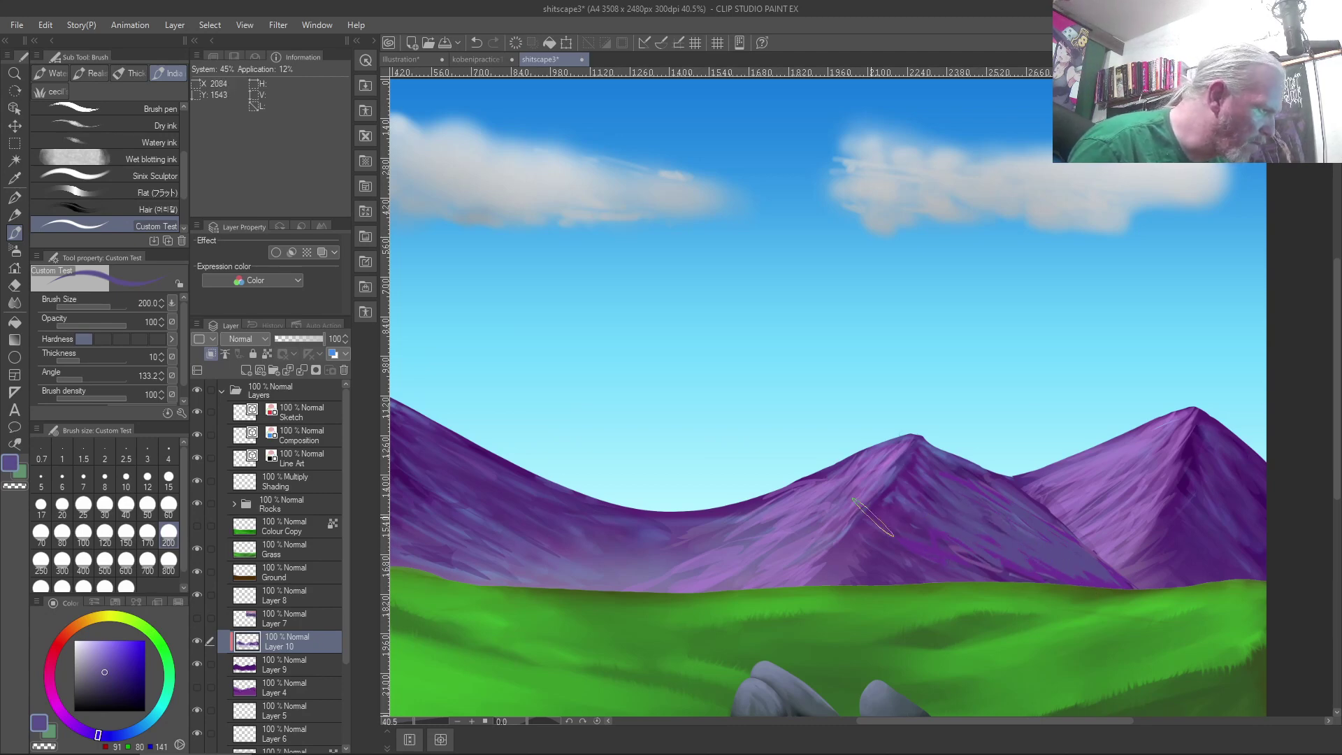
Sample dark purple, muted purple and slate blue from the middle mountain and brush rocky streaks in each across its shaded face.
{"action": "right_click", "coordinate": [879, 500]}
{"action": "mouse_move", "coordinate": [997, 545]}
{"action": "left_mouse_down"}
{"action": "mouse_move", "coordinate": [1136, 594]}
{"action": "mouse_move", "coordinate": [1049, 538]}
{"action": "left_mouse_up"}
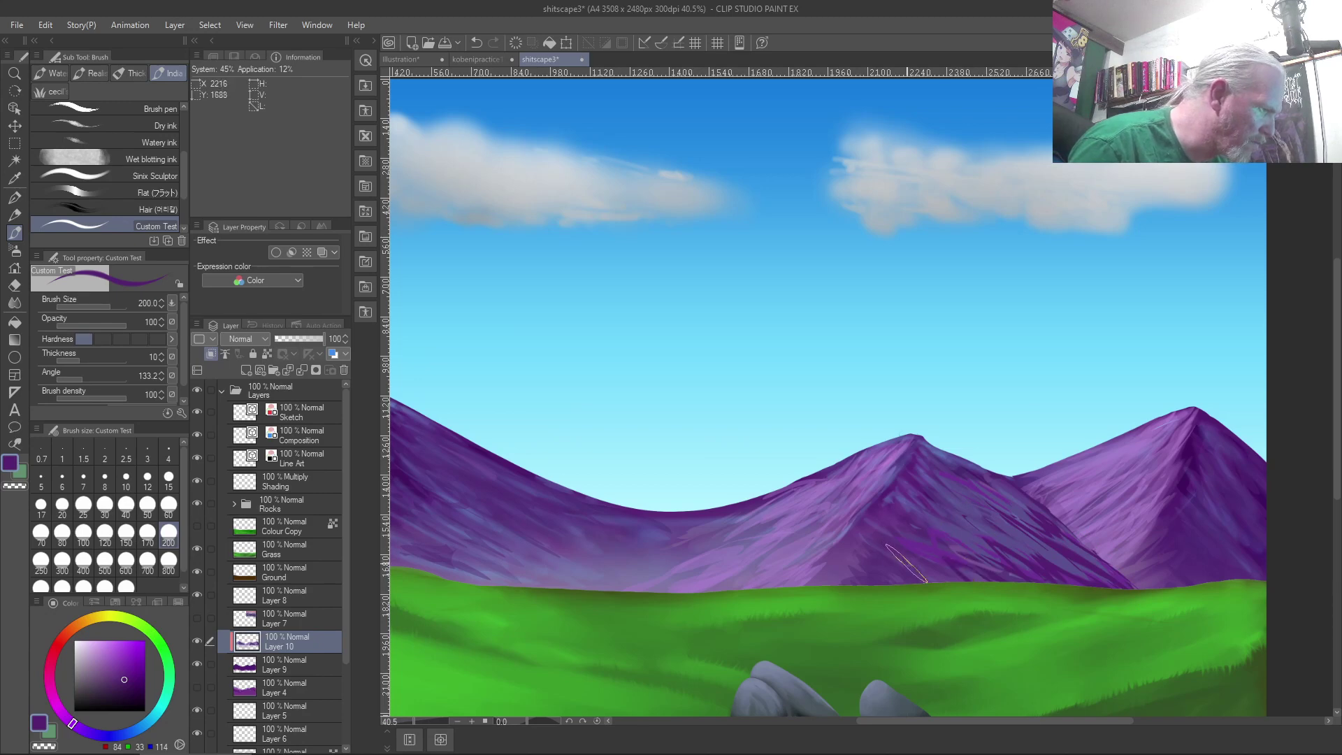
{"action": "right_click", "coordinate": [860, 561]}
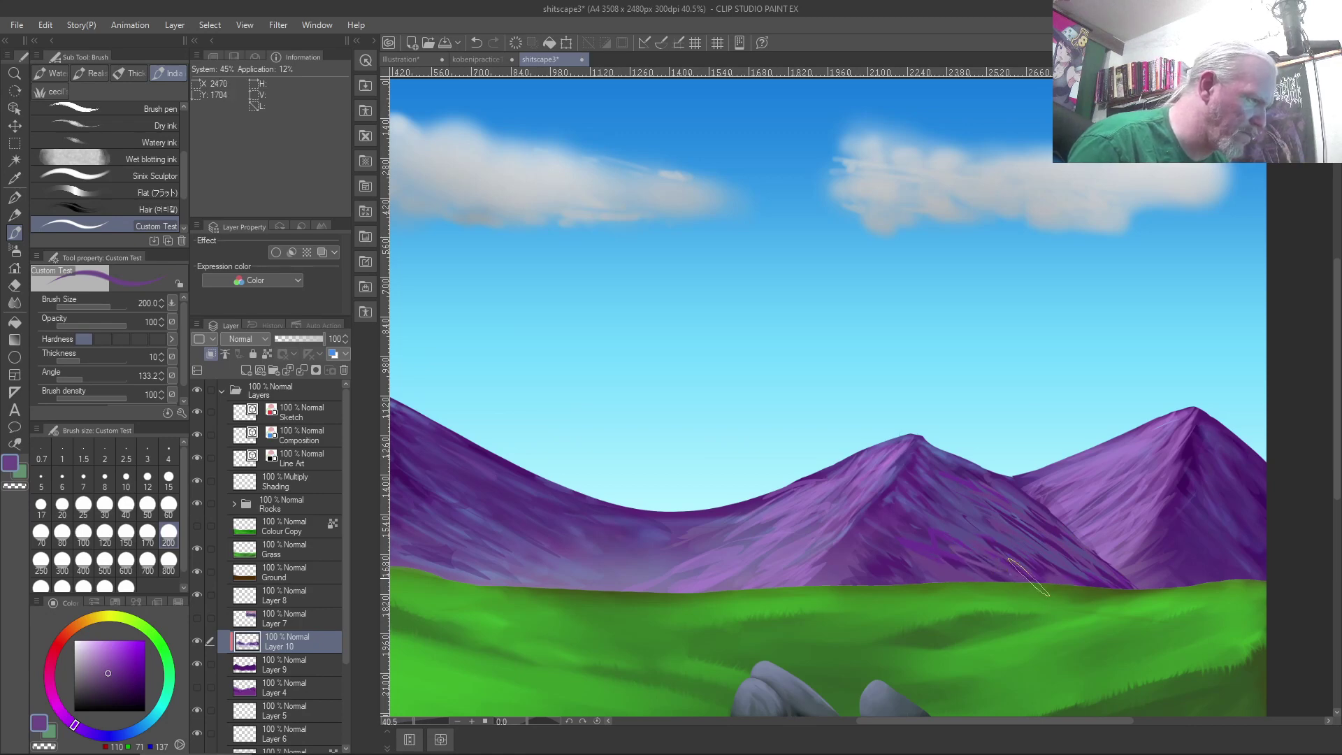
{"action": "right_click", "coordinate": [941, 487]}
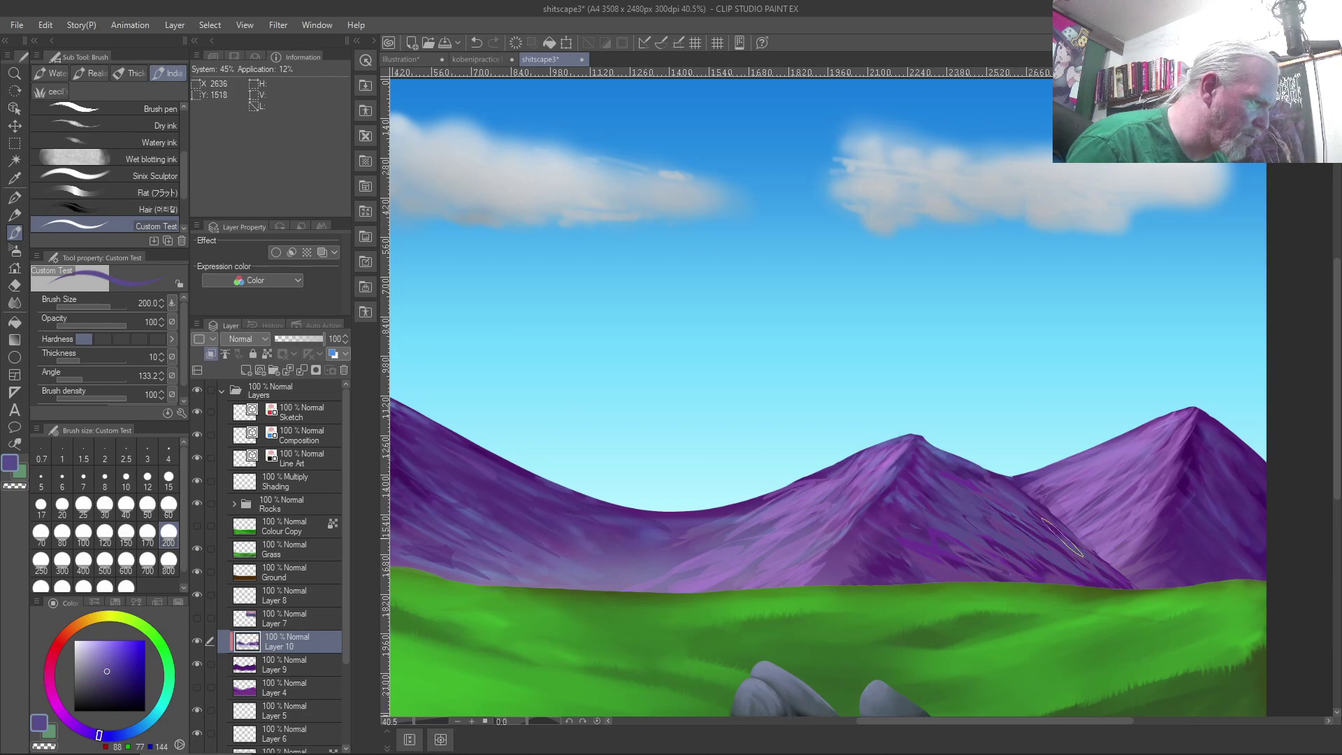
Try smoothing the middle mountain's shaded face with the Blend tool at size 200, undo the blending, and enlarge the tool to 400.
{"action": "key", "text": "j"}
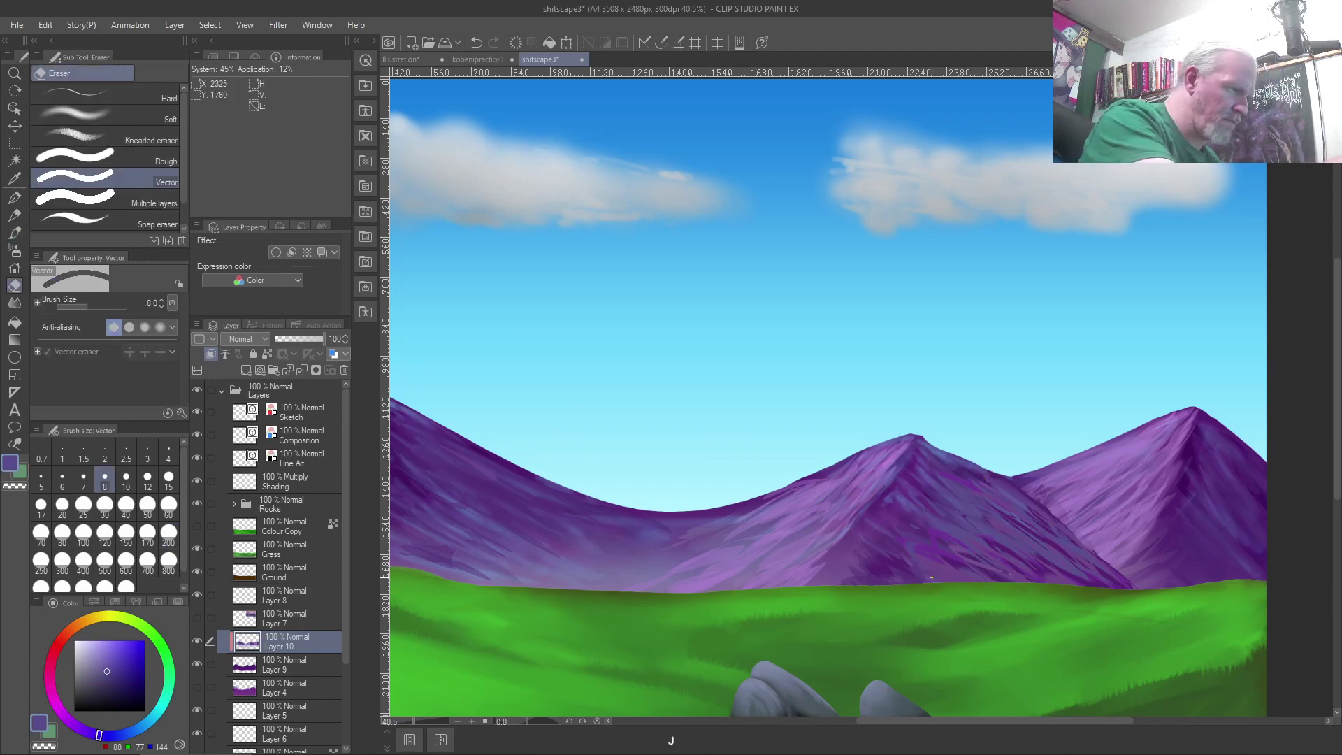
{"action": "mouse_move", "coordinate": [1007, 487]}
{"action": "left_mouse_down"}
{"action": "mouse_move", "coordinate": [948, 496]}
{"action": "mouse_move", "coordinate": [1082, 570]}
{"action": "mouse_move", "coordinate": [949, 548]}
{"action": "mouse_move", "coordinate": [890, 548]}
{"action": "mouse_move", "coordinate": [869, 563]}
{"action": "mouse_move", "coordinate": [964, 516]}
{"action": "left_mouse_up"}
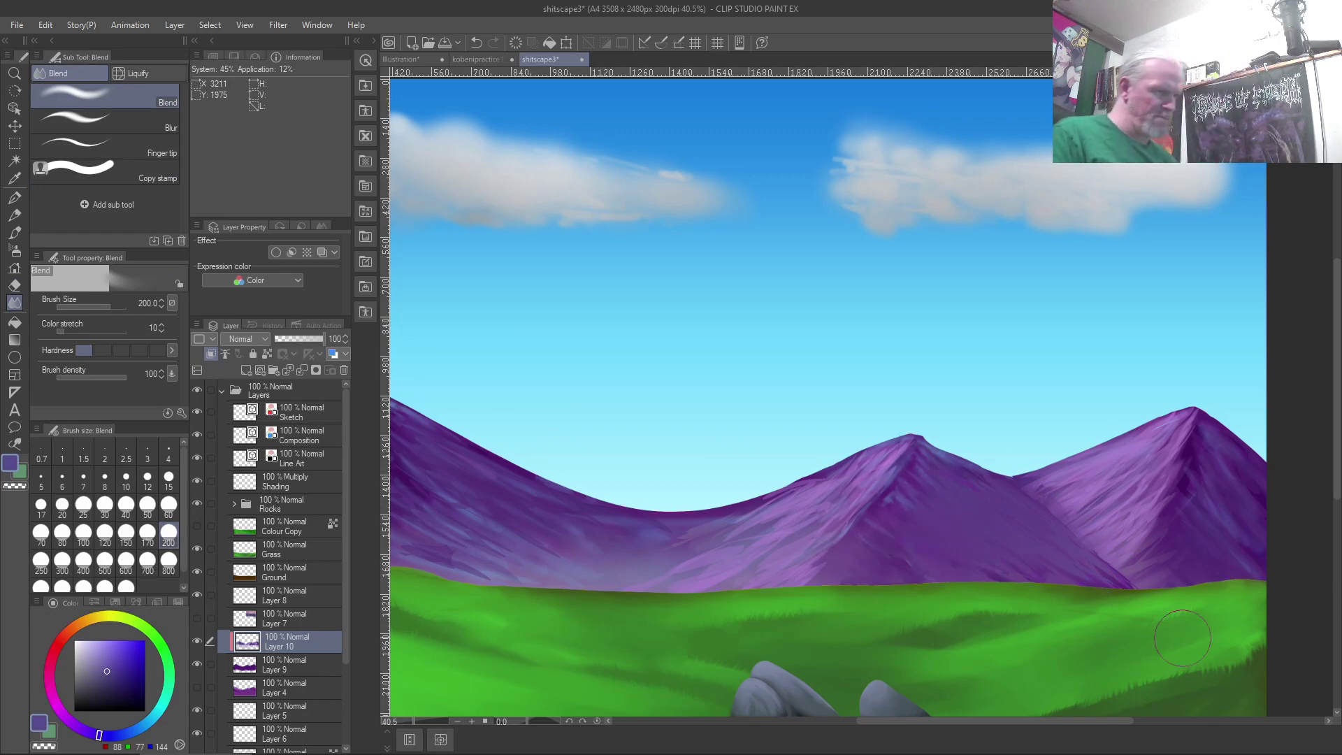
{"action": "key", "text": "ctrl+z"}
{"action": "key", "text": "ctrl+z"}
{"action": "key", "text": "ctrl+z"}
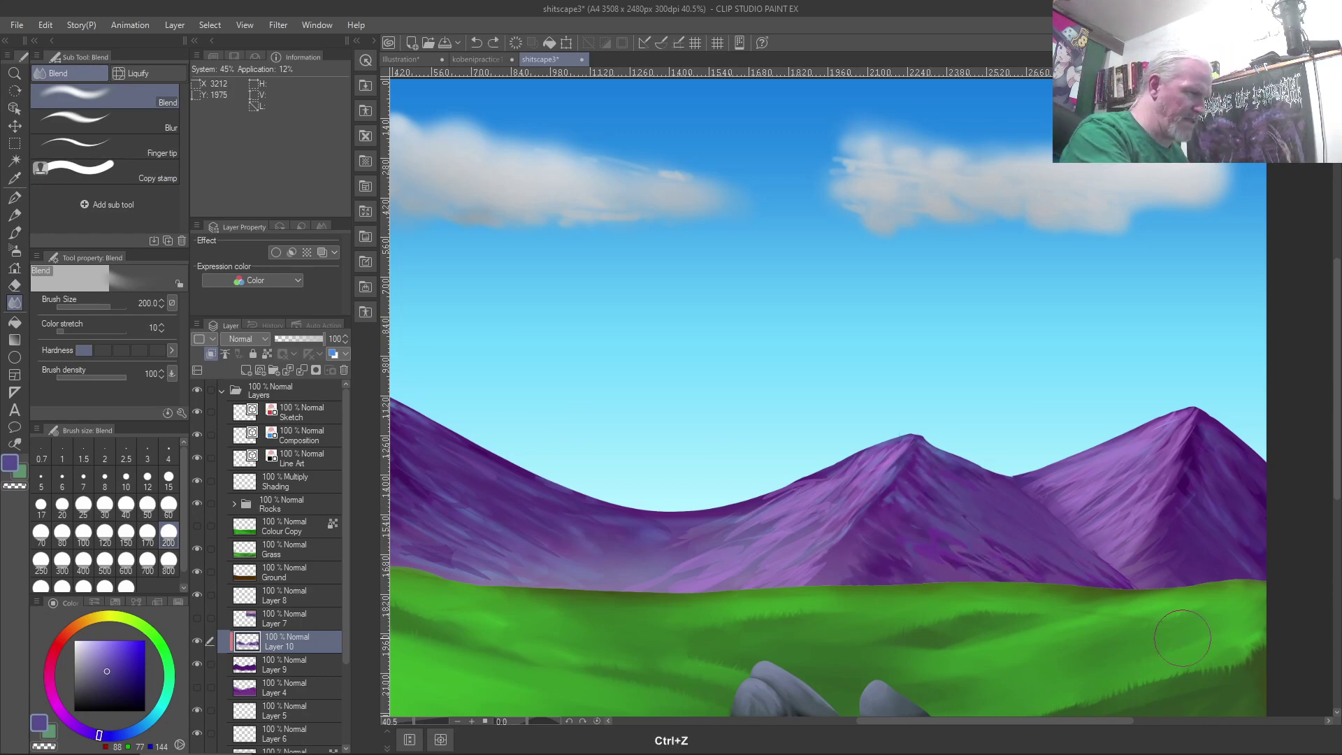
{"action": "key", "text": "ctrl+z"}
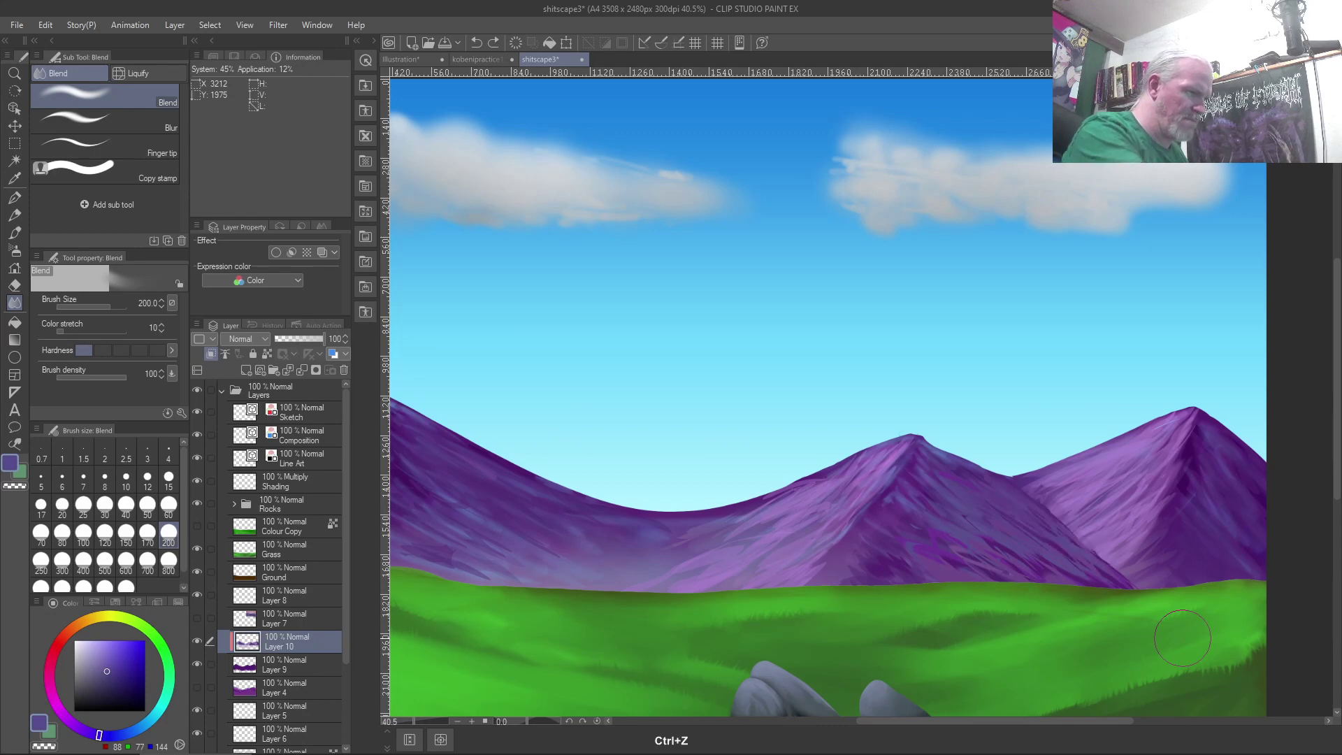
{"action": "key", "text": "bracketright"}
{"action": "key", "text": "bracketright"}
{"action": "key", "text": "bracketright"}
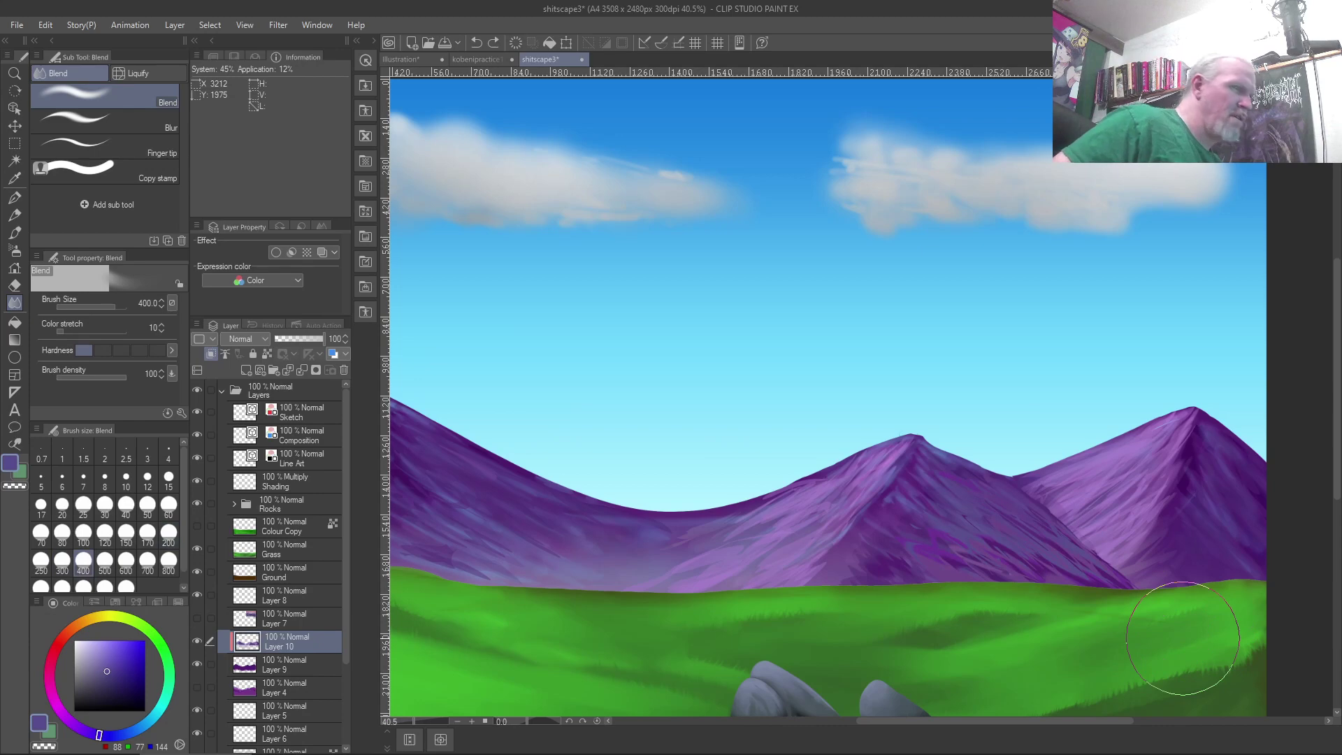
Raise the Custom Test brush's hardness to maximum and try slate blue streaks on the middle mountain's shaded face at sizes 200 and 120.
{"action": "key", "text": "b"}
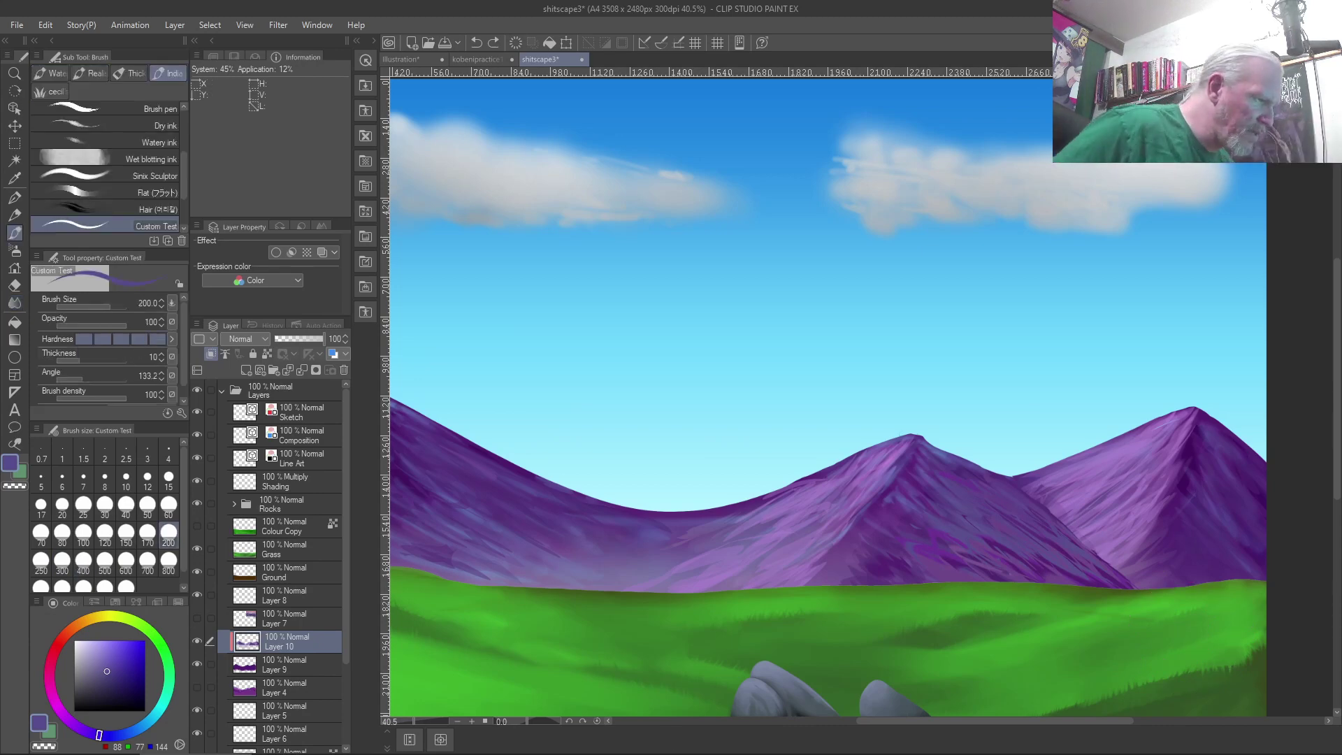
{"action": "left_click_drag", "start_coordinate": [1066, 563], "coordinate": [1024, 521]}
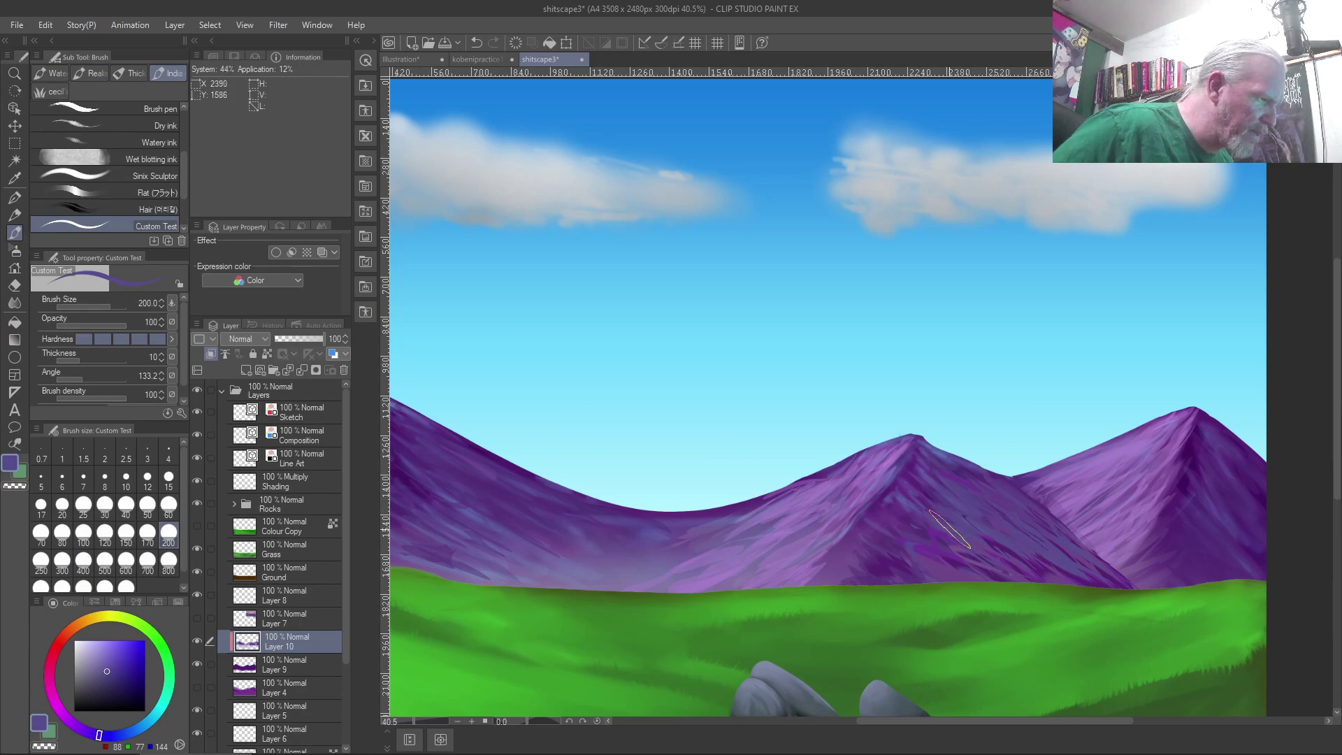
{"action": "key", "text": "bracketleft"}
{"action": "key", "text": "bracketleft"}
{"action": "key", "text": "bracketleft"}
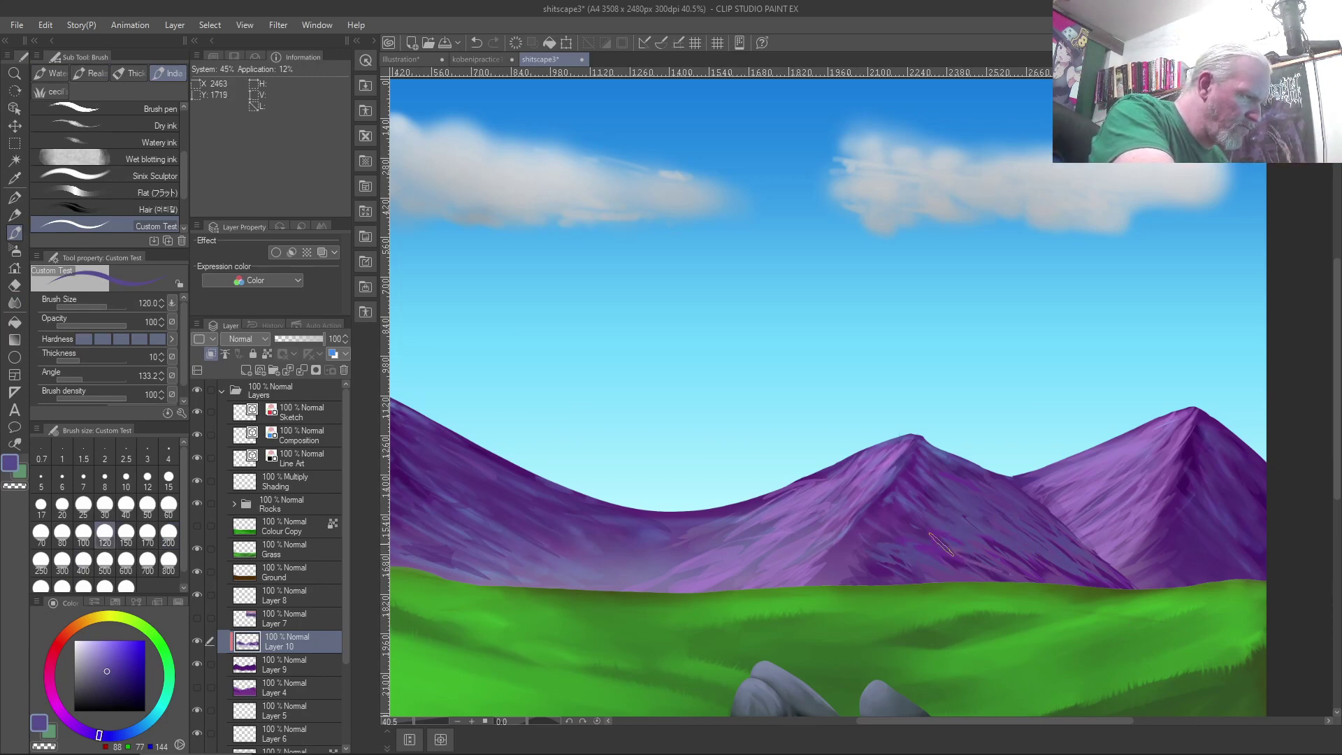
{"action": "key", "text": "bracketright"}
{"action": "key", "text": "bracketright"}
{"action": "key", "text": "bracketright"}
{"action": "key", "text": "ctrl+z"}
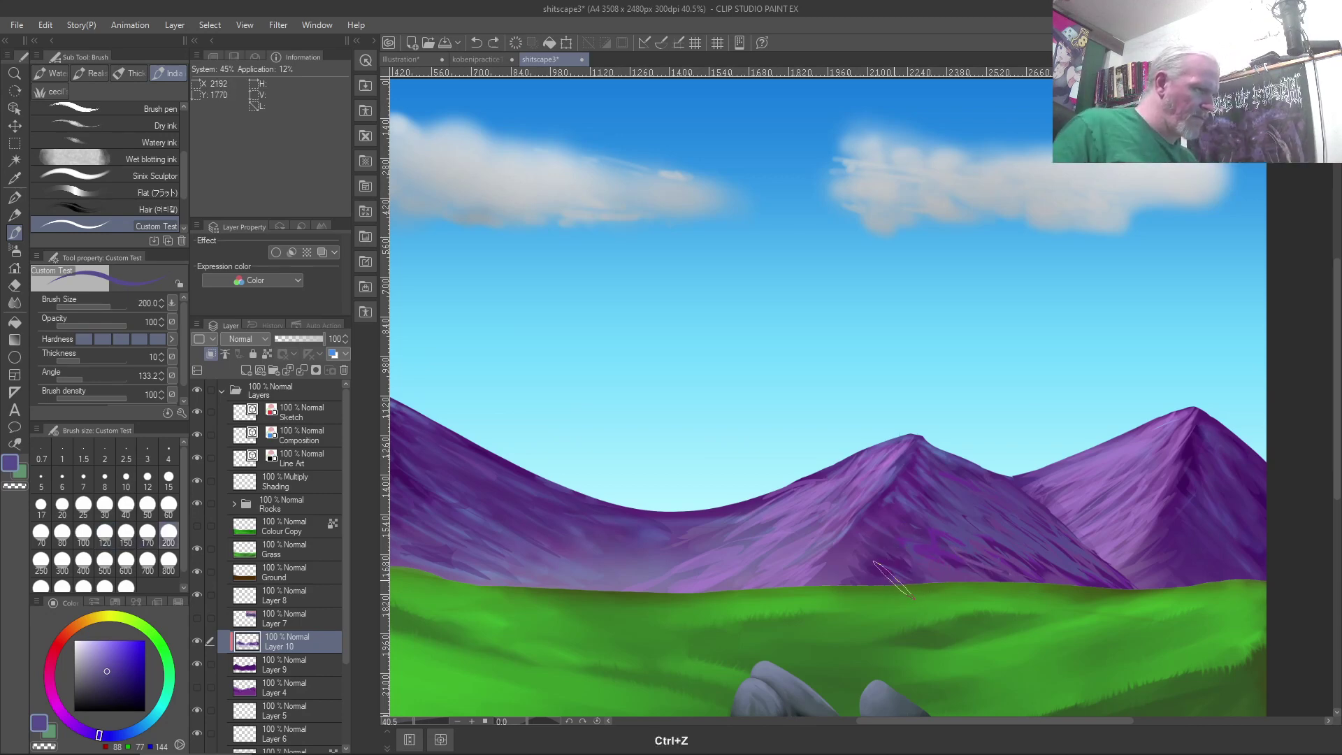
Brush light purple streaks on the middle mountain's shaded face, and paint over it in dark purple, RGB 81, 44, 118, at brush thickness 59.
{"action": "right_click", "coordinate": [799, 489]}
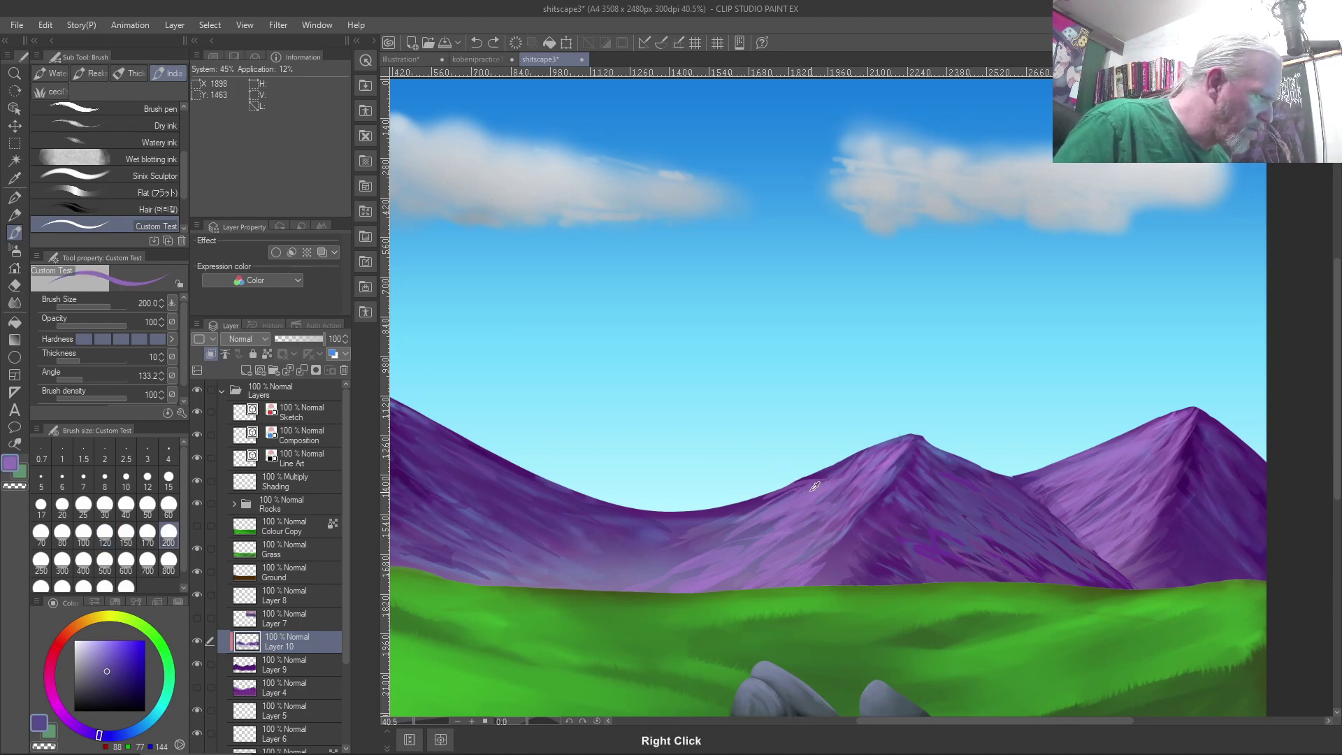
{"action": "left_click_drag", "start_coordinate": [961, 495], "coordinate": [1065, 557]}
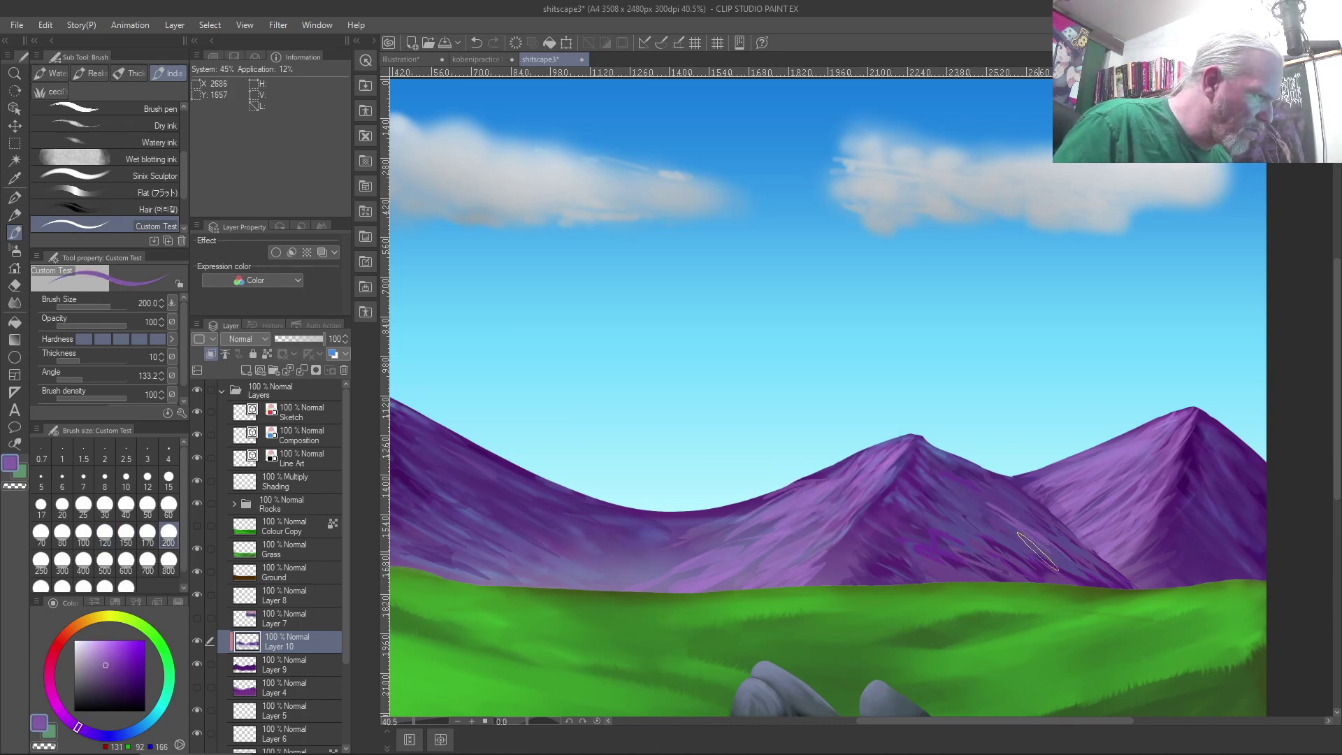
{"action": "right_click", "coordinate": [1221, 550]}
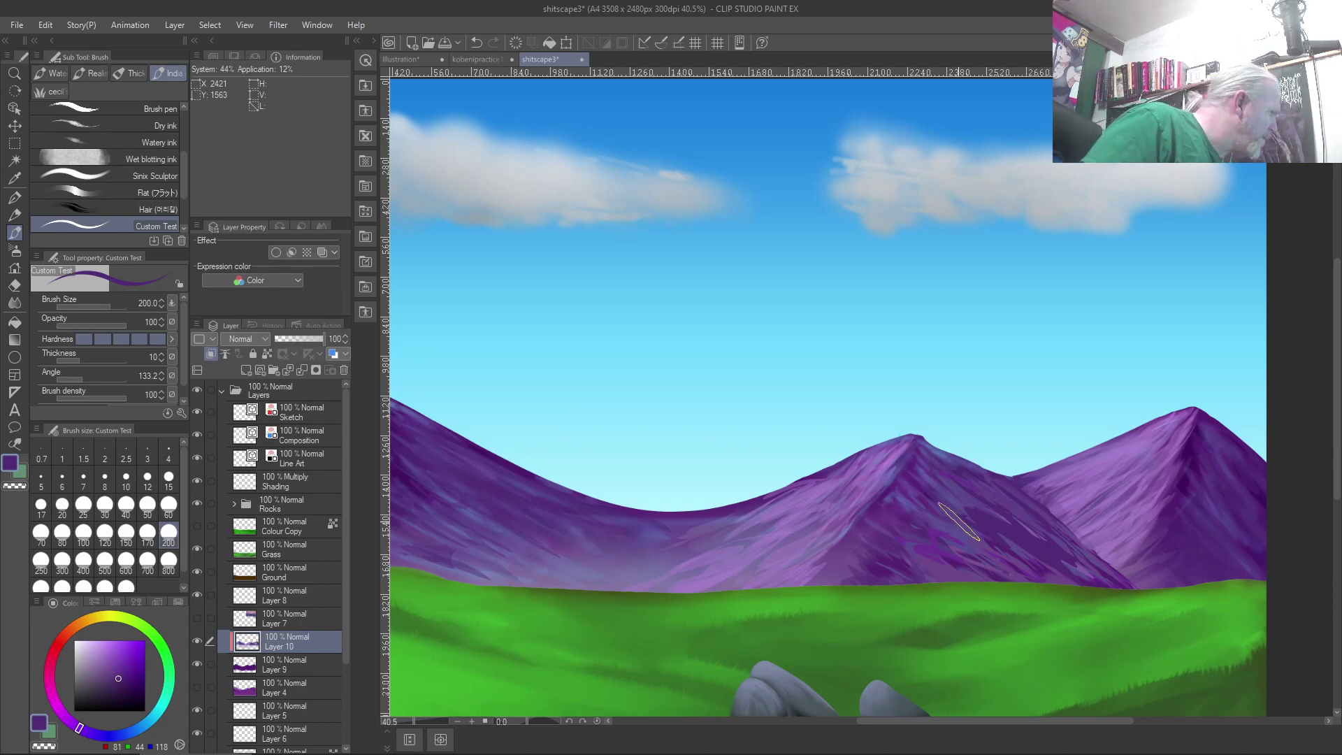
{"action": "left_click_drag", "start_coordinate": [86, 365], "coordinate": [98, 366]}
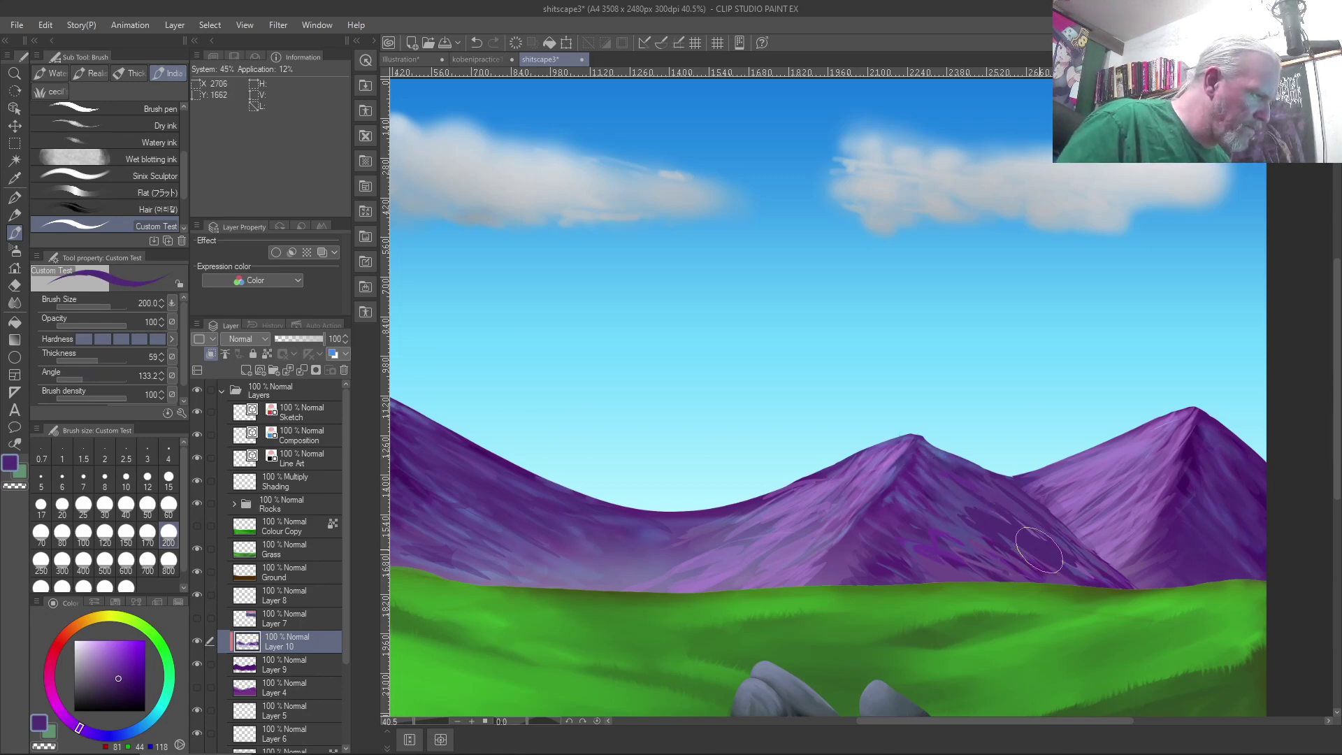
{"action": "mouse_move", "coordinate": [973, 507]}
{"action": "left_mouse_down"}
{"action": "mouse_move", "coordinate": [1048, 538]}
{"action": "mouse_move", "coordinate": [954, 517]}
{"action": "mouse_move", "coordinate": [969, 549]}
{"action": "mouse_move", "coordinate": [930, 541]}
{"action": "mouse_move", "coordinate": [1028, 545]}
{"action": "mouse_move", "coordinate": [953, 517]}
{"action": "left_mouse_up"}
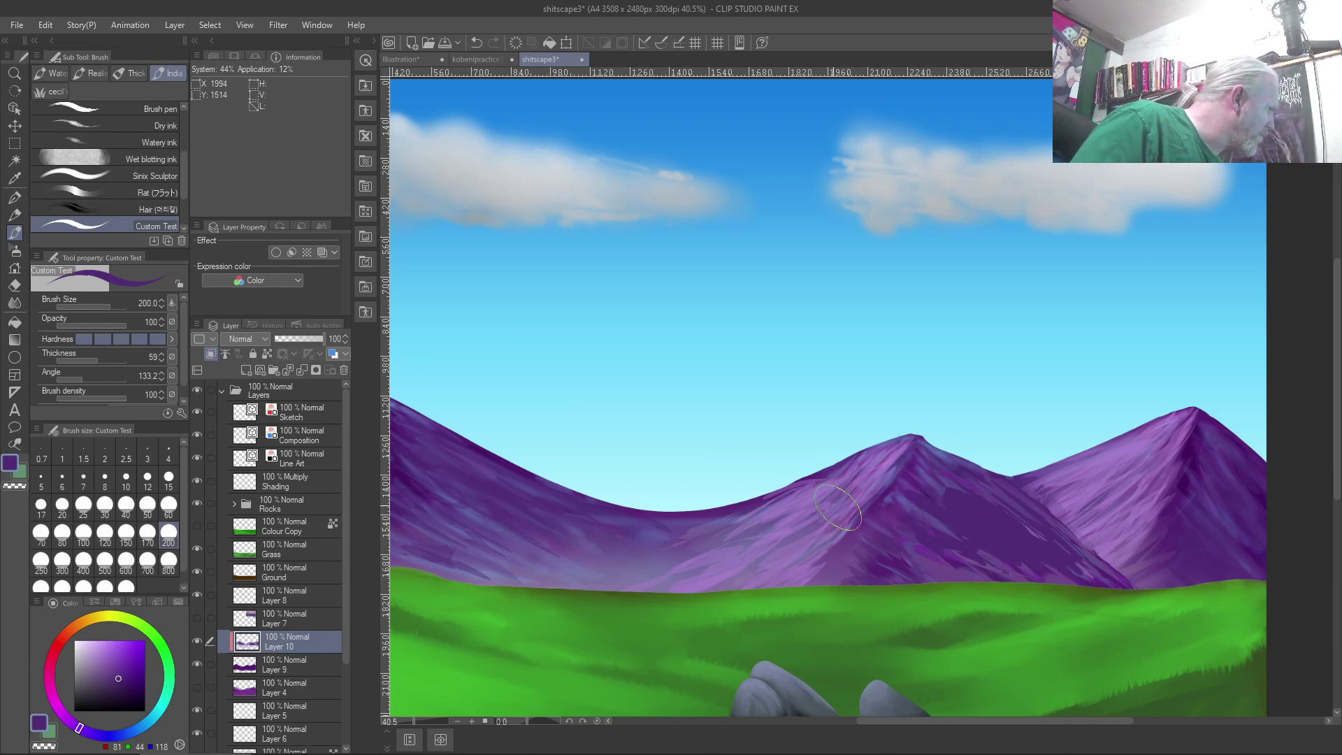
Reduce the brush thickness to 28 and add purple streaks to the middle mountain's shaded face using shades sampled from the right mountain.
{"action": "left_click", "coordinate": [89, 362]}
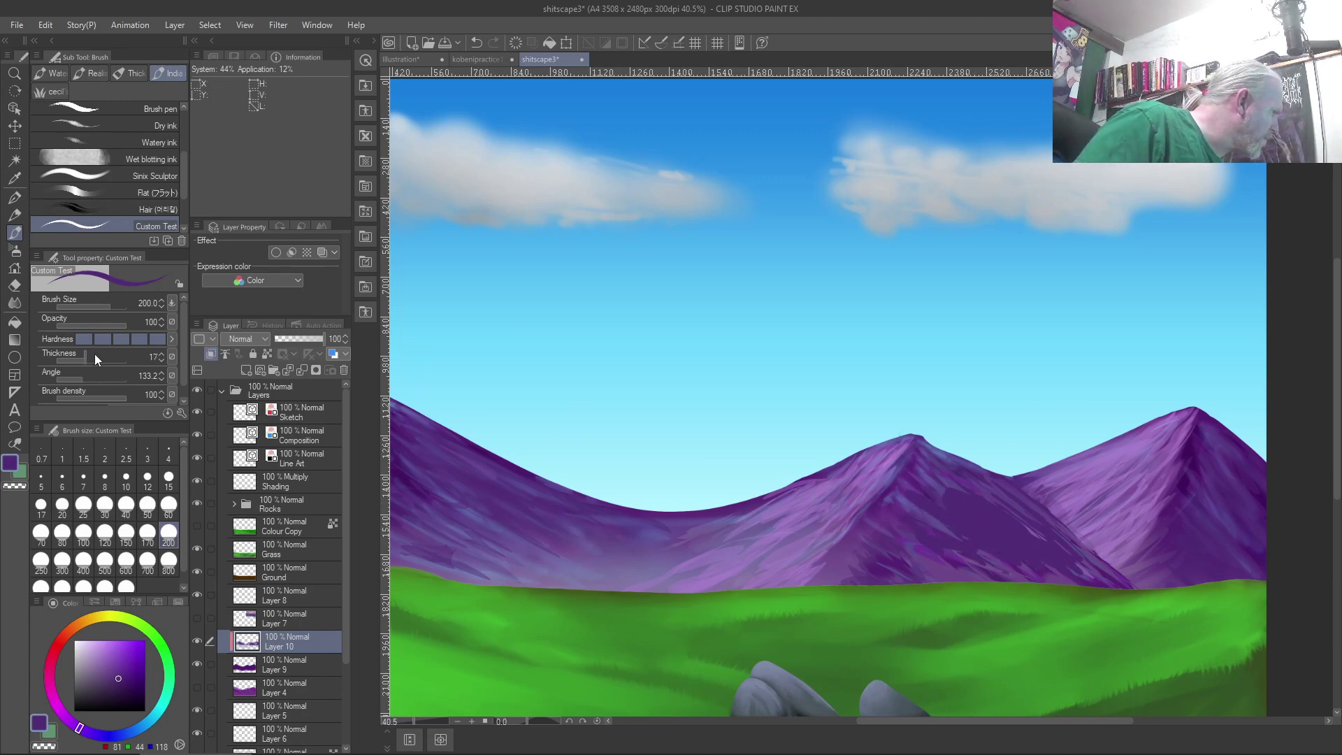
{"action": "left_click", "coordinate": [90, 363]}
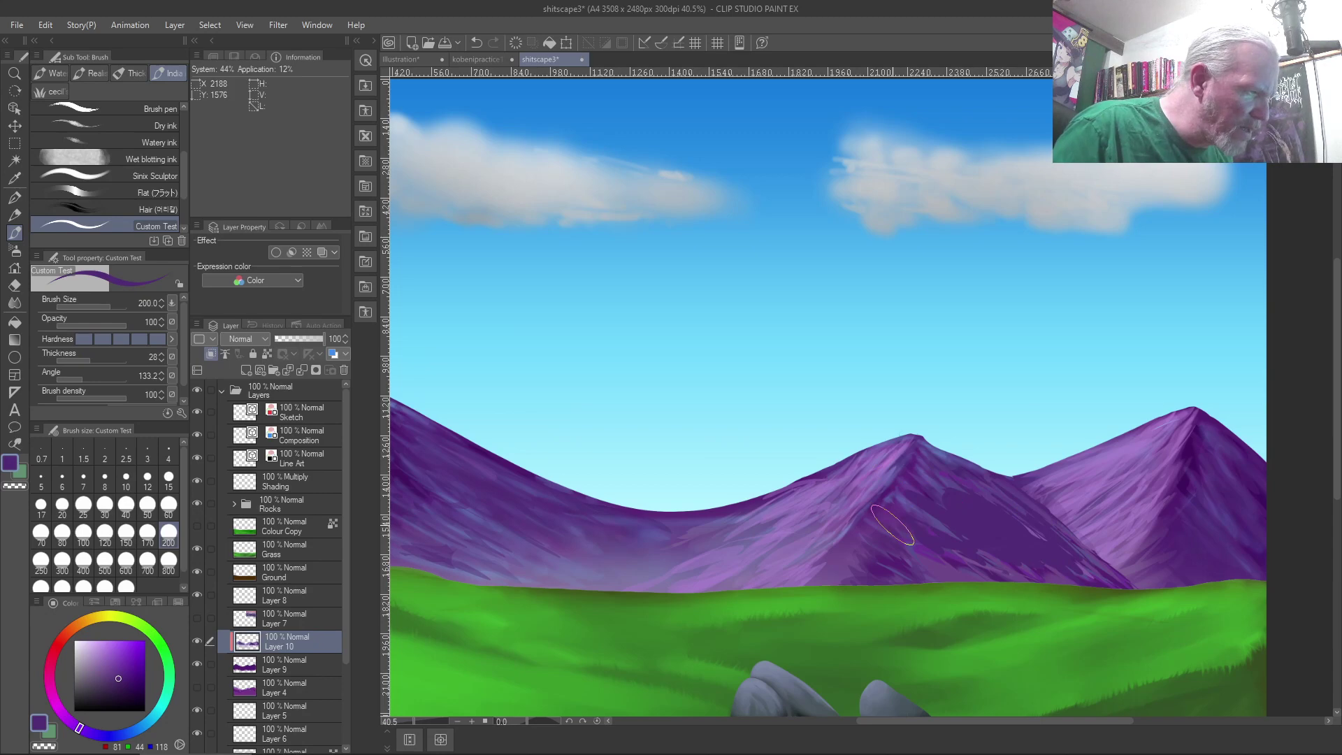
{"action": "right_click", "coordinate": [1200, 548]}
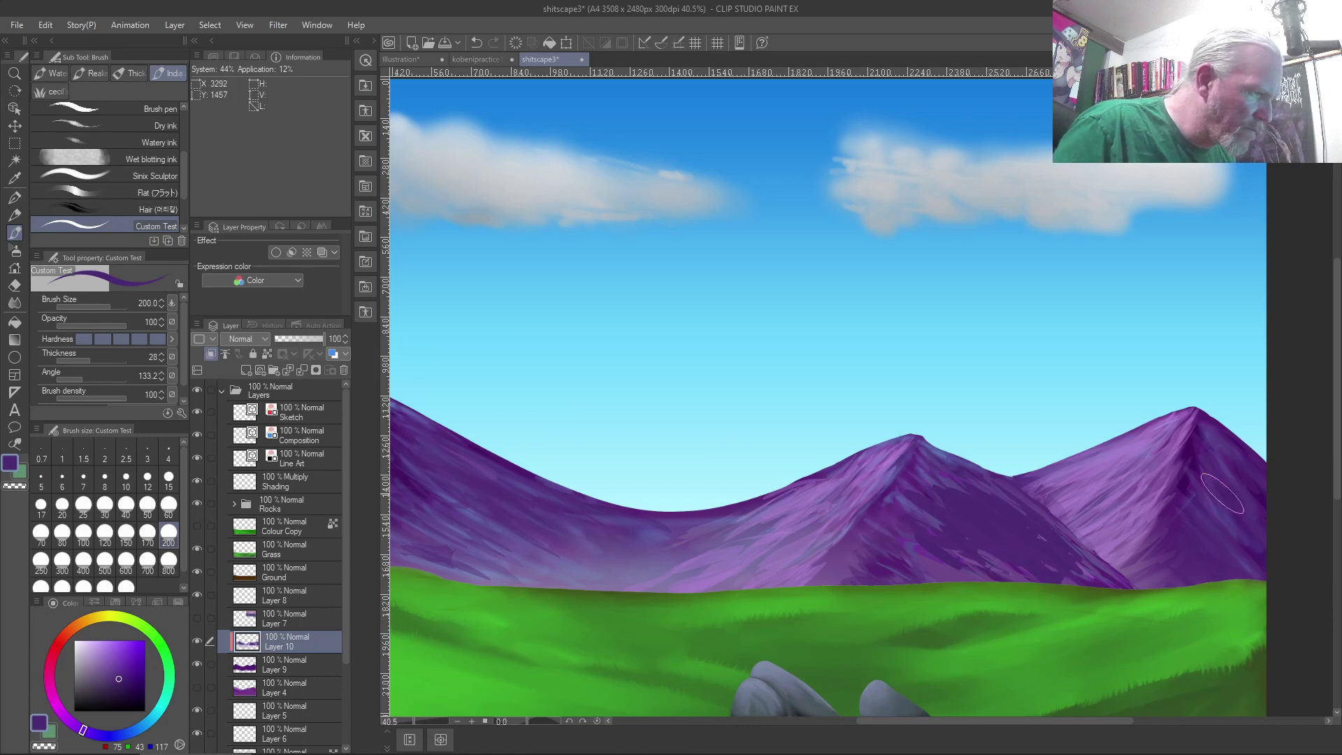
{"action": "right_click", "coordinate": [1220, 509]}
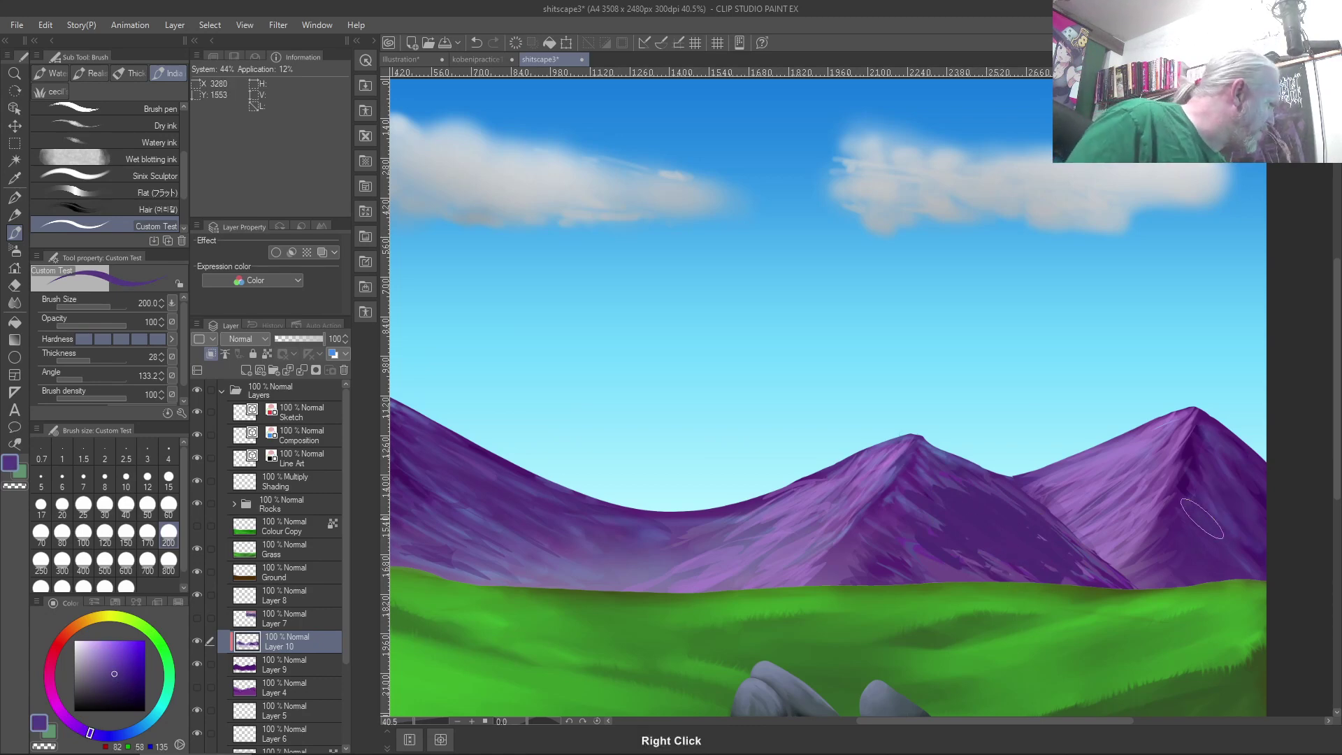
Lower the brush opacity to 50 and the hardness to minimum, and layer soft dark purple strokes over the middle mountain's shaded face.
{"action": "left_click_drag", "start_coordinate": [98, 324], "coordinate": [91, 324]}
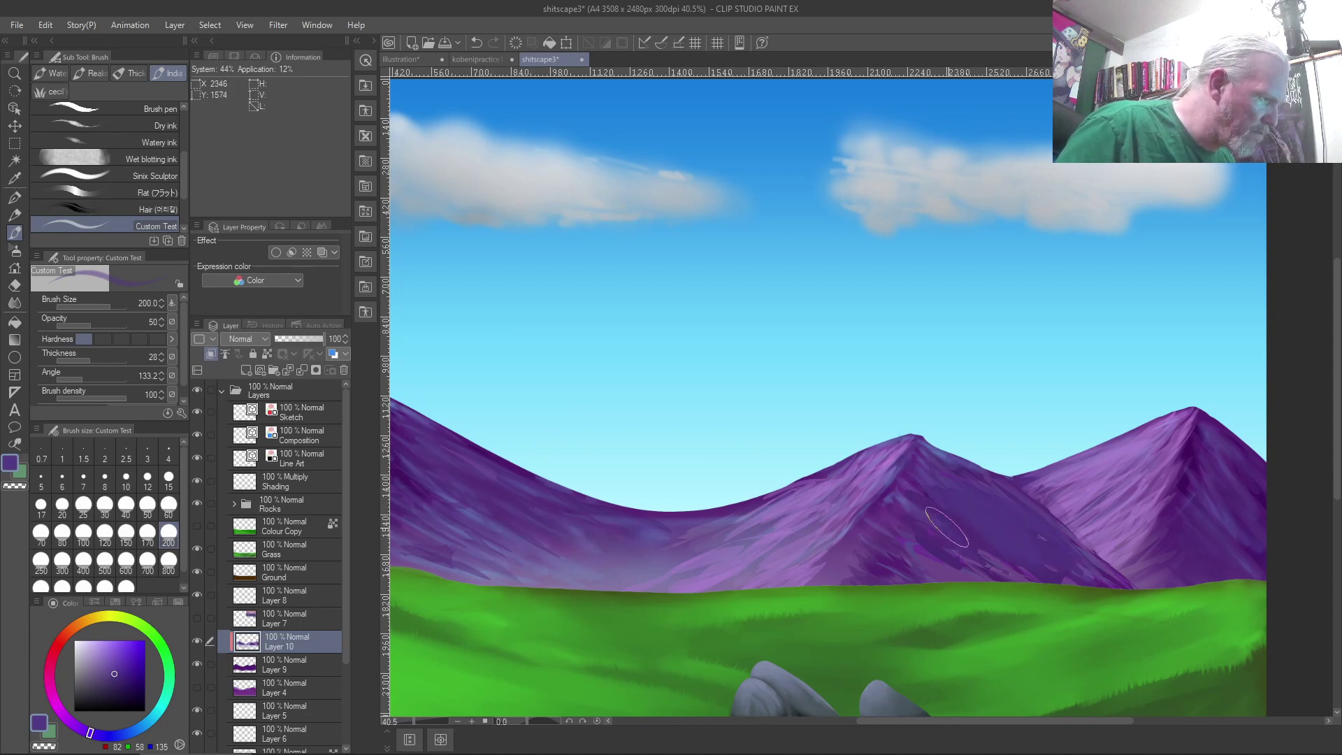
{"action": "right_click", "coordinate": [1185, 482]}
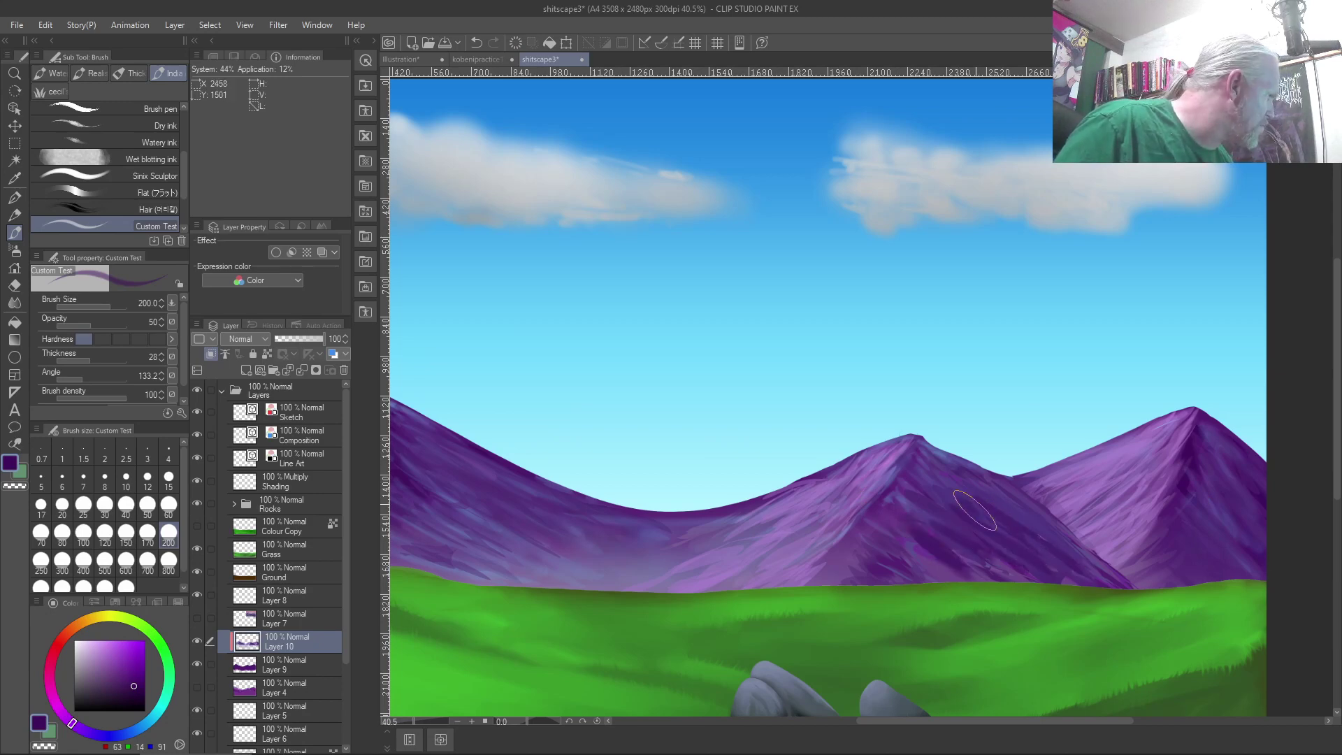
{"action": "right_click", "coordinate": [1227, 554]}
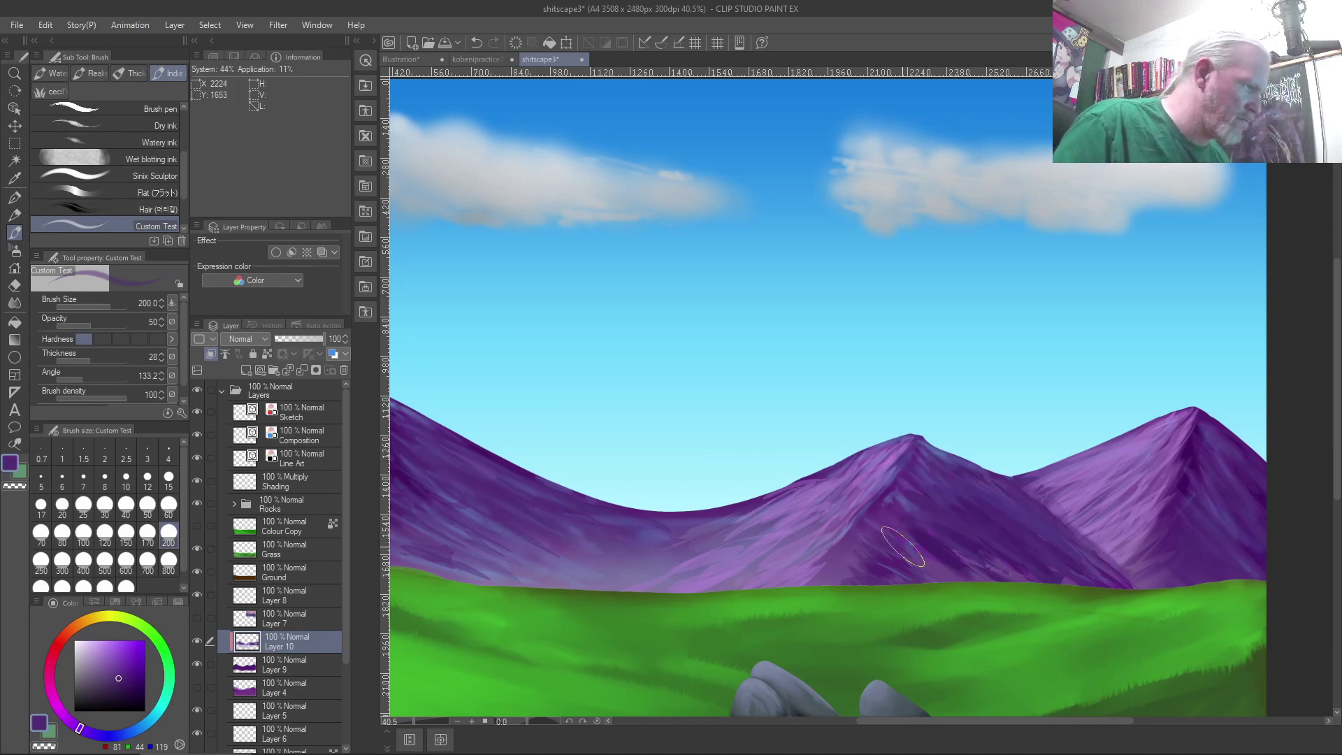
Brush slate blue streaks, RGB 94, 112, 178, down the middle mountain's shaded face, undo the excess, and add fainter ones at 20 opacity.
{"action": "right_click", "coordinate": [938, 455]}
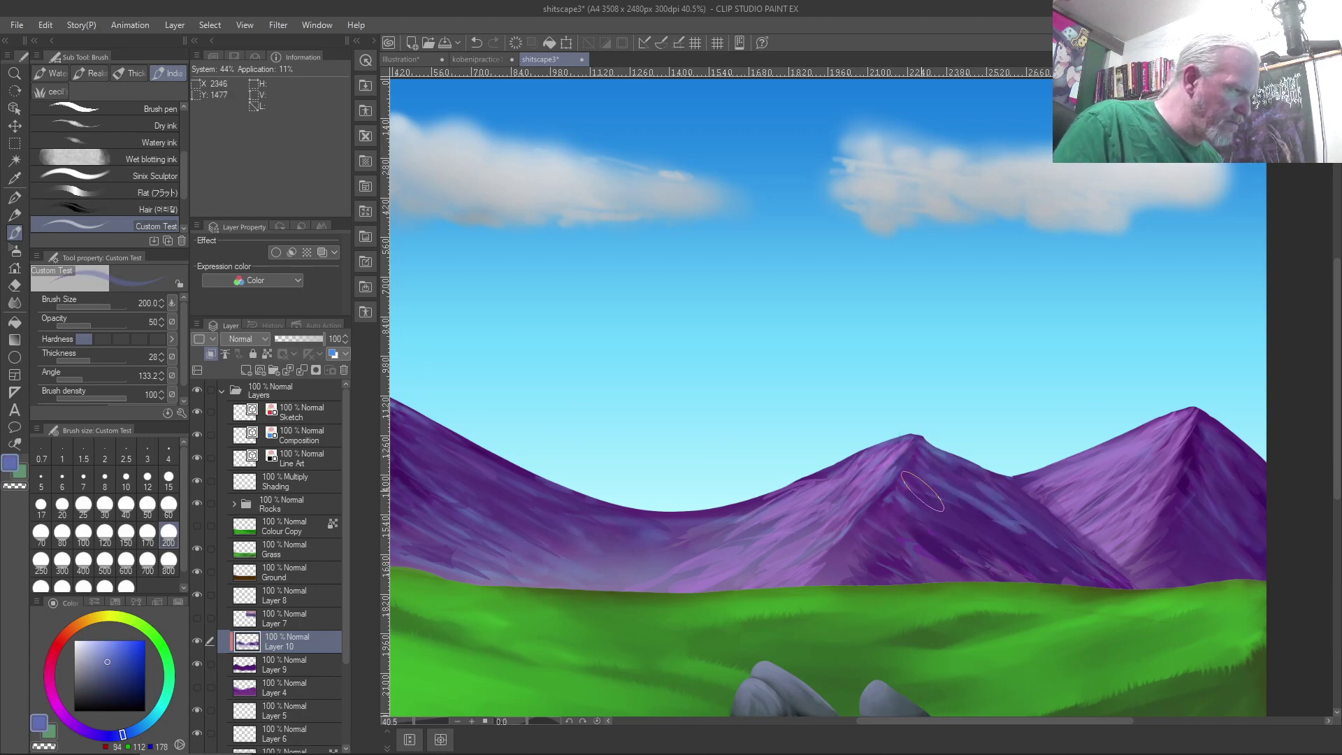
{"action": "mouse_move", "coordinate": [1019, 518]}
{"action": "left_mouse_down"}
{"action": "mouse_move", "coordinate": [1035, 538]}
{"action": "mouse_move", "coordinate": [873, 520]}
{"action": "mouse_move", "coordinate": [944, 542]}
{"action": "mouse_move", "coordinate": [938, 508]}
{"action": "mouse_move", "coordinate": [970, 504]}
{"action": "mouse_move", "coordinate": [957, 483]}
{"action": "mouse_move", "coordinate": [1071, 551]}
{"action": "left_mouse_up"}
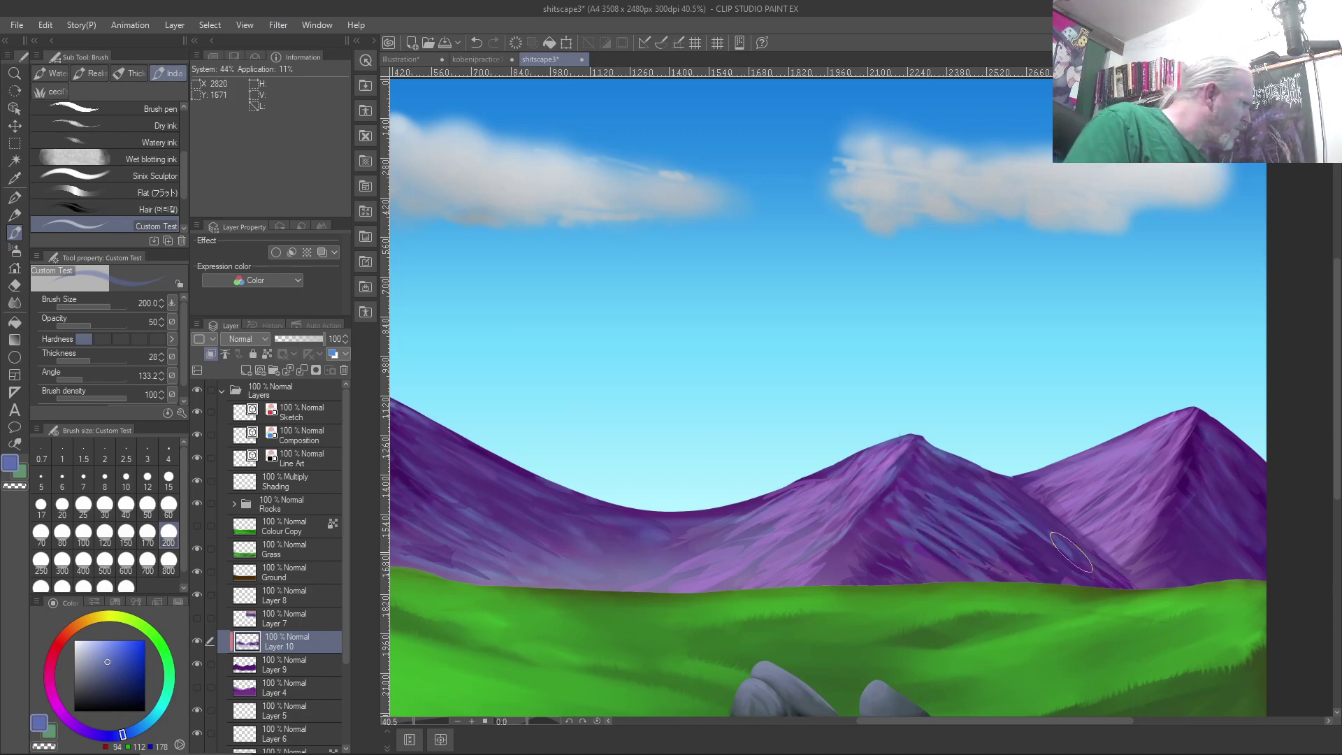
{"action": "left_click_drag", "start_coordinate": [83, 325], "coordinate": [67, 322]}
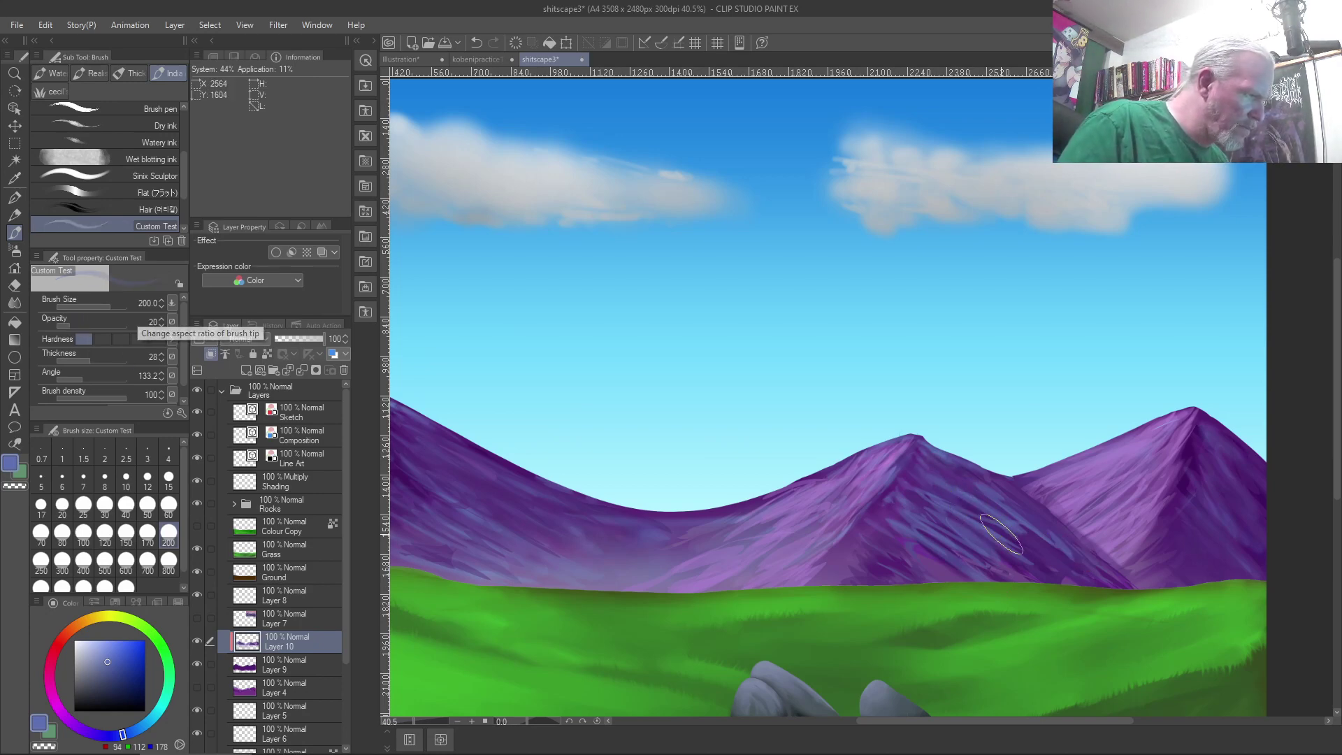
{"action": "key", "text": "ctrl+z"}
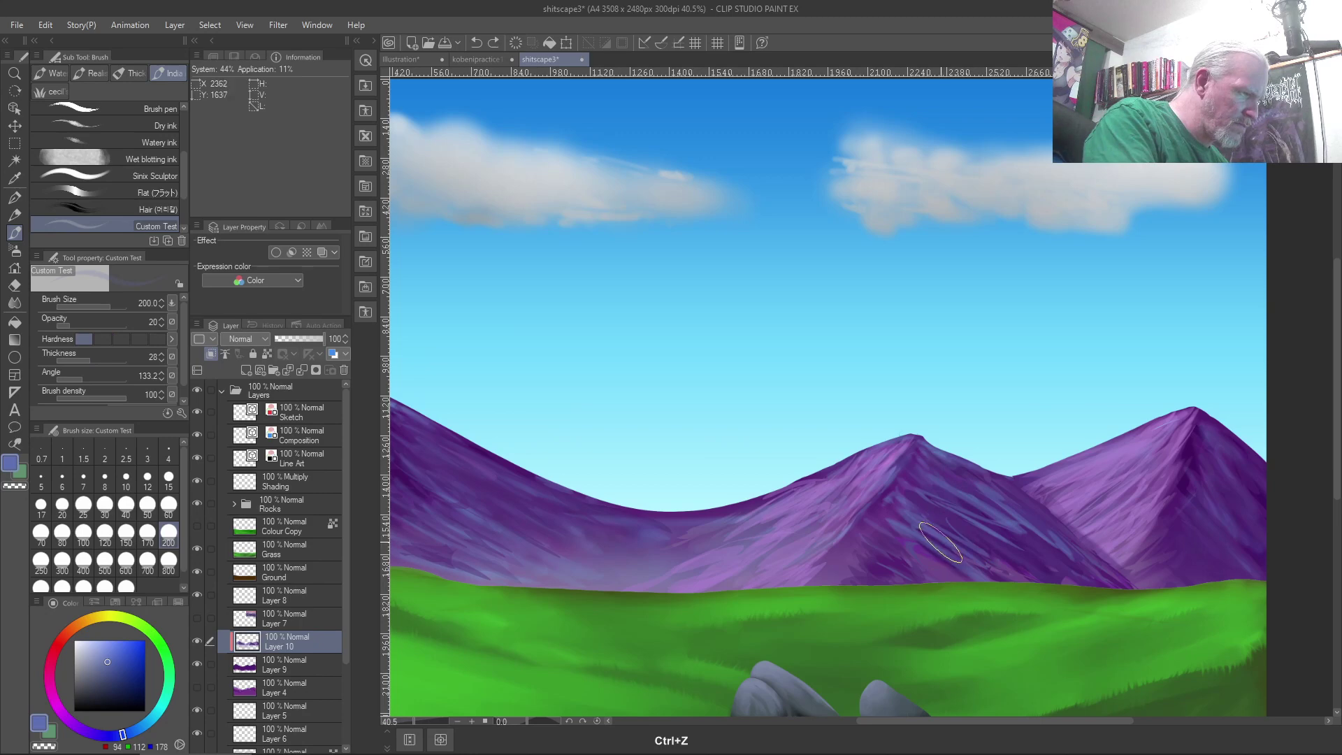
{"action": "left_click_drag", "start_coordinate": [951, 482], "coordinate": [1014, 521]}
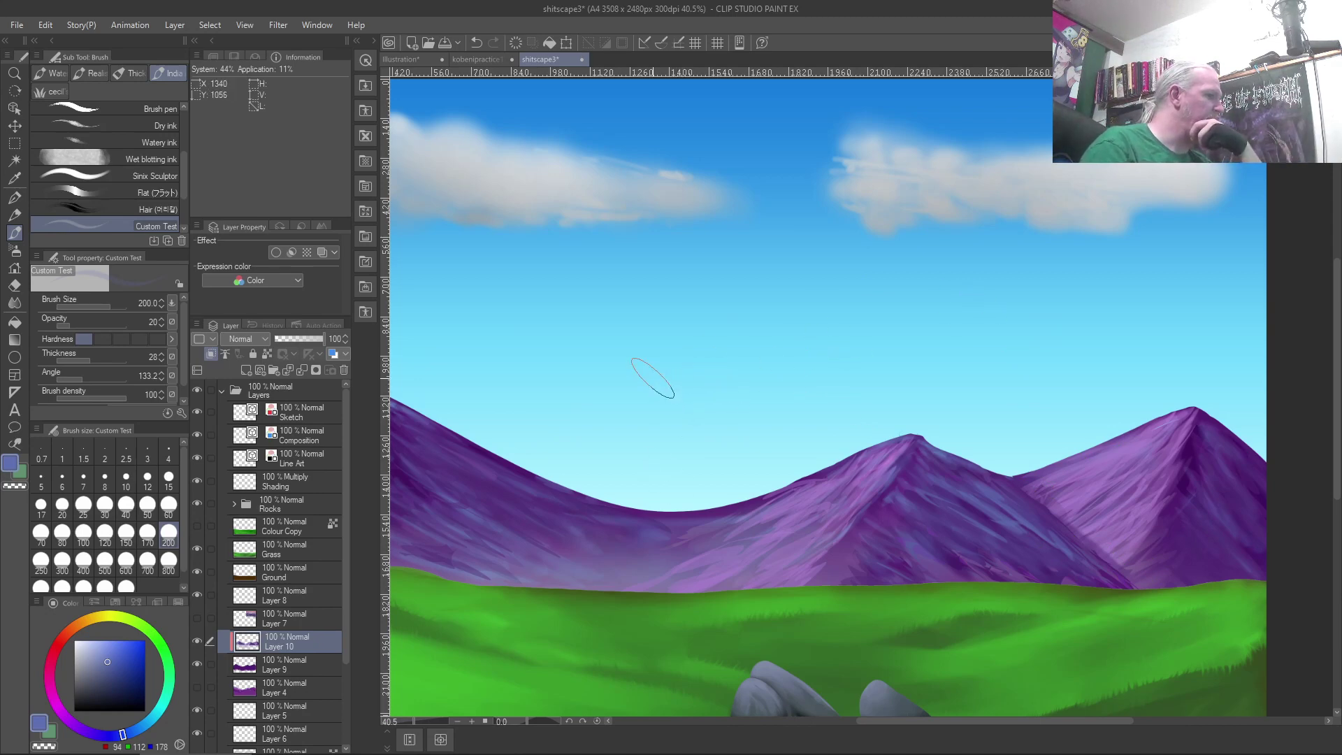
Save the painting and fit the whole canvas in view.
{"action": "scroll", "coordinate": [674, 366], "scroll_direction": "down", "scroll_amount": 2}
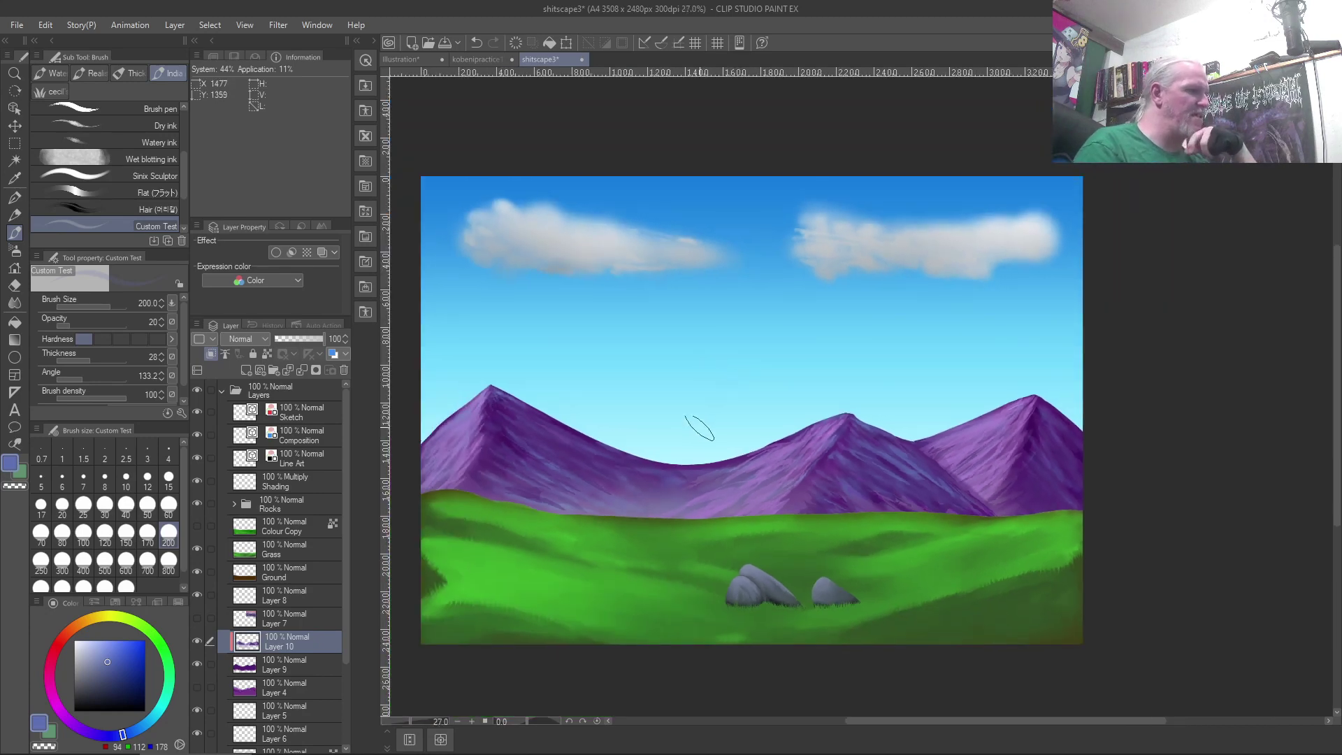
{"action": "scroll", "coordinate": [675, 410], "scroll_direction": "up", "scroll_amount": 1}
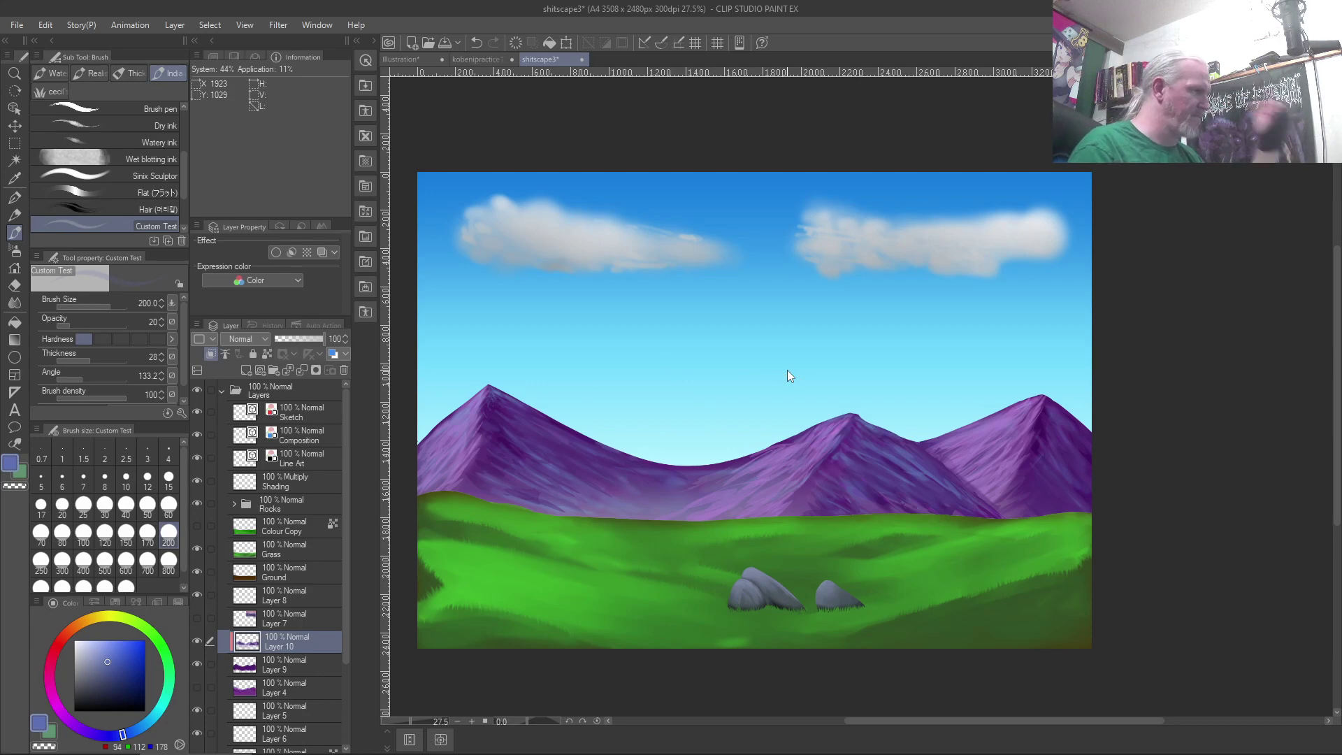
{"action": "key", "text": "ctrl+s"}
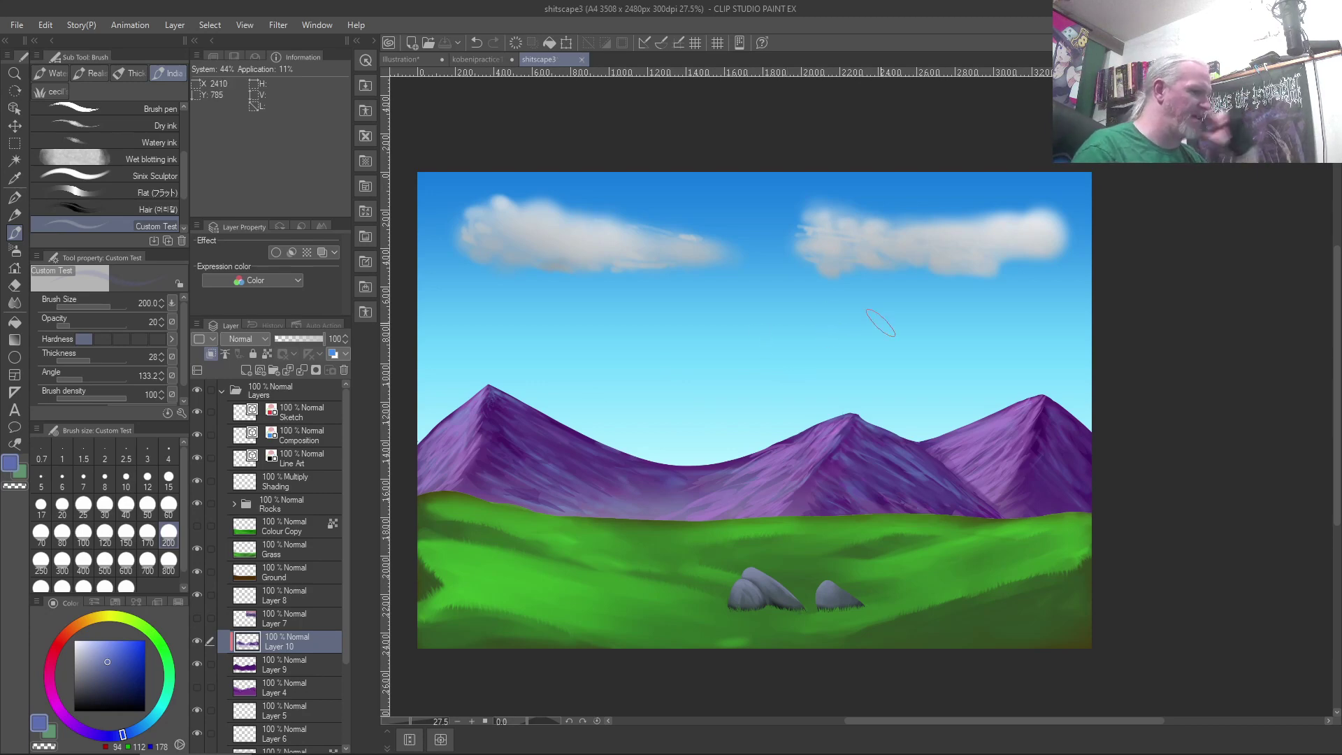
{"action": "key", "text": "ctrl+0"}
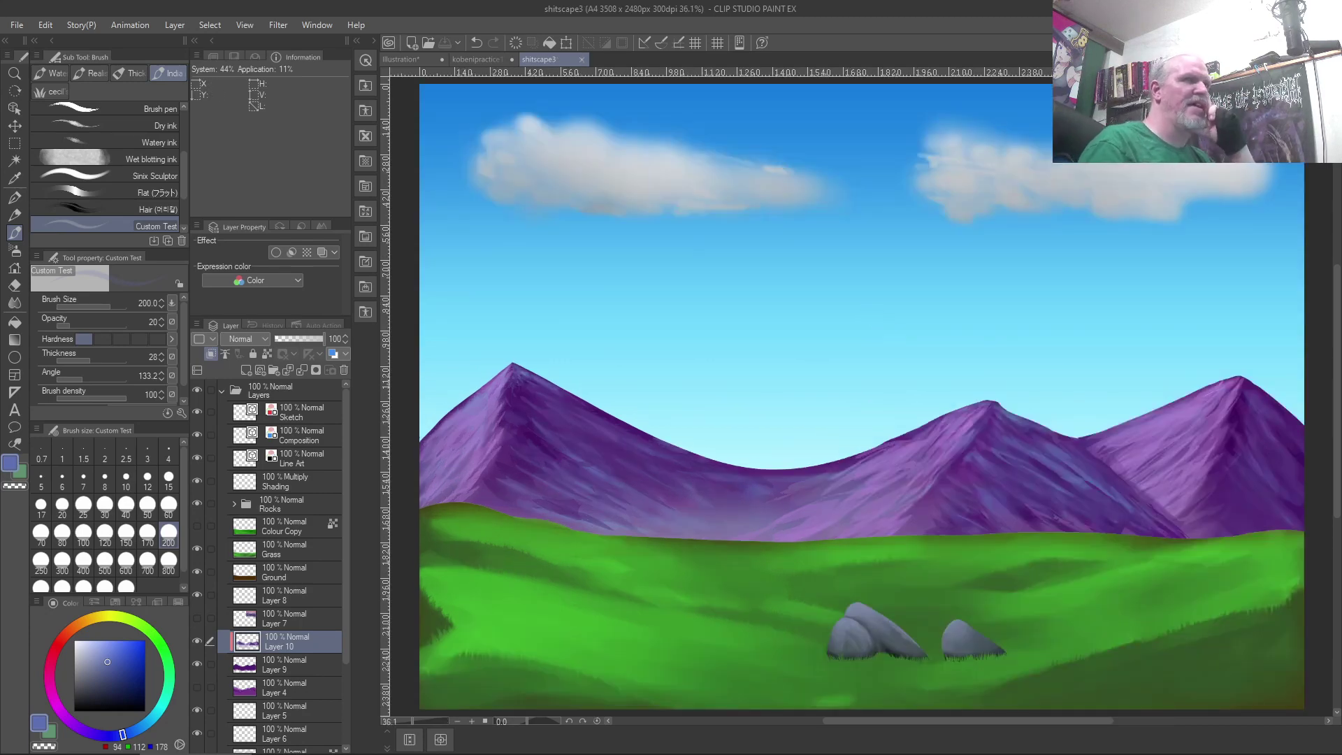